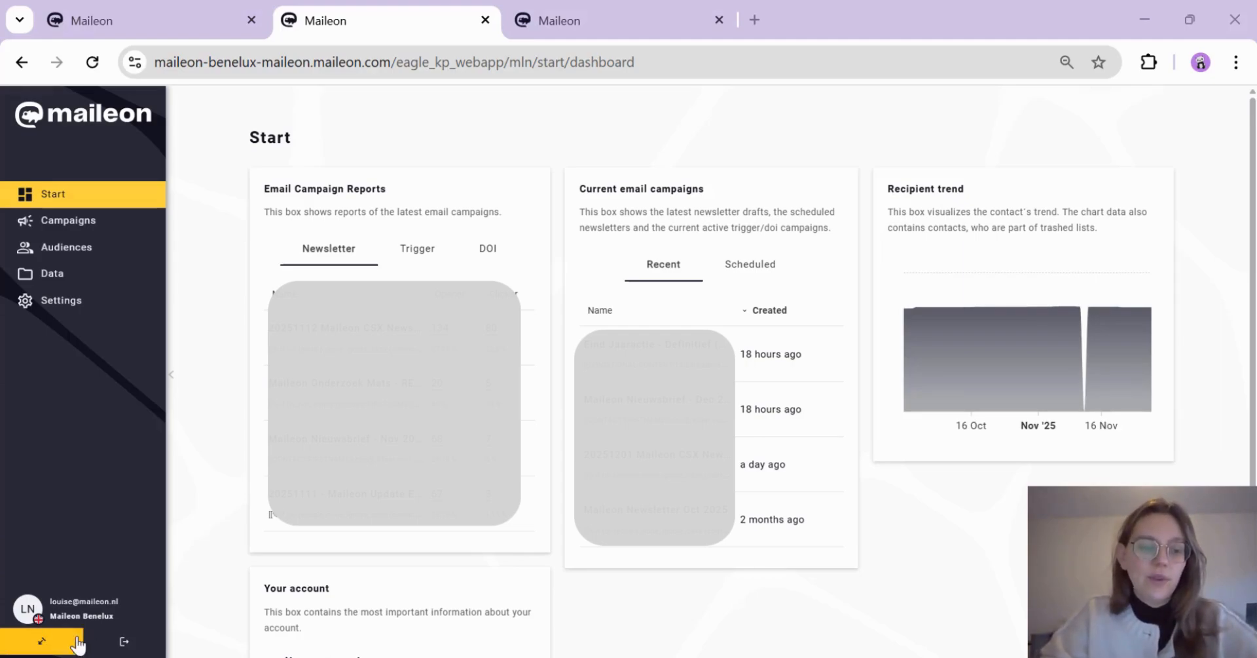
Step: Switch to the old interface and return to the new interface
{"action": "left_click", "coordinate": [42, 640]}
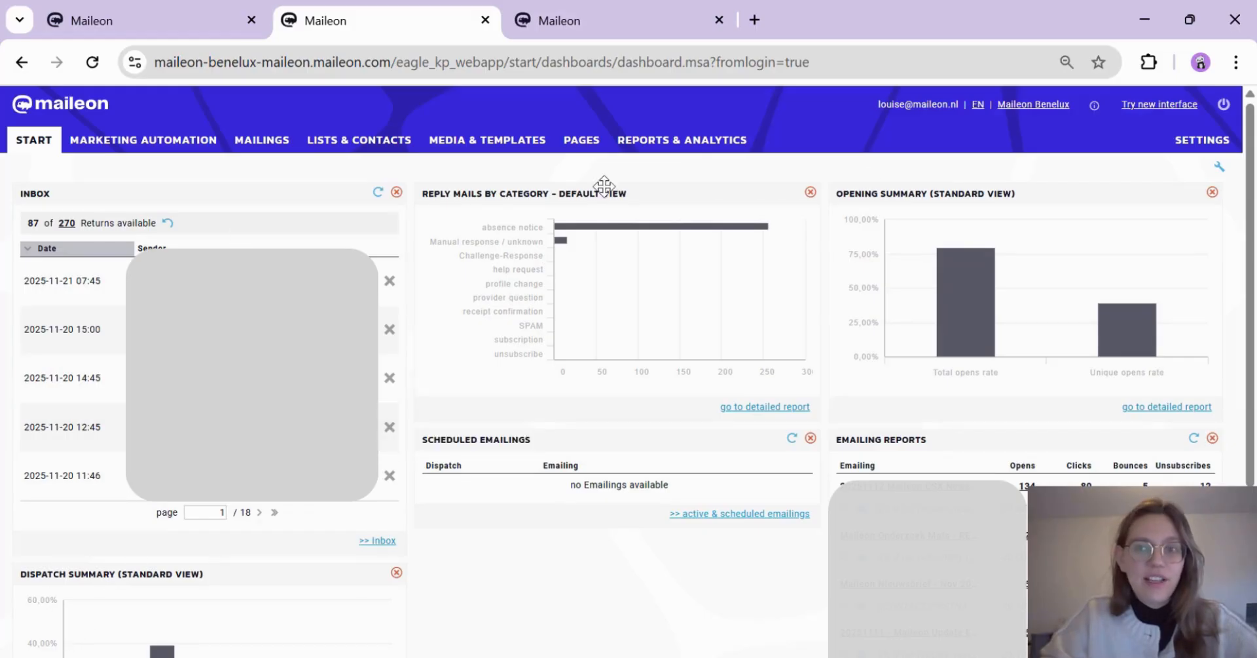
{"action": "left_click", "coordinate": [1159, 105]}
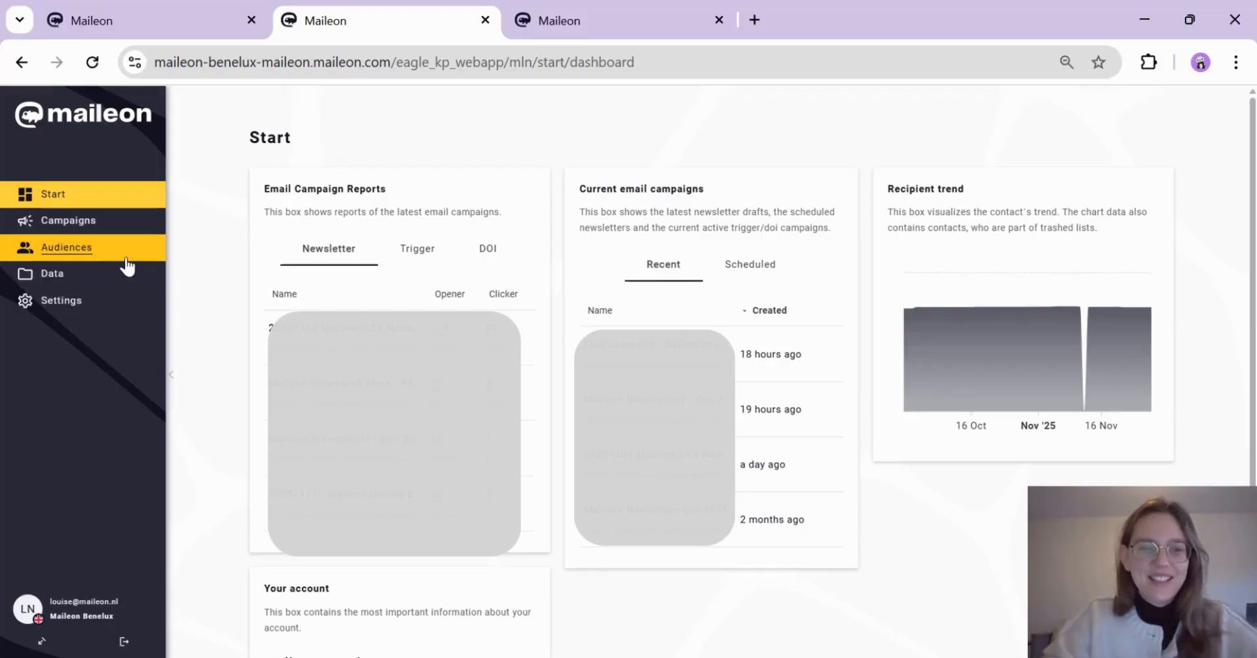
Step: Create a new contact filter named "User's who haven't opened in the last year"
{"action": "left_click", "coordinate": [77, 250]}
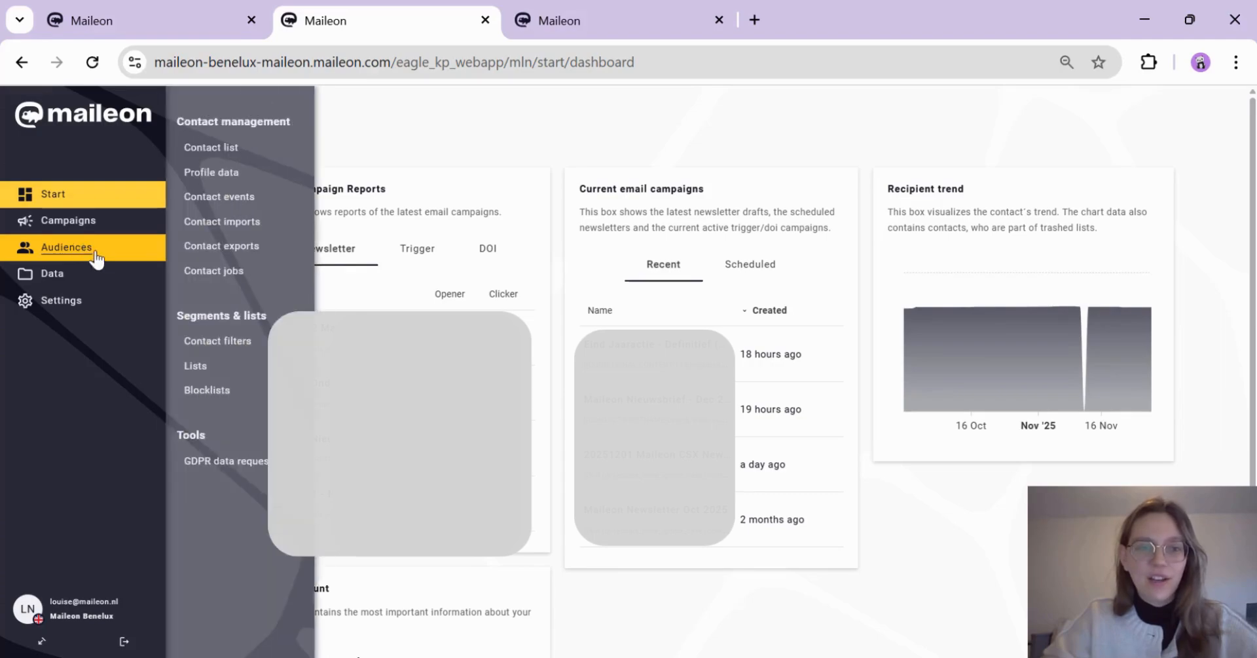
{"action": "left_click", "coordinate": [223, 340]}
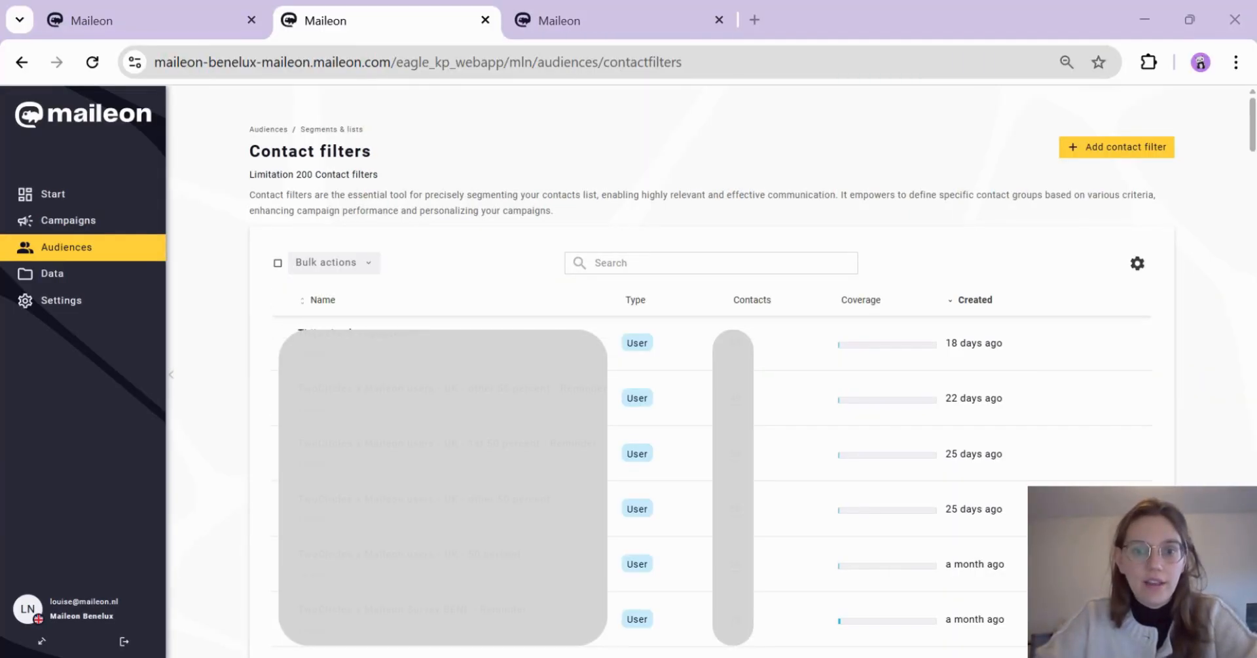
{"action": "left_click", "coordinate": [1104, 152]}
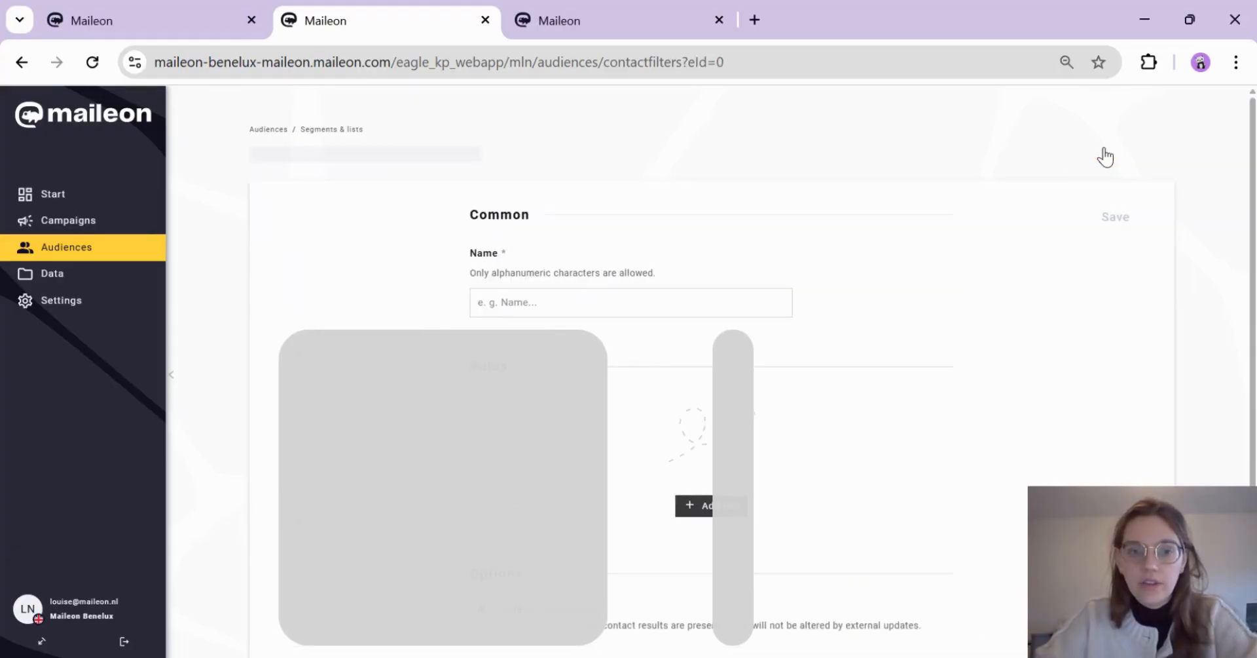
{"action": "left_click", "coordinate": [632, 321]}
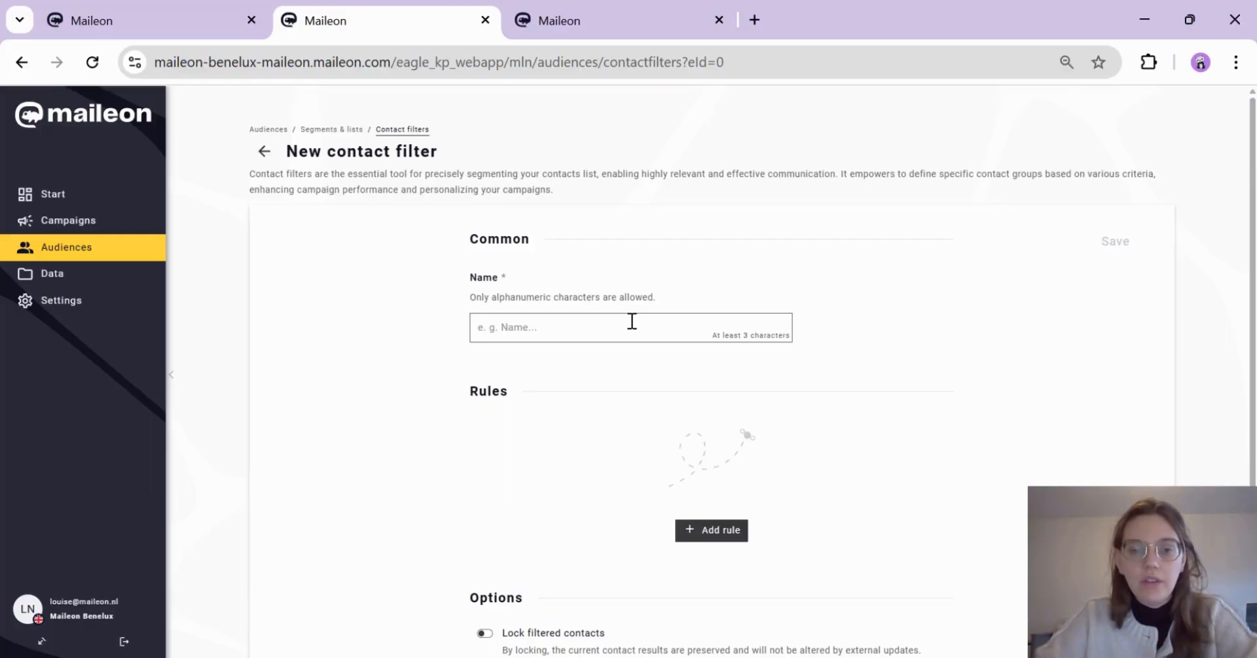
{"action": "type", "text": "User's who haven't opened in the last year"}
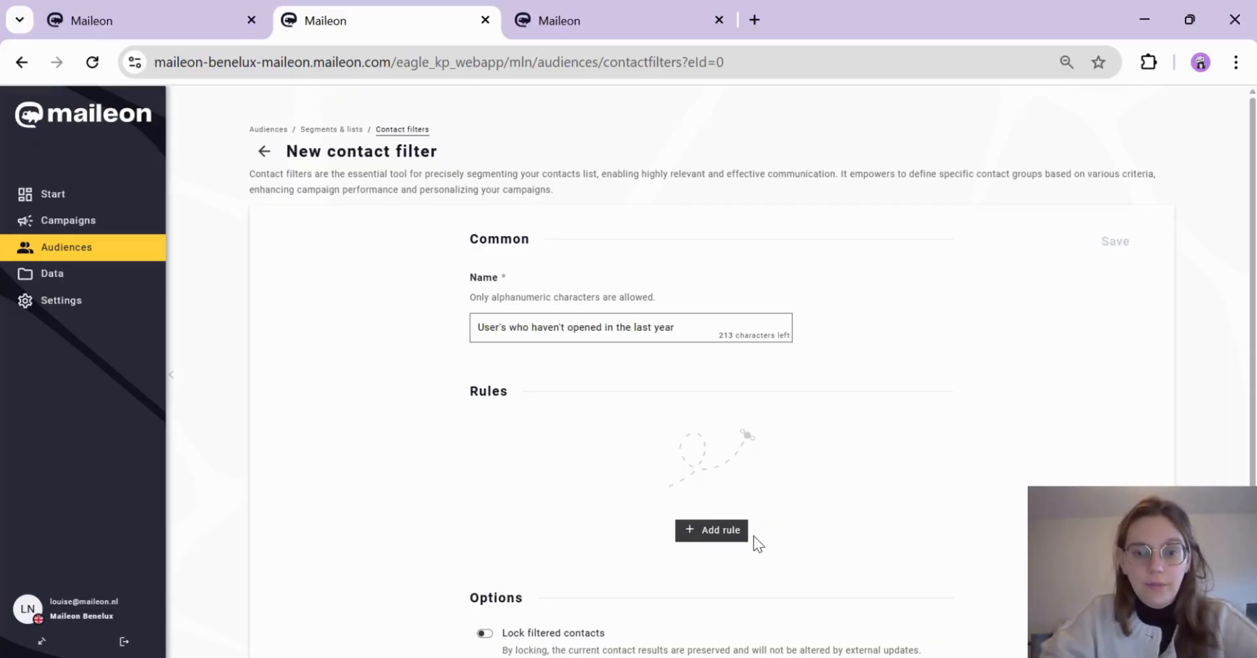
Step: Add a rule starting with All active contacts that creates an intersection based on List memberships
{"action": "left_click", "coordinate": [713, 531]}
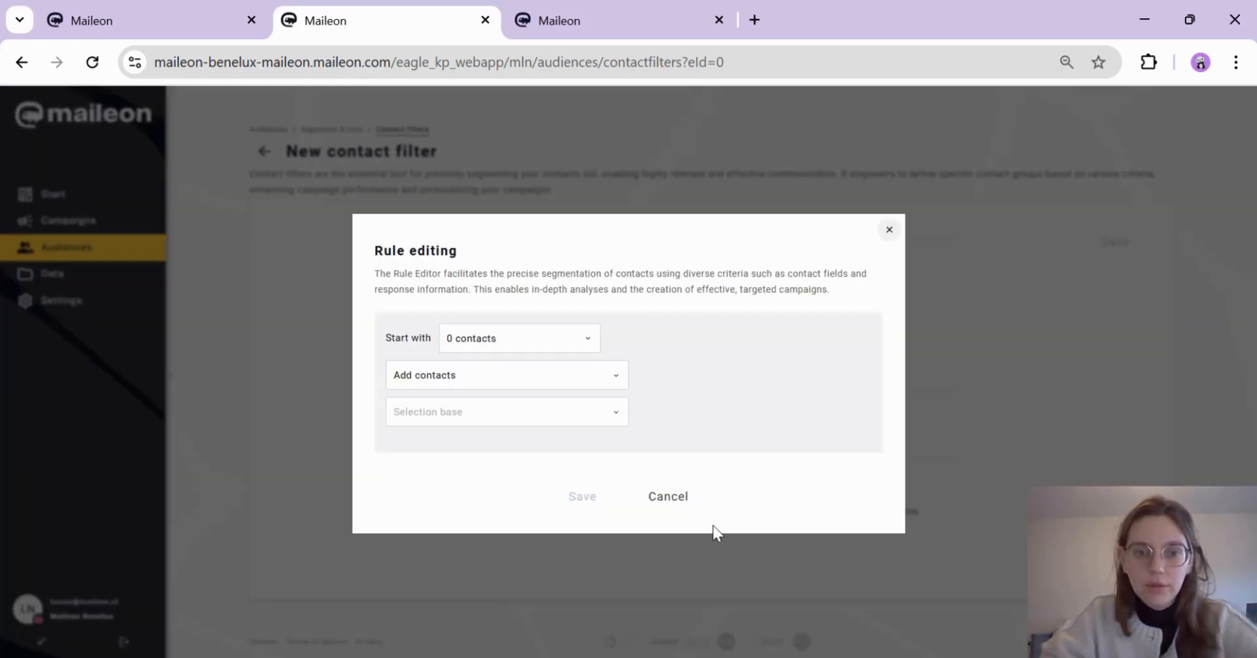
{"action": "left_click", "coordinate": [511, 347]}
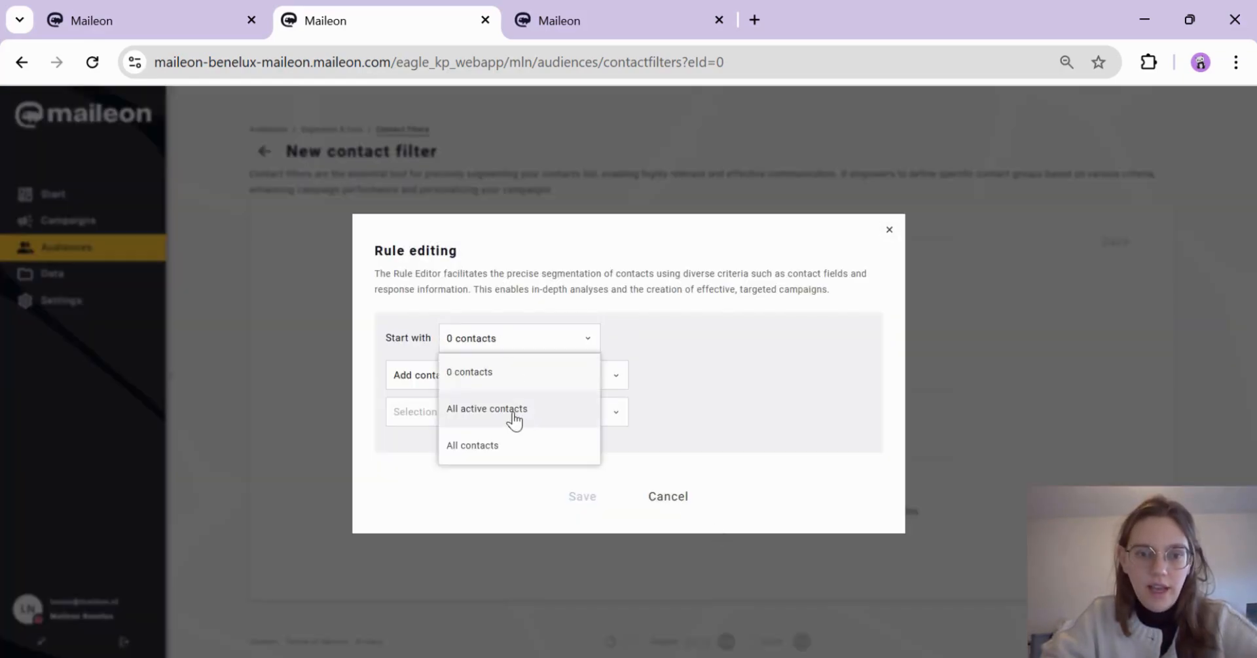
{"action": "left_click", "coordinate": [513, 414]}
{"action": "left_click", "coordinate": [511, 401]}
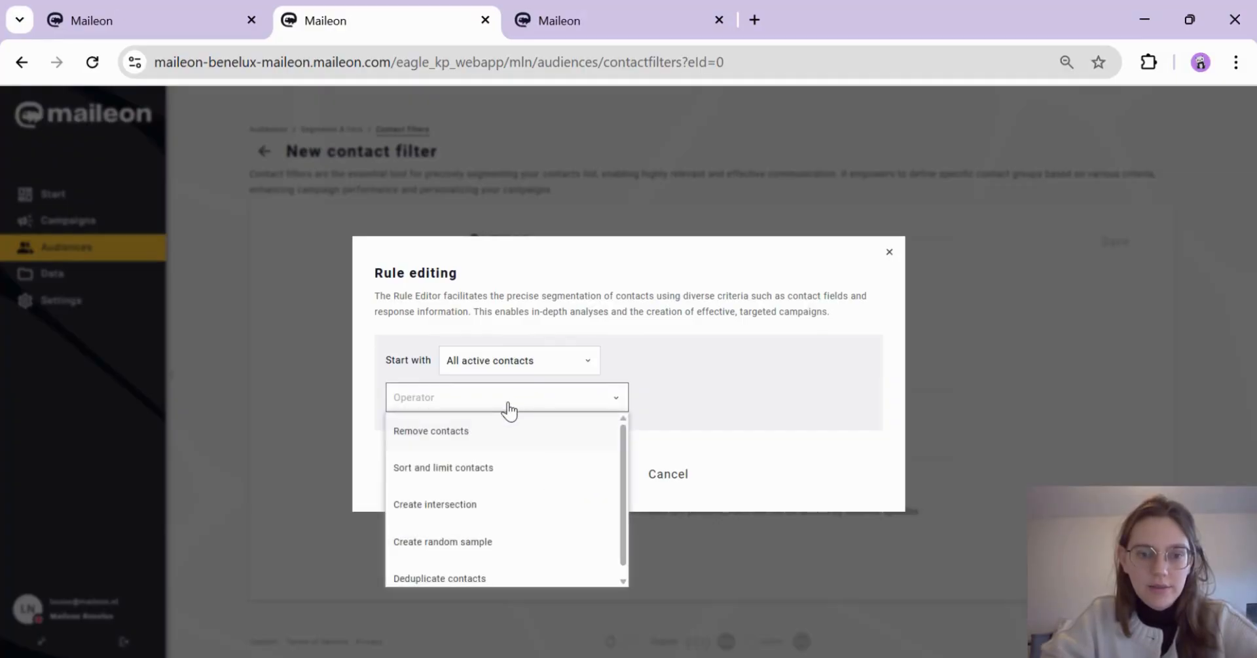
{"action": "left_click", "coordinate": [451, 504]}
{"action": "left_click", "coordinate": [442, 419]}
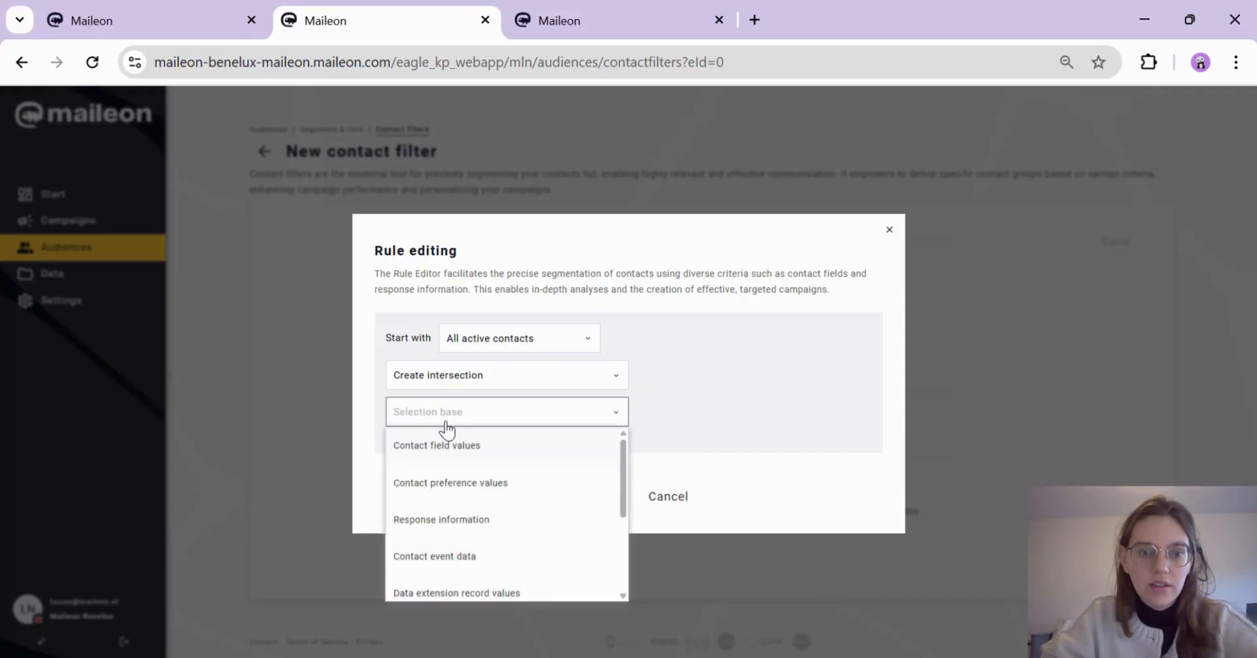
{"action": "scroll", "coordinate": [498, 520], "scroll_direction": "down", "scroll_amount": 3}
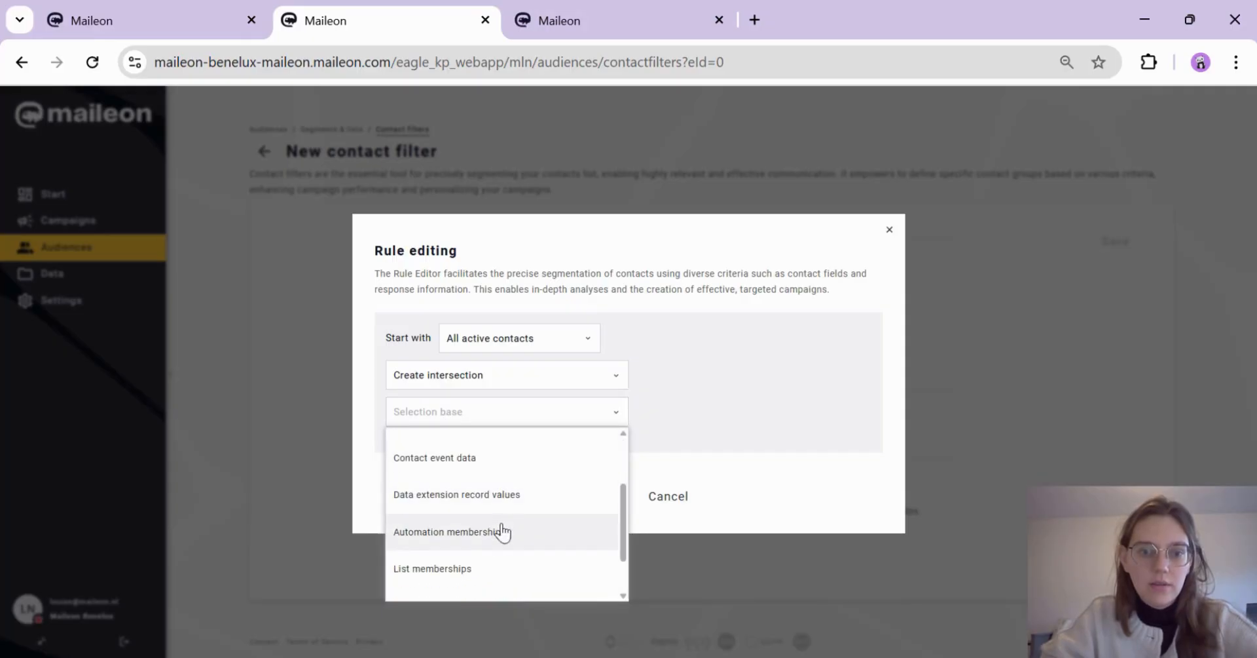
{"action": "left_click", "coordinate": [471, 568]}
Step: Set the rule's criterion to target group equals the third "Algemene Maileon nieuwsbrief" list found with "alge", and save the rule
{"action": "left_click", "coordinate": [477, 469]}
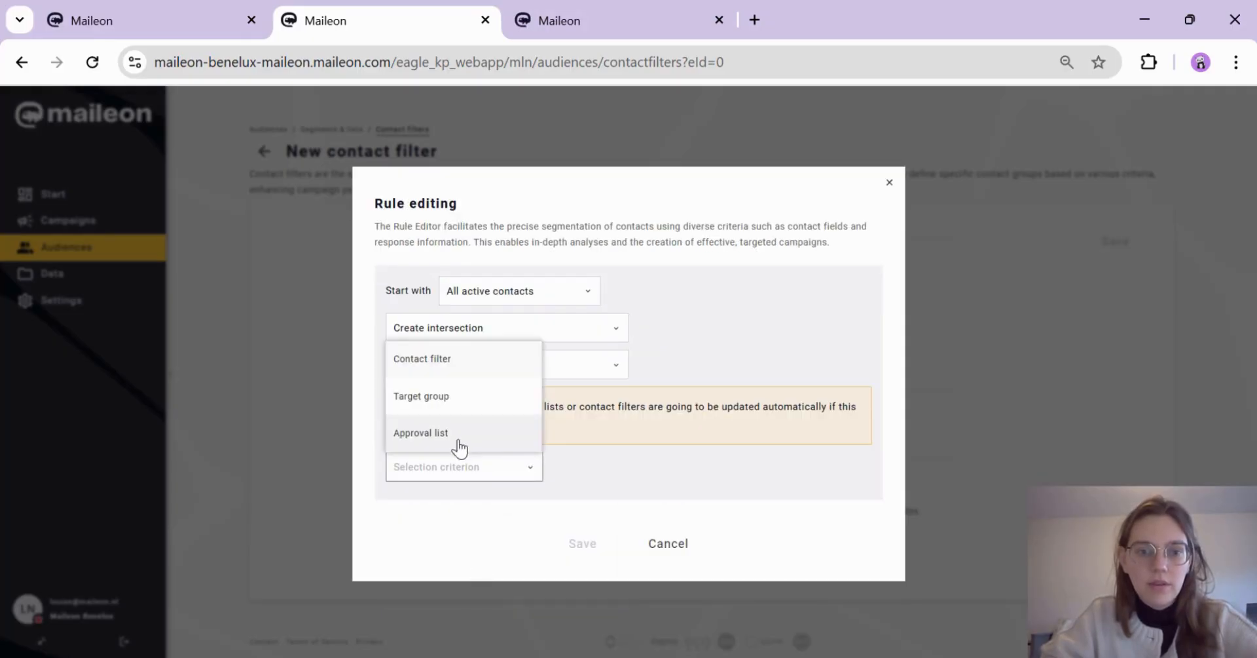
{"action": "left_click", "coordinate": [446, 400]}
{"action": "left_click", "coordinate": [613, 480]}
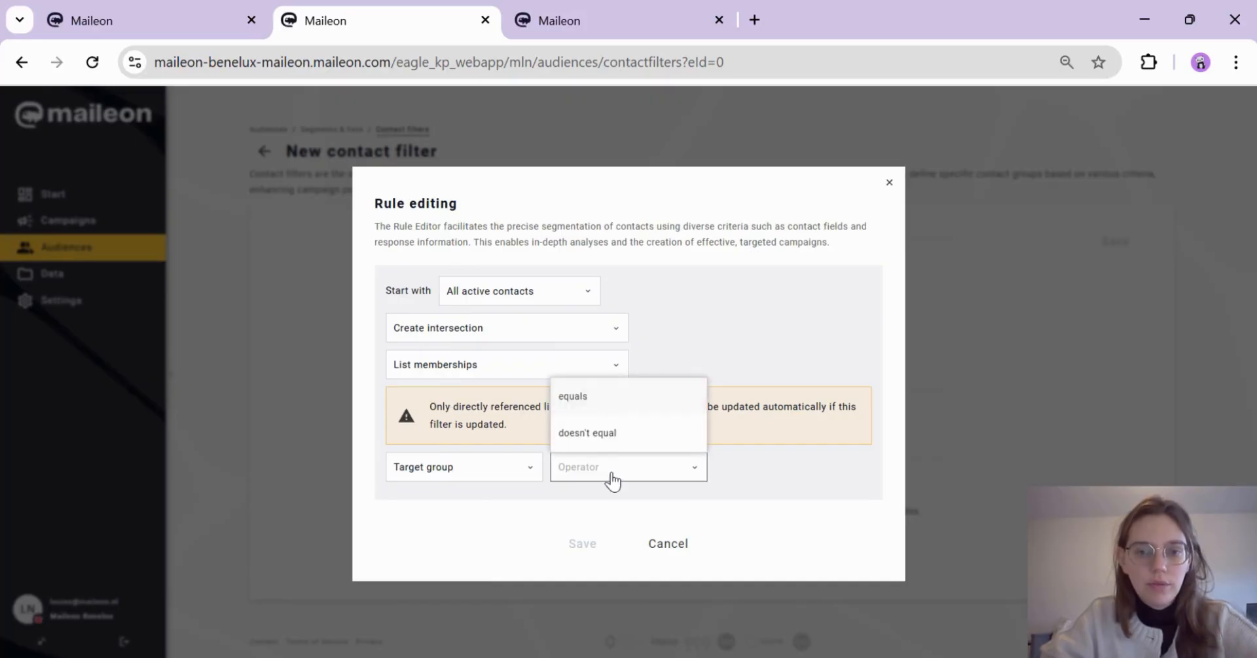
{"action": "left_click", "coordinate": [590, 402]}
{"action": "left_click", "coordinate": [784, 481]}
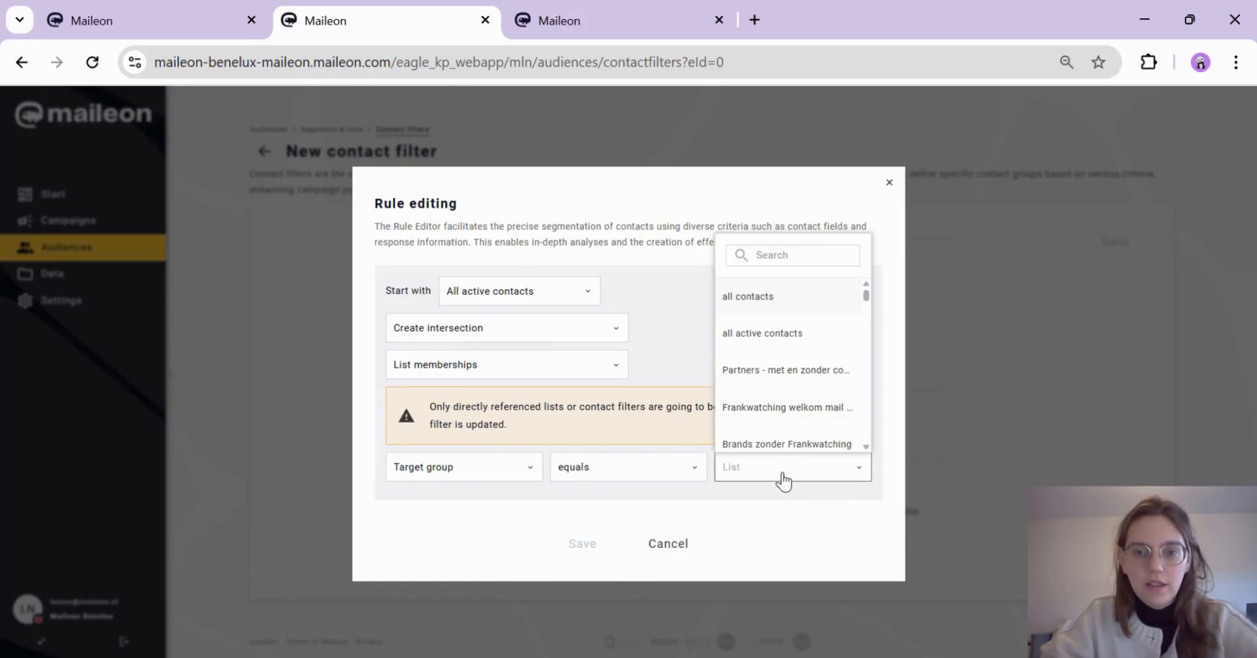
{"action": "left_click", "coordinate": [760, 254]}
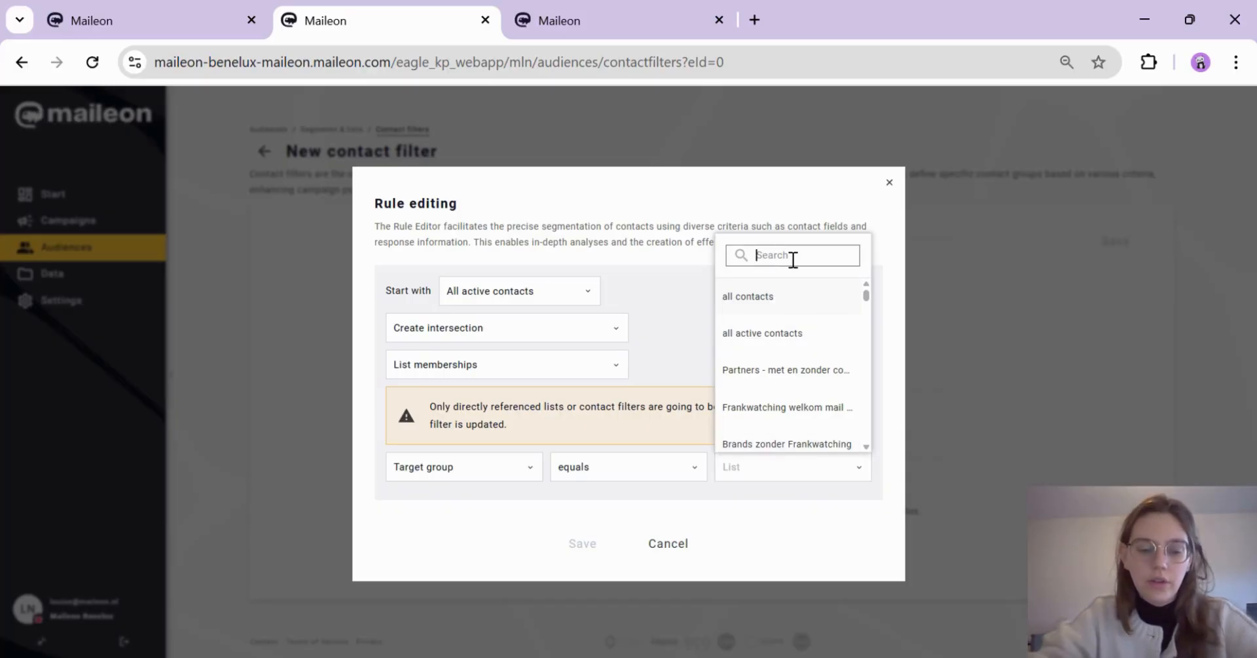
{"action": "type", "text": "alge"}
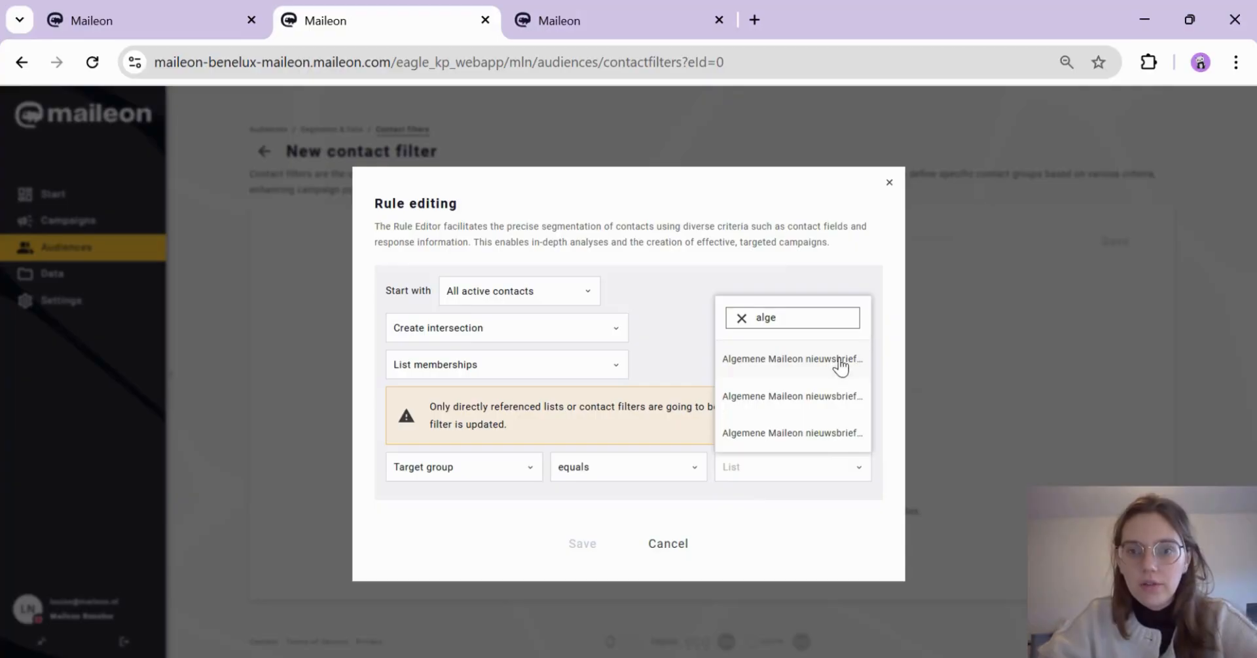
{"action": "left_click", "coordinate": [819, 434]}
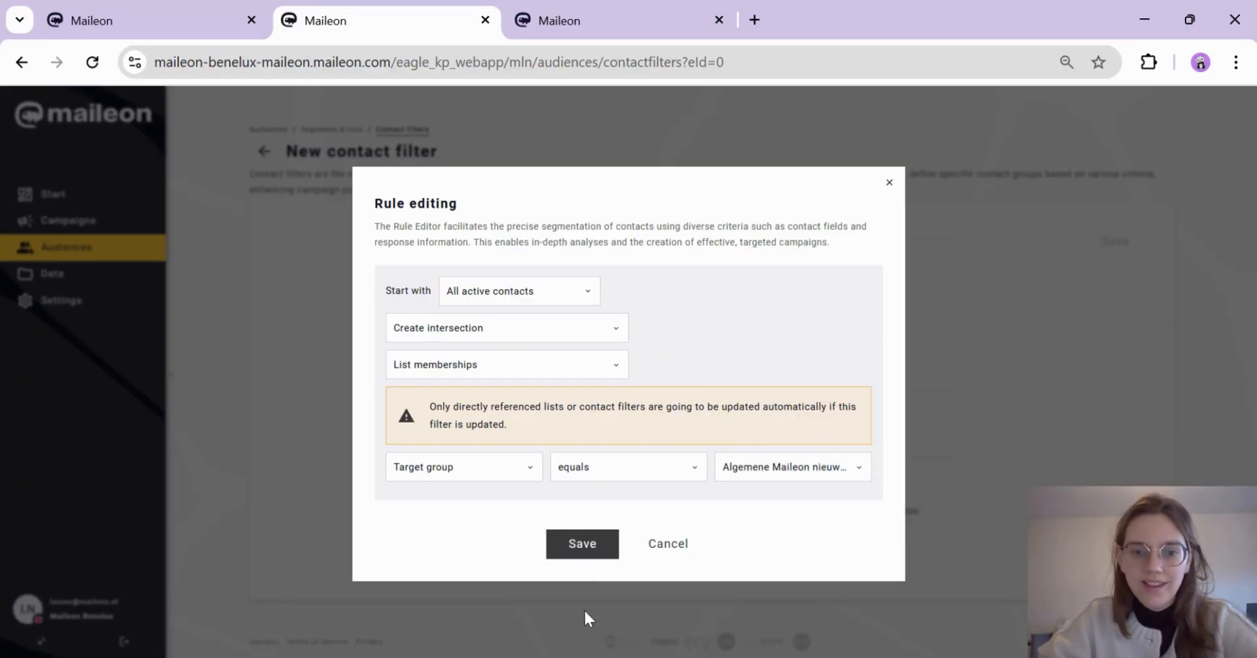
{"action": "left_click", "coordinate": [580, 547]}
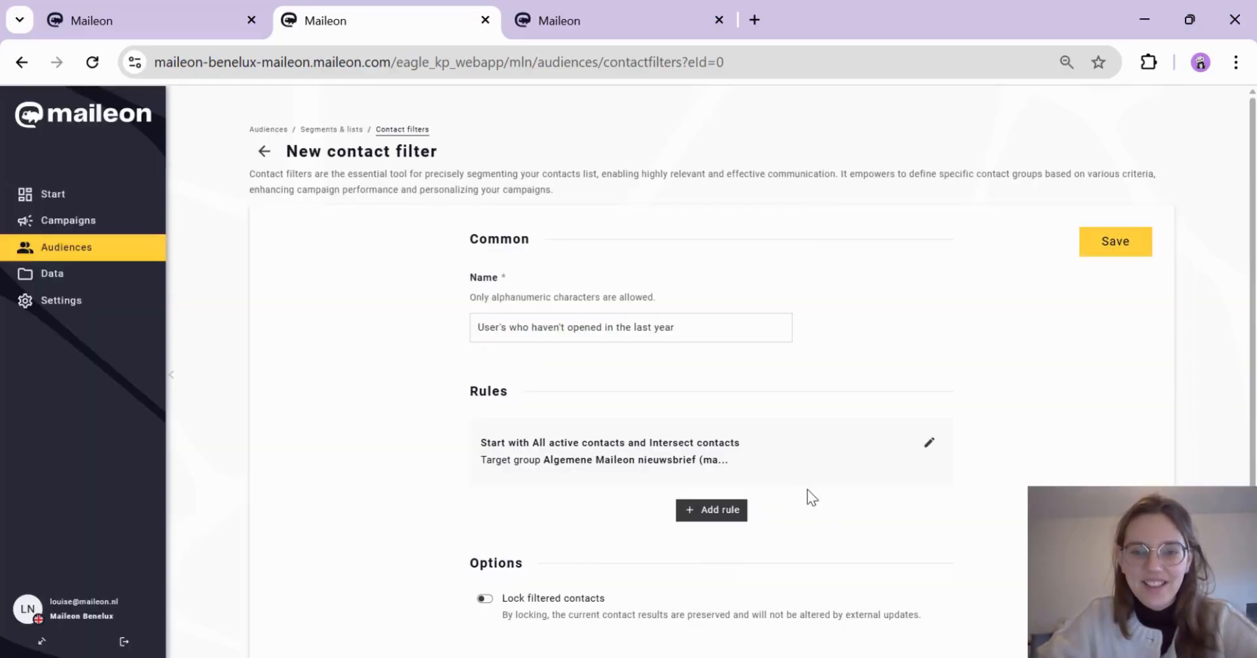
Step: Add a second rule creating an intersection on Response information, where "has been sent" is greater than or equal to 1
{"action": "left_click", "coordinate": [717, 509]}
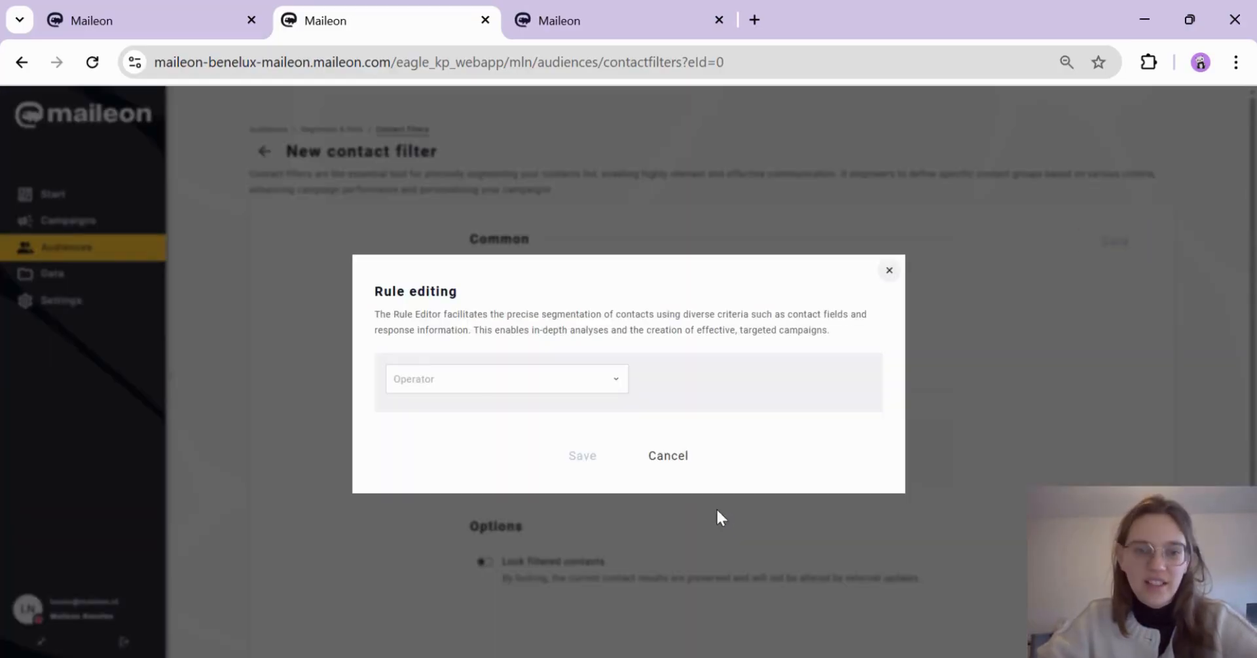
{"action": "left_click", "coordinate": [470, 389]}
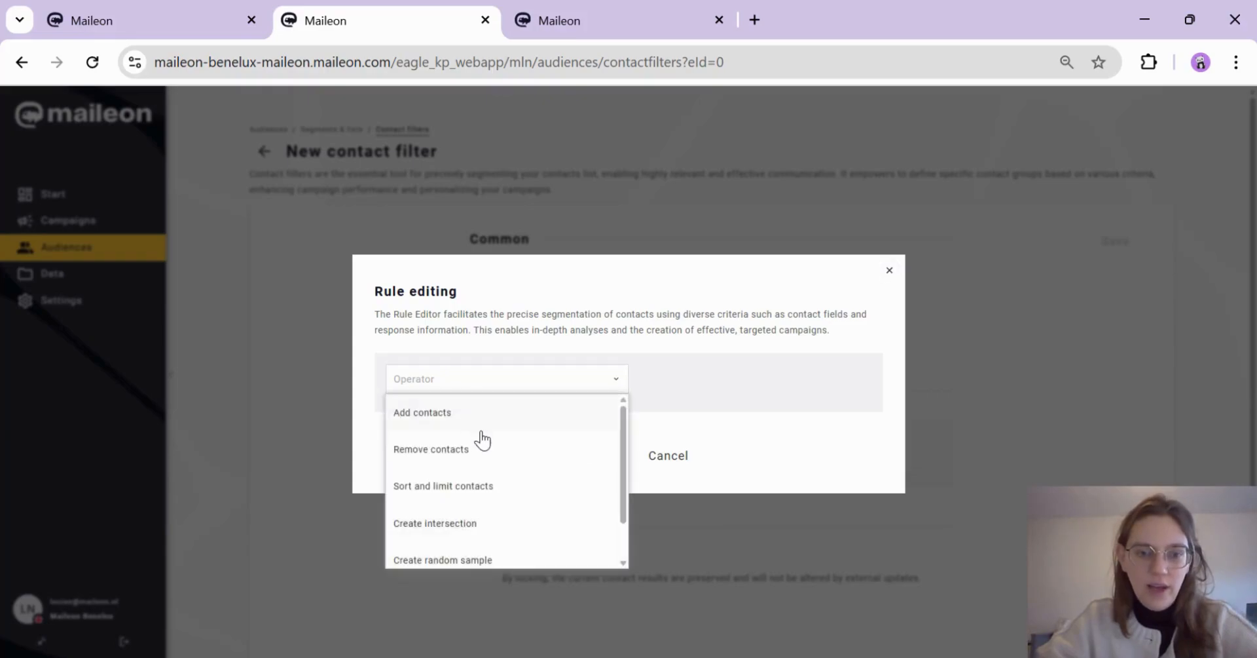
{"action": "left_click", "coordinate": [470, 524]}
{"action": "left_click", "coordinate": [485, 422]}
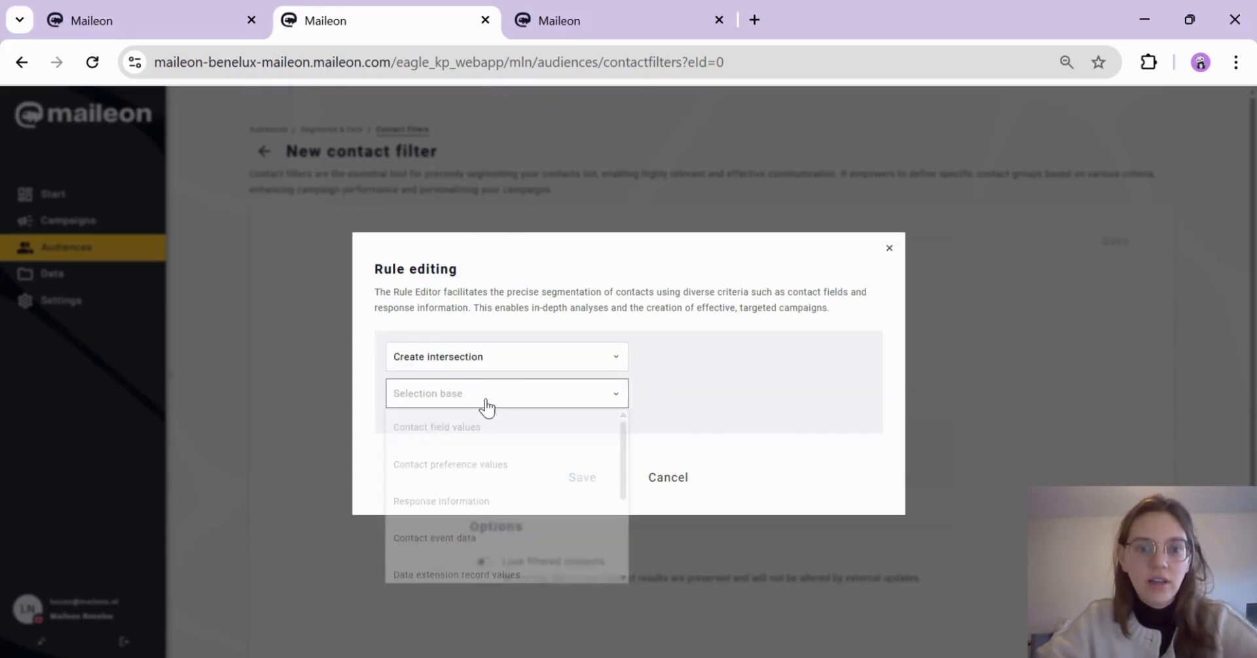
{"action": "left_click", "coordinate": [465, 503]}
{"action": "left_click", "coordinate": [468, 430]}
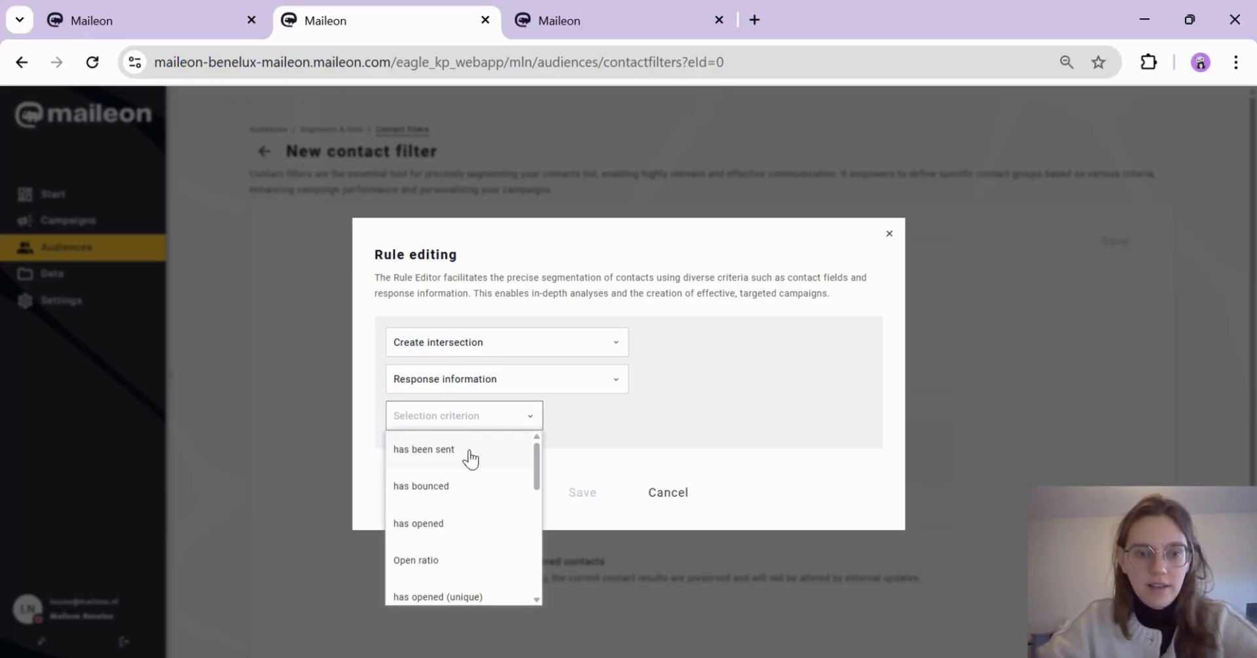
{"action": "left_click", "coordinate": [455, 451]}
{"action": "left_click", "coordinate": [613, 344]}
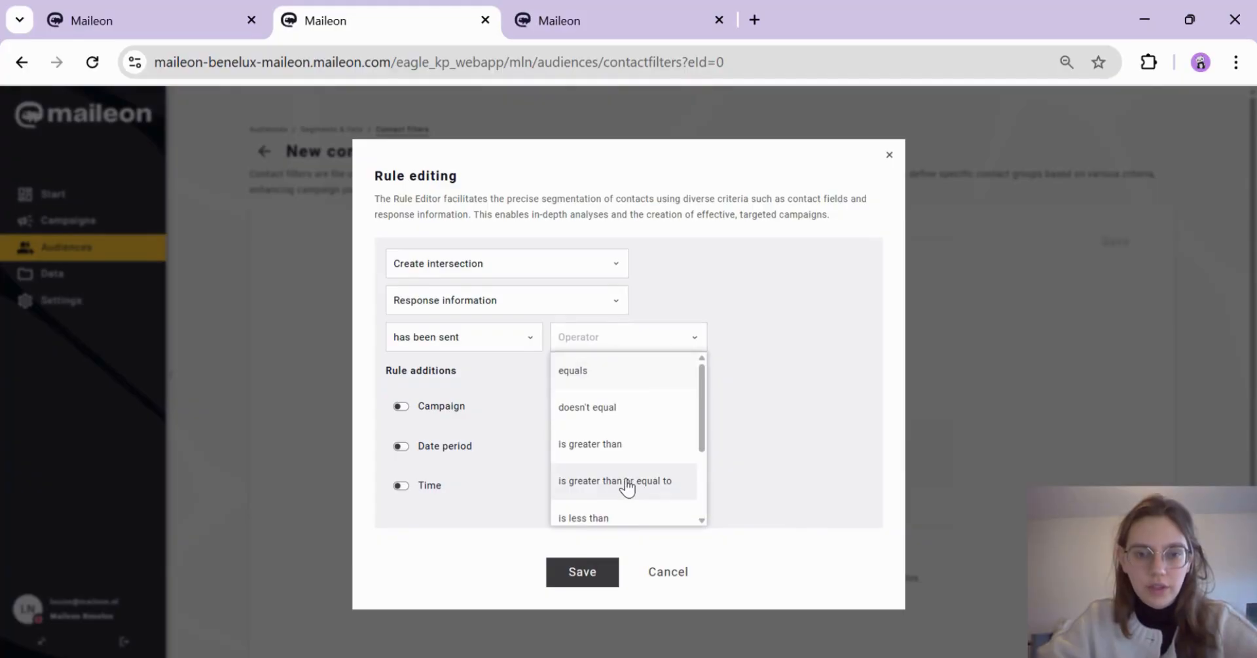
{"action": "left_click", "coordinate": [629, 488]}
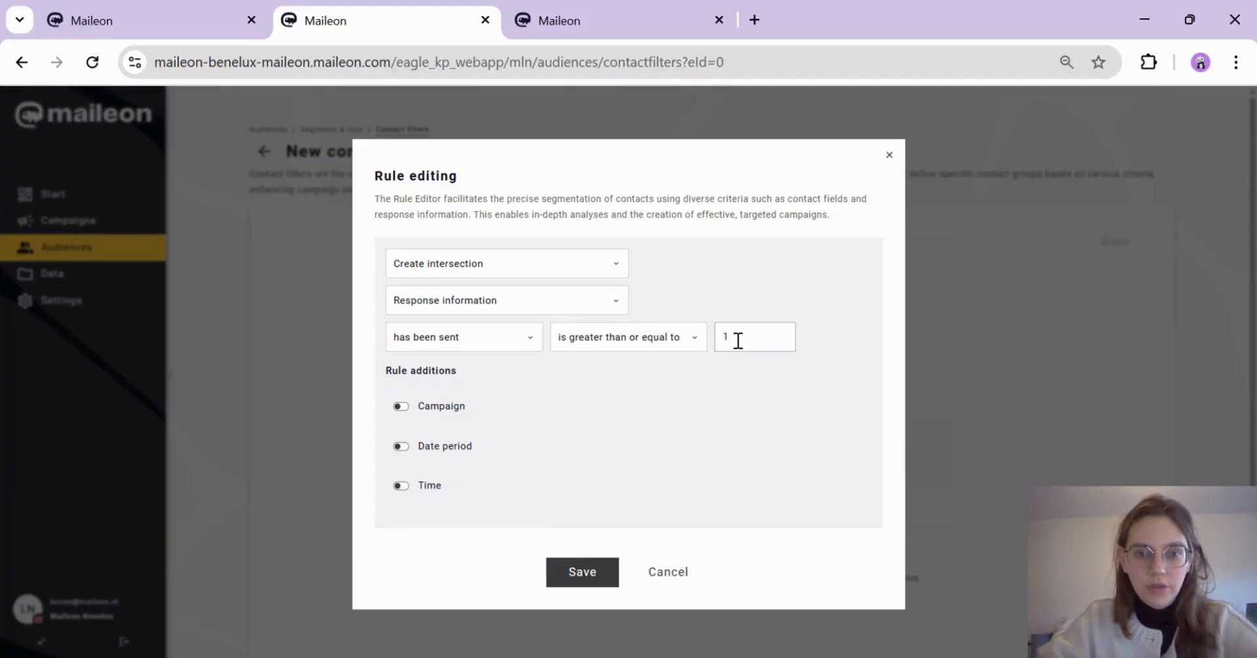
Step: Enable the rule's date period as a relative date, "is on or before" 1 Years, and save the rule
{"action": "left_click", "coordinate": [398, 447]}
{"action": "left_click", "coordinate": [678, 451]}
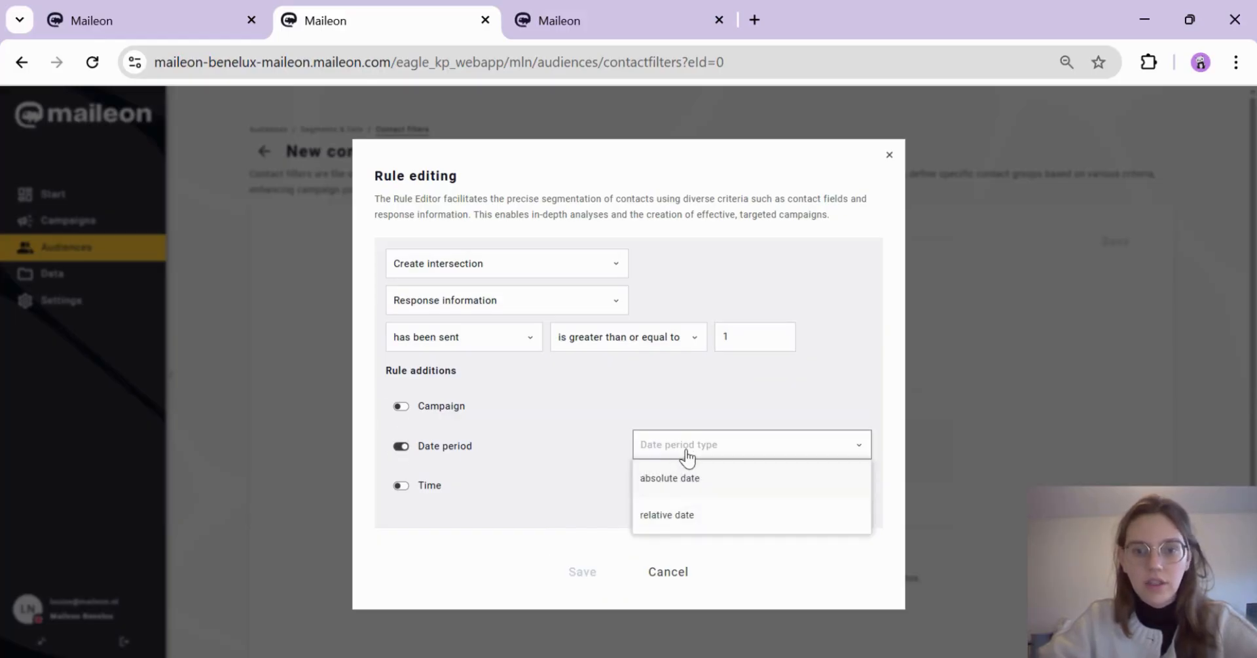
{"action": "left_click", "coordinate": [662, 511]}
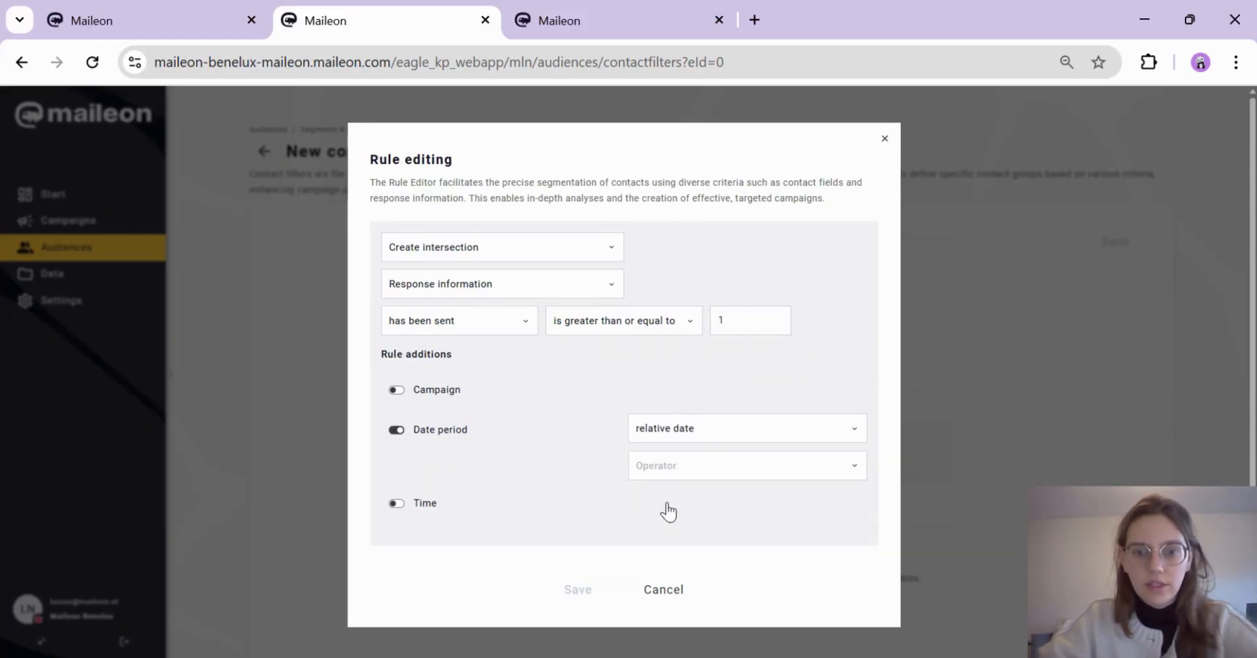
{"action": "left_click", "coordinate": [707, 466]}
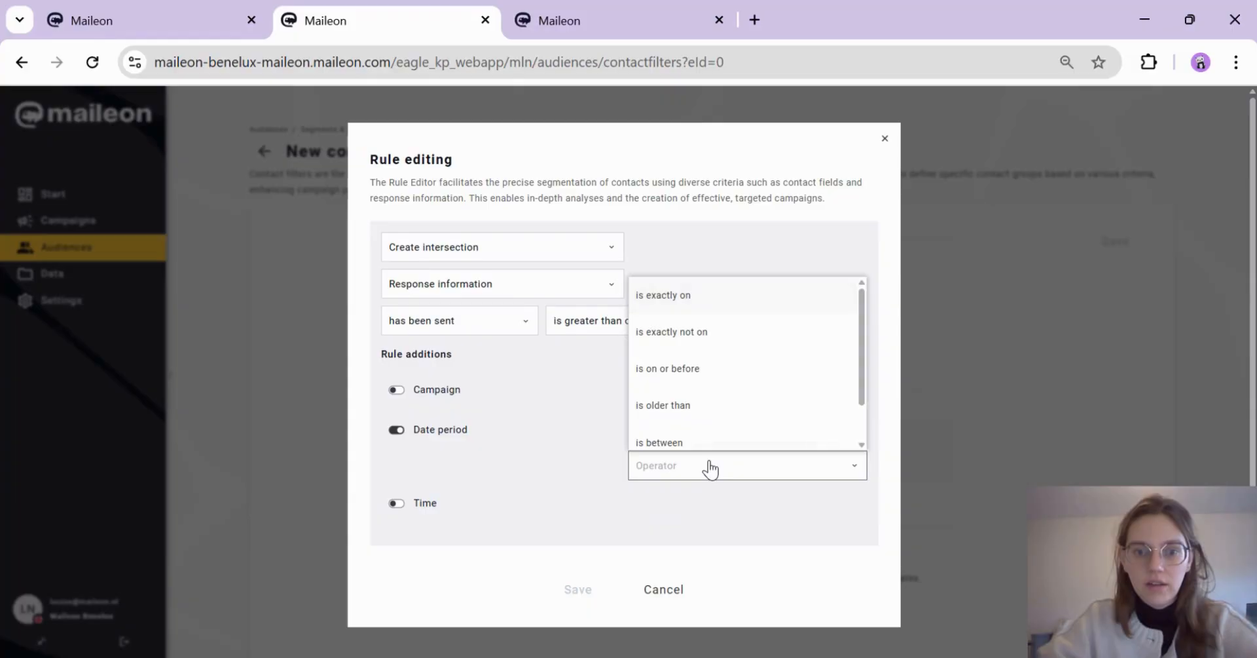
{"action": "left_click", "coordinate": [705, 372]}
{"action": "left_click", "coordinate": [766, 505]}
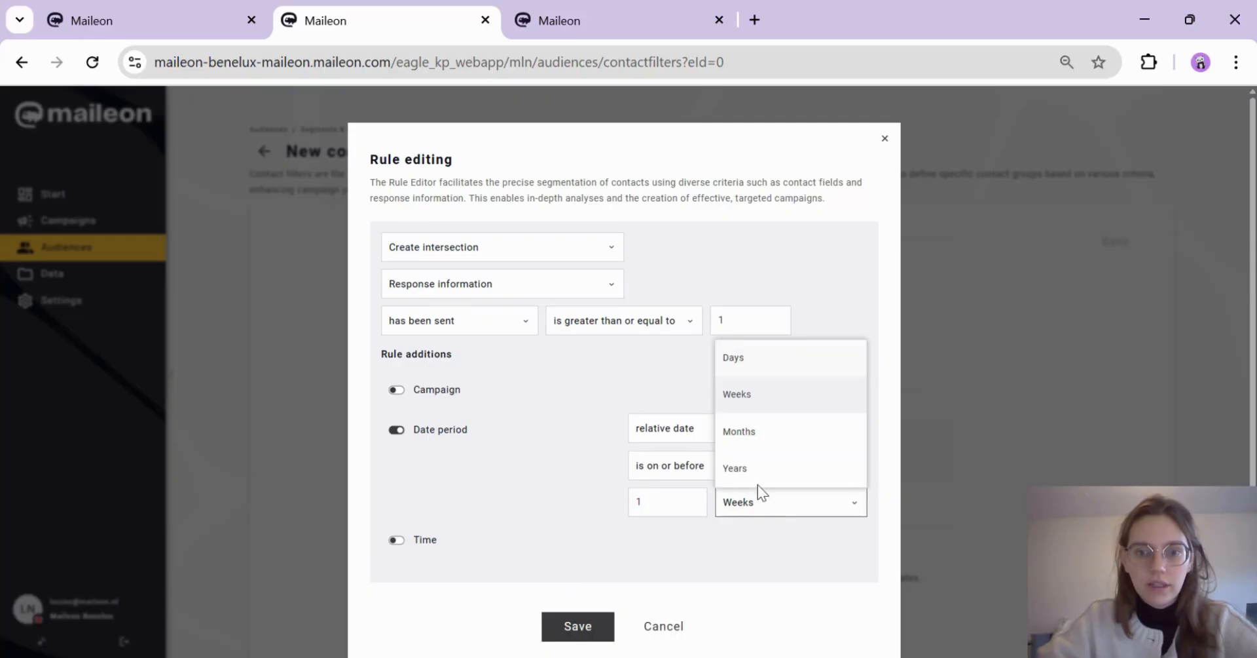
{"action": "left_click", "coordinate": [747, 466]}
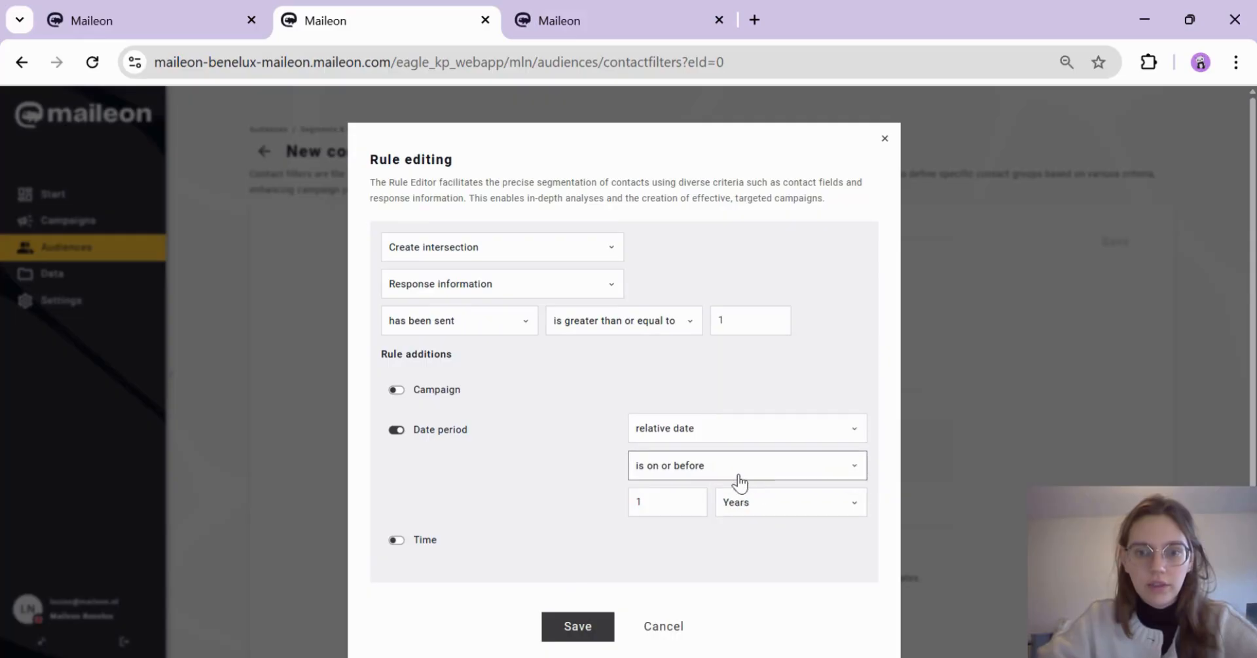
{"action": "left_click", "coordinate": [570, 625]}
Step: Save the has-been-sent rule and add a third rule creating an intersection based on Response information
{"action": "scroll", "coordinate": [668, 537], "scroll_direction": "down", "scroll_amount": 2}
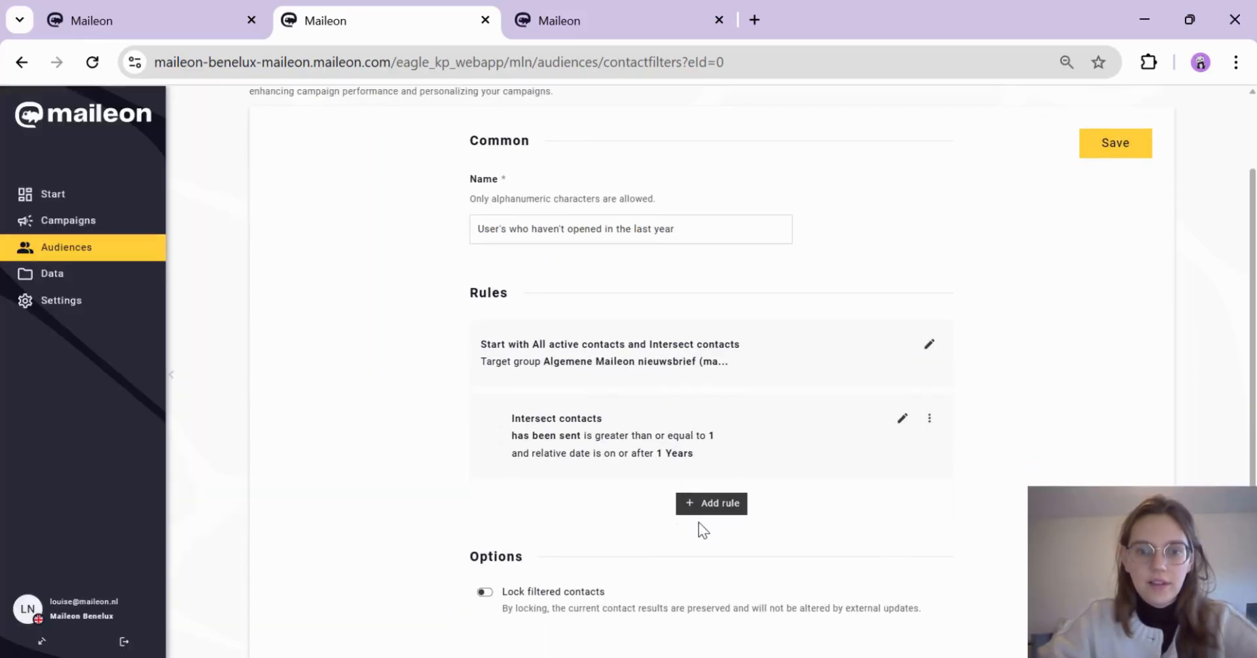
{"action": "left_click", "coordinate": [702, 510]}
{"action": "left_click", "coordinate": [542, 386]}
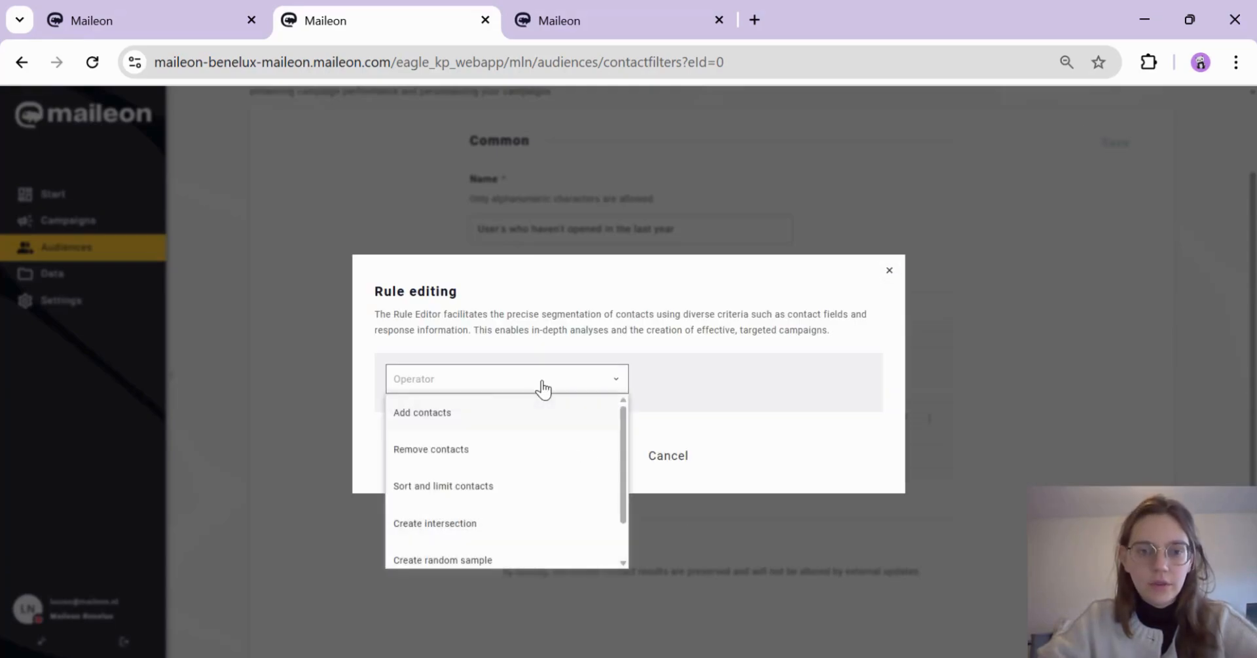
{"action": "left_click", "coordinate": [492, 522]}
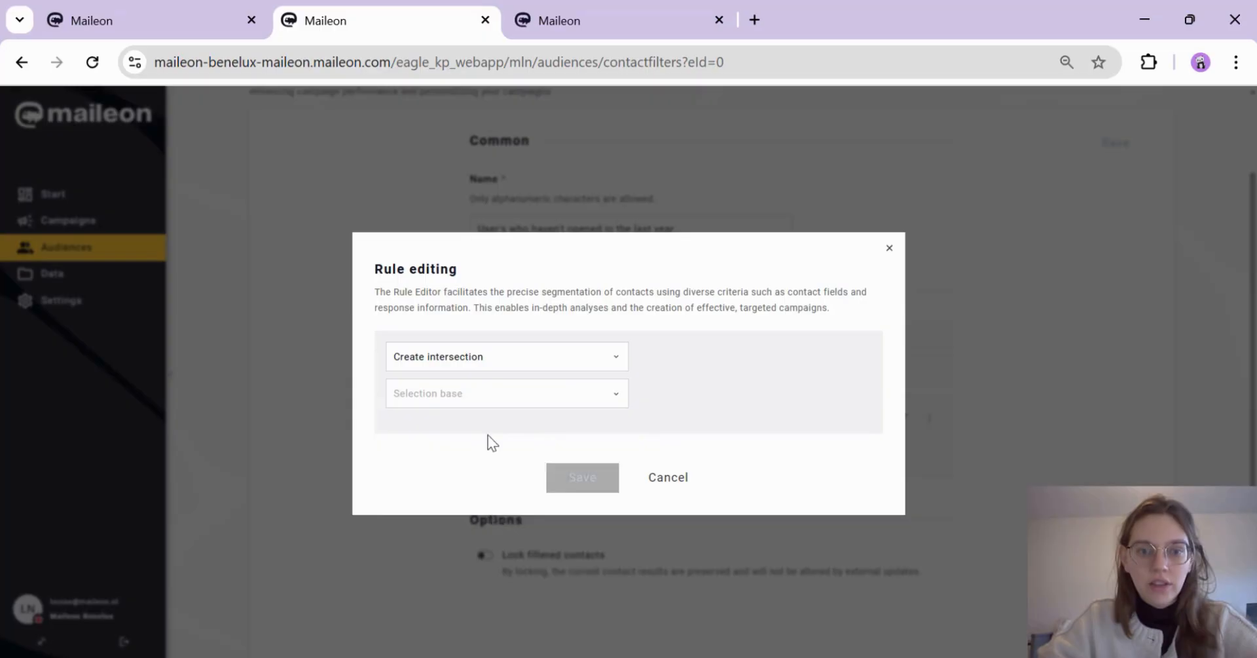
{"action": "left_click", "coordinate": [481, 401]}
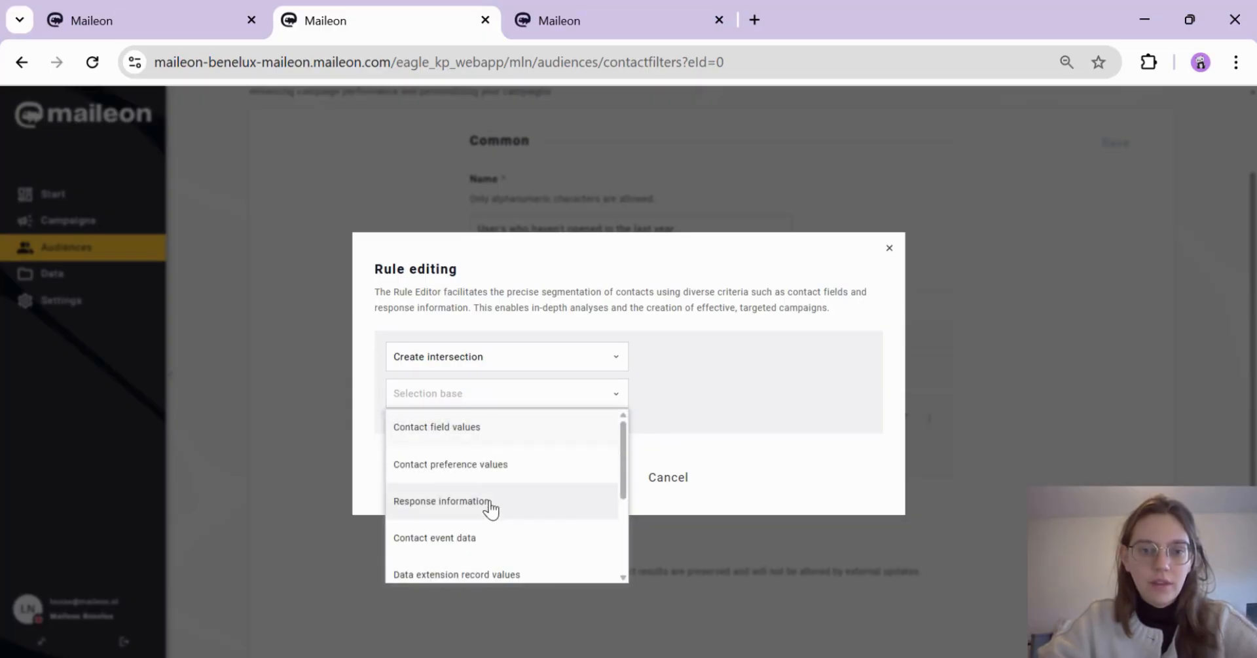
{"action": "left_click", "coordinate": [490, 501]}
Step: Set the third rule's criterion to "has opened" equals 0
{"action": "left_click", "coordinate": [480, 426]}
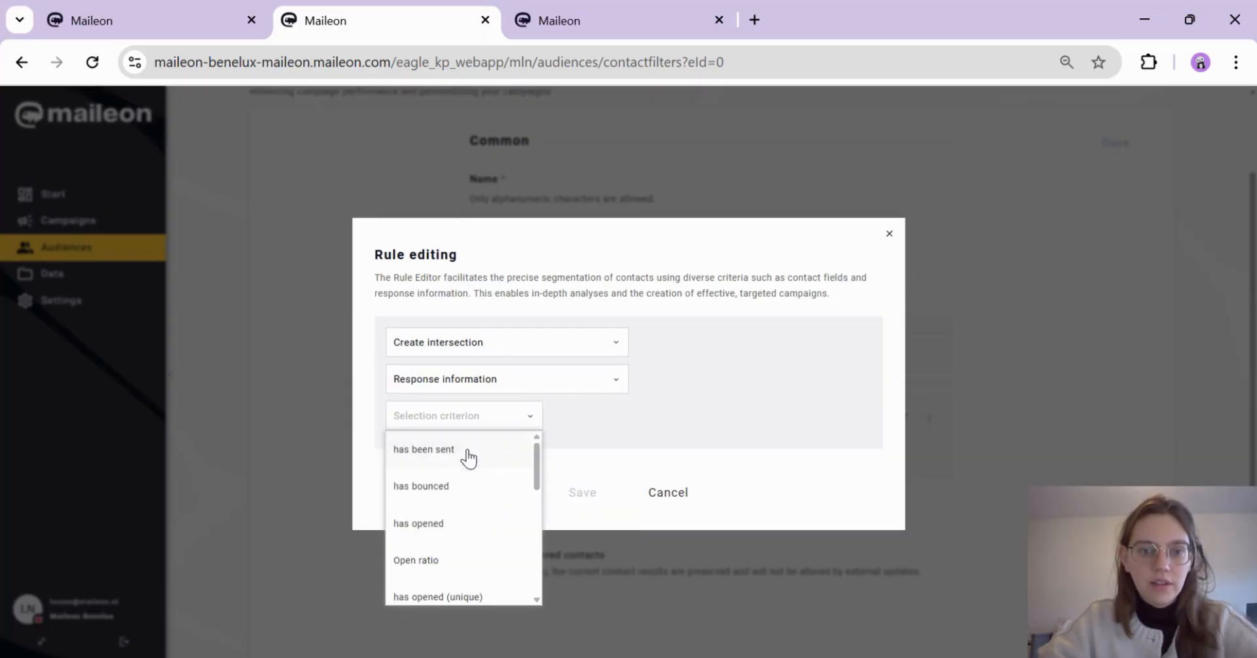
{"action": "left_click", "coordinate": [449, 524]}
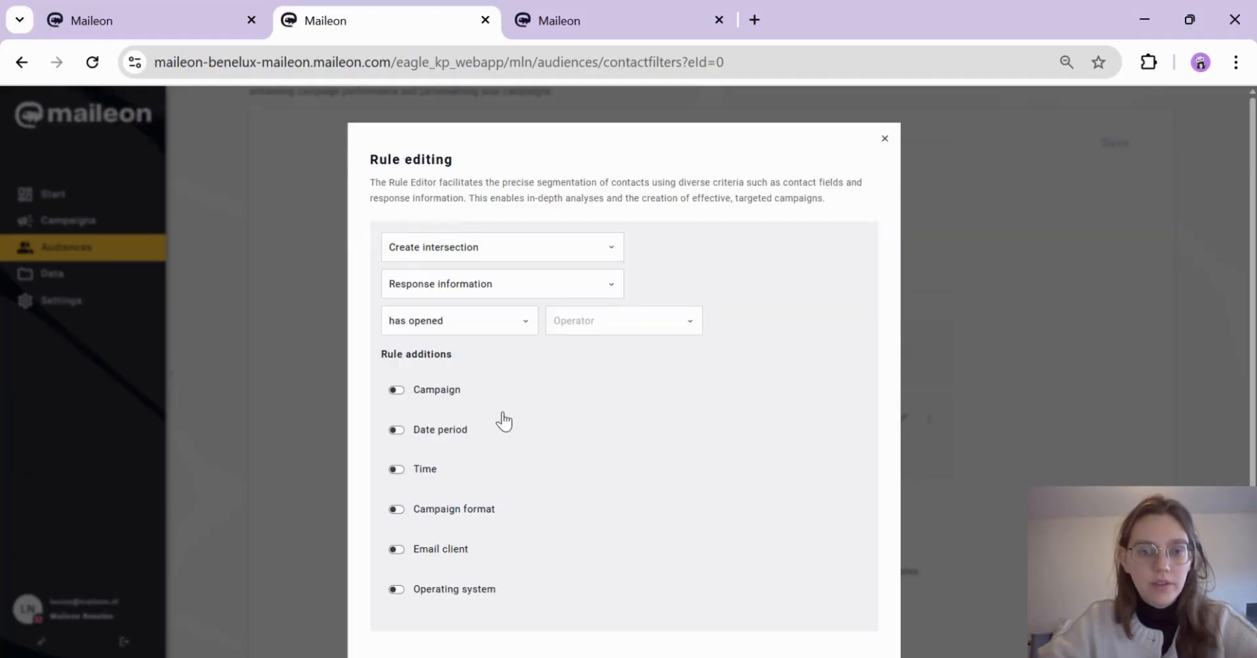
{"action": "left_click", "coordinate": [604, 338]}
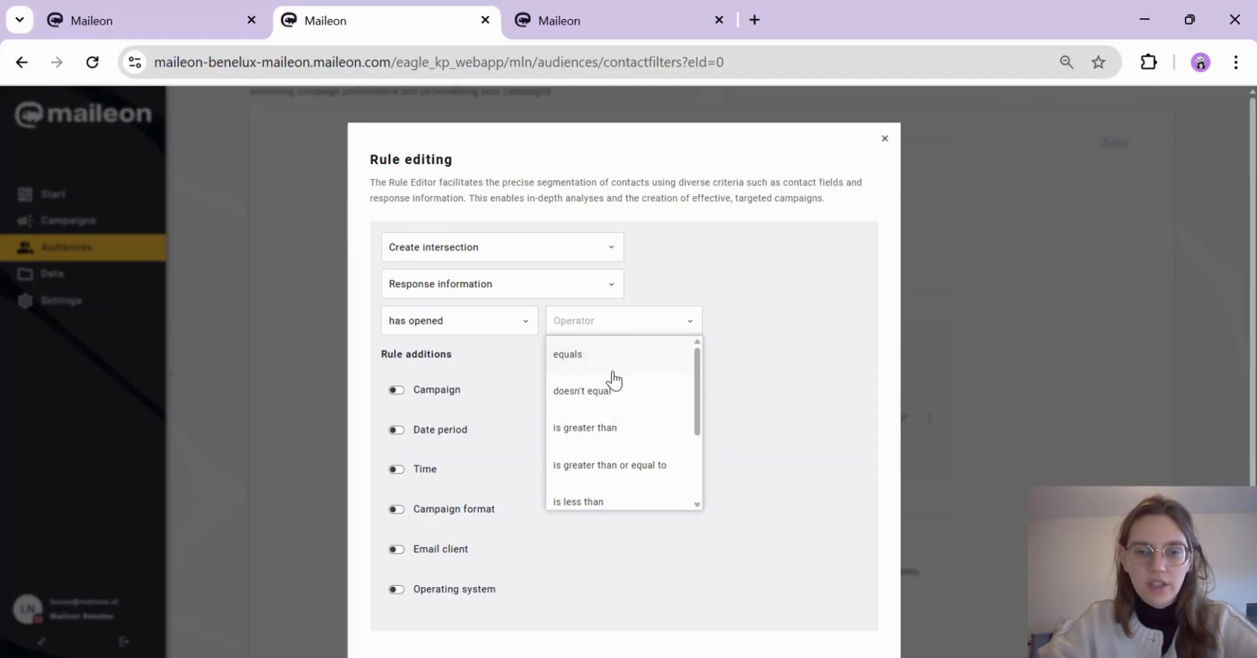
{"action": "left_click", "coordinate": [612, 357]}
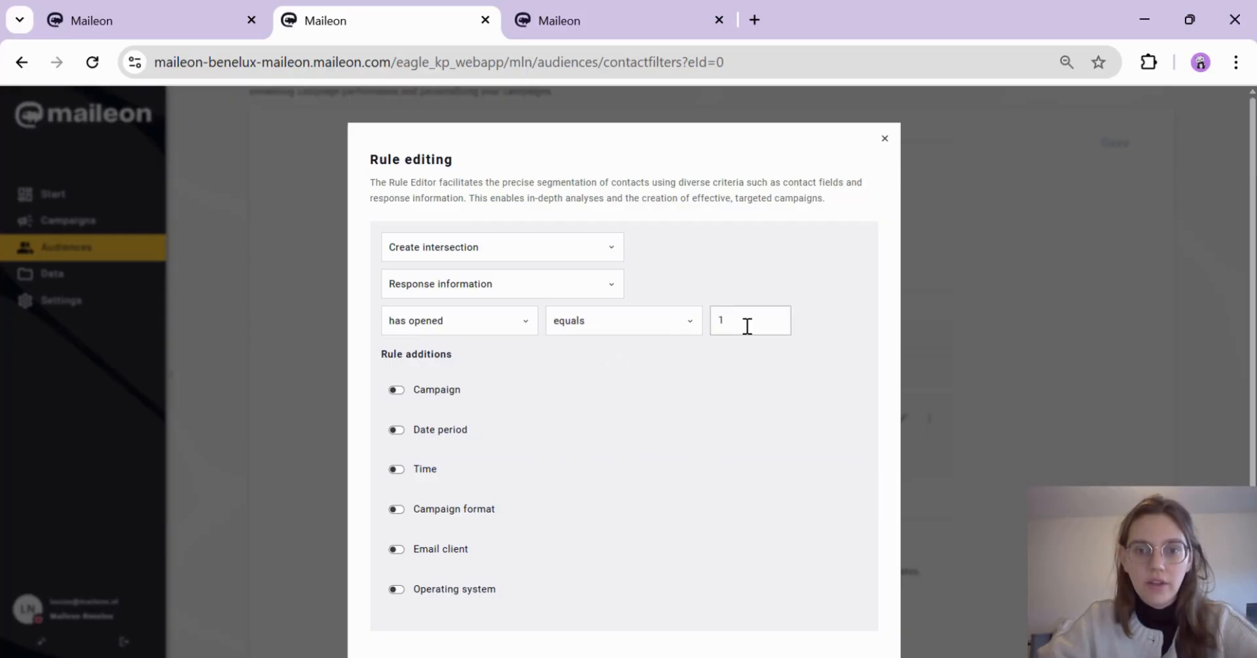
{"action": "left_click", "coordinate": [747, 324]}
{"action": "type", "text": "null"}
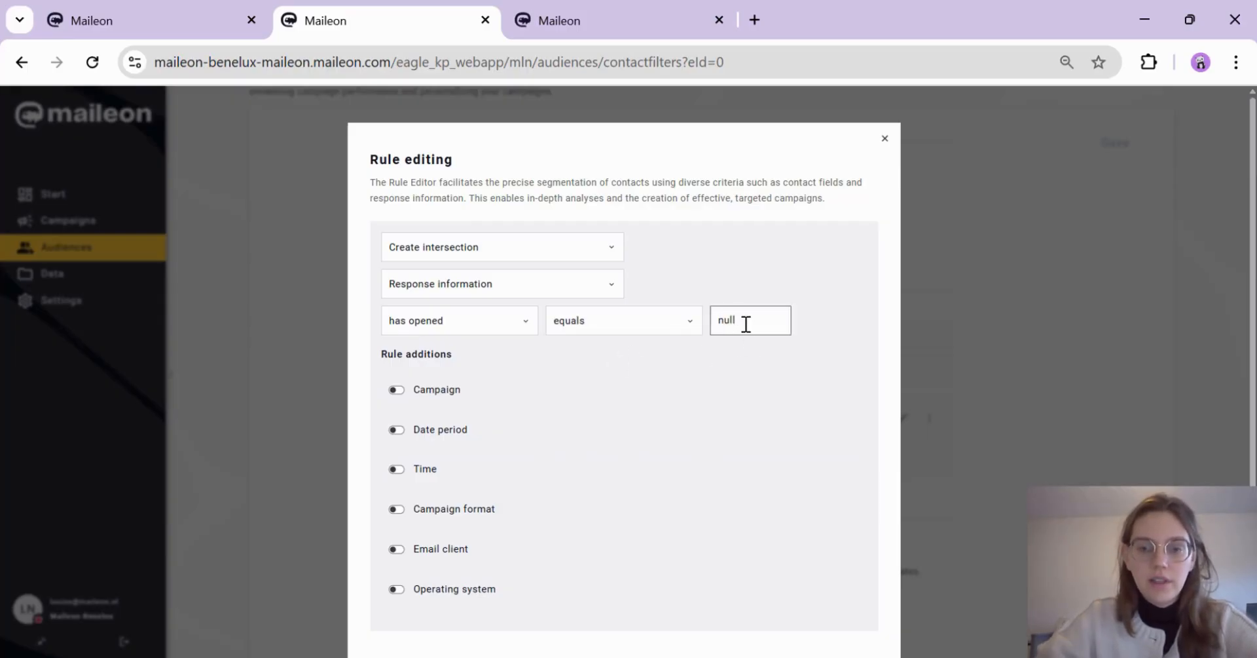
{"action": "double_click", "coordinate": [731, 315]}
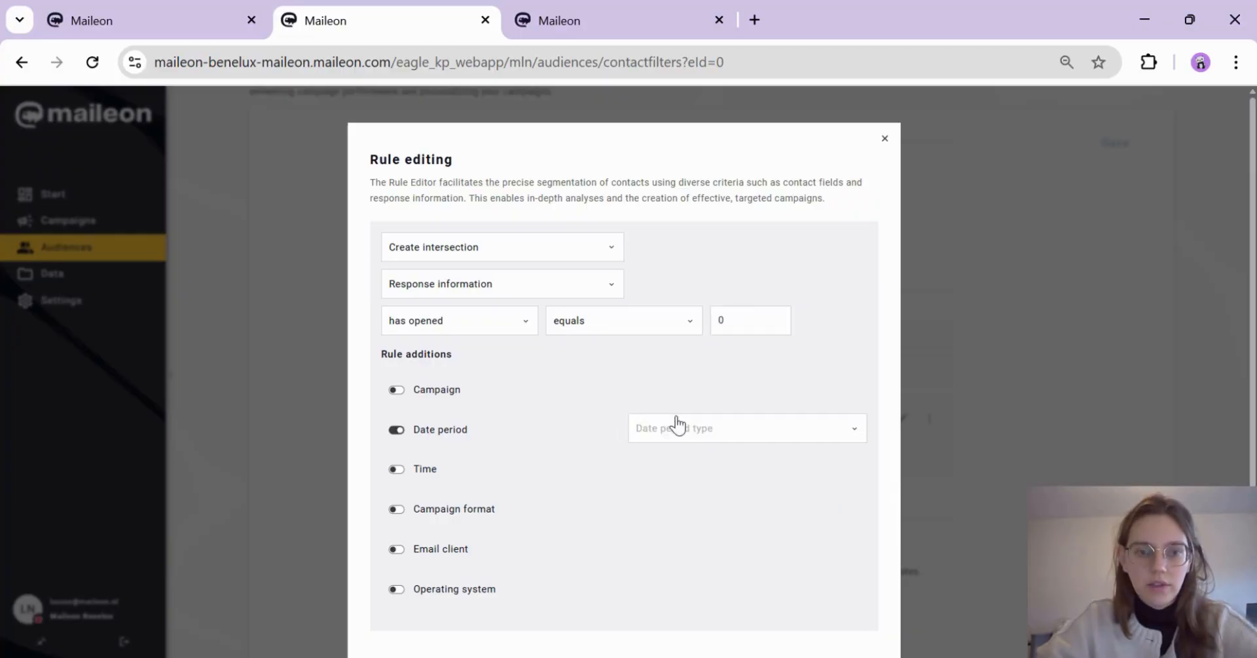
Step: Set the "has opened" rule's date period to the relative date "is on or before" 1 Years, and save the rule
{"action": "left_click", "coordinate": [741, 434]}
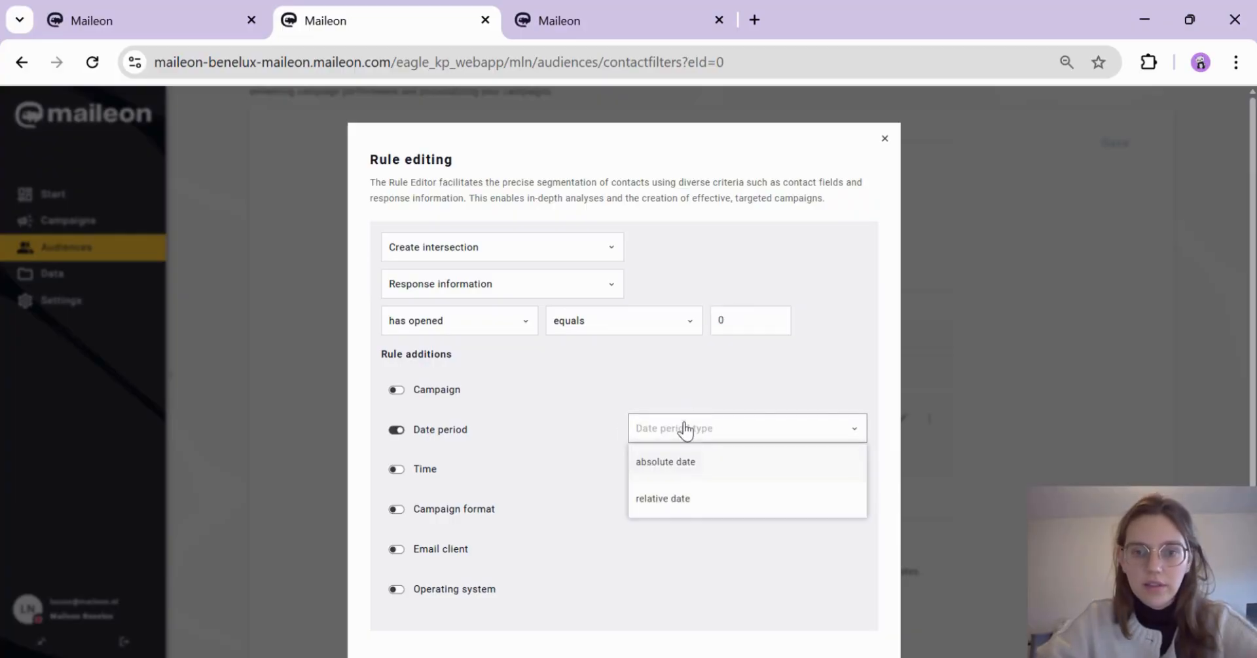
{"action": "left_click", "coordinate": [688, 505]}
{"action": "left_click", "coordinate": [719, 465]}
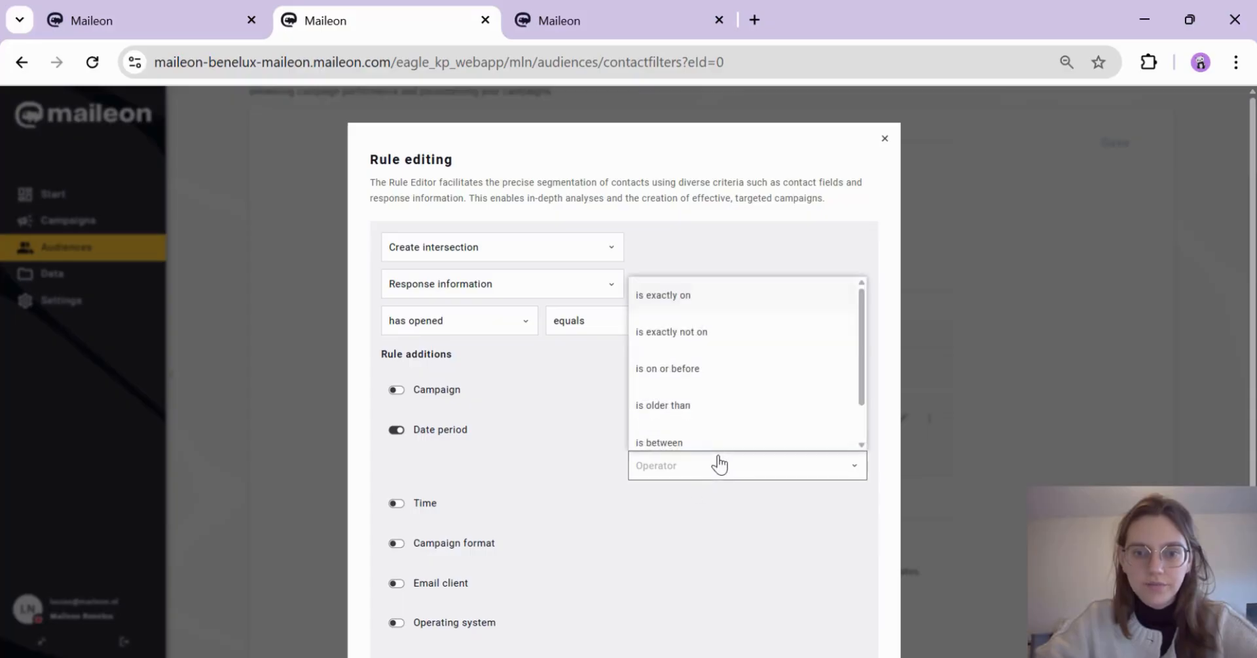
{"action": "left_click", "coordinate": [726, 371]}
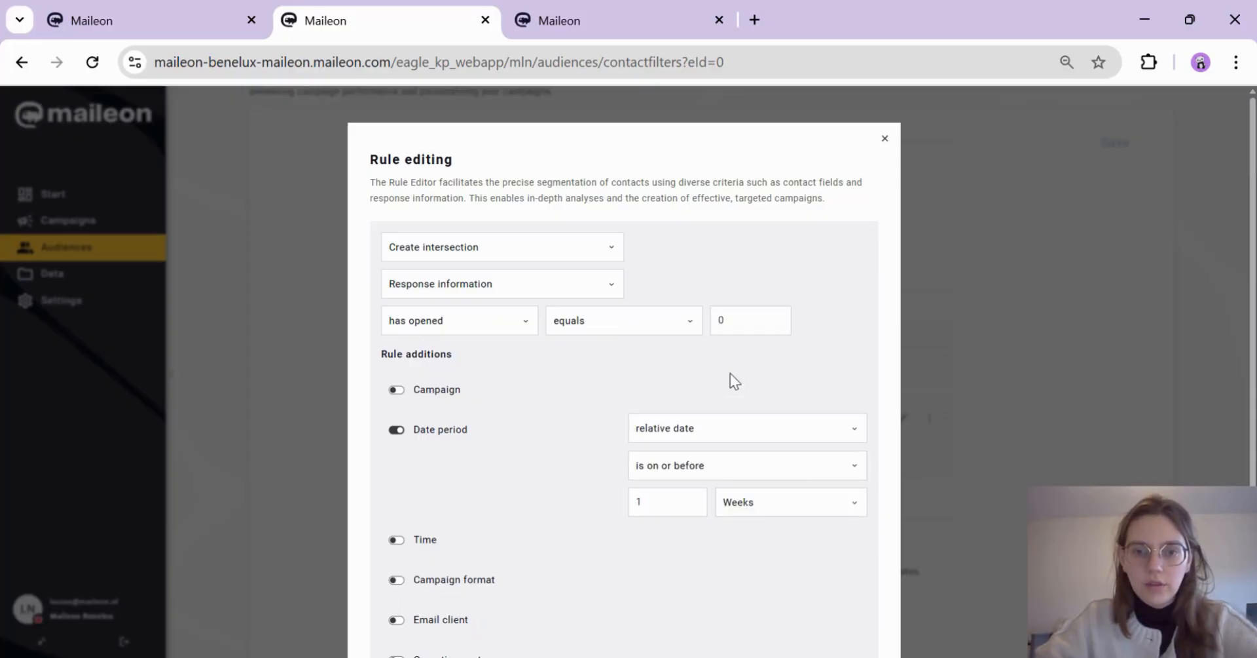
{"action": "left_click", "coordinate": [775, 507]}
{"action": "left_click", "coordinate": [758, 469]}
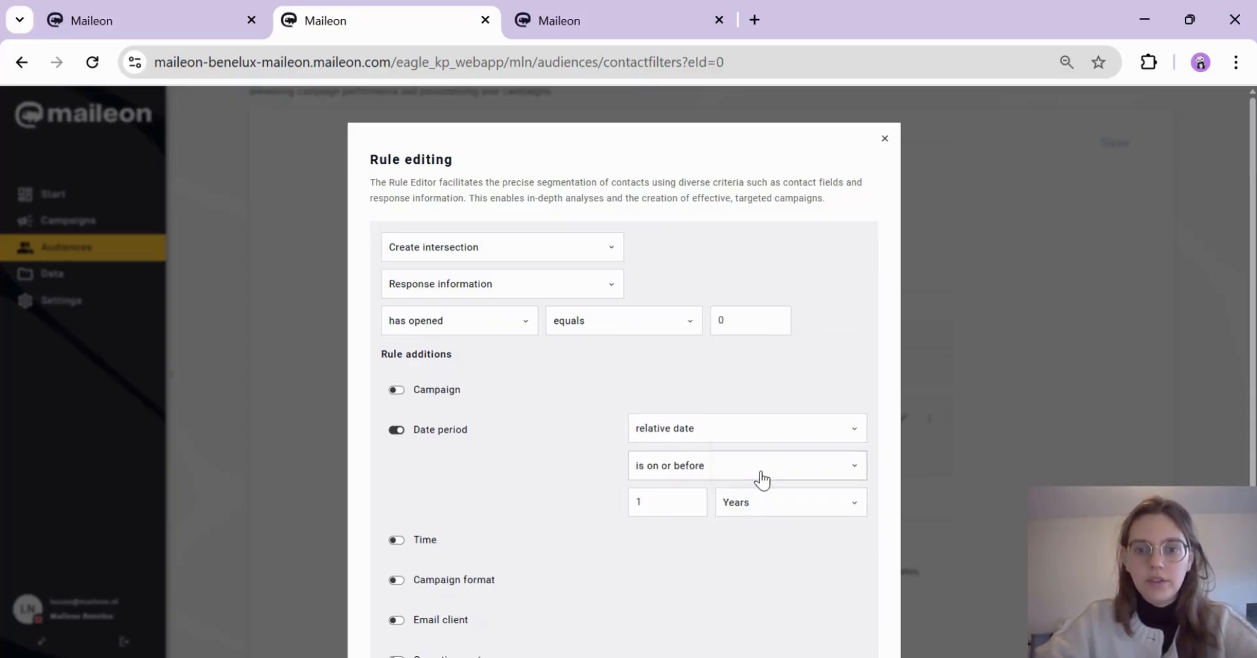
{"action": "scroll", "coordinate": [655, 497], "scroll_direction": "down", "scroll_amount": 3}
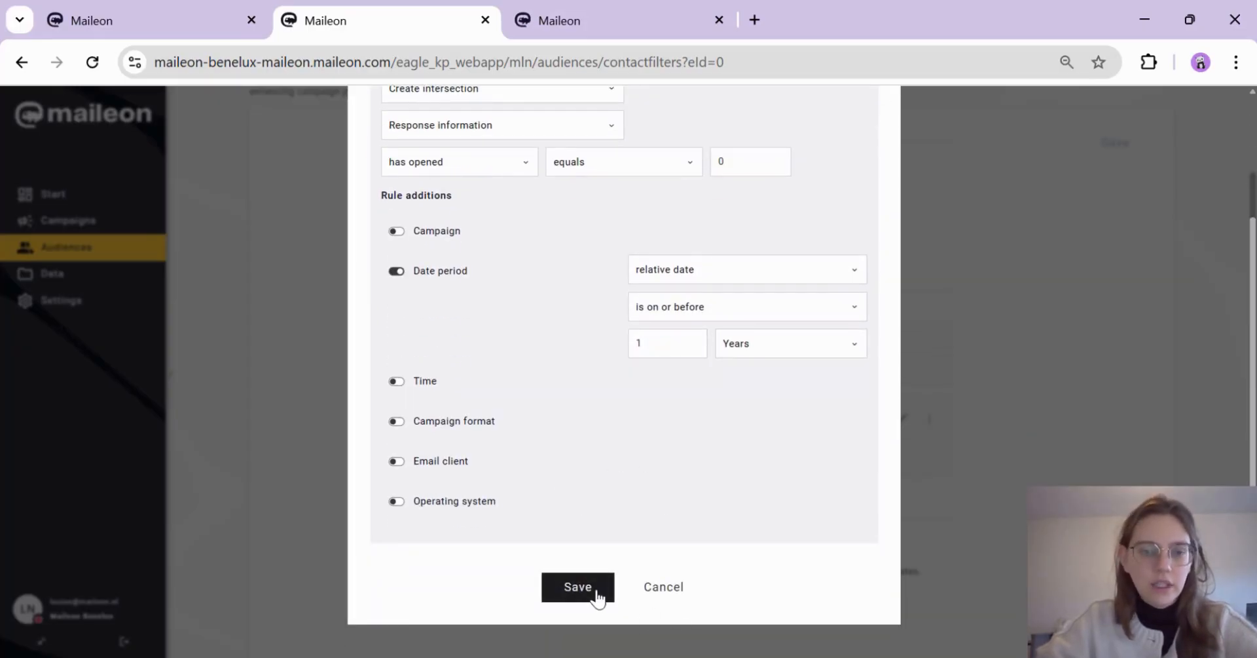
{"action": "left_click", "coordinate": [567, 589]}
Step: Add a fourth rule creating an intersection based on Contact field values
{"action": "scroll", "coordinate": [695, 497], "scroll_direction": "down", "scroll_amount": 2}
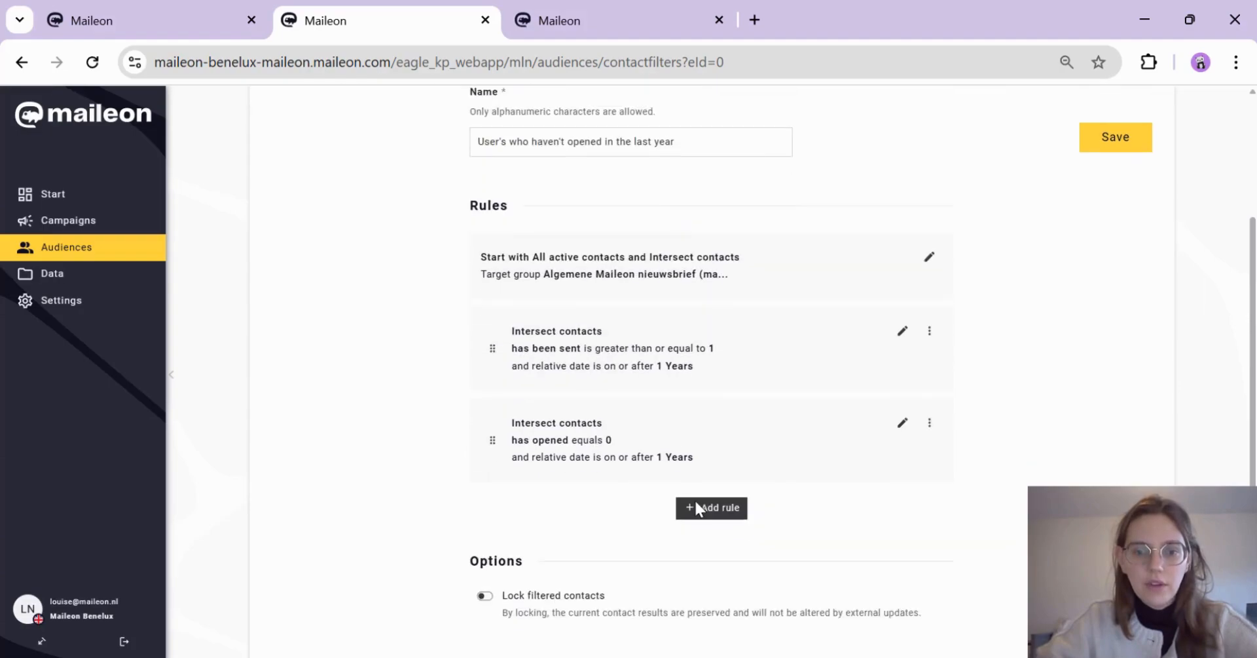
{"action": "left_click", "coordinate": [706, 498]}
{"action": "left_click", "coordinate": [556, 379]}
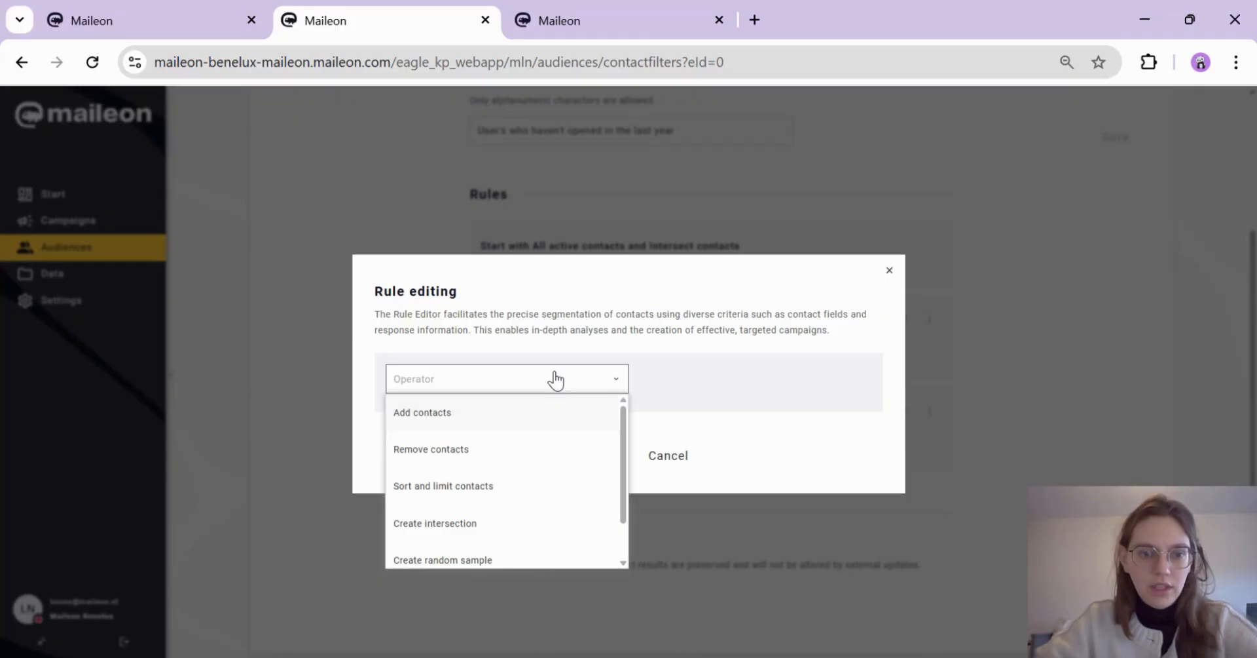
{"action": "left_click", "coordinate": [514, 525]}
{"action": "left_click", "coordinate": [520, 397]}
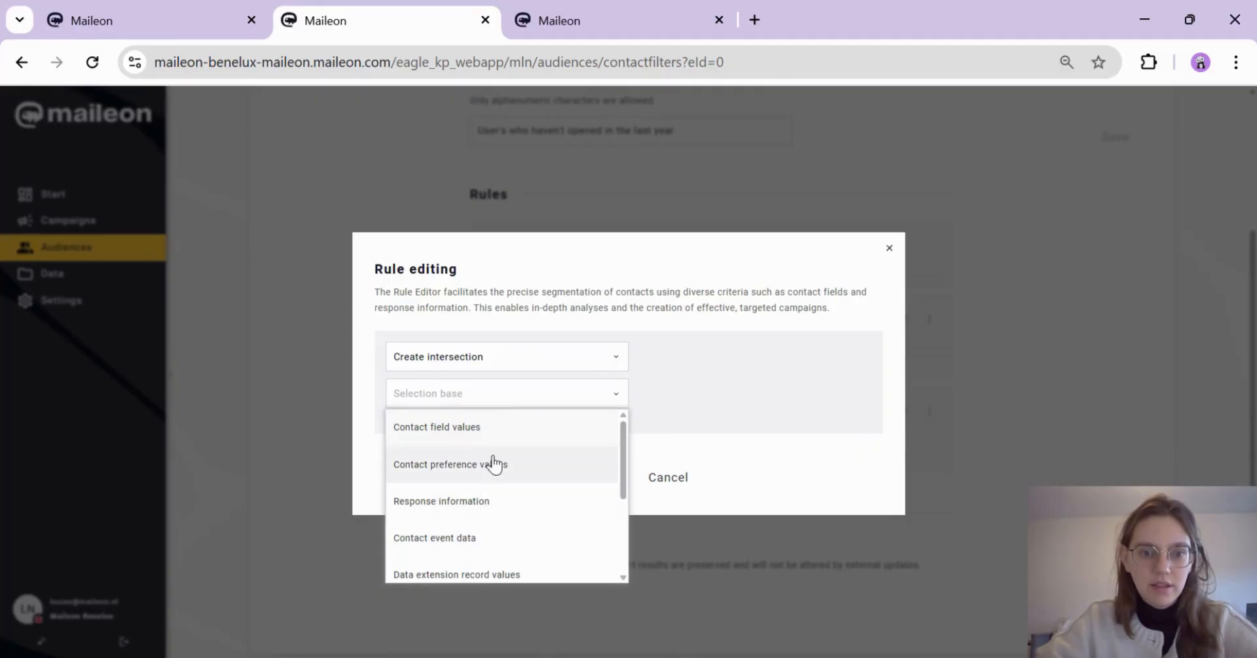
{"action": "left_click", "coordinate": [482, 431]}
Step: Search the contact fields for "create", choose creation date as the criterion, and apply the operator "was before more than"
{"action": "left_click", "coordinate": [472, 423]}
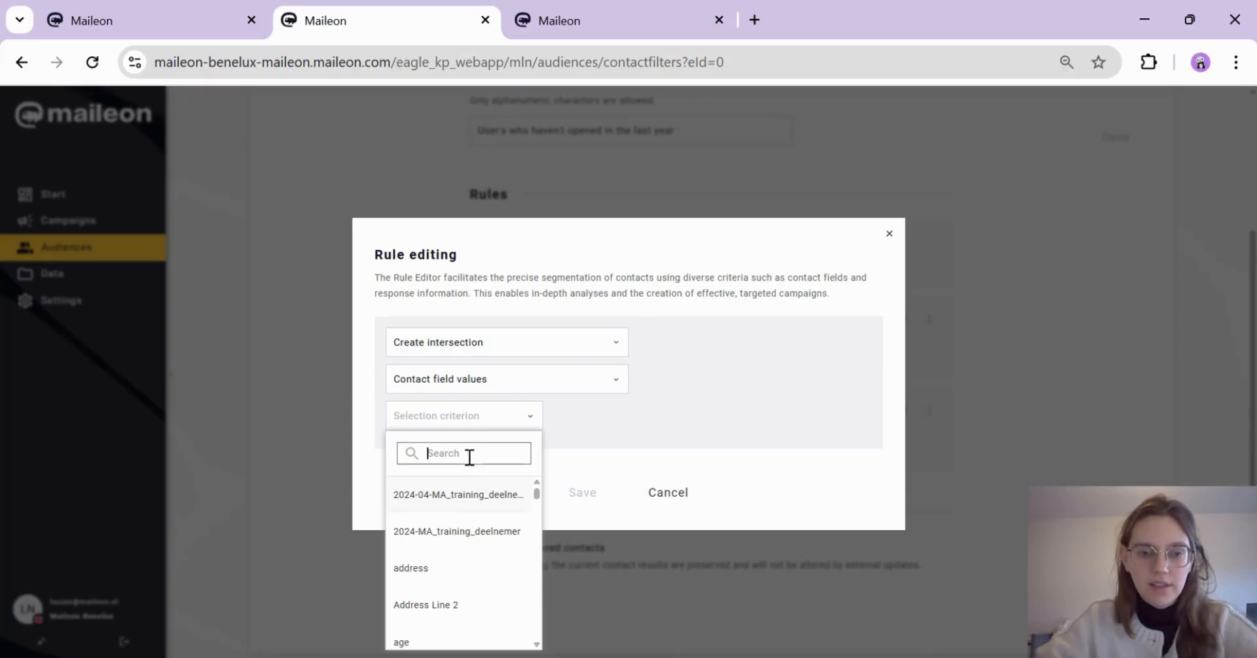
{"action": "type", "text": "create"}
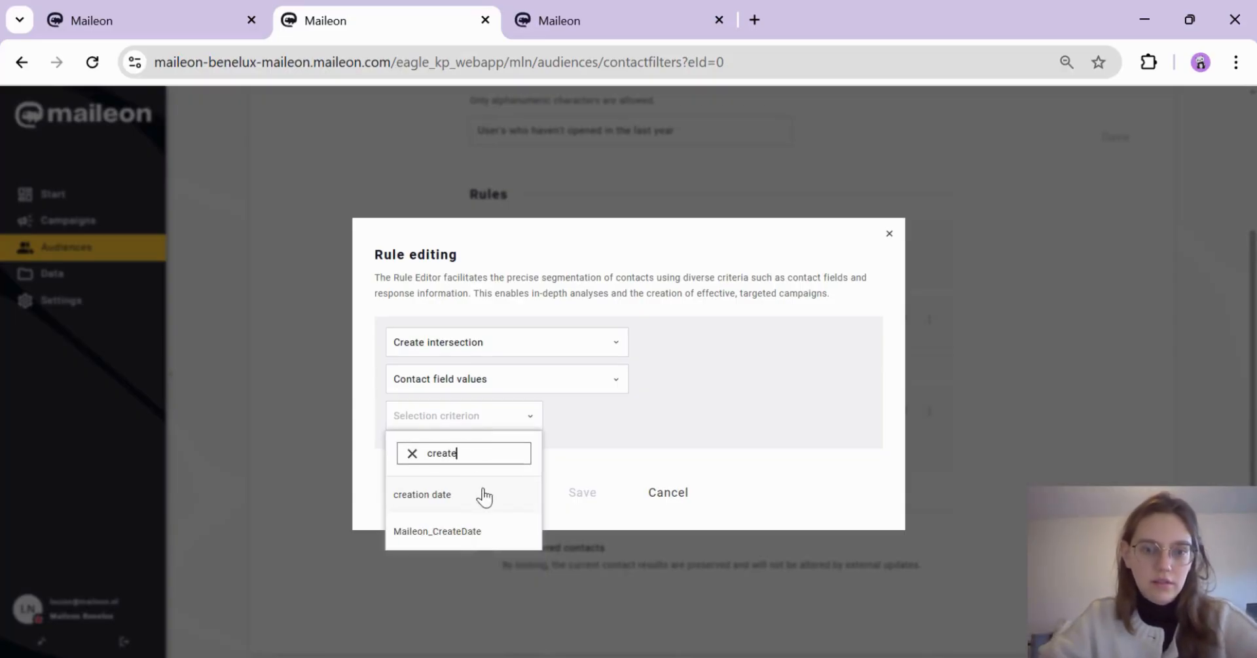
{"action": "left_click", "coordinate": [484, 496]}
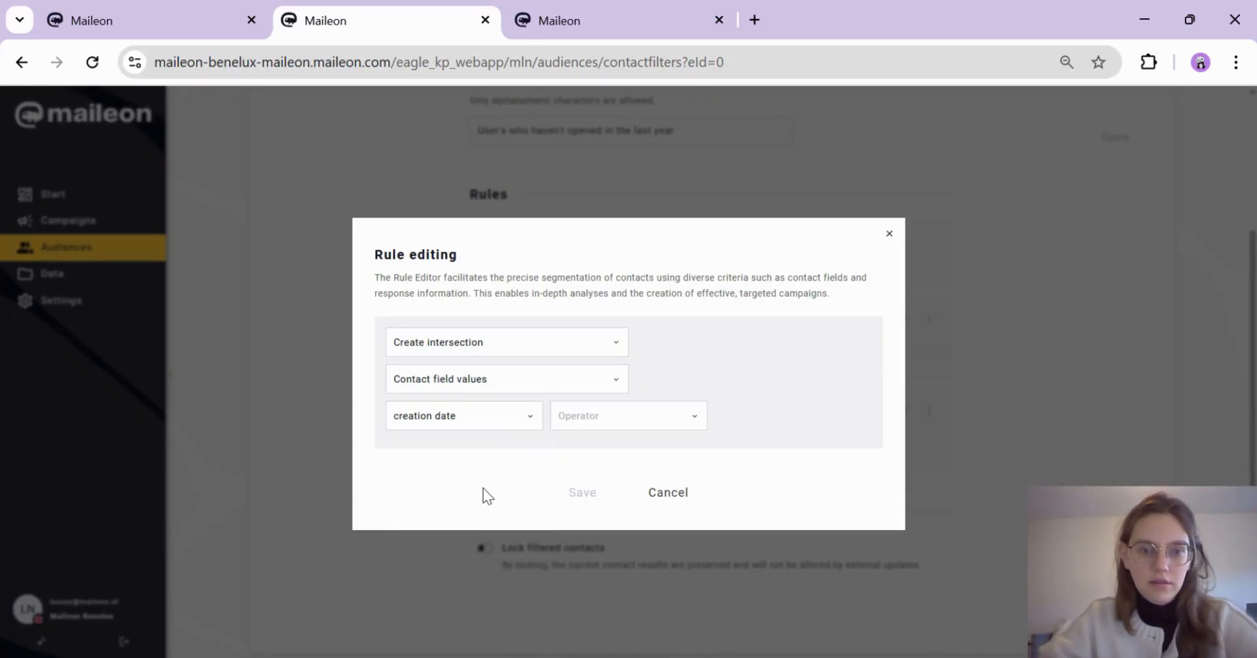
{"action": "left_click", "coordinate": [593, 419]}
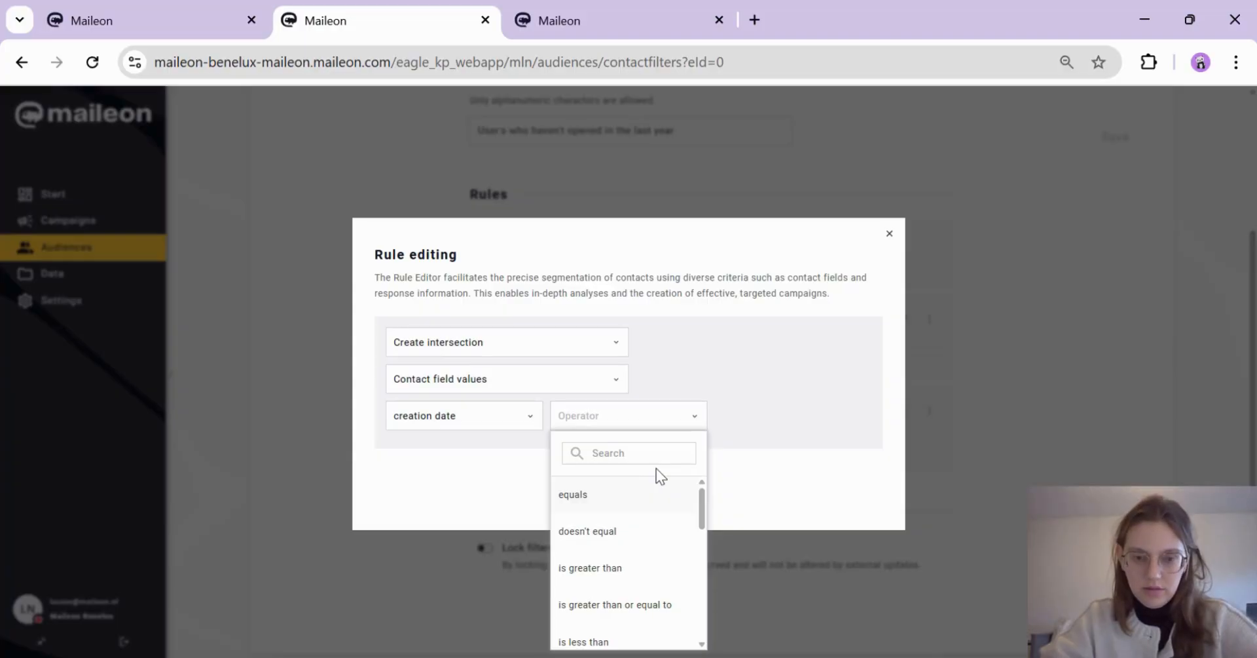
{"action": "scroll", "coordinate": [640, 554], "scroll_direction": "down", "scroll_amount": 7}
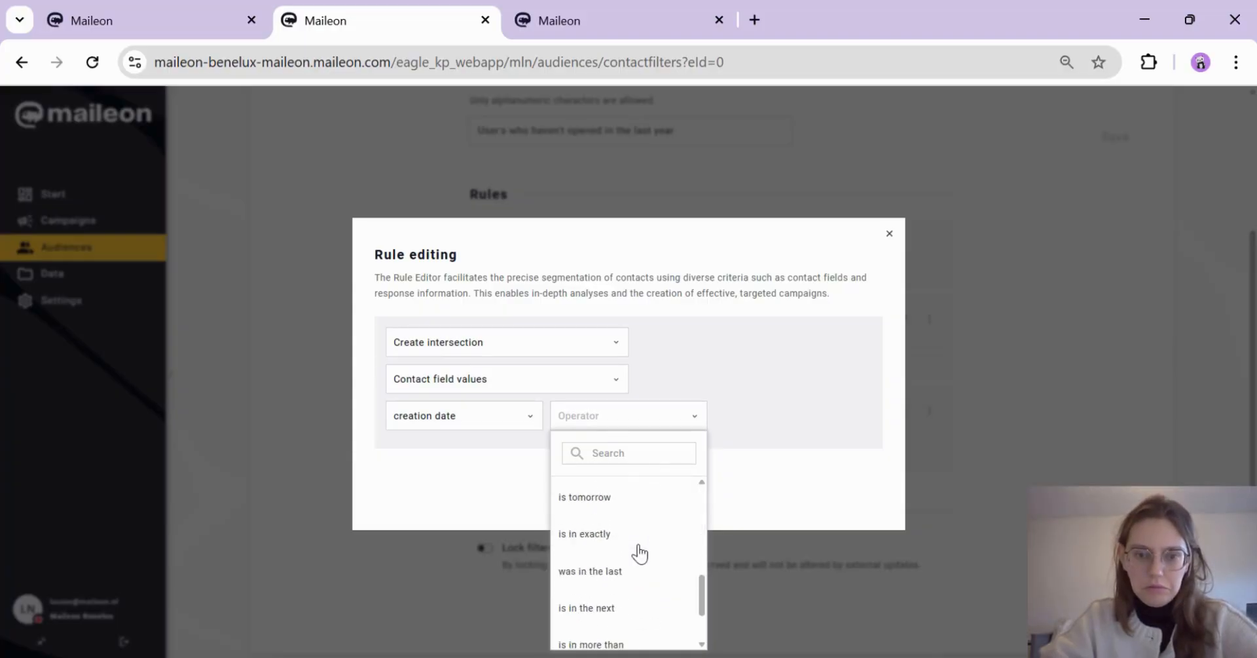
{"action": "scroll", "coordinate": [641, 554], "scroll_direction": "down", "scroll_amount": 2}
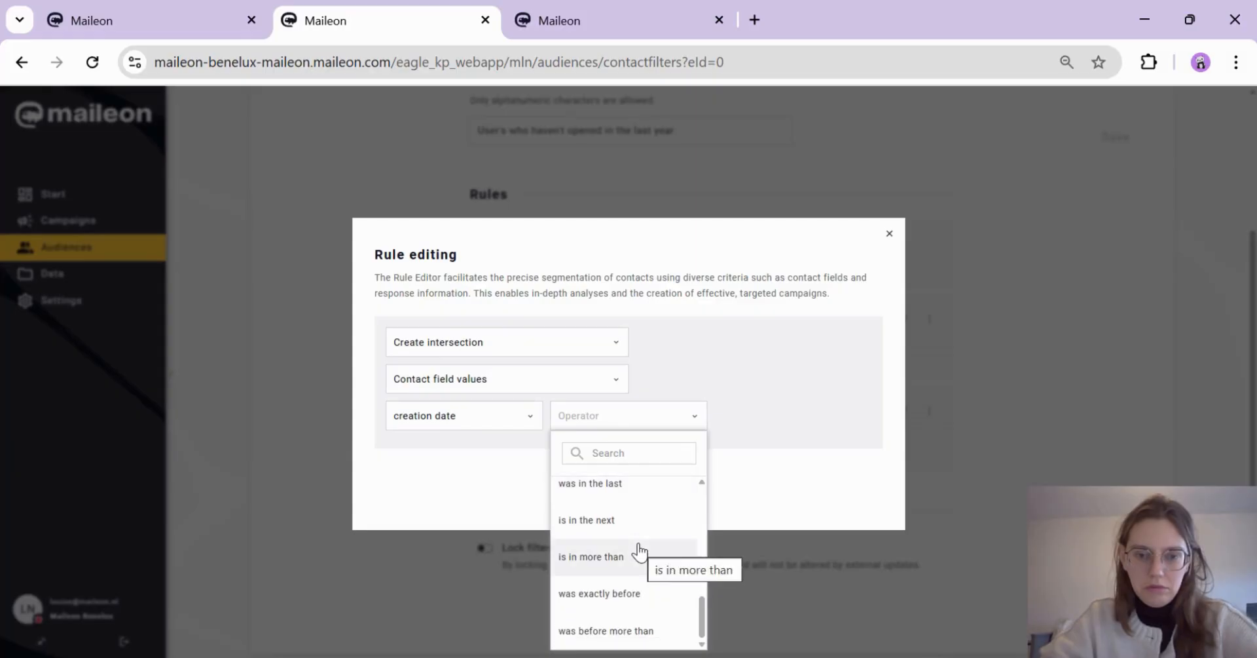
{"action": "left_click", "coordinate": [658, 633]}
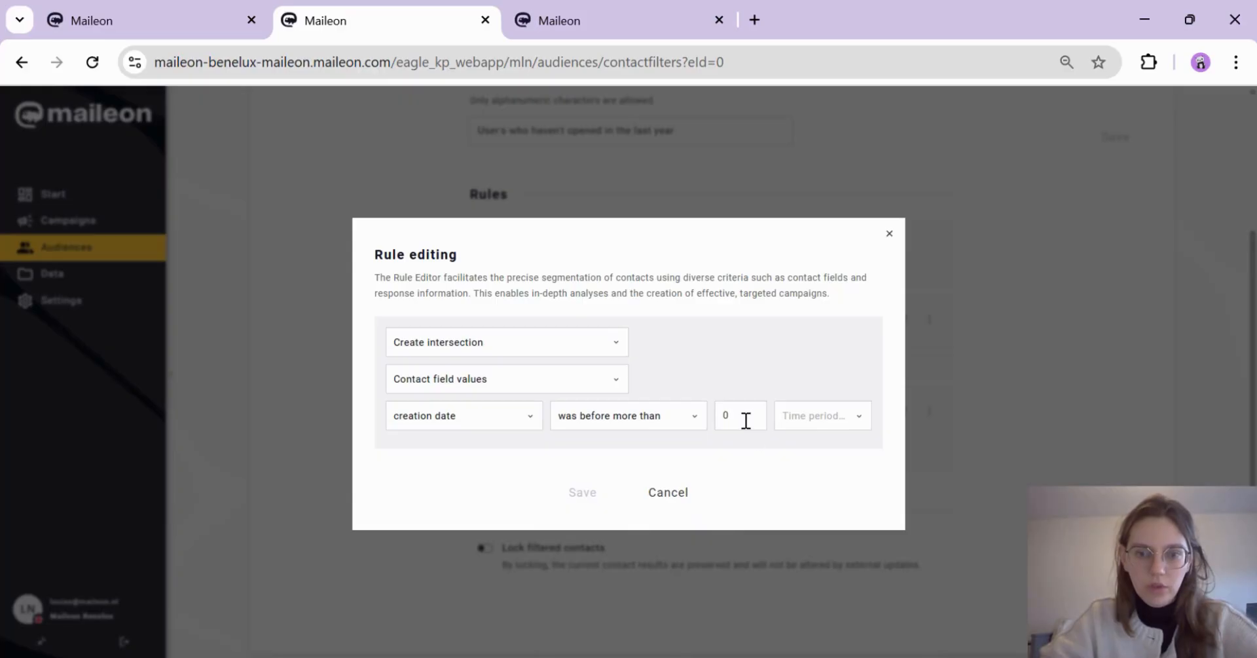
Step: Set the creation date period to 1 Years and save the rule
{"action": "left_click", "coordinate": [745, 417]}
{"action": "key", "text": "BackSpace"}
{"action": "type", "text": "1"}
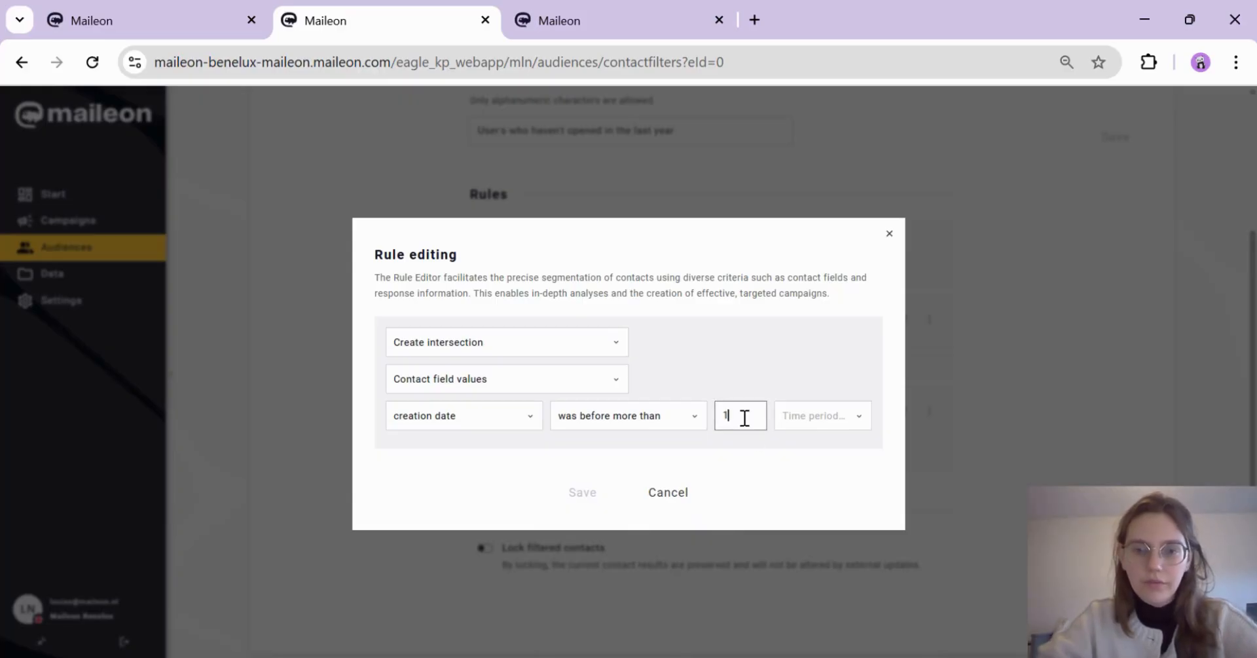
{"action": "left_click", "coordinate": [824, 419]}
{"action": "left_click", "coordinate": [825, 558]}
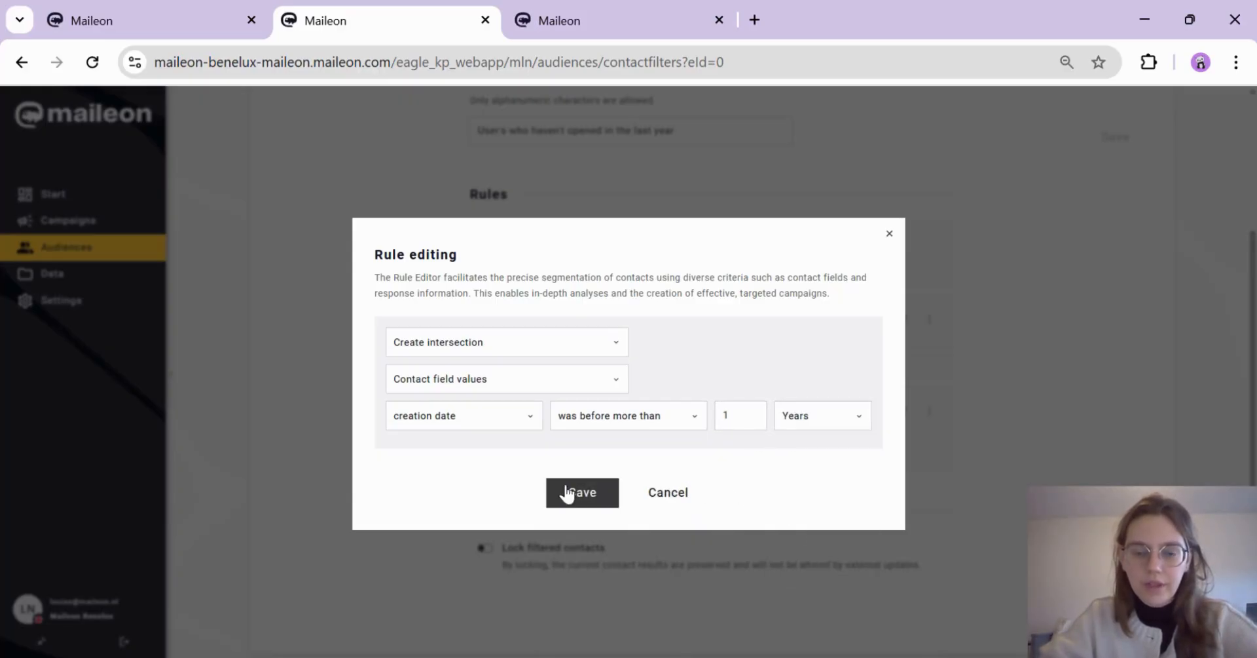
{"action": "left_click", "coordinate": [570, 496]}
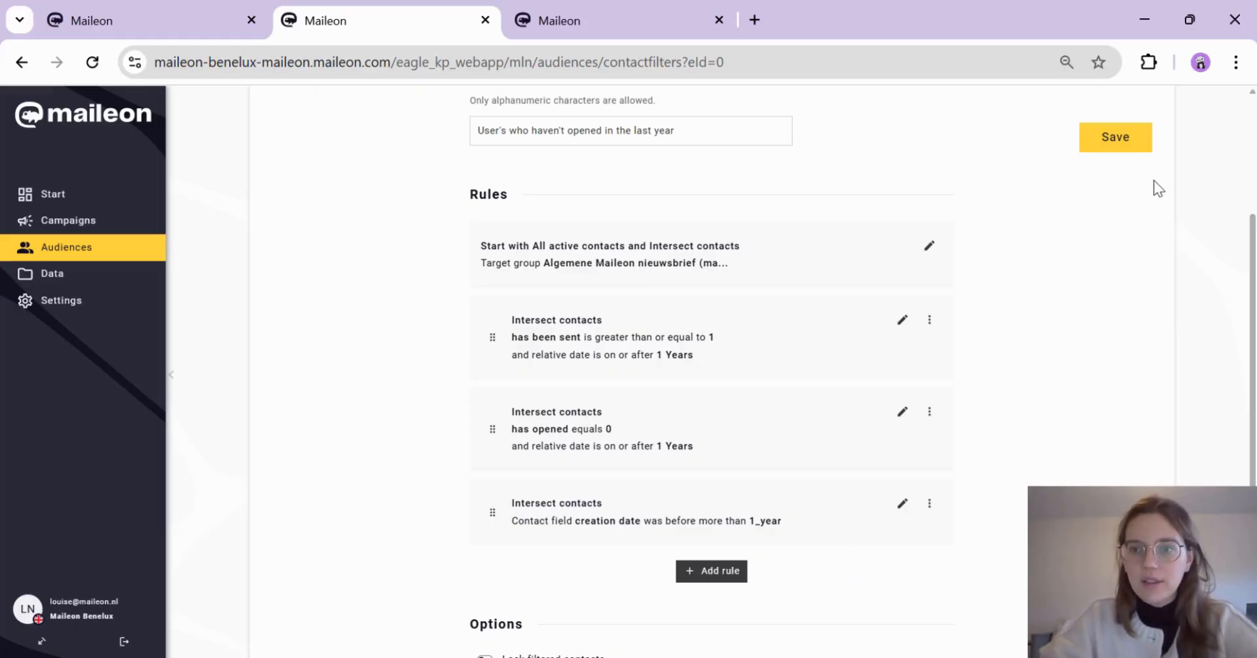
Step: Save the contact filter and review the contact counts for its rules and overall result
{"action": "left_click", "coordinate": [1145, 140]}
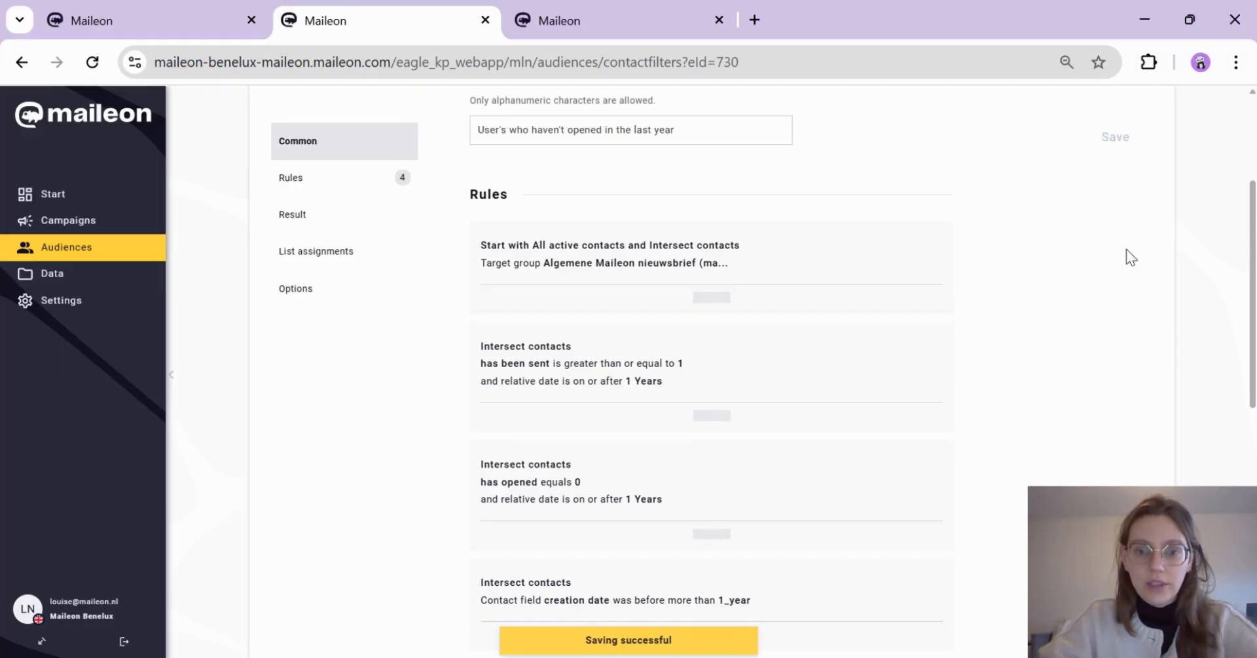
{"action": "scroll", "coordinate": [1067, 384], "scroll_direction": "down", "scroll_amount": 2}
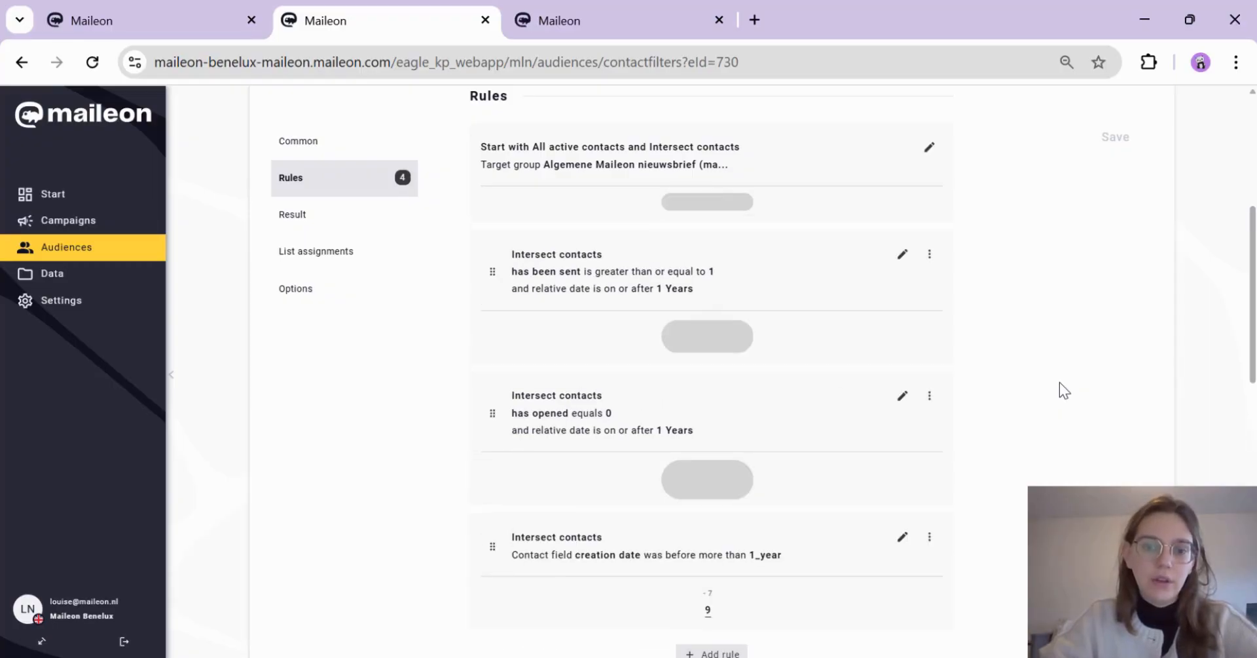
{"action": "scroll", "coordinate": [1061, 384], "scroll_direction": "down", "scroll_amount": 2}
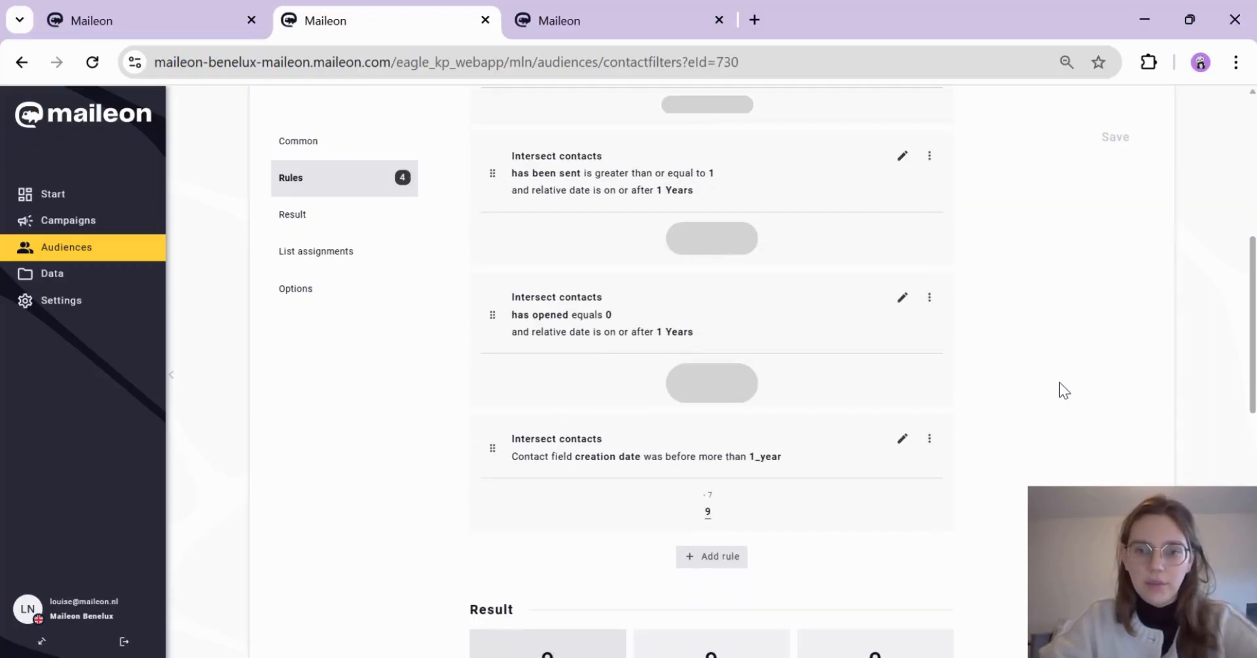
{"action": "scroll", "coordinate": [1060, 383], "scroll_direction": "down", "scroll_amount": 4}
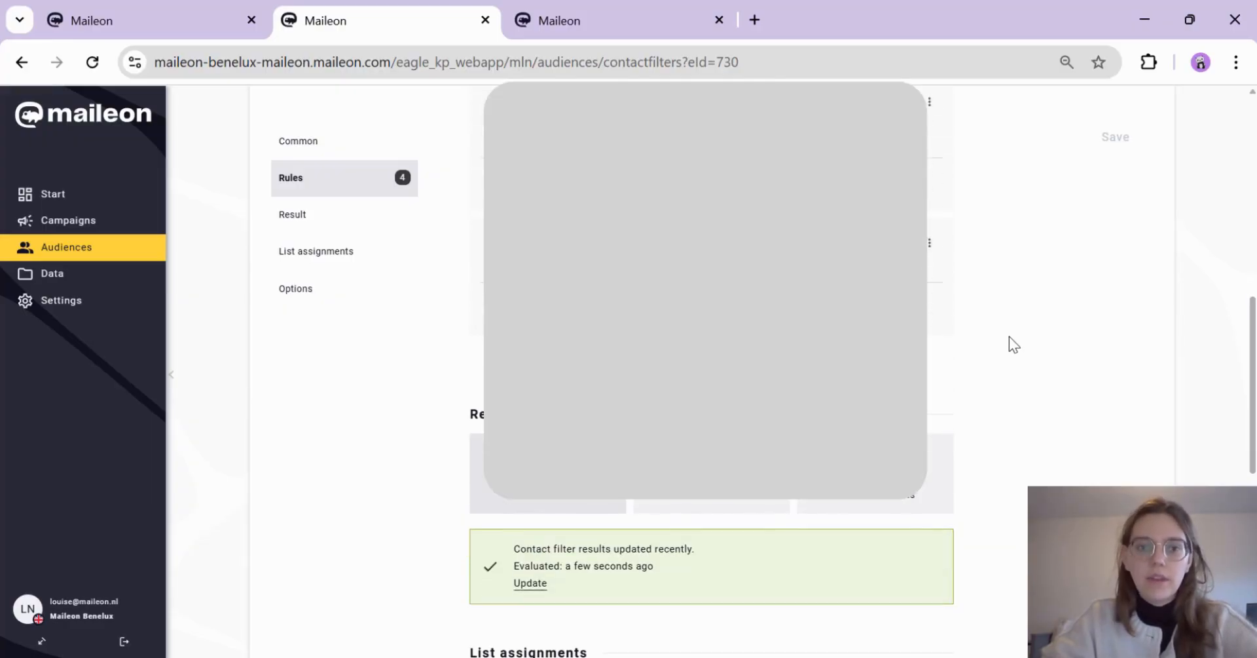
{"action": "scroll", "coordinate": [1008, 336], "scroll_direction": "up", "scroll_amount": 10}
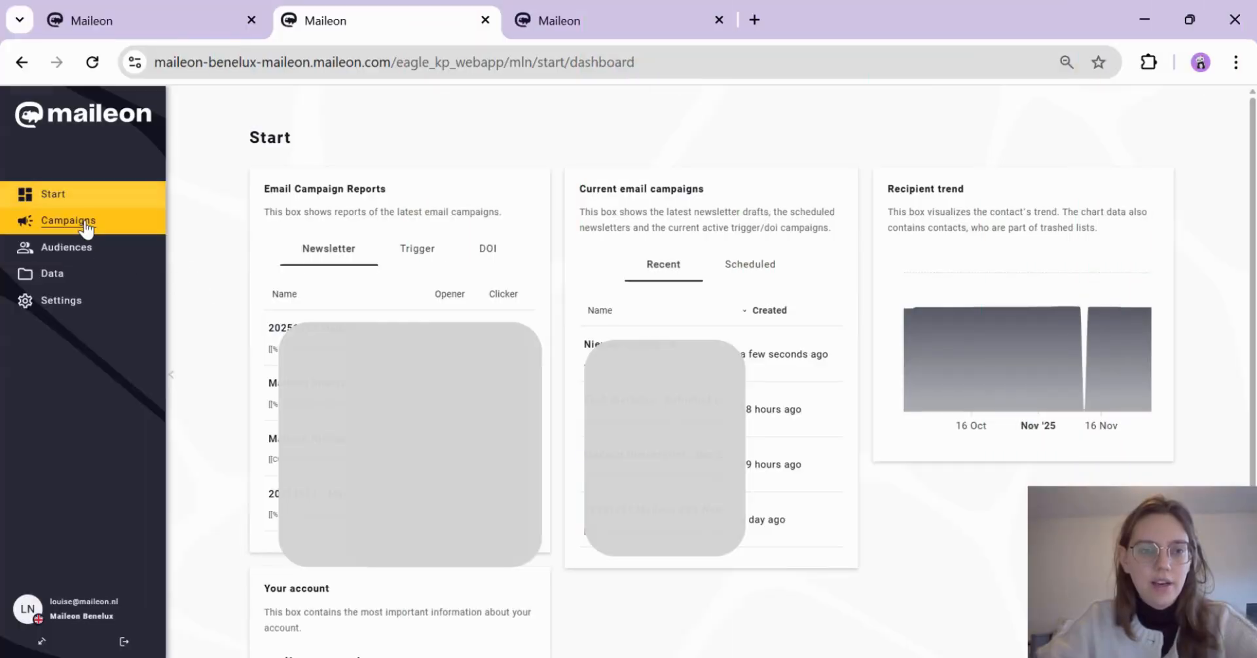
Step: Open the overview of triggered email campaigns
{"action": "left_click", "coordinate": [86, 227]}
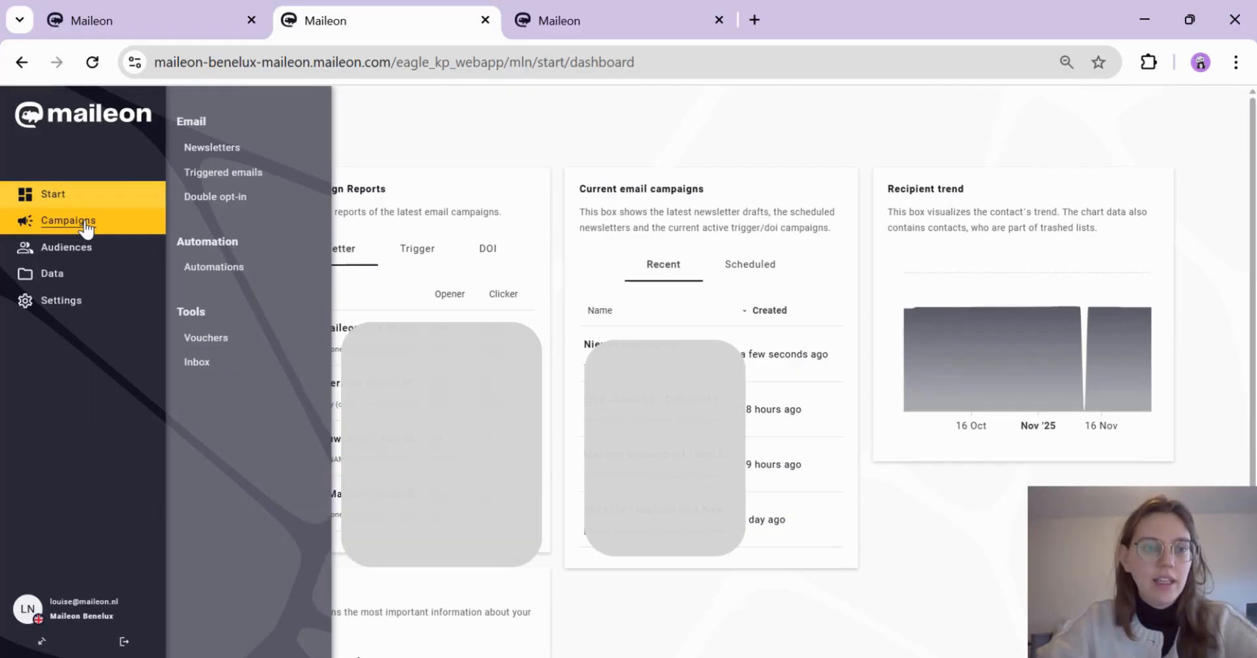
{"action": "left_click", "coordinate": [249, 173]}
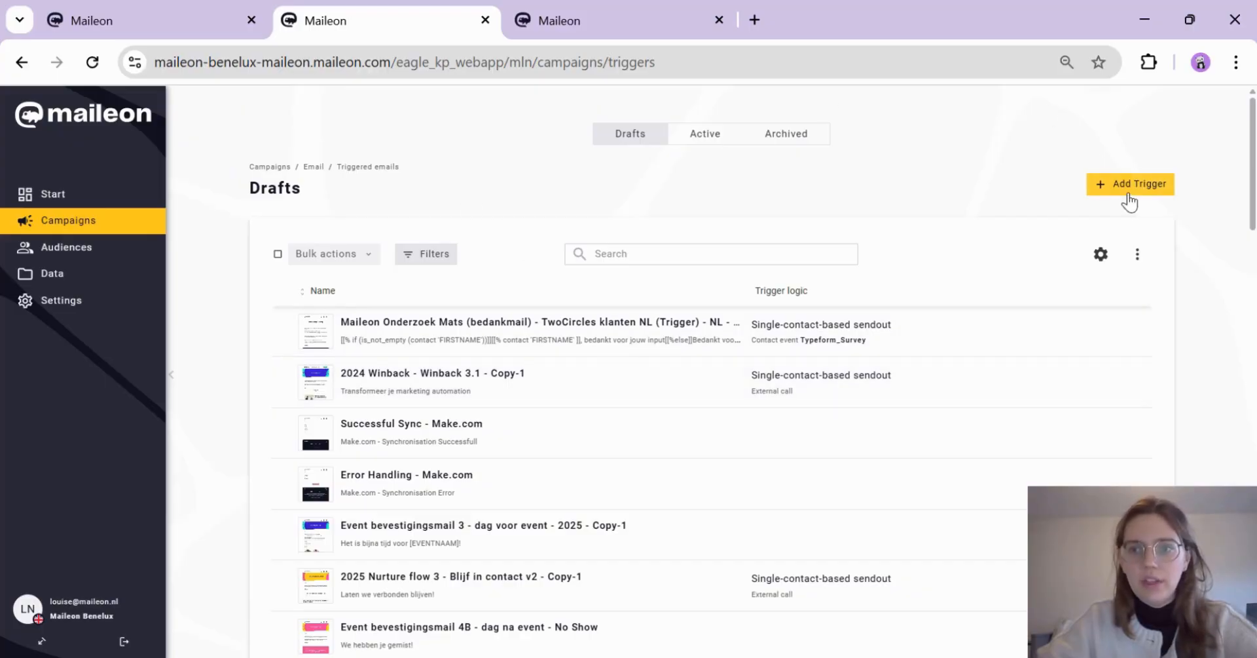
Step: Add a new email trigger and name it "Re-engagement Campaign 2025"
{"action": "left_click", "coordinate": [1128, 196]}
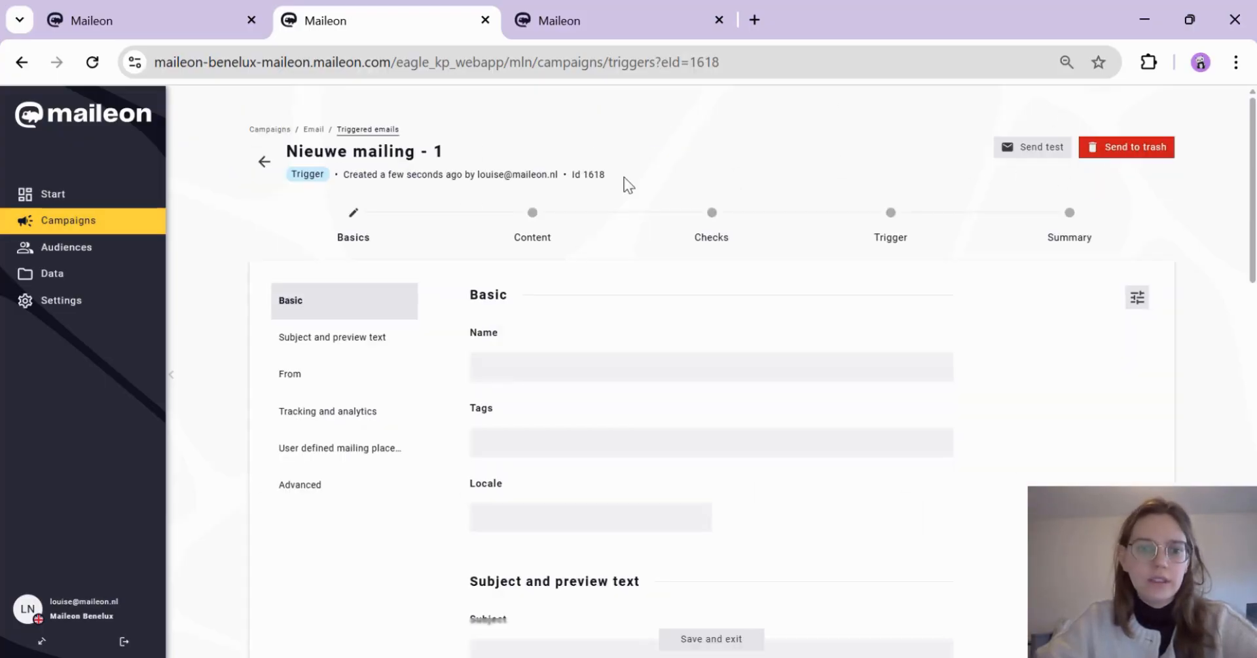
{"action": "left_click", "coordinate": [578, 365]}
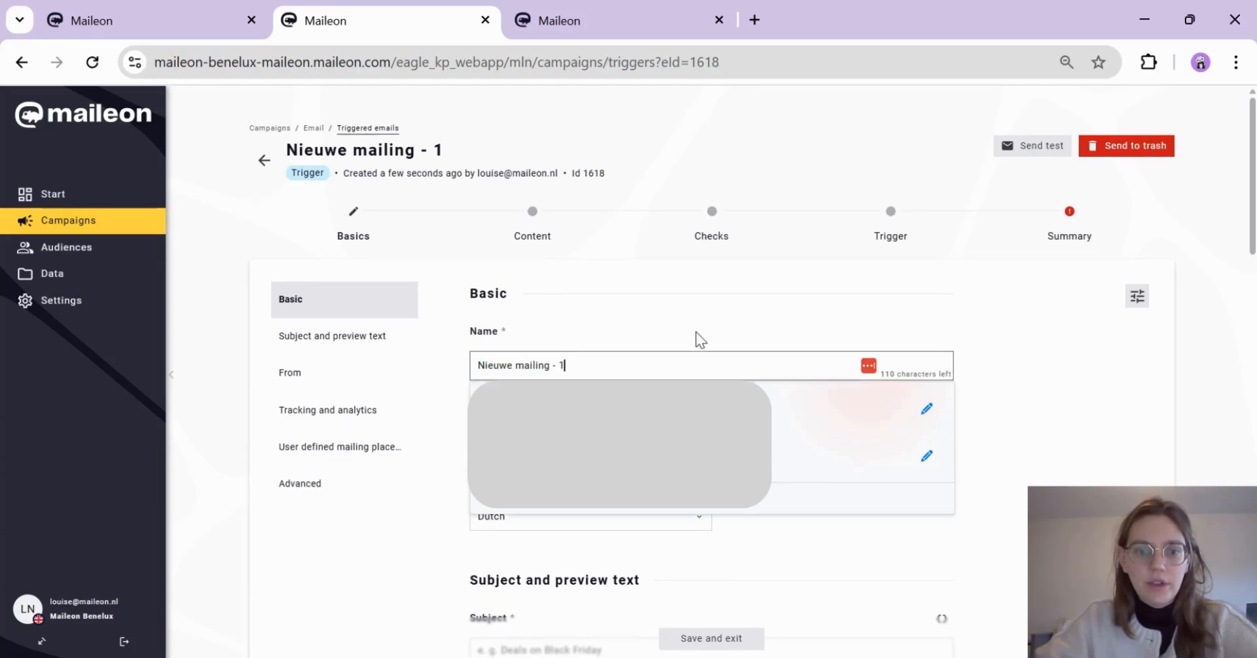
{"action": "scroll", "coordinate": [697, 332], "scroll_direction": "down", "scroll_amount": 2}
{"action": "left_click_drag", "start_coordinate": [590, 265], "coordinate": [440, 261]}
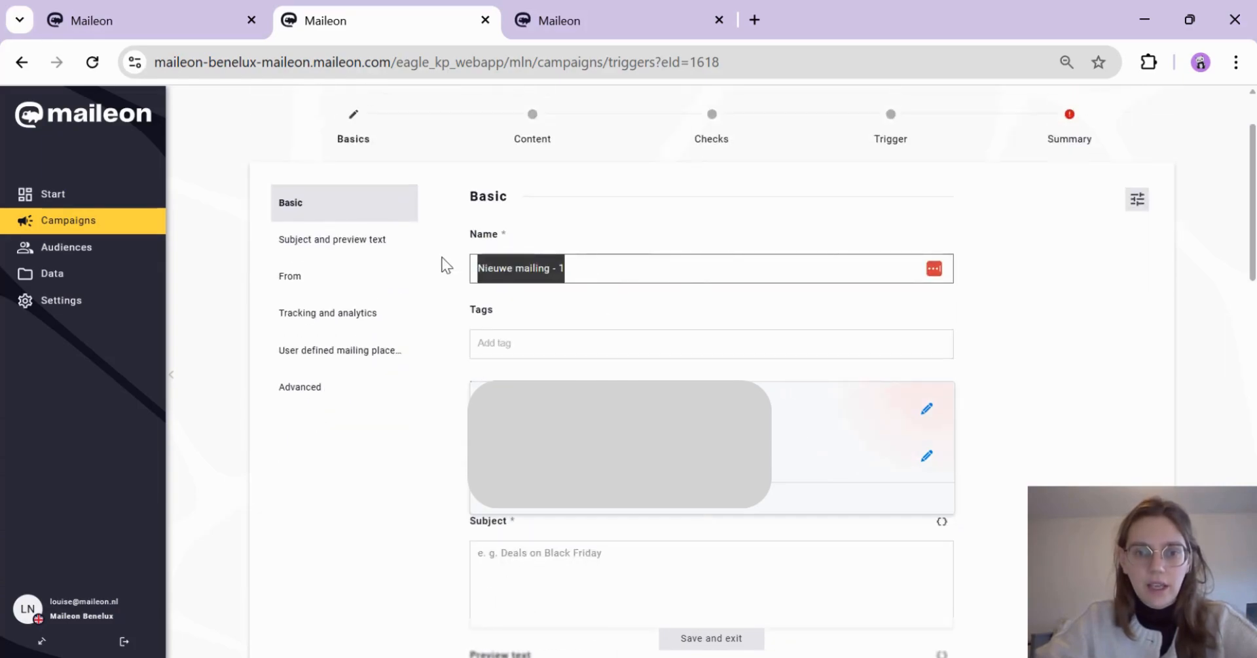
{"action": "type", "text": "Re"}
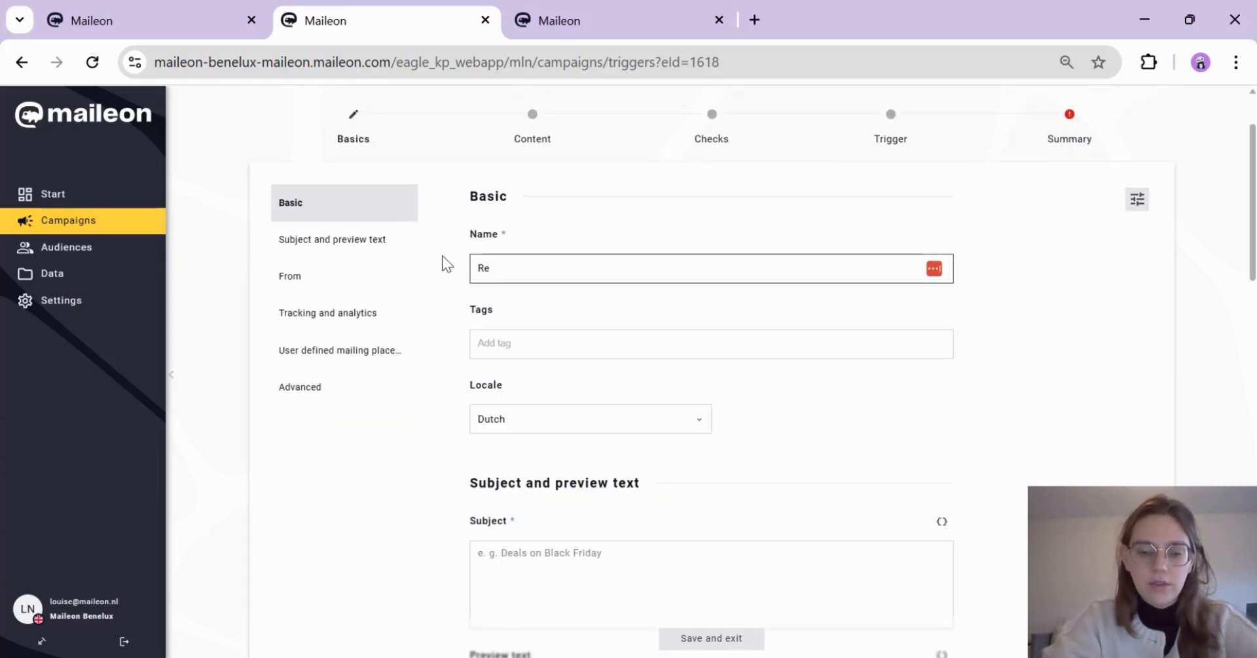
{"action": "type", "text": "-engagement "}
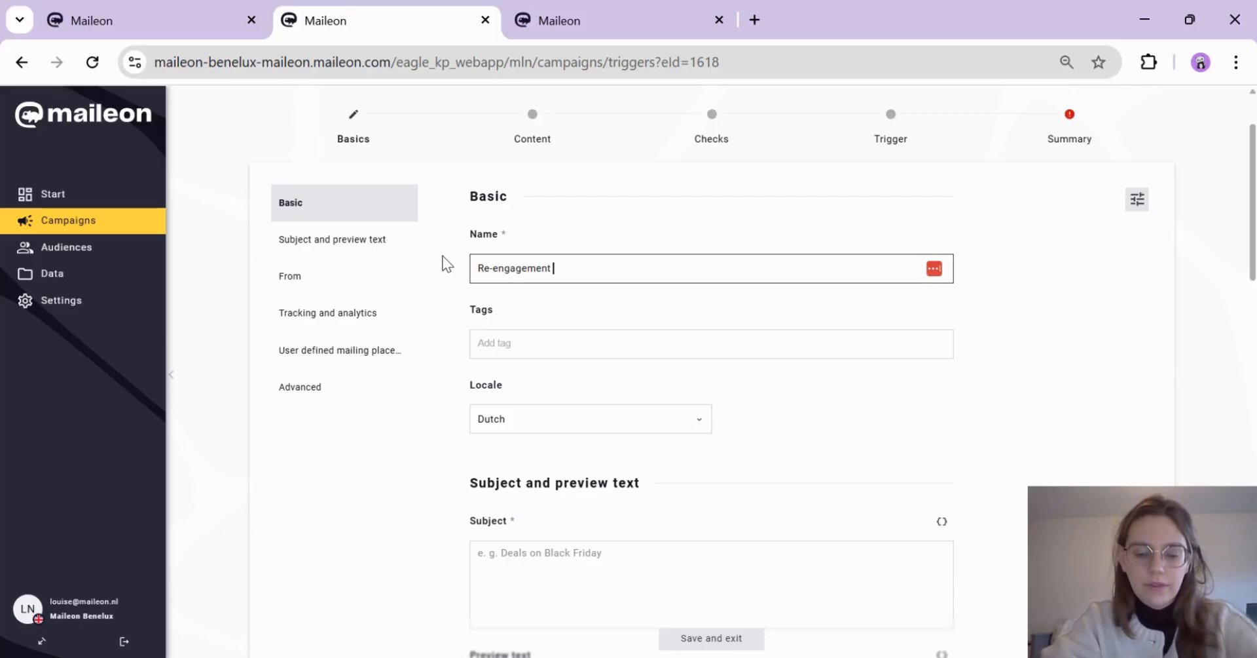
{"action": "type", "text": "Campaign 20"}
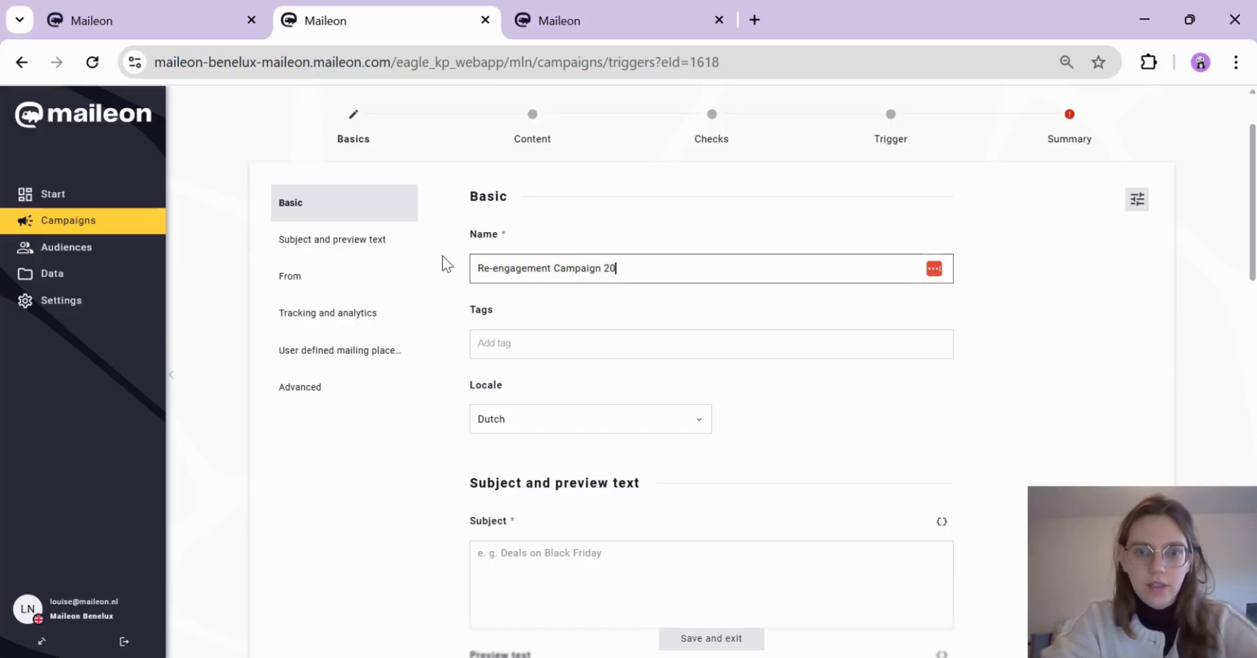
{"action": "type", "text": "25"}
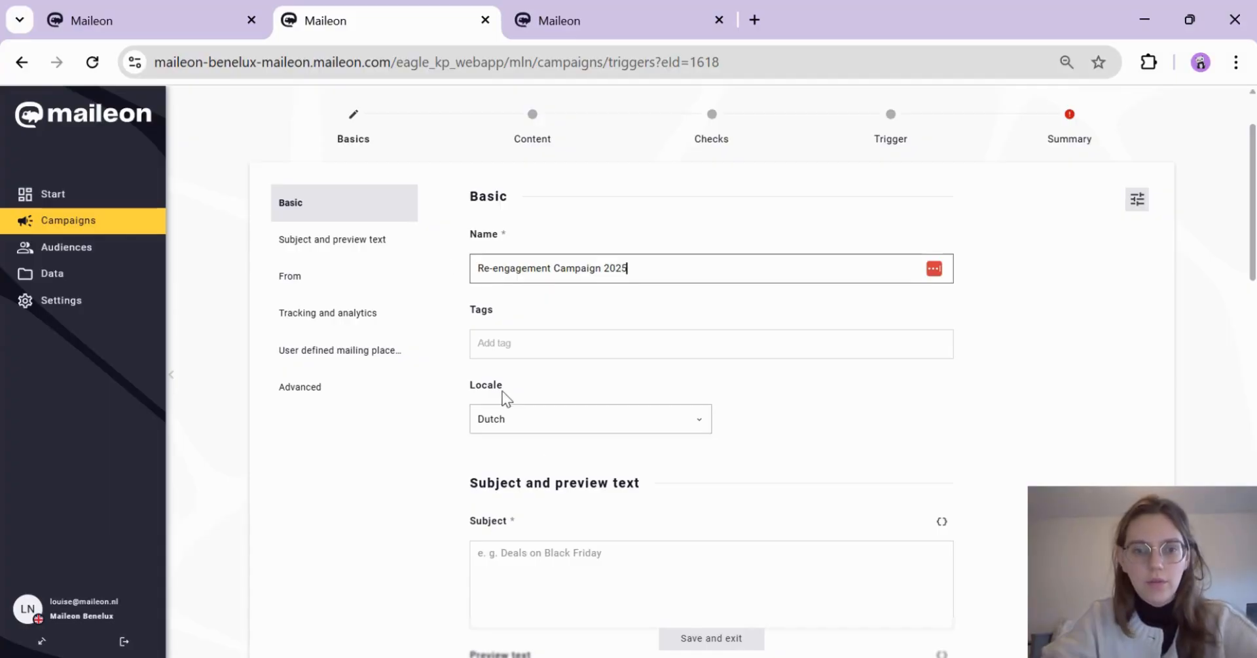
Step: Review the available locale options and the subject, preview text and sender fields of the trigger
{"action": "left_click", "coordinate": [638, 425]}
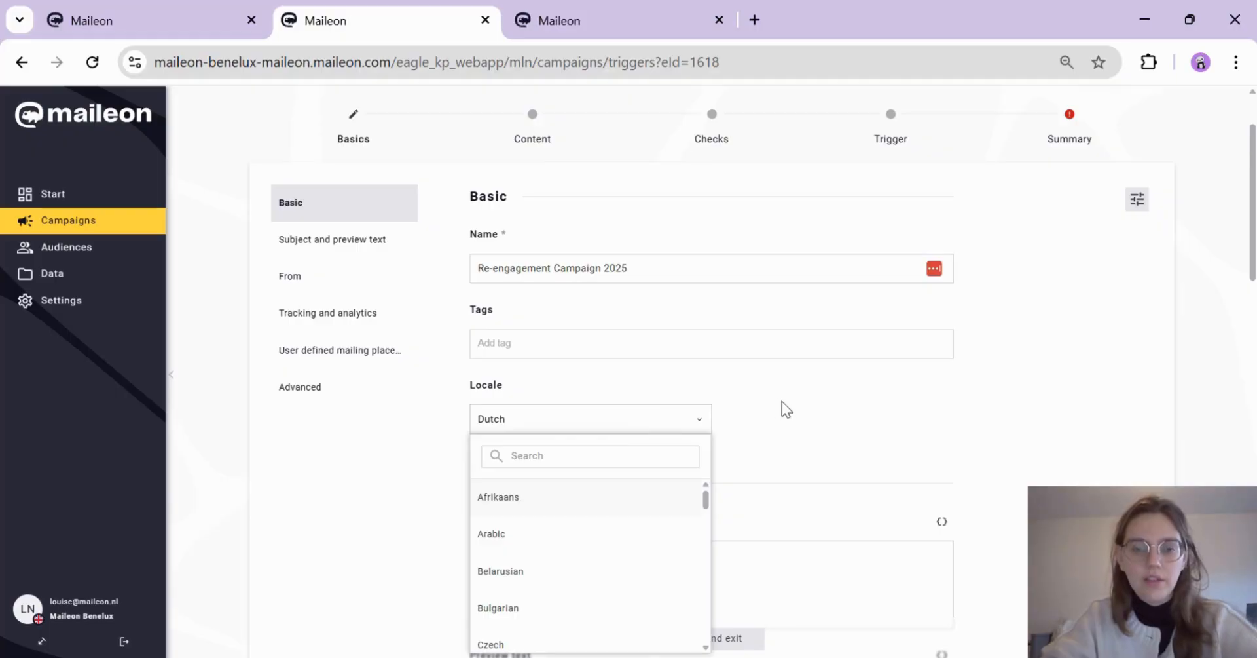
{"action": "left_click", "coordinate": [724, 423]}
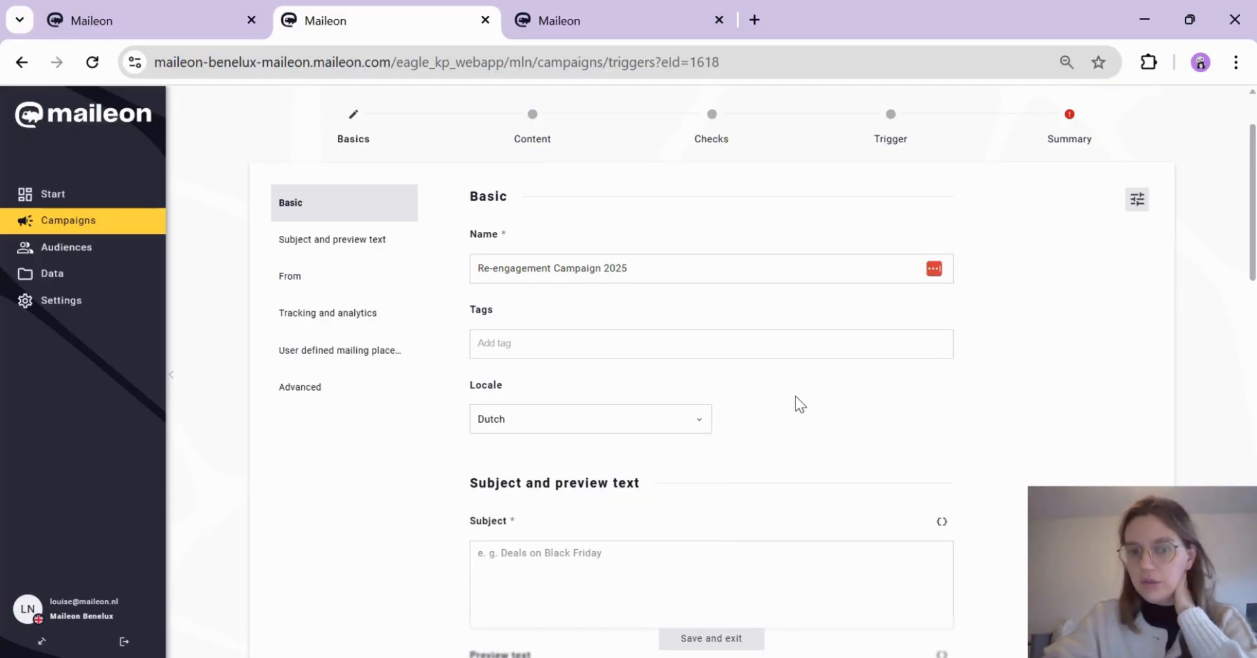
{"action": "scroll", "coordinate": [796, 397], "scroll_direction": "down", "scroll_amount": 3}
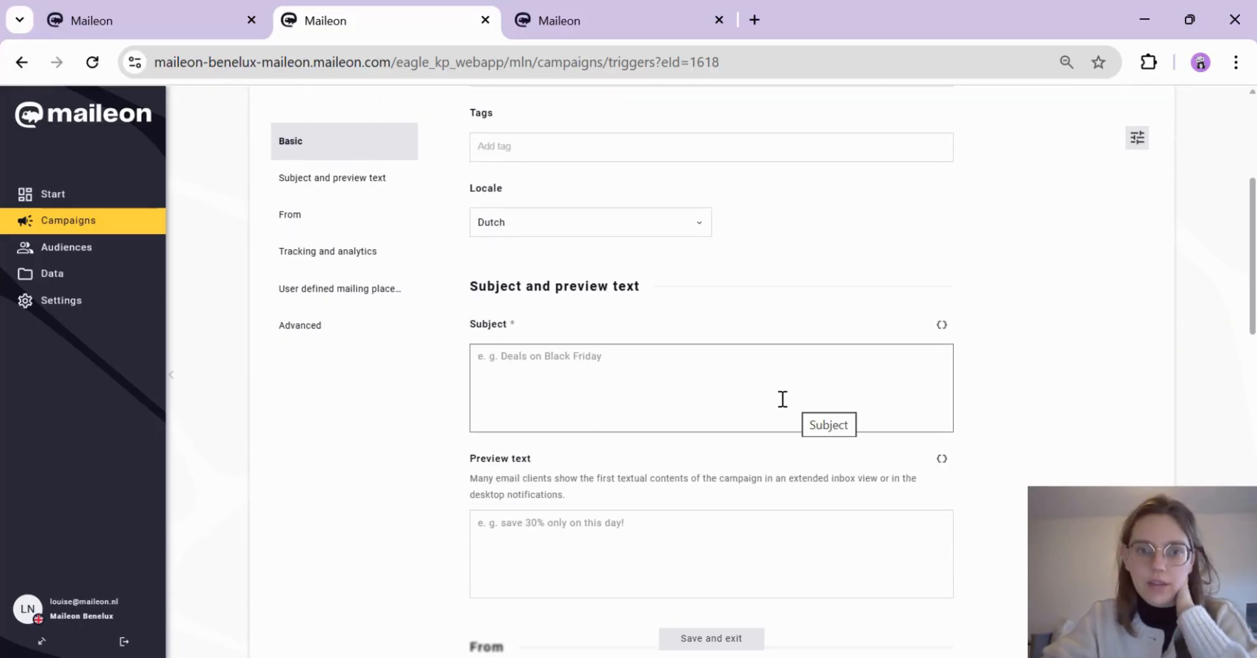
{"action": "scroll", "coordinate": [744, 385], "scroll_direction": "down", "scroll_amount": 3}
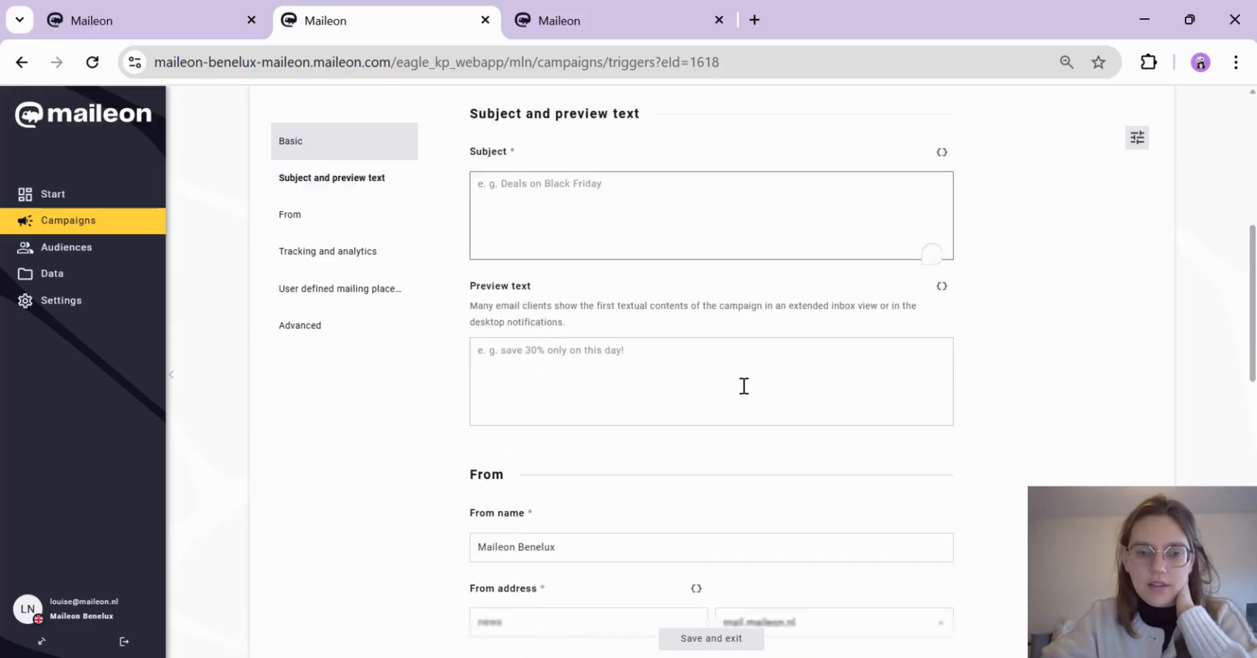
{"action": "scroll", "coordinate": [744, 361], "scroll_direction": "up", "scroll_amount": 2}
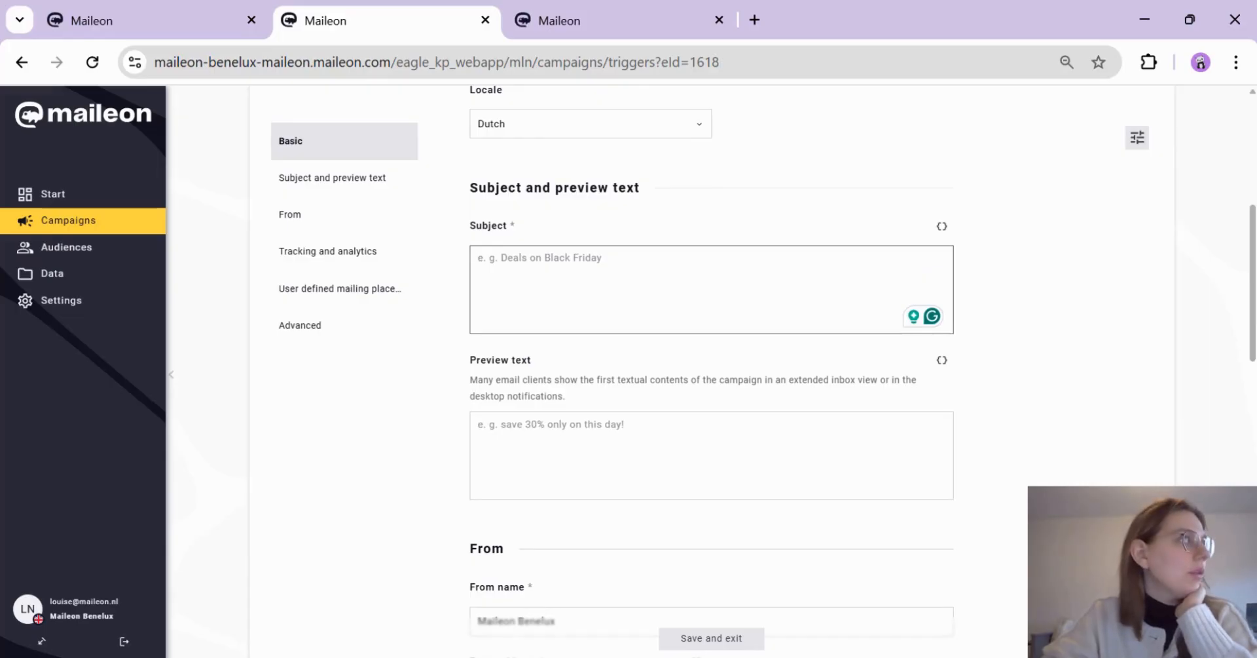
Step: Switch to the Word document with the re-engagement flow copy and review the subject lines, preview texts and email bodies
{"action": "left_click_drag", "start_coordinate": [0, 197], "coordinate": [636, 2]}
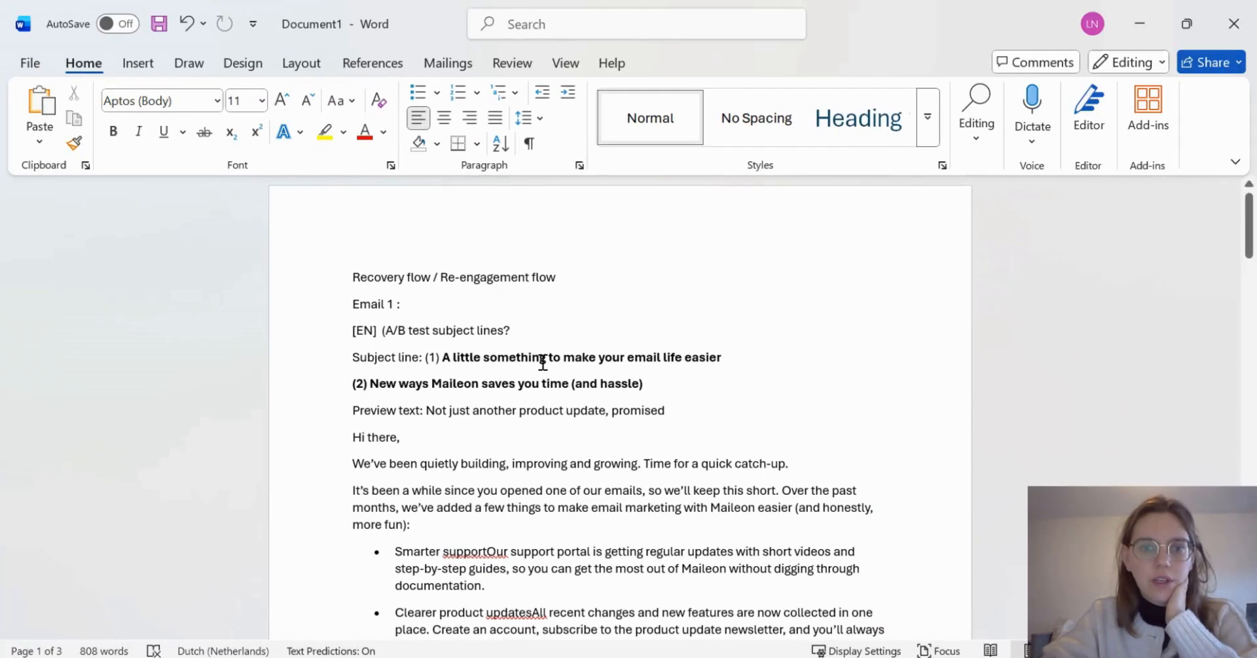
{"action": "scroll", "coordinate": [542, 360], "scroll_direction": "down", "scroll_amount": 10}
{"action": "scroll", "coordinate": [541, 362], "scroll_direction": "down", "scroll_amount": 15}
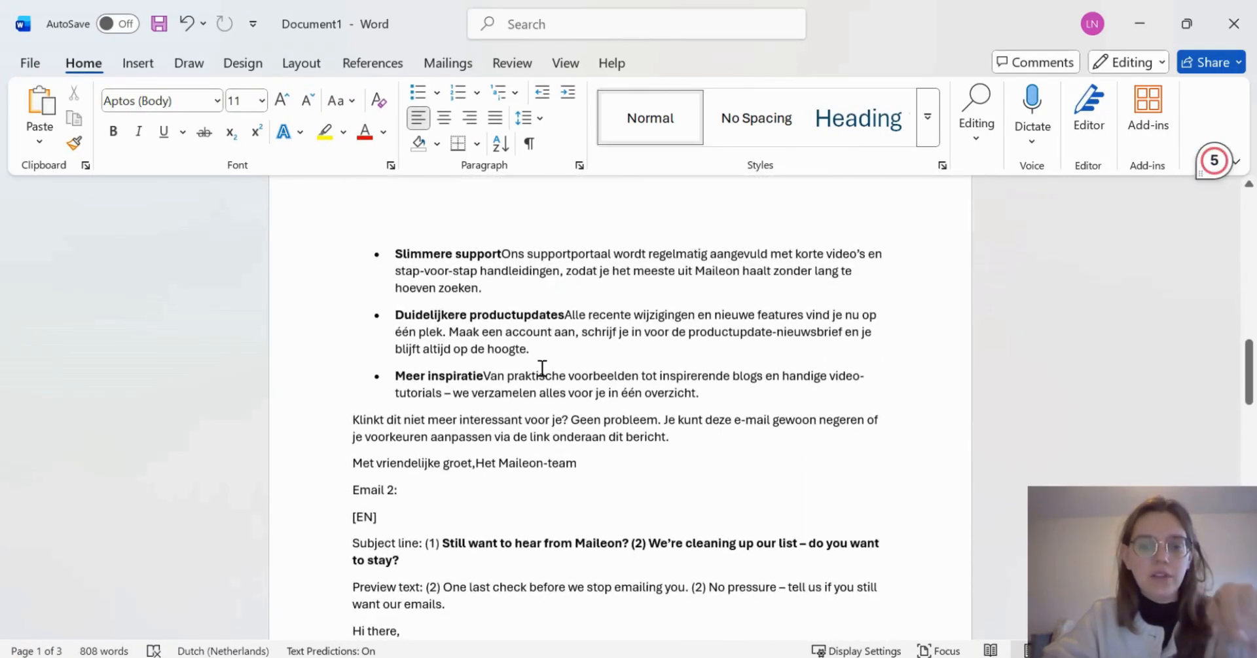
{"action": "scroll", "coordinate": [546, 370], "scroll_direction": "down", "scroll_amount": 20}
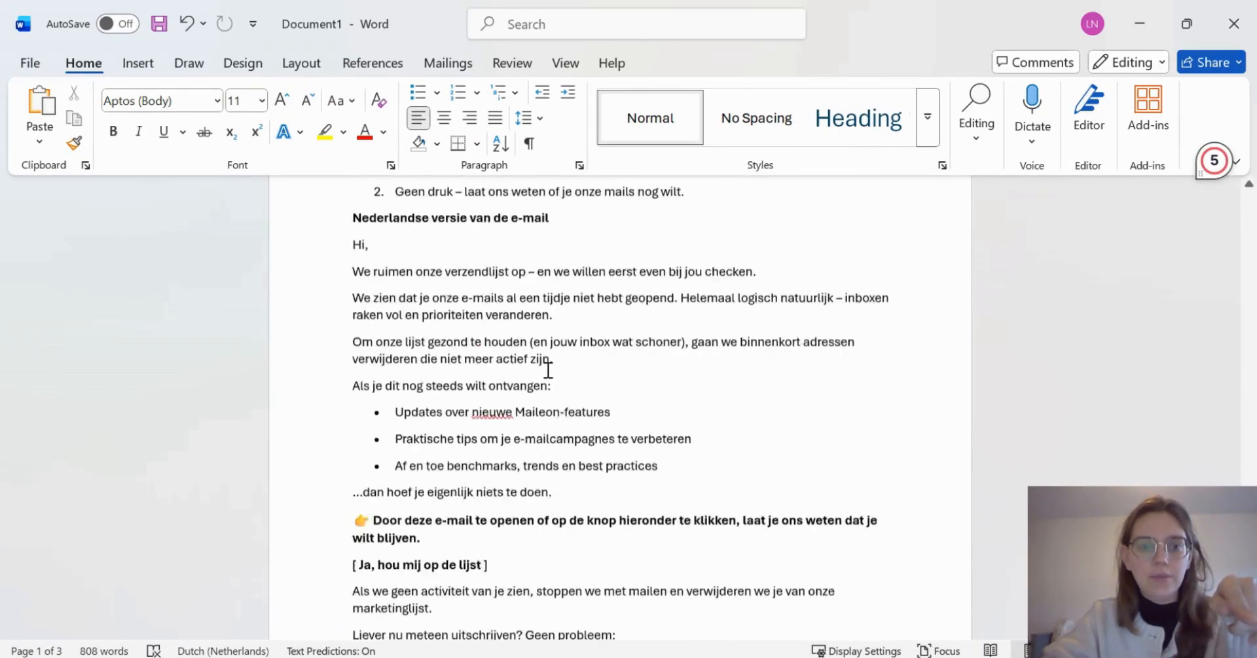
{"action": "scroll", "coordinate": [550, 370], "scroll_direction": "up", "scroll_amount": 8}
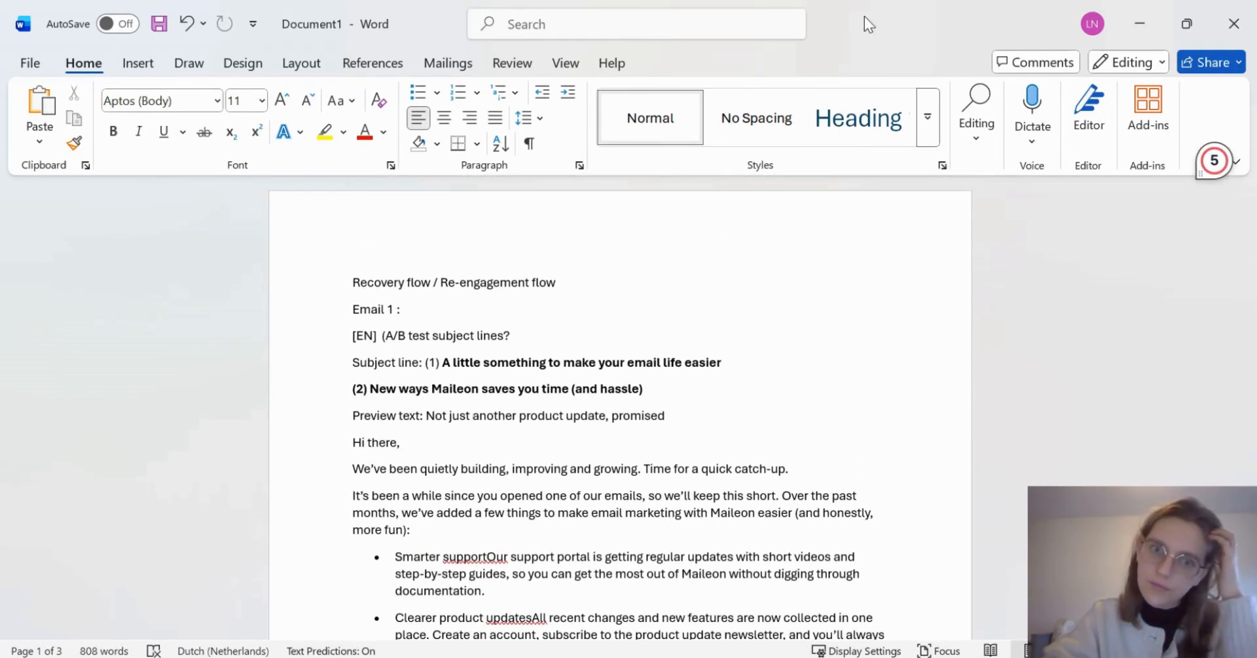
Step: Return to Maileon, set the subject to "A little something to make your email life easier" and the preview text to "Not just another product update, promised"
{"action": "left_click_drag", "start_coordinate": [864, 20], "coordinate": [0, 141]}
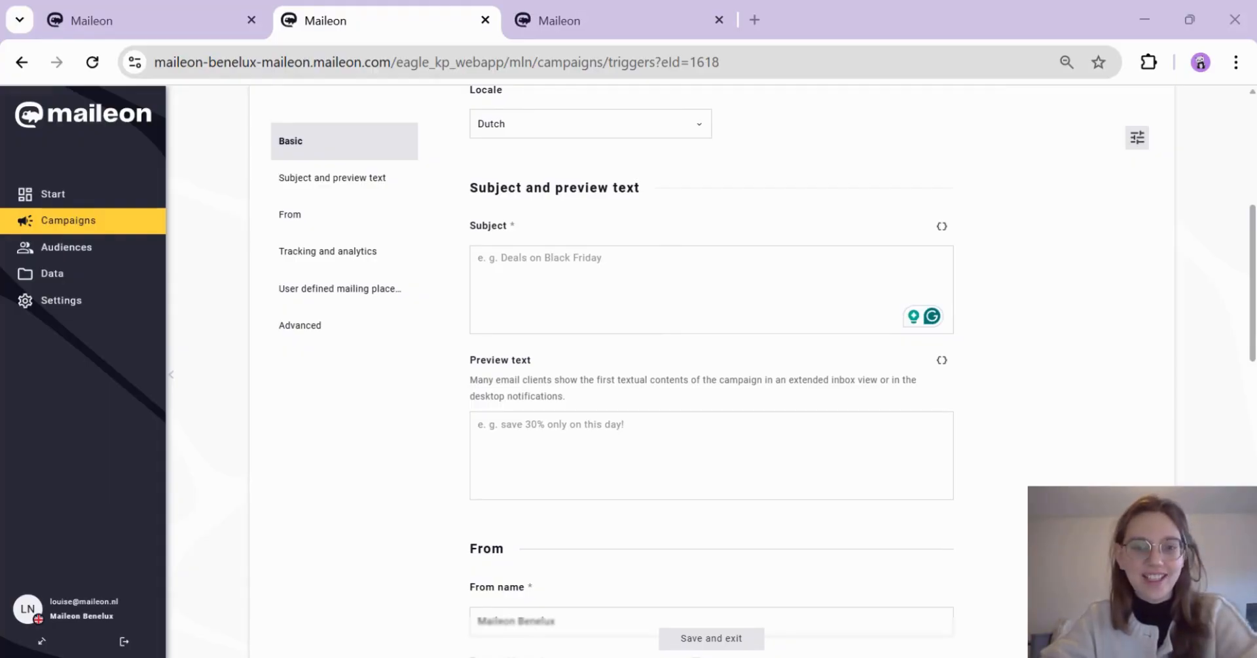
{"action": "left_click", "coordinate": [635, 258]}
{"action": "type", "text": "A little something to make your email life easier"}
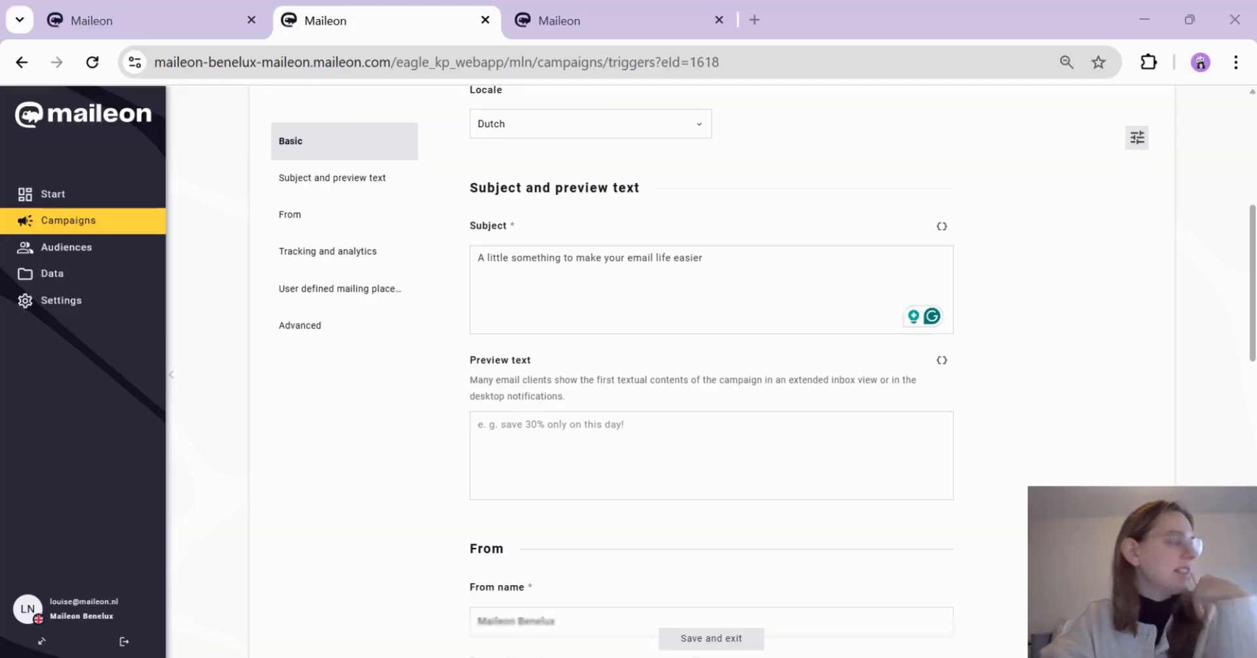
{"action": "left_click", "coordinate": [594, 416]}
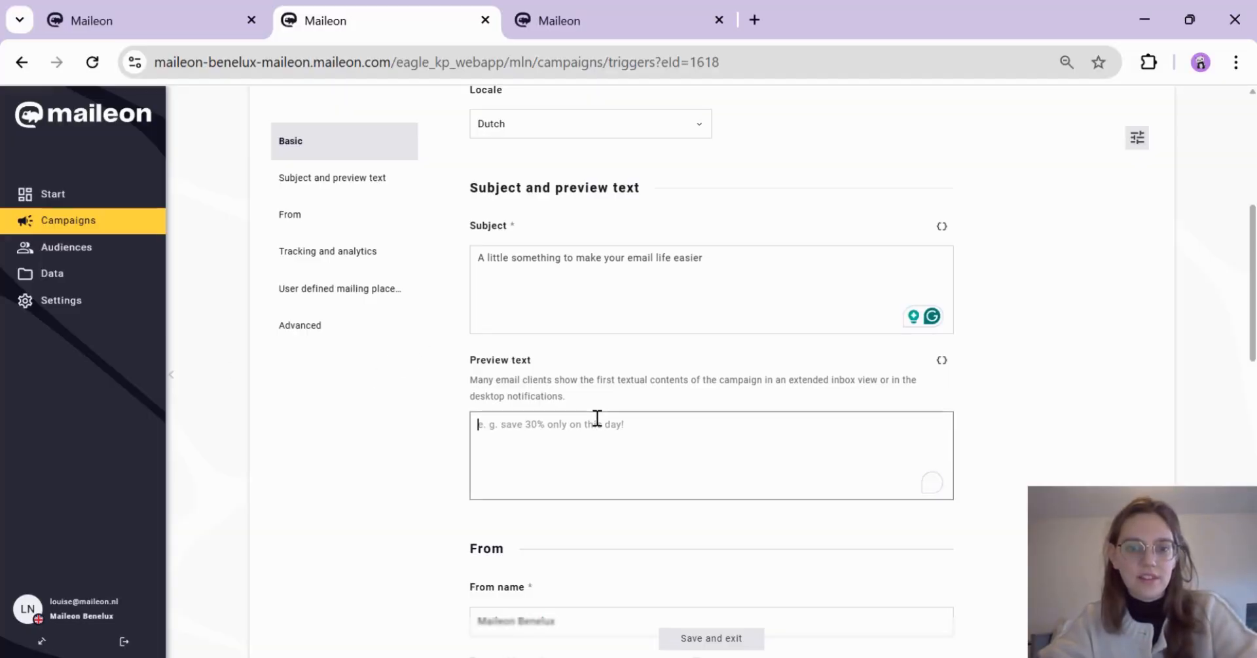
{"action": "type", "text": "Not just another product update, promised"}
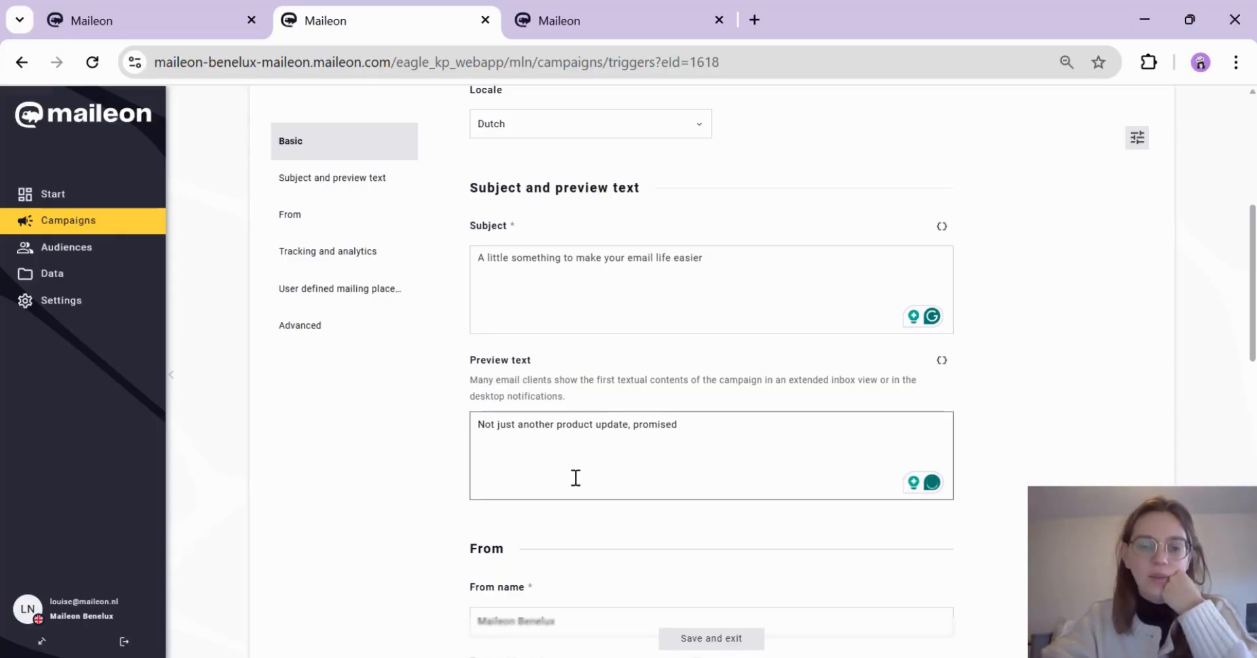
Step: Review the trigger's sender details and the available tracking method options
{"action": "scroll", "coordinate": [642, 425], "scroll_direction": "down", "scroll_amount": 3}
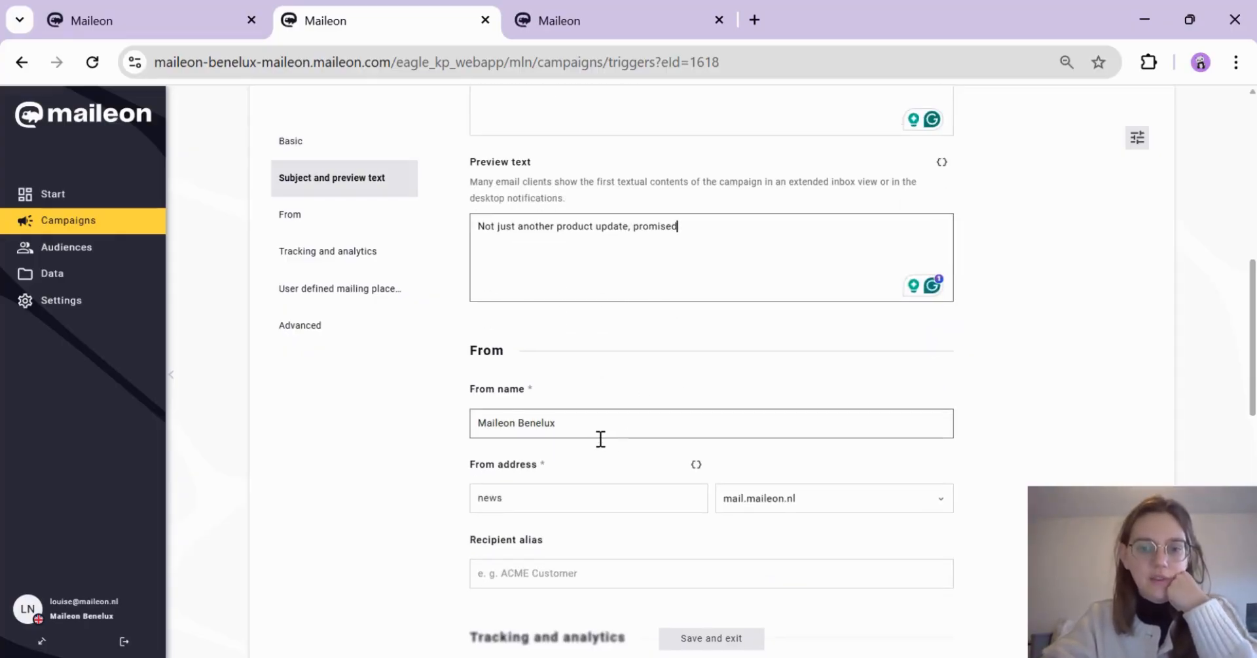
{"action": "scroll", "coordinate": [599, 439], "scroll_direction": "down", "scroll_amount": 2}
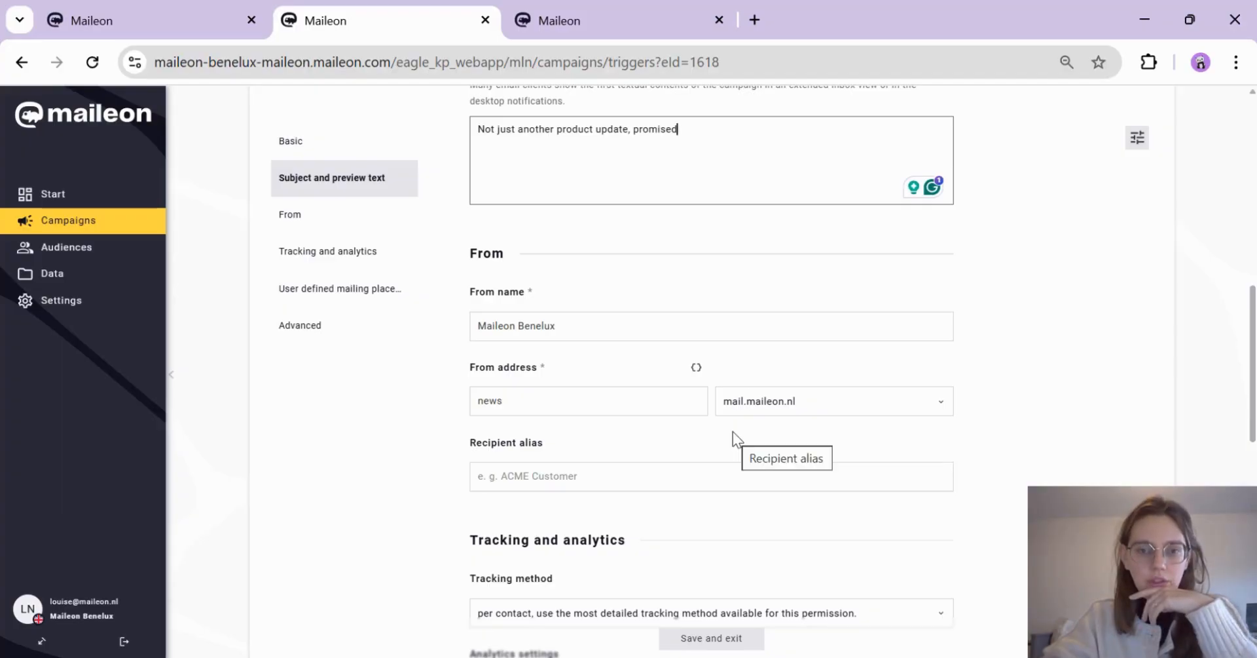
{"action": "scroll", "coordinate": [733, 431], "scroll_direction": "down", "scroll_amount": 1}
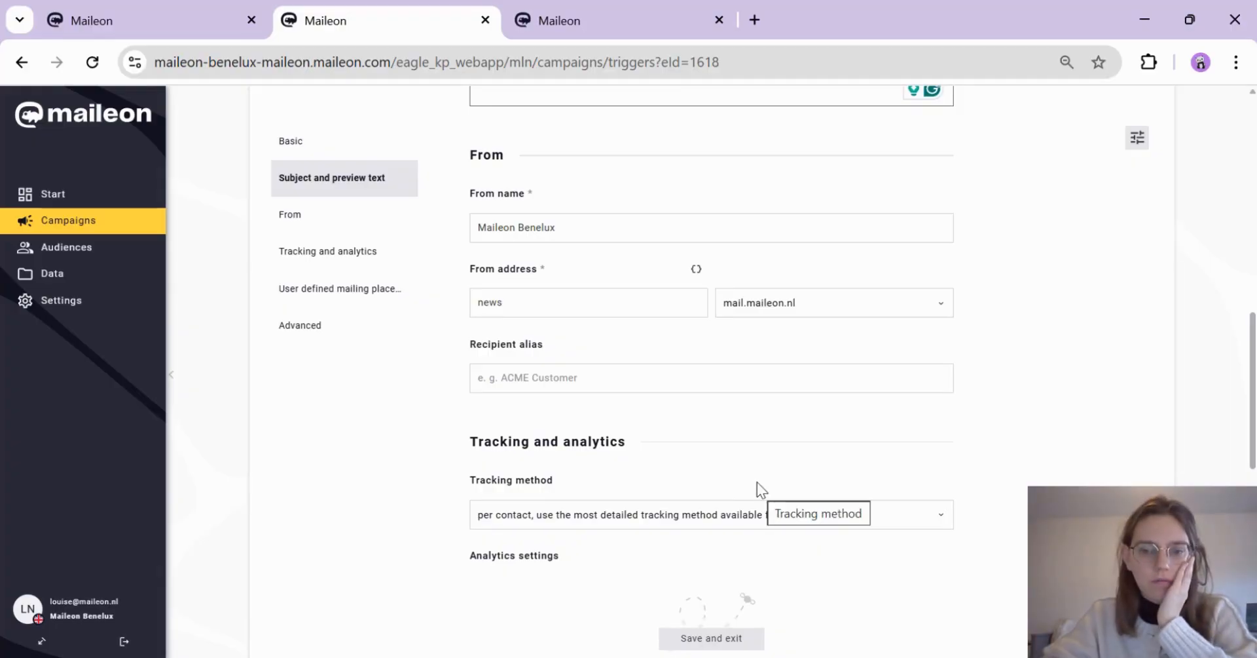
{"action": "scroll", "coordinate": [757, 482], "scroll_direction": "down", "scroll_amount": 1}
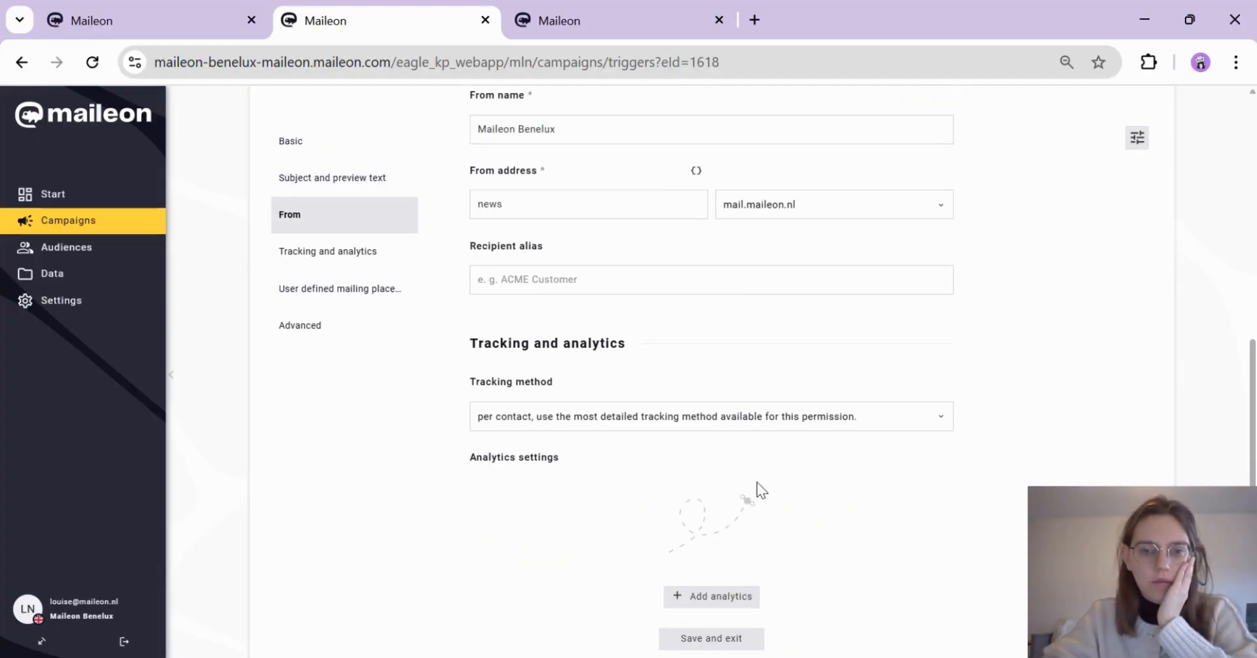
{"action": "left_click", "coordinate": [663, 423]}
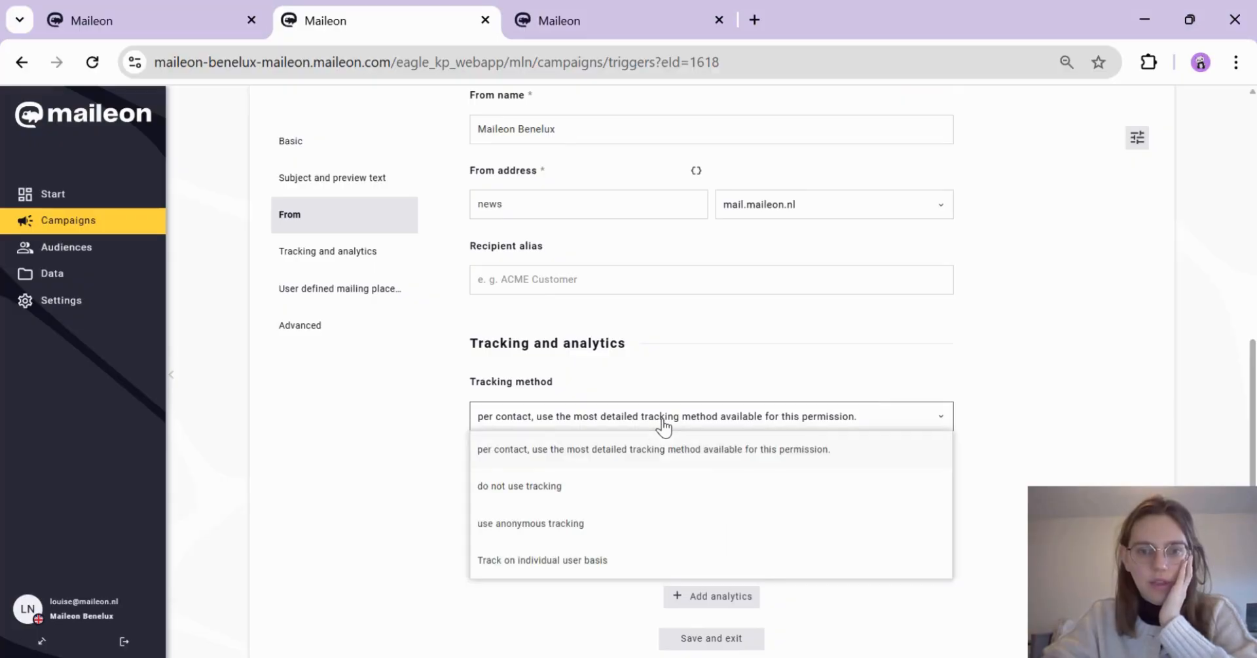
{"action": "left_click", "coordinate": [677, 378]}
Step: Add Google Analytics to the trigger's analytics settings
{"action": "scroll", "coordinate": [773, 472], "scroll_direction": "down", "scroll_amount": 2}
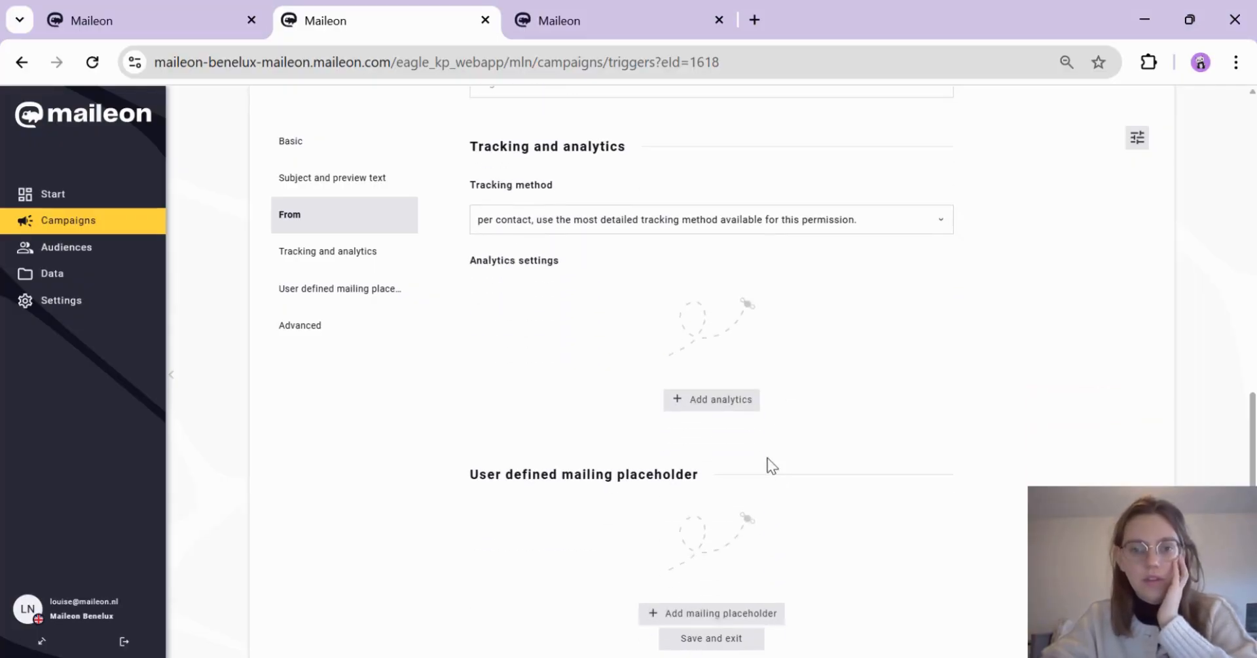
{"action": "left_click", "coordinate": [726, 401]}
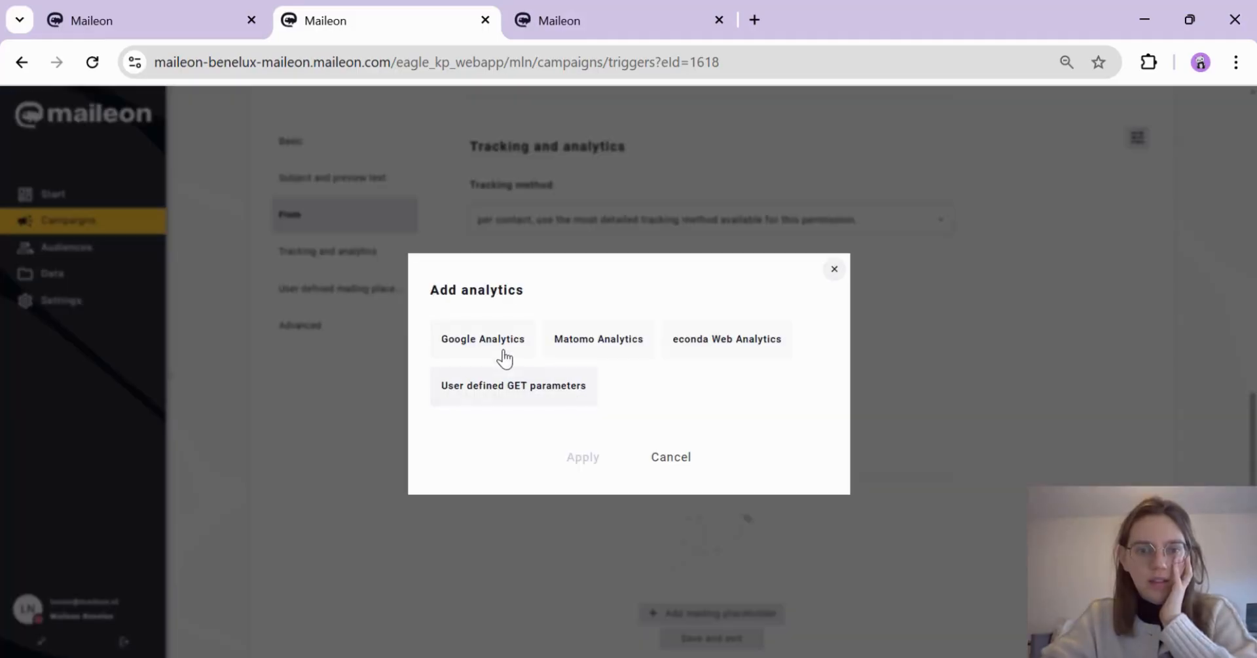
{"action": "left_click", "coordinate": [505, 354]}
{"action": "left_click", "coordinate": [574, 466]}
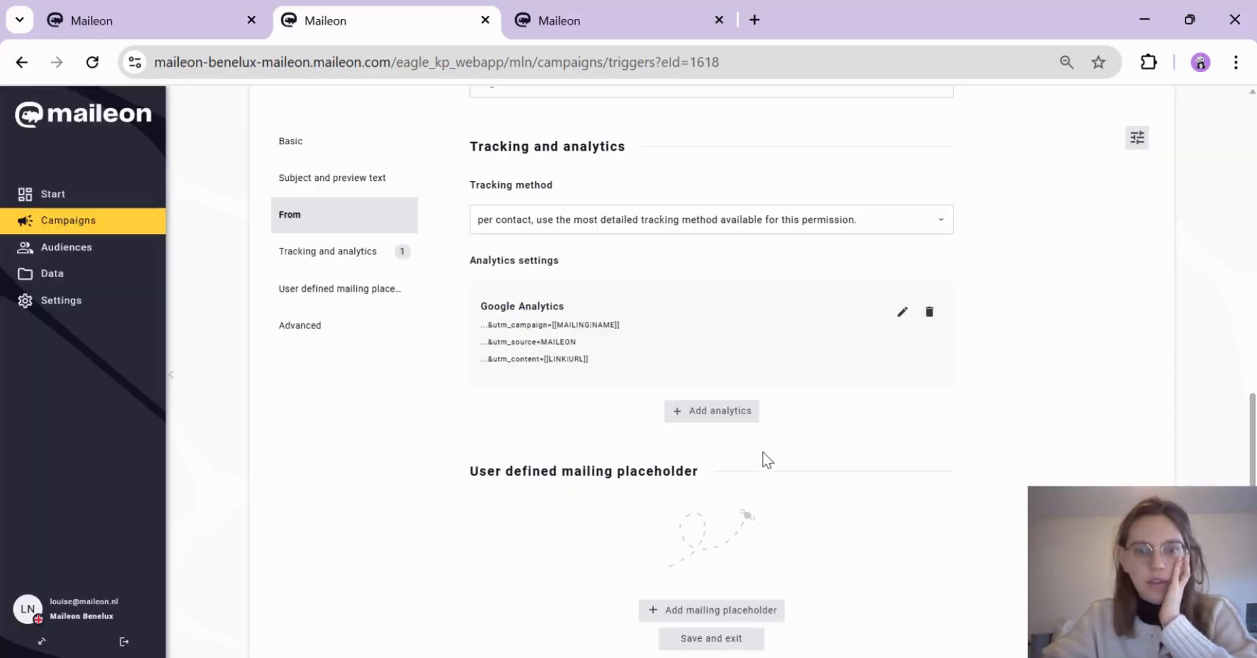
Step: Edit the Google Analytics settings so that utm_campaign uses the user-defined value "engagement_2025", and apply the change
{"action": "left_click", "coordinate": [903, 313]}
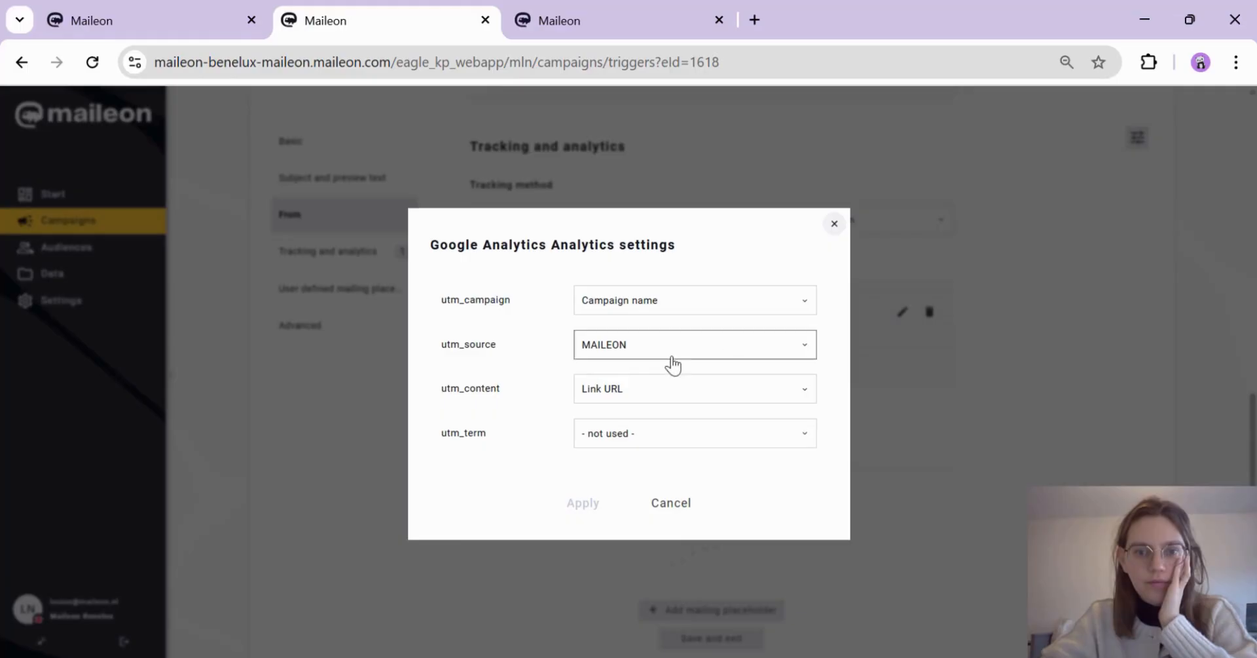
{"action": "double_click", "coordinate": [650, 301]}
{"action": "left_click", "coordinate": [682, 303]}
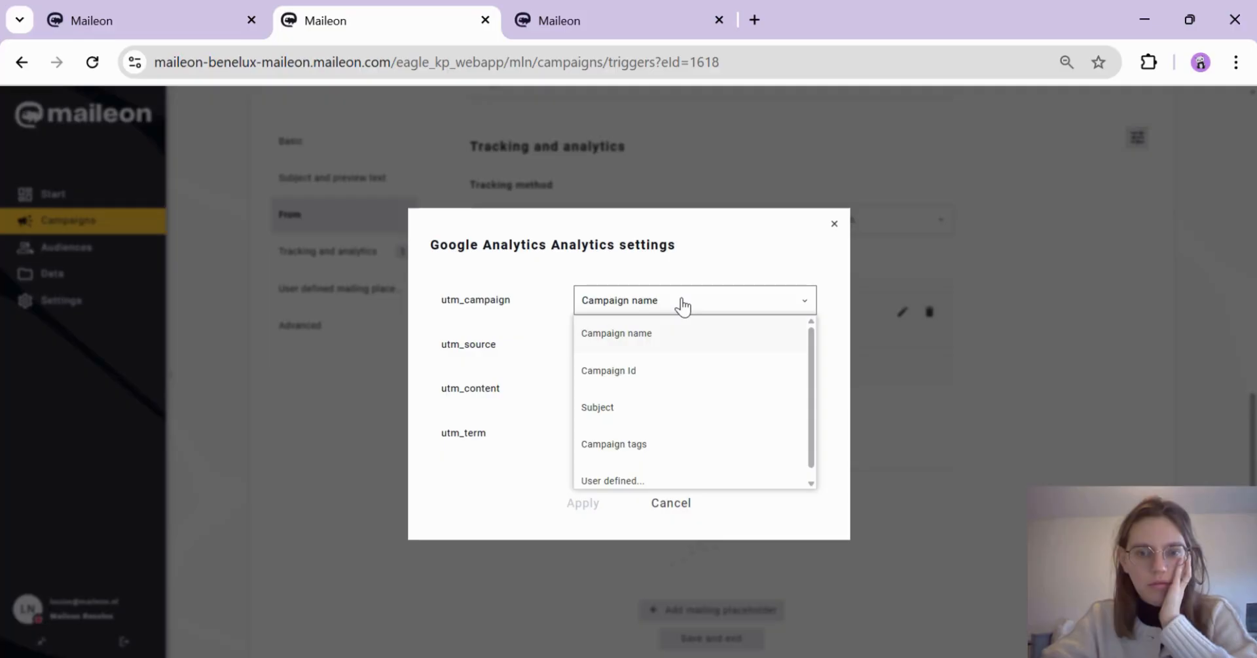
{"action": "left_click", "coordinate": [643, 481]}
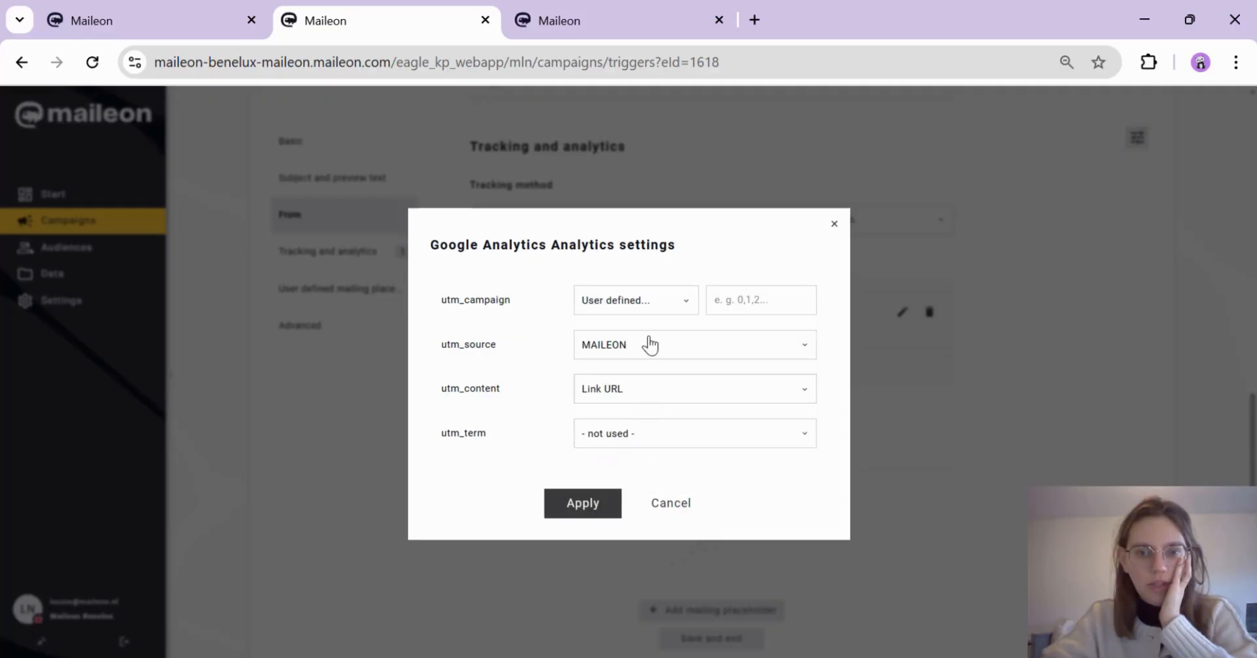
{"action": "left_click", "coordinate": [760, 300]}
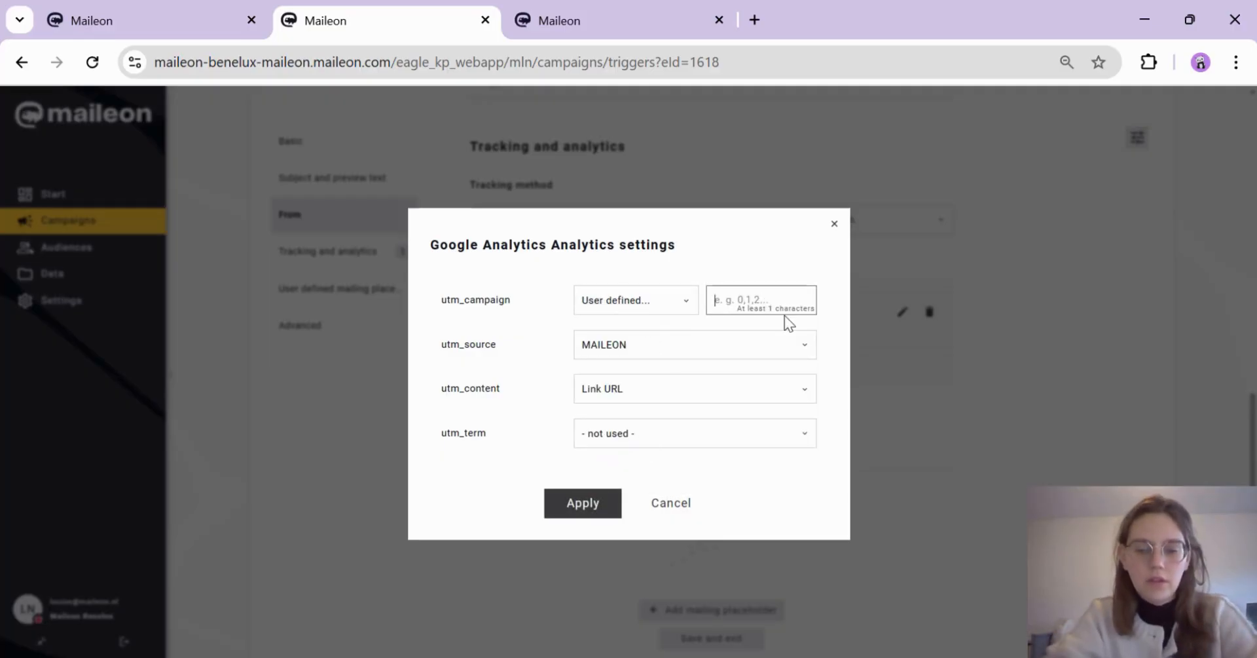
{"action": "type", "text": "en"}
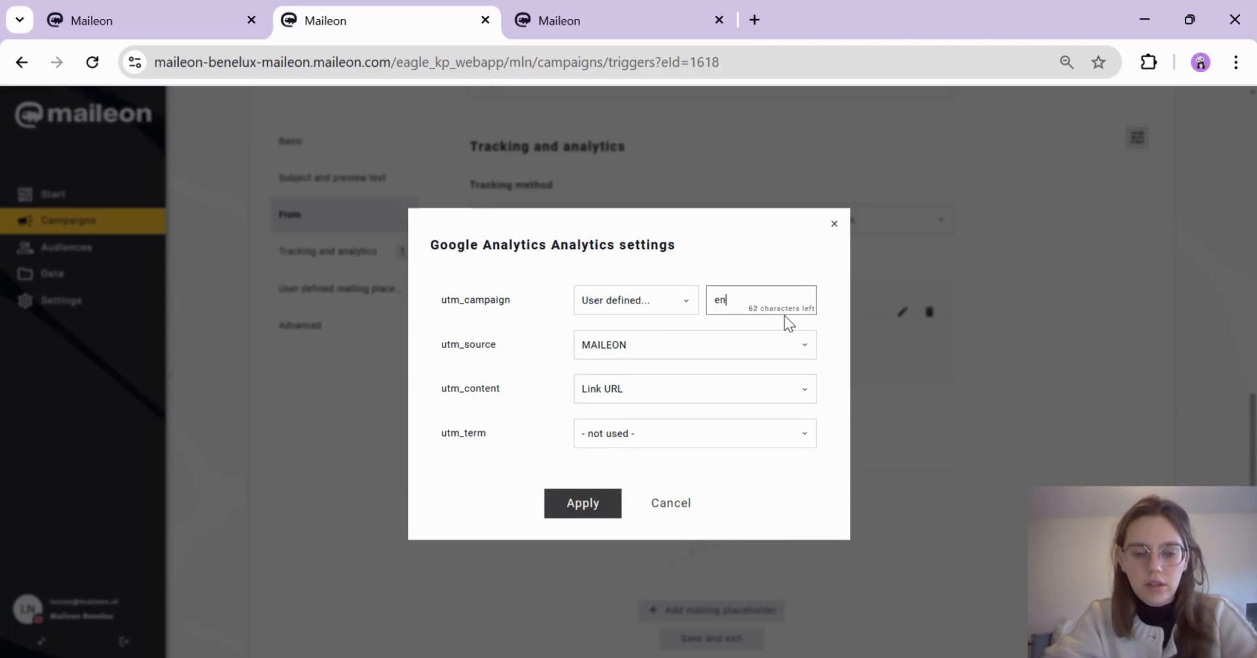
{"action": "type", "text": "gamenet"}
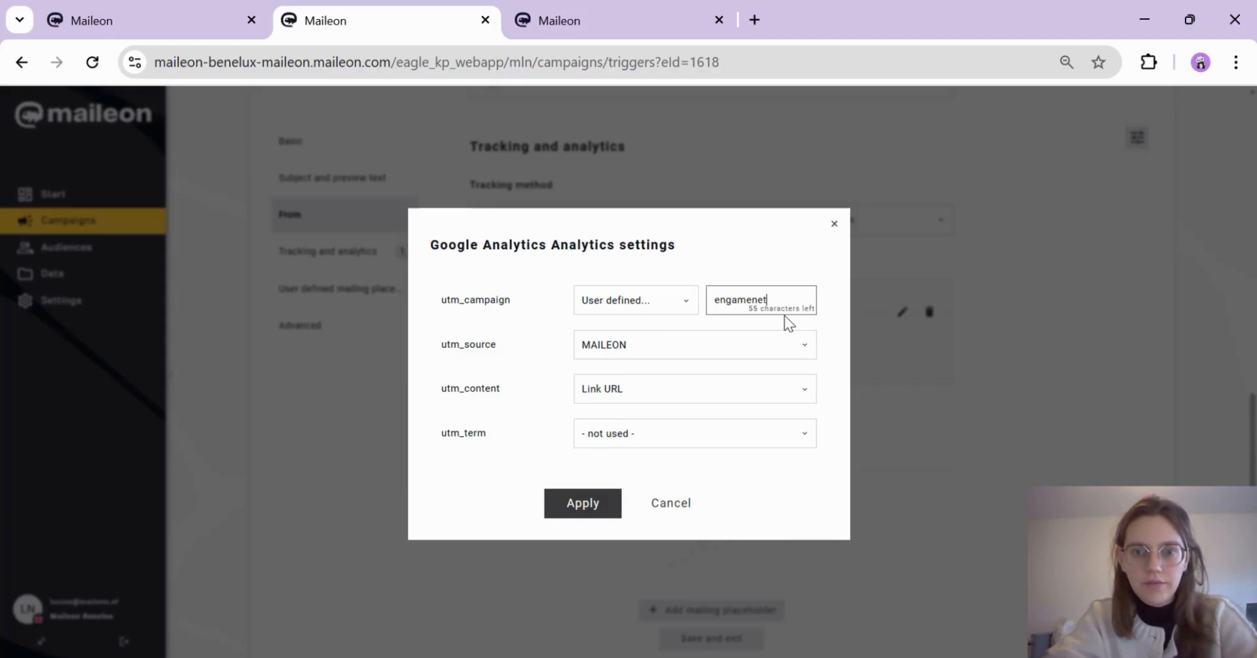
{"action": "key", "text": "BackSpace"}
{"action": "key", "text": "BackSpace"}
{"action": "type", "text": "t_20"}
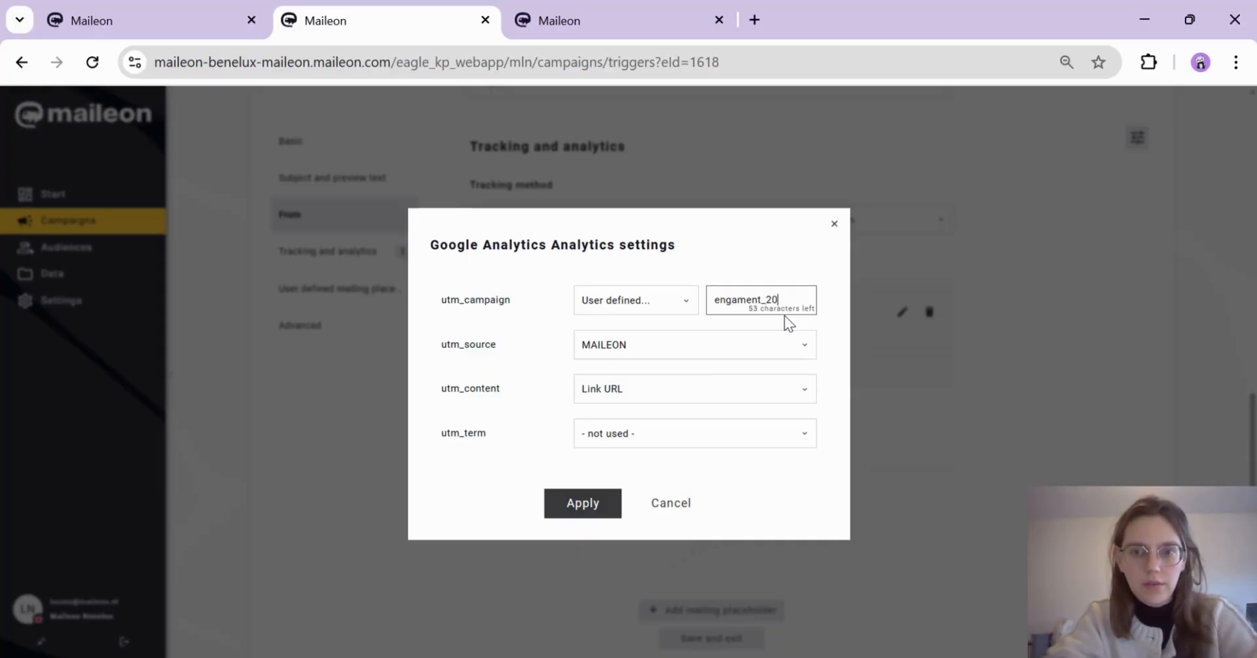
{"action": "type", "text": "25"}
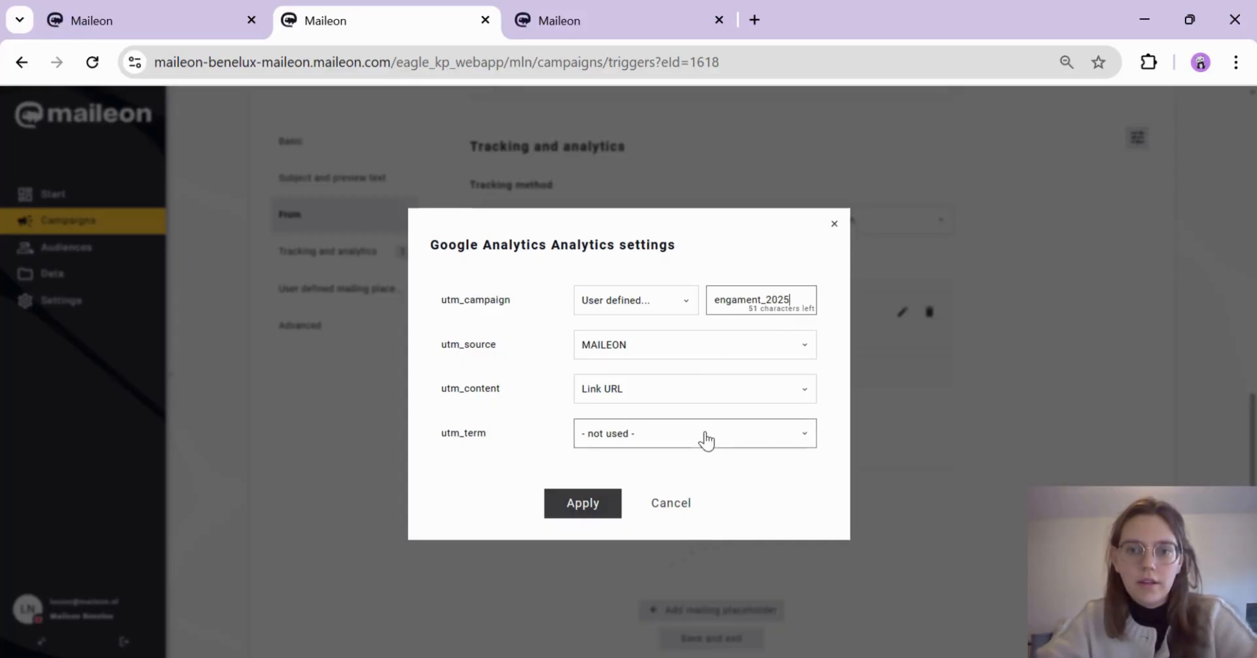
{"action": "left_click", "coordinate": [720, 295]}
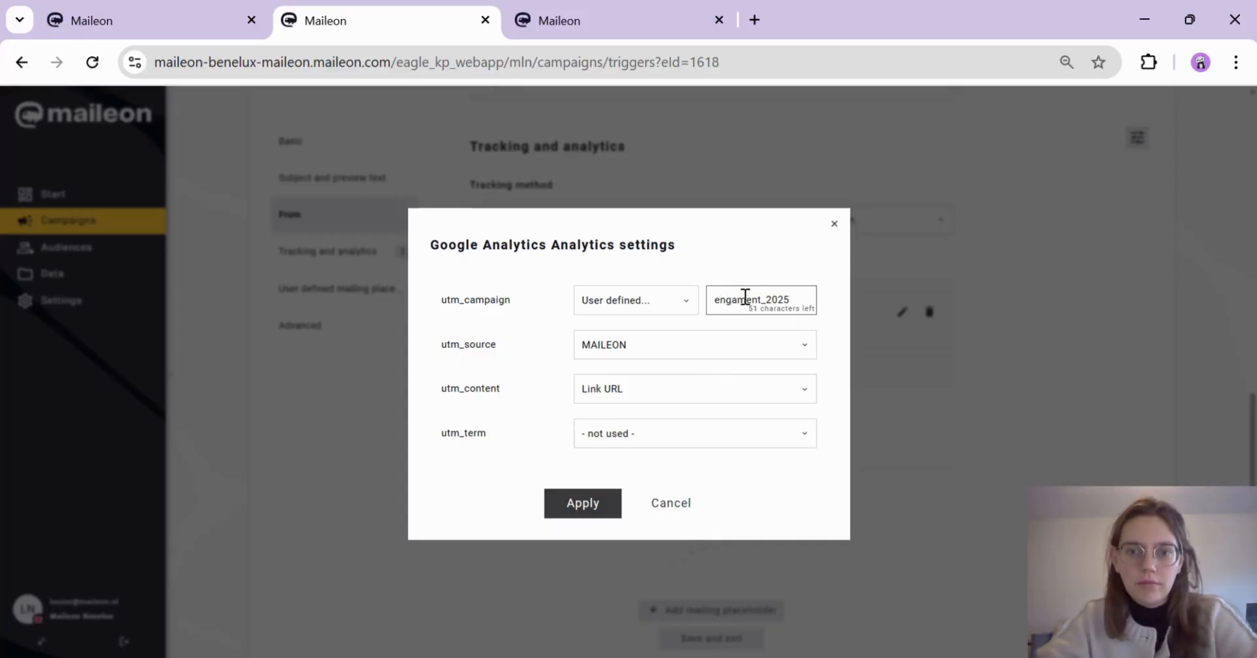
{"action": "type", "text": "ge"}
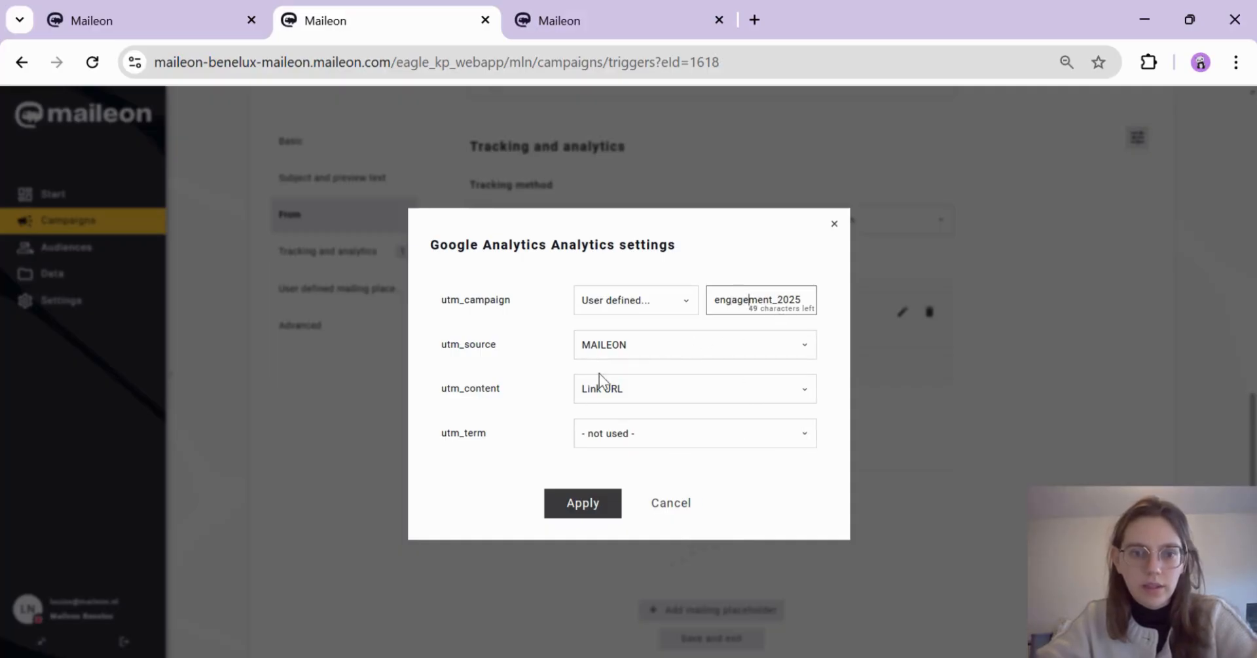
{"action": "left_click", "coordinate": [575, 505]}
Step: Check the remaining mailing placeholder and advanced reply-to settings, then save and exit the trigger's basic settings
{"action": "scroll", "coordinate": [554, 440], "scroll_direction": "down", "scroll_amount": 5}
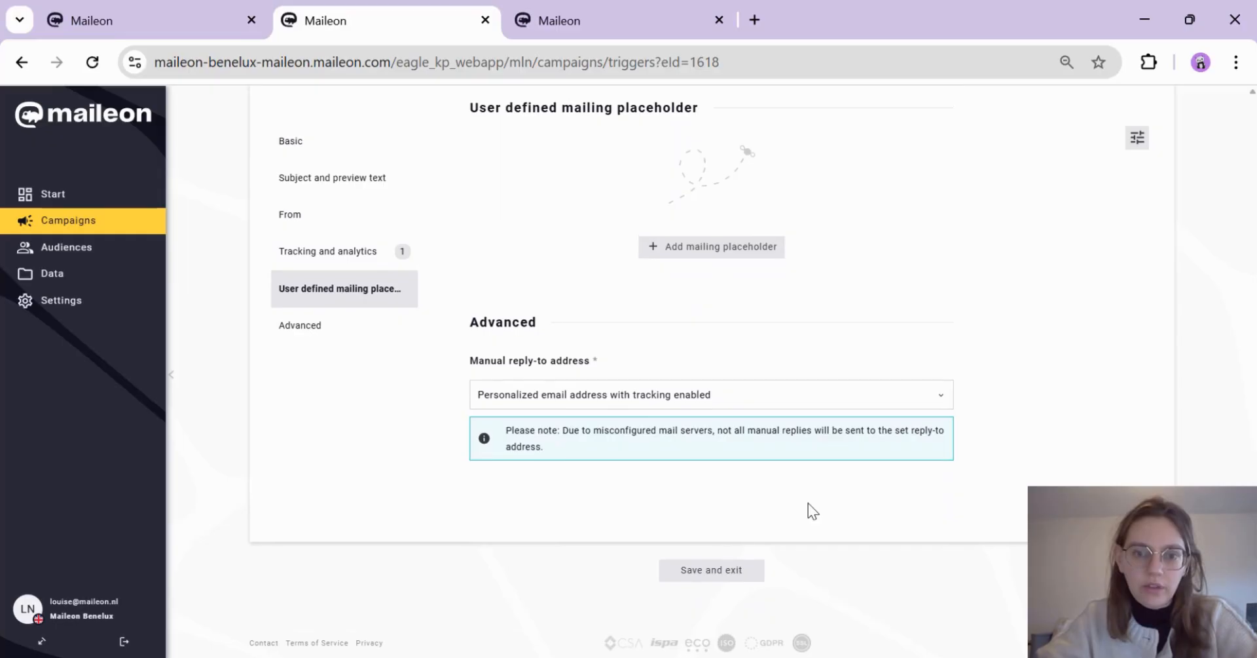
{"action": "scroll", "coordinate": [808, 503], "scroll_direction": "up", "scroll_amount": 4}
{"action": "scroll", "coordinate": [797, 504], "scroll_direction": "down", "scroll_amount": 4}
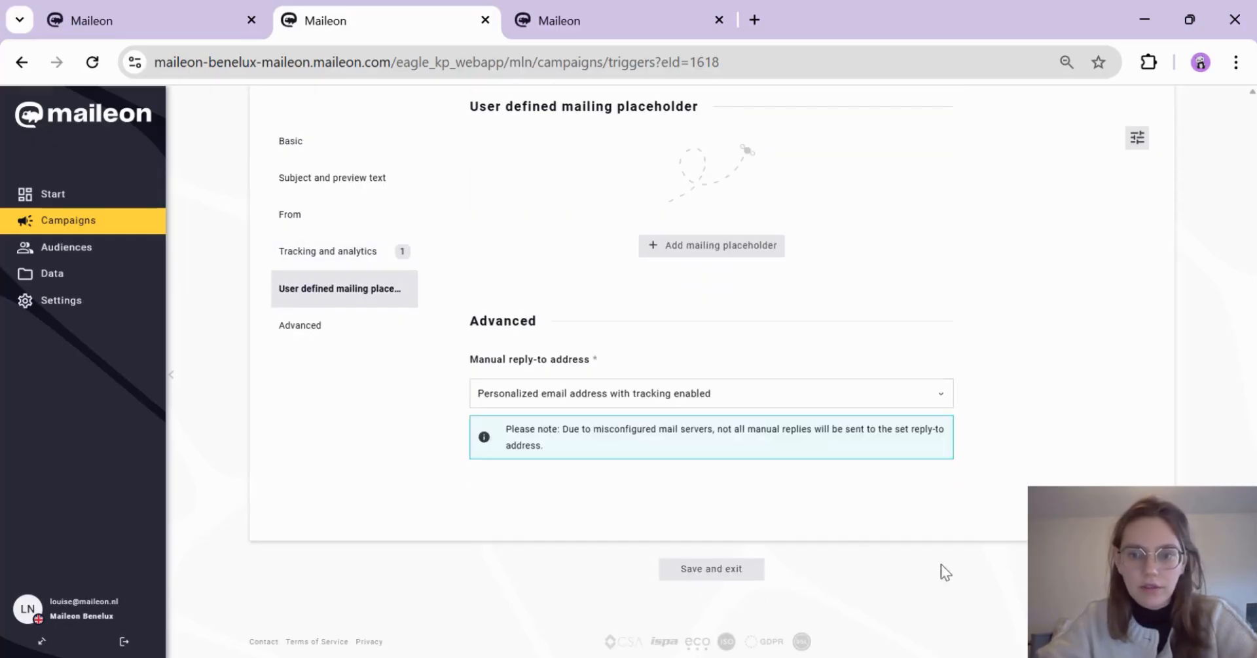
{"action": "left_click", "coordinate": [734, 571]}
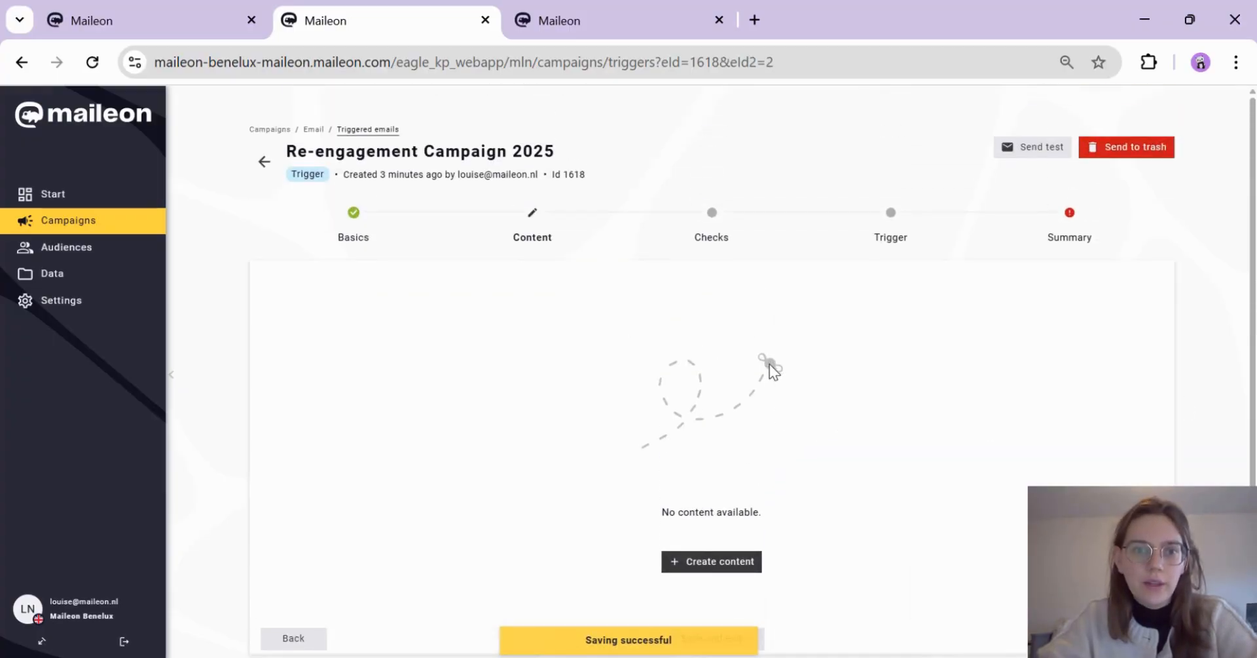
Step: Create the trigger's email content from the saved template "Maileon 2025 Start Template" in the 2025 folder
{"action": "scroll", "coordinate": [820, 514], "scroll_direction": "down", "scroll_amount": 2}
{"action": "left_click", "coordinate": [723, 449]}
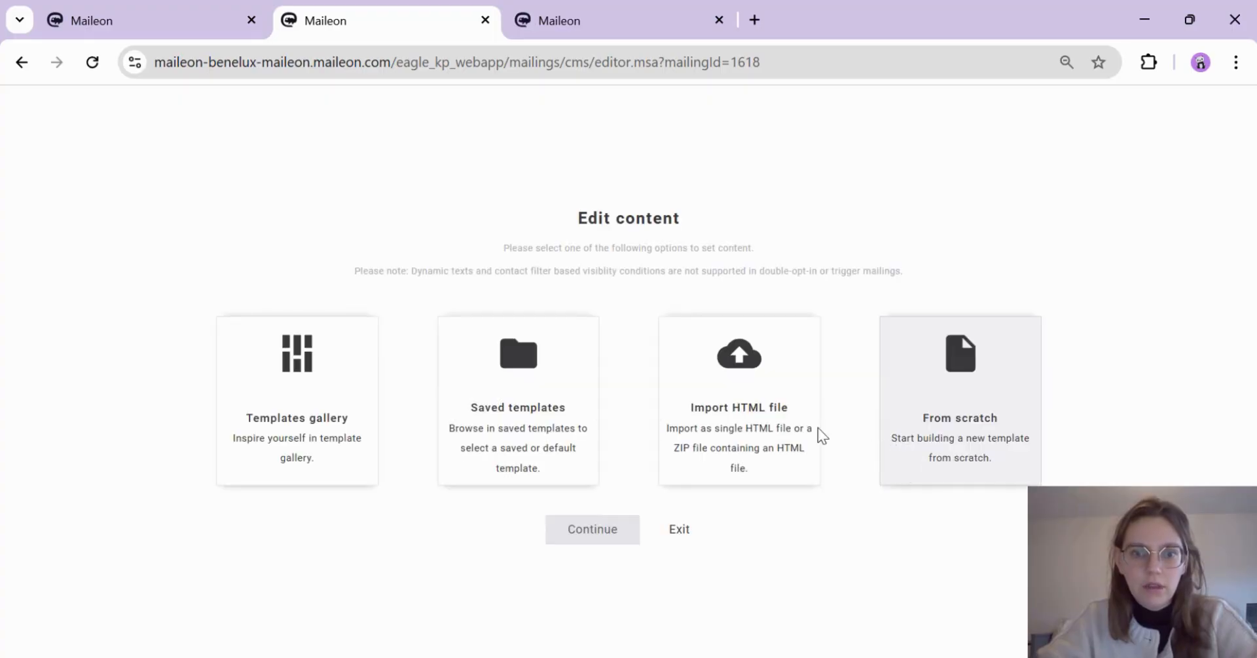
{"action": "left_click", "coordinate": [508, 410]}
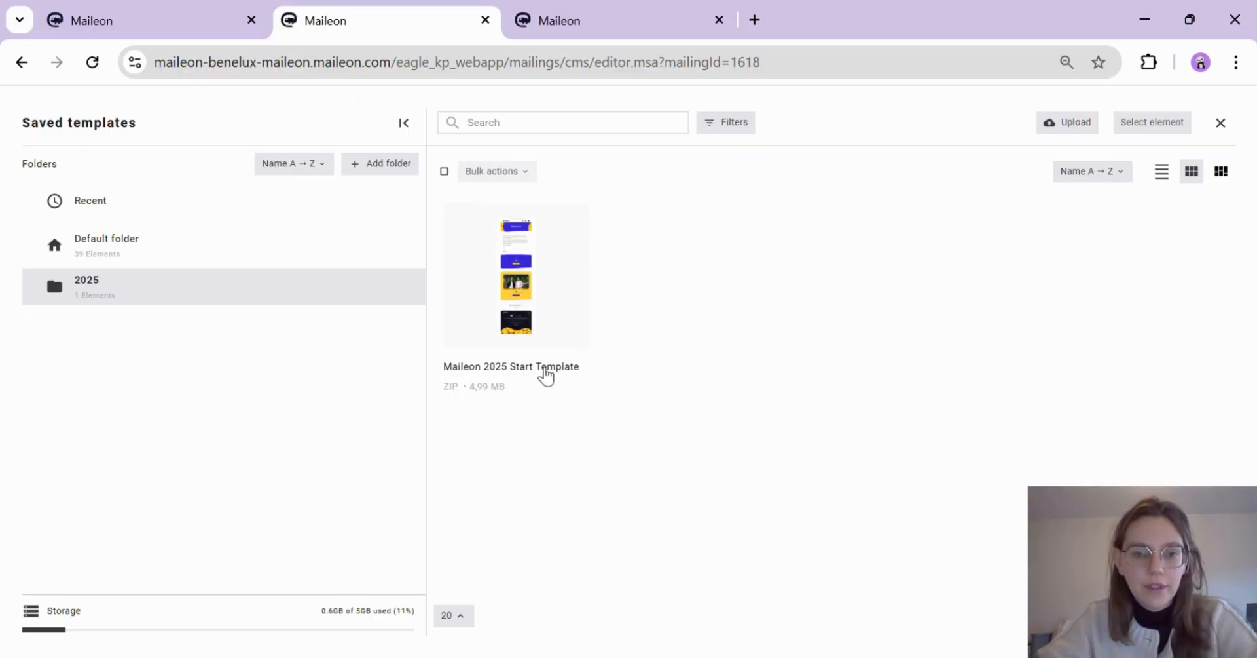
{"action": "left_click", "coordinate": [532, 255]}
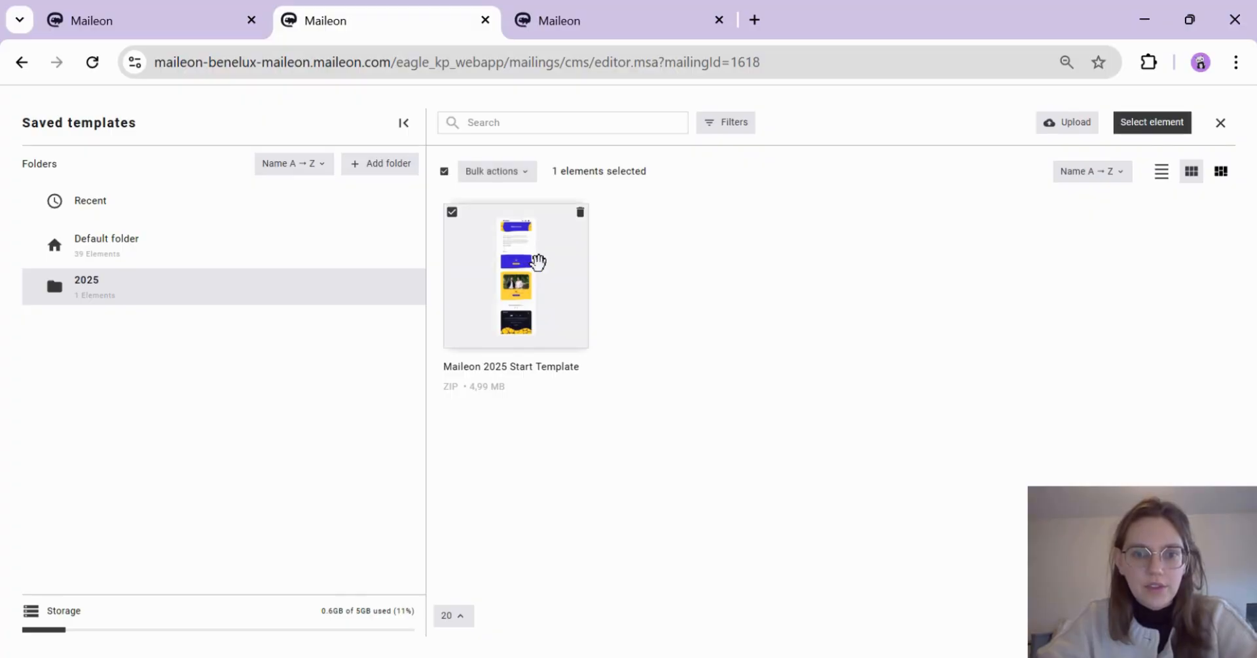
{"action": "left_click", "coordinate": [1123, 127]}
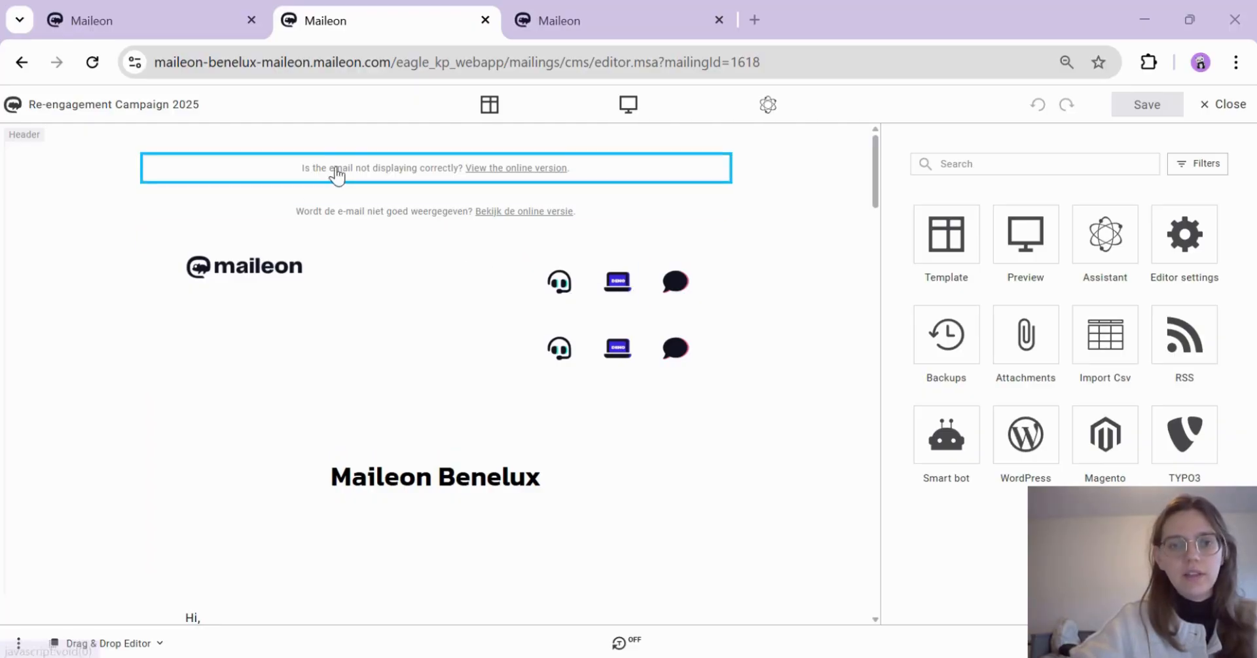
Step: Examine the template's layout in the editor and its HTML preview from header to closing blocks, and return to the editor
{"action": "scroll", "coordinate": [370, 252], "scroll_direction": "down", "scroll_amount": 5}
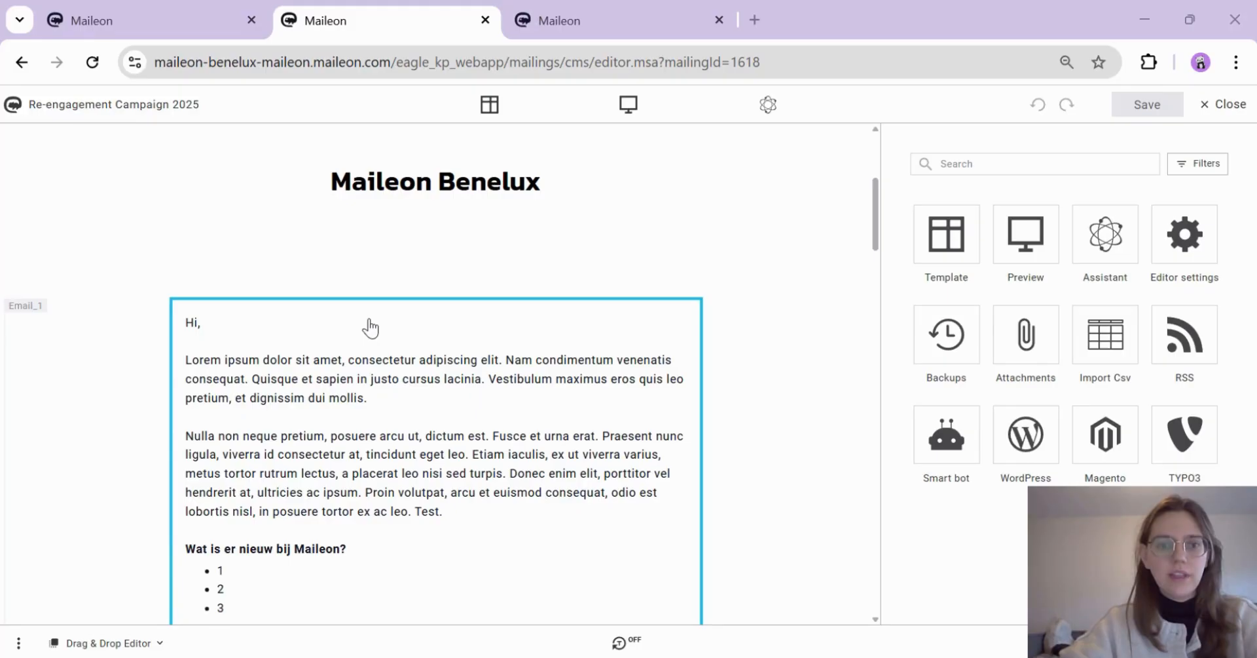
{"action": "scroll", "coordinate": [351, 320], "scroll_direction": "up", "scroll_amount": 2}
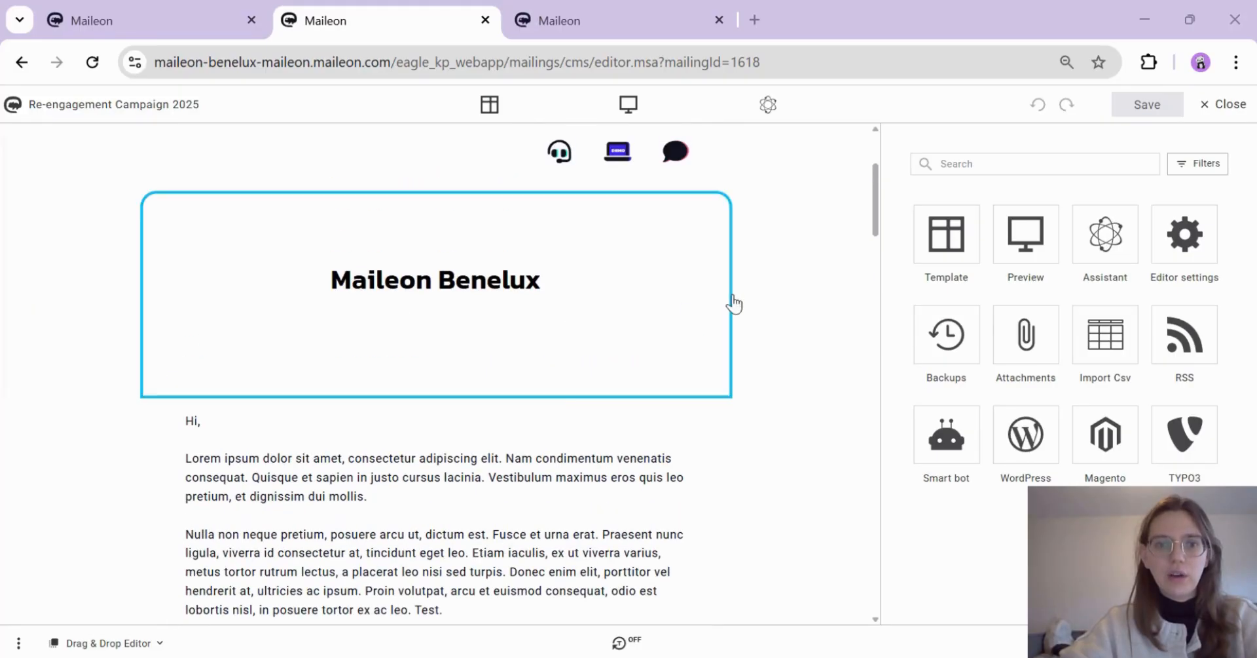
{"action": "left_click", "coordinate": [627, 111]}
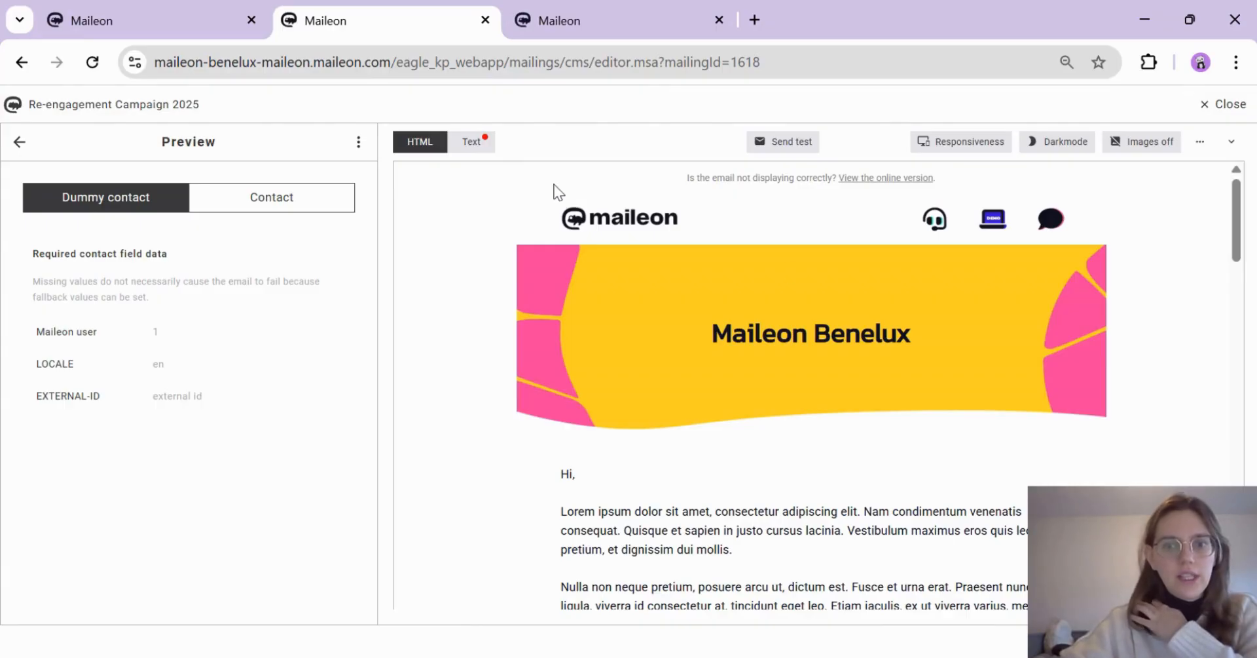
{"action": "scroll", "coordinate": [789, 473], "scroll_direction": "down", "scroll_amount": 10}
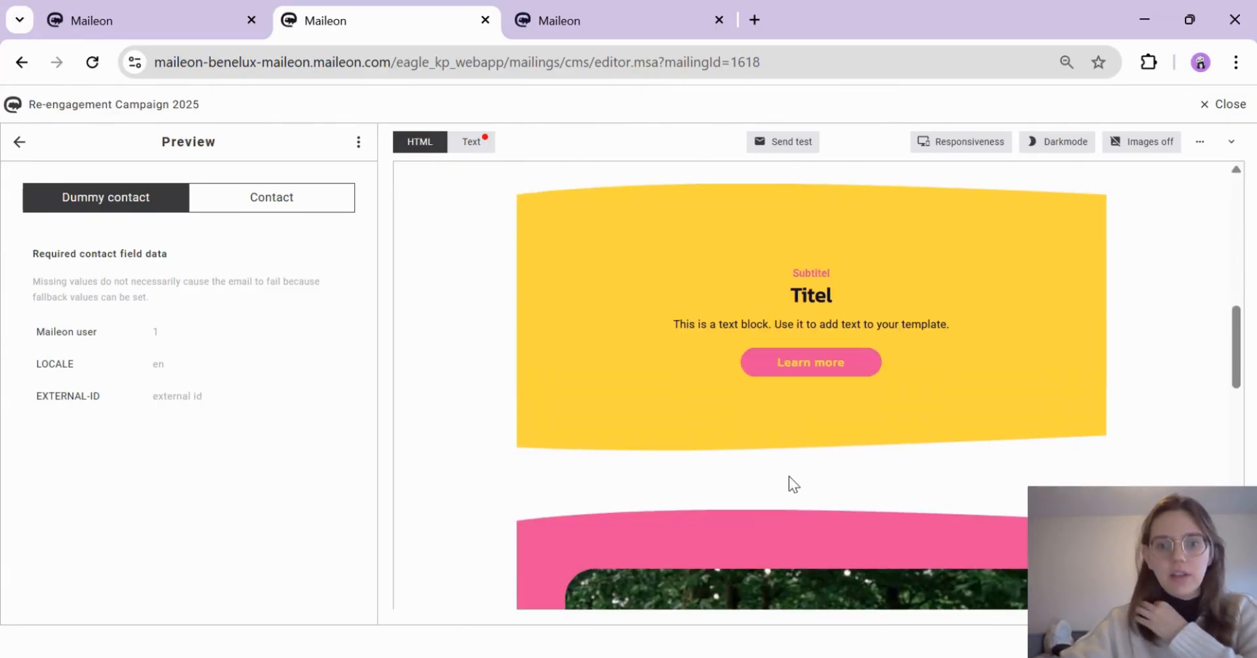
{"action": "scroll", "coordinate": [780, 471], "scroll_direction": "down", "scroll_amount": 10}
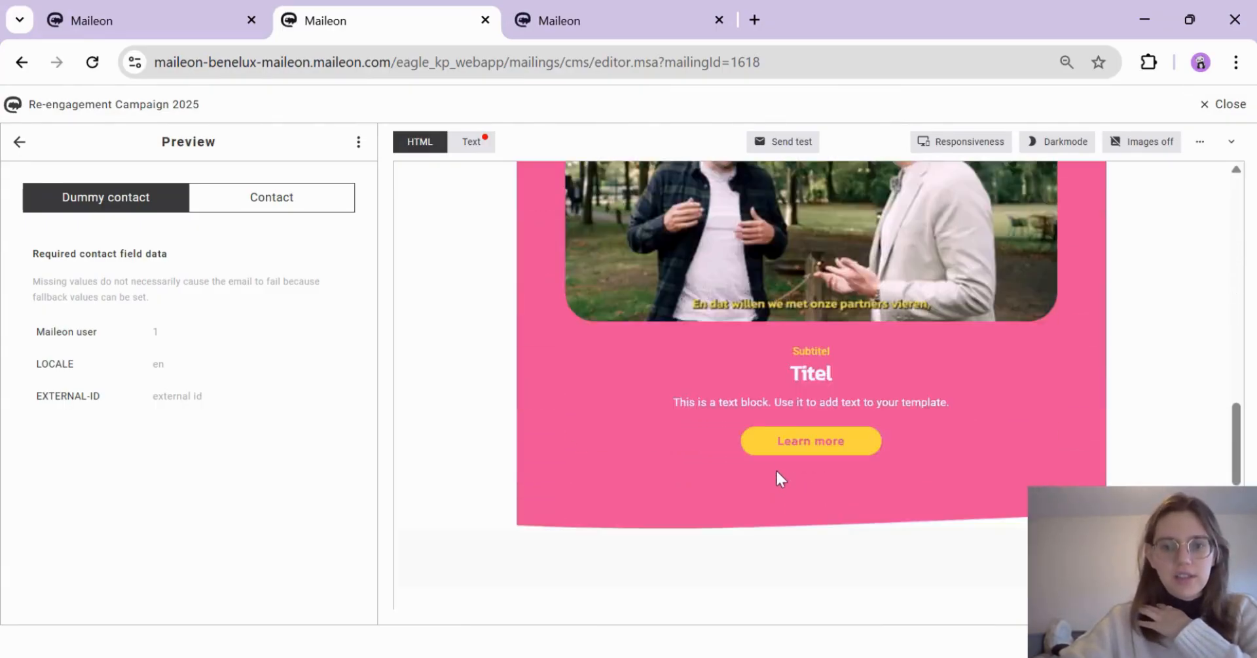
{"action": "scroll", "coordinate": [774, 464], "scroll_direction": "up", "scroll_amount": 8}
{"action": "scroll", "coordinate": [775, 464], "scroll_direction": "up", "scroll_amount": 12}
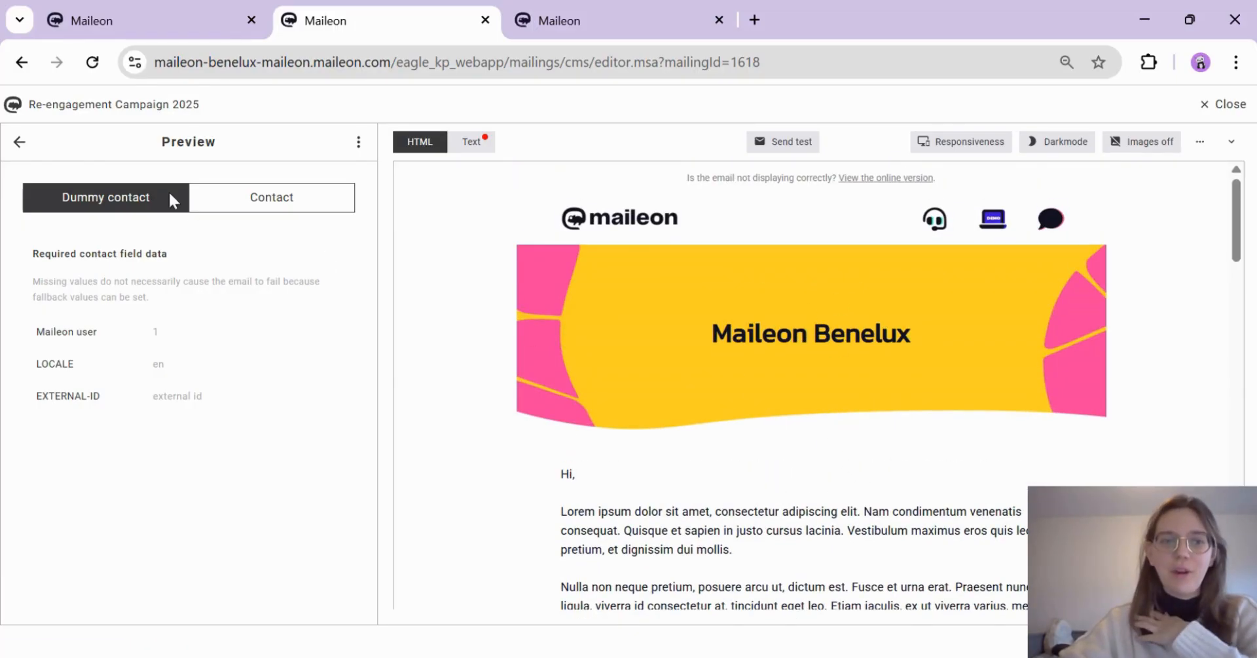
{"action": "left_click", "coordinate": [17, 142]}
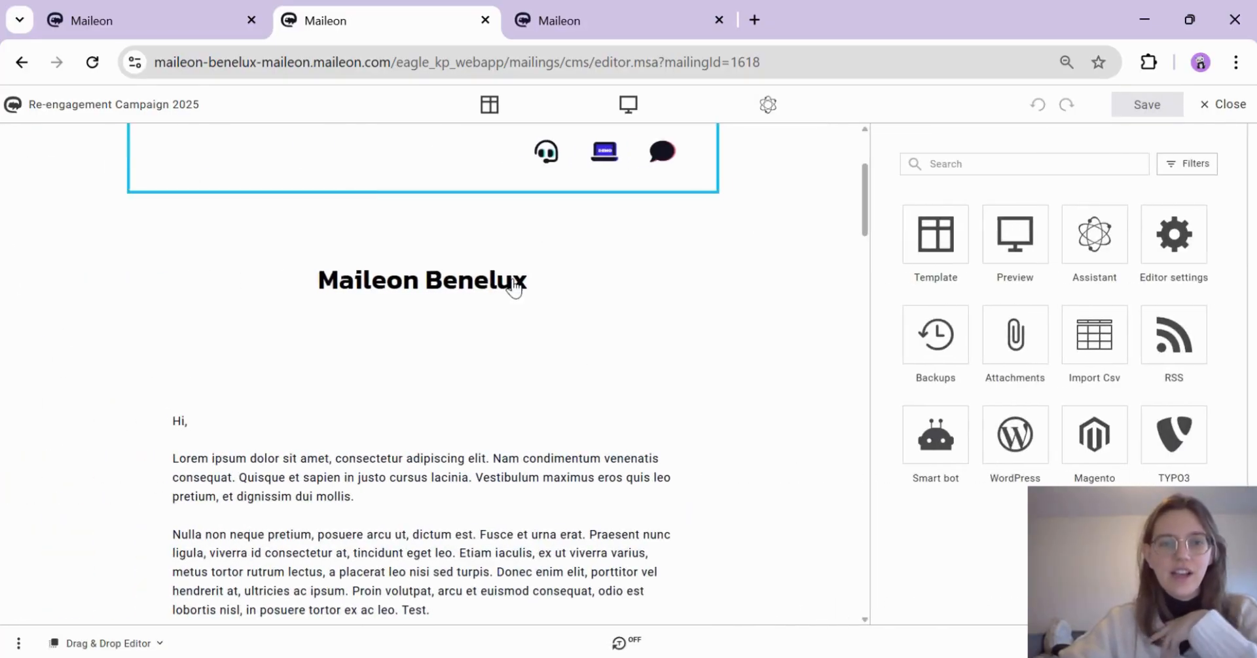
{"action": "left_click", "coordinate": [402, 268]}
{"action": "double_click", "coordinate": [401, 275]}
{"action": "left_click", "coordinate": [385, 280]}
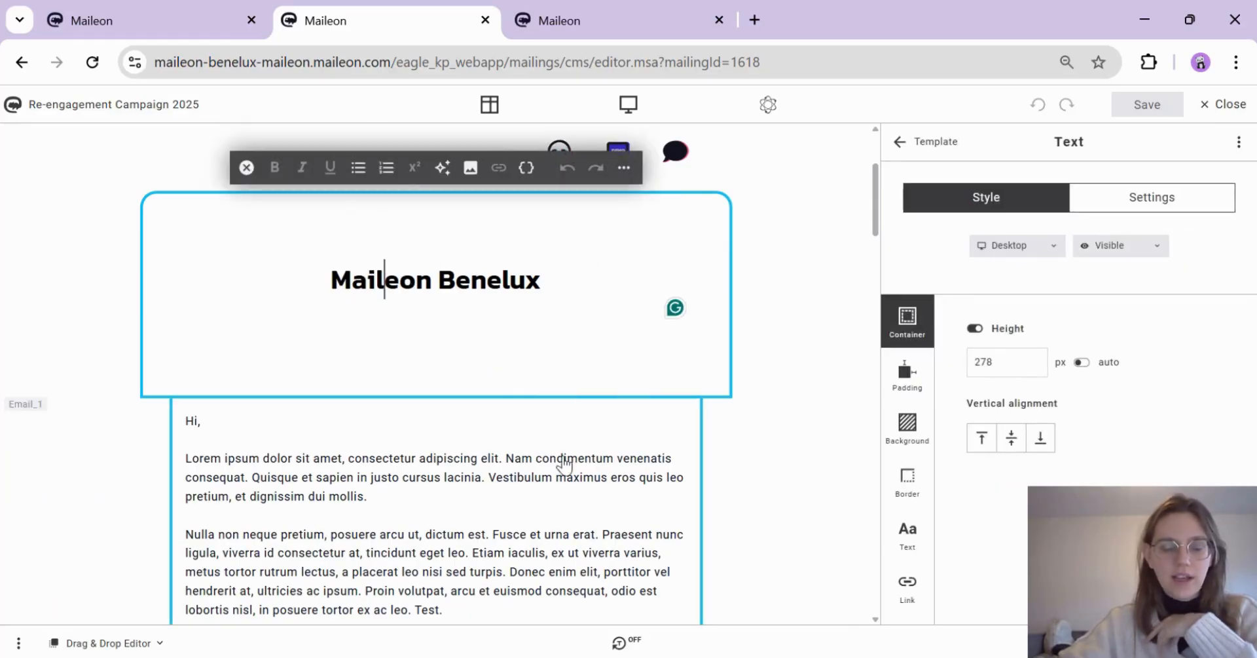
Step: Start inserting a contact field placeholder after the "Hi" greeting in the email's text block, choosing the First name field
{"action": "scroll", "coordinate": [569, 458], "scroll_direction": "down", "scroll_amount": 3}
{"action": "left_click", "coordinate": [585, 451]}
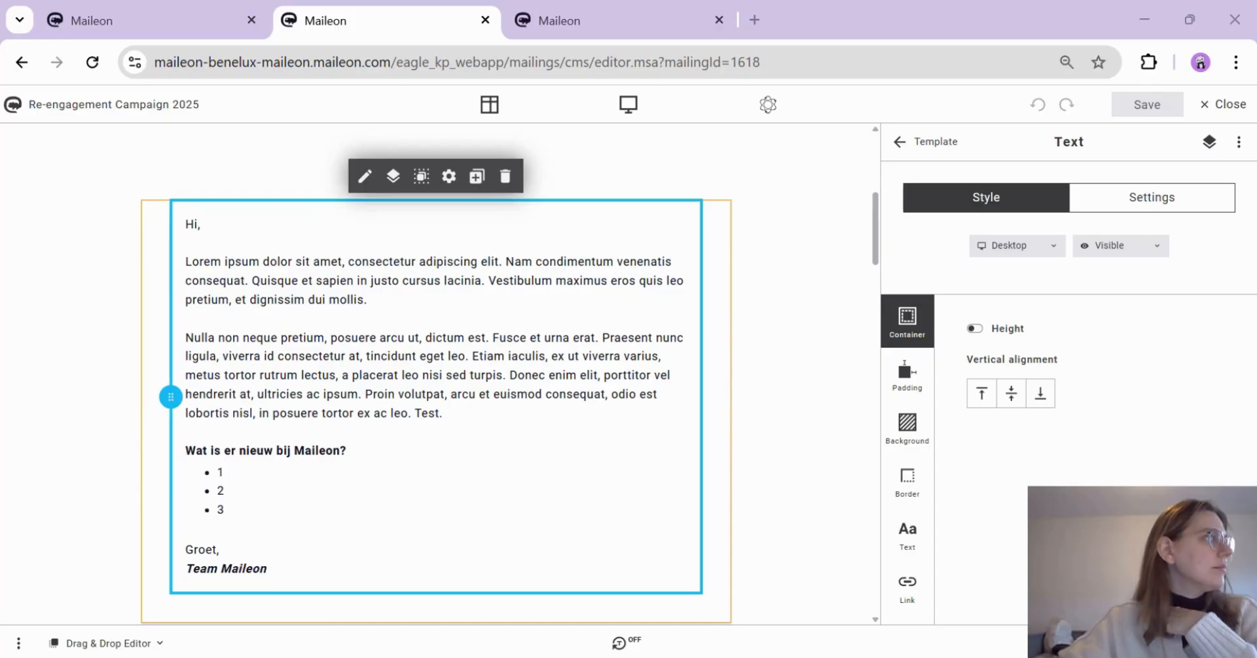
{"action": "left_click", "coordinate": [197, 226]}
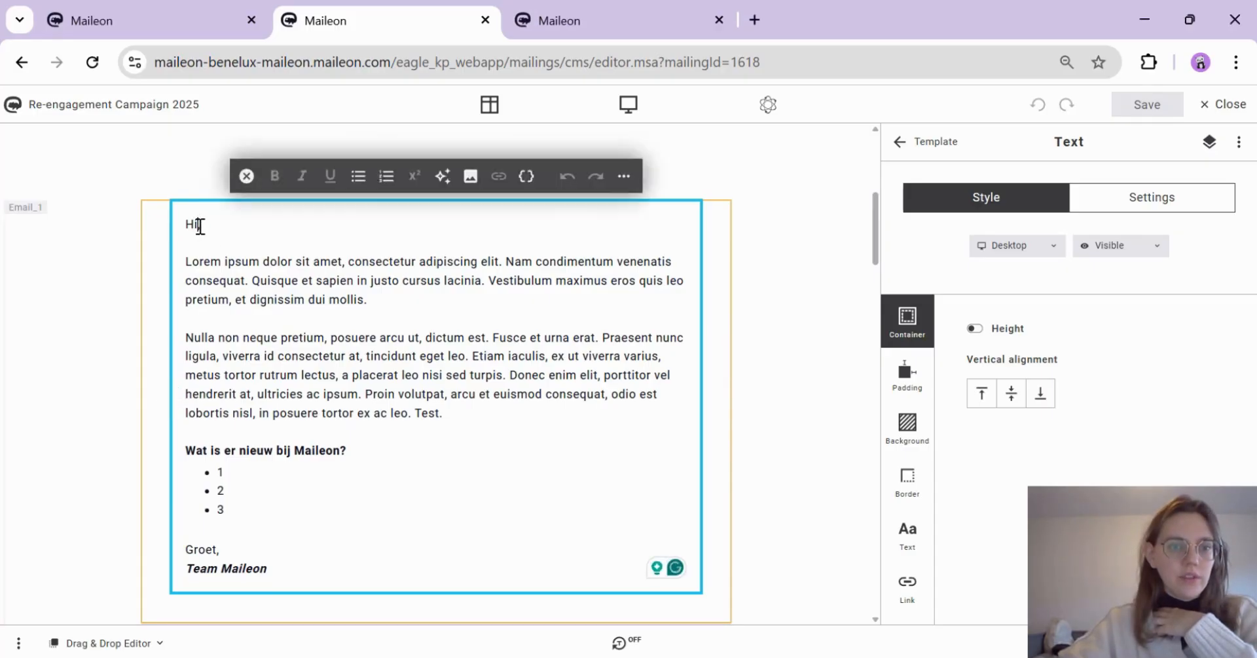
{"action": "left_click", "coordinate": [527, 176]}
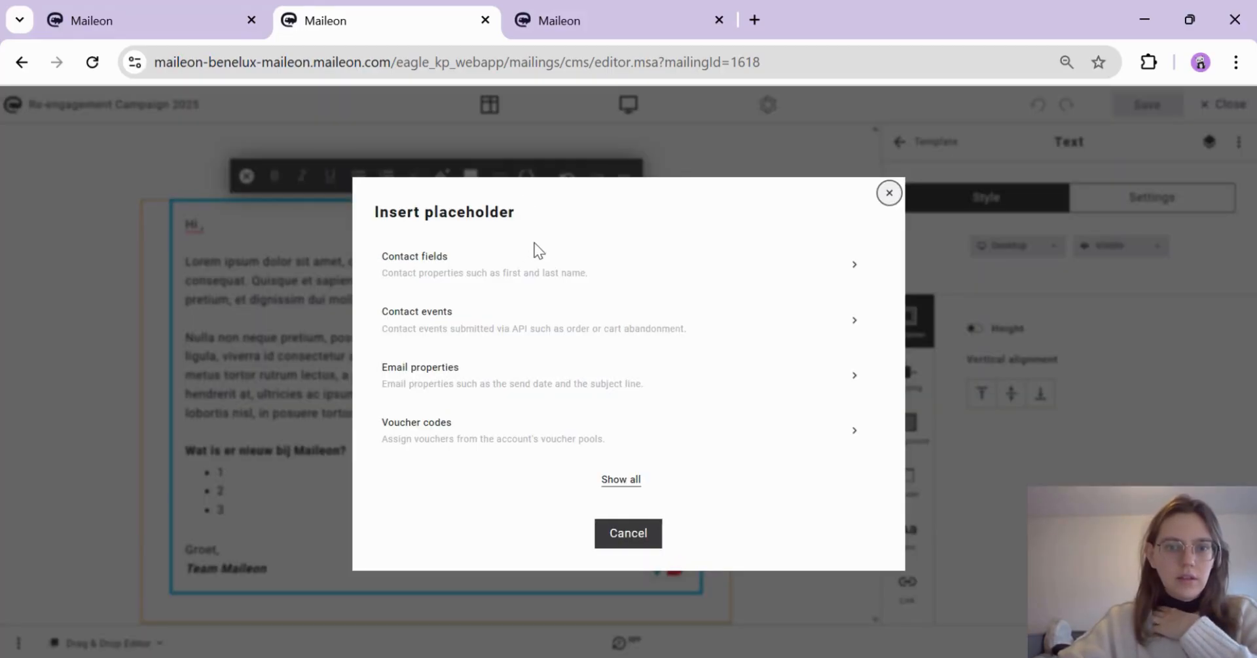
{"action": "left_click", "coordinate": [521, 280]}
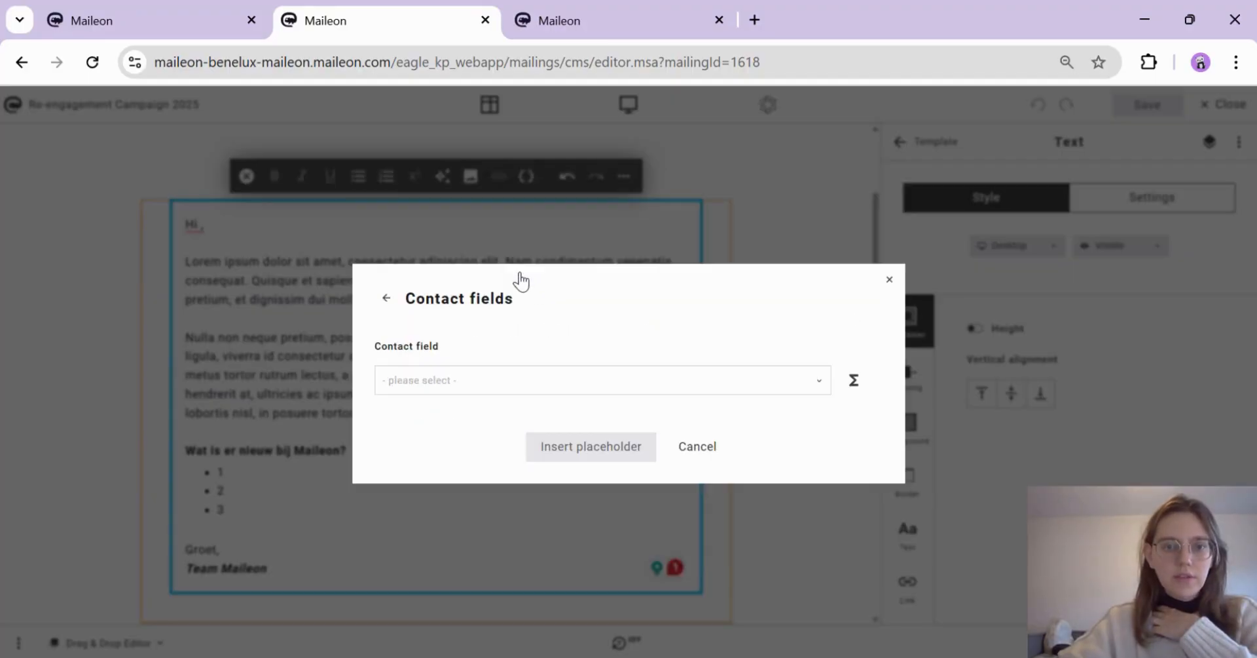
{"action": "left_click", "coordinate": [467, 397]}
{"action": "left_click", "coordinate": [465, 413]}
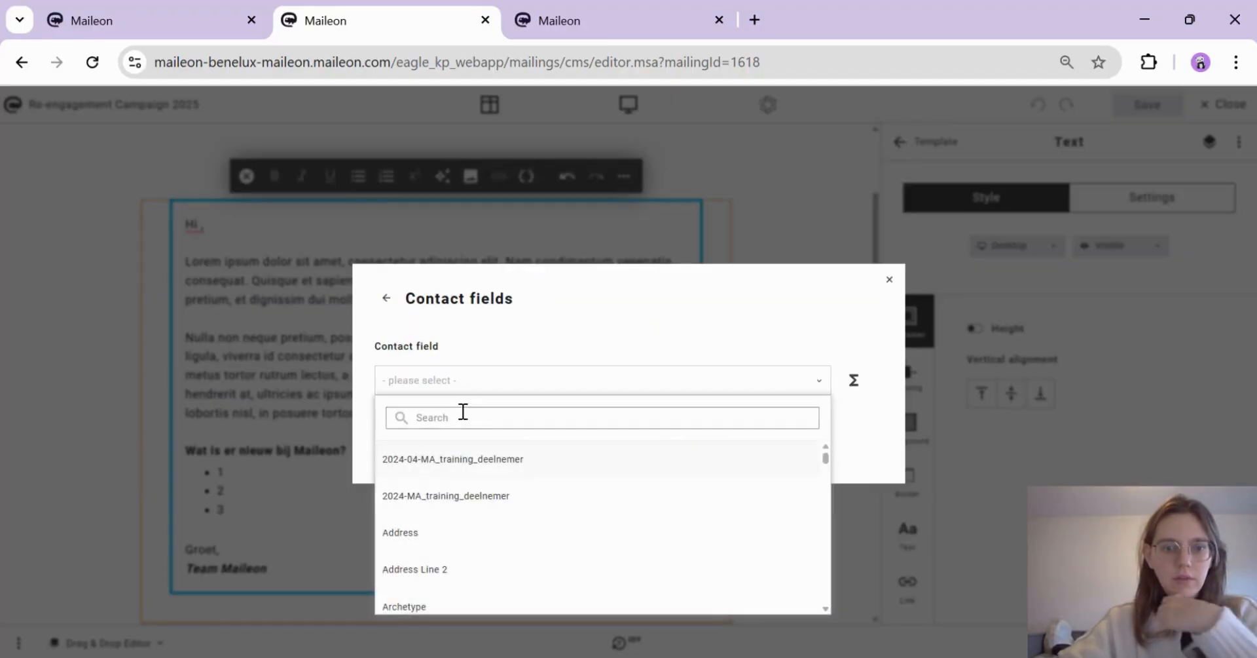
{"action": "type", "text": "first"}
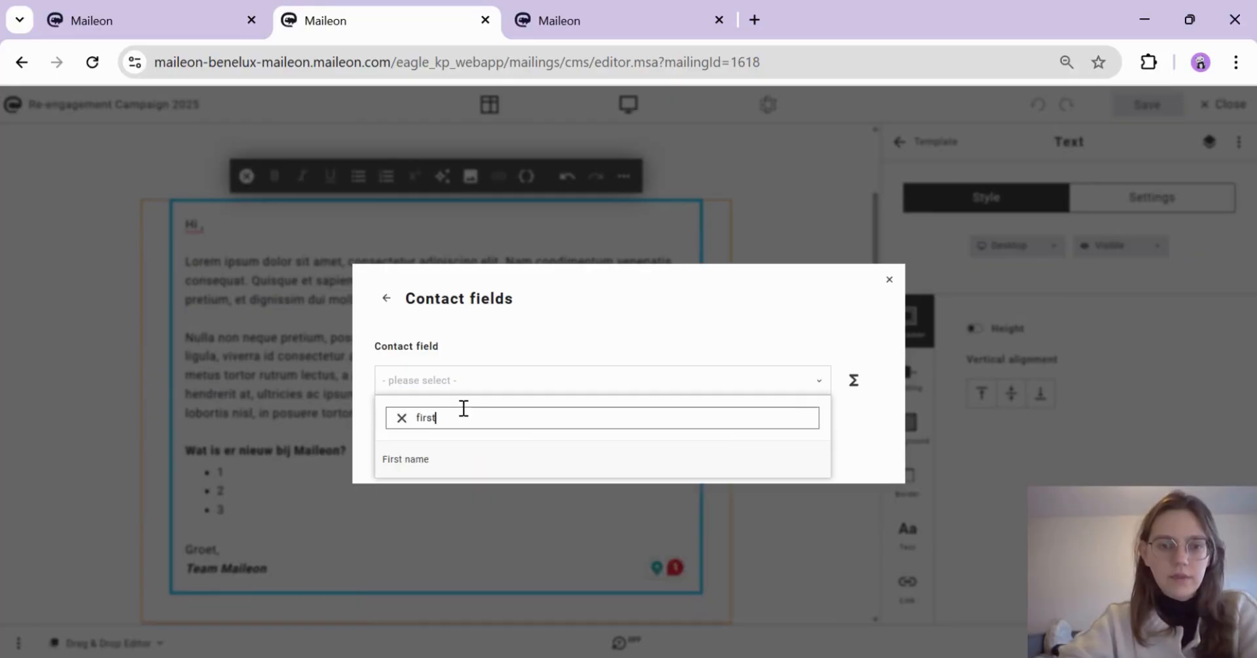
{"action": "left_click", "coordinate": [430, 466]}
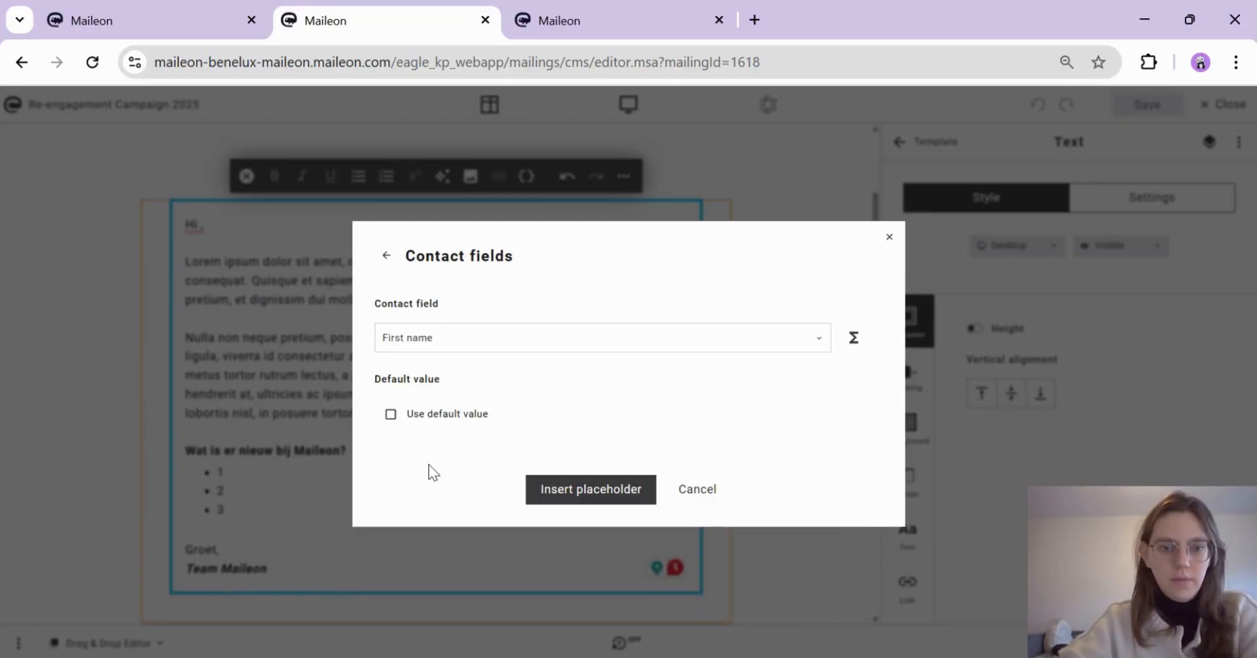
Step: Enable the default value "Reader" for the First name field and insert the placeholder into the greeting
{"action": "left_click", "coordinate": [408, 421]}
{"action": "left_click", "coordinate": [798, 414]}
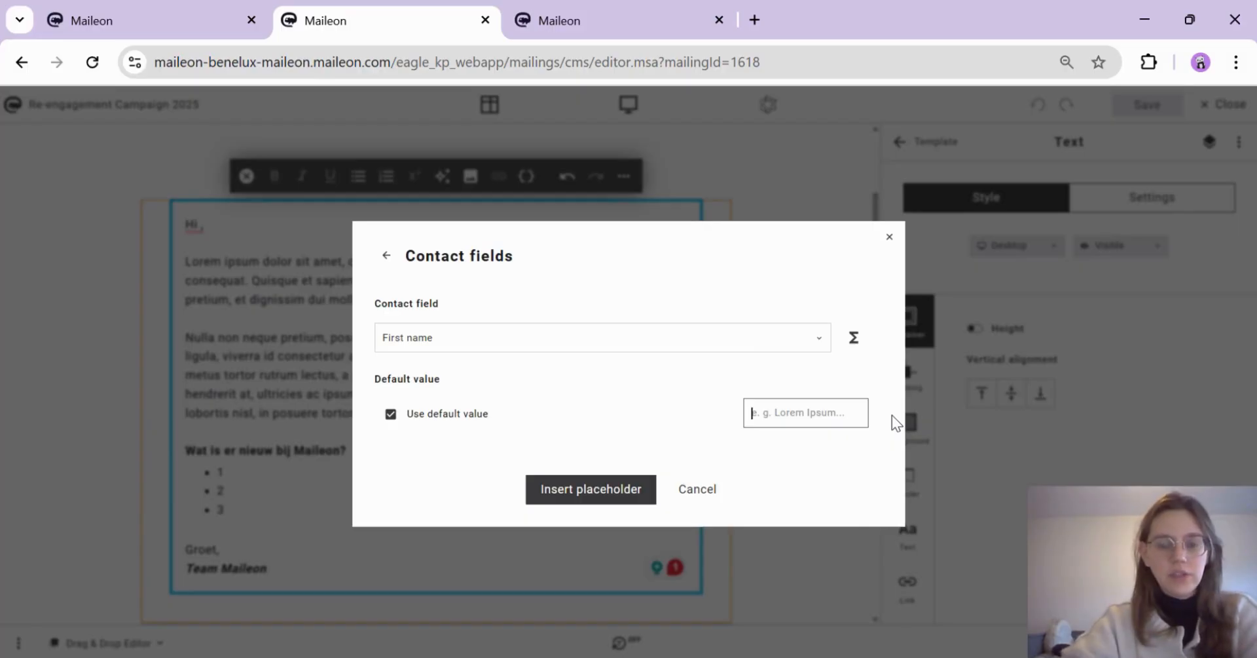
{"action": "type", "text": "Re"}
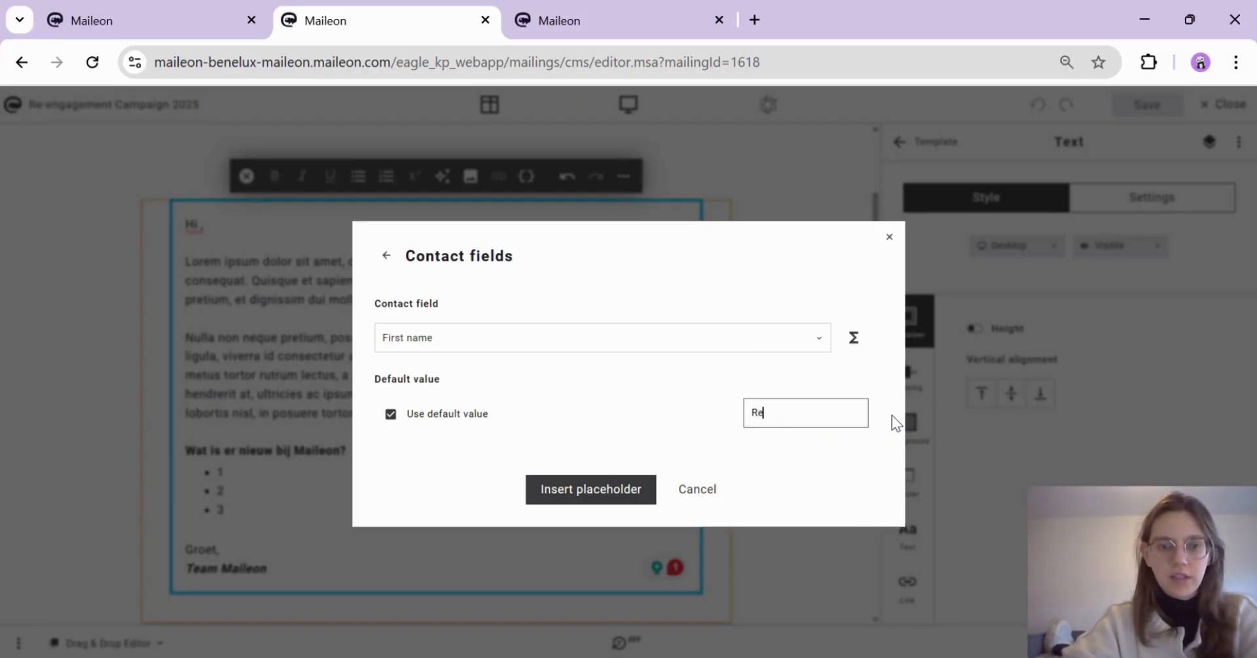
{"action": "type", "text": "ader"}
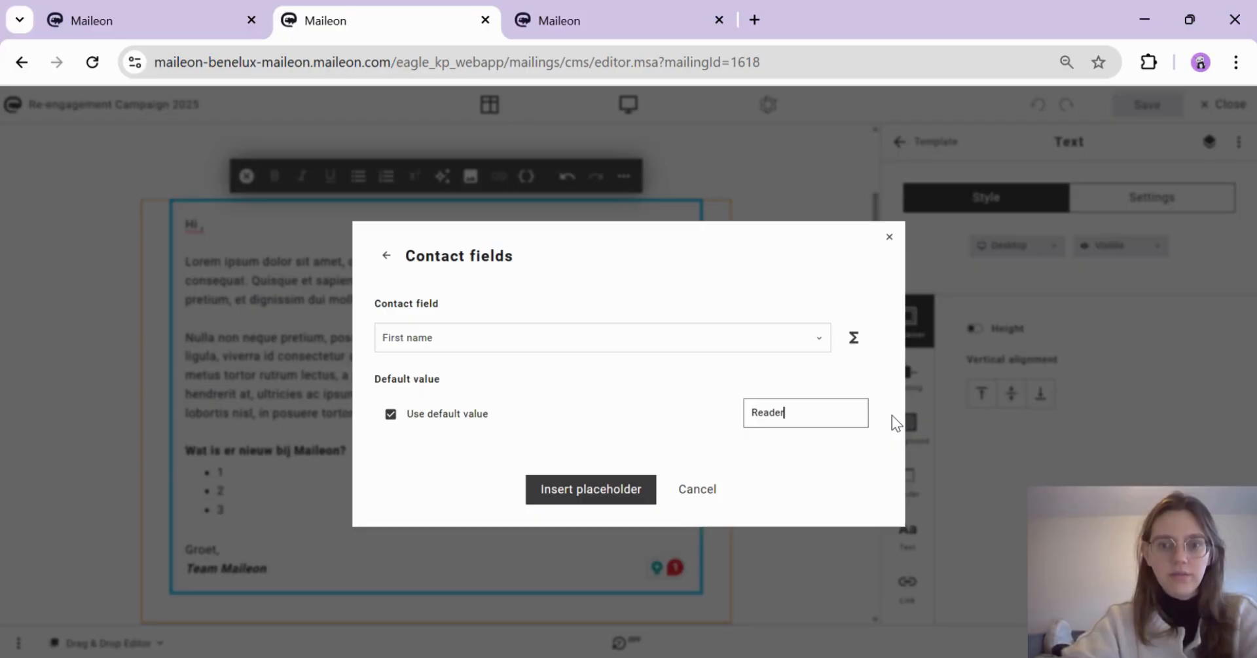
{"action": "left_click", "coordinate": [562, 499]}
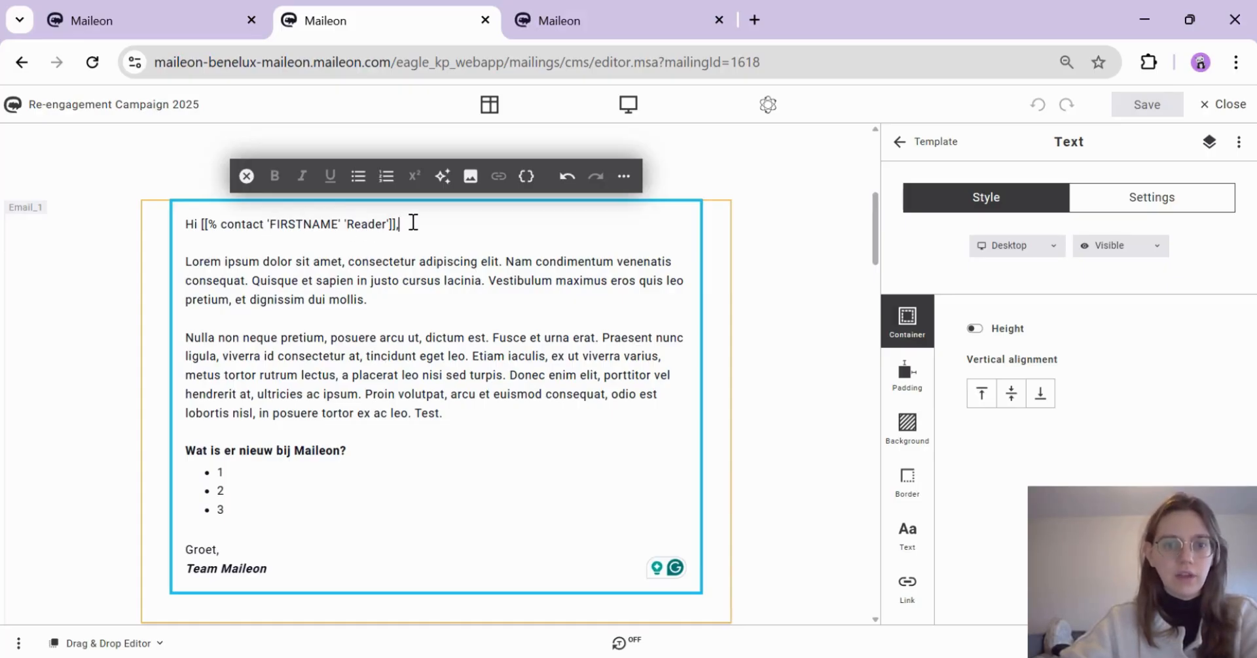
Step: Replace the placeholder paragraphs and bullet list with the intro from "We’ve been quietly building, improving and growing." to "(and honestly, more fun):"
{"action": "scroll", "coordinate": [305, 342], "scroll_direction": "up", "scroll_amount": 2}
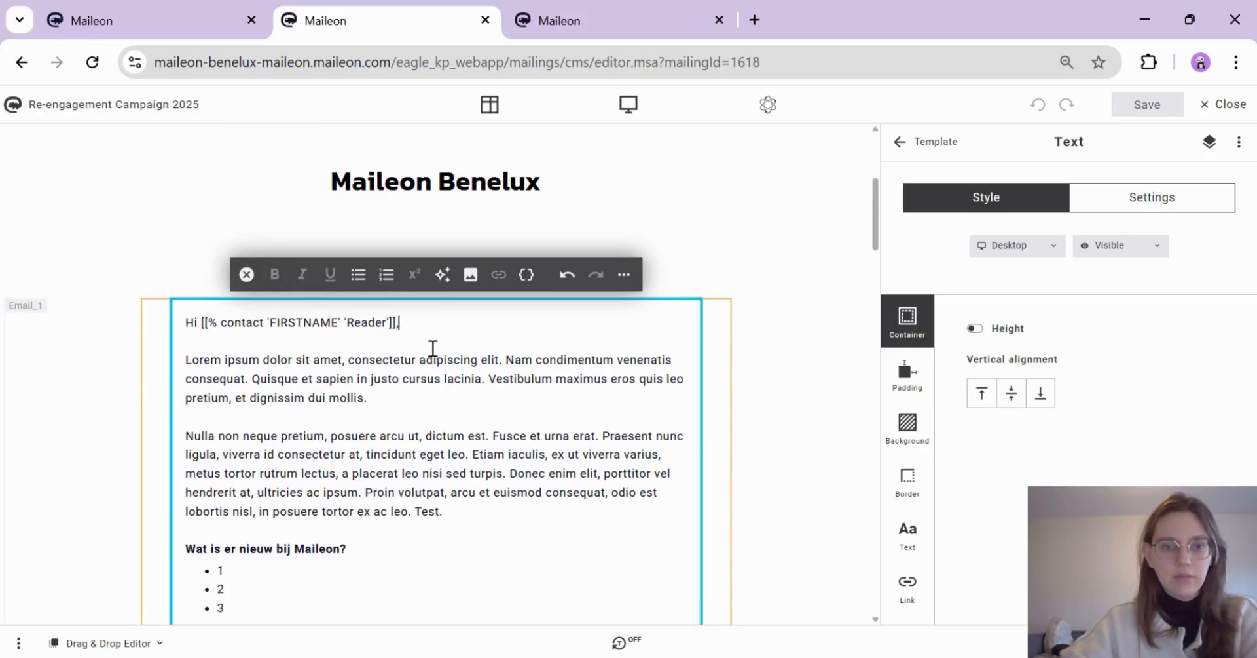
{"action": "scroll", "coordinate": [286, 393], "scroll_direction": "down", "scroll_amount": 2}
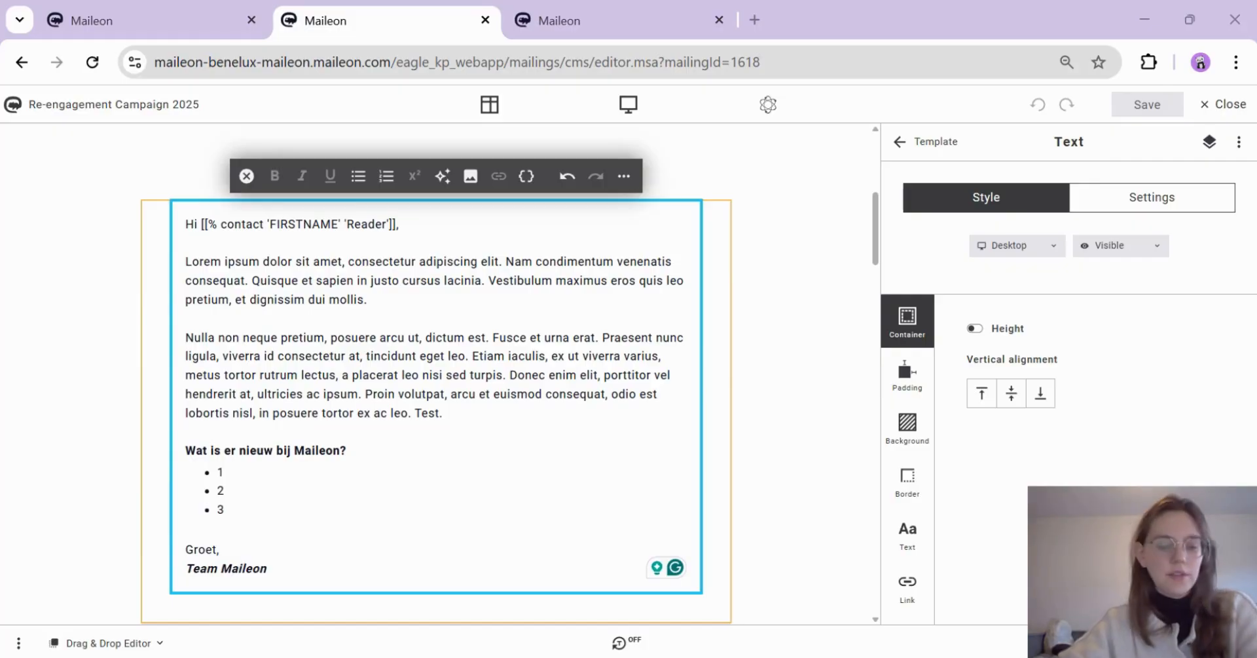
{"action": "left_click_drag", "start_coordinate": [275, 517], "coordinate": [178, 263]}
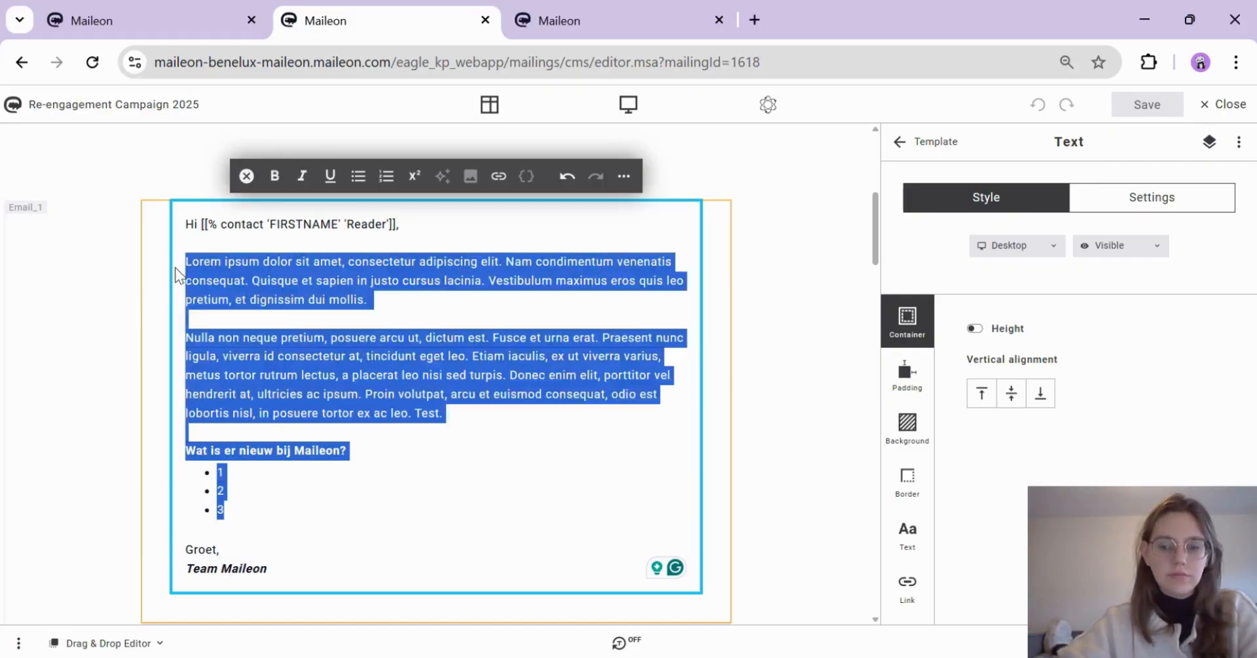
{"action": "type", "text": "We’ve been quietly building, improving and growing. Time for a quick catch-up. It’s been a while since you opened one of our emails, so we’ll keep this short. Over the past months, we’ve added a few things to make email marketing with Maileon easier (and honestly, more fun):"}
{"action": "left_click", "coordinate": [328, 362]}
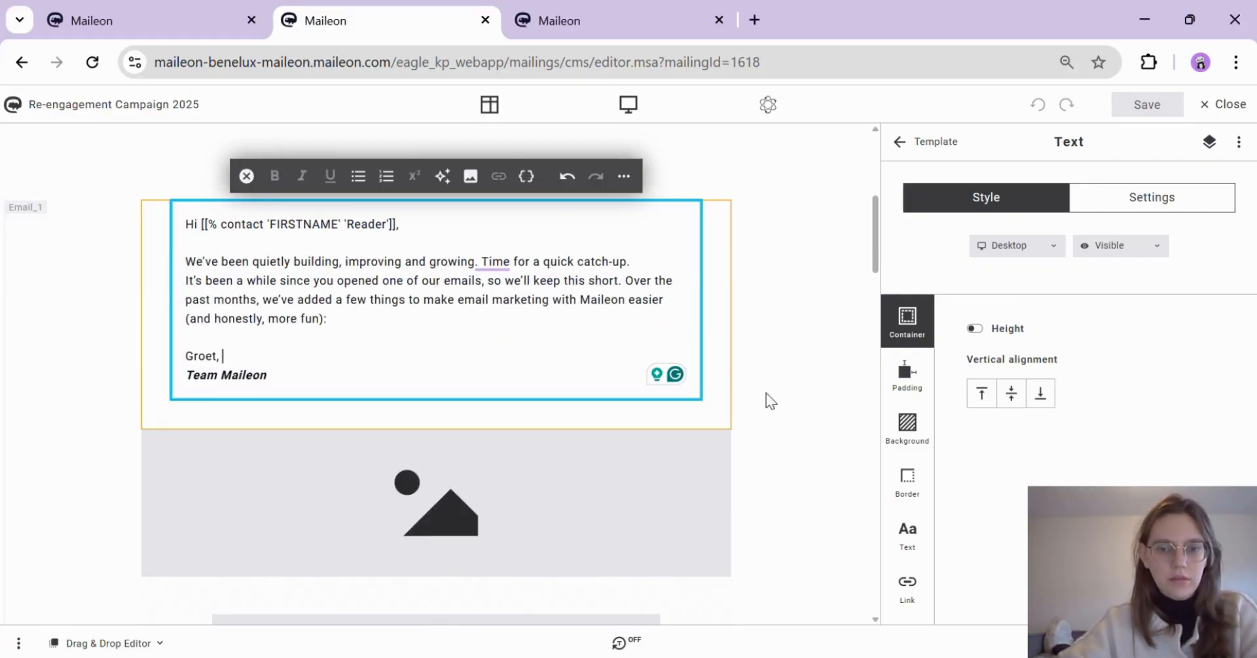
Step: Duplicate the email's text block and delete the "Groet, Team Maileon" sign-off from the upper copy
{"action": "left_click", "coordinate": [783, 313]}
{"action": "left_click", "coordinate": [478, 177]}
{"action": "scroll", "coordinate": [465, 334], "scroll_direction": "down", "scroll_amount": 1}
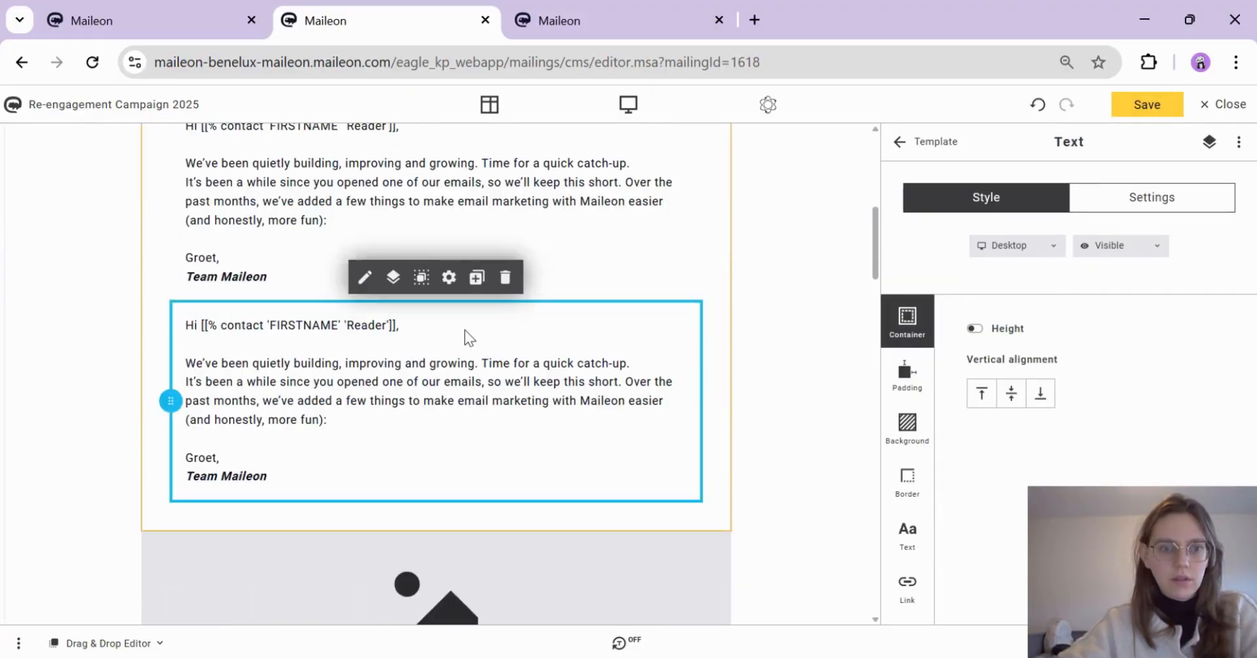
{"action": "double_click", "coordinate": [312, 255]}
{"action": "left_click_drag", "start_coordinate": [293, 286], "coordinate": [174, 254]}
{"action": "key", "text": "BackSpace"}
{"action": "left_click", "coordinate": [174, 255]}
Step: Replace the lower copy's greeting, intro and "Groet," with the "If this doesn’t sound interesting anymore, no worries" paragraph and "Talk soon," above Team Maileon
{"action": "left_click_drag", "start_coordinate": [327, 367], "coordinate": [187, 274]}
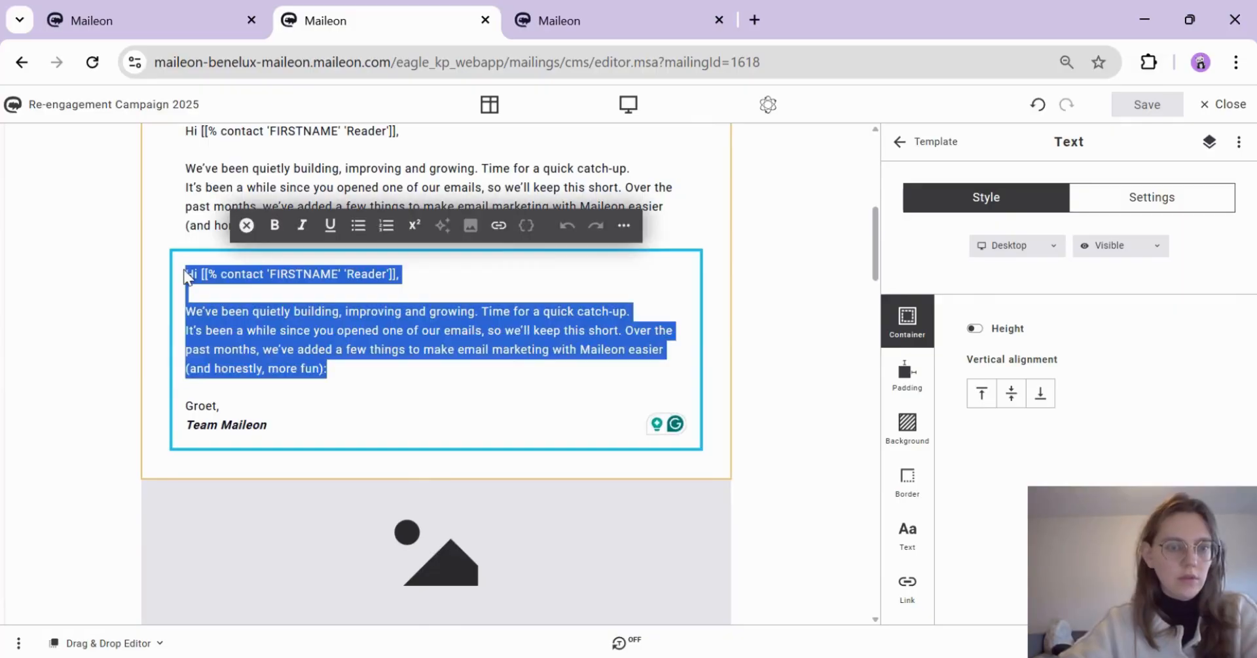
{"action": "key", "text": "BackSpace"}
{"action": "key", "text": "alt+Tab"}
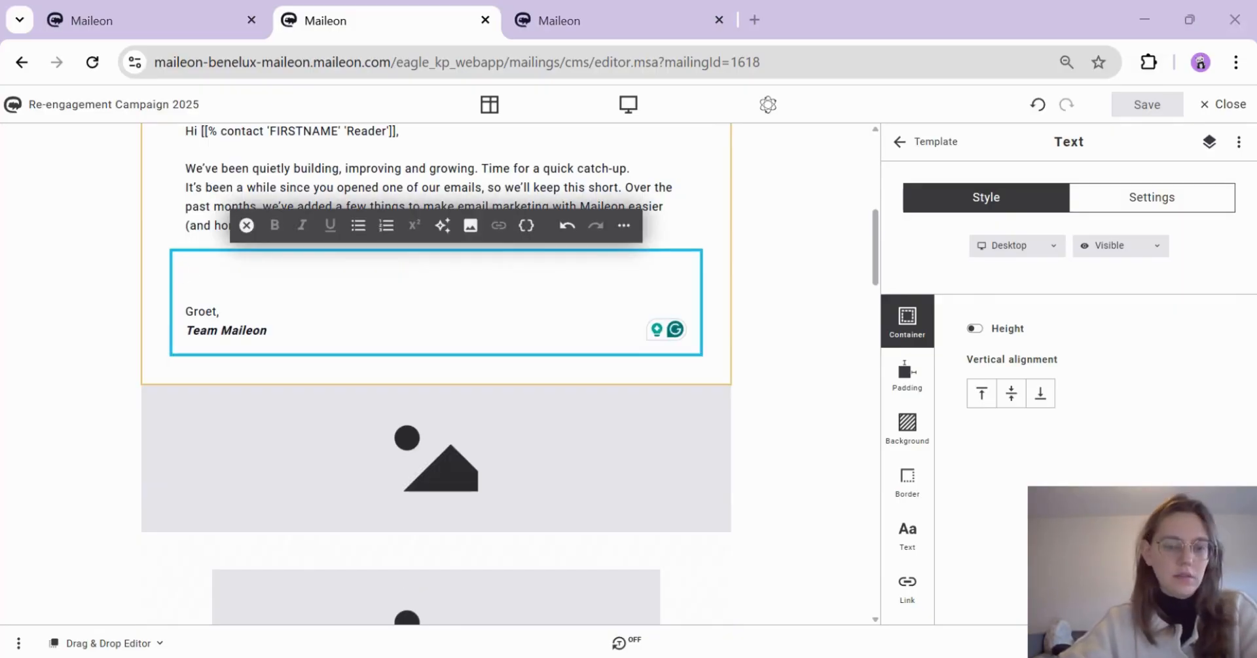
{"action": "key", "text": "alt+Tab"}
{"action": "type", "text": "If this doesn’t sound interesting anymore, no worries. Just ignore this email or update your preferences at the bottom of this message. Talk soon,"}
{"action": "left_click_drag", "start_coordinate": [256, 344], "coordinate": [186, 339]}
{"action": "key", "text": "BackSpace"}
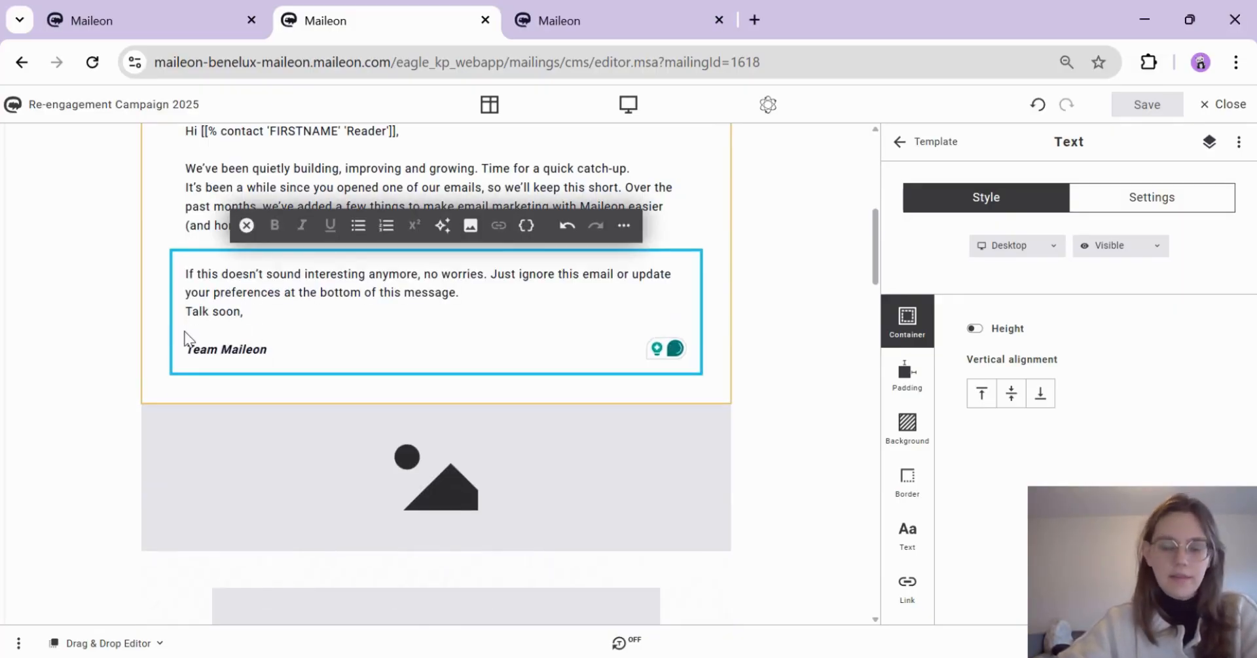
{"action": "key", "text": "BackSpace"}
Step: Delete the surplus content blocks, including the video block, between the first featured content block and the rating section
{"action": "left_click", "coordinate": [615, 380]}
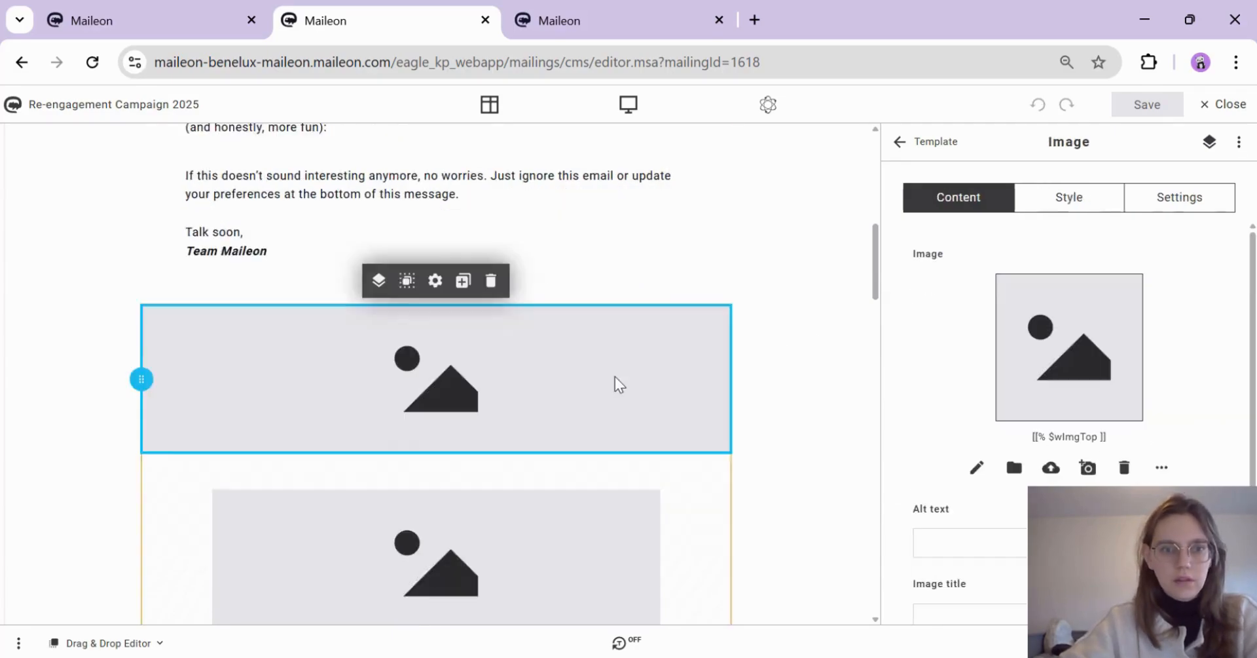
{"action": "scroll", "coordinate": [612, 373], "scroll_direction": "down", "scroll_amount": 12}
{"action": "left_click", "coordinate": [464, 464]}
{"action": "left_click", "coordinate": [405, 405]}
{"action": "scroll", "coordinate": [578, 411], "scroll_direction": "down", "scroll_amount": 5}
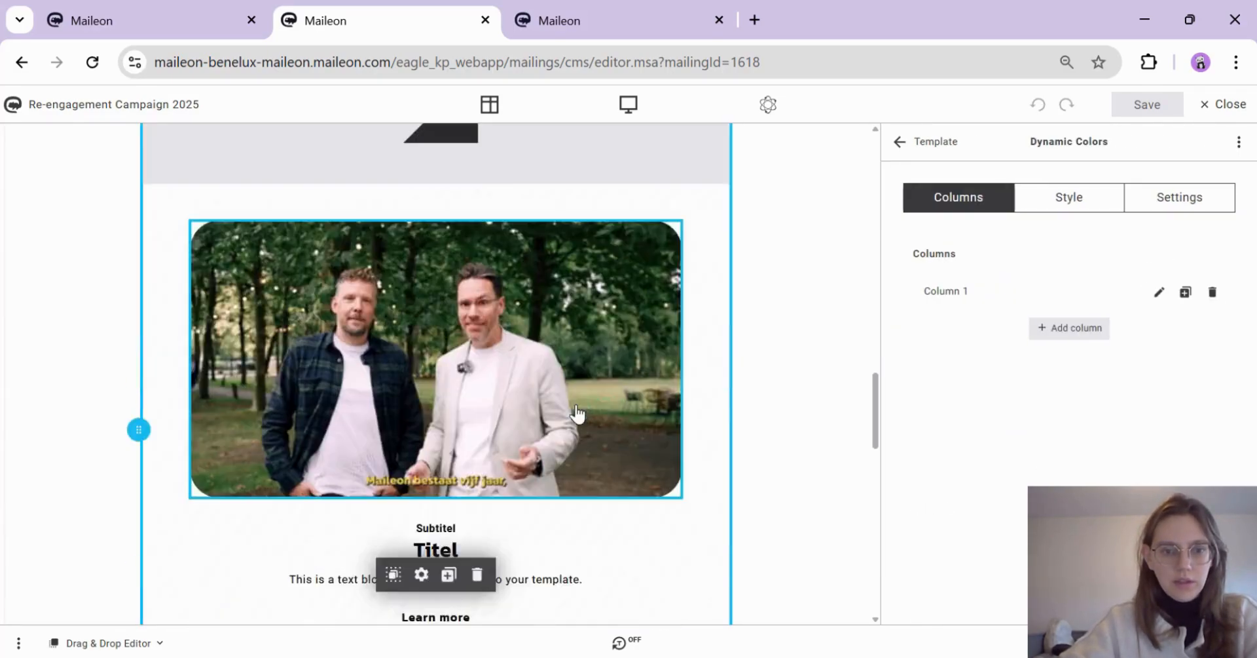
{"action": "scroll", "coordinate": [578, 412], "scroll_direction": "up", "scroll_amount": 5}
{"action": "left_click", "coordinate": [476, 406]}
{"action": "left_click", "coordinate": [244, 404]}
{"action": "left_click", "coordinate": [477, 376]}
{"action": "scroll", "coordinate": [561, 367], "scroll_direction": "down", "scroll_amount": 3}
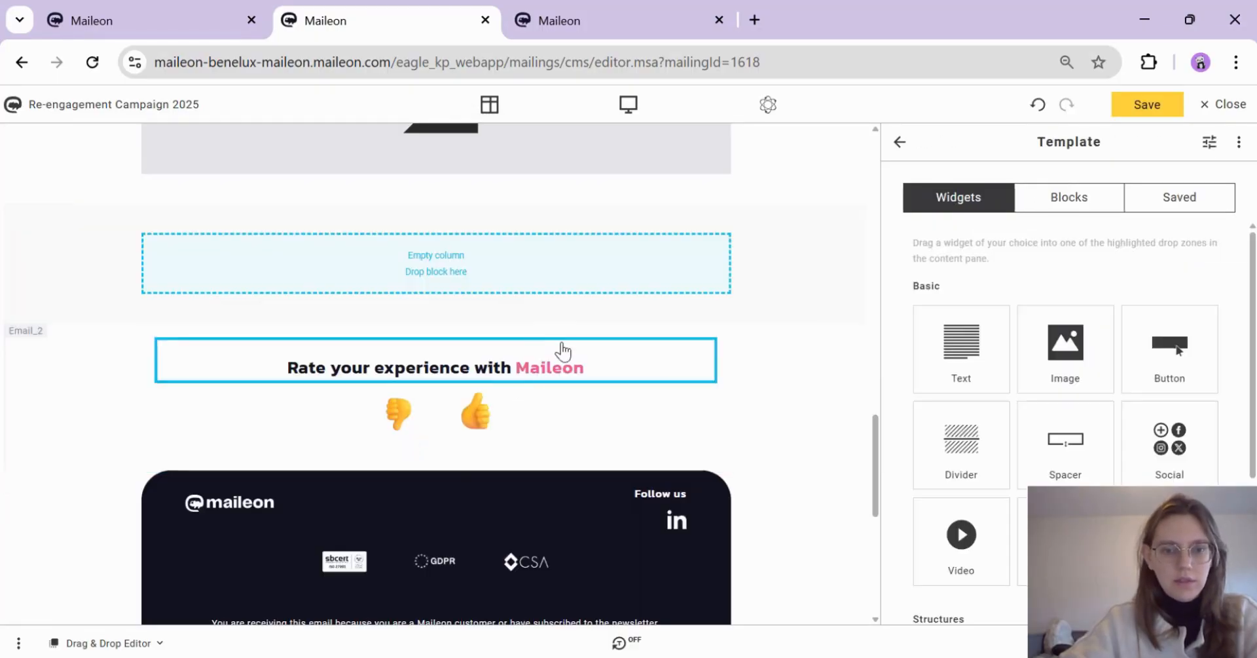
Step: Delete the "Rate your experience with Maileon" block and move the spacer into the emptied column above the footer
{"action": "left_click", "coordinate": [556, 344]}
{"action": "left_click", "coordinate": [477, 298]}
{"action": "left_click", "coordinate": [196, 190]}
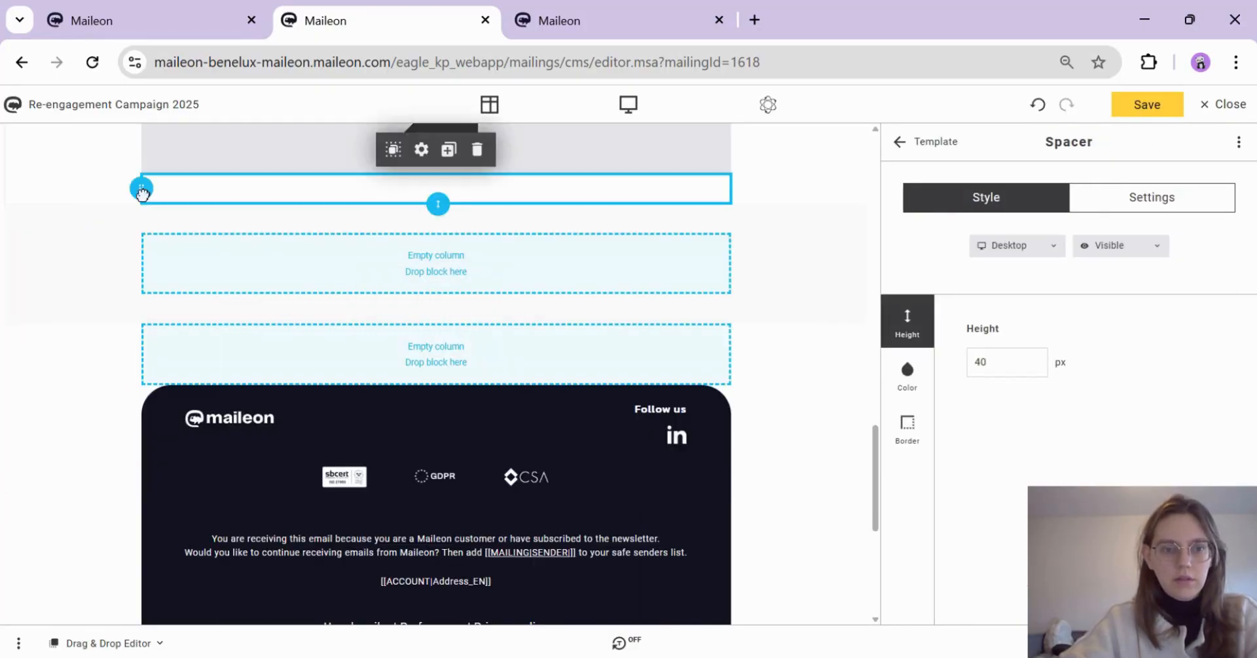
{"action": "left_click_drag", "start_coordinate": [142, 188], "coordinate": [196, 347]}
{"action": "left_click", "coordinate": [170, 291]}
Step: Move the featured content block with its images, subtitle and title into the empty column of the Email_Focus section
{"action": "scroll", "coordinate": [421, 266], "scroll_direction": "up", "scroll_amount": 9}
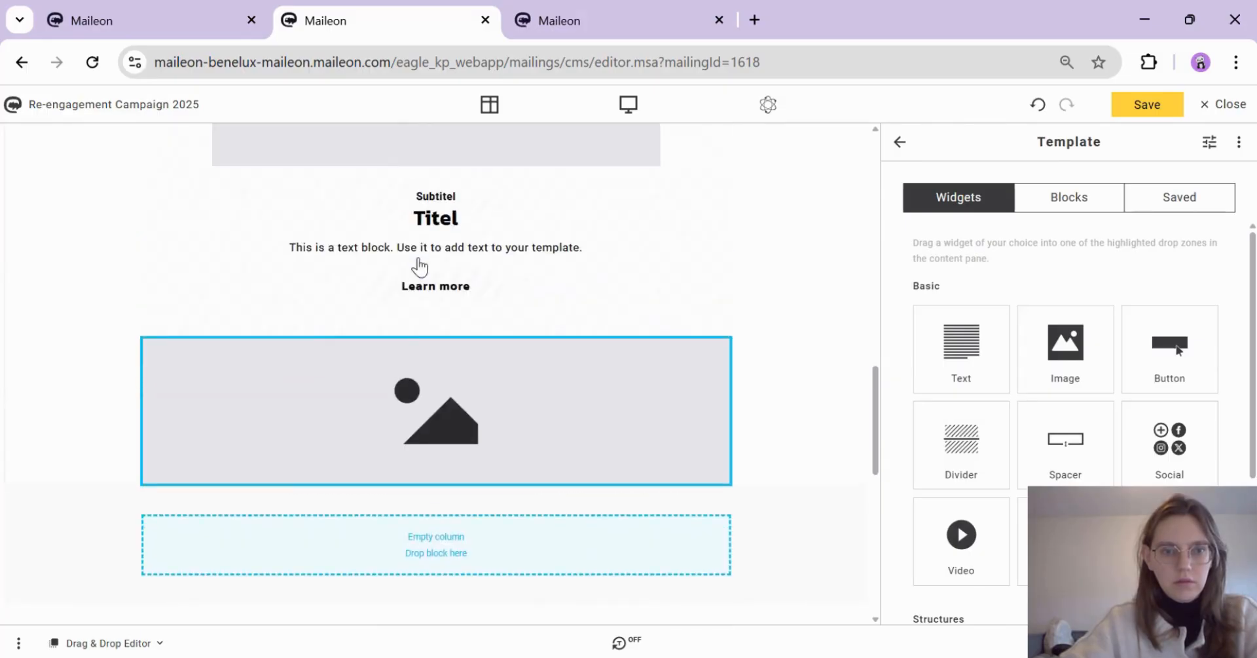
{"action": "scroll", "coordinate": [387, 292], "scroll_direction": "down", "scroll_amount": 3}
{"action": "left_click", "coordinate": [138, 260]}
{"action": "left_click_drag", "start_coordinate": [139, 259], "coordinate": [264, 290]}
{"action": "scroll", "coordinate": [288, 321], "scroll_direction": "up", "scroll_amount": 4}
{"action": "scroll", "coordinate": [264, 289], "scroll_direction": "down", "scroll_amount": 6}
{"action": "left_click", "coordinate": [742, 366]}
{"action": "scroll", "coordinate": [740, 362], "scroll_direction": "up", "scroll_amount": 10}
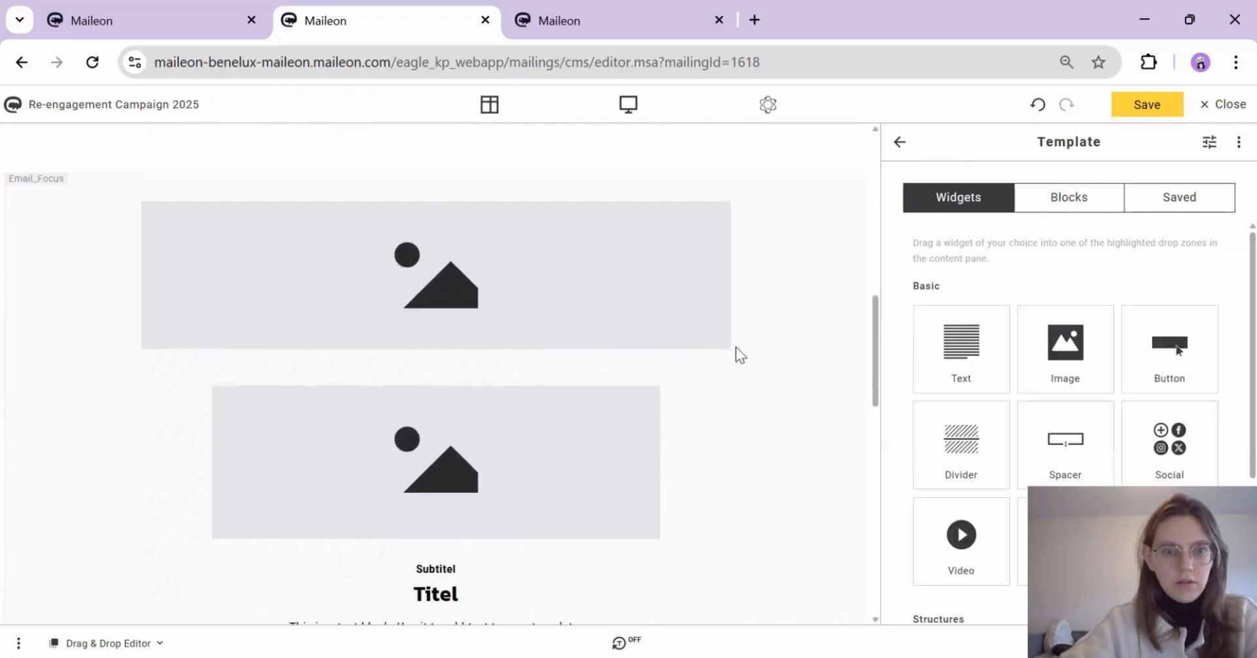
Step: Examine the email's layout and personalised greeting in the HTML preview, and return to the editor
{"action": "left_click", "coordinate": [629, 104]}
{"action": "left_click", "coordinate": [525, 246]}
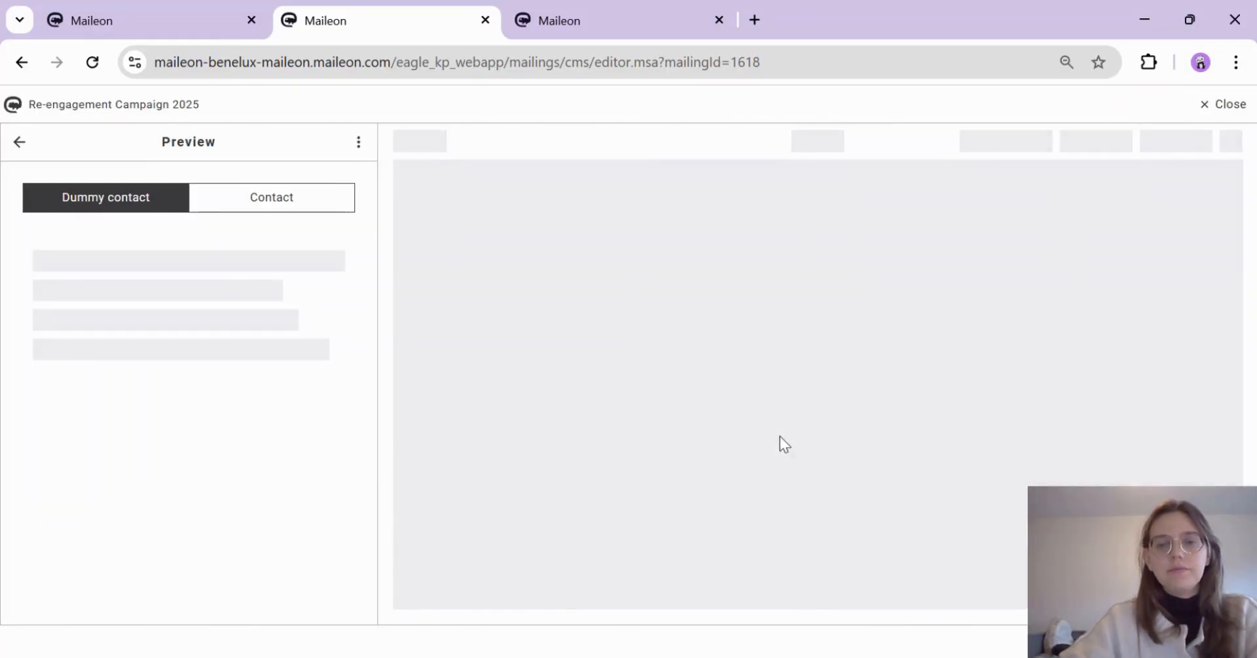
{"action": "scroll", "coordinate": [780, 440], "scroll_direction": "down", "scroll_amount": 10}
{"action": "scroll", "coordinate": [842, 508], "scroll_direction": "up", "scroll_amount": 4}
{"action": "scroll", "coordinate": [842, 510], "scroll_direction": "up", "scroll_amount": 4}
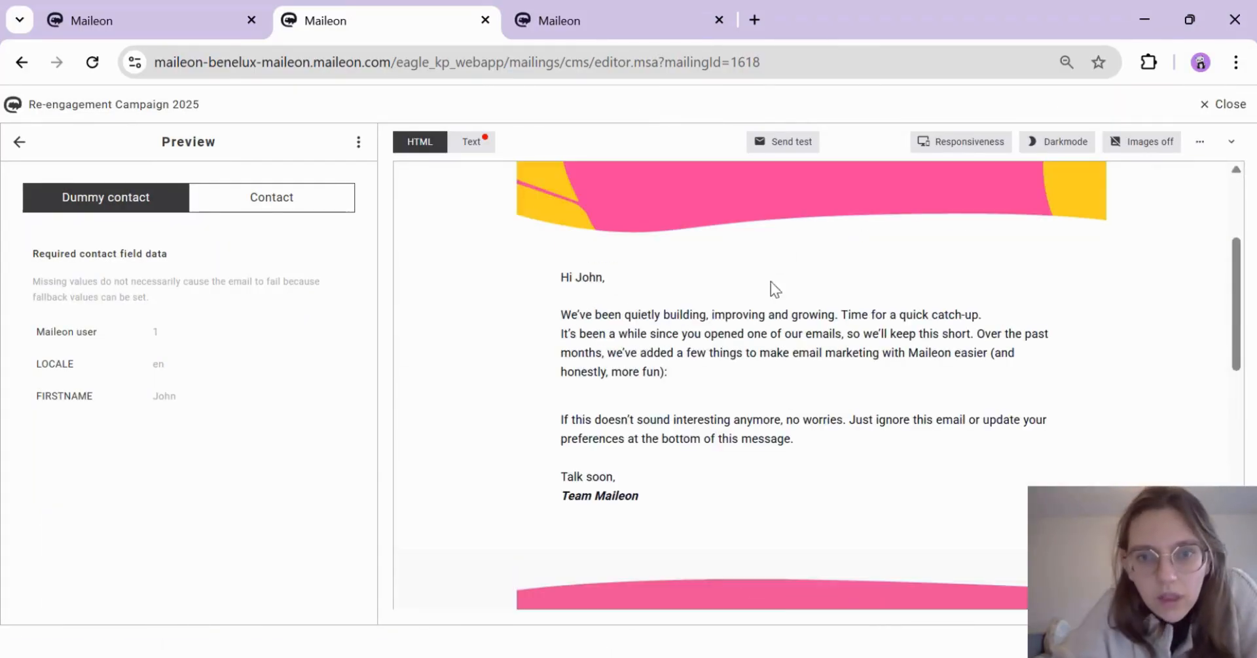
{"action": "left_click", "coordinate": [20, 142]}
Step: Move the featured content block out of the Email_Focus section to directly beneath the text row
{"action": "scroll", "coordinate": [632, 448], "scroll_direction": "down", "scroll_amount": 5}
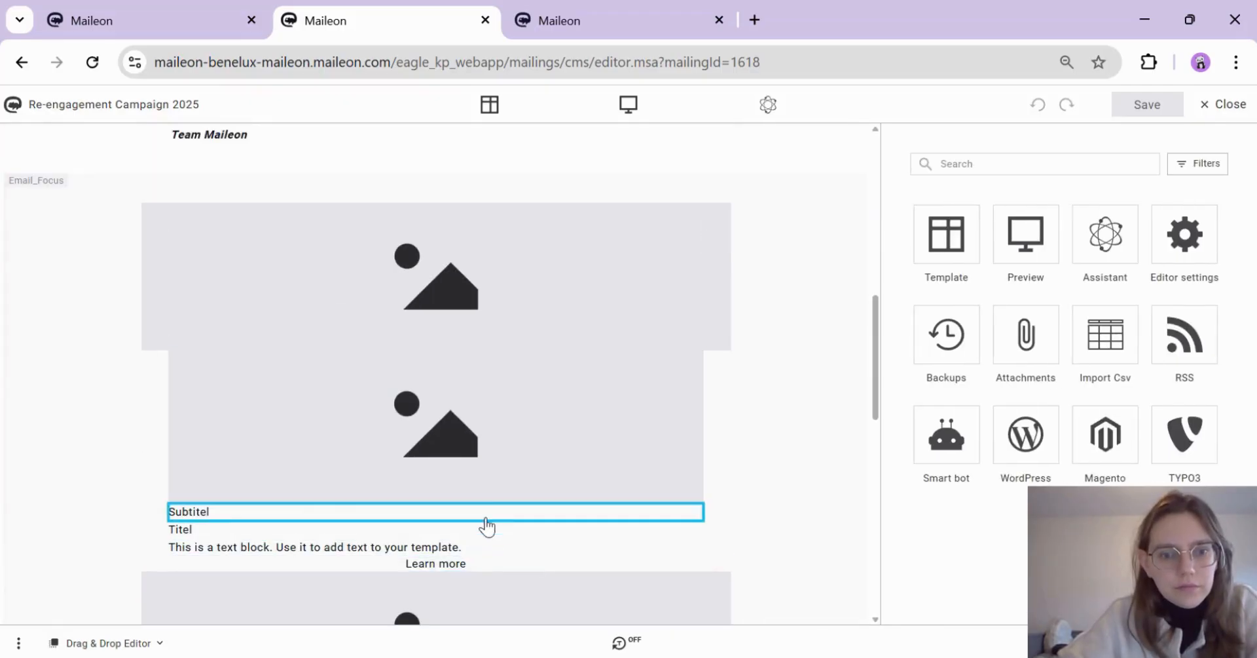
{"action": "left_click", "coordinate": [415, 334]}
{"action": "left_click", "coordinate": [410, 327]}
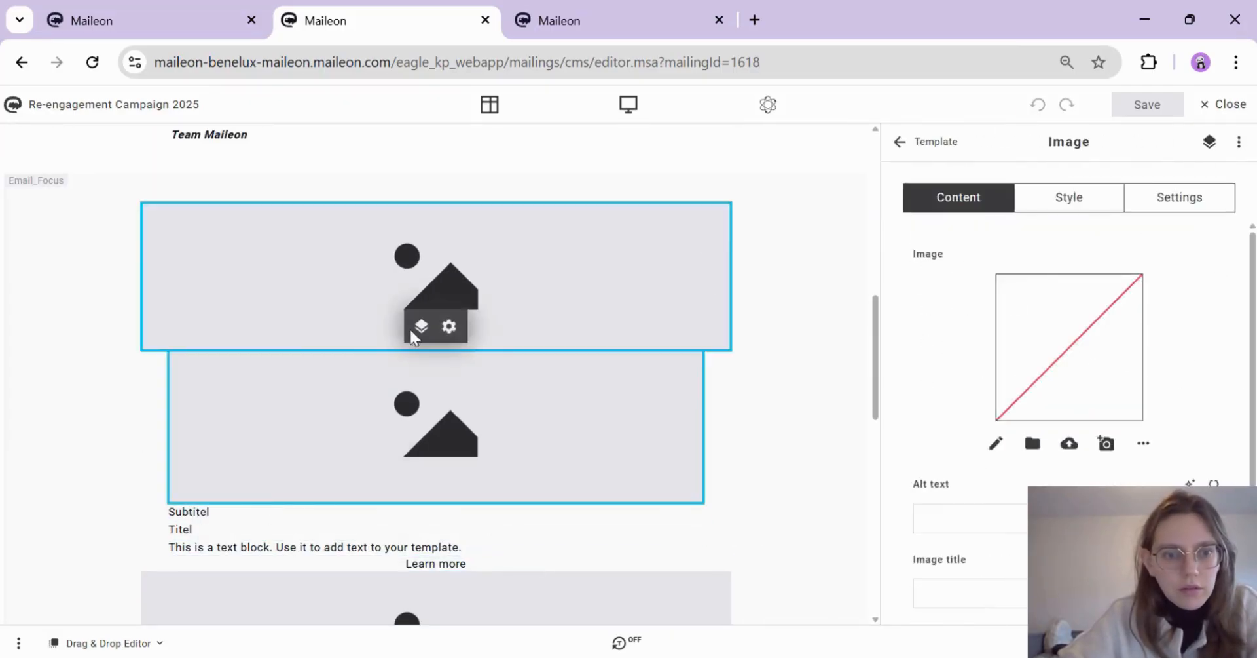
{"action": "left_click", "coordinate": [161, 356]}
{"action": "left_click_drag", "start_coordinate": [138, 464], "coordinate": [245, 315]}
{"action": "scroll", "coordinate": [284, 429], "scroll_direction": "down", "scroll_amount": 5}
{"action": "scroll", "coordinate": [267, 199], "scroll_direction": "up", "scroll_amount": 5}
{"action": "left_click", "coordinate": [266, 199]}
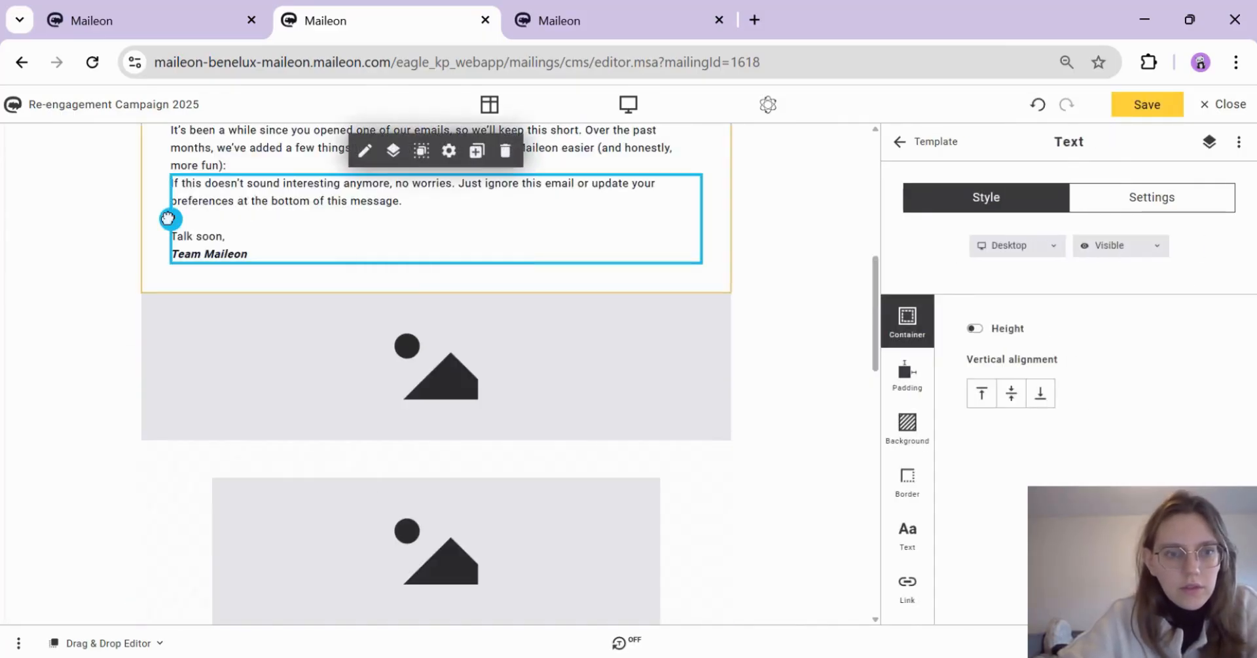
{"action": "left_click", "coordinate": [476, 151]}
{"action": "left_click", "coordinate": [505, 244]}
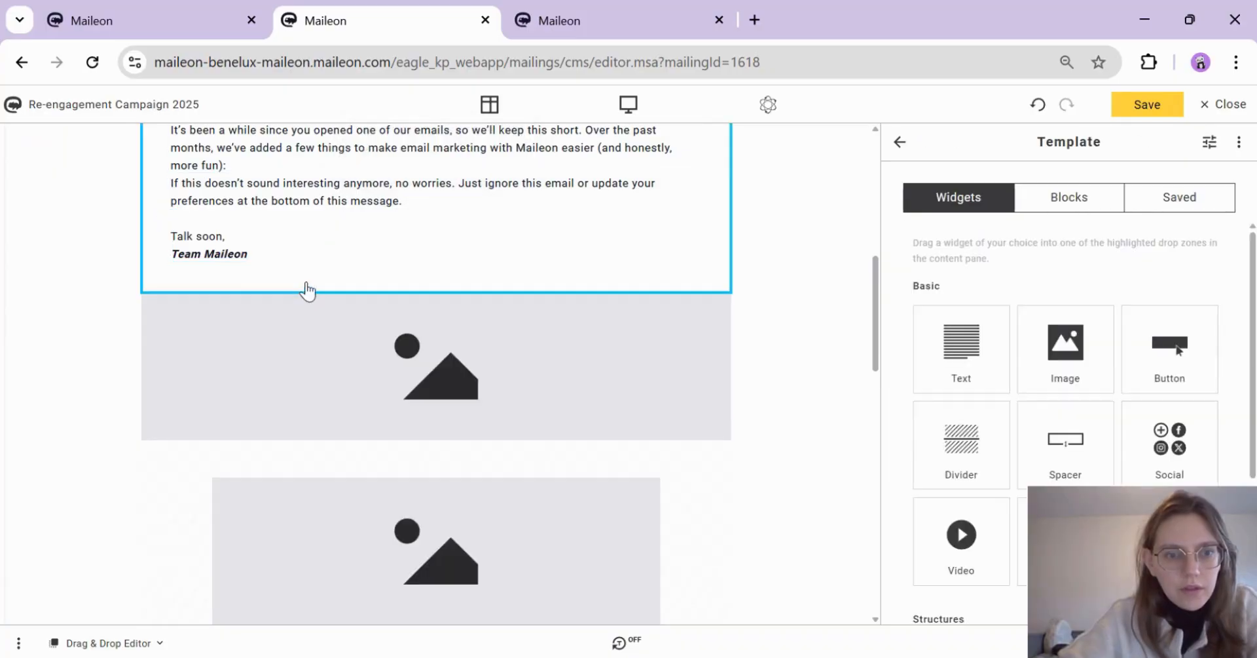
Step: Duplicate the whole text row, move the copy into the Email_Focus section below the content block, and save
{"action": "scroll", "coordinate": [309, 289], "scroll_direction": "up", "scroll_amount": 3}
{"action": "left_click", "coordinate": [353, 393]}
{"action": "left_click", "coordinate": [394, 344]}
{"action": "left_click", "coordinate": [449, 341]}
{"action": "scroll", "coordinate": [356, 387], "scroll_direction": "down", "scroll_amount": 6}
{"action": "left_click_drag", "start_coordinate": [138, 344], "coordinate": [296, 440]}
{"action": "scroll", "coordinate": [348, 480], "scroll_direction": "down", "scroll_amount": 3}
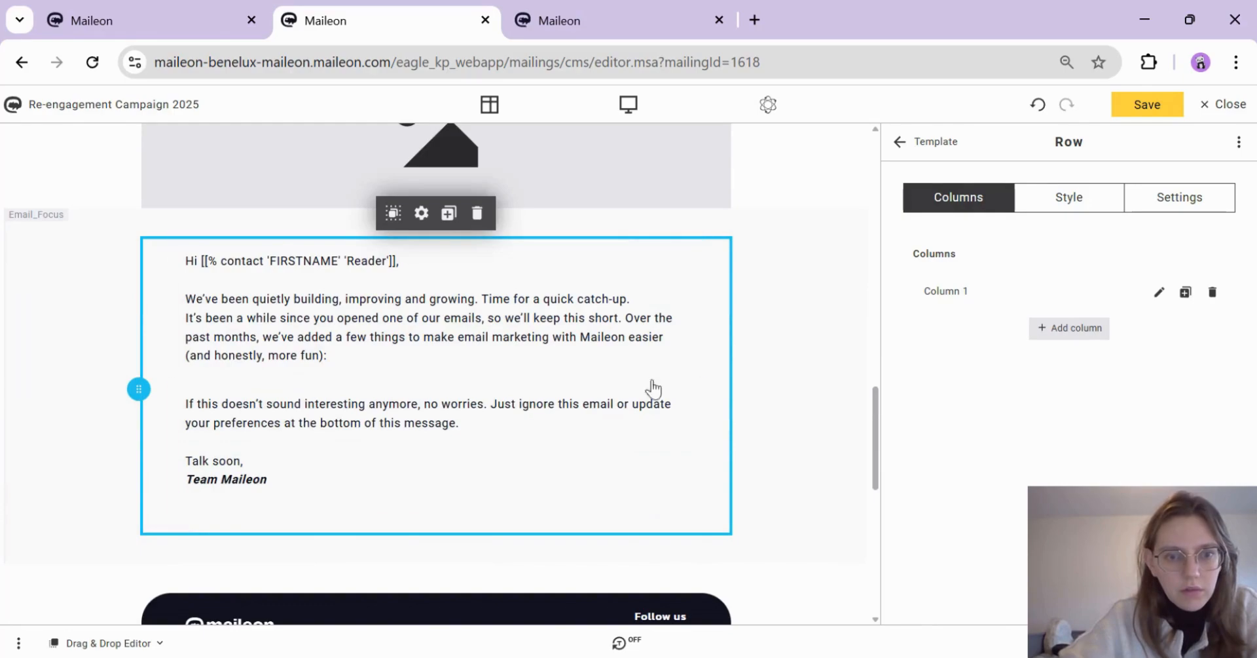
{"action": "left_click", "coordinate": [1147, 105]}
Step: Delete the greeting and intro text block from the text row in the Email_Focus section
{"action": "double_click", "coordinate": [560, 490]}
{"action": "left_click", "coordinate": [216, 262]}
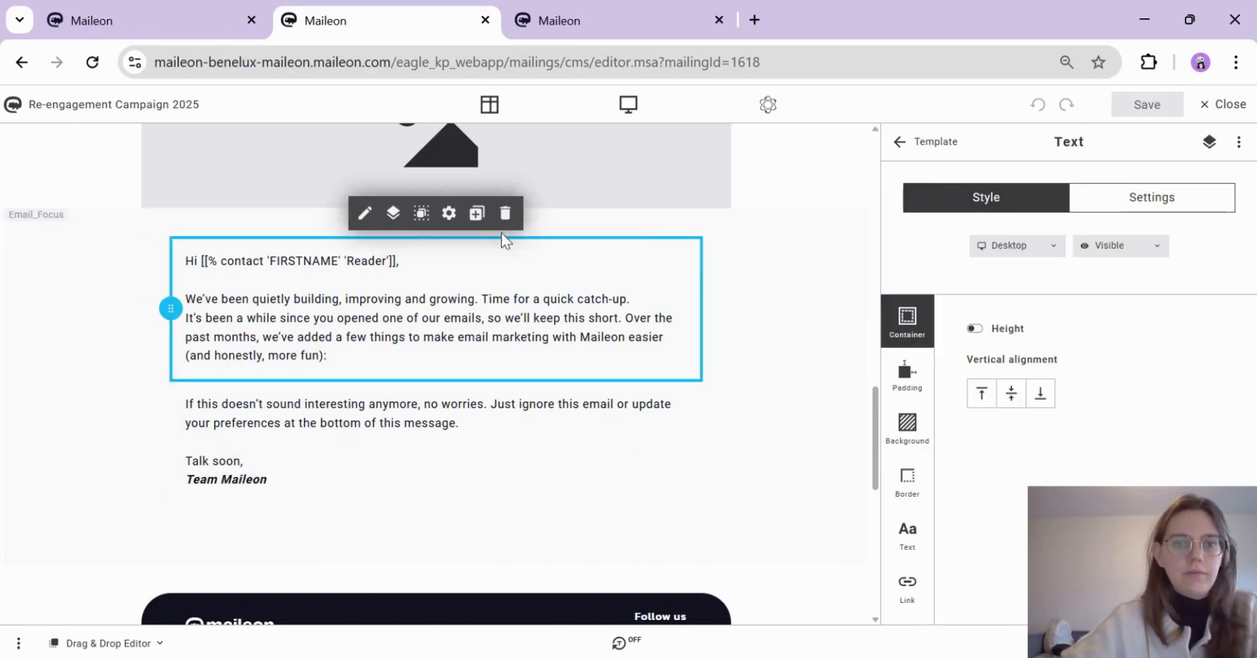
{"action": "left_click", "coordinate": [504, 214]}
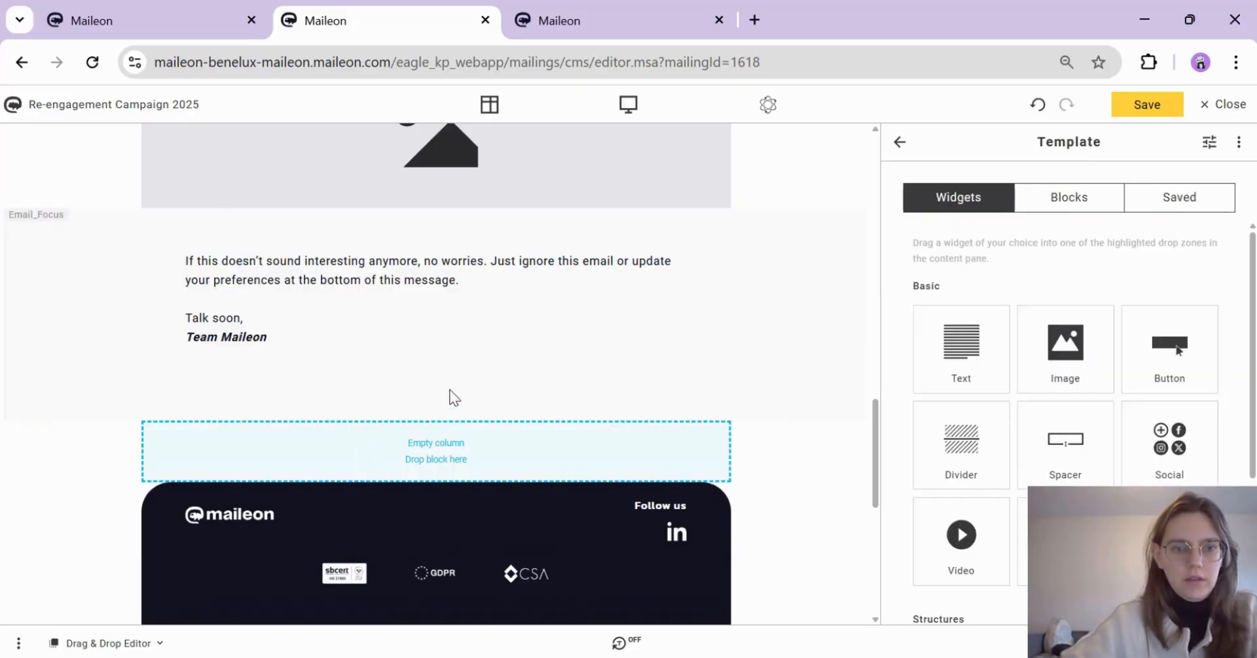
{"action": "left_click", "coordinate": [241, 332]}
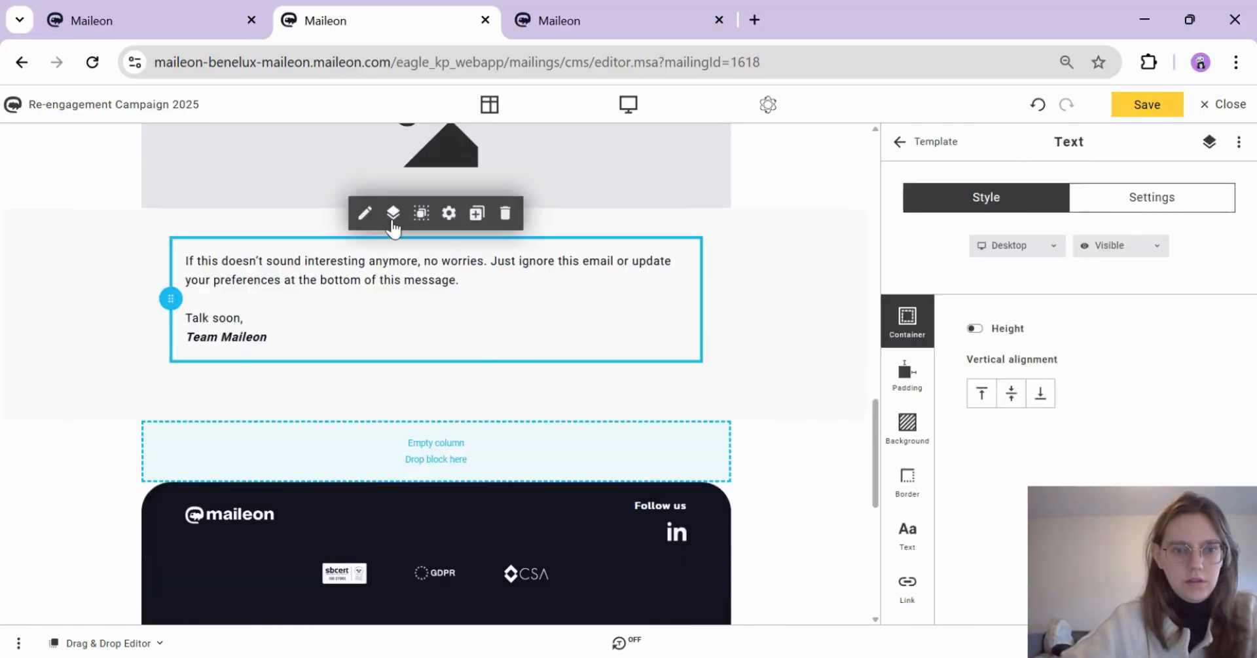
{"action": "left_click", "coordinate": [392, 220]}
{"action": "left_click", "coordinate": [744, 336]}
Step: Delete the closing text block with the "Talk soon" sign-off from the upper text row and save the email
{"action": "scroll", "coordinate": [741, 336], "scroll_direction": "up", "scroll_amount": 12}
{"action": "left_click", "coordinate": [306, 503]}
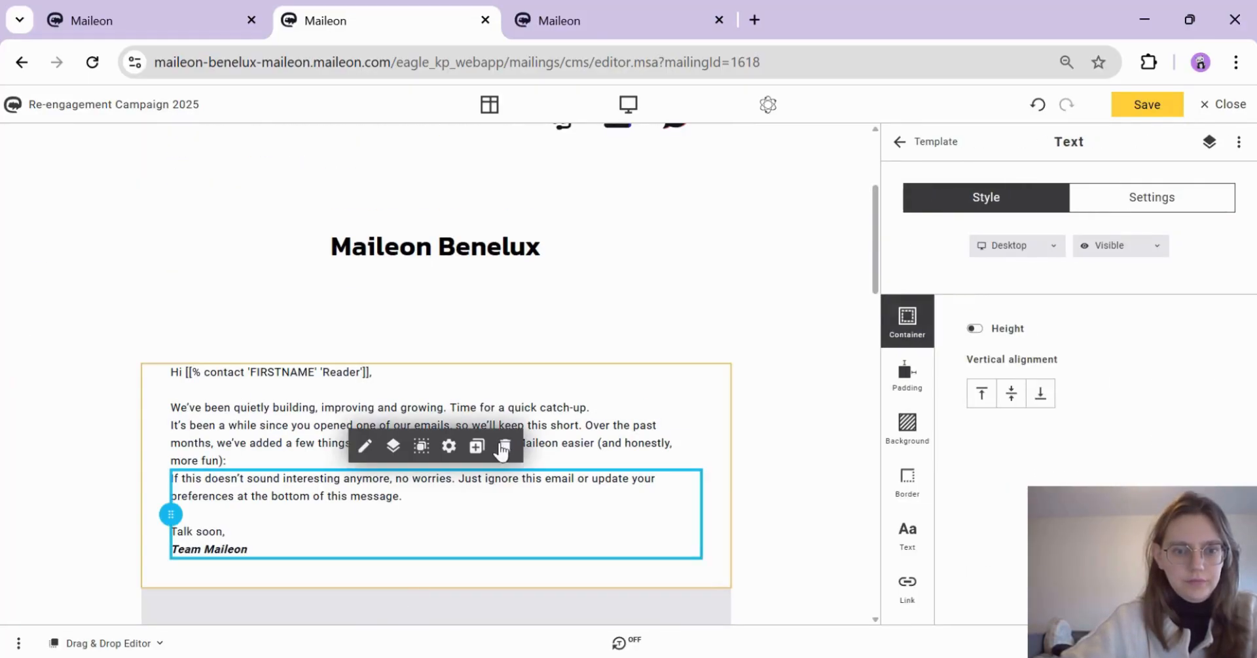
{"action": "left_click", "coordinate": [503, 448]}
{"action": "left_click", "coordinate": [1139, 106]}
Step: Examine the rearranged email in the preview, from the header to the closing text, and return to the editor
{"action": "scroll", "coordinate": [616, 141], "scroll_direction": "up", "scroll_amount": 3}
{"action": "left_click", "coordinate": [628, 105]}
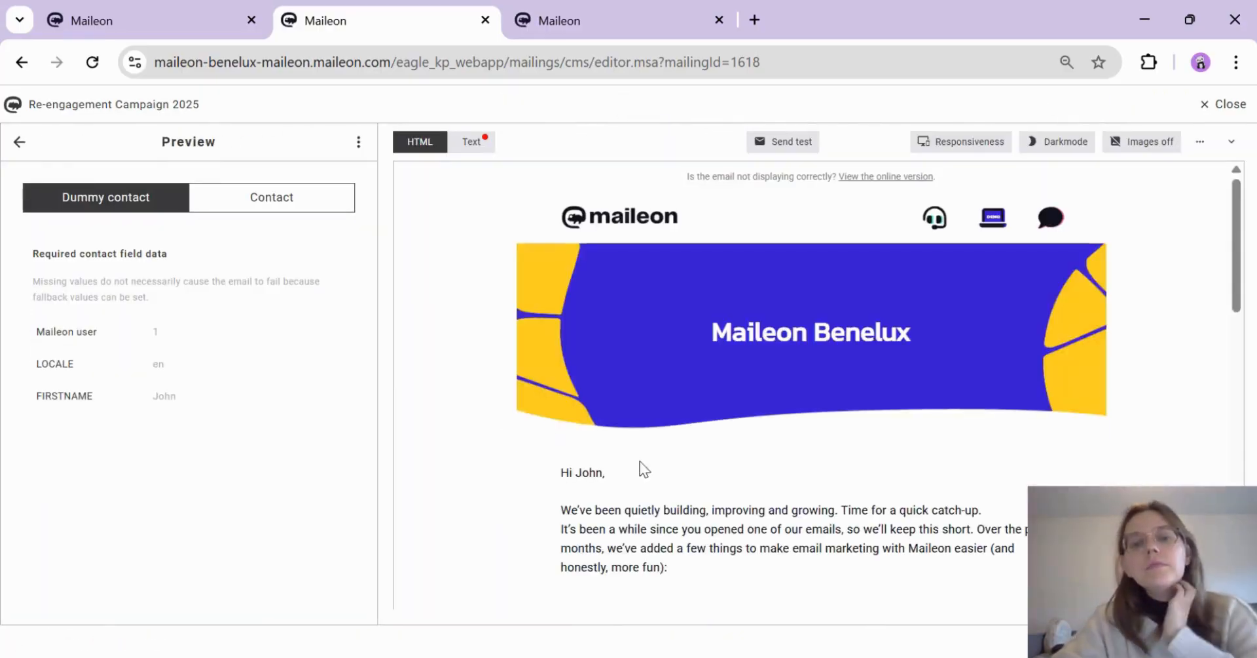
{"action": "scroll", "coordinate": [639, 461], "scroll_direction": "down", "scroll_amount": 8}
{"action": "scroll", "coordinate": [641, 466], "scroll_direction": "up", "scroll_amount": 4}
{"action": "scroll", "coordinate": [641, 466], "scroll_direction": "up", "scroll_amount": 4}
{"action": "left_click", "coordinate": [20, 142]}
Step: Insert a blank line between "Time for a quick catch-up." and "It’s been a while" in the intro text
{"action": "scroll", "coordinate": [578, 451], "scroll_direction": "down", "scroll_amount": 6}
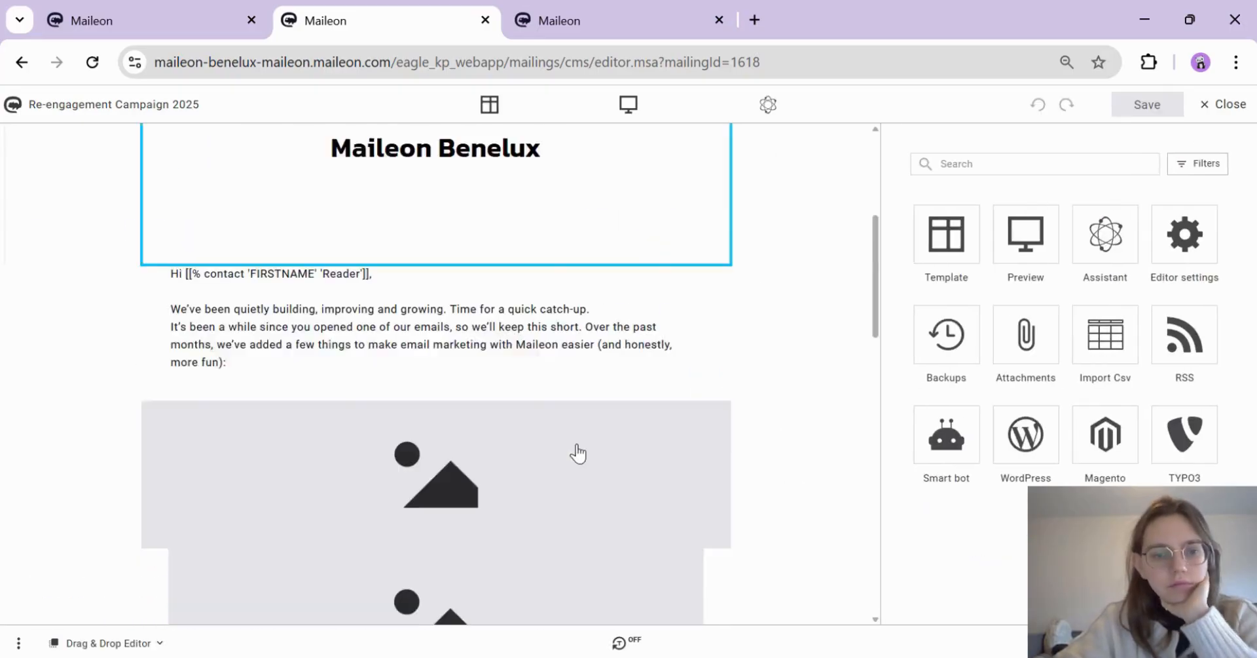
{"action": "left_click", "coordinate": [611, 207]}
{"action": "left_click", "coordinate": [609, 209]}
{"action": "key", "text": "Return"}
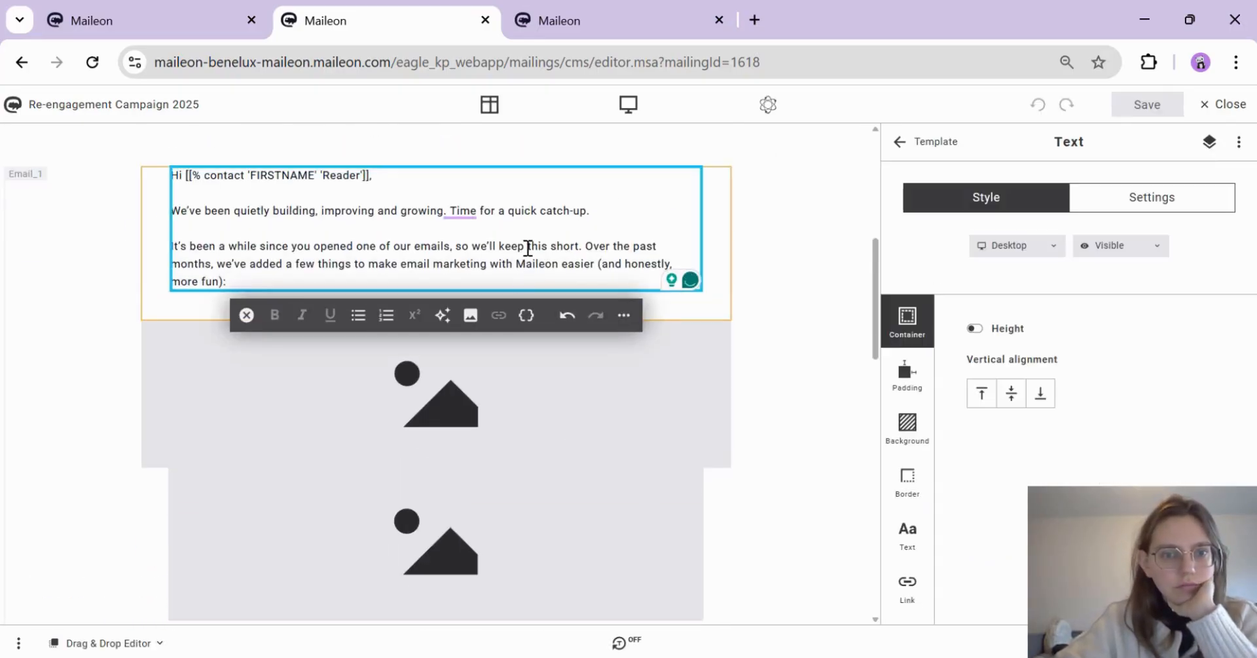
Step: Delete the image row from the content block's horizontal split and select its subtitle text
{"action": "scroll", "coordinate": [452, 399], "scroll_direction": "down", "scroll_amount": 3}
{"action": "left_click", "coordinate": [440, 420]}
{"action": "left_click", "coordinate": [464, 455]}
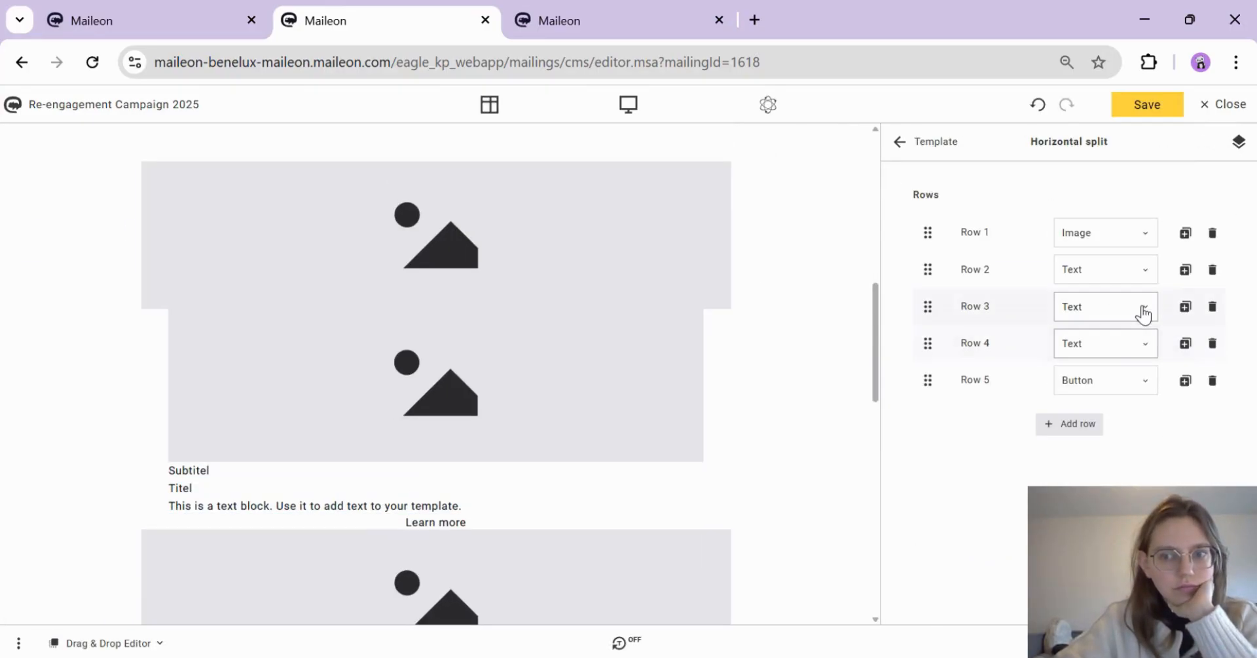
{"action": "left_click", "coordinate": [1212, 232]}
{"action": "left_click", "coordinate": [598, 348]}
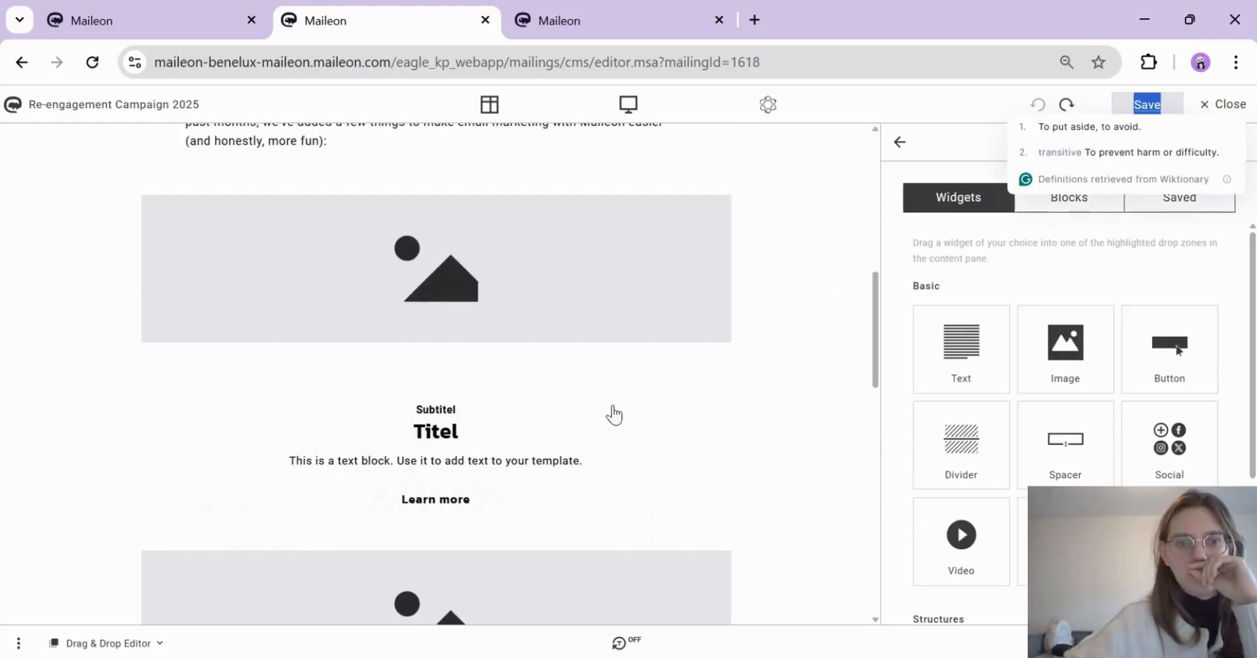
{"action": "left_click", "coordinate": [514, 386]}
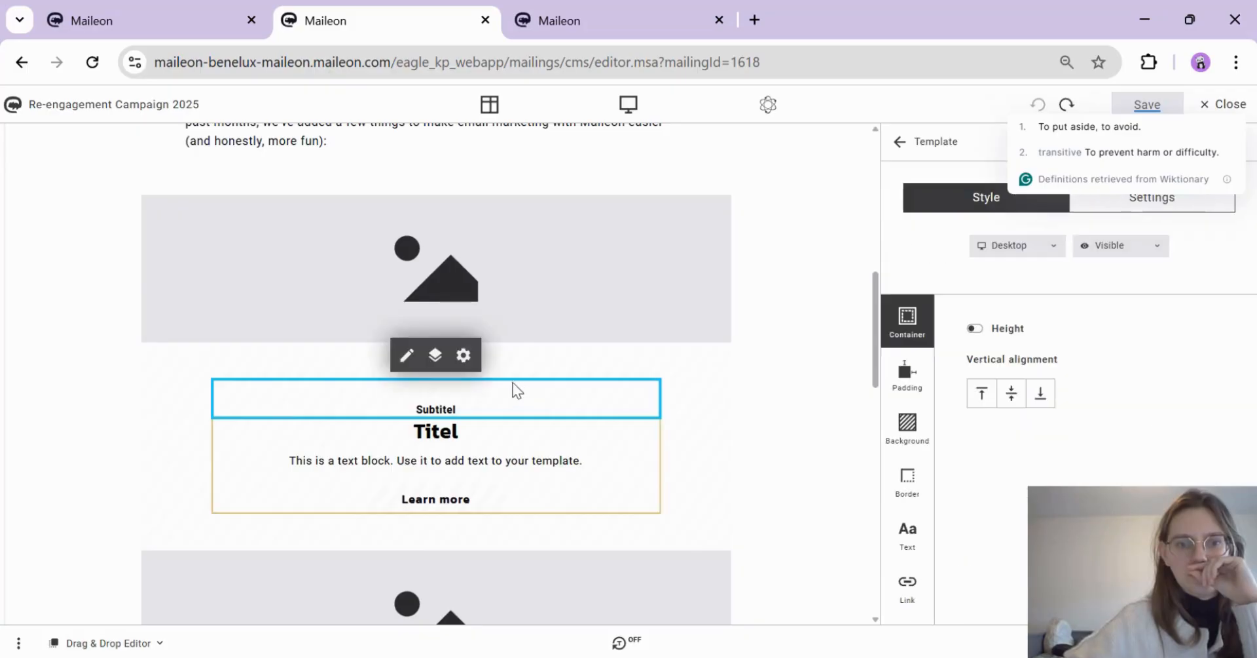
Step: Replace the placeholder subtitle in the content block with "Smarter support"
{"action": "double_click", "coordinate": [544, 393]}
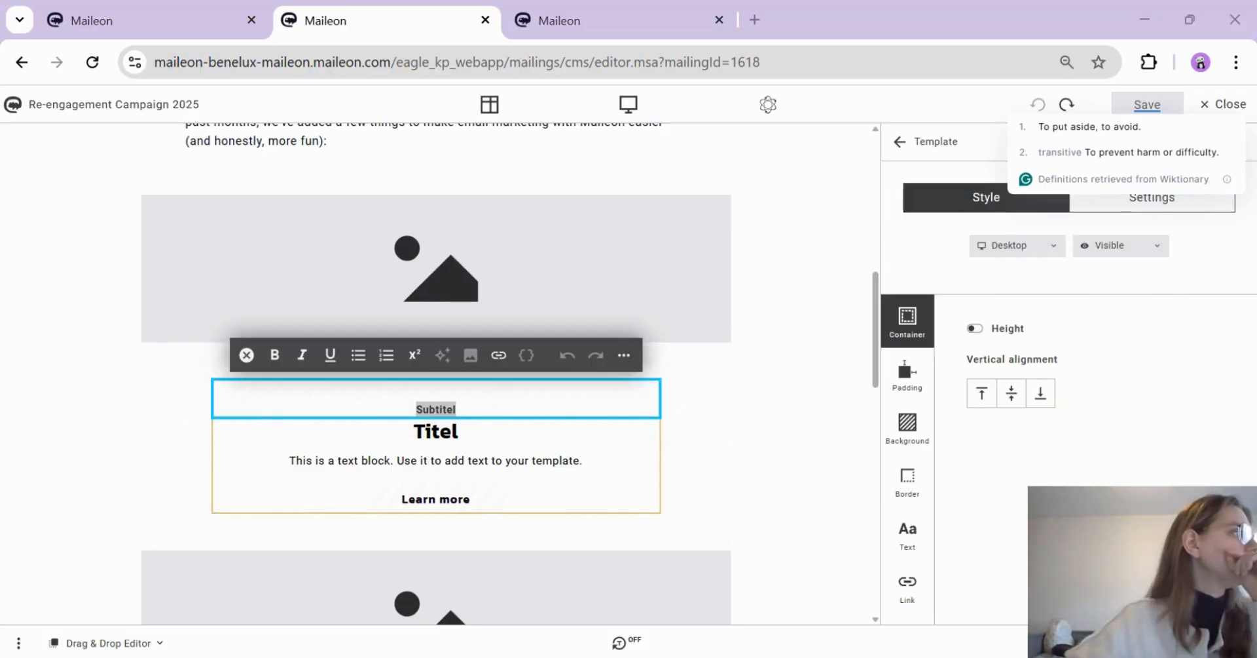
{"action": "double_click", "coordinate": [438, 408]}
{"action": "type", "text": "Smarter support"}
Step: Delete the "Titel" text row from the content block's horizontal split
{"action": "left_click", "coordinate": [437, 430]}
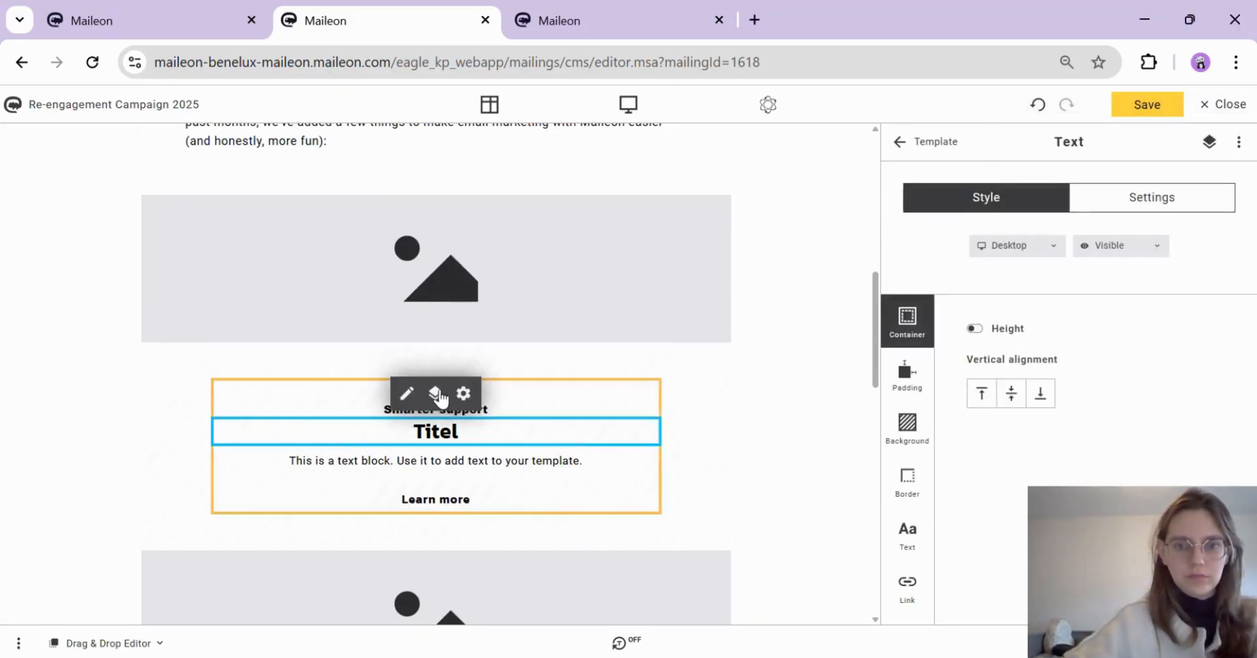
{"action": "left_click", "coordinate": [438, 396]}
{"action": "left_click", "coordinate": [1213, 270]}
{"action": "left_click", "coordinate": [591, 345]}
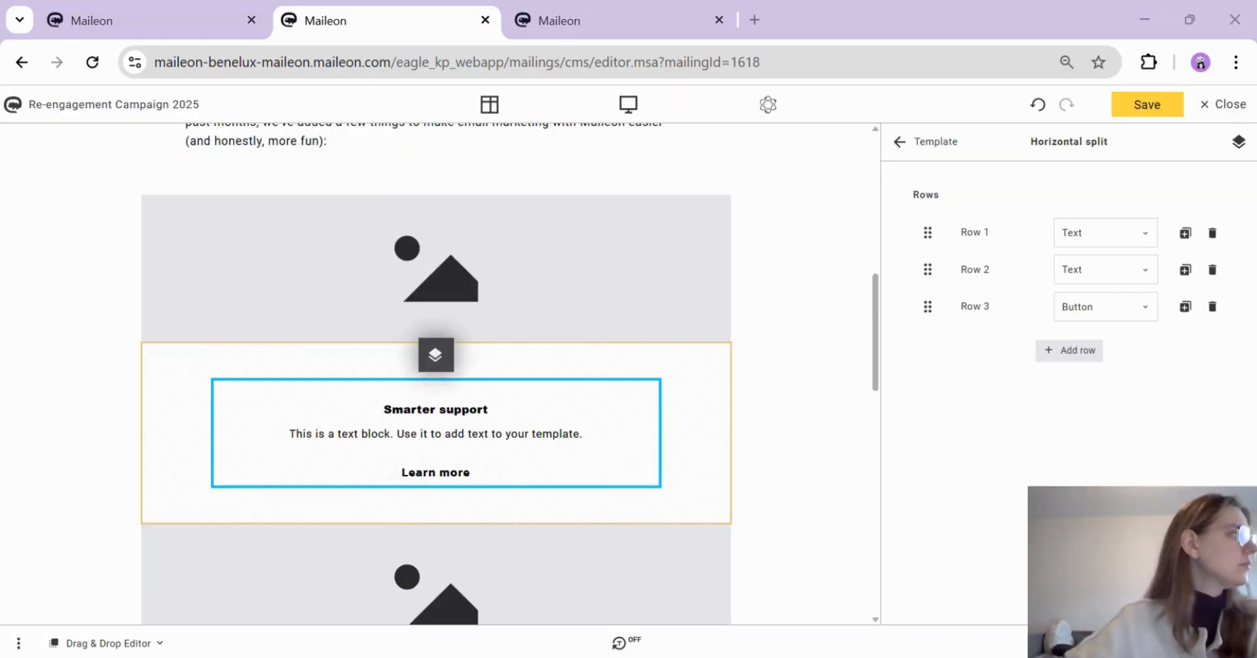
Step: Replace the placeholder body text under "Smarter support" with the paragraph about support portal updates, ending in "without digging through documentation."
{"action": "triple_click", "coordinate": [500, 438]}
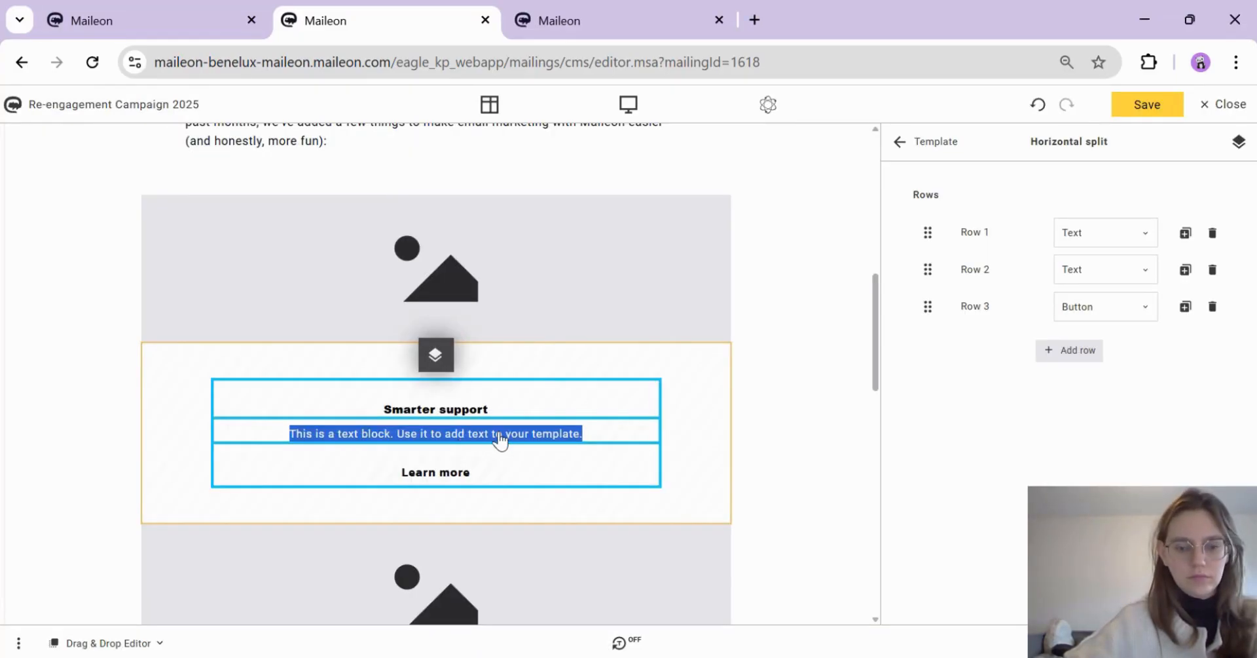
{"action": "left_click", "coordinate": [794, 438]}
{"action": "triple_click", "coordinate": [570, 434]}
{"action": "type", "text": "Our support portal is getting regular updates with short videos and step-by-step guides, so you can get the most out of Maileon without digging through documentation."}
{"action": "left_click", "coordinate": [727, 462]}
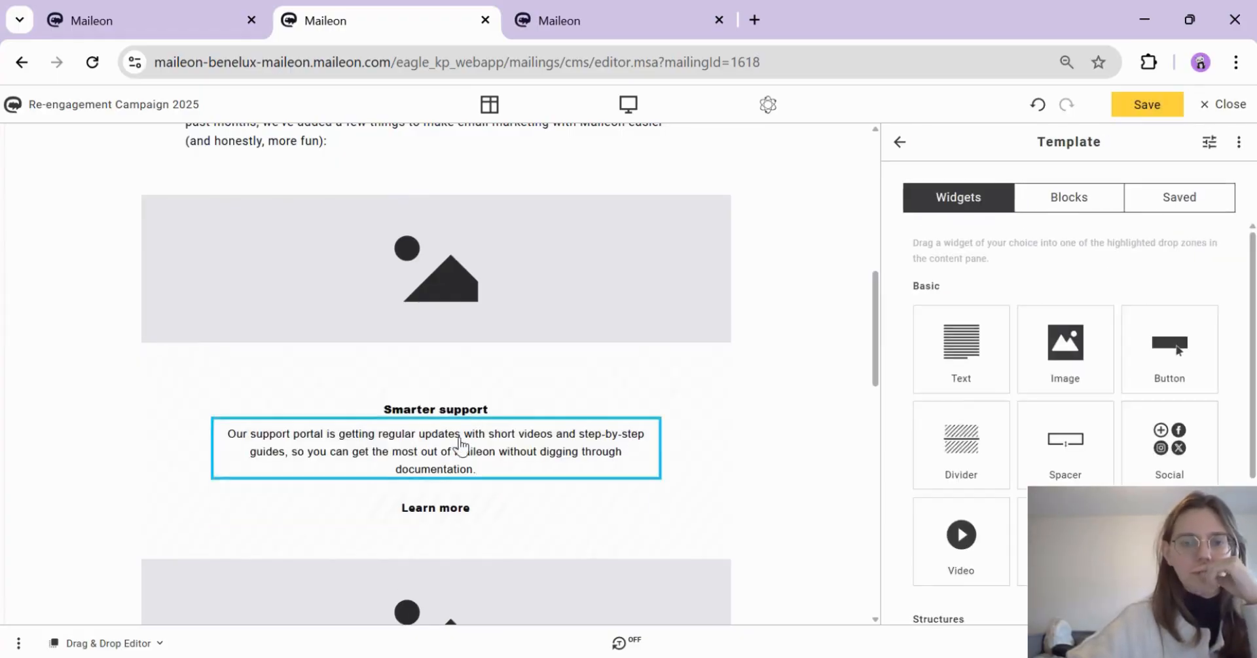
Step: Duplicate the "Smarter support" heading, body text and "Learn more" button rows and move them into order as a second section
{"action": "left_click", "coordinate": [426, 401]}
{"action": "left_click", "coordinate": [435, 354]}
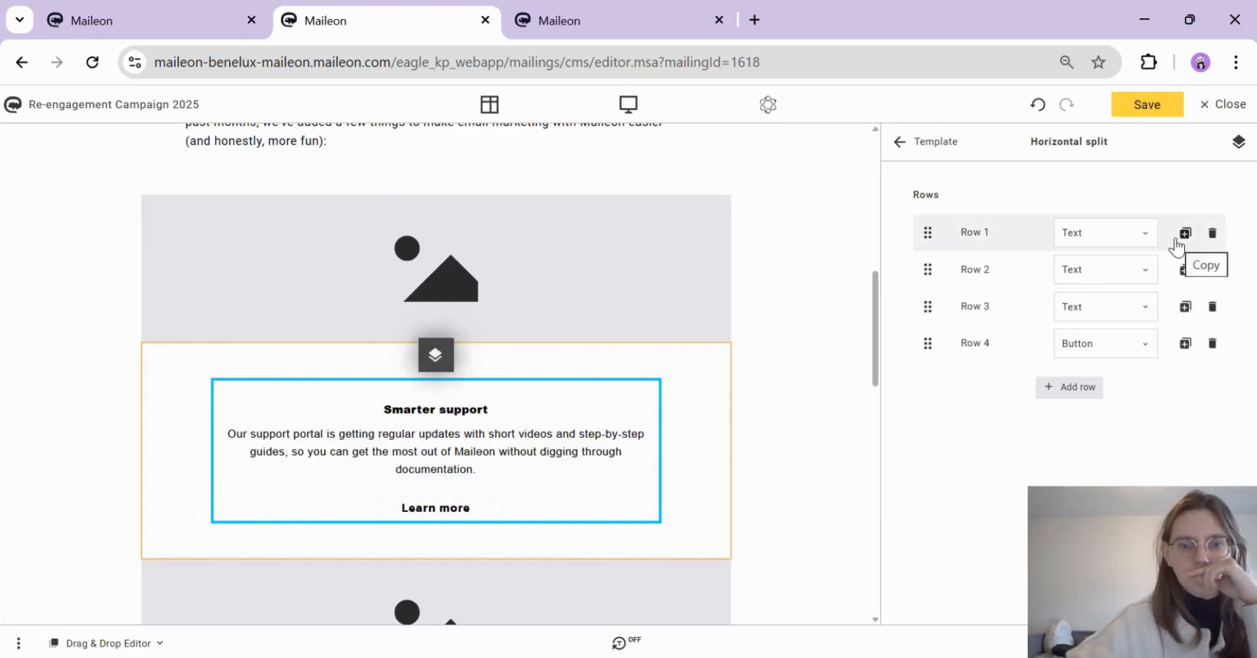
{"action": "left_click_drag", "start_coordinate": [930, 269], "coordinate": [942, 345]}
{"action": "left_click", "coordinate": [1186, 270]}
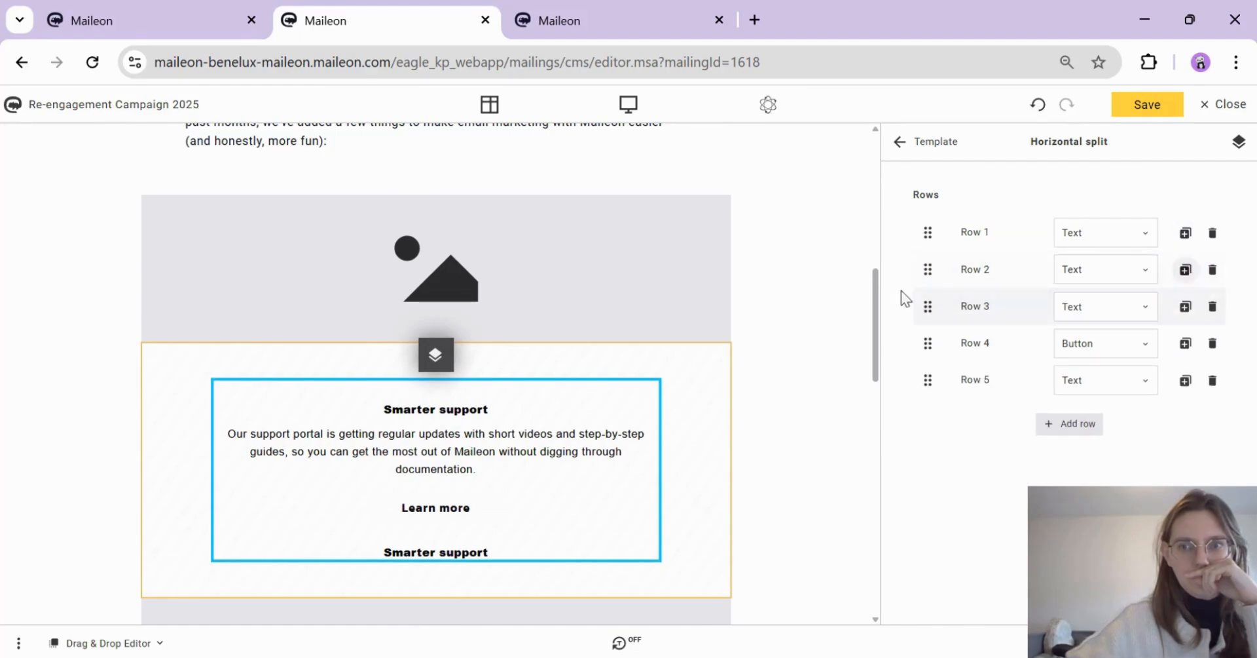
{"action": "left_click_drag", "start_coordinate": [929, 269], "coordinate": [957, 390]}
{"action": "left_click", "coordinate": [1186, 307]}
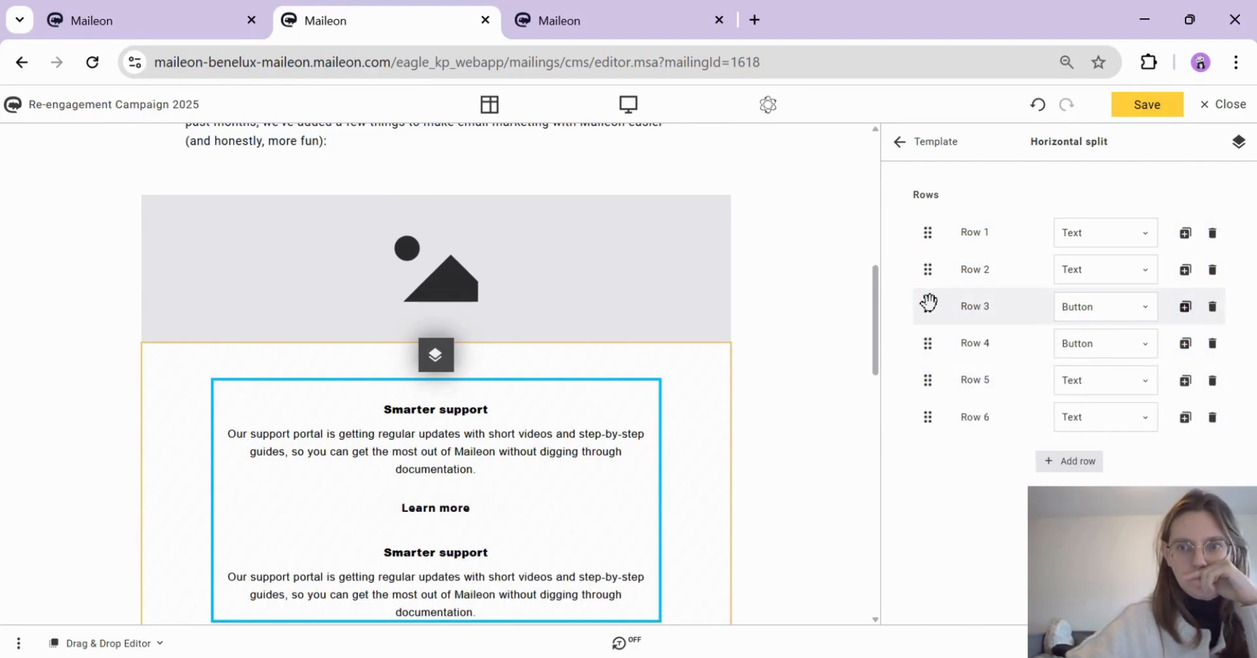
{"action": "left_click_drag", "start_coordinate": [929, 302], "coordinate": [949, 419]}
Step: Duplicate the heading, text and button rows again, arrange them as a third section below the second, and save the email
{"action": "left_click", "coordinate": [1185, 344]}
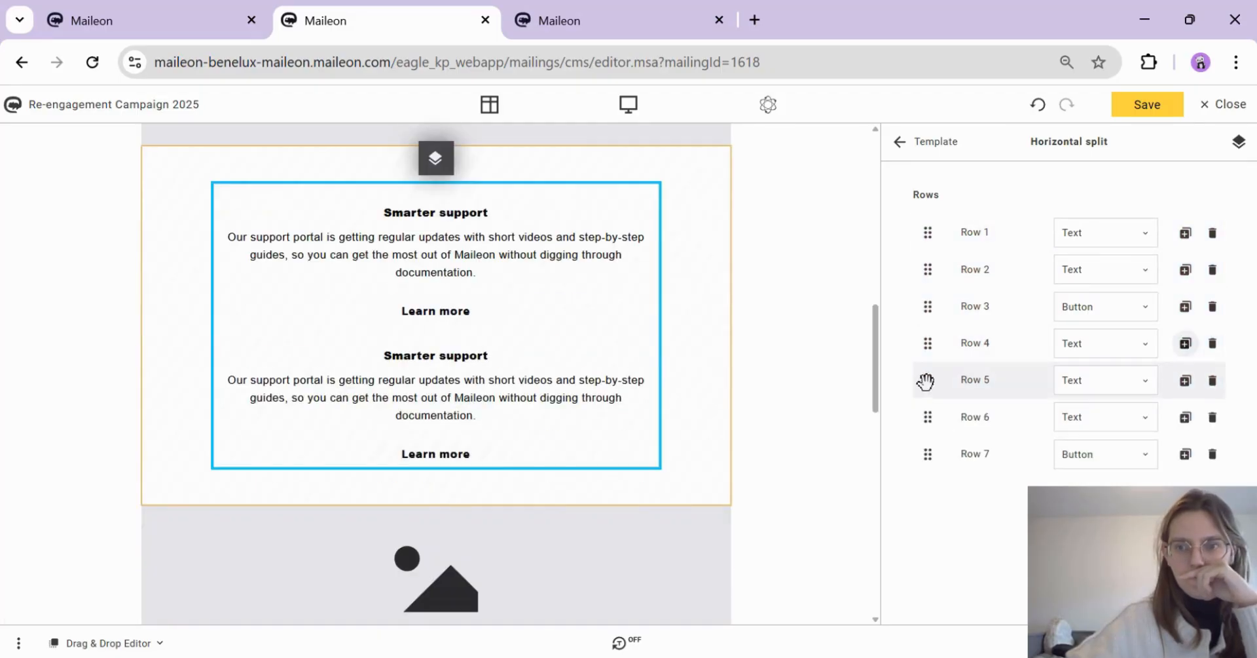
{"action": "left_click_drag", "start_coordinate": [926, 380], "coordinate": [934, 457]}
{"action": "left_click", "coordinate": [1186, 379]}
{"action": "left_click_drag", "start_coordinate": [926, 415], "coordinate": [930, 527]}
{"action": "left_click", "coordinate": [1185, 417]}
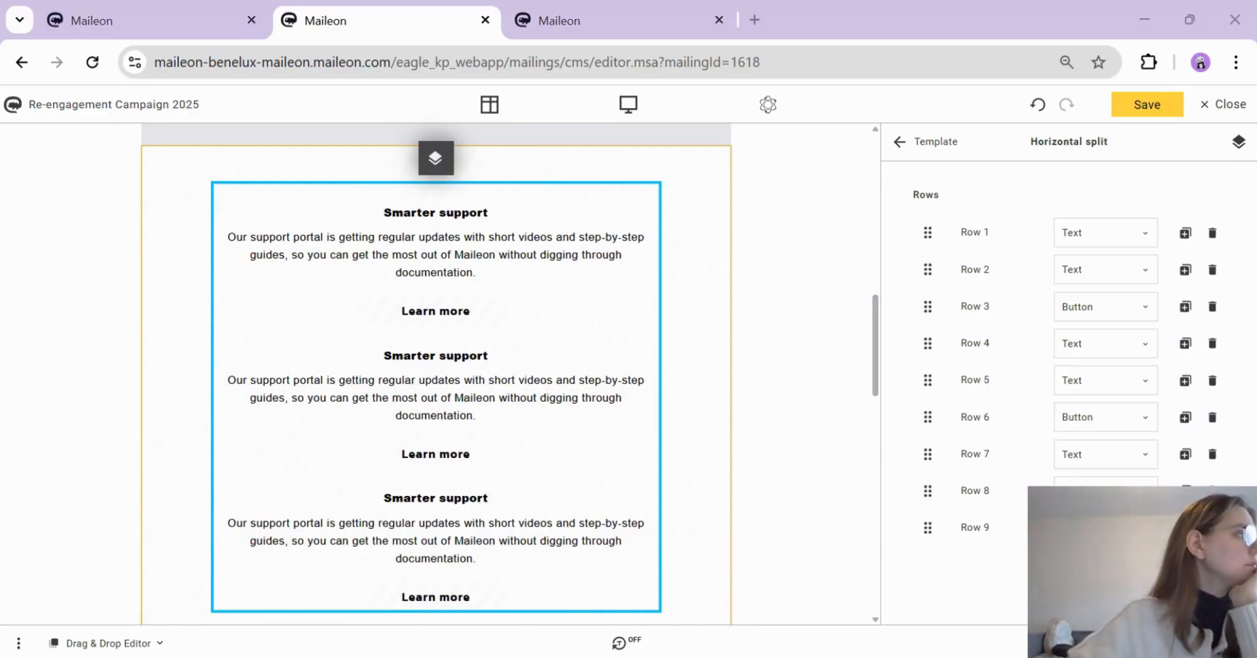
{"action": "triple_click", "coordinate": [431, 345]}
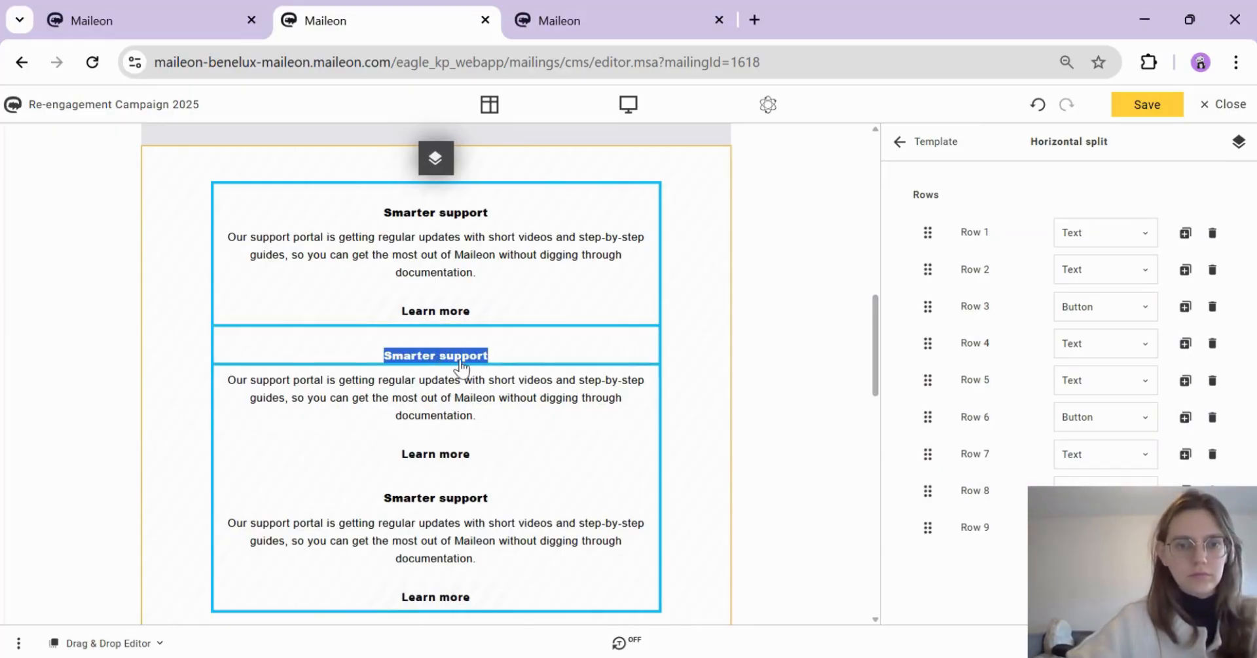
{"action": "left_click", "coordinate": [1147, 104]}
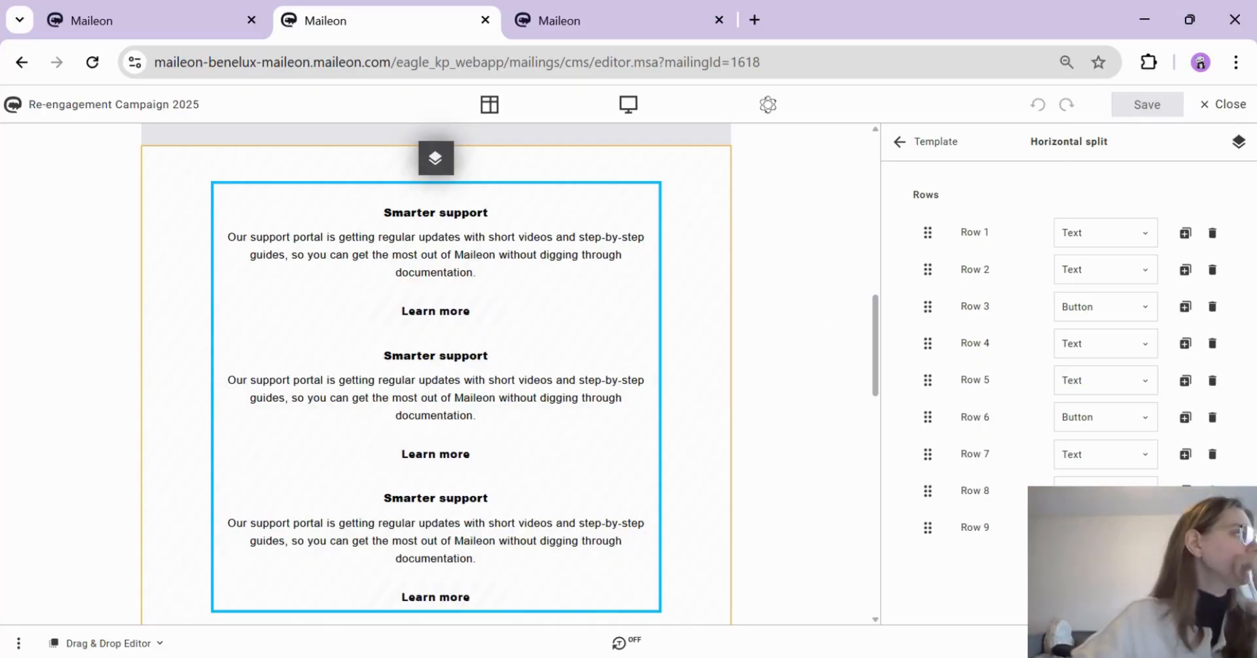
Step: Change the second section's heading to "Clearer product updates" and its body to the paragraph starting "All recent changes and new features are now collected in one place."
{"action": "triple_click", "coordinate": [416, 355]}
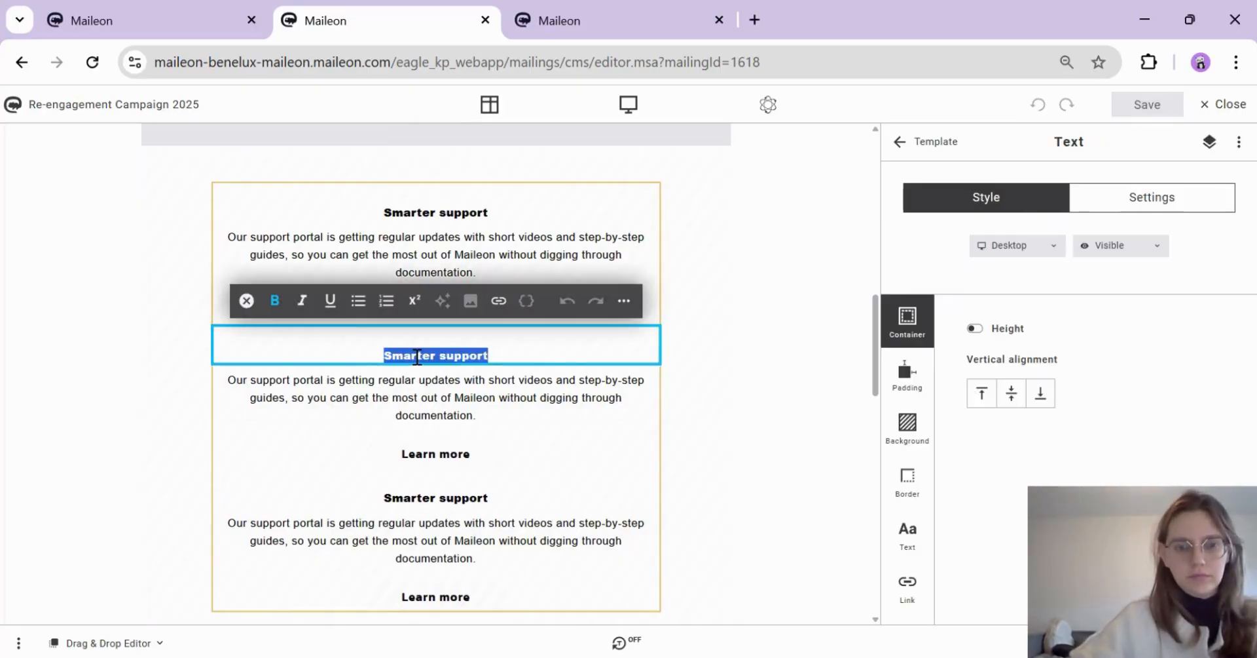
{"action": "key", "text": "ctrl+v"}
{"action": "left_click", "coordinate": [752, 438]}
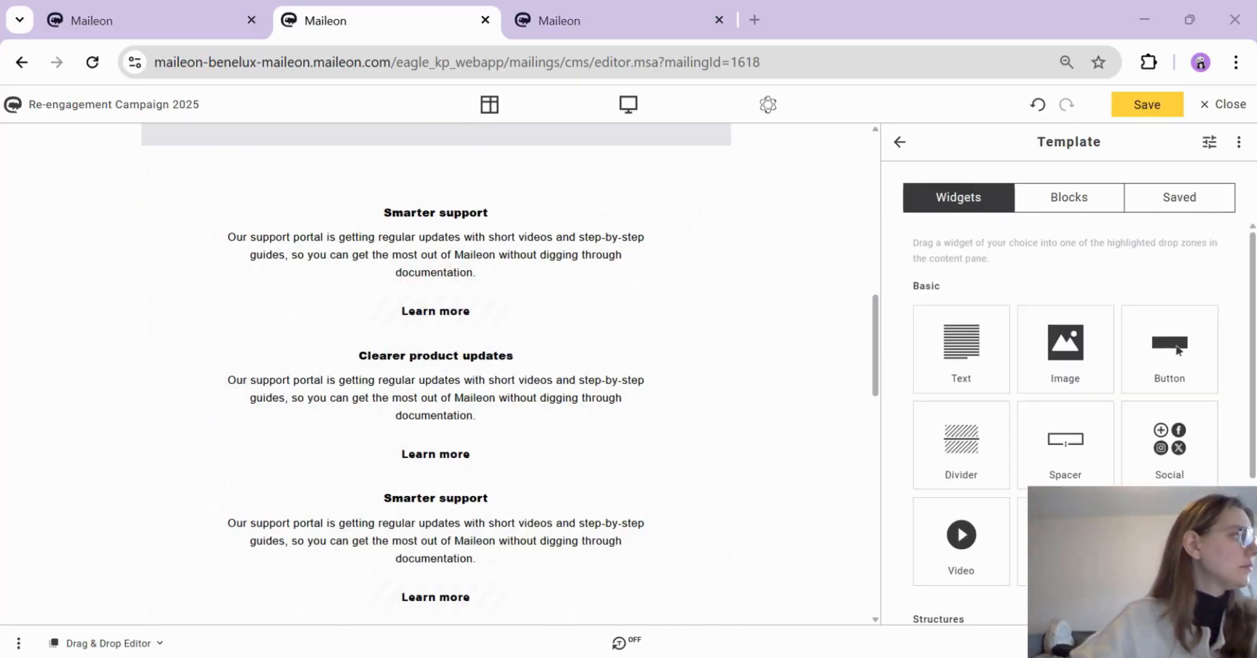
{"action": "triple_click", "coordinate": [436, 397]}
{"action": "key", "text": "ctrl+v"}
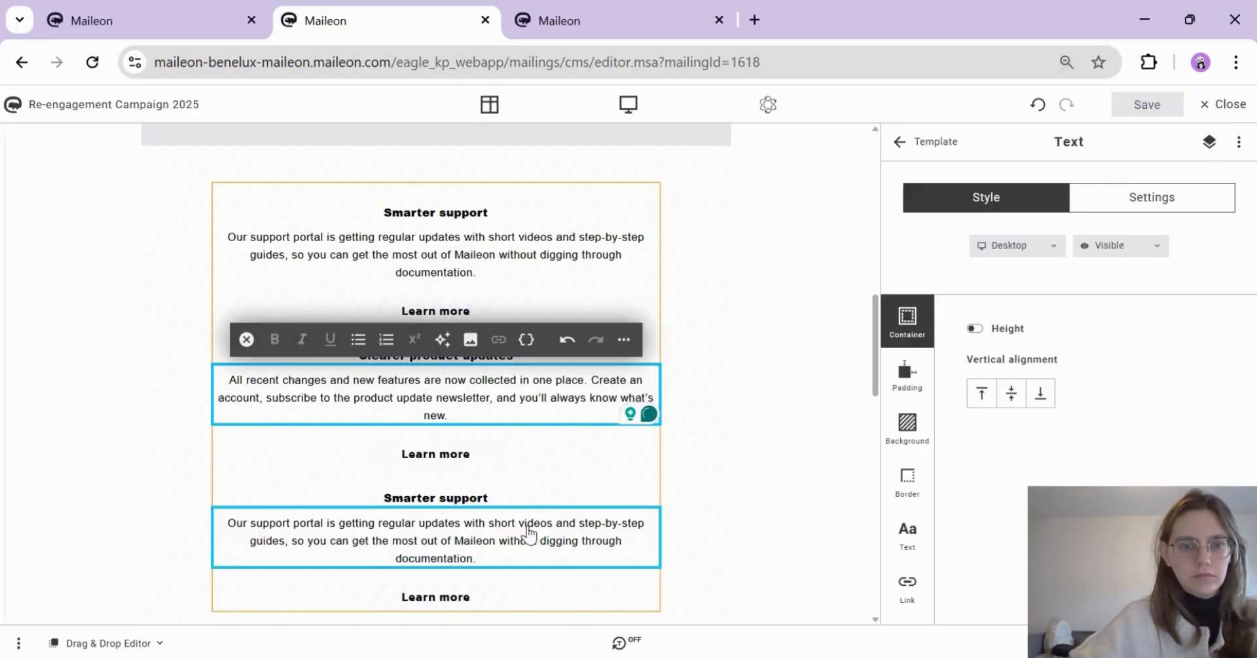
{"action": "left_click", "coordinate": [717, 478]}
Step: Change the third section's heading to "More inspiration", its body to the "From practical use cases to inspiring blog posts" text, and save the email
{"action": "scroll", "coordinate": [748, 474], "scroll_direction": "down", "scroll_amount": 1}
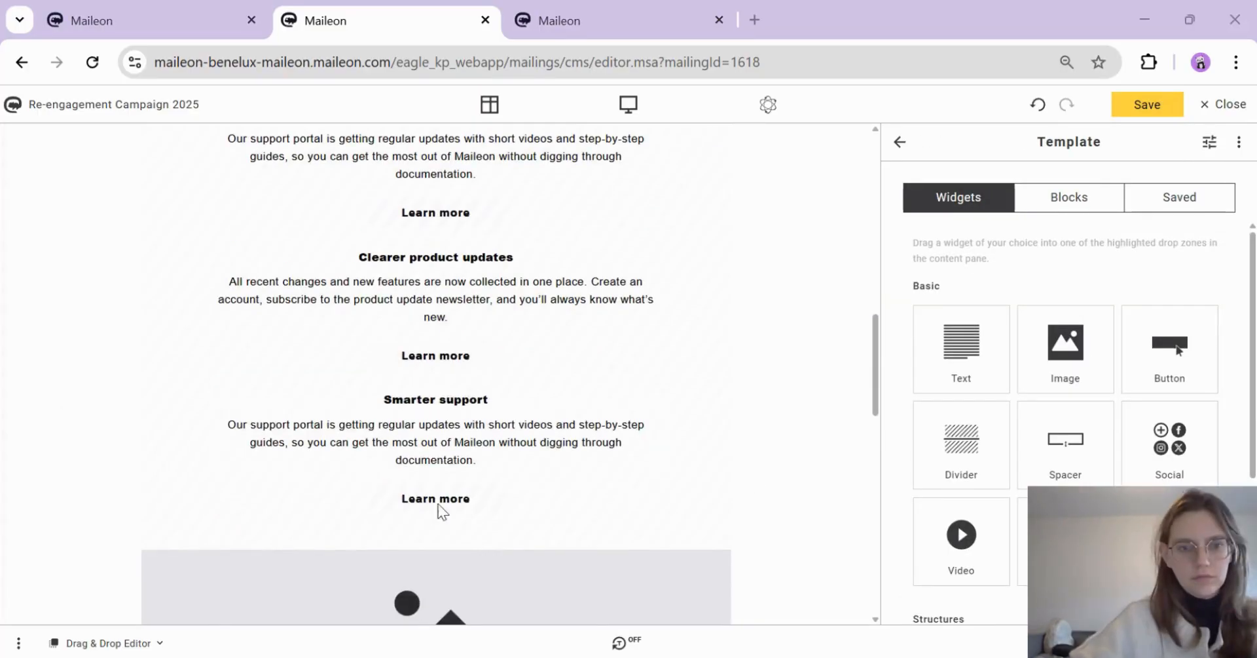
{"action": "triple_click", "coordinate": [435, 399]}
{"action": "key", "text": "ctrl+v"}
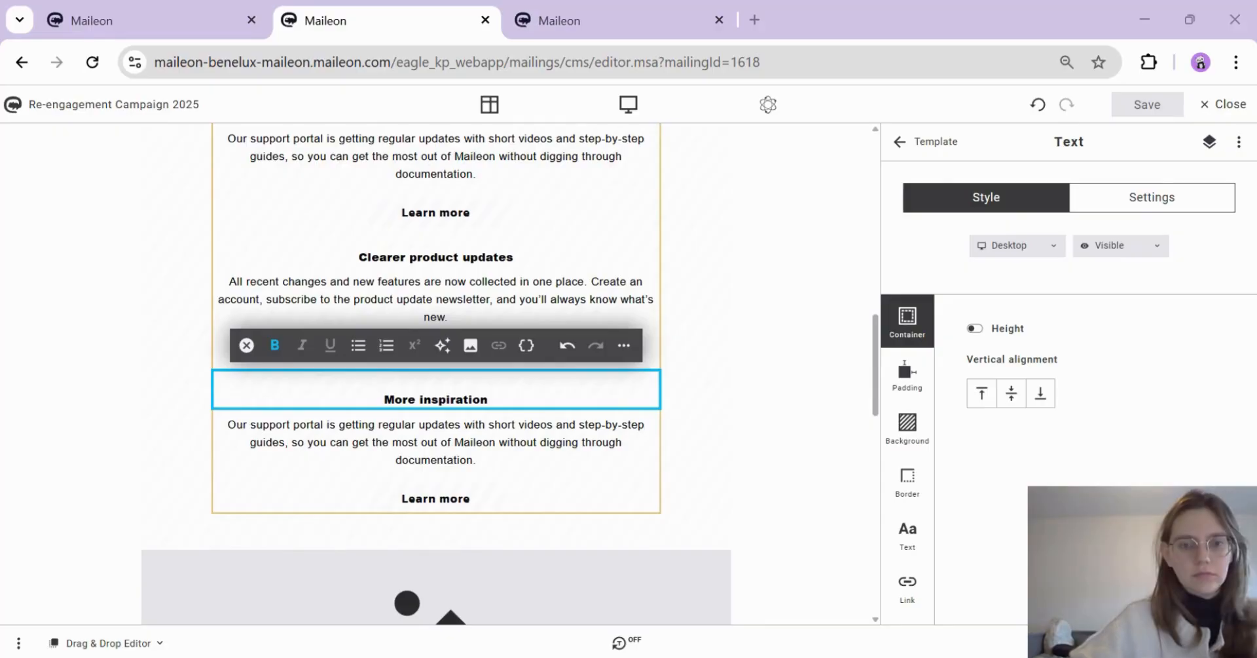
{"action": "left_click", "coordinate": [466, 422]}
{"action": "triple_click", "coordinate": [465, 422]}
{"action": "key", "text": "ctrl+v"}
{"action": "left_click", "coordinate": [718, 462]}
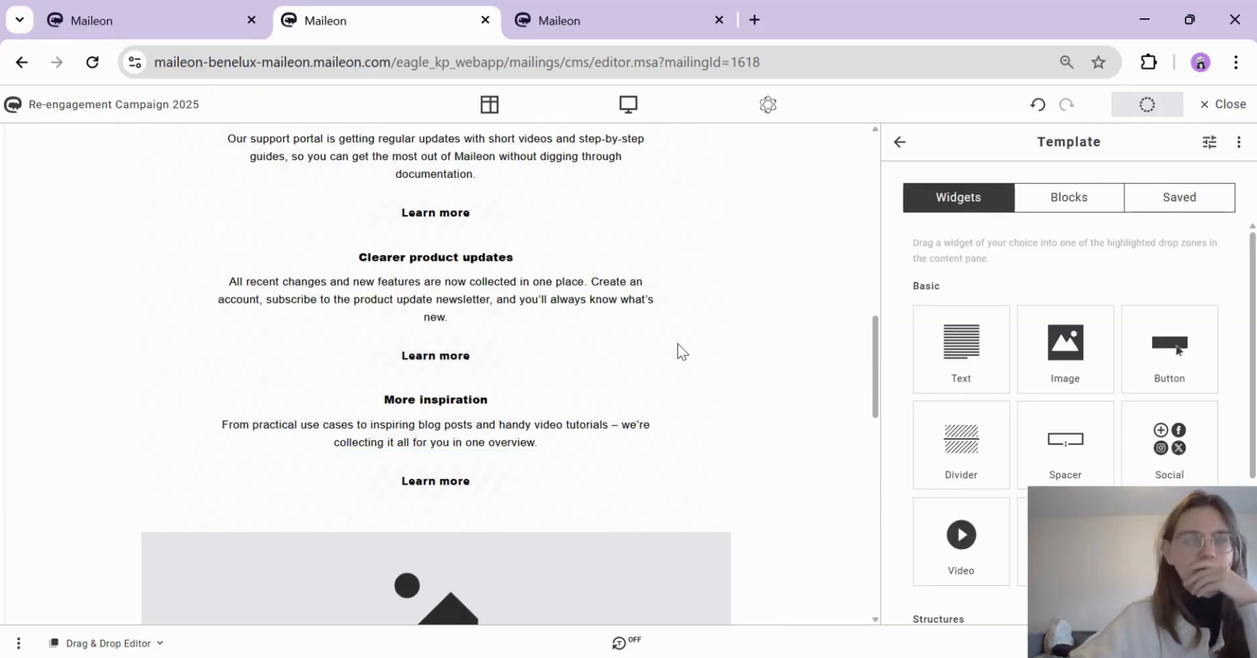
Step: Delete the empty Email_2 section between the closing text and the footer through the template settings, and save the email
{"action": "scroll", "coordinate": [792, 467], "scroll_direction": "up", "scroll_amount": 8}
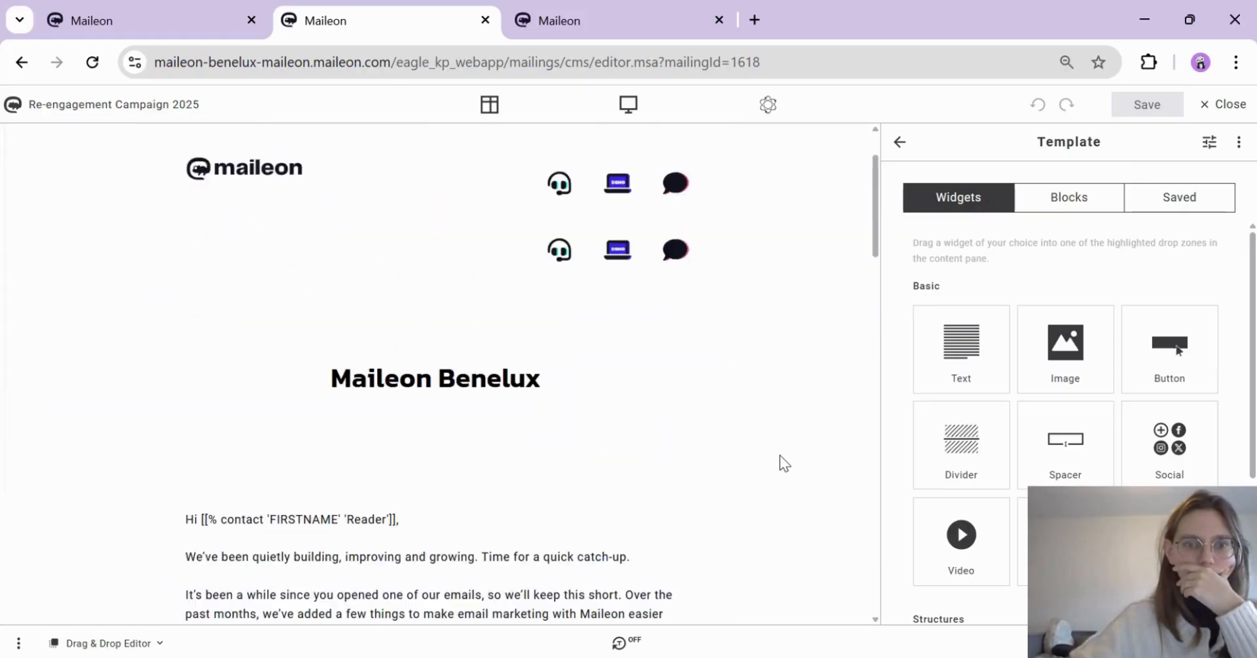
{"action": "scroll", "coordinate": [780, 454], "scroll_direction": "down", "scroll_amount": 4}
{"action": "scroll", "coordinate": [771, 453], "scroll_direction": "down", "scroll_amount": 10}
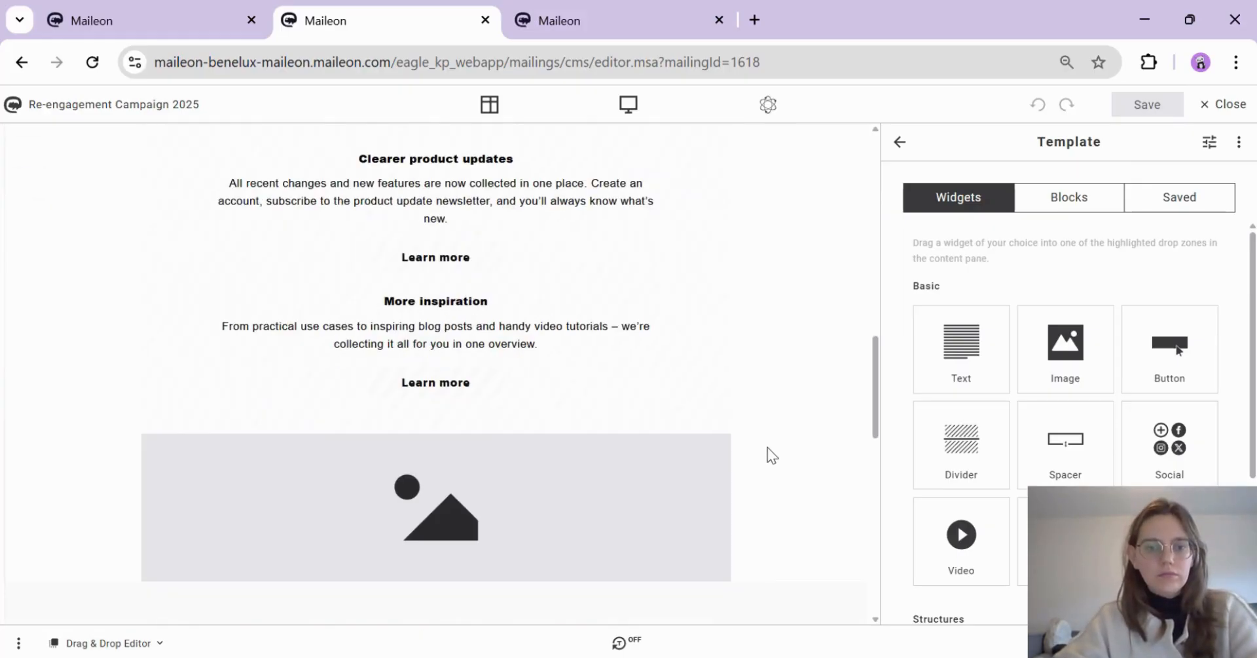
{"action": "left_click", "coordinate": [578, 429]}
{"action": "left_click", "coordinate": [395, 294]}
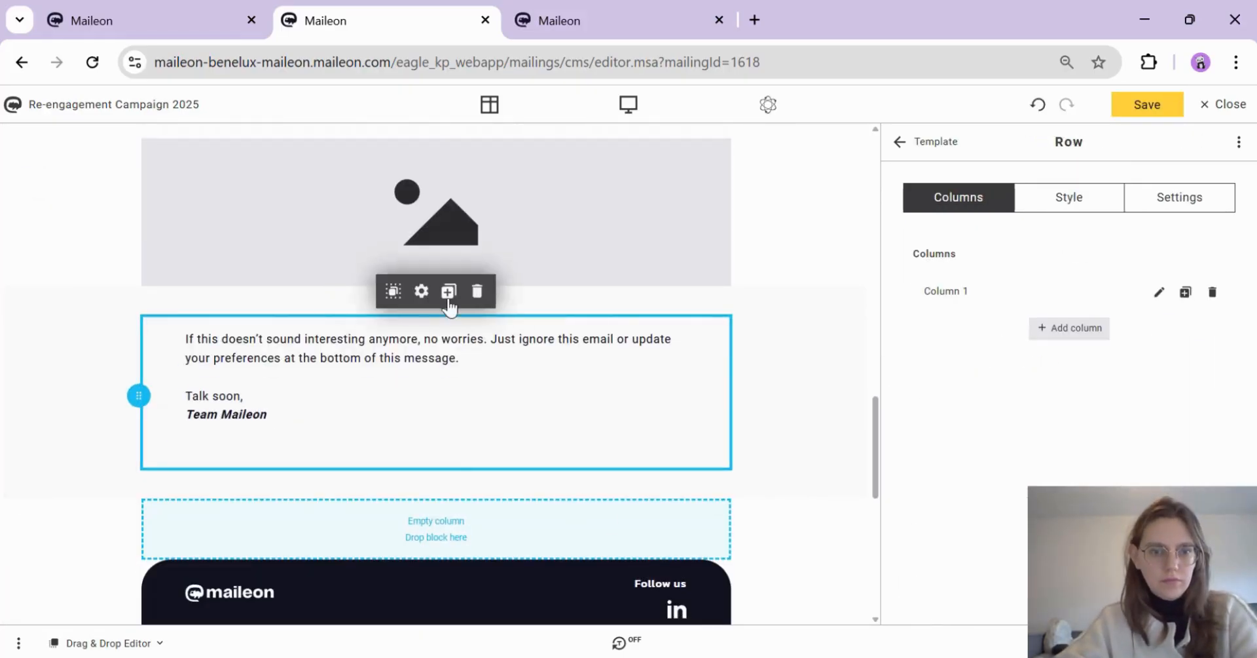
{"action": "left_click", "coordinate": [393, 298]}
{"action": "left_click", "coordinate": [1238, 141]}
{"action": "left_click", "coordinate": [901, 143]}
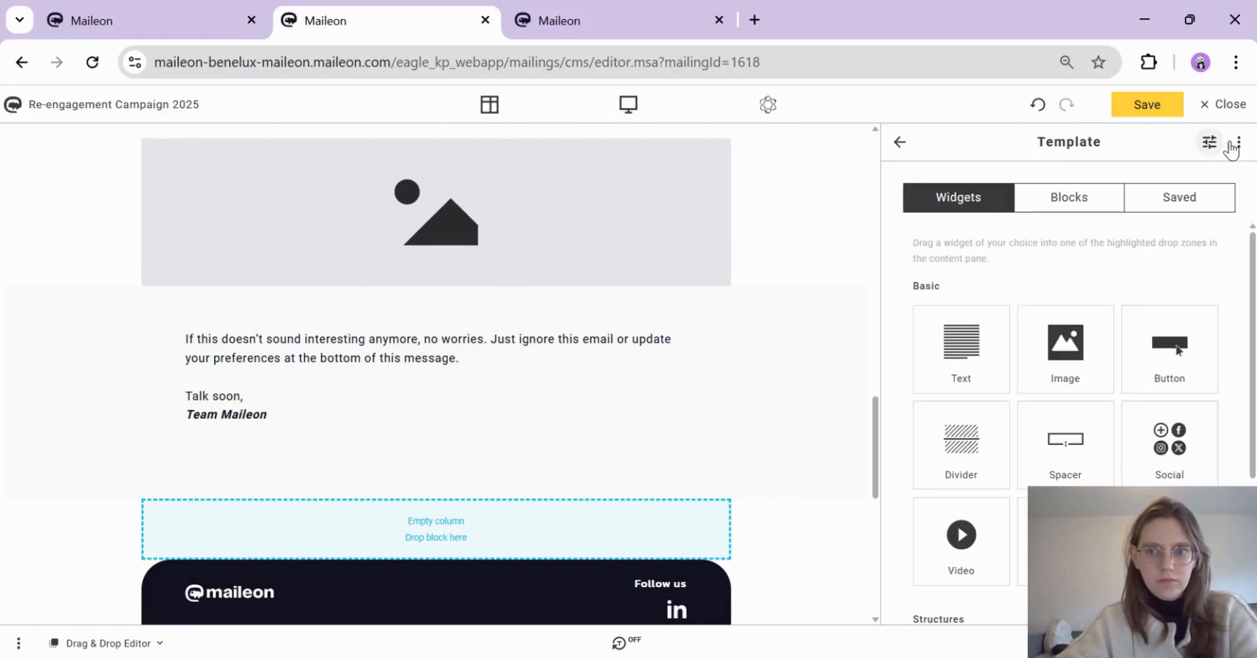
{"action": "left_click", "coordinate": [1218, 143]}
{"action": "left_click", "coordinate": [1218, 143]}
{"action": "left_click", "coordinate": [1035, 345]}
{"action": "left_click", "coordinate": [901, 142]}
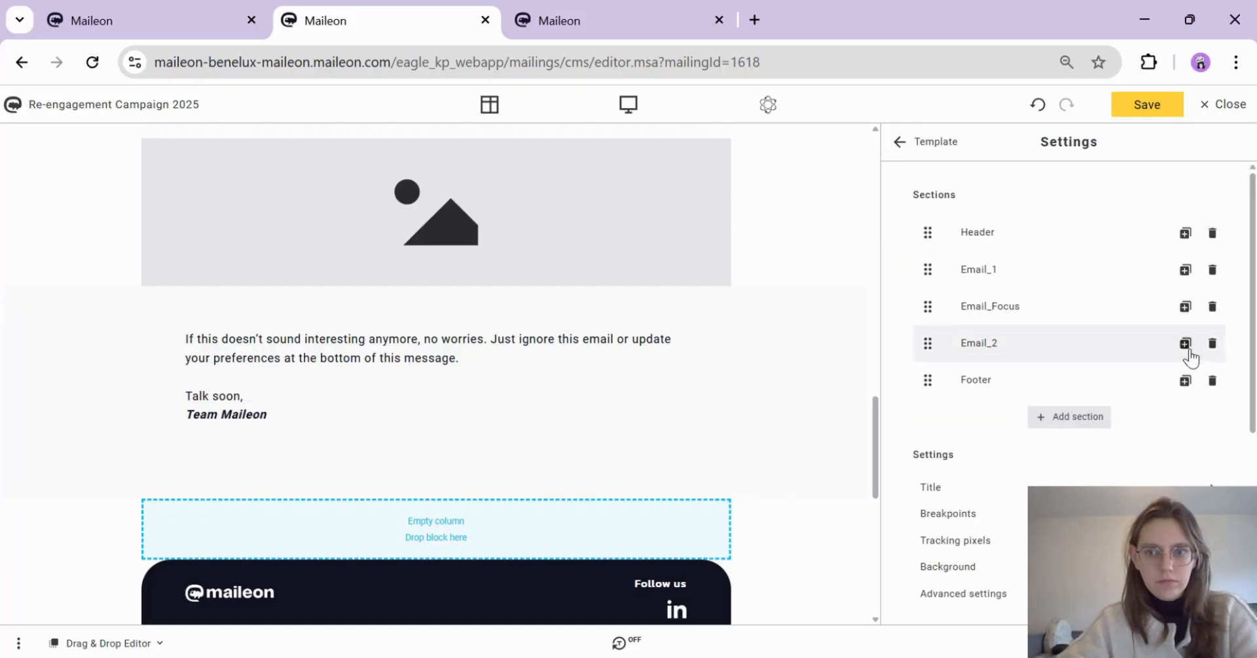
{"action": "left_click", "coordinate": [1214, 345]}
{"action": "left_click", "coordinate": [591, 346]}
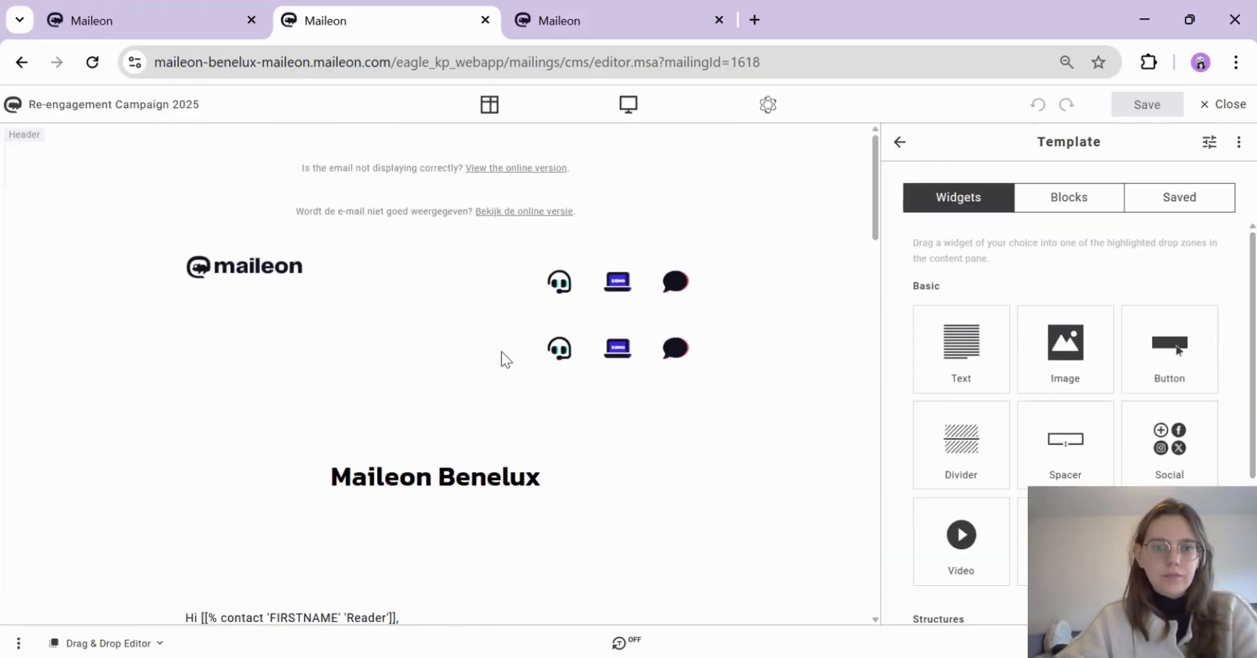
Step: Review the email from header to footer in the editor, and examine its three content sections and closing text in the preview
{"action": "scroll", "coordinate": [502, 359], "scroll_direction": "down", "scroll_amount": 4}
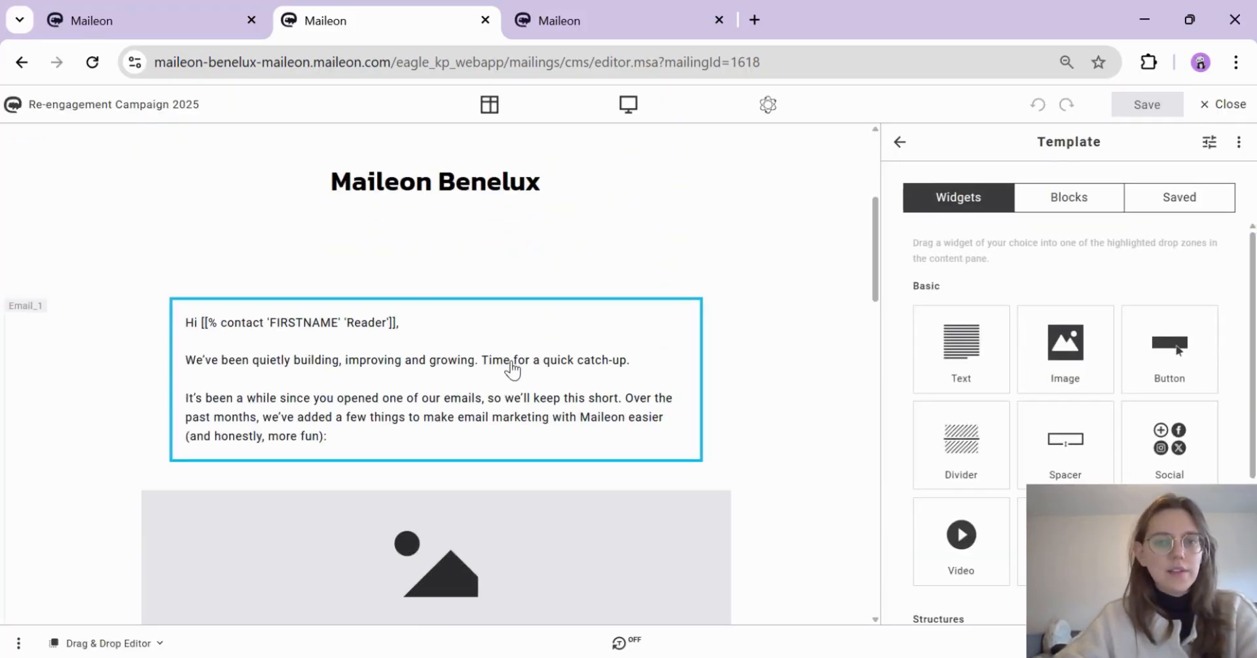
{"action": "scroll", "coordinate": [486, 326], "scroll_direction": "down", "scroll_amount": 12}
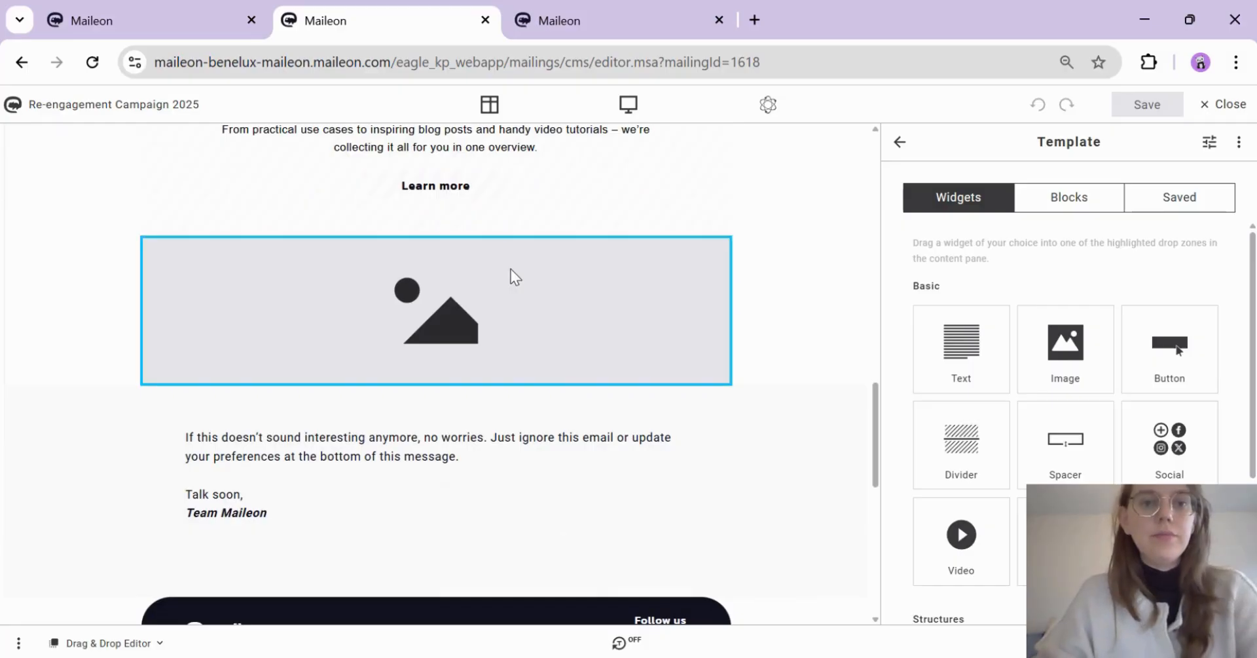
{"action": "scroll", "coordinate": [509, 282], "scroll_direction": "down", "scroll_amount": 3}
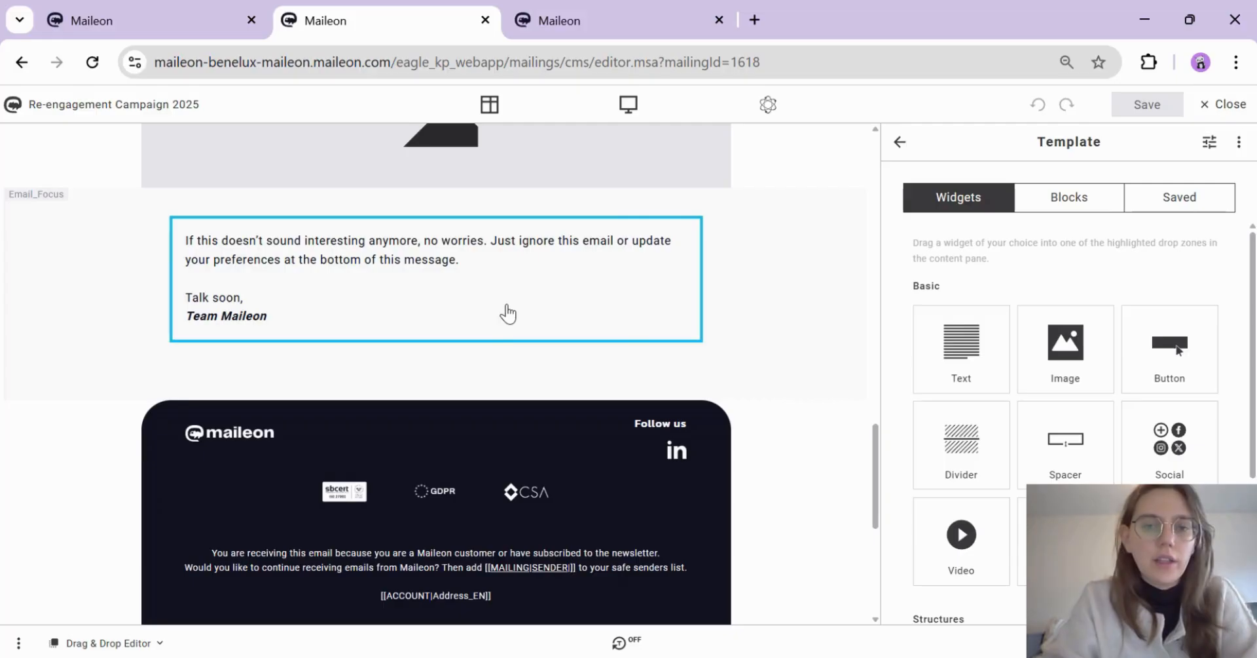
{"action": "scroll", "coordinate": [481, 321], "scroll_direction": "up", "scroll_amount": 15}
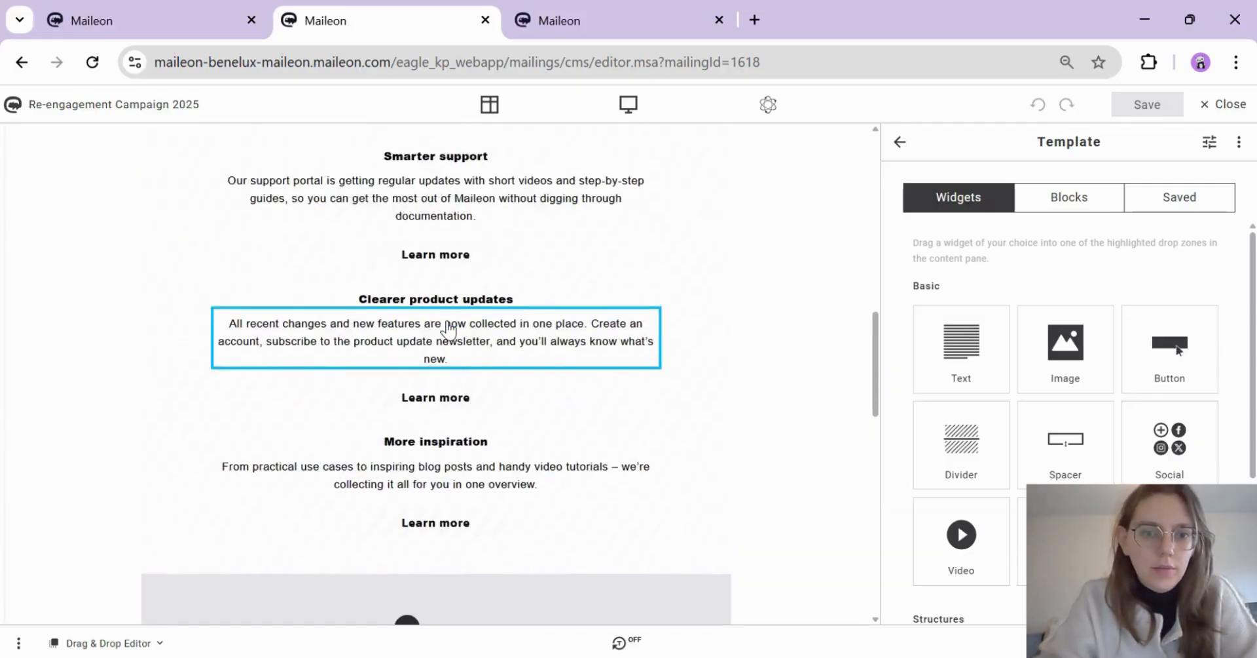
{"action": "scroll", "coordinate": [446, 332], "scroll_direction": "up", "scroll_amount": 5}
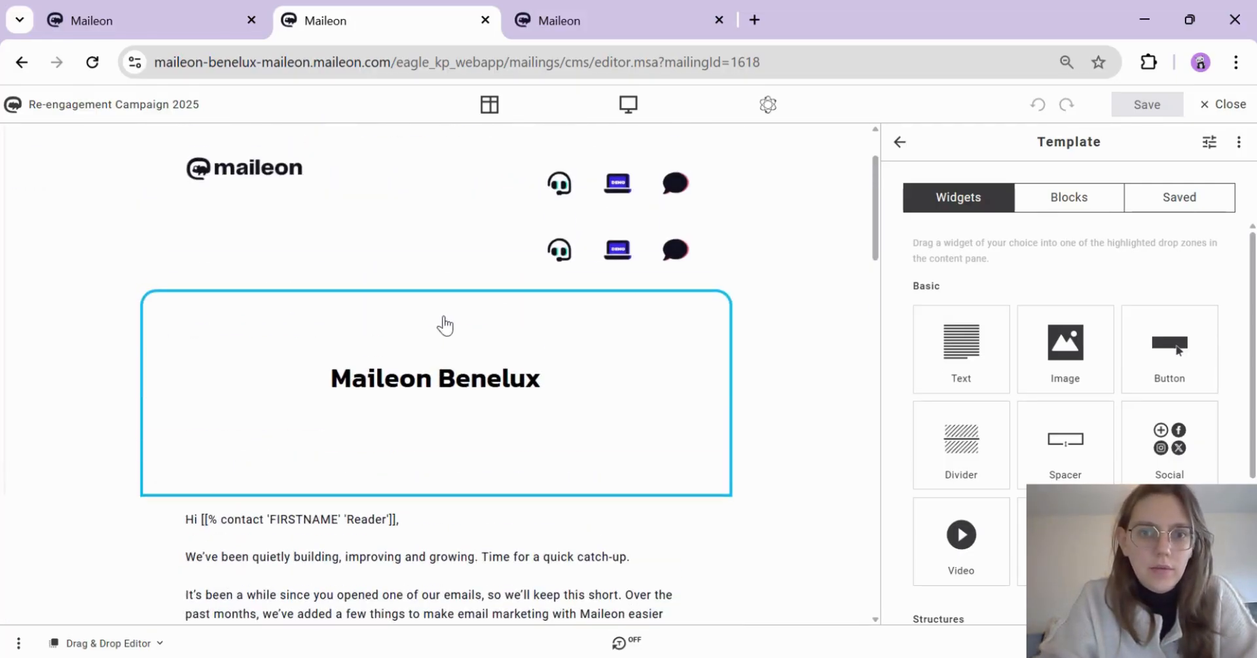
{"action": "left_click", "coordinate": [627, 106]}
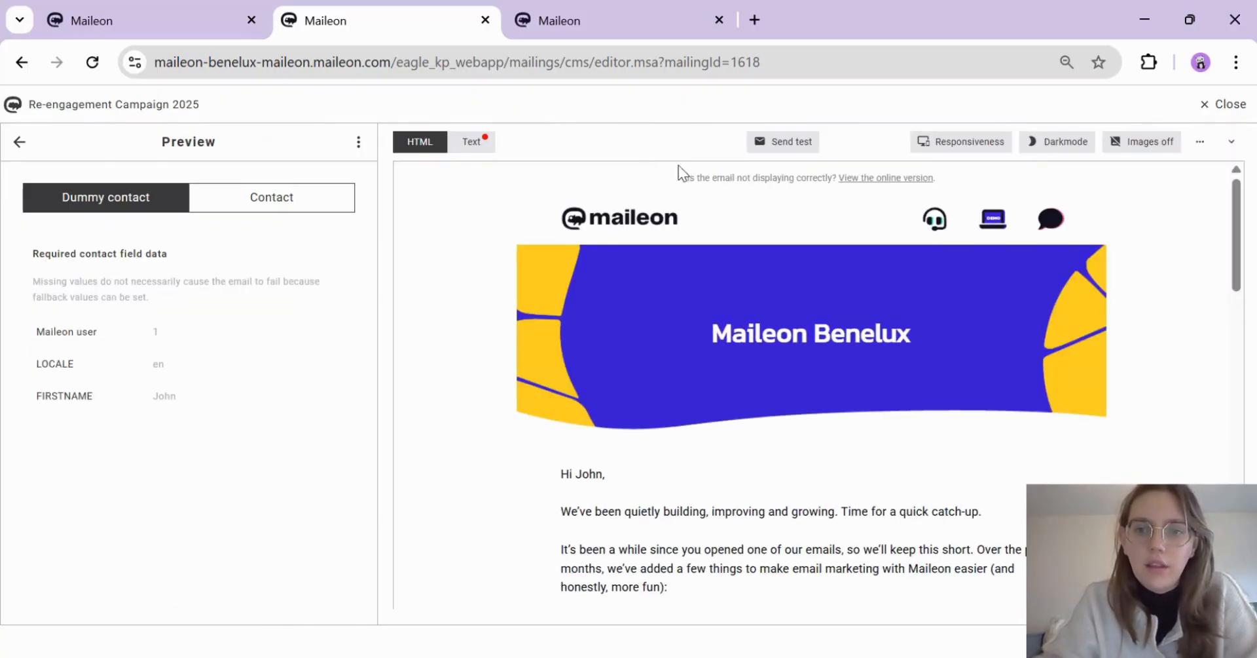
{"action": "scroll", "coordinate": [1067, 394], "scroll_direction": "down", "scroll_amount": 3}
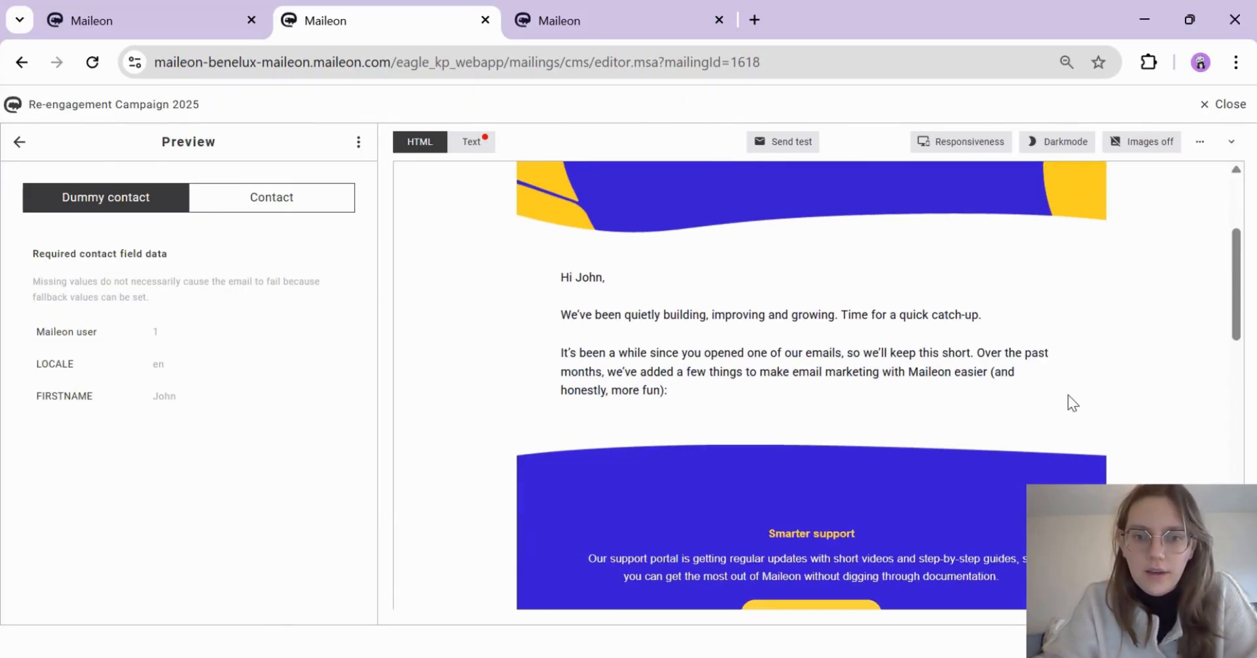
{"action": "scroll", "coordinate": [1067, 394], "scroll_direction": "down", "scroll_amount": 6}
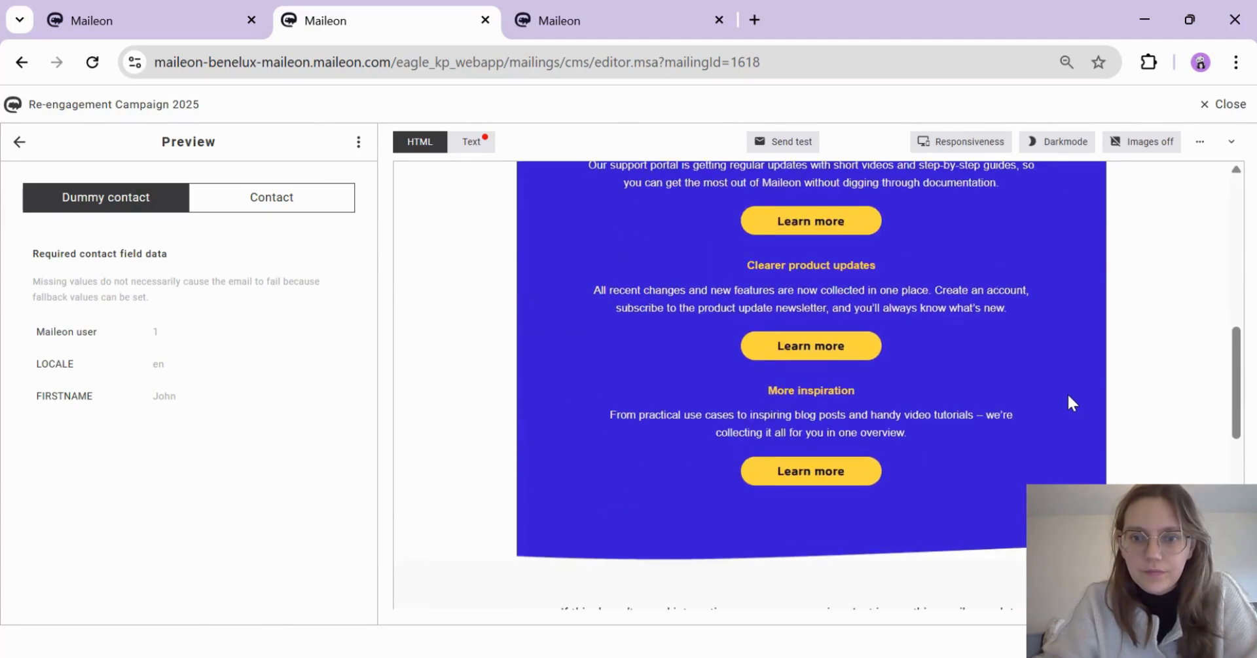
{"action": "scroll", "coordinate": [1069, 396], "scroll_direction": "down", "scroll_amount": 5}
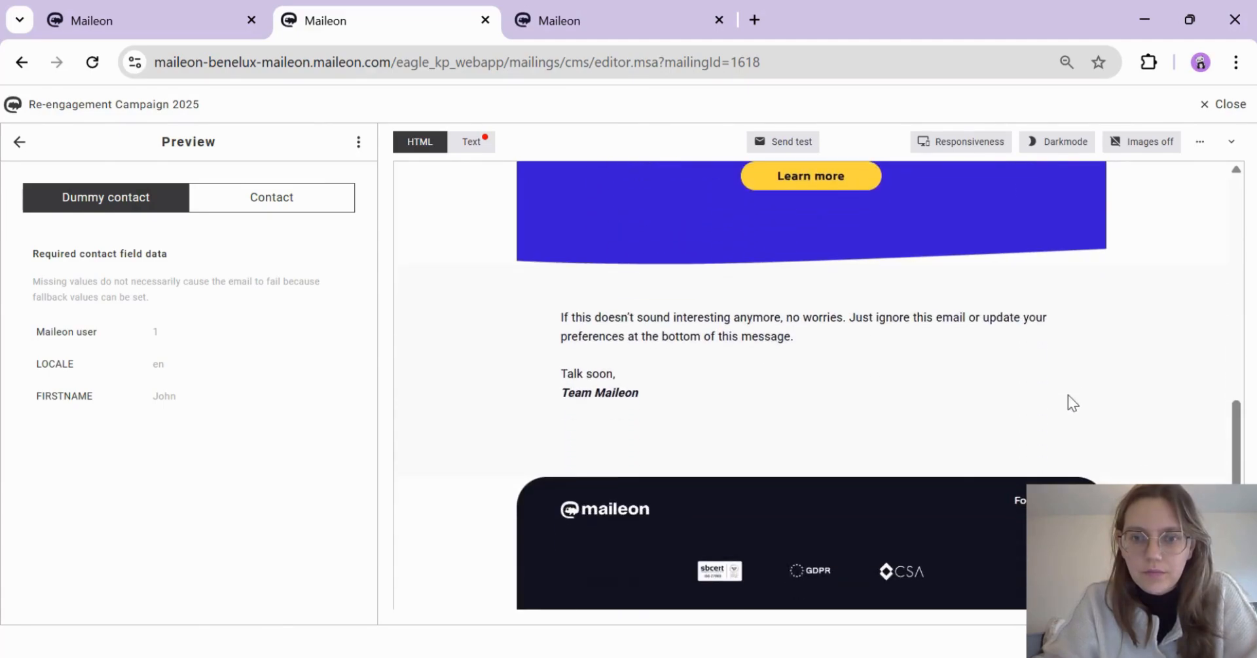
{"action": "scroll", "coordinate": [1067, 394], "scroll_direction": "up", "scroll_amount": 5}
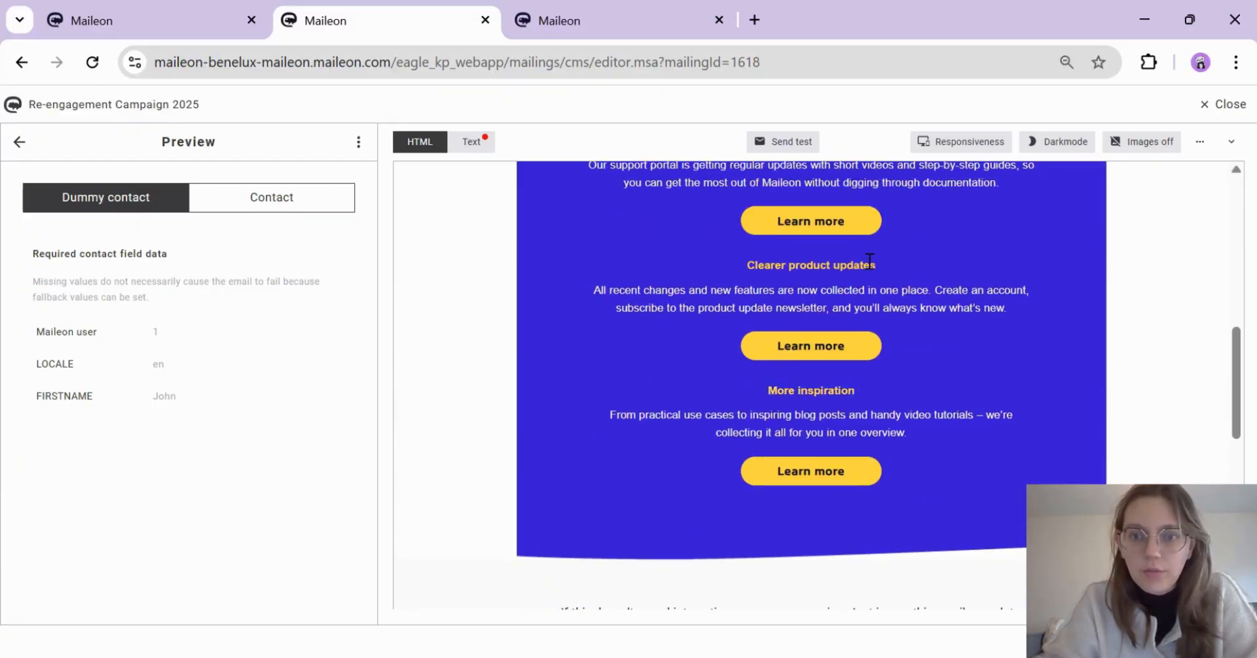
{"action": "scroll", "coordinate": [900, 262], "scroll_direction": "up", "scroll_amount": 8}
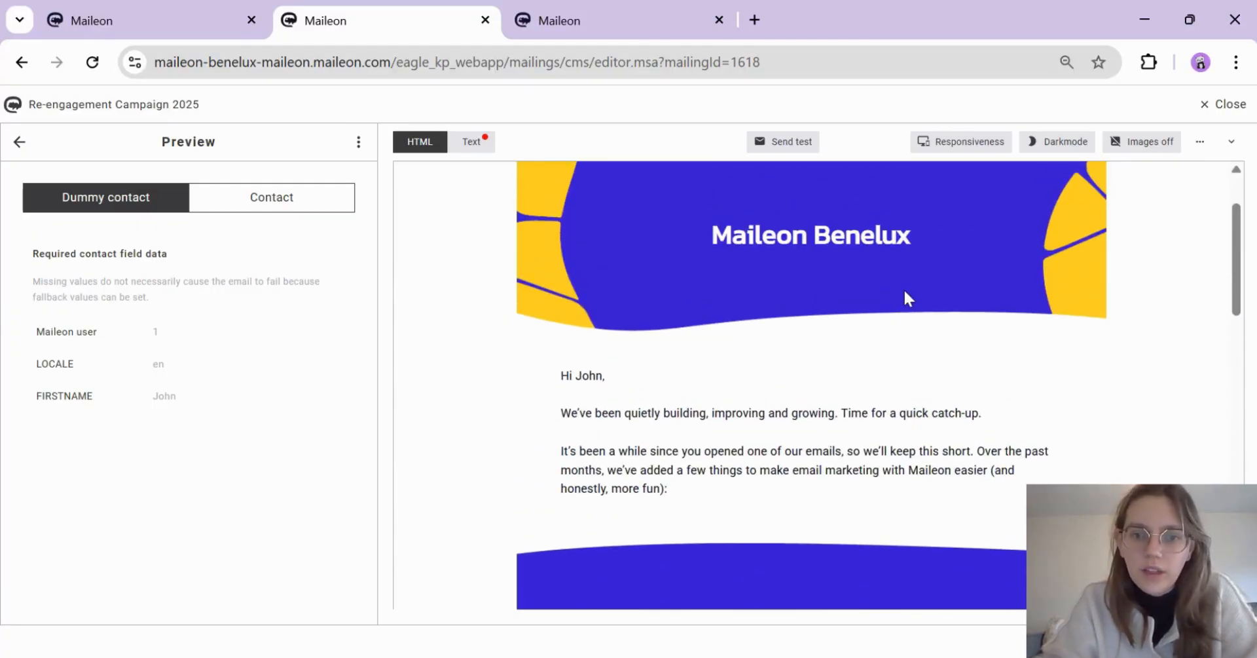
Step: Examine the previewed email's introduction, three content sections and closing text, and return to the editor
{"action": "scroll", "coordinate": [904, 288], "scroll_direction": "down", "scroll_amount": 12}
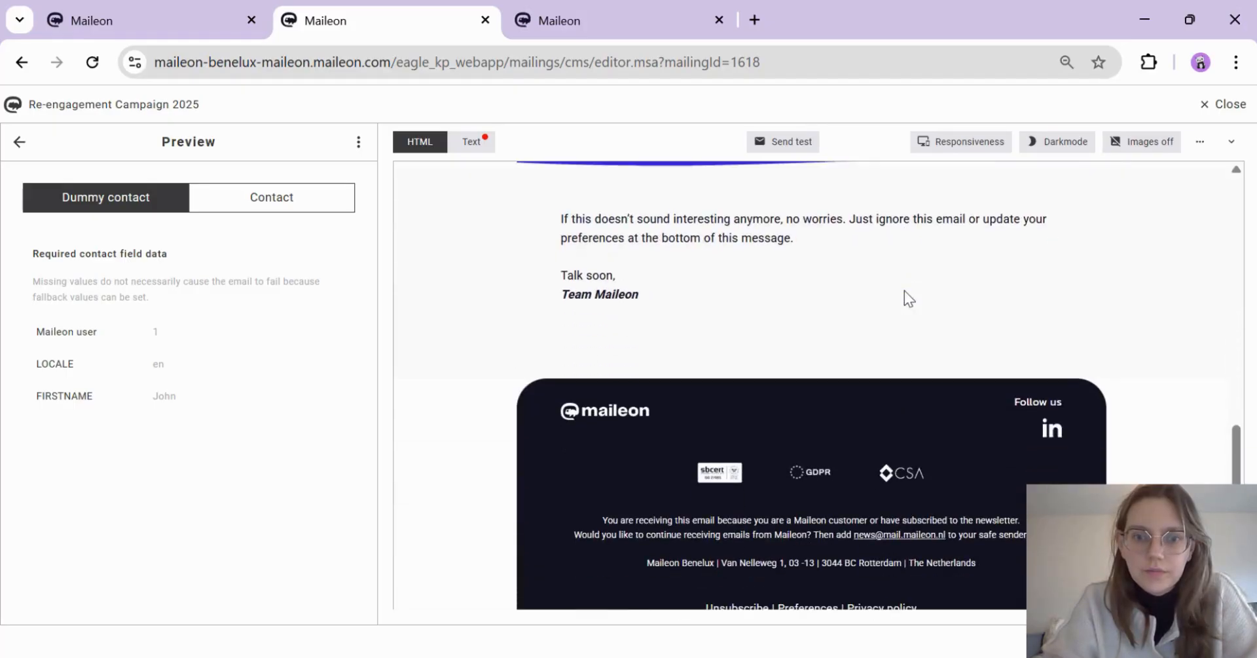
{"action": "scroll", "coordinate": [906, 291], "scroll_direction": "up", "scroll_amount": 8}
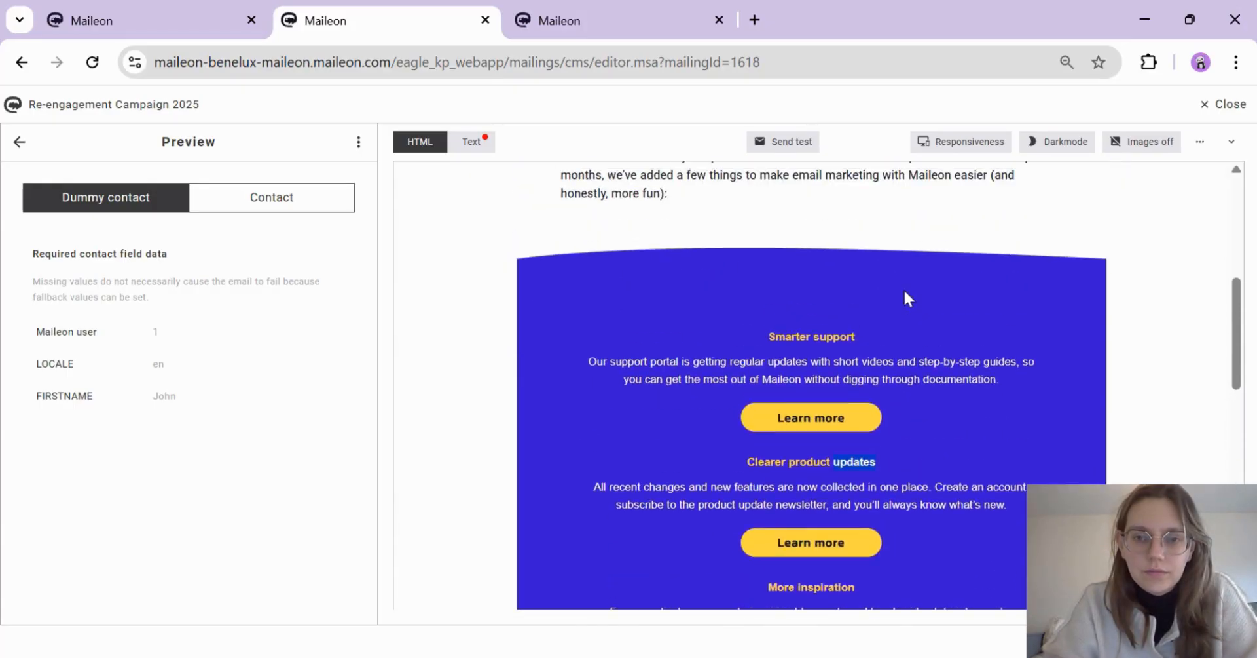
{"action": "scroll", "coordinate": [906, 292], "scroll_direction": "up", "scroll_amount": 5}
{"action": "scroll", "coordinate": [905, 292], "scroll_direction": "down", "scroll_amount": 3}
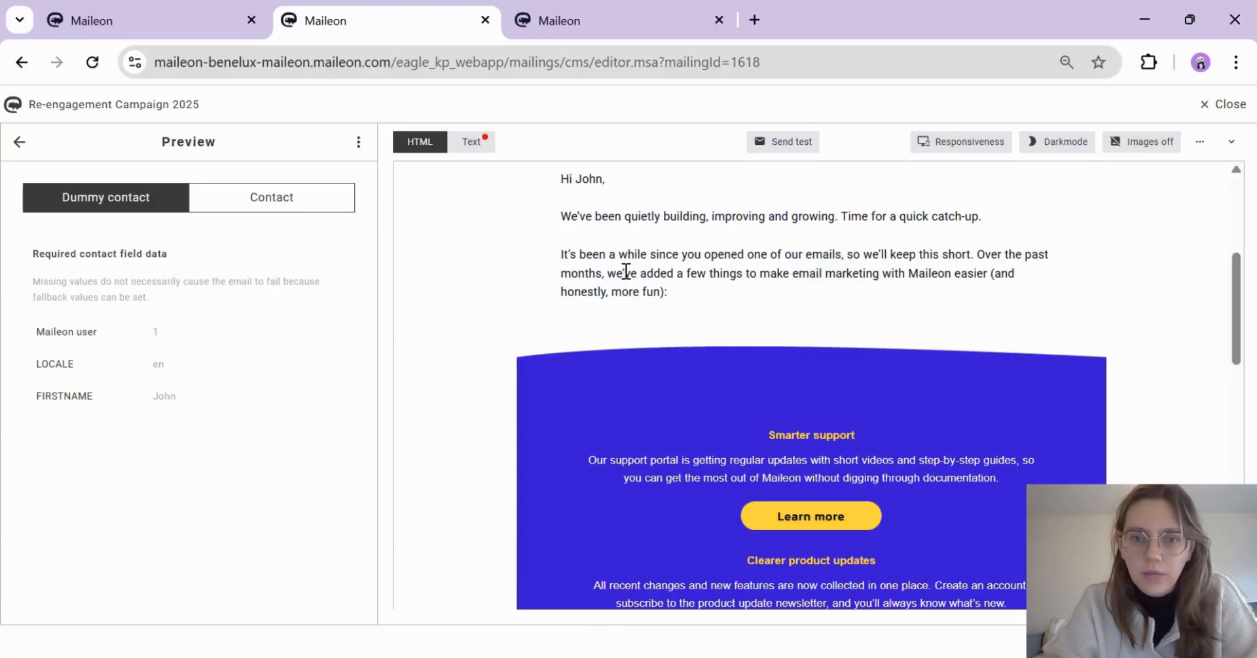
{"action": "left_click_drag", "start_coordinate": [700, 270], "coordinate": [969, 274]}
{"action": "scroll", "coordinate": [953, 320], "scroll_direction": "down", "scroll_amount": 6}
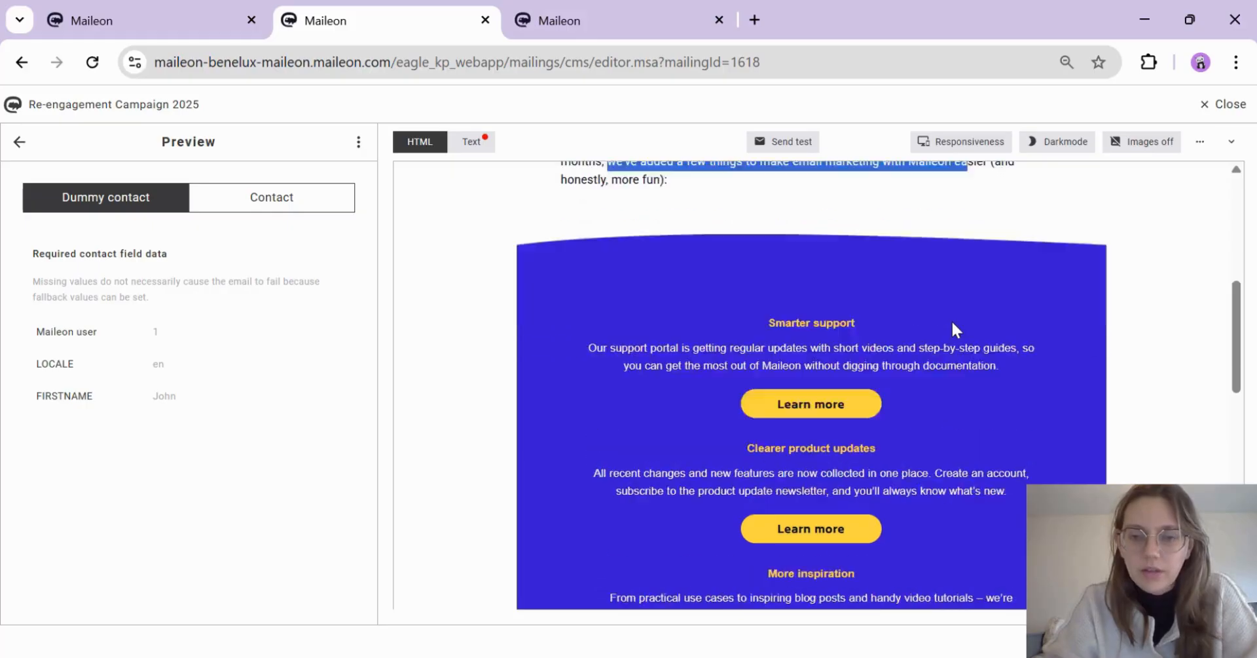
{"action": "scroll", "coordinate": [961, 320], "scroll_direction": "up", "scroll_amount": 9}
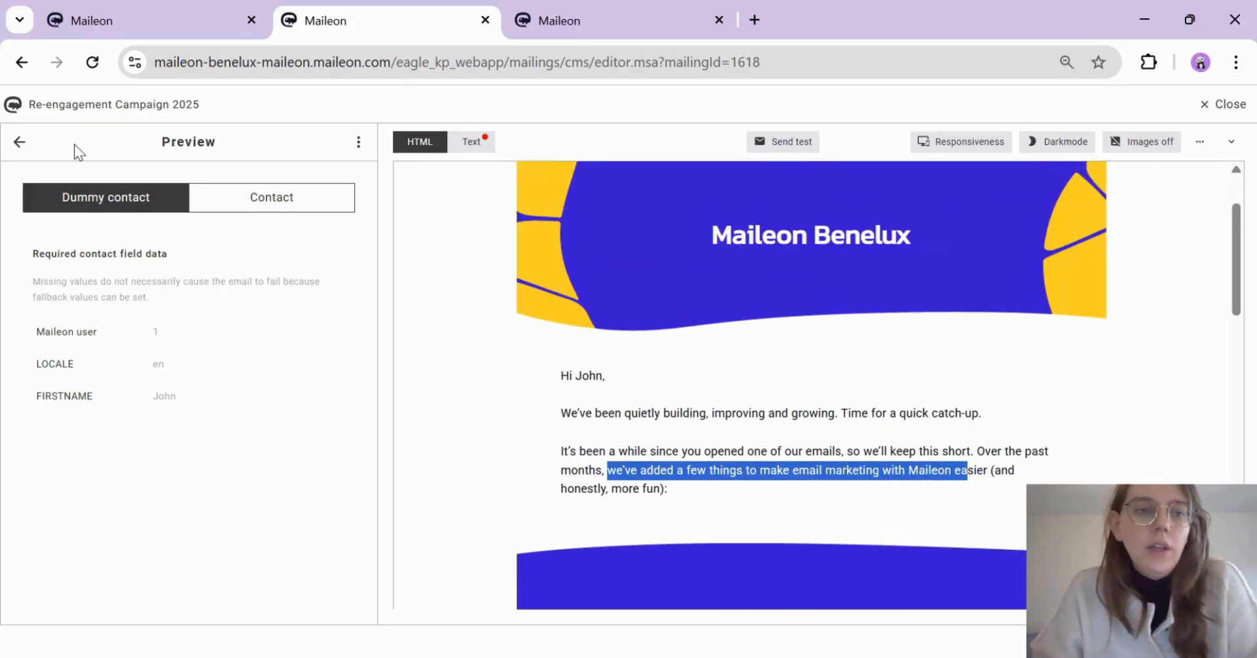
{"action": "left_click", "coordinate": [25, 143]}
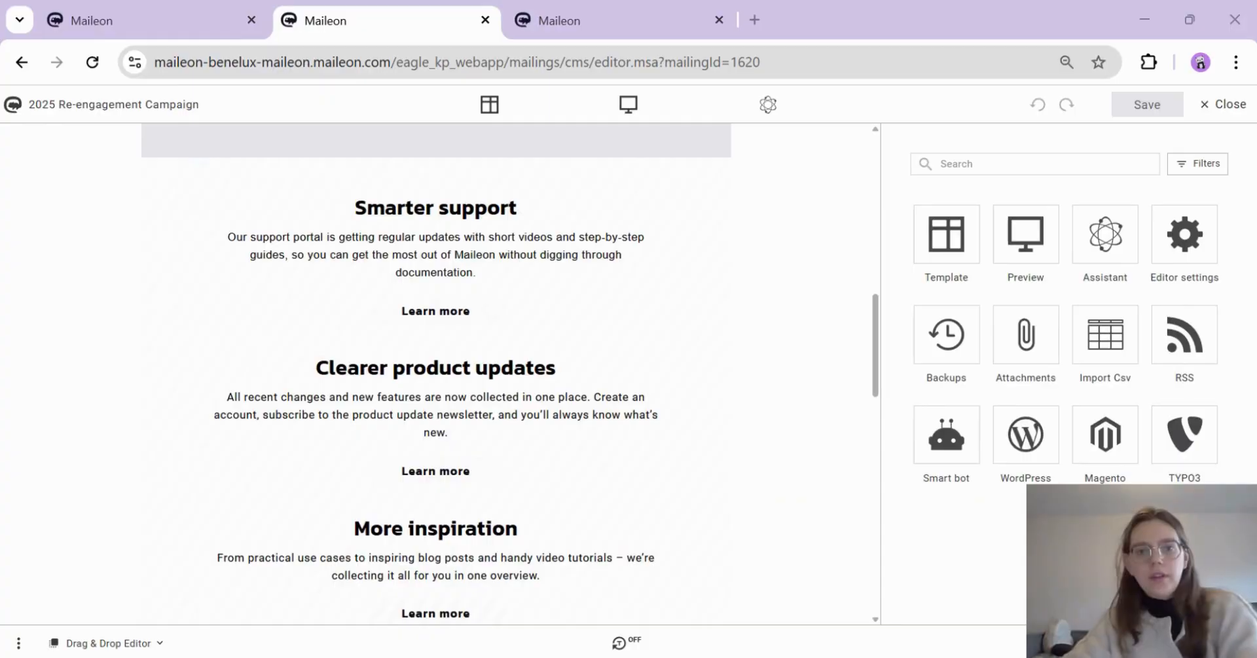
Step: Review the 2025 Re-engagement Campaign email in the editor, and examine its header, introduction, content sections and closing text in the preview
{"action": "scroll", "coordinate": [506, 367], "scroll_direction": "down", "scroll_amount": 3}
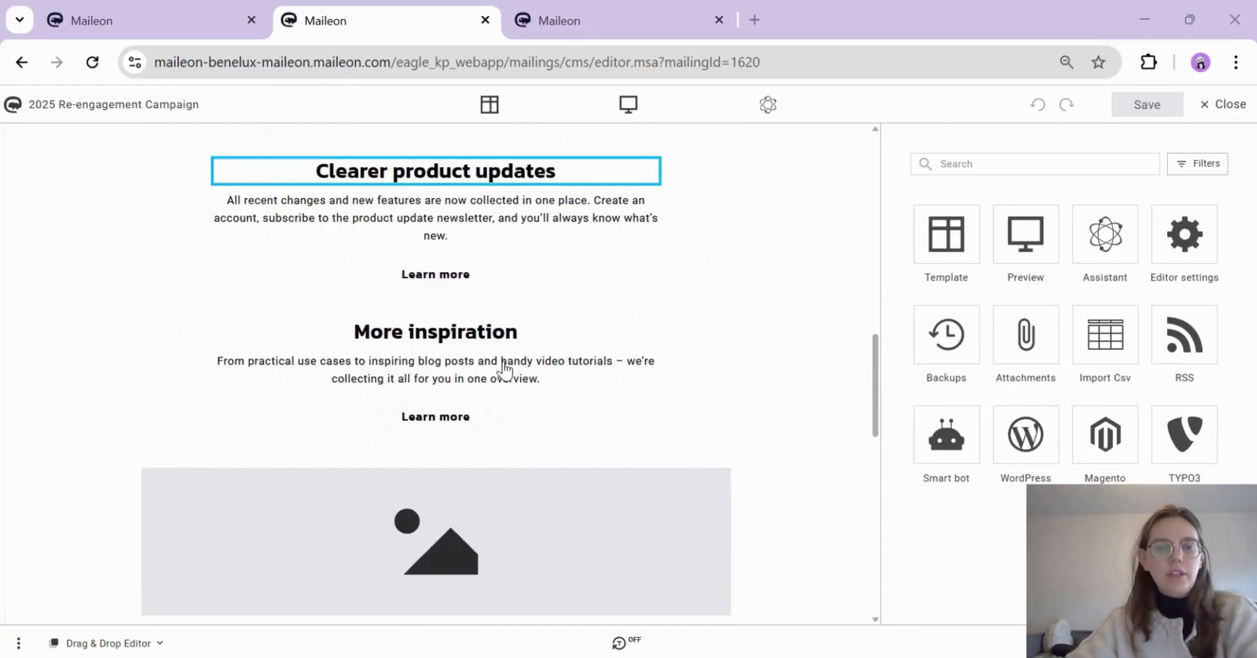
{"action": "scroll", "coordinate": [506, 364], "scroll_direction": "up", "scroll_amount": 9}
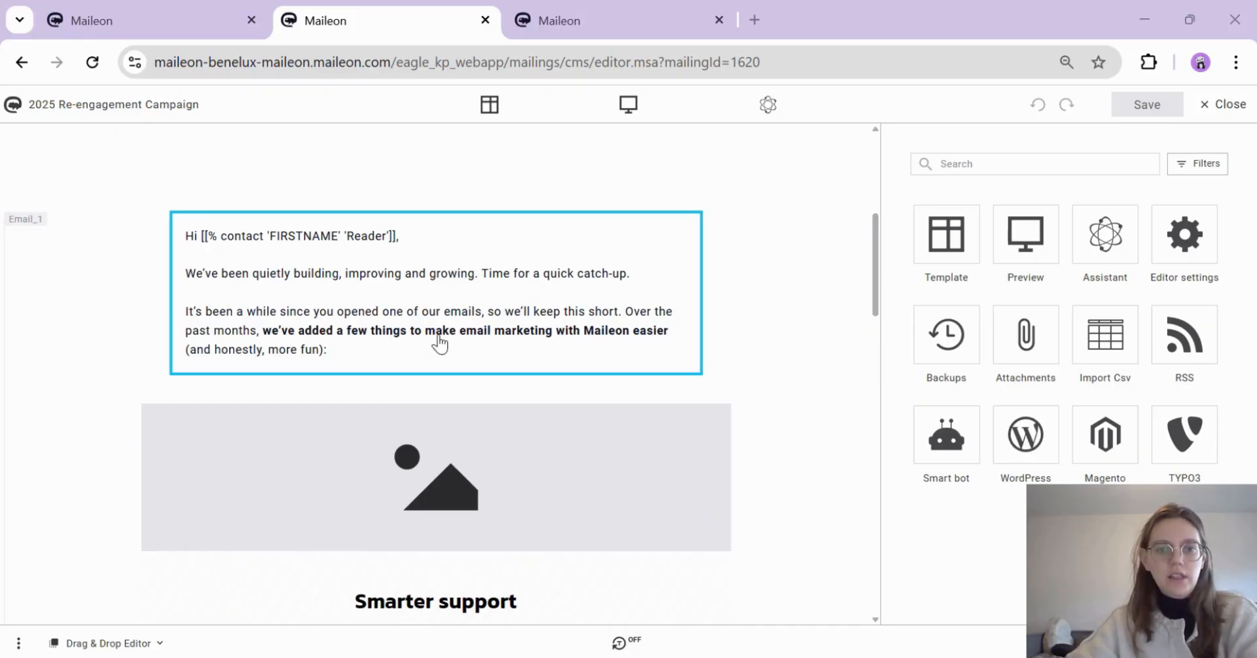
{"action": "left_click", "coordinate": [636, 106]}
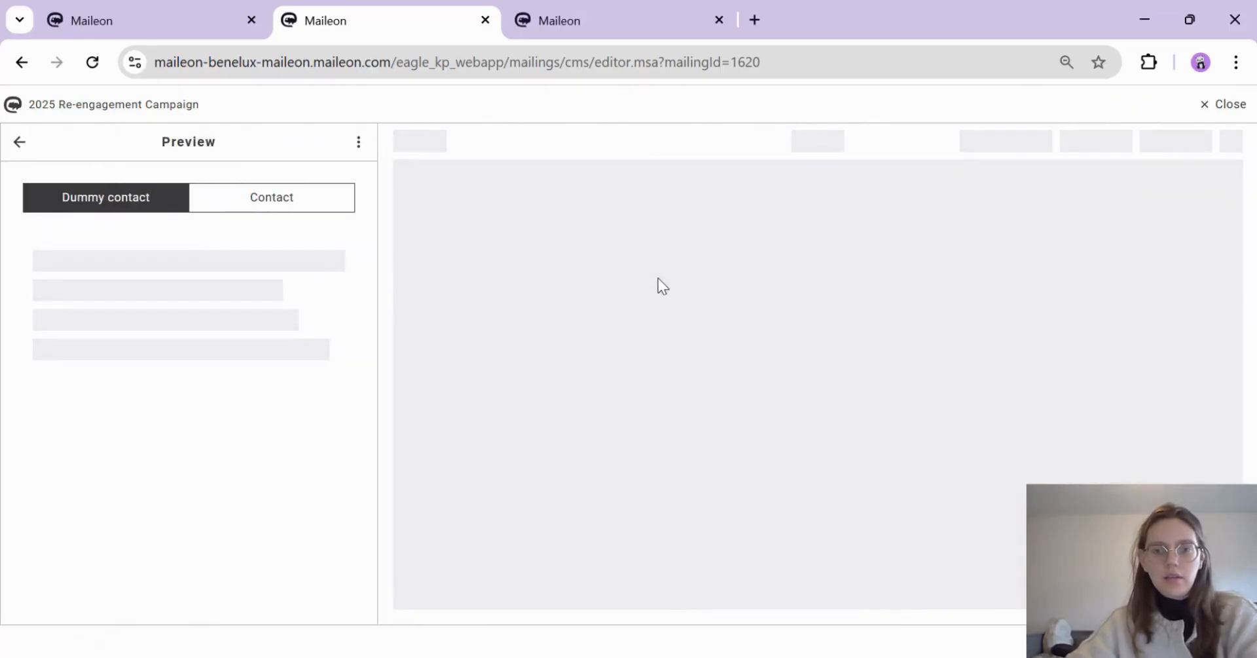
{"action": "scroll", "coordinate": [756, 289], "scroll_direction": "down", "scroll_amount": 3}
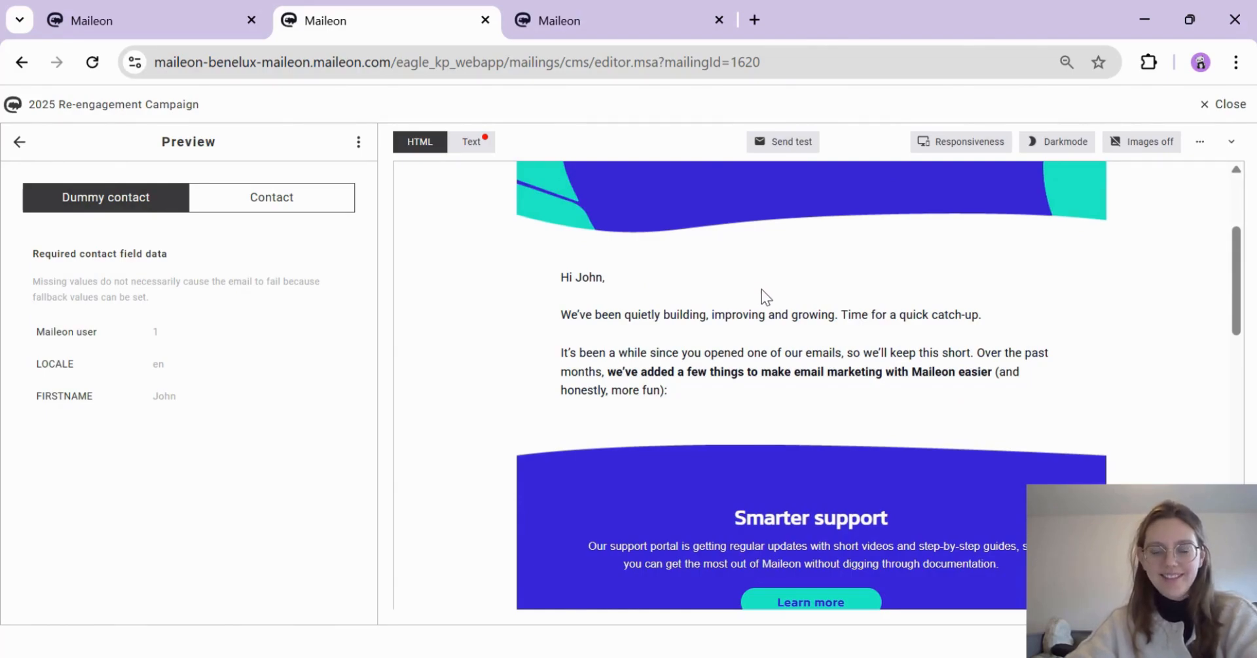
{"action": "scroll", "coordinate": [812, 278], "scroll_direction": "up", "scroll_amount": 3}
{"action": "scroll", "coordinate": [864, 275], "scroll_direction": "down", "scroll_amount": 3}
{"action": "scroll", "coordinate": [862, 274], "scroll_direction": "down", "scroll_amount": 4}
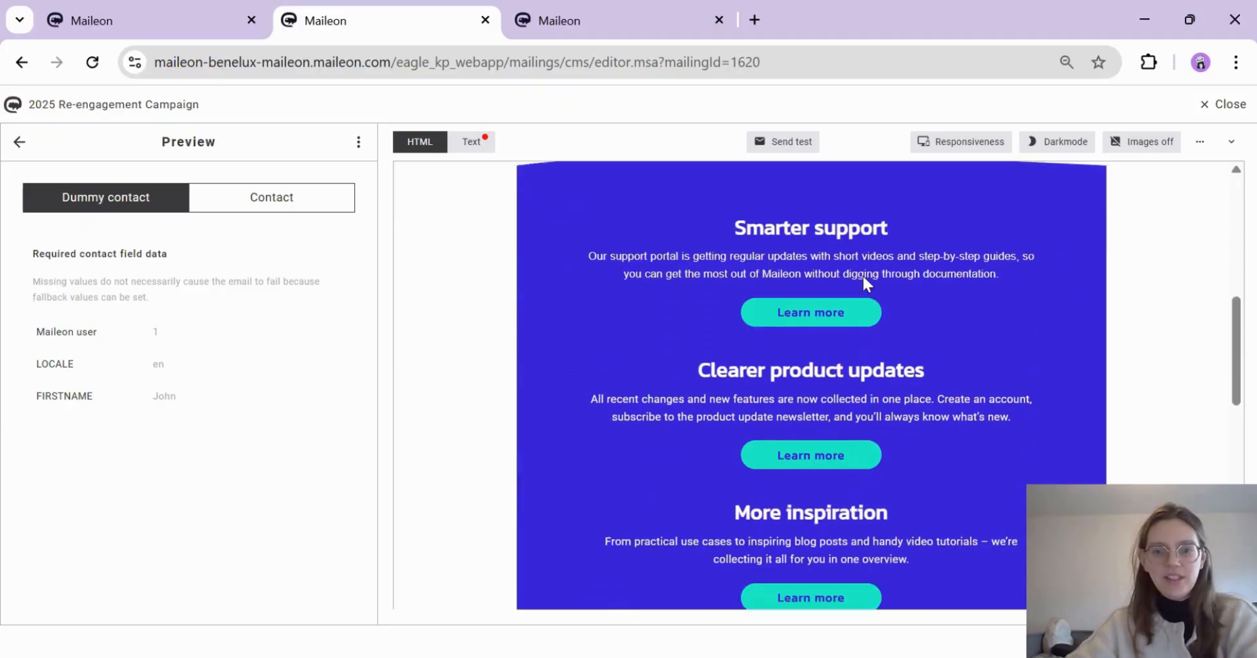
{"action": "scroll", "coordinate": [851, 276], "scroll_direction": "down", "scroll_amount": 3}
{"action": "scroll", "coordinate": [848, 290], "scroll_direction": "down", "scroll_amount": 4}
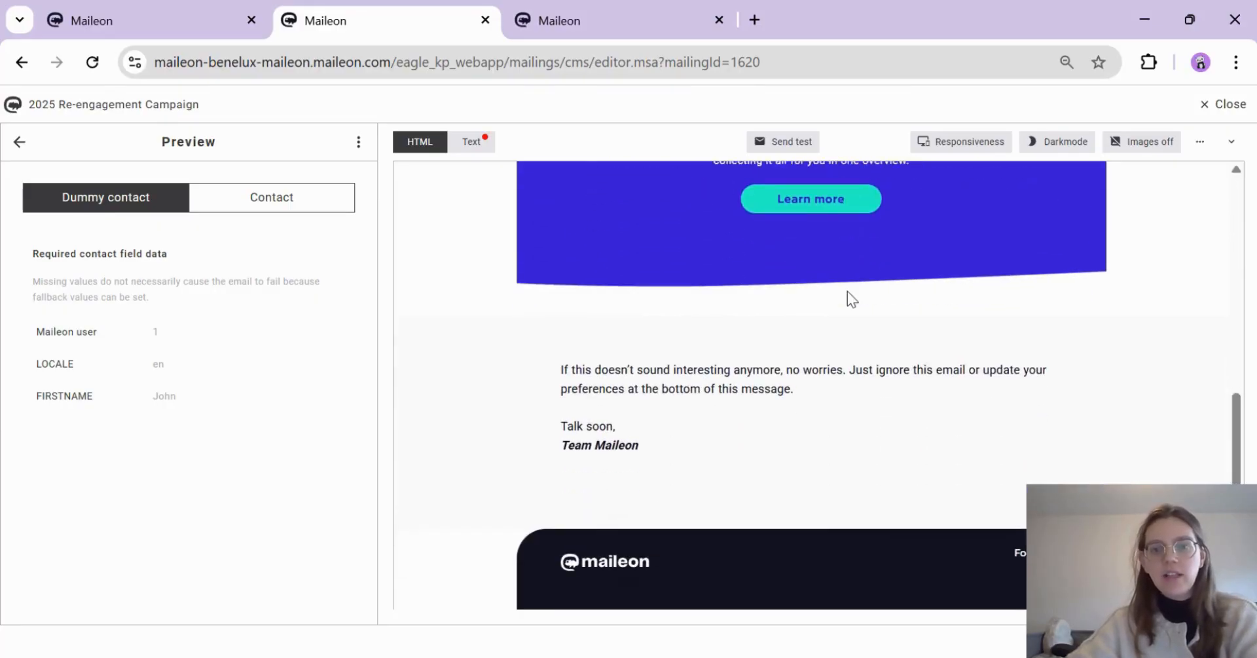
{"action": "scroll", "coordinate": [842, 293], "scroll_direction": "up", "scroll_amount": 4}
{"action": "scroll", "coordinate": [843, 297], "scroll_direction": "up", "scroll_amount": 10}
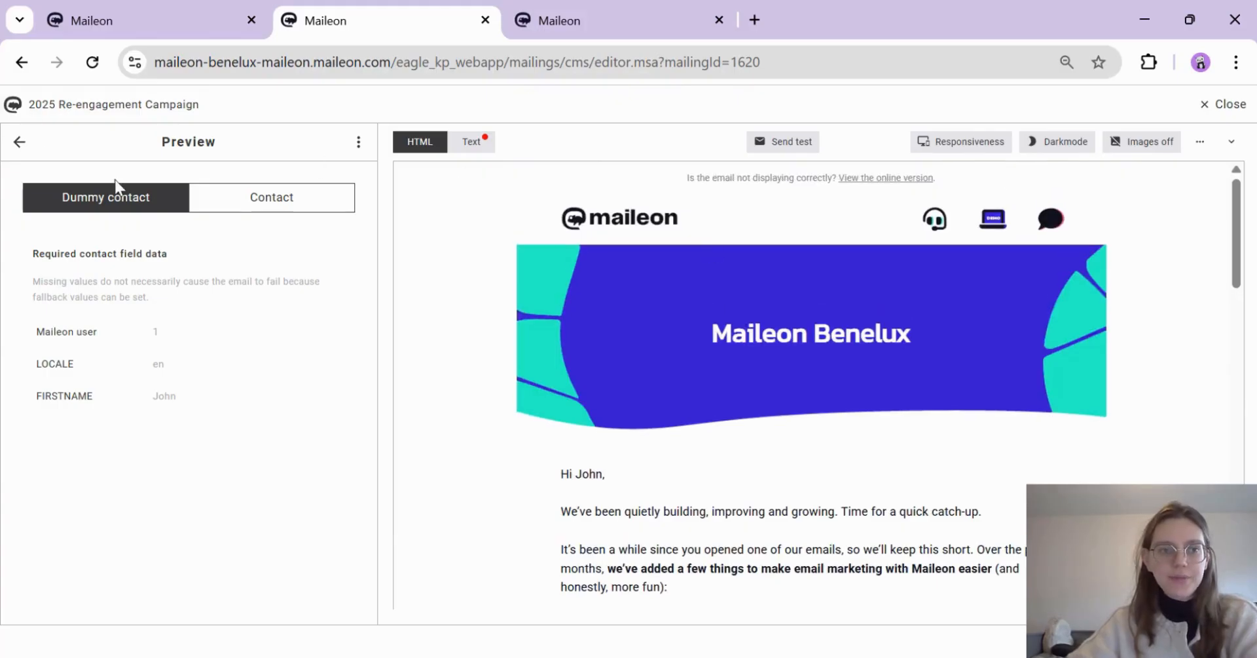
{"action": "left_click", "coordinate": [18, 143]}
{"action": "scroll", "coordinate": [550, 341], "scroll_direction": "down", "scroll_amount": 5}
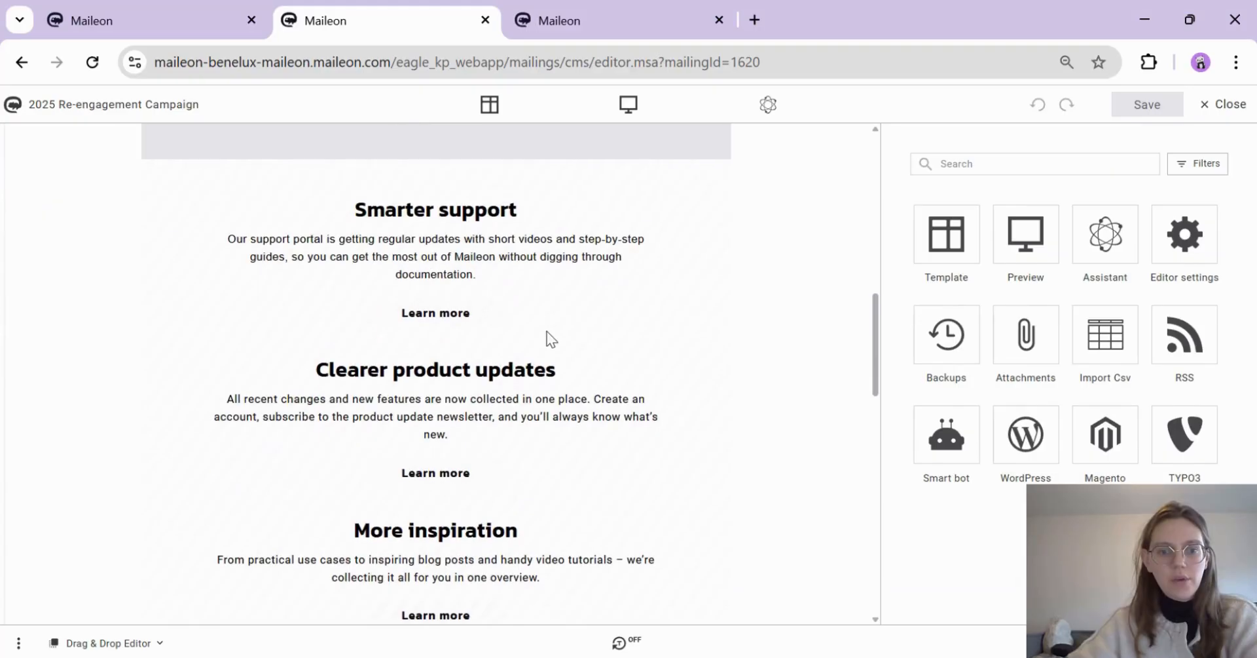
{"action": "left_click", "coordinate": [518, 314]}
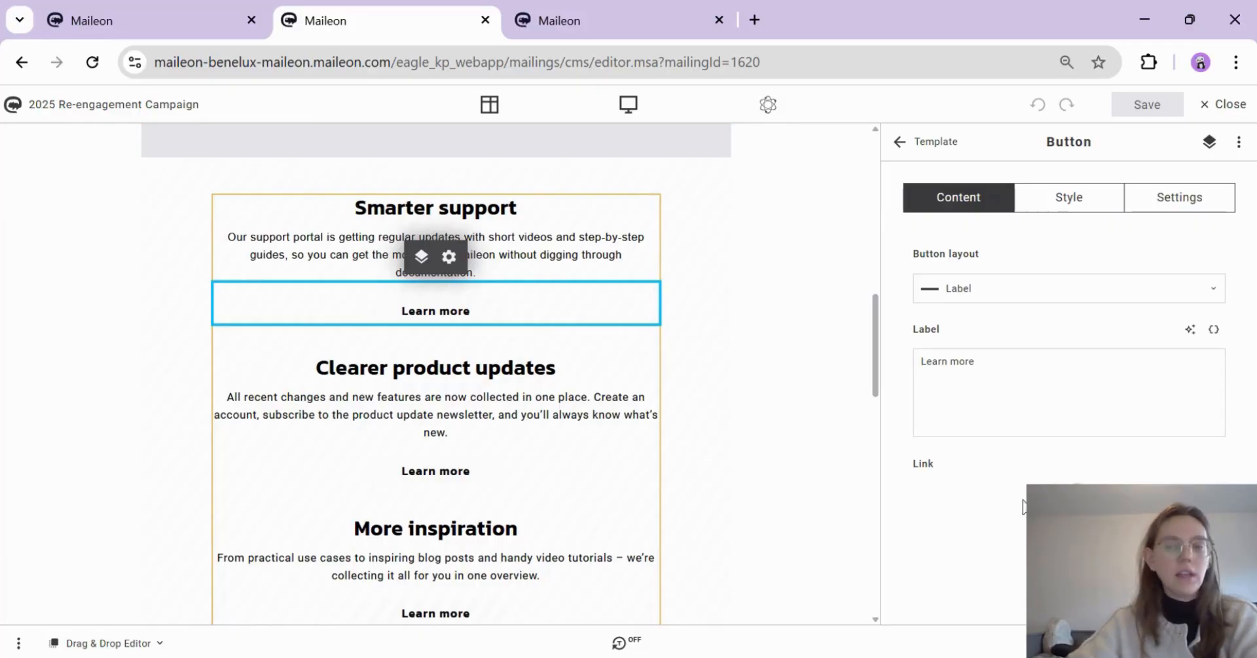
{"action": "left_click", "coordinate": [1074, 494]}
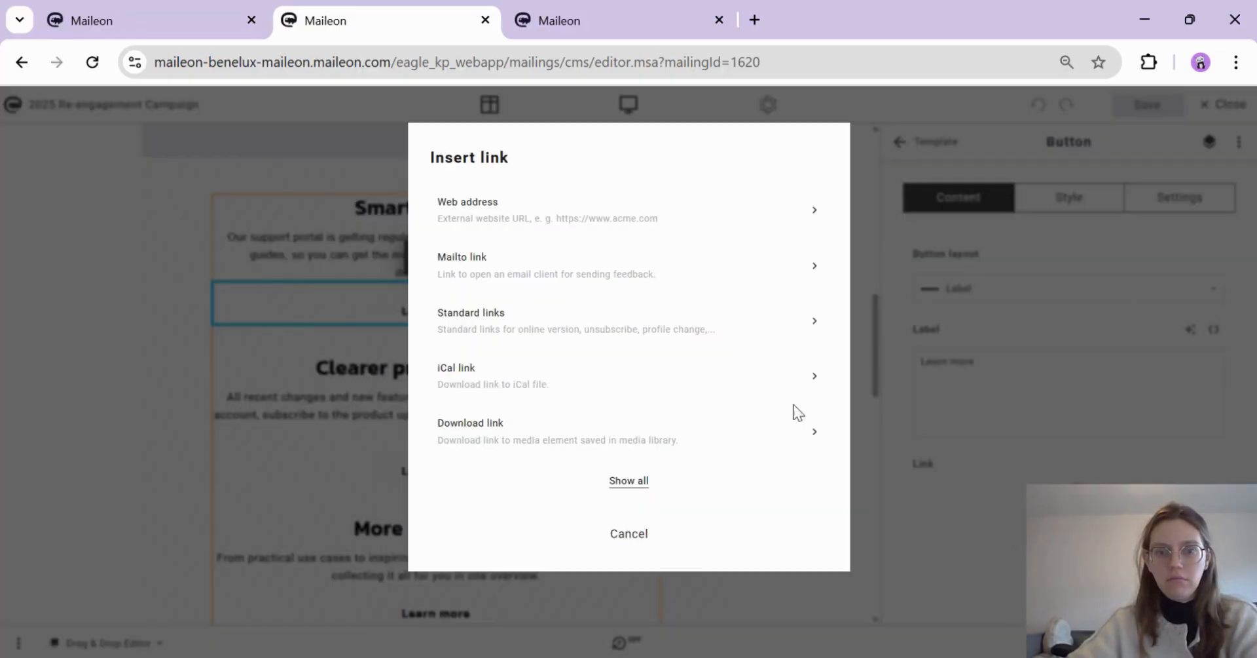
{"action": "left_click", "coordinate": [537, 219]}
{"action": "left_click", "coordinate": [513, 265]}
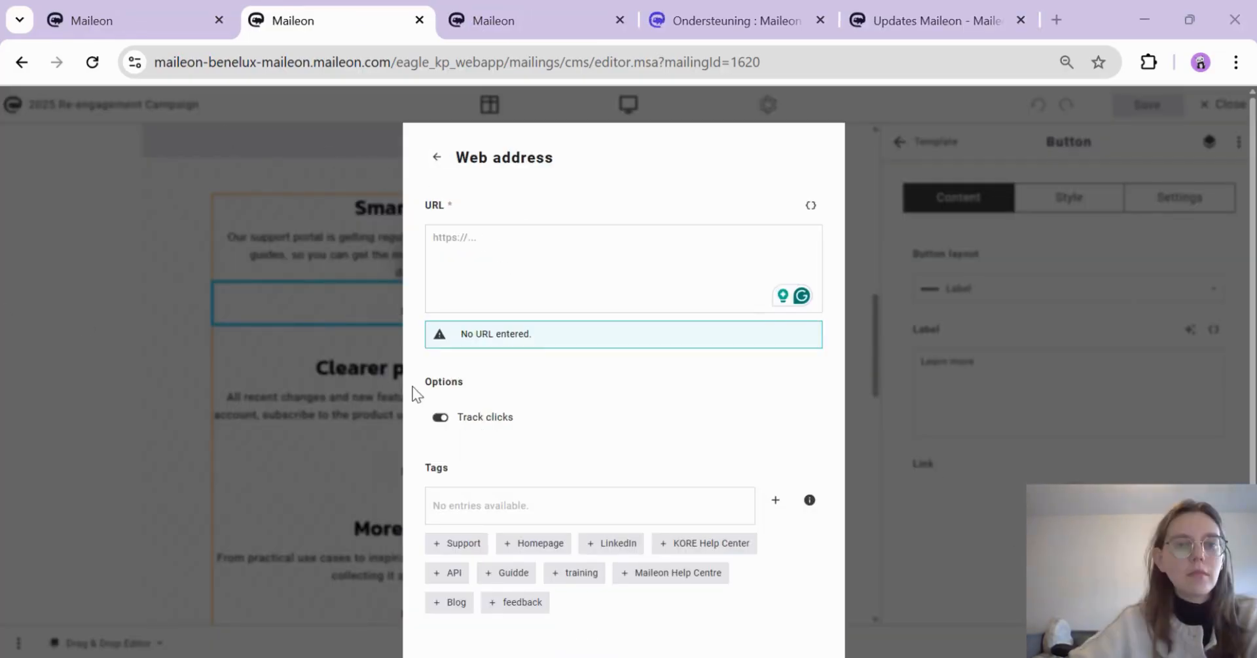
{"action": "left_click", "coordinate": [492, 250]}
{"action": "type", "text": "https://update.maileon.com/"}
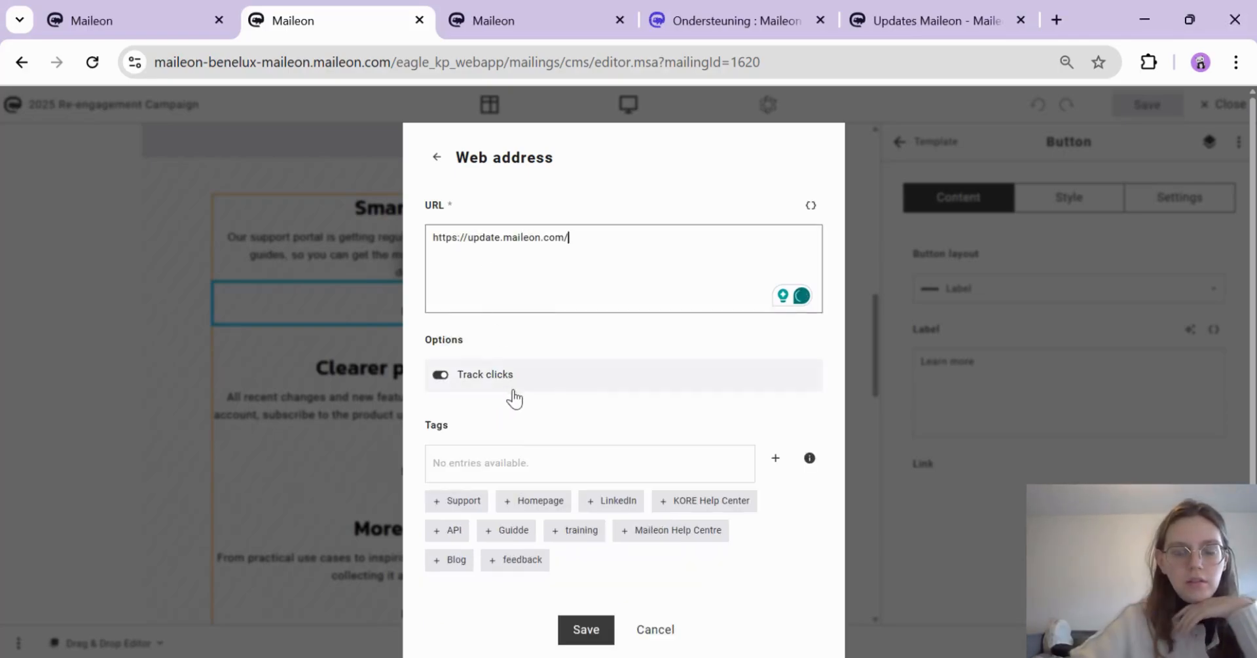
{"action": "left_click", "coordinate": [590, 628]}
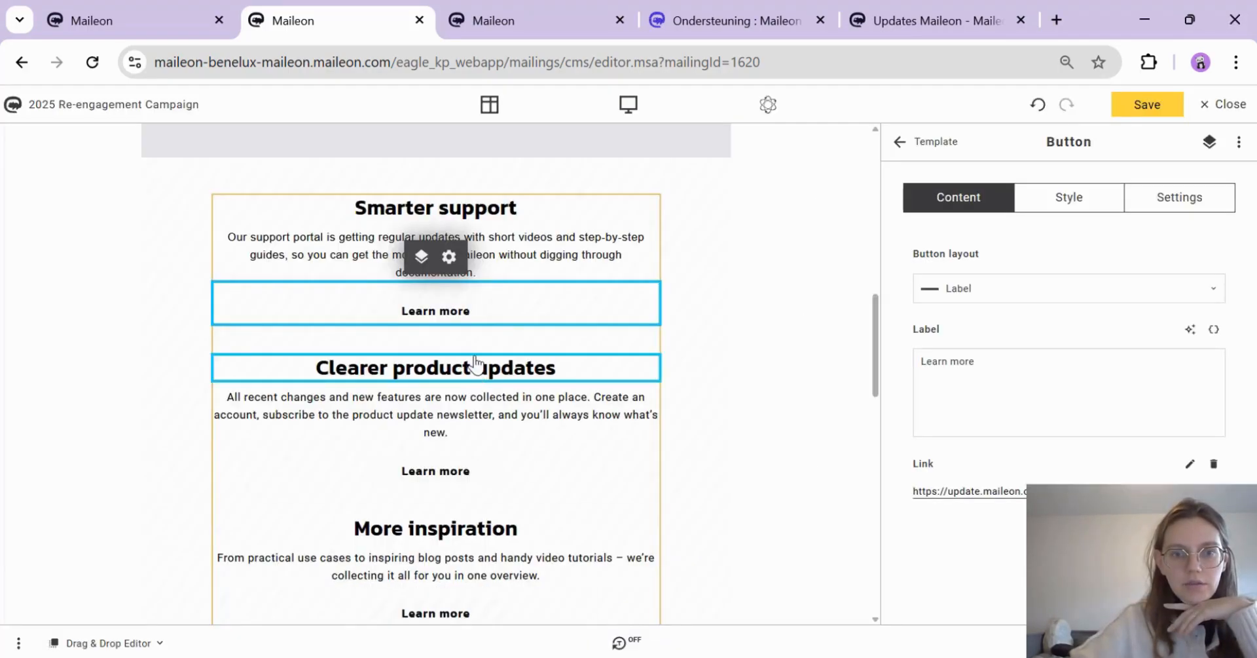
{"action": "left_click", "coordinate": [1147, 106]}
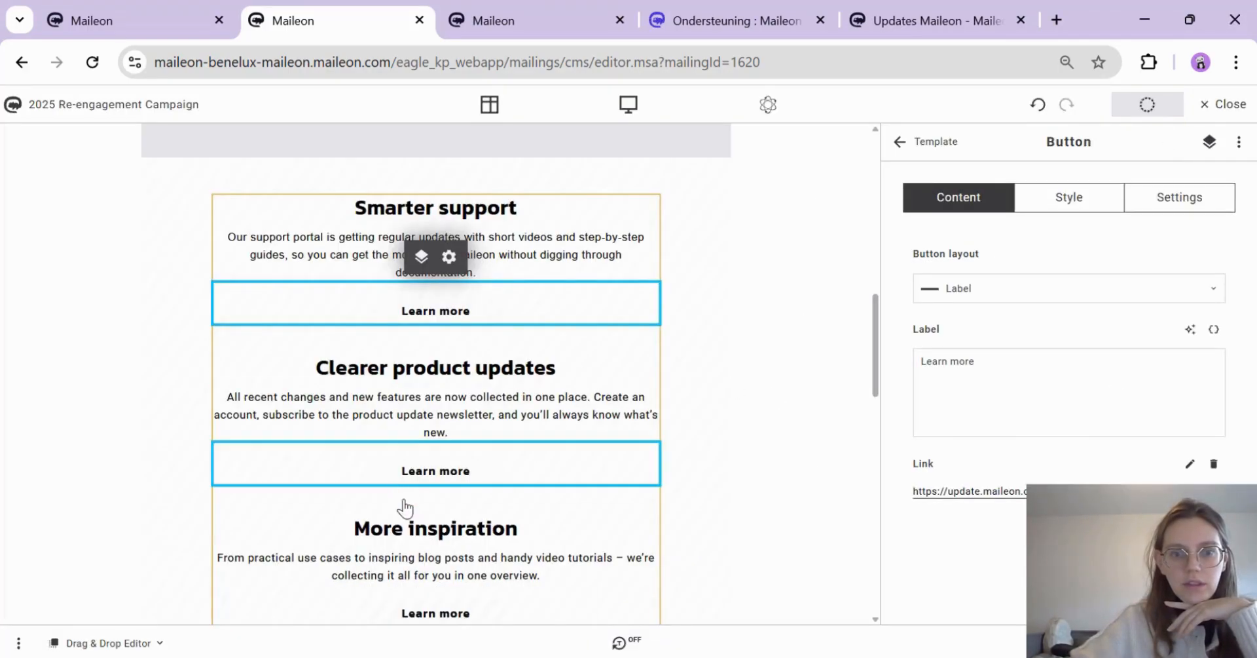
{"action": "left_click", "coordinate": [433, 475]}
{"action": "left_click", "coordinate": [1076, 493]}
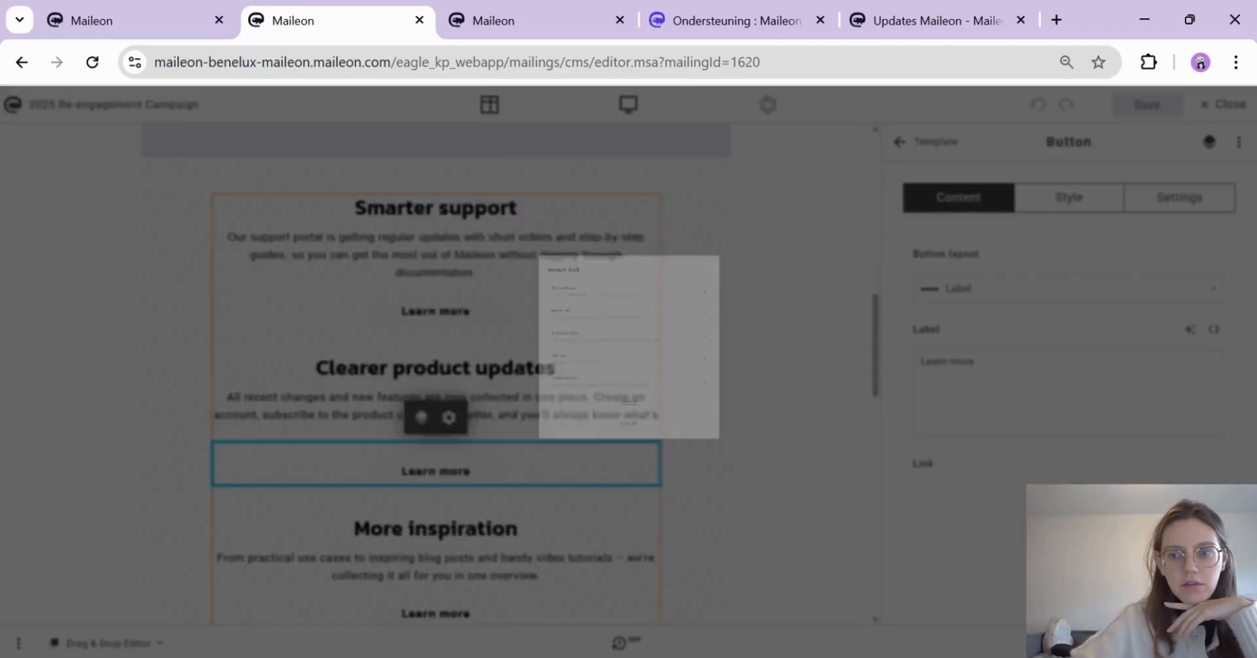
{"action": "left_click", "coordinate": [620, 213]}
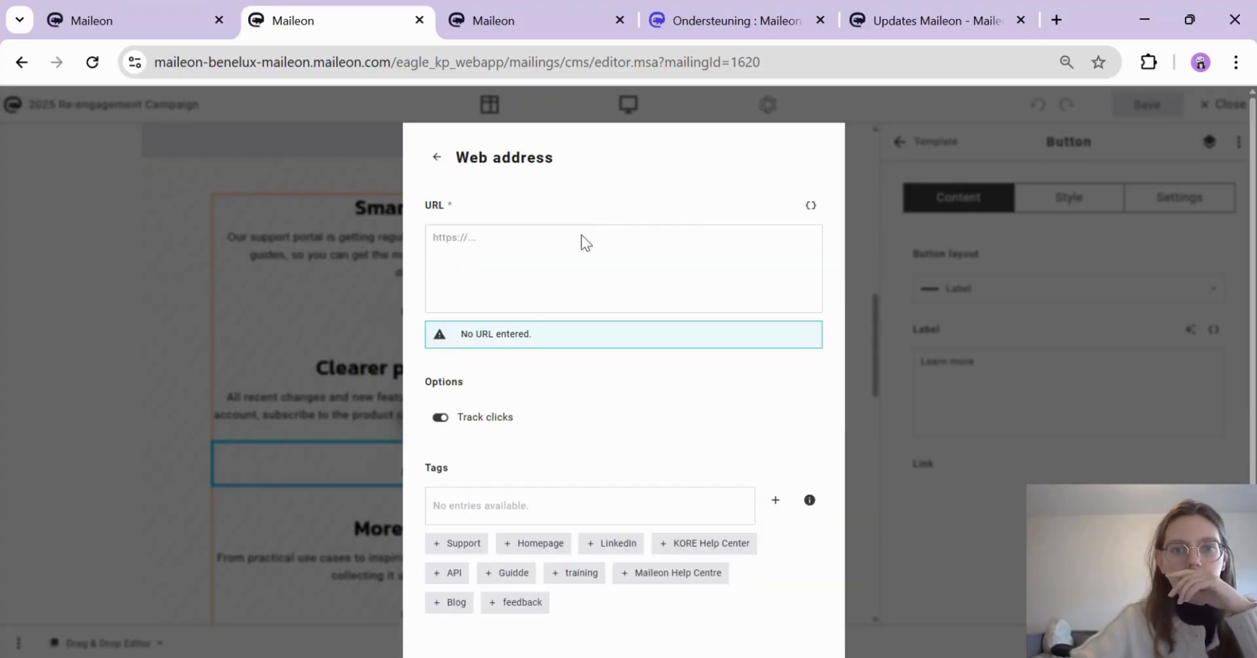
{"action": "left_click", "coordinate": [520, 267]}
{"action": "type", "text": "https://support.maileon.nl/en/support/home"}
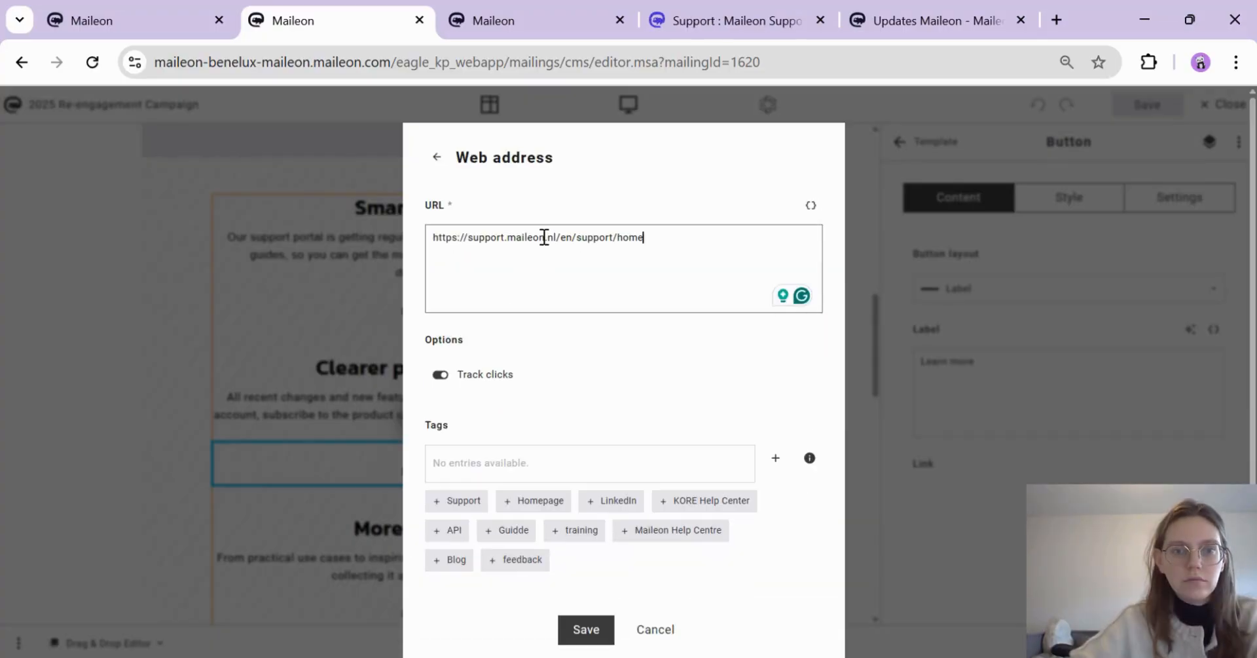
{"action": "left_click", "coordinate": [597, 631]}
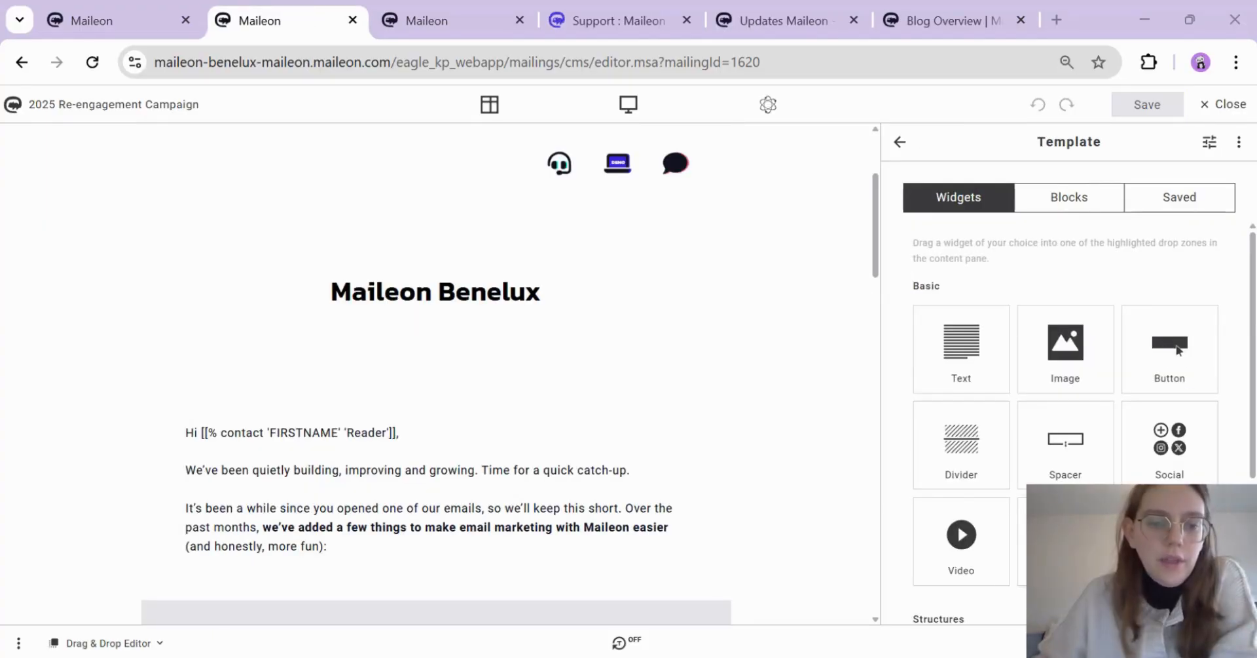
Step: Duplicate the "A Quick Catch-up" header text block above the greeting
{"action": "scroll", "coordinate": [331, 505], "scroll_direction": "down", "scroll_amount": 10}
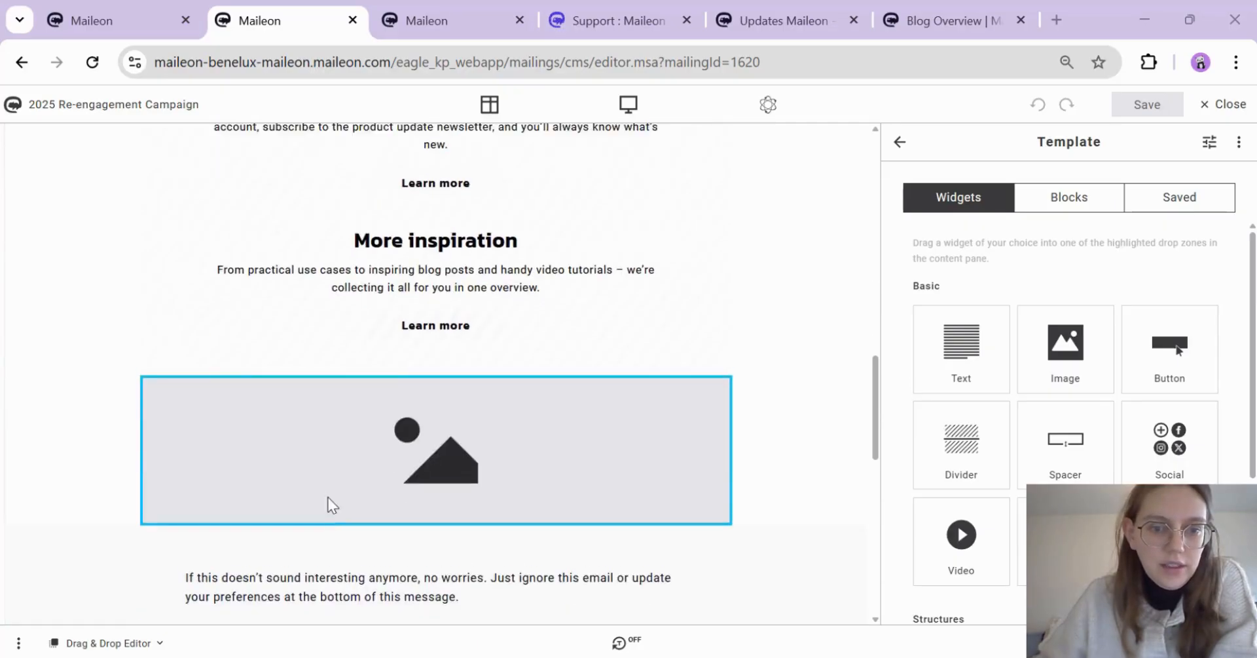
{"action": "scroll", "coordinate": [331, 506], "scroll_direction": "up", "scroll_amount": 10}
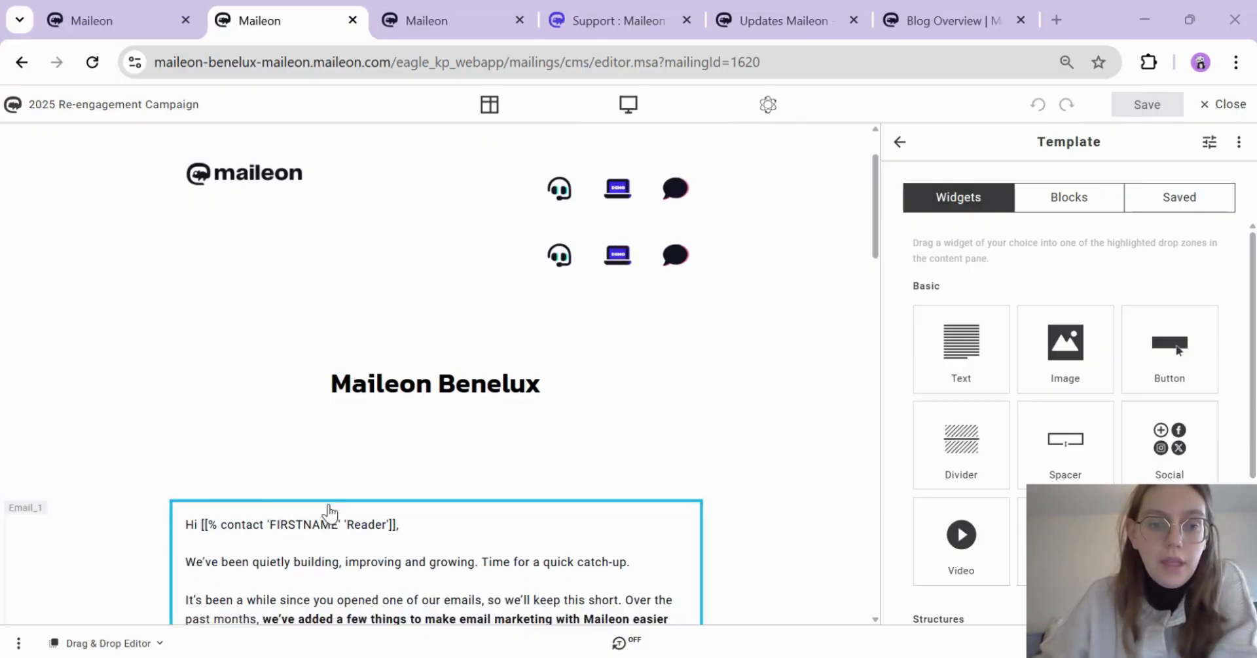
{"action": "scroll", "coordinate": [317, 498], "scroll_direction": "down", "scroll_amount": 4}
{"action": "scroll", "coordinate": [477, 252], "scroll_direction": "up", "scroll_amount": 3}
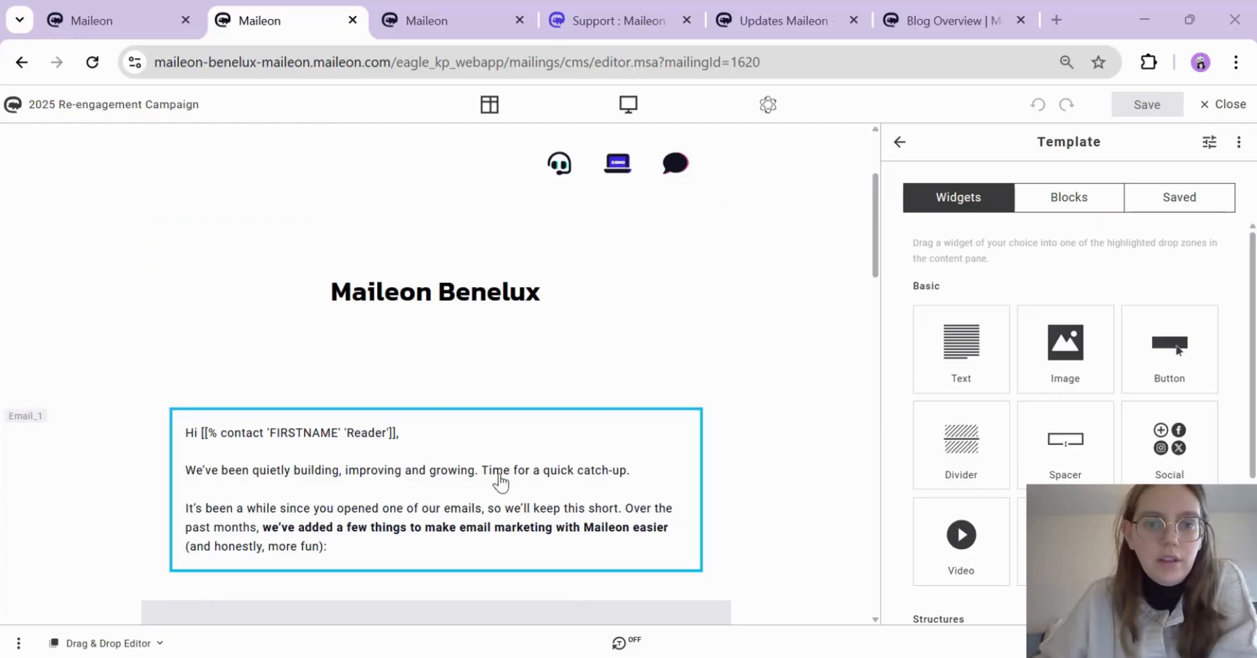
{"action": "scroll", "coordinate": [435, 433], "scroll_direction": "down", "scroll_amount": 2}
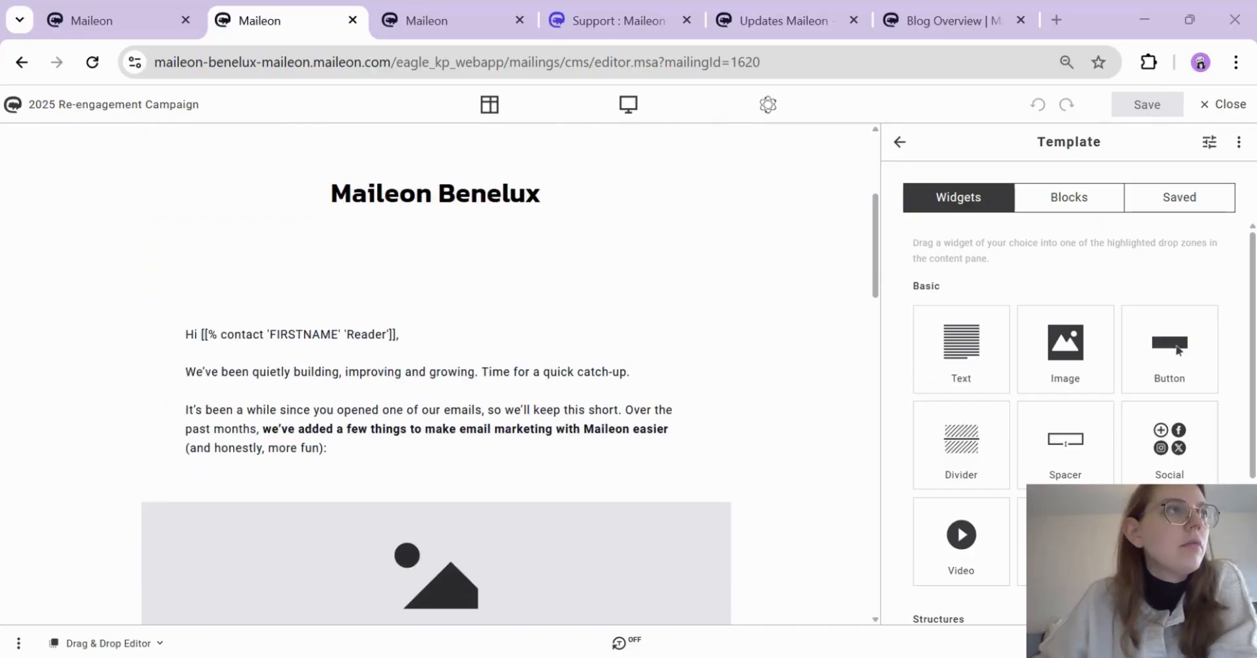
{"action": "scroll", "coordinate": [669, 552], "scroll_direction": "up", "scroll_amount": 2}
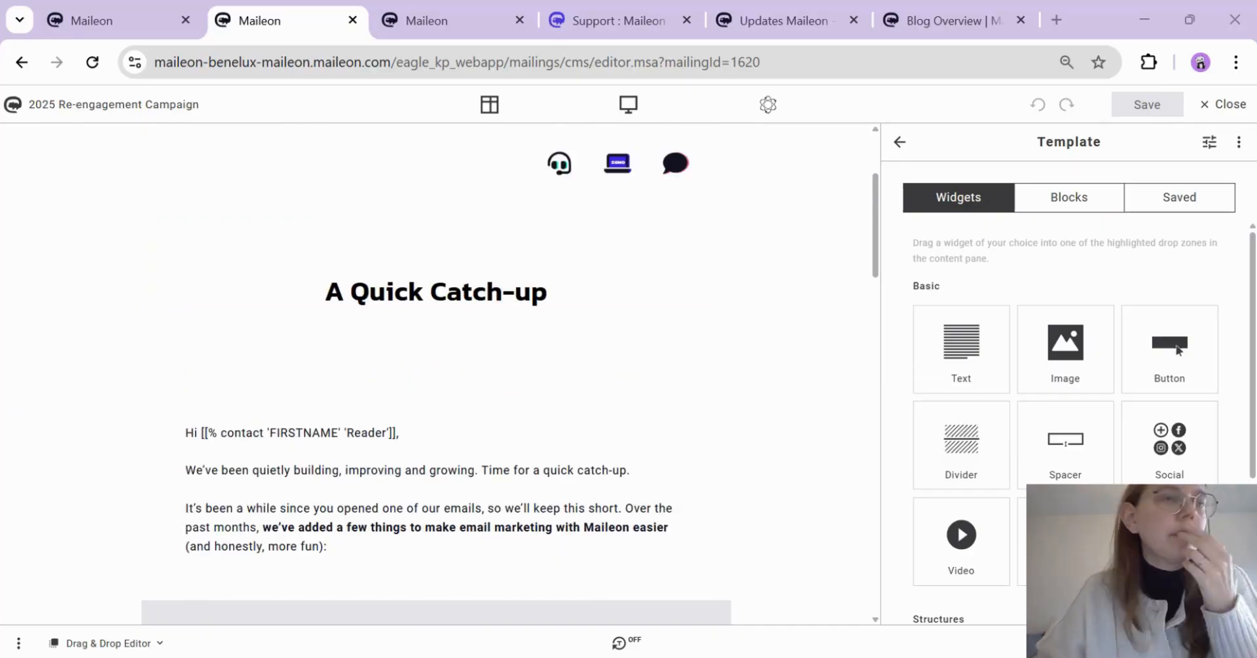
{"action": "left_click", "coordinate": [622, 276]}
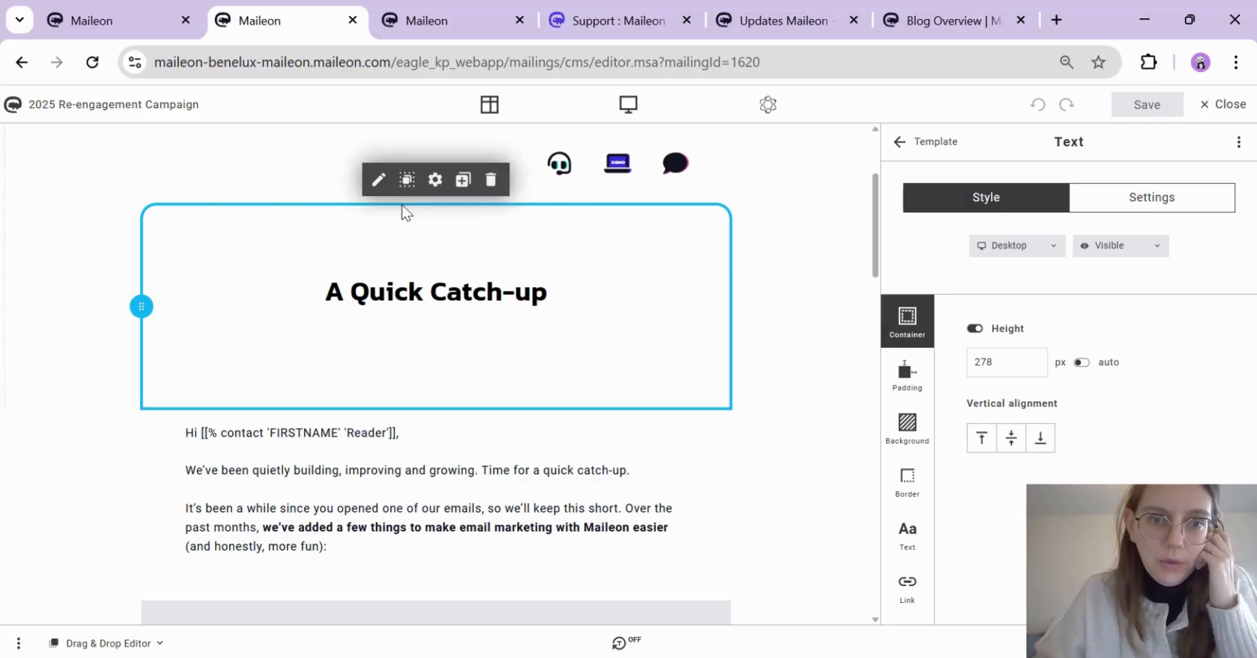
{"action": "left_click", "coordinate": [463, 181]}
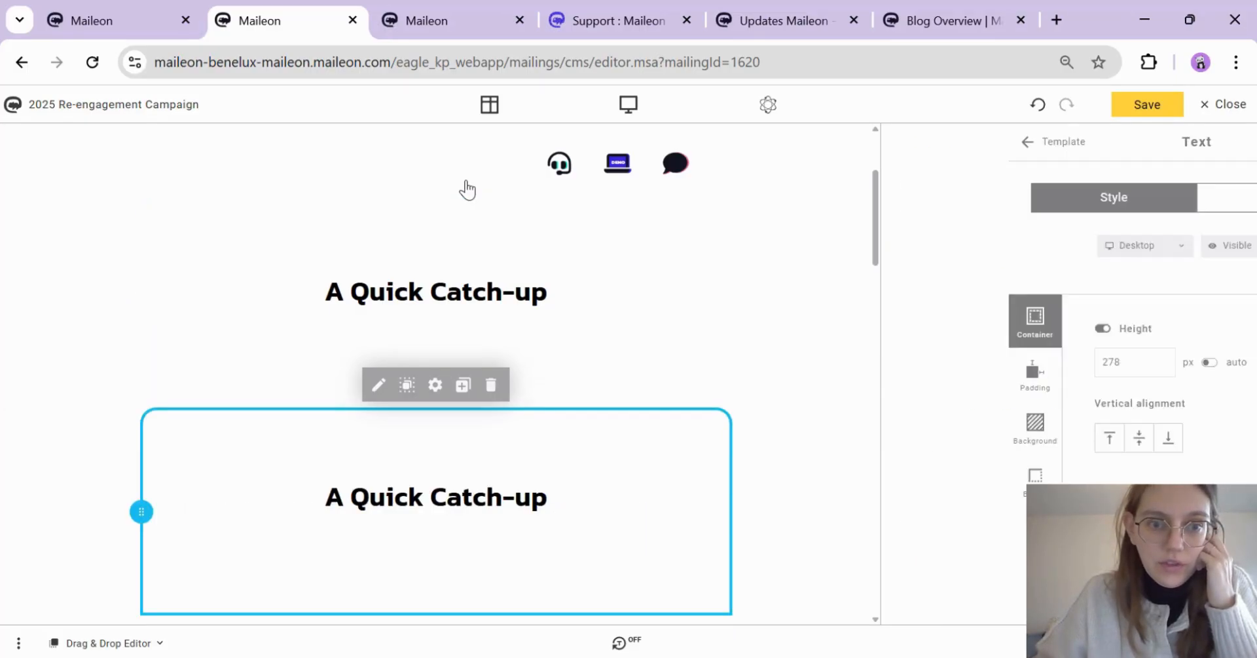
Step: Add a visibility condition named "English" of type Contact field to the first "A Quick Catch-up" header block
{"action": "left_click", "coordinate": [544, 269]}
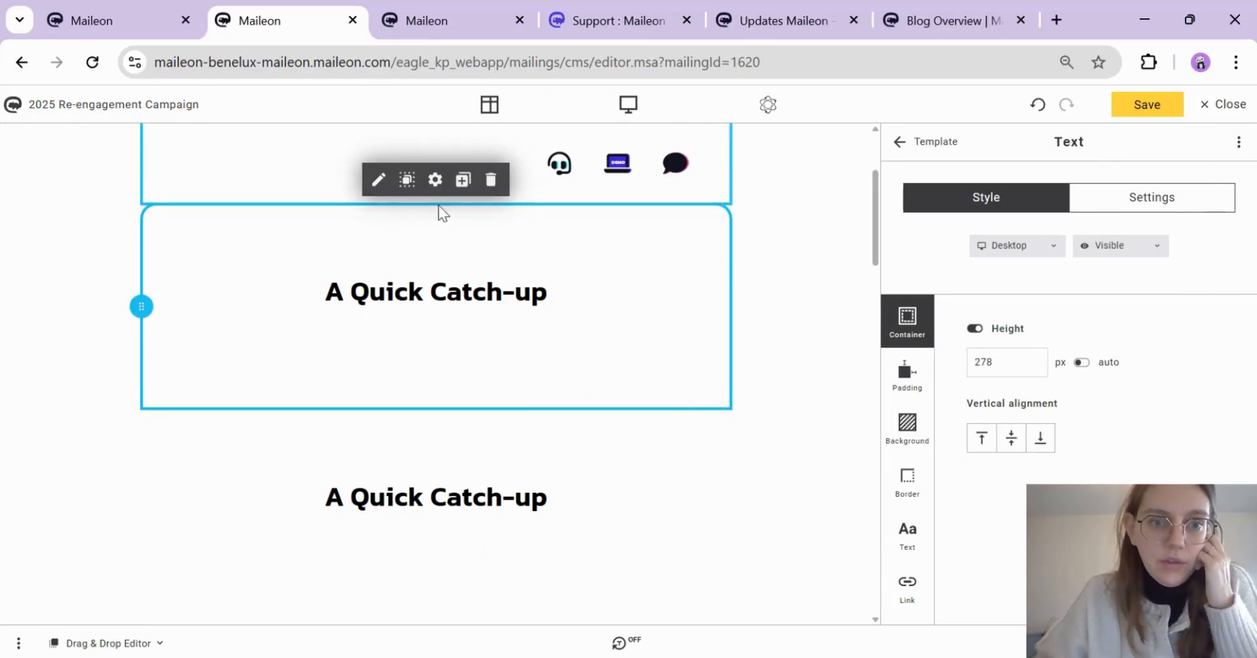
{"action": "left_click", "coordinate": [440, 185]}
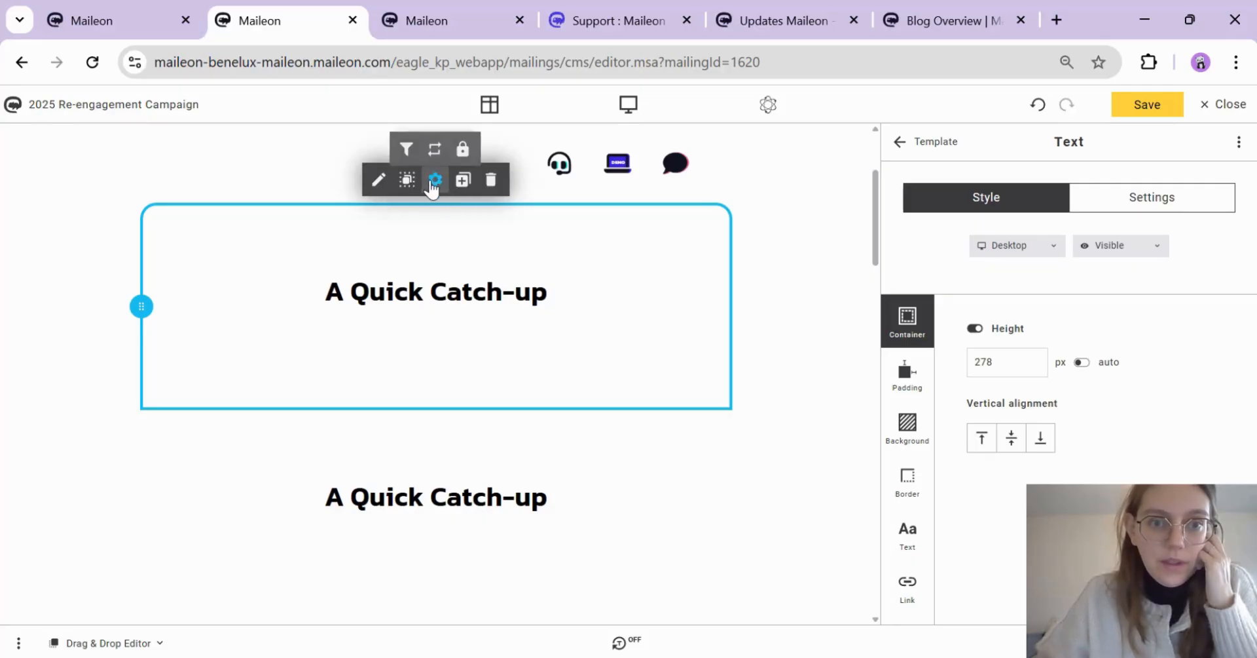
{"action": "left_click", "coordinate": [407, 152]}
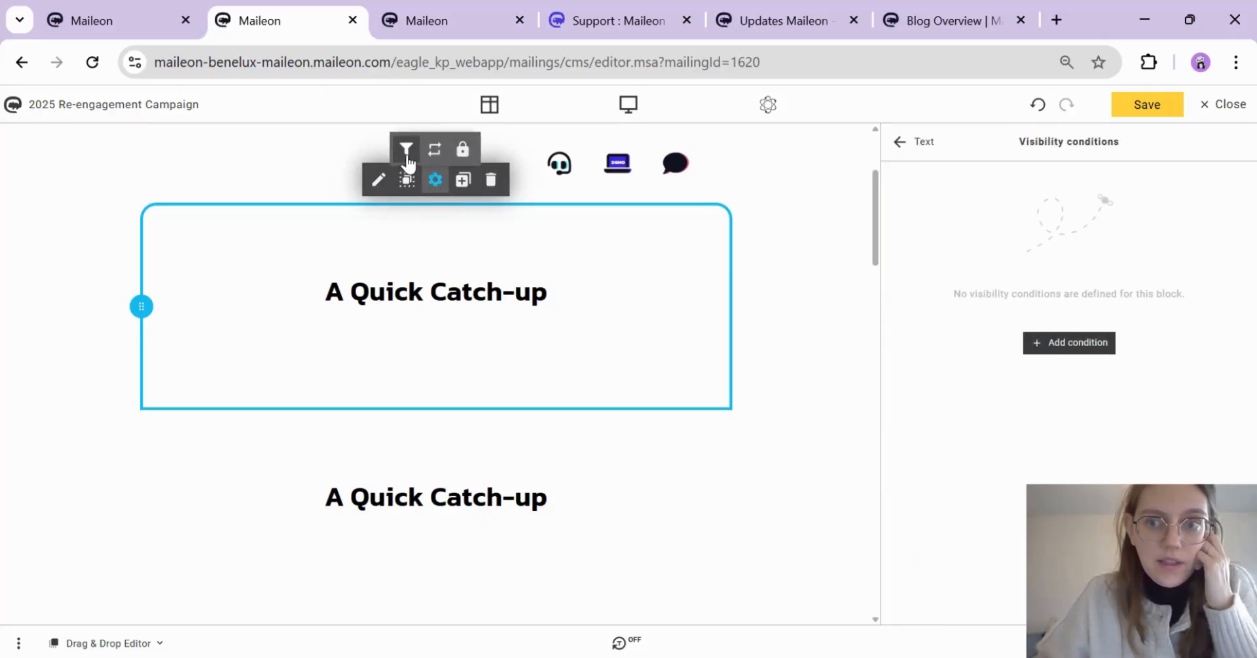
{"action": "left_click", "coordinate": [1089, 343]}
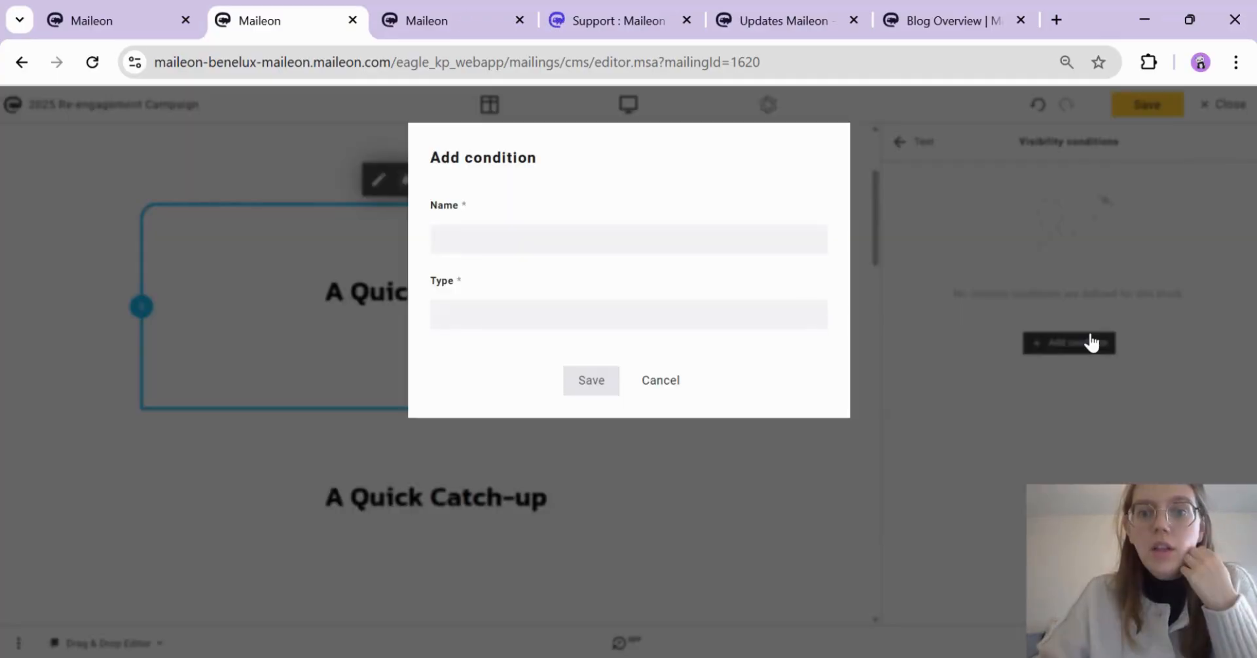
{"action": "left_click", "coordinate": [651, 239]}
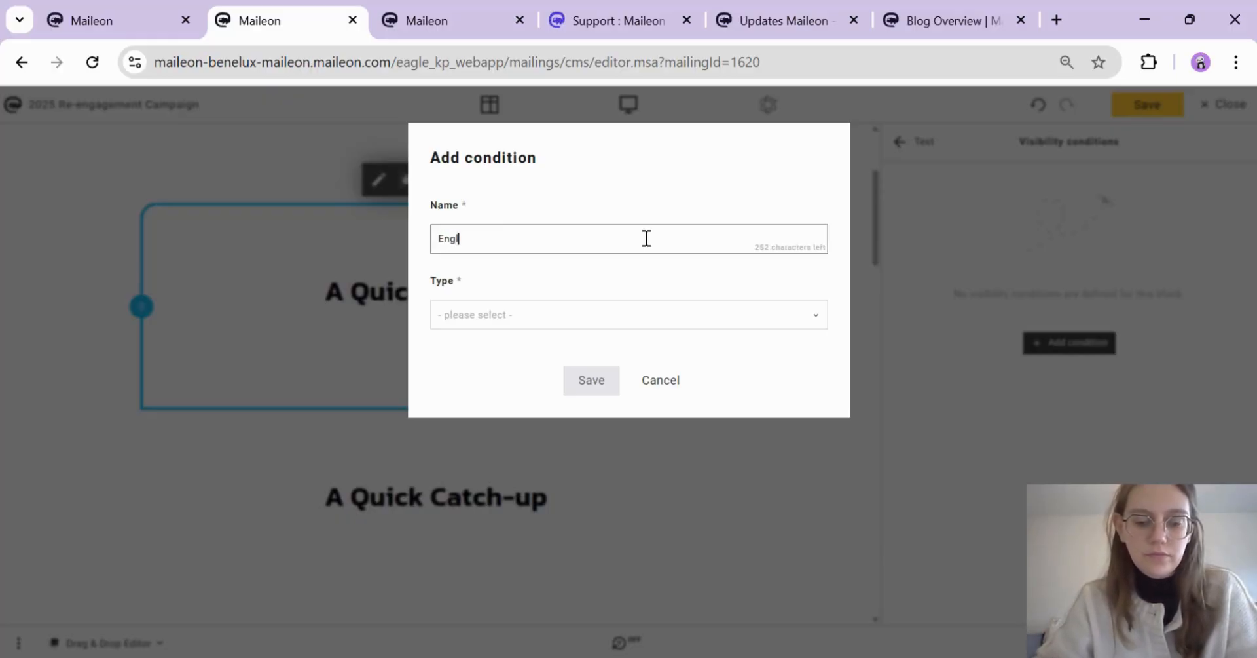
{"action": "left_click", "coordinate": [553, 316]}
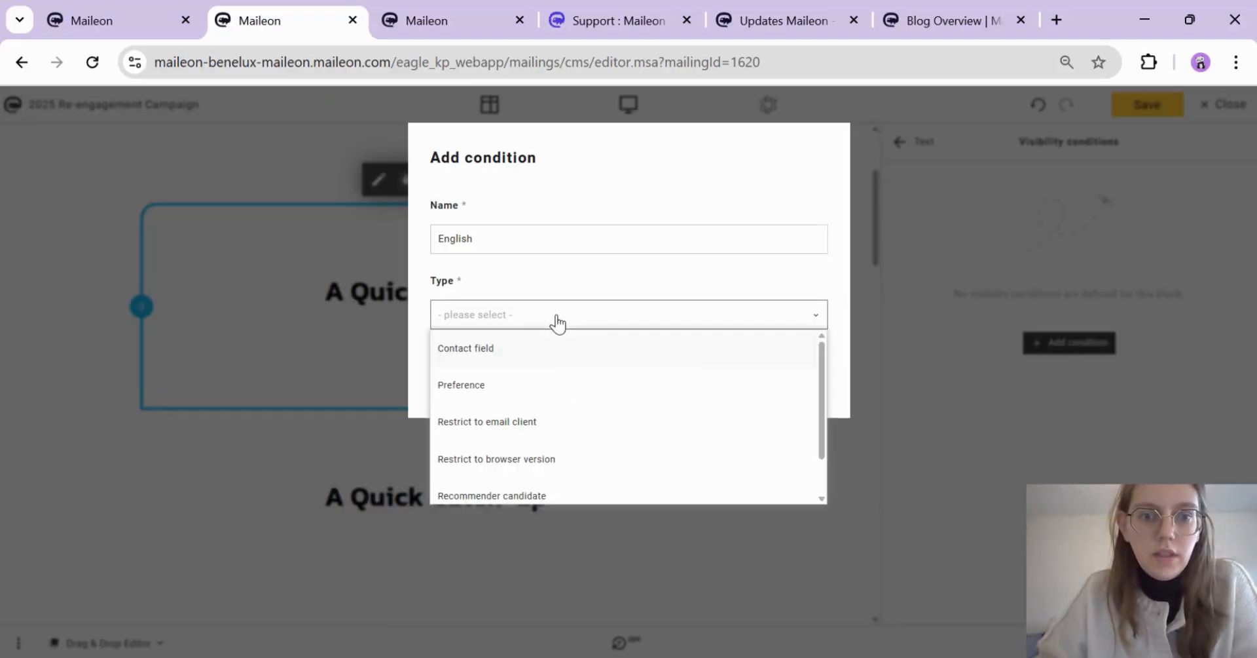
{"action": "left_click", "coordinate": [511, 347]}
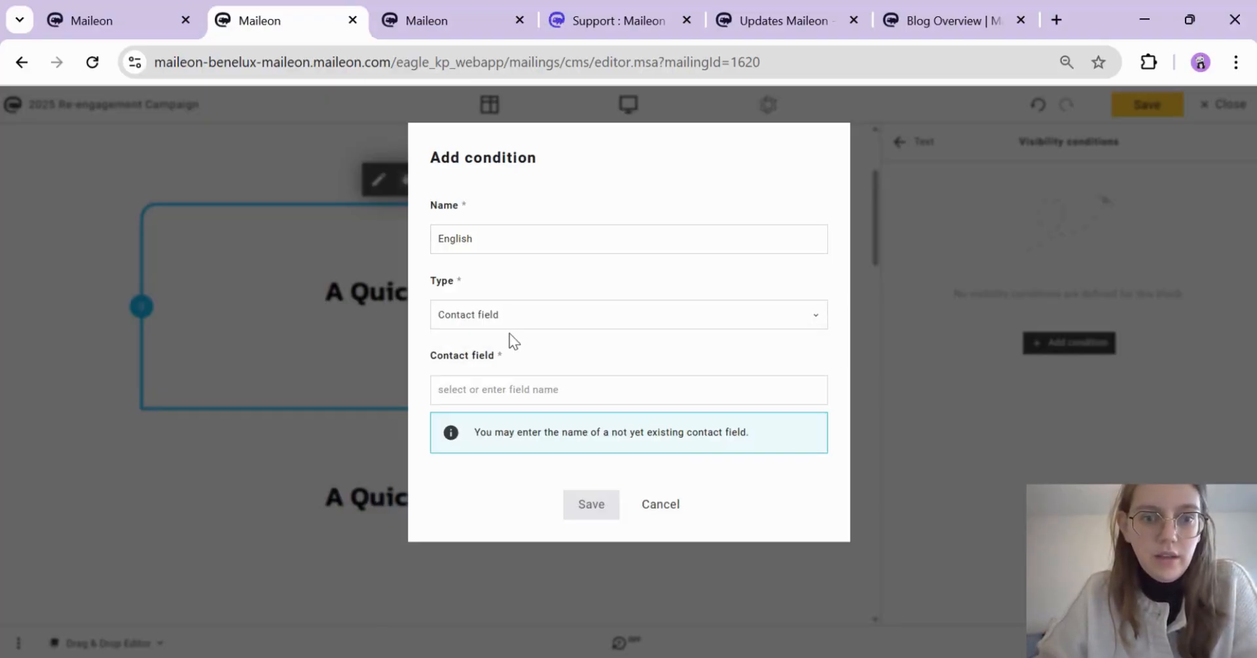
Step: Define the English condition as Account locale equals any of en (English), and save the condition
{"action": "left_click", "coordinate": [518, 387]}
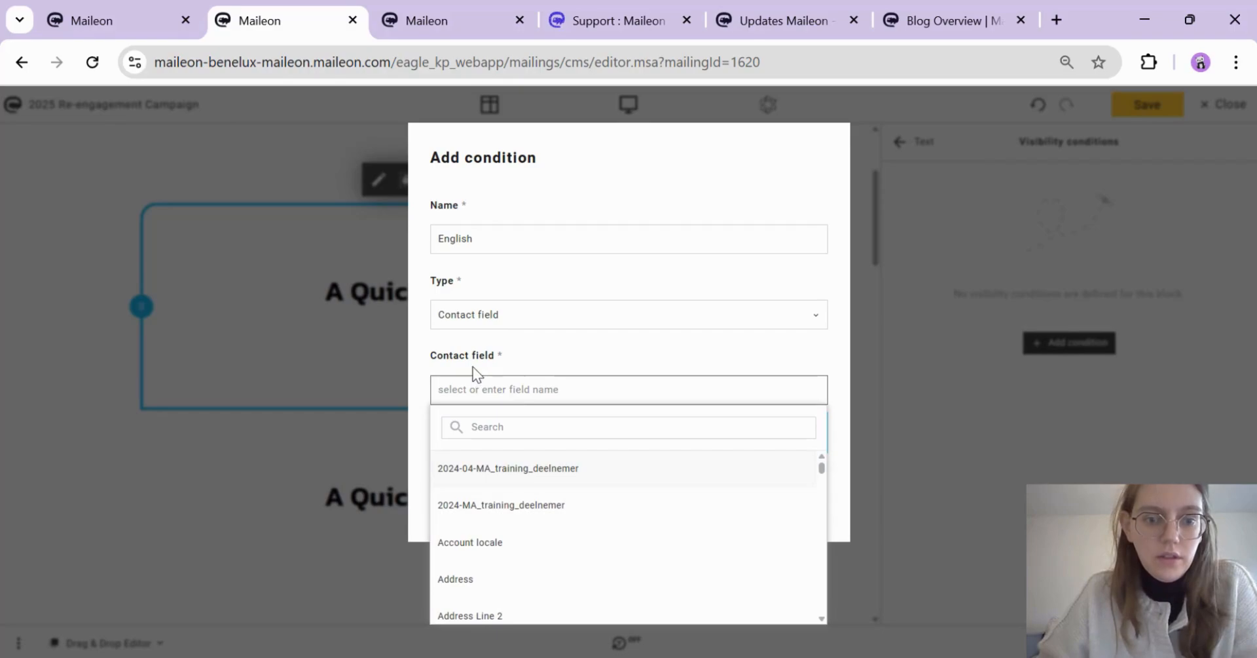
{"action": "type", "text": "locale"}
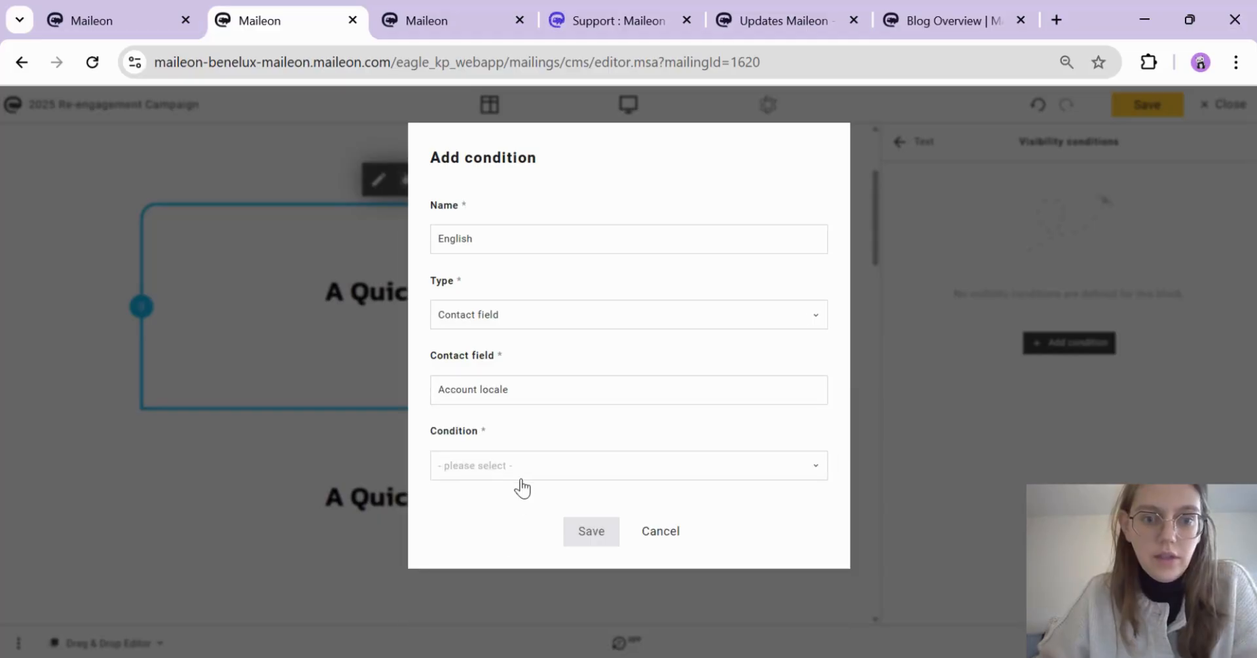
{"action": "left_click", "coordinate": [521, 478]}
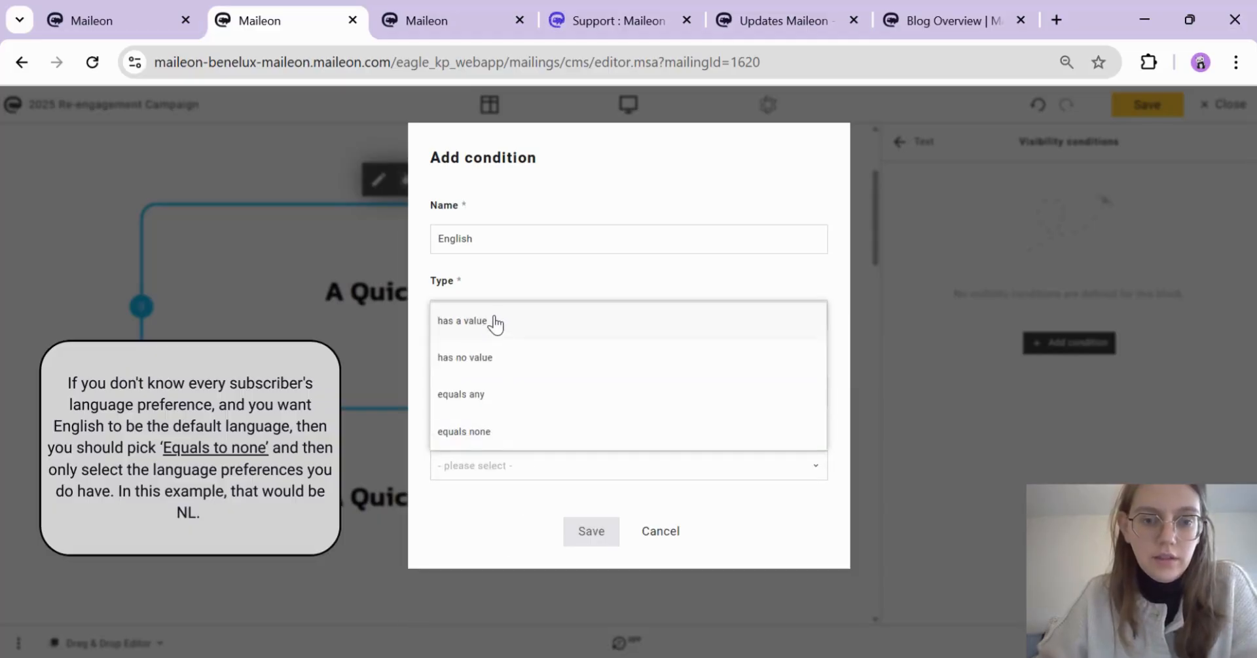
{"action": "left_click", "coordinate": [499, 395]}
{"action": "scroll", "coordinate": [499, 458], "scroll_direction": "down", "scroll_amount": 1}
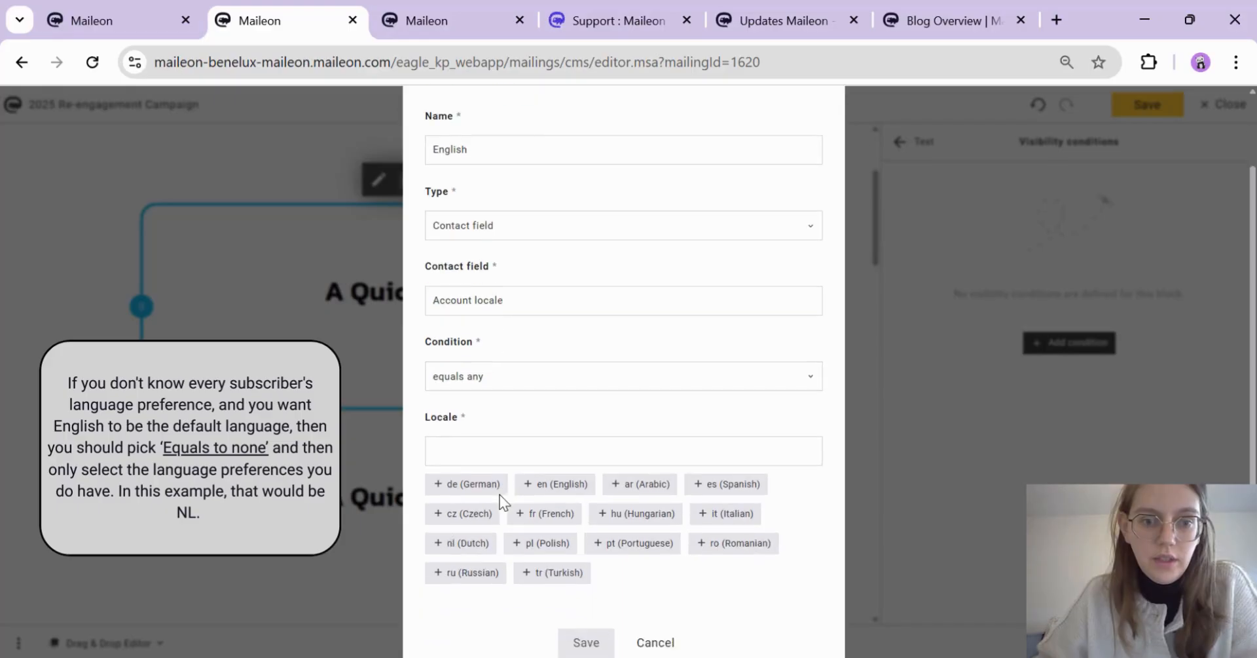
{"action": "left_click", "coordinate": [560, 482]}
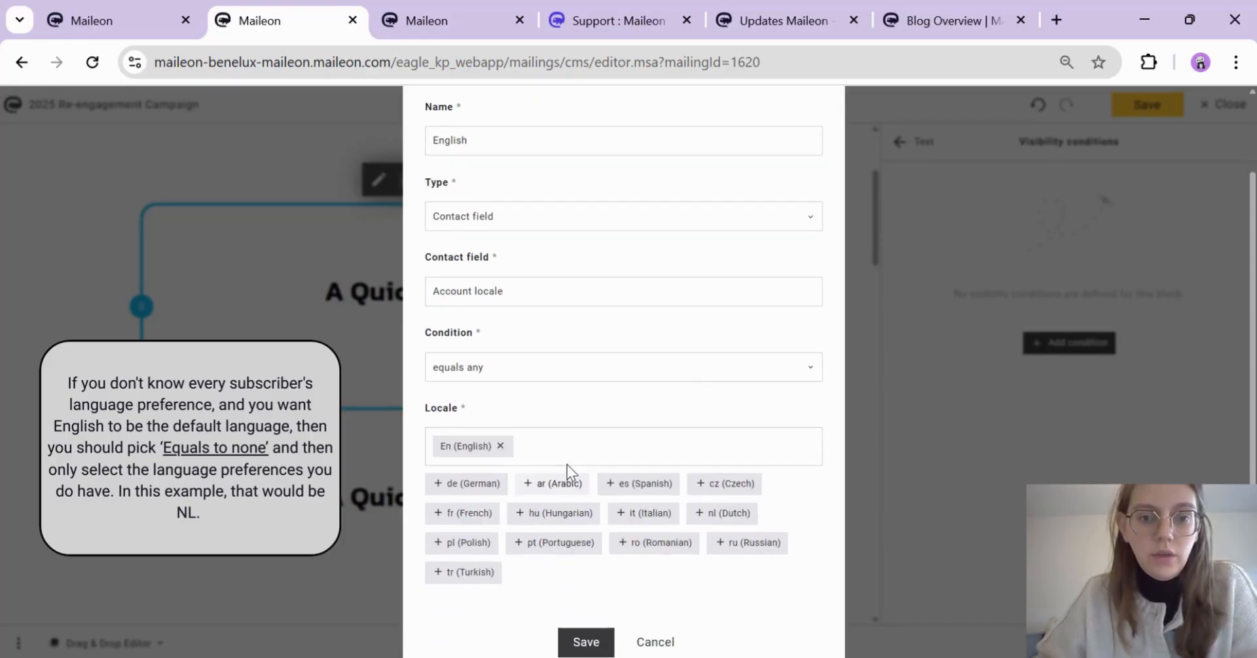
{"action": "scroll", "coordinate": [576, 524], "scroll_direction": "down", "scroll_amount": 1}
{"action": "left_click", "coordinate": [582, 590]}
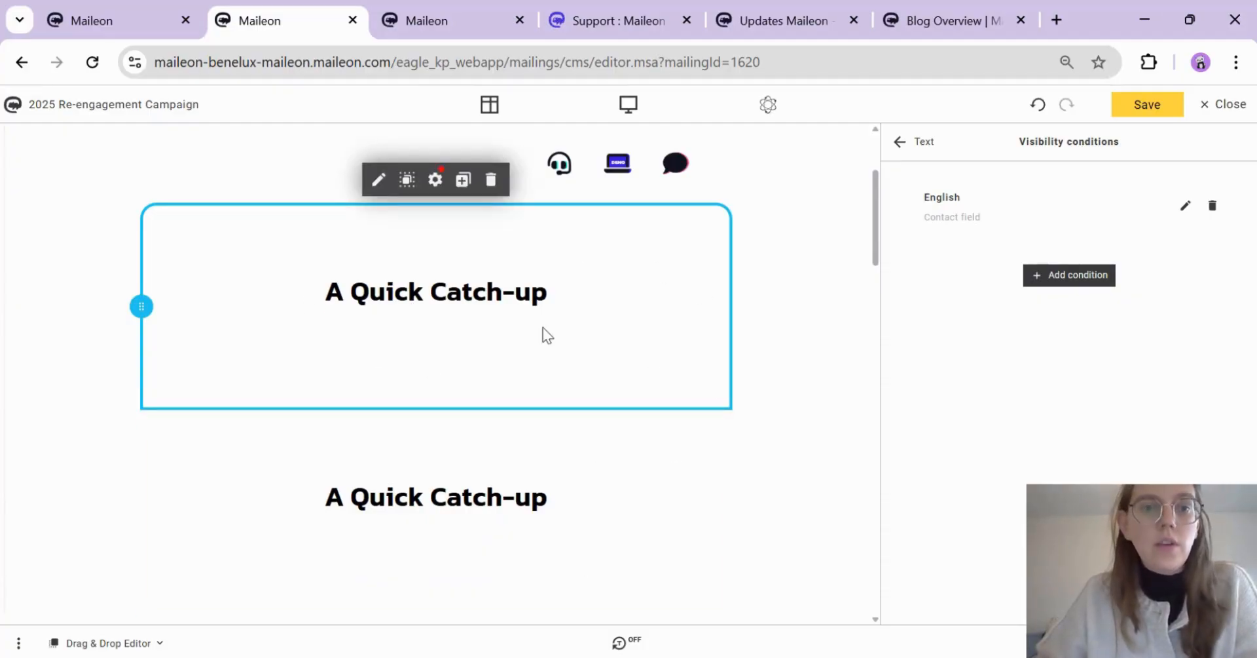
Step: Replace the heading text in the second "A Quick Catch-up" block with "Een Korte Update"
{"action": "scroll", "coordinate": [366, 262], "scroll_direction": "up", "scroll_amount": 1}
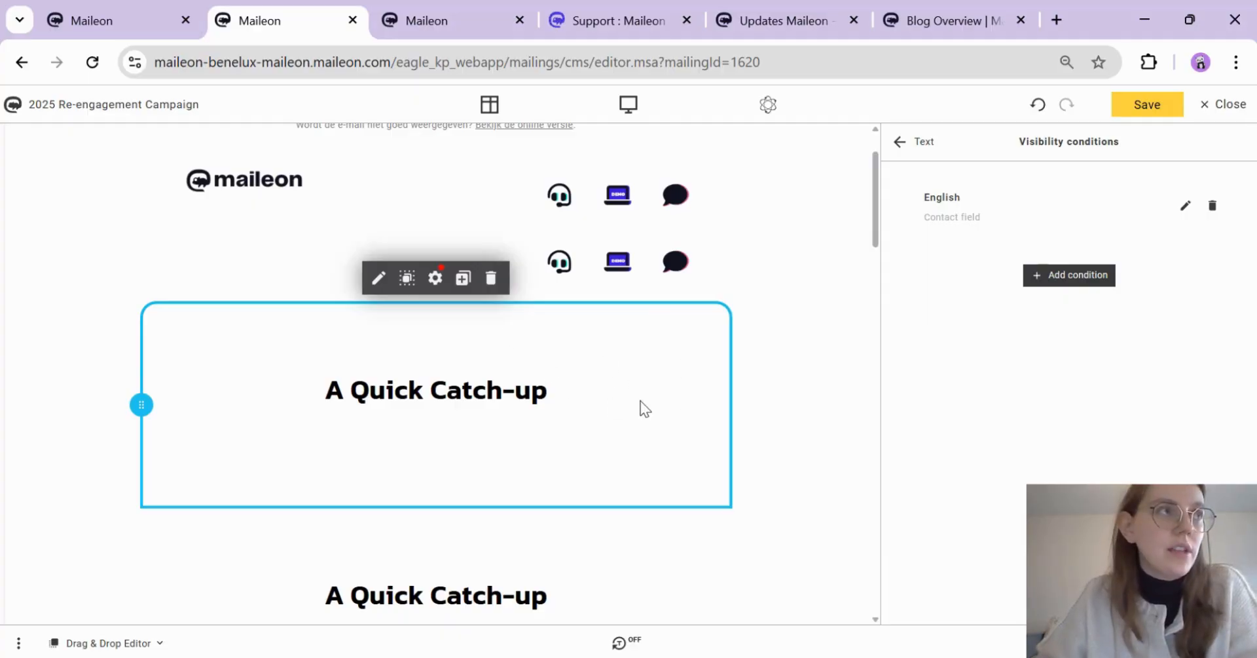
{"action": "scroll", "coordinate": [640, 401], "scroll_direction": "down", "scroll_amount": 3}
{"action": "left_click", "coordinate": [577, 406]}
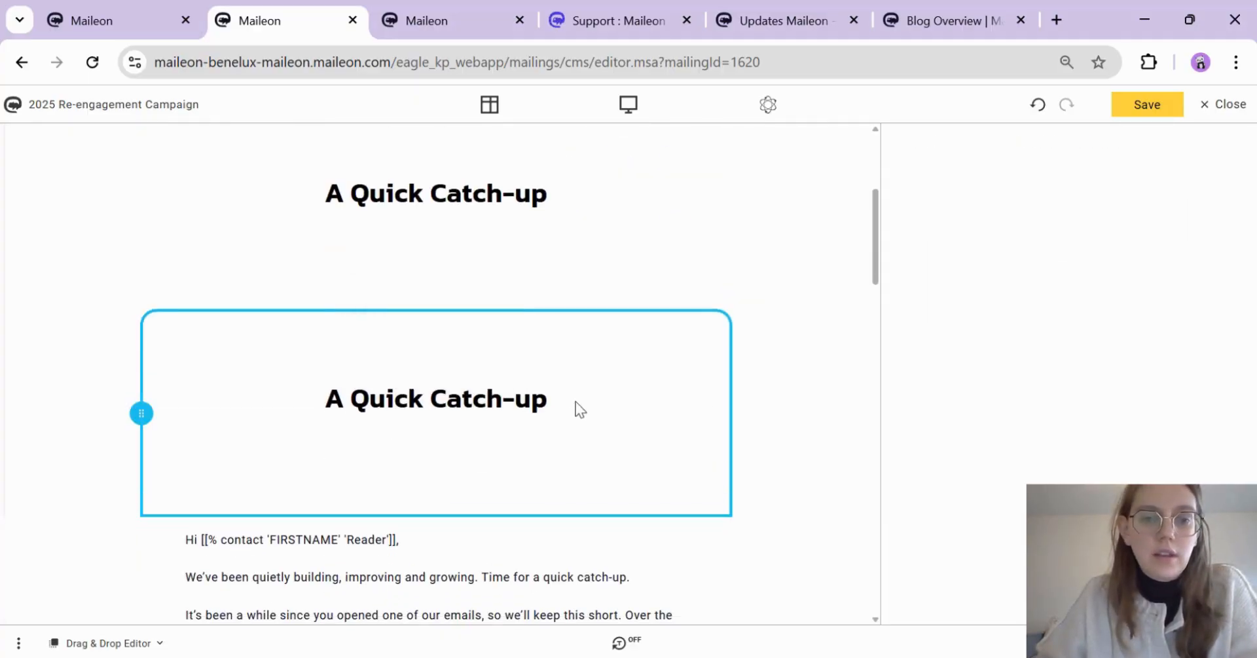
{"action": "triple_click", "coordinate": [493, 399]}
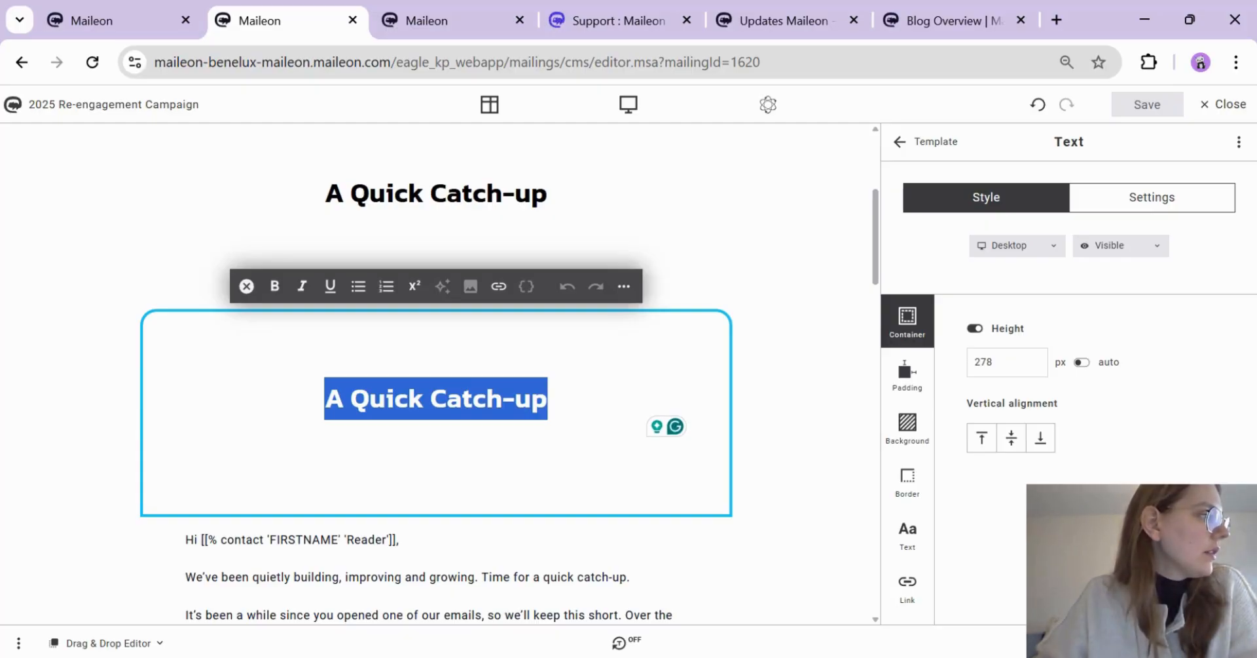
{"action": "type", "text": "Enn"}
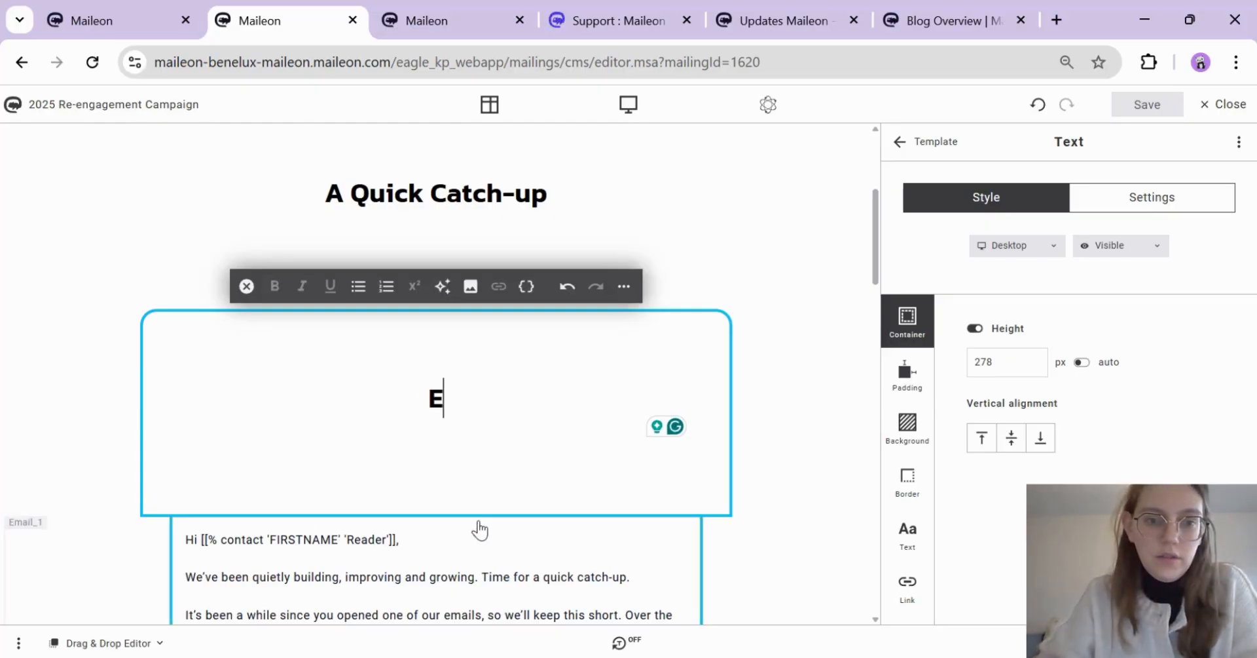
{"action": "key", "text": "BackSpace"}
{"action": "key", "text": "BackSpace"}
{"action": "type", "text": "en Korte U"}
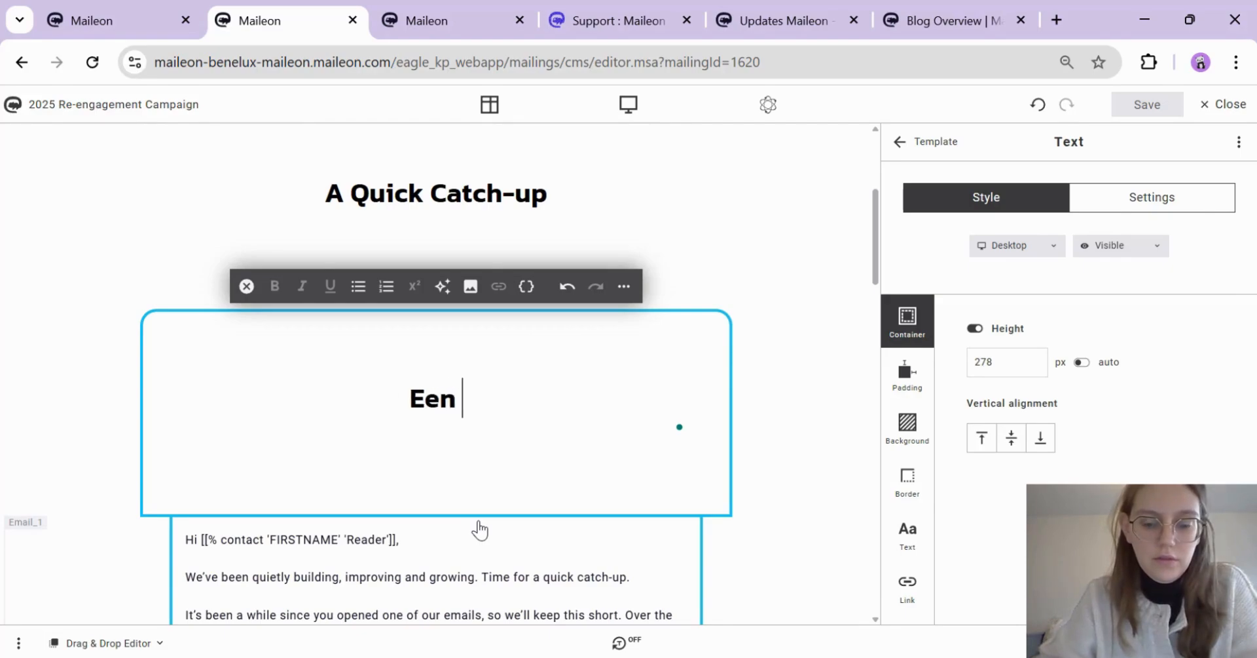
{"action": "type", "text": "pdate"}
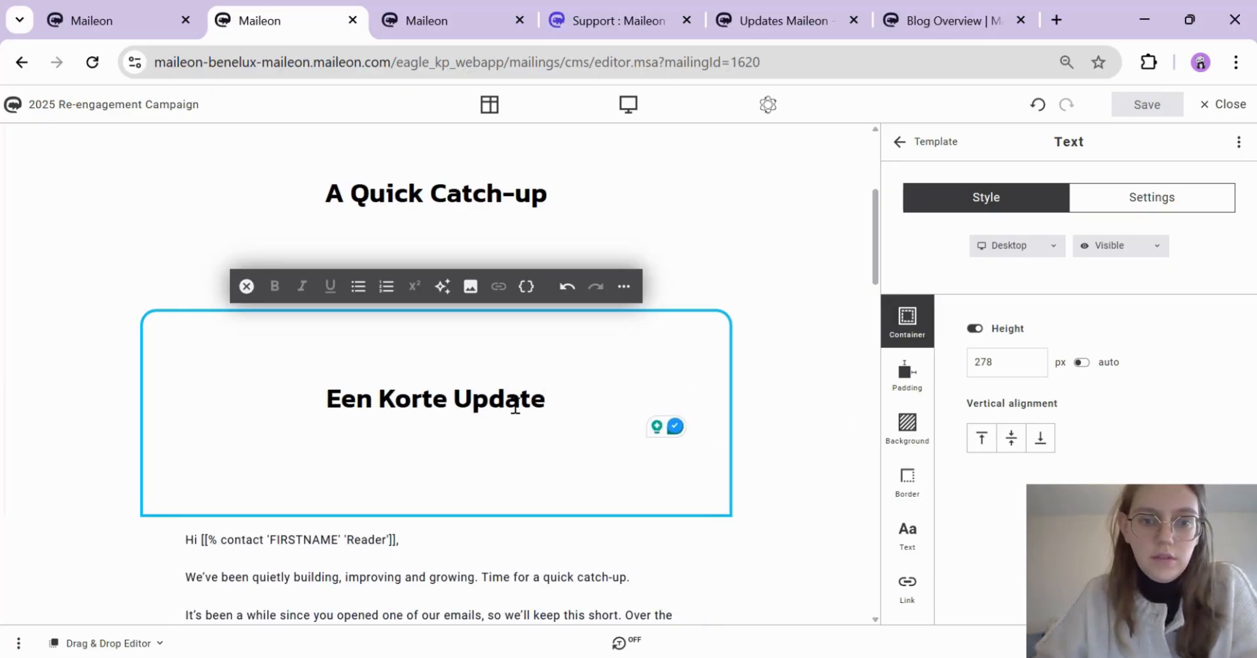
{"action": "left_click", "coordinate": [739, 441]}
Step: Add a visibility condition named "Dutch" of type Contact field to the "Een Korte Update" header block
{"action": "left_click", "coordinate": [425, 422]}
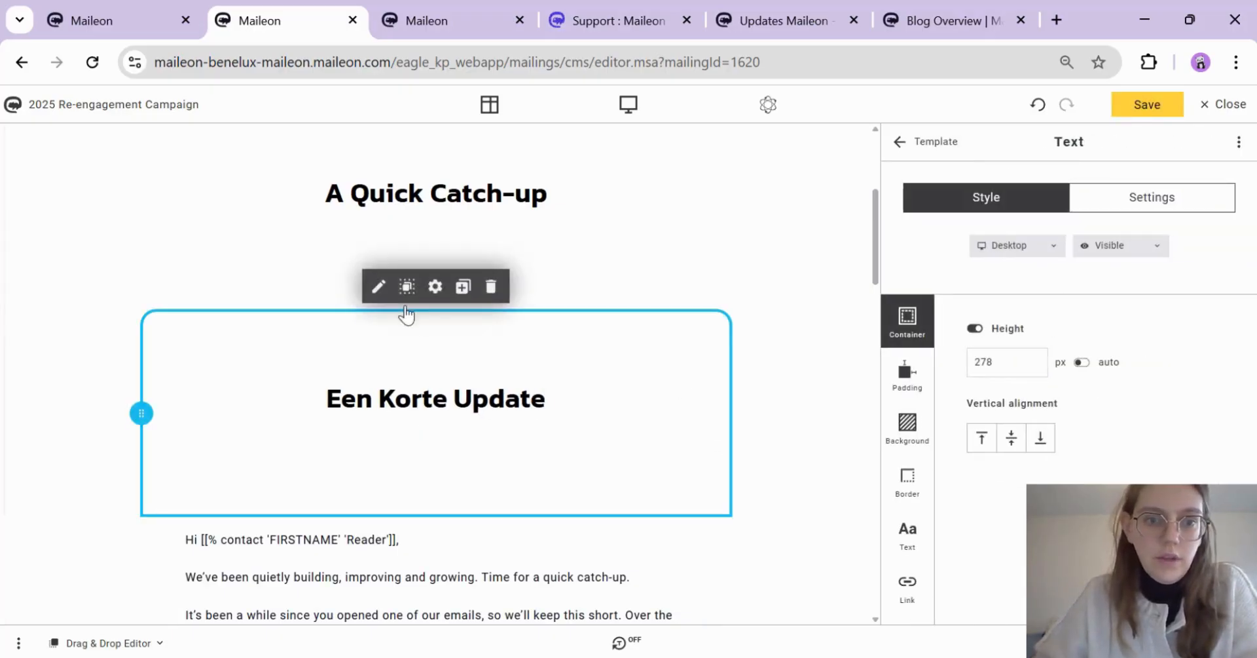
{"action": "left_click", "coordinate": [434, 289]}
{"action": "left_click", "coordinate": [407, 257]}
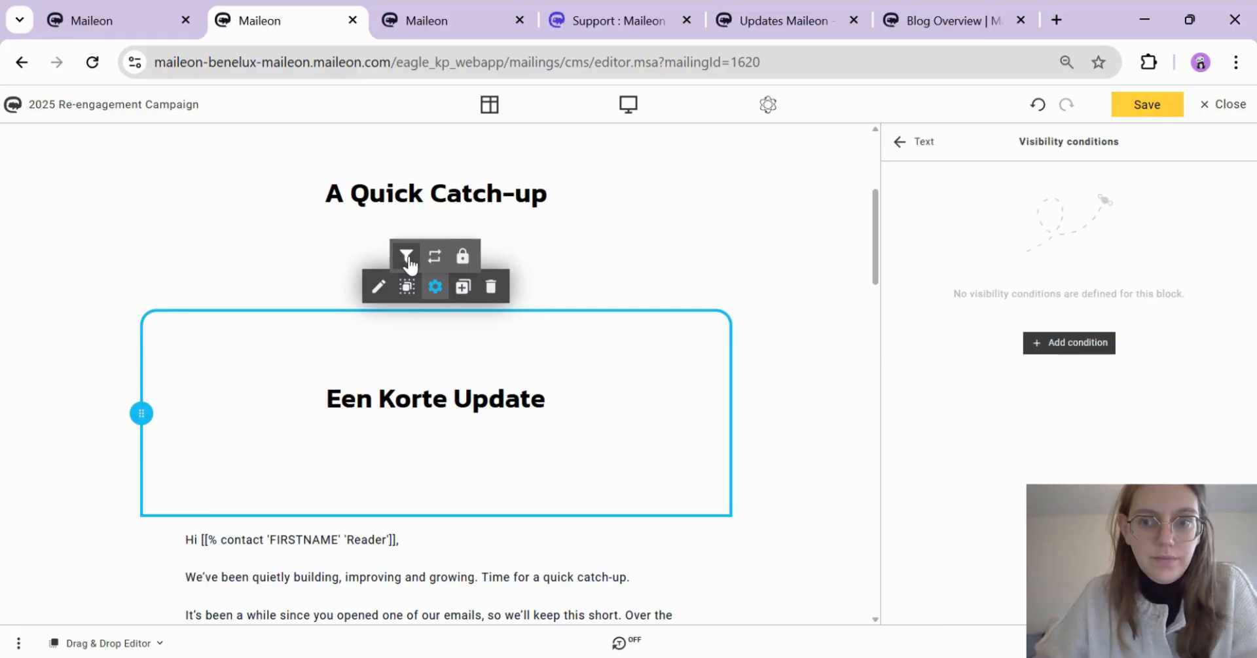
{"action": "left_click", "coordinate": [1102, 347]}
{"action": "left_click", "coordinate": [582, 239]}
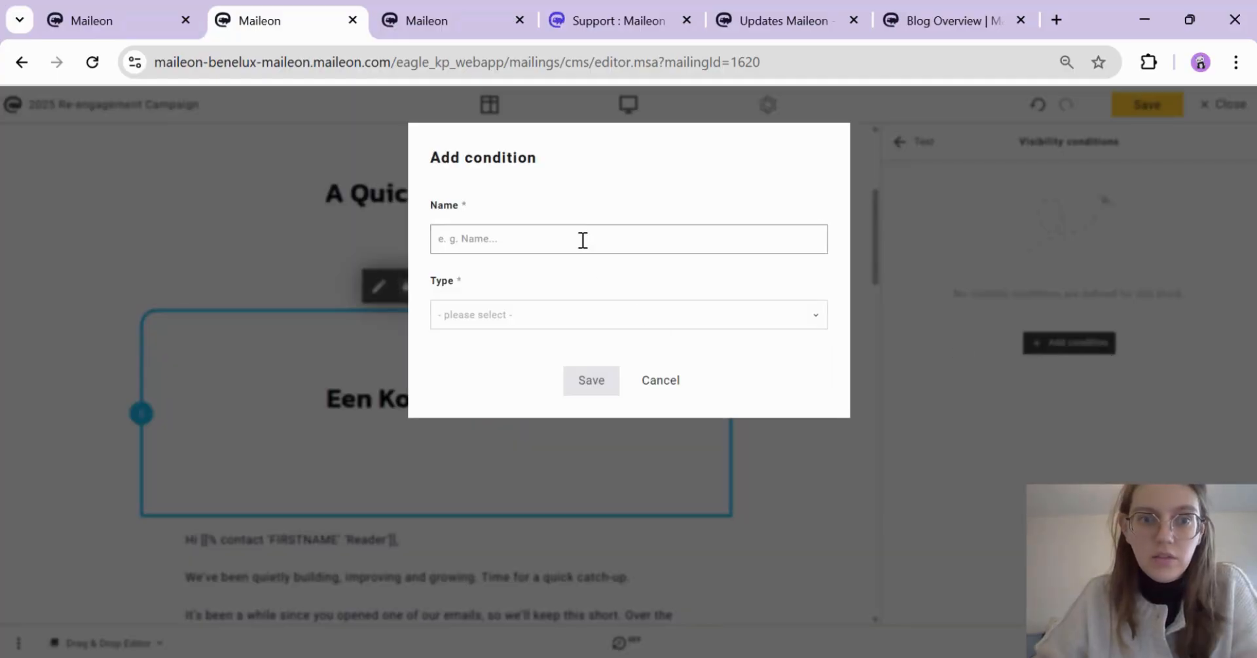
{"action": "type", "text": "Dutch"}
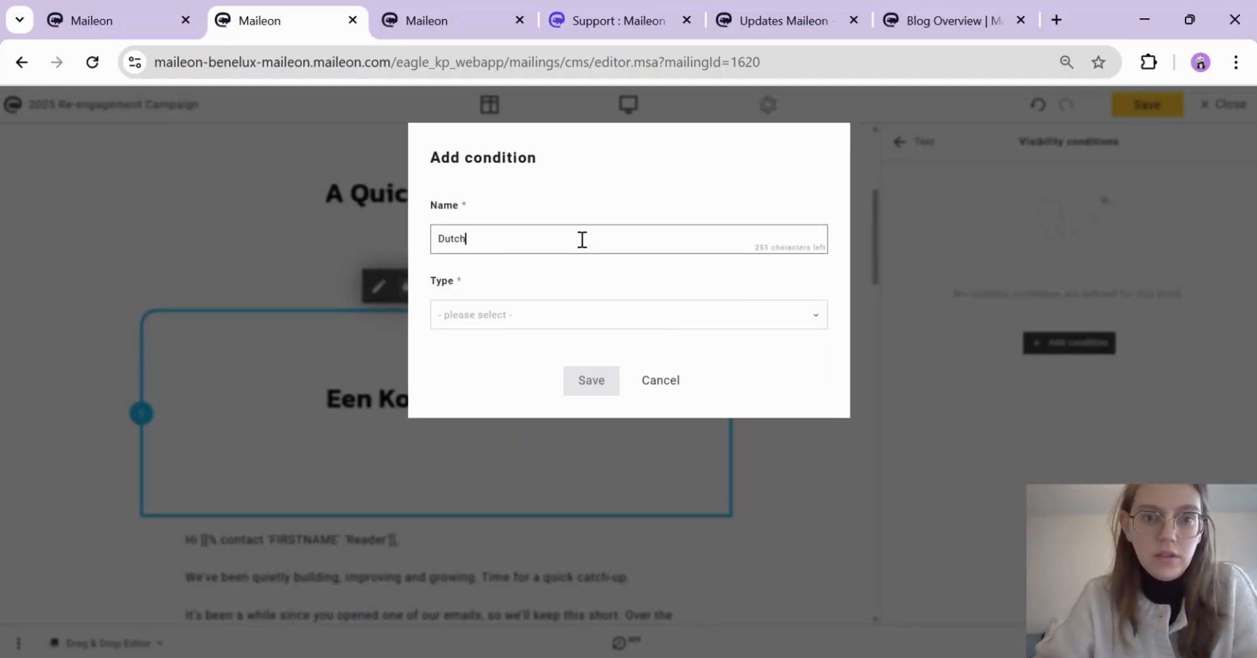
{"action": "left_click", "coordinate": [558, 318]}
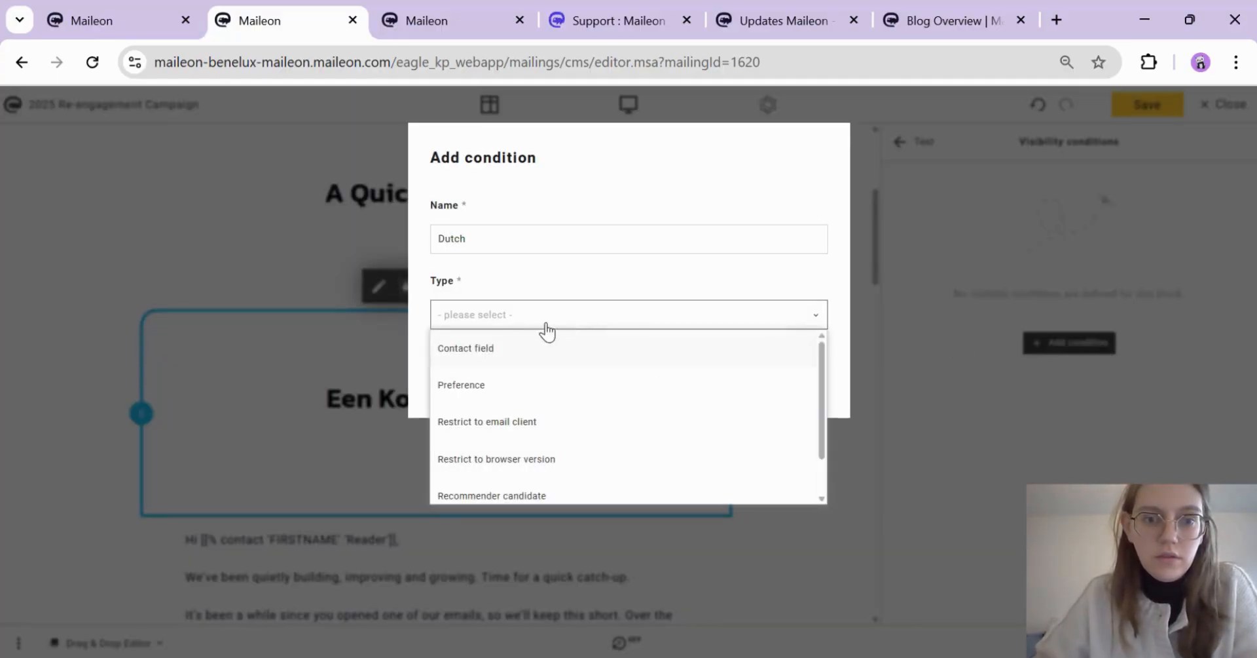
{"action": "left_click", "coordinate": [508, 354]}
Step: Define the Dutch condition as Account locale equals any of nl (Dutch), then save the condition and the email
{"action": "left_click", "coordinate": [492, 380]}
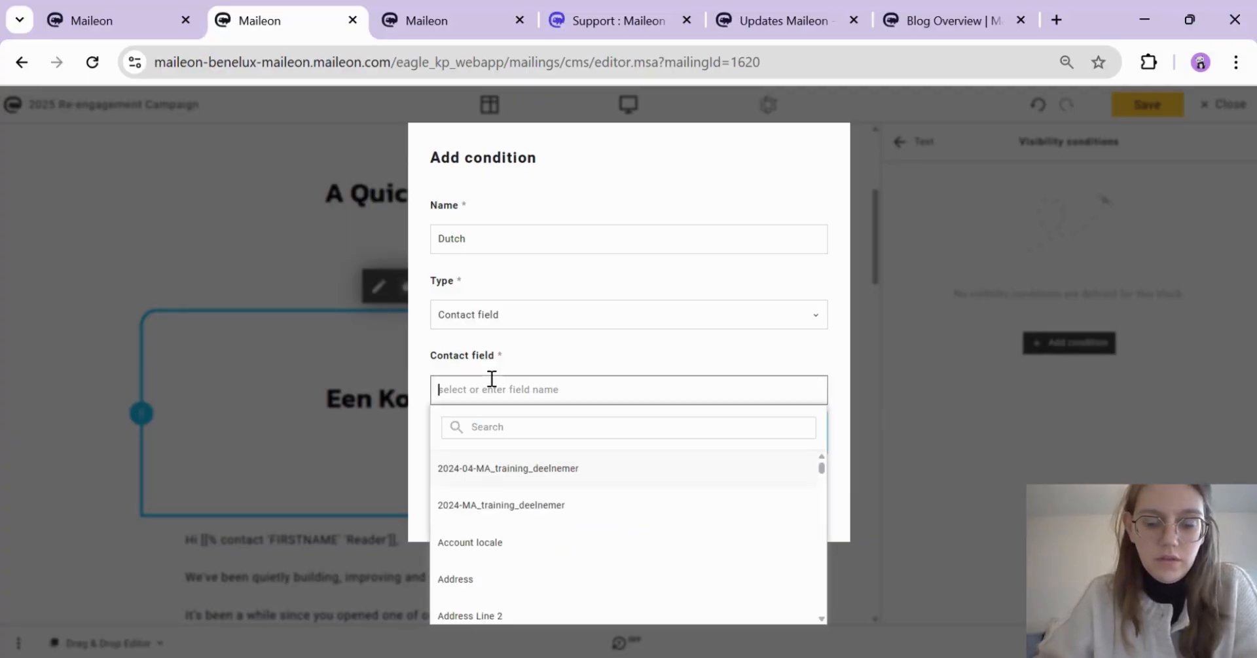
{"action": "left_click", "coordinate": [475, 544]}
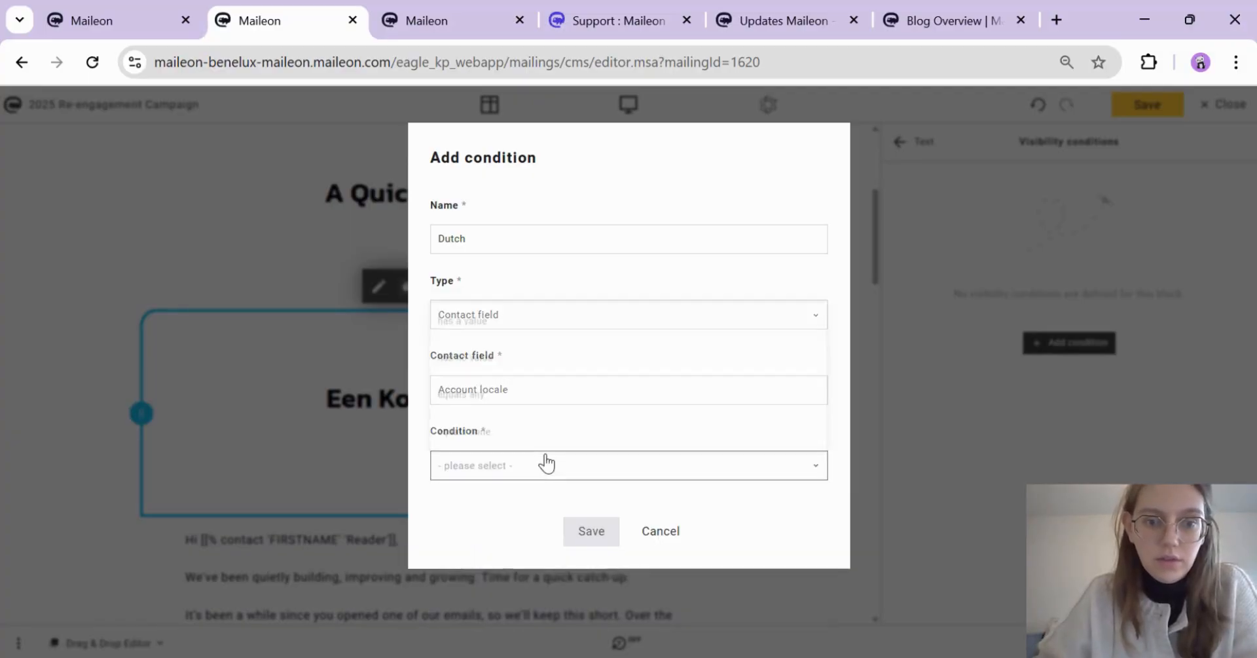
{"action": "left_click", "coordinate": [547, 465]}
{"action": "left_click", "coordinate": [492, 394]}
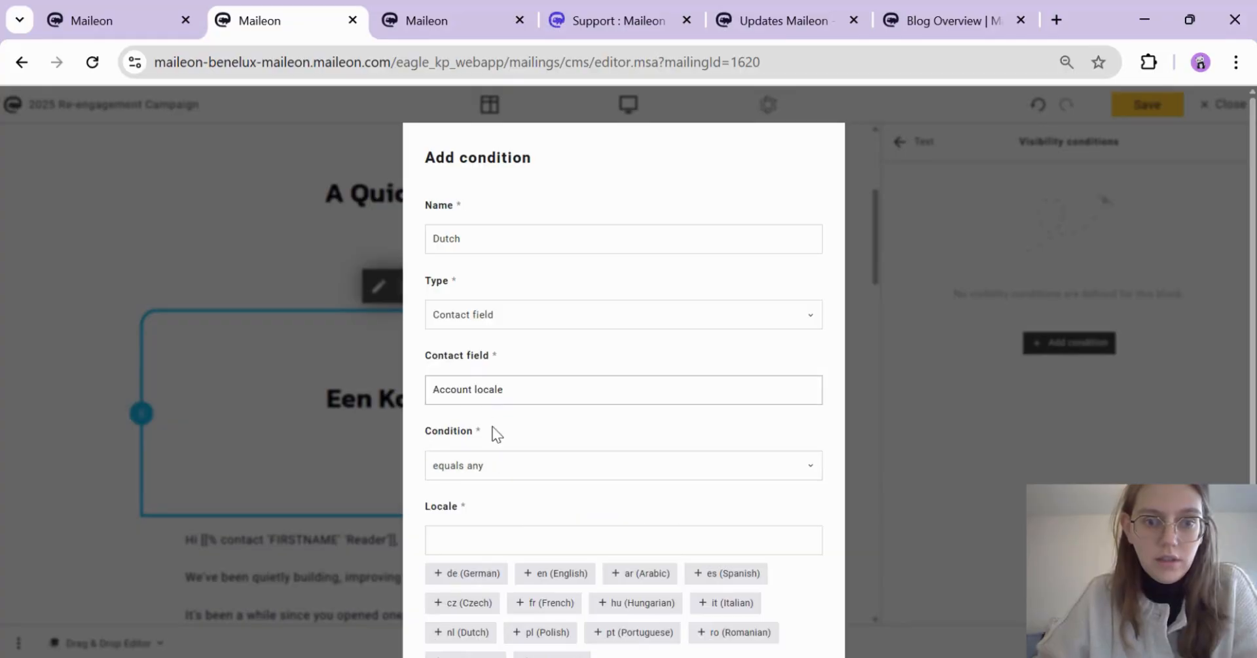
{"action": "scroll", "coordinate": [619, 546], "scroll_direction": "down", "scroll_amount": 2}
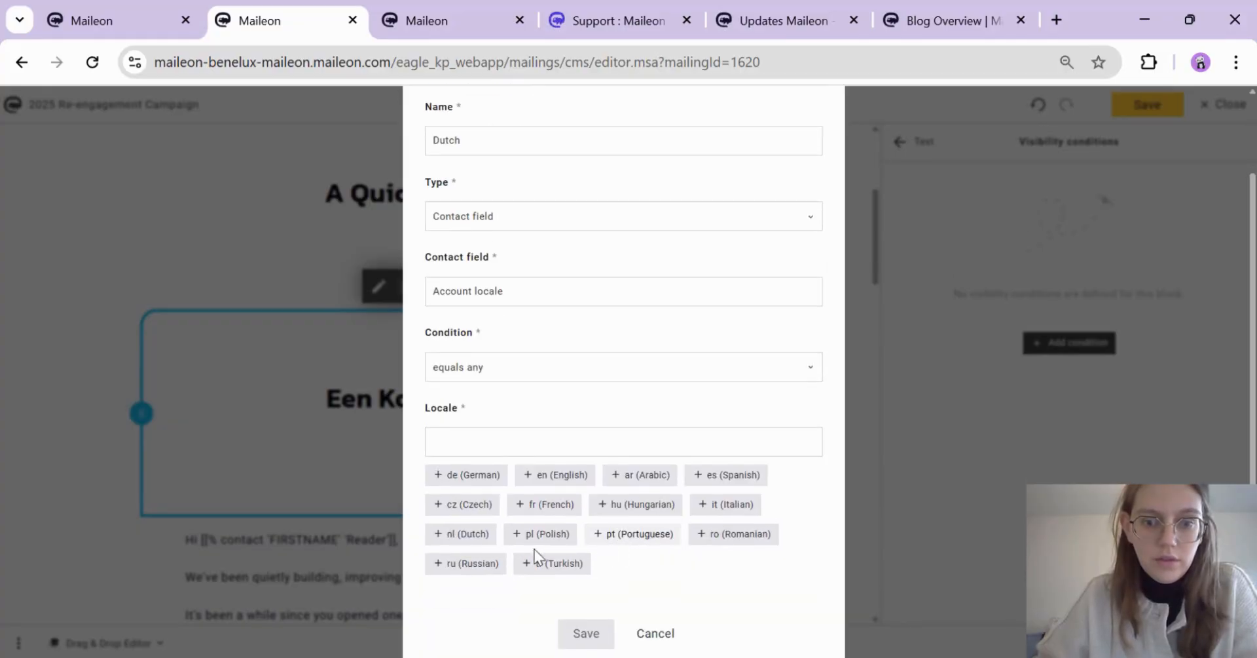
{"action": "left_click", "coordinate": [469, 534]}
{"action": "scroll", "coordinate": [593, 614], "scroll_direction": "down", "scroll_amount": 1}
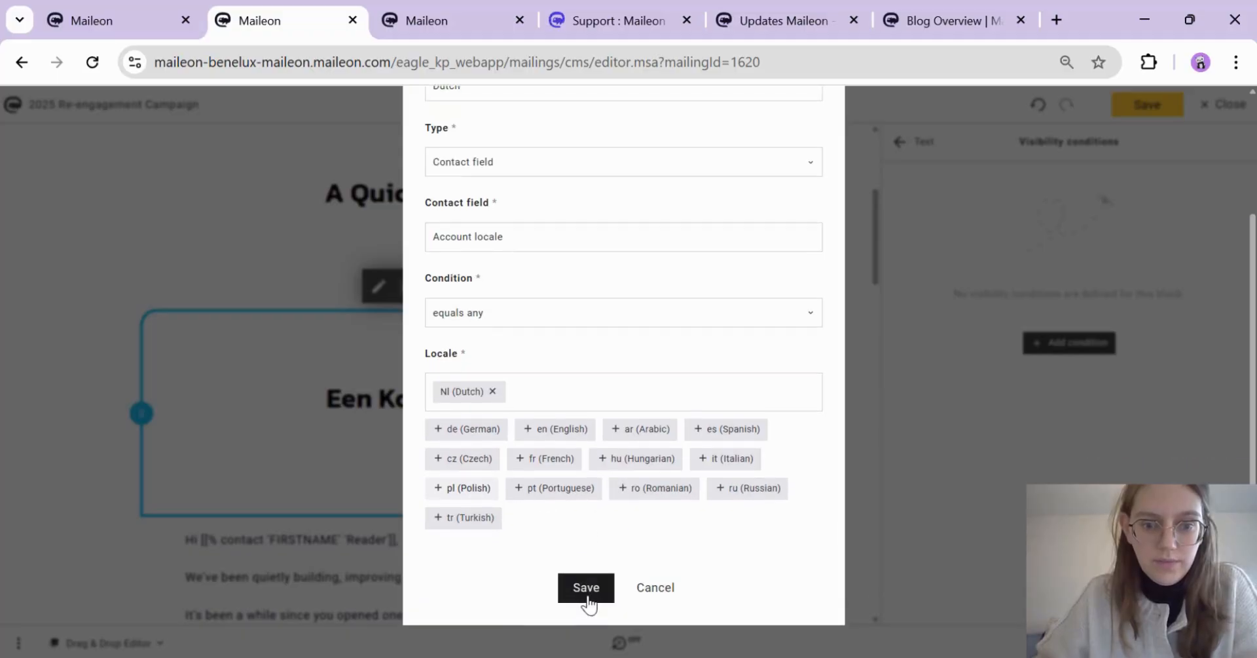
{"action": "left_click", "coordinate": [586, 593]}
{"action": "left_click", "coordinate": [1162, 108]}
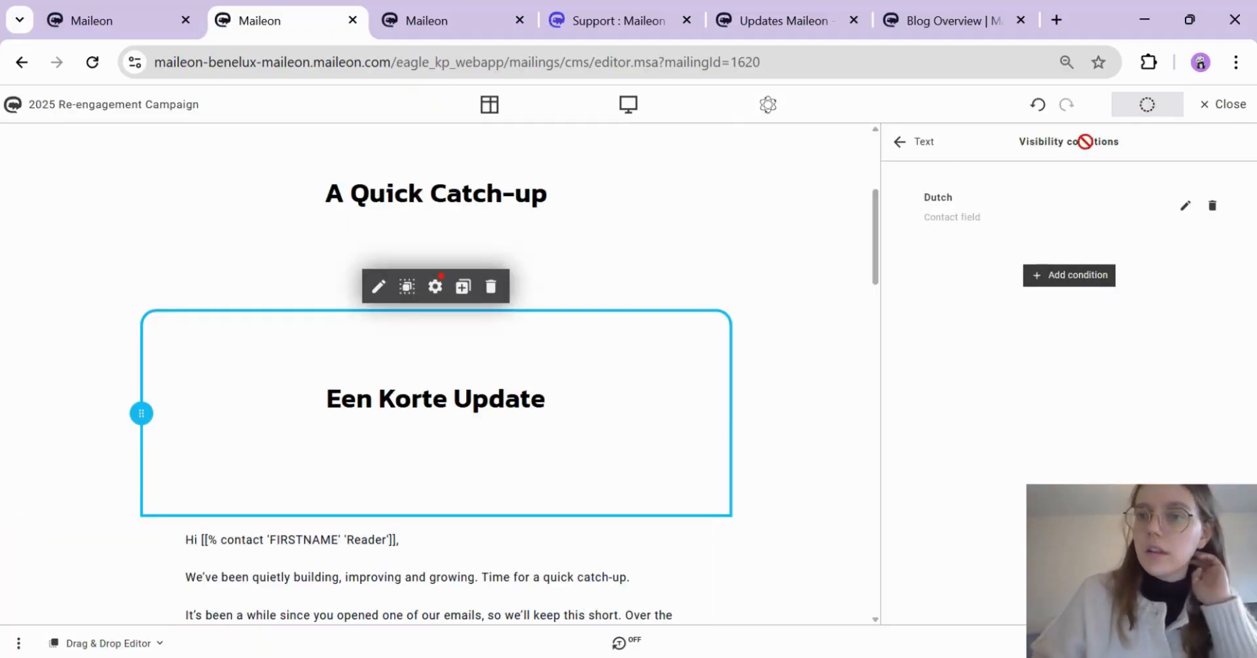
Step: Duplicate the greeting and introduction text block below the "Een Korte Update" header
{"action": "left_click", "coordinate": [579, 248]}
{"action": "left_click", "coordinate": [576, 341]}
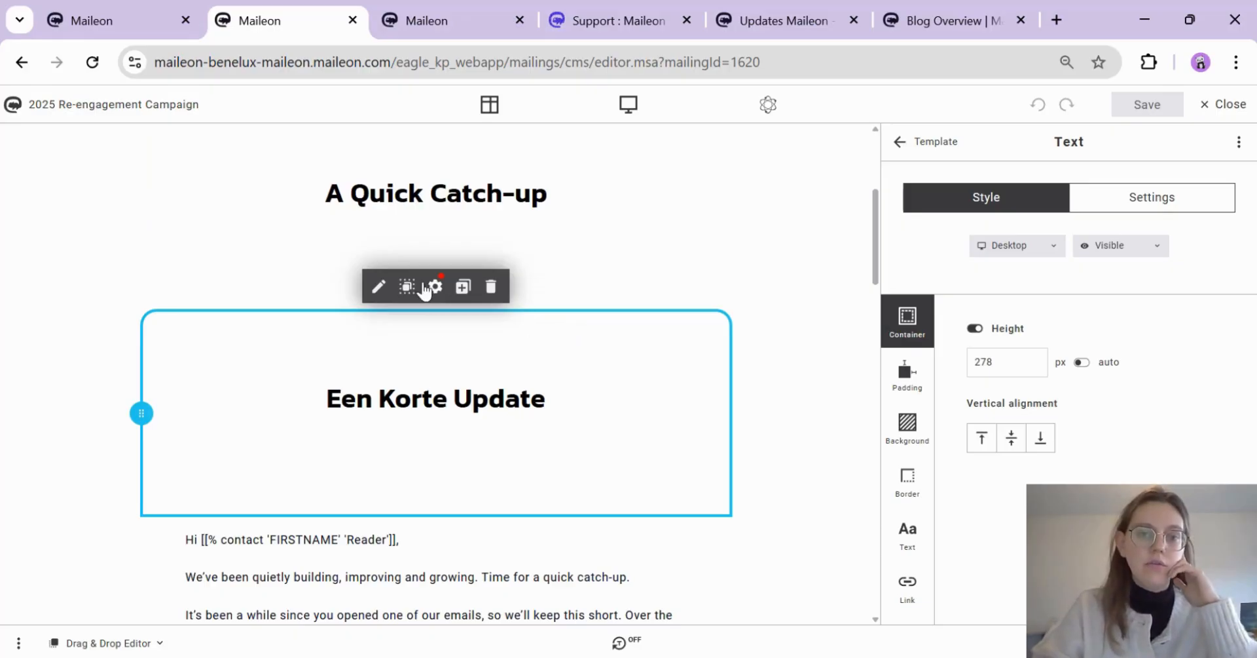
{"action": "scroll", "coordinate": [658, 395], "scroll_direction": "down", "scroll_amount": 3}
{"action": "left_click", "coordinate": [629, 384]}
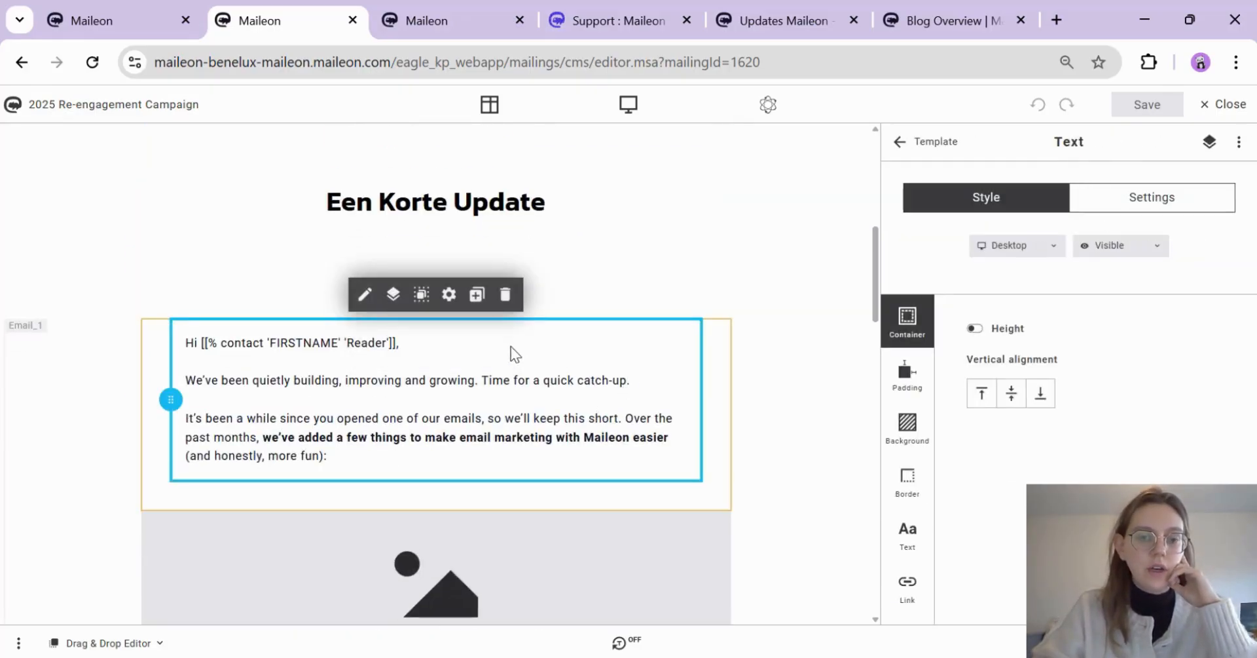
{"action": "left_click", "coordinate": [478, 296]}
{"action": "scroll", "coordinate": [482, 380], "scroll_direction": "down", "scroll_amount": 3}
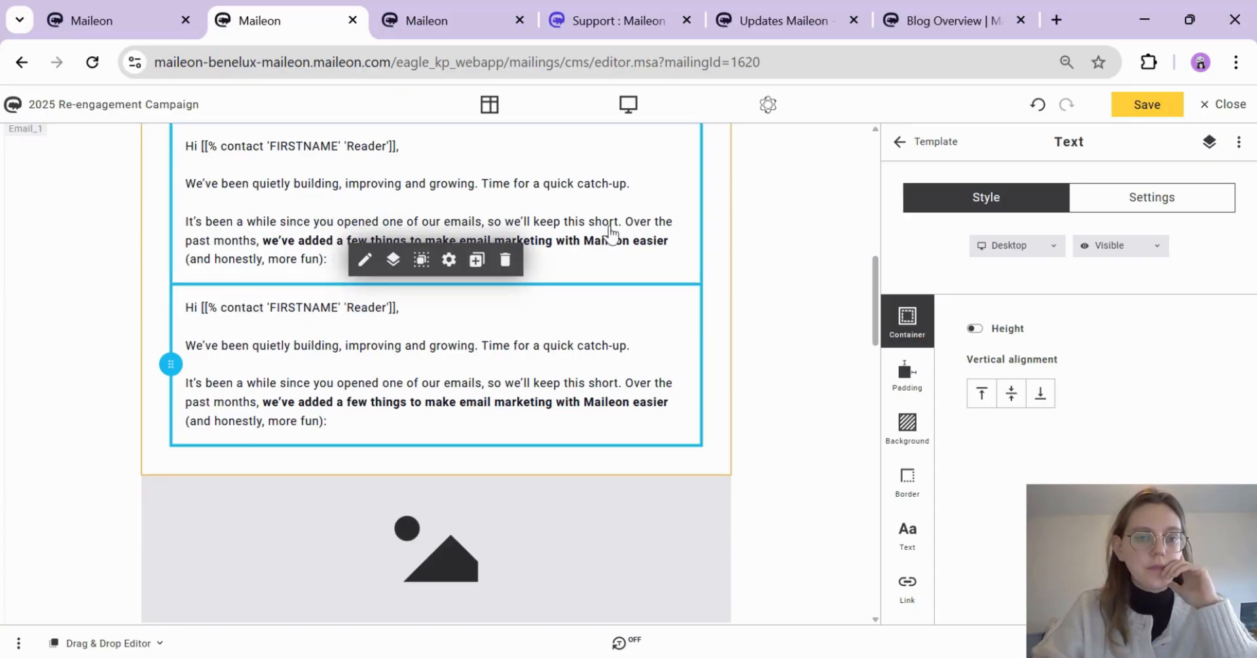
Step: Change the FIRSTNAME fallback in the duplicated greeting text block from "Reader" to "Lezer"
{"action": "left_click", "coordinate": [305, 346]}
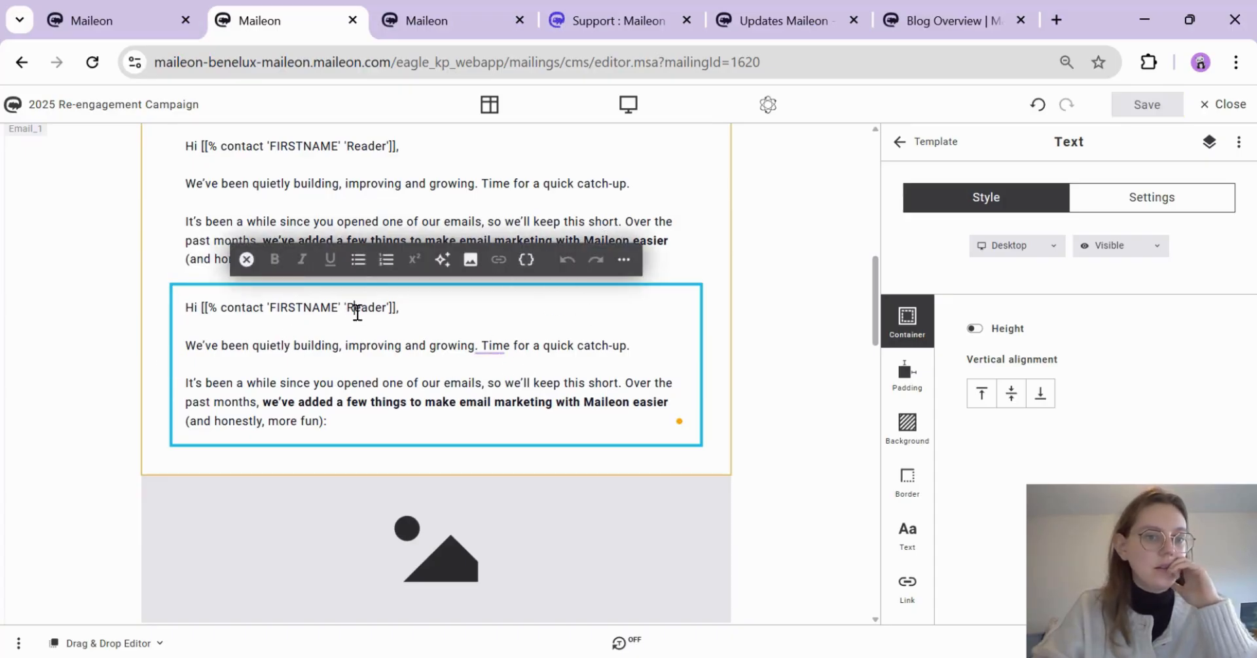
{"action": "left_click", "coordinate": [382, 308]}
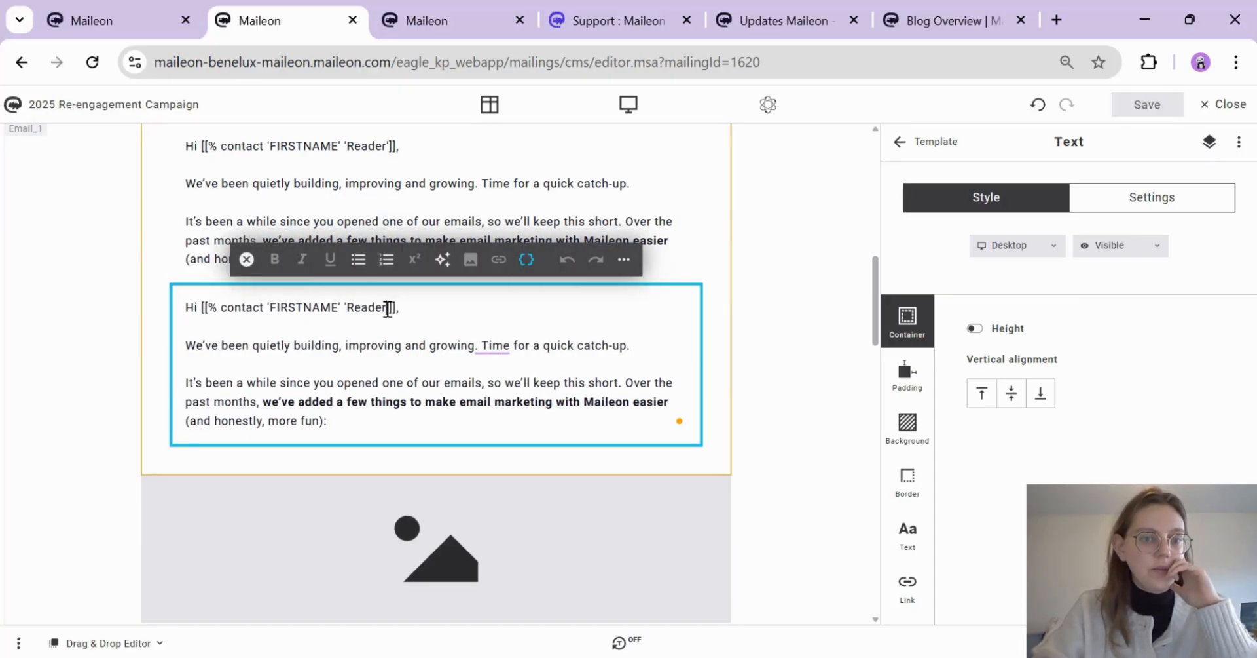
{"action": "key", "text": "BackSpace"}
{"action": "key", "text": "BackSpace"}
{"action": "key", "text": "BackSpace"}
{"action": "key", "text": "BackSpace"}
{"action": "key", "text": "BackSpace"}
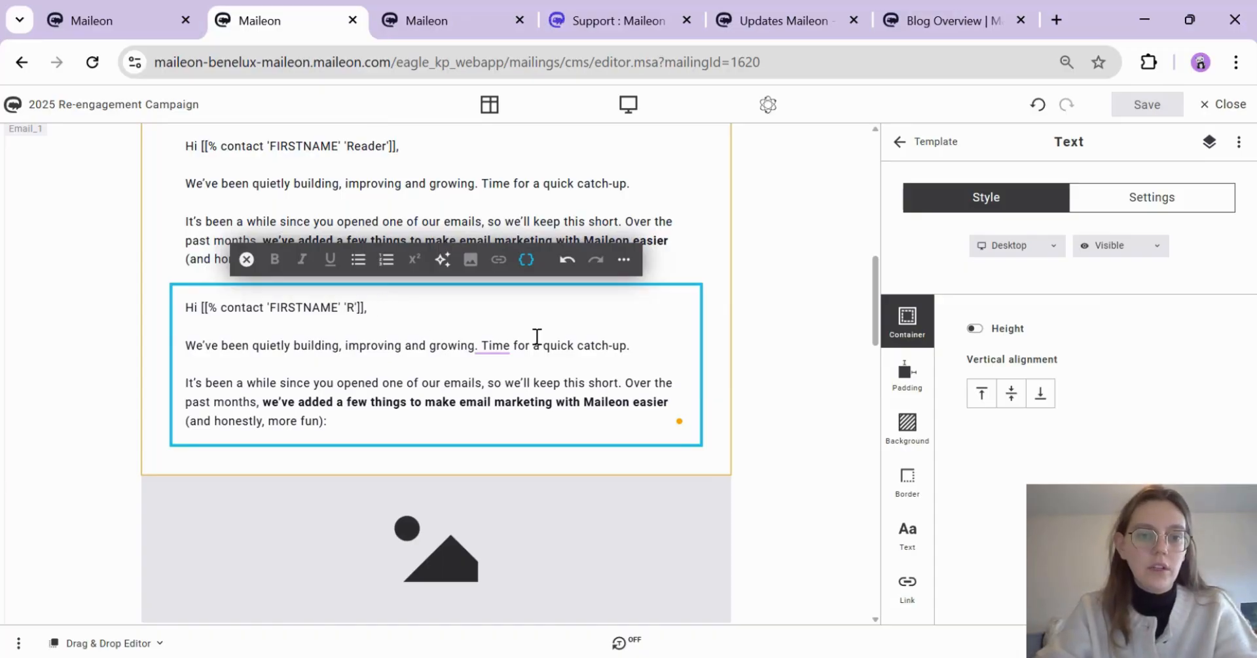
{"action": "type", "text": "Lezer"}
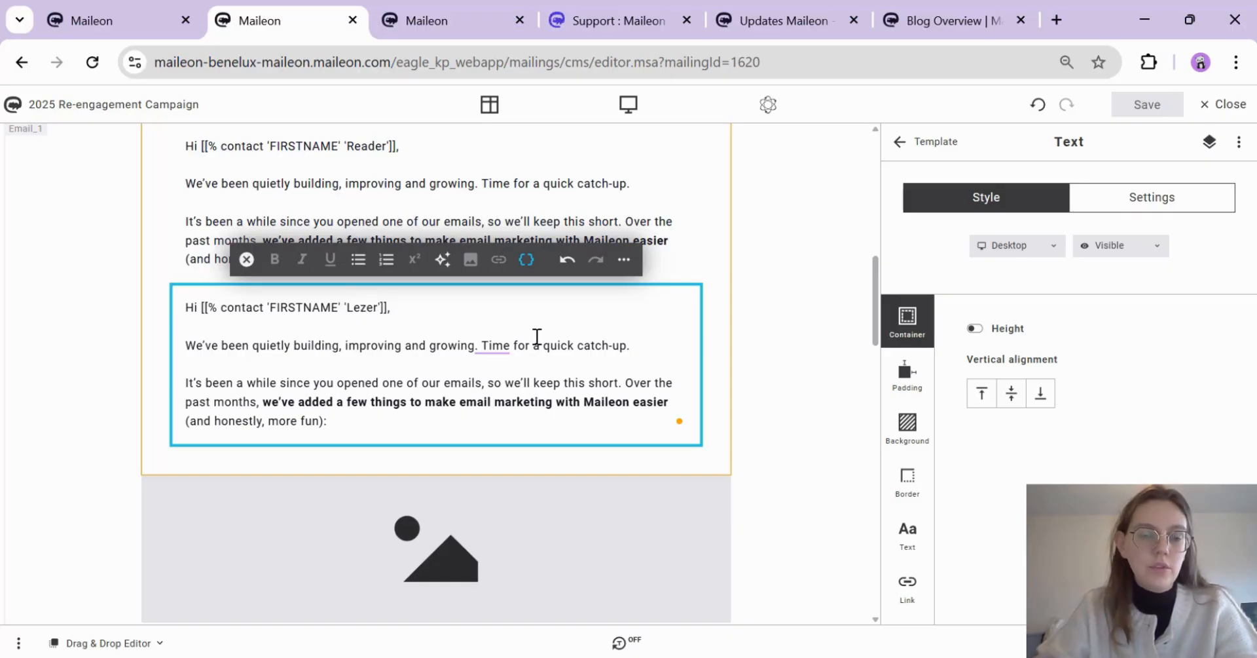
{"action": "left_click", "coordinate": [536, 340]}
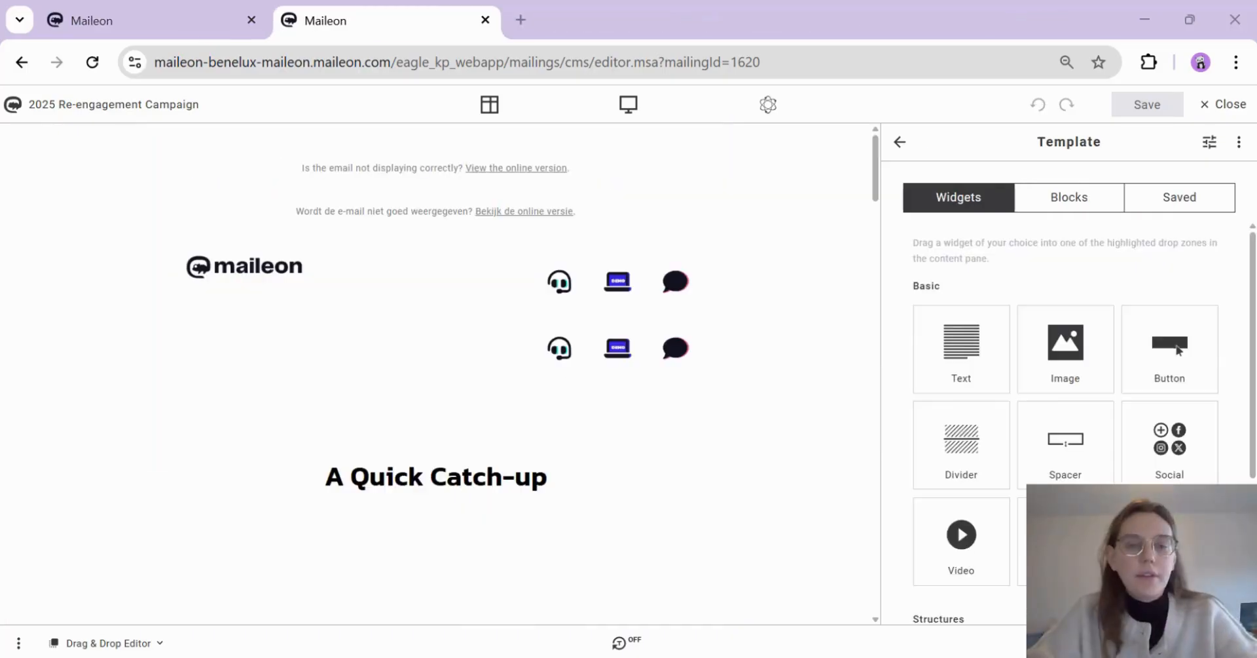
Step: Preview the email for the dummy contact with locale en and examine the English content from the header down to the footer
{"action": "scroll", "coordinate": [640, 440], "scroll_direction": "down", "scroll_amount": 10}
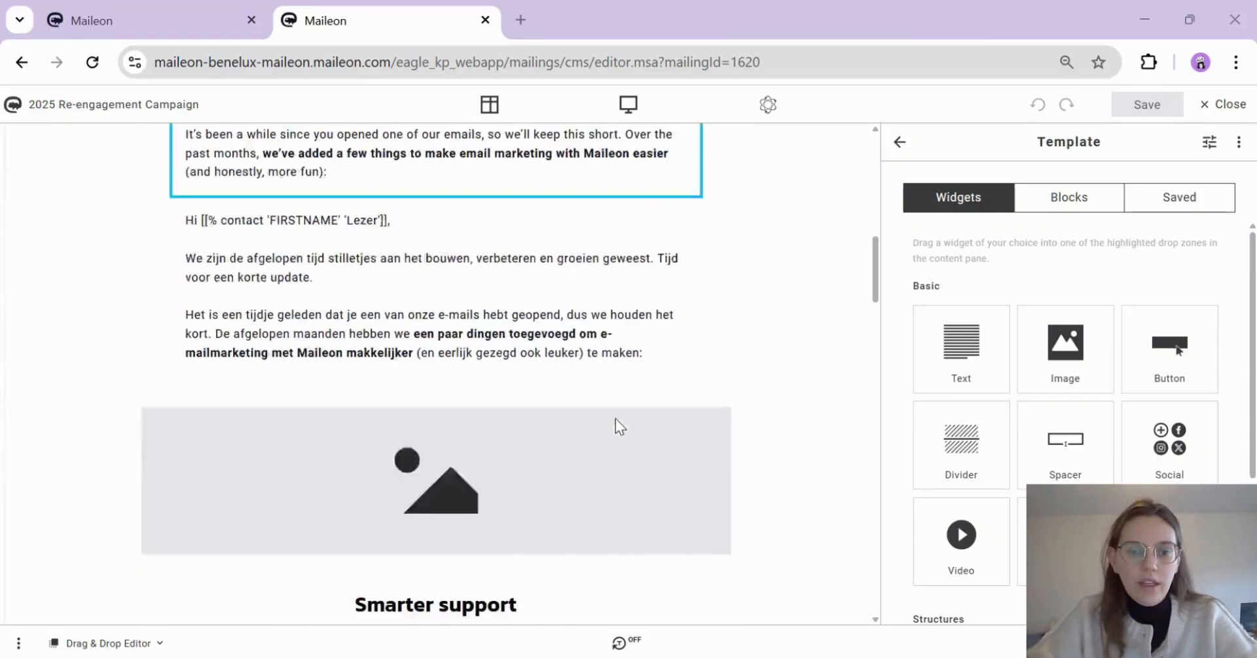
{"action": "scroll", "coordinate": [614, 420], "scroll_direction": "up", "scroll_amount": 15}
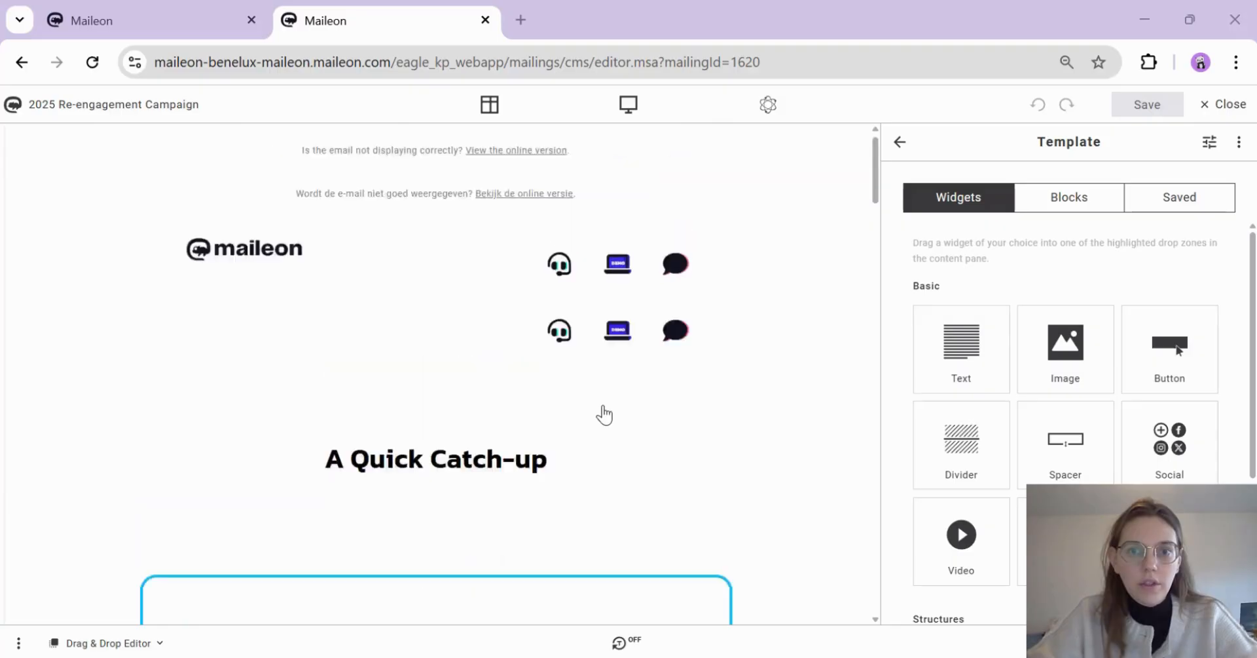
{"action": "left_click", "coordinate": [627, 105]}
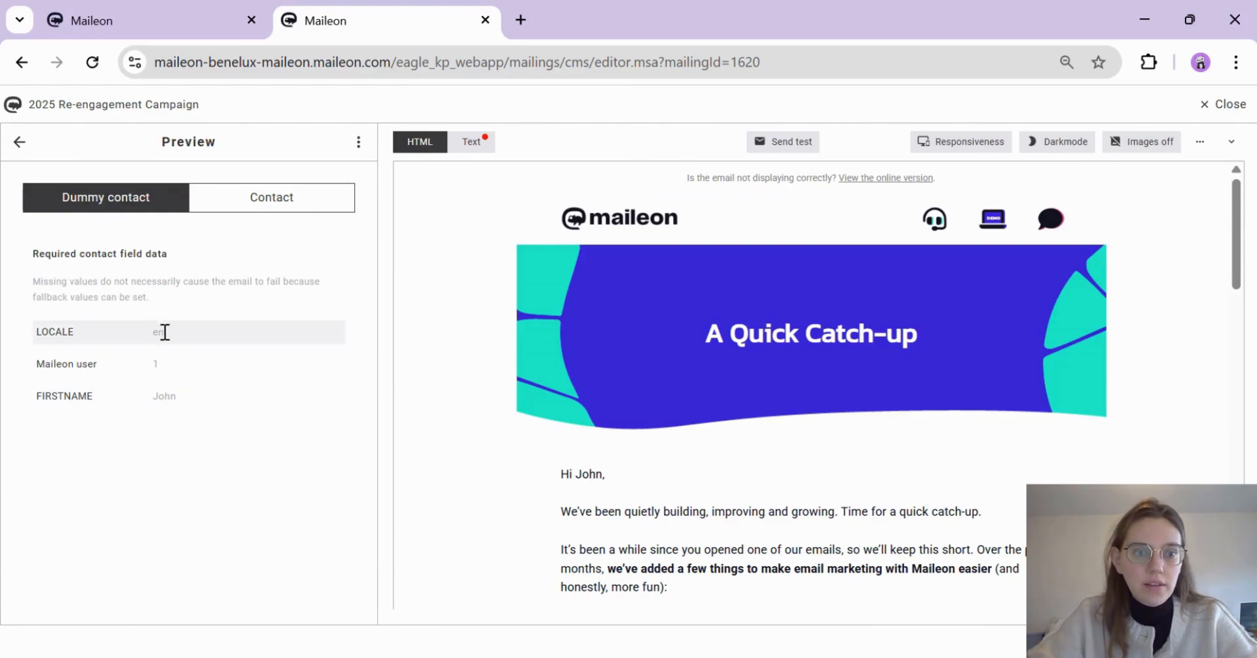
{"action": "left_click_drag", "start_coordinate": [690, 176], "coordinate": [759, 176]}
{"action": "left_click", "coordinate": [762, 249]}
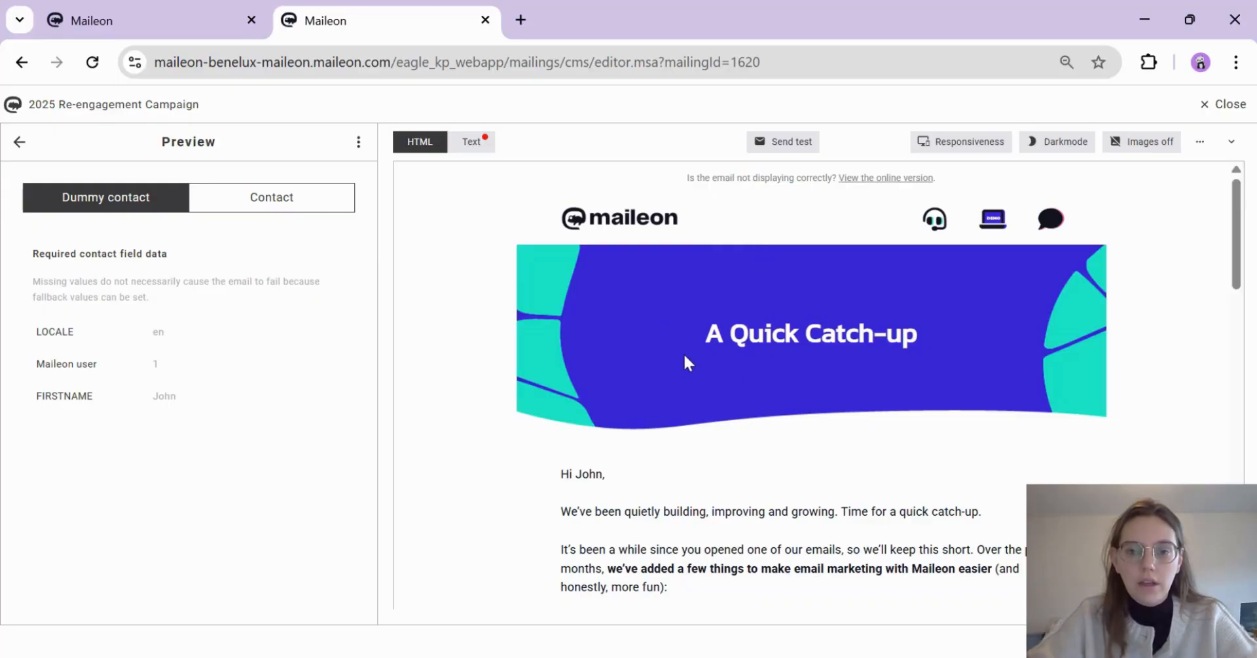
{"action": "scroll", "coordinate": [953, 350], "scroll_direction": "down", "scroll_amount": 3}
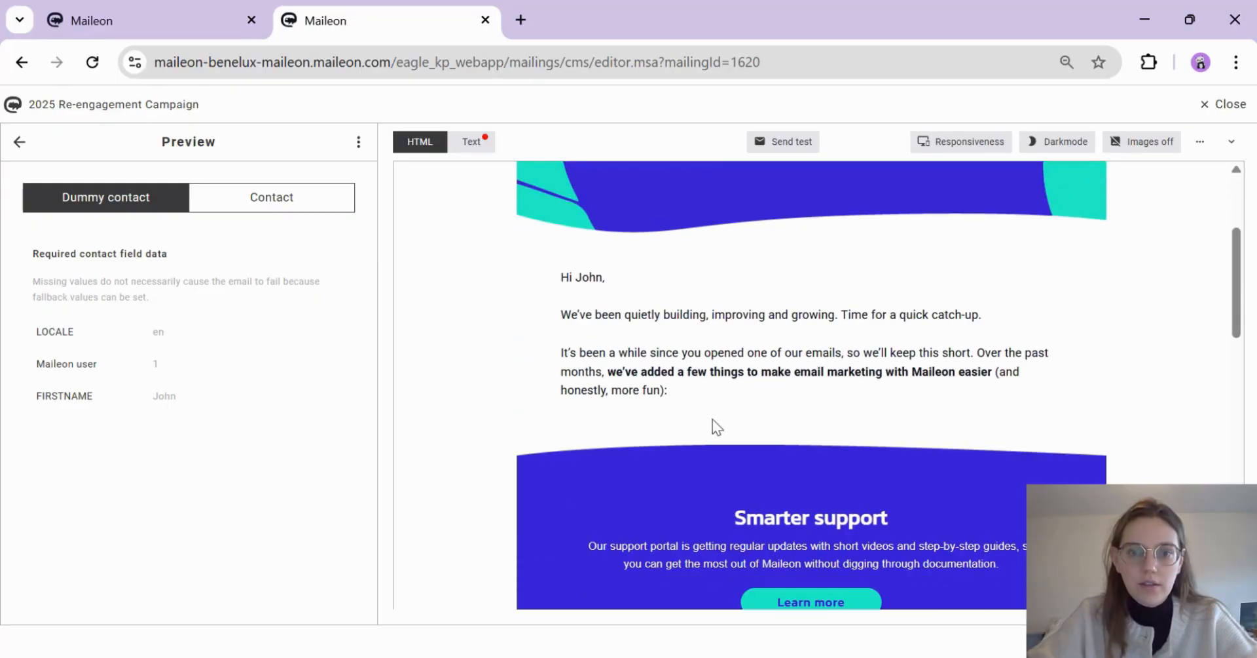
{"action": "scroll", "coordinate": [717, 426], "scroll_direction": "down", "scroll_amount": 10}
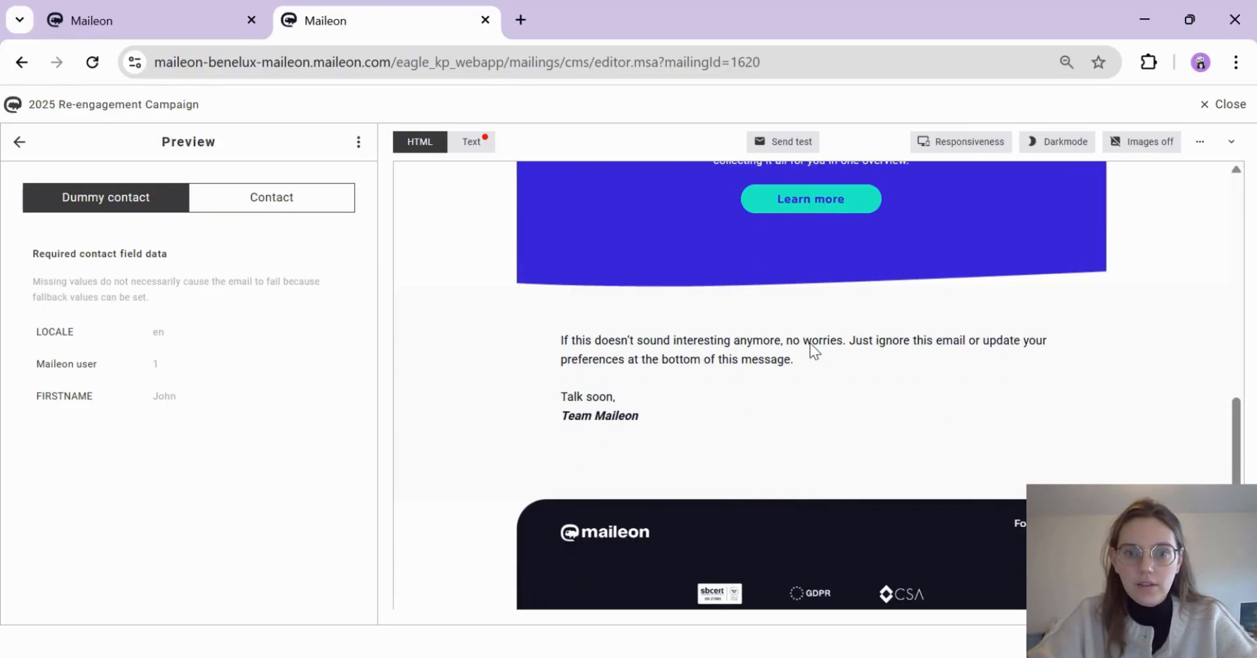
{"action": "scroll", "coordinate": [681, 462], "scroll_direction": "down", "scroll_amount": 3}
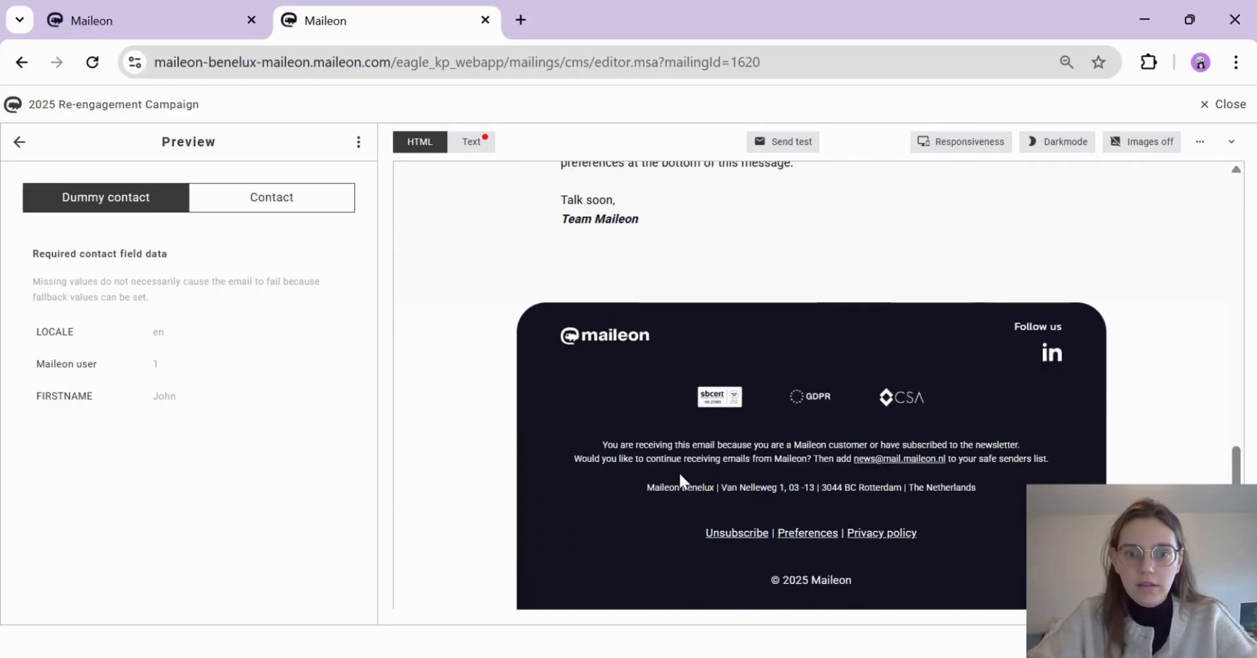
{"action": "scroll", "coordinate": [858, 510], "scroll_direction": "up", "scroll_amount": 11}
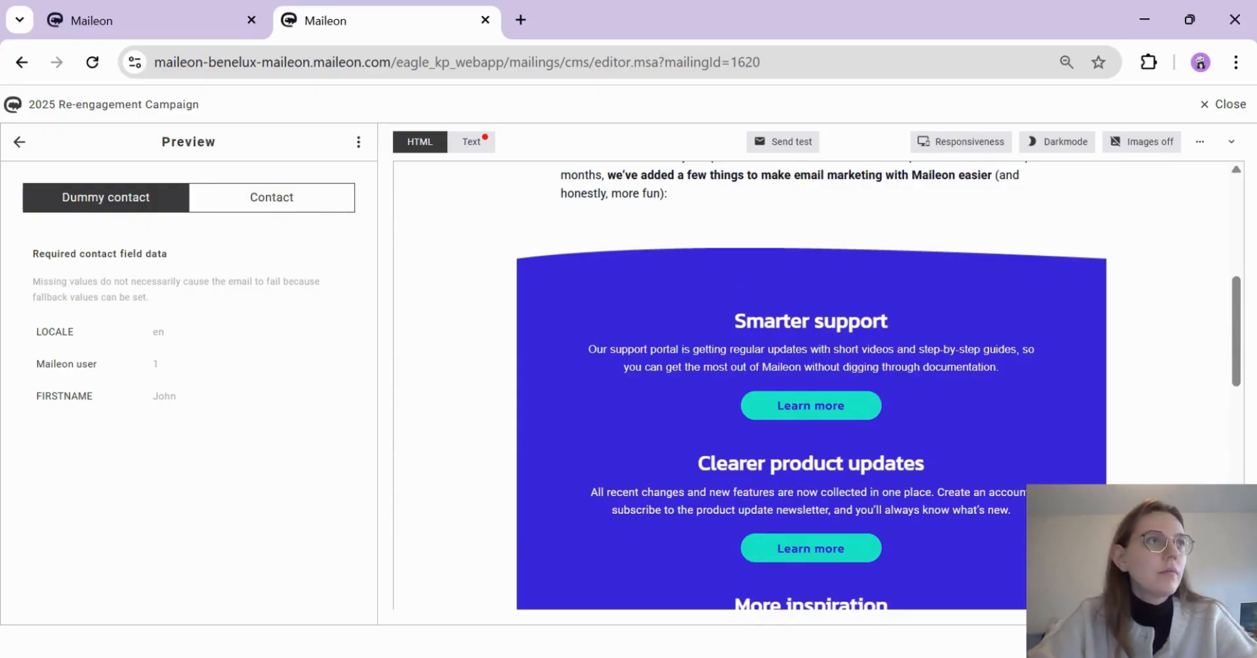
Step: Preview the email for a real contact with the Dutch locale and examine the online-version line, header and introduction text
{"action": "left_click", "coordinate": [272, 197]}
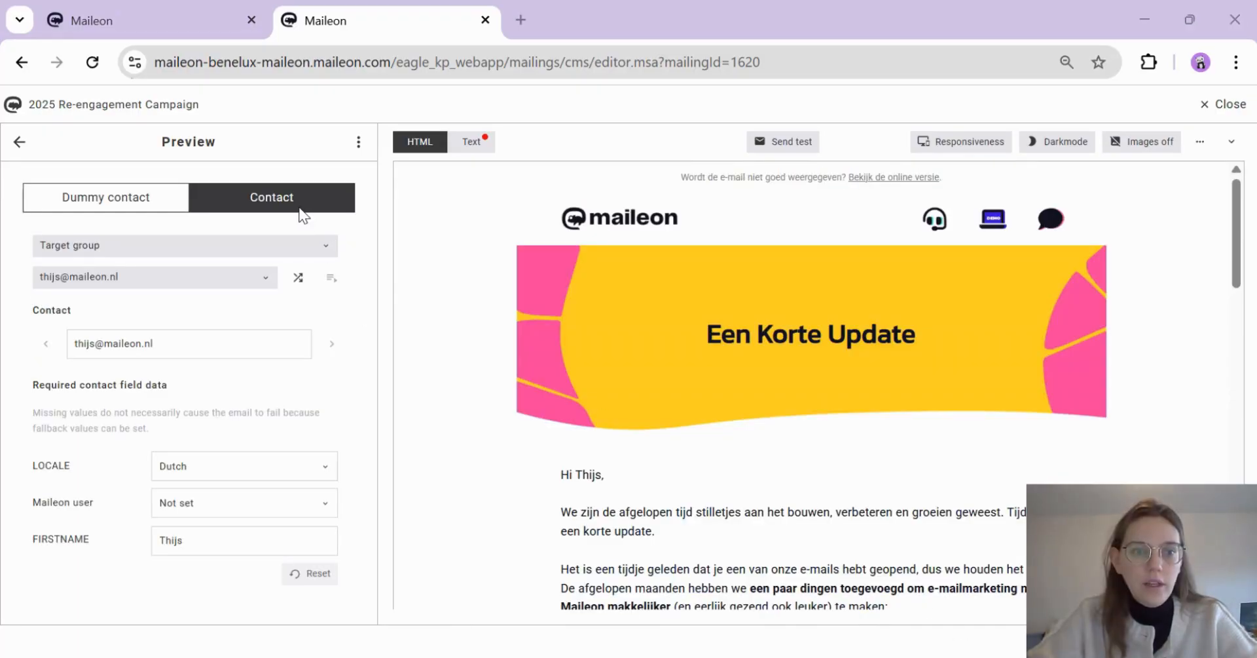
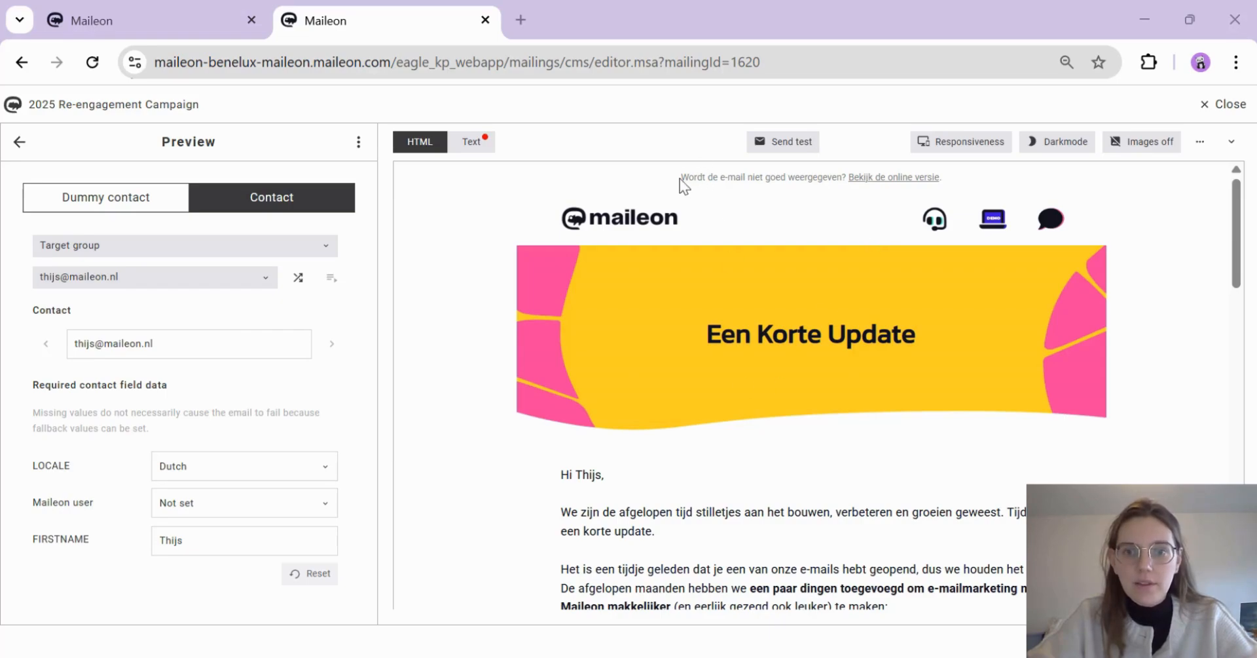
{"action": "left_click_drag", "start_coordinate": [688, 178], "coordinate": [781, 181]}
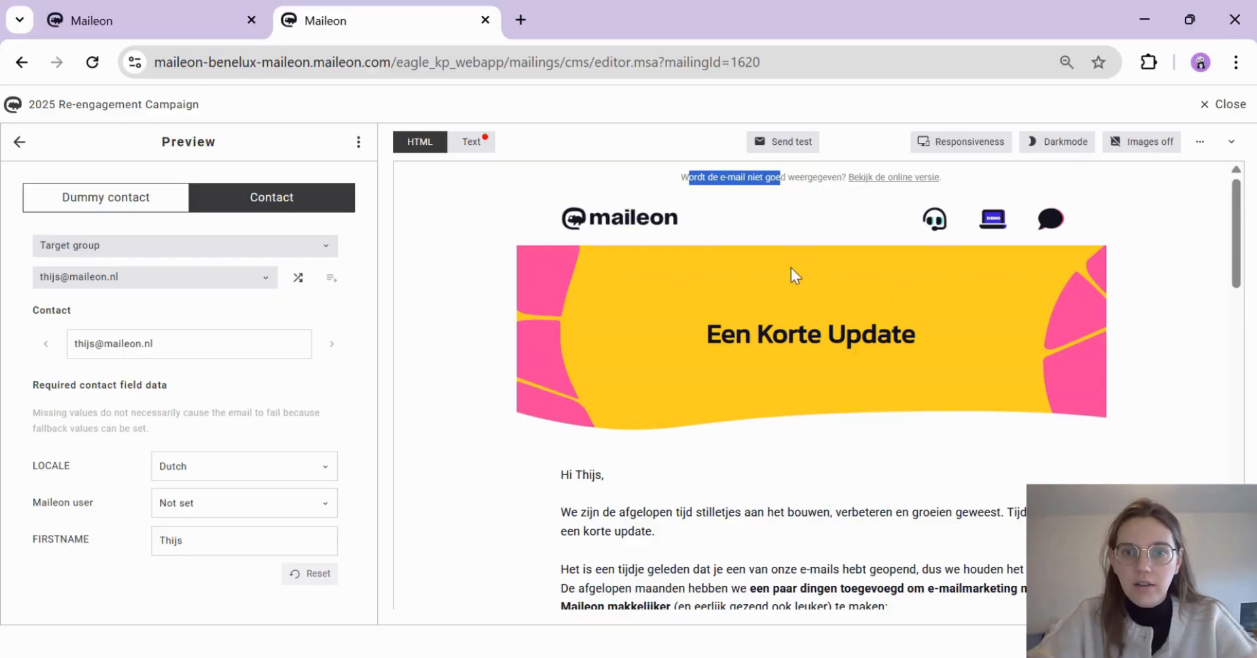
{"action": "scroll", "coordinate": [791, 267], "scroll_direction": "down", "scroll_amount": 2}
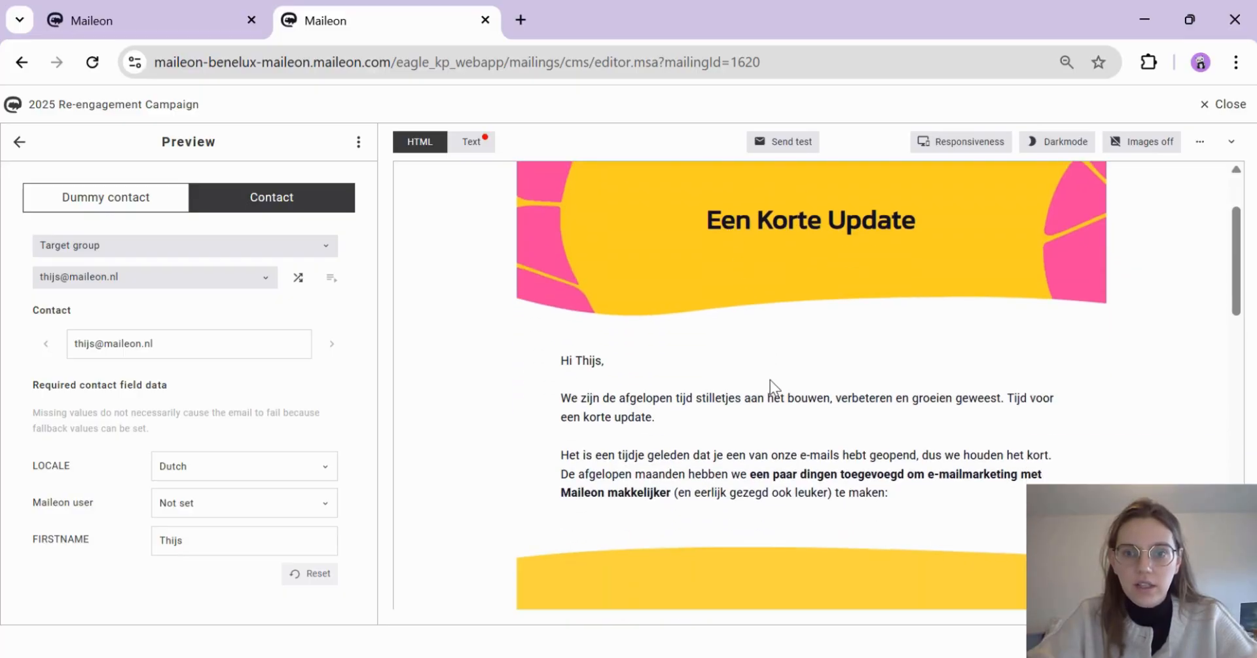
Step: Review the Dutch version of the email in the preview, from the greeting through the content blocks to the footer
{"action": "scroll", "coordinate": [770, 380], "scroll_direction": "down", "scroll_amount": 2}
{"action": "left_click_drag", "start_coordinate": [566, 289], "coordinate": [714, 421]}
{"action": "scroll", "coordinate": [715, 422], "scroll_direction": "down", "scroll_amount": 4}
{"action": "scroll", "coordinate": [716, 355], "scroll_direction": "down", "scroll_amount": 2}
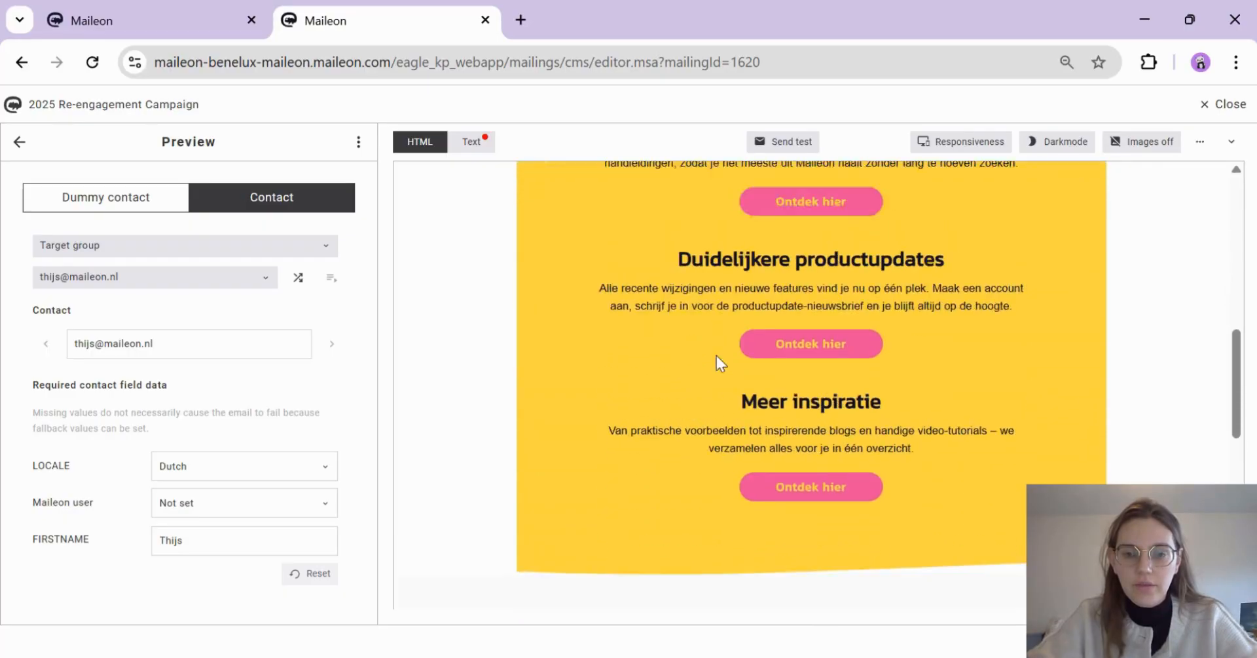
{"action": "scroll", "coordinate": [717, 355], "scroll_direction": "down", "scroll_amount": 3}
{"action": "scroll", "coordinate": [719, 363], "scroll_direction": "down", "scroll_amount": 3}
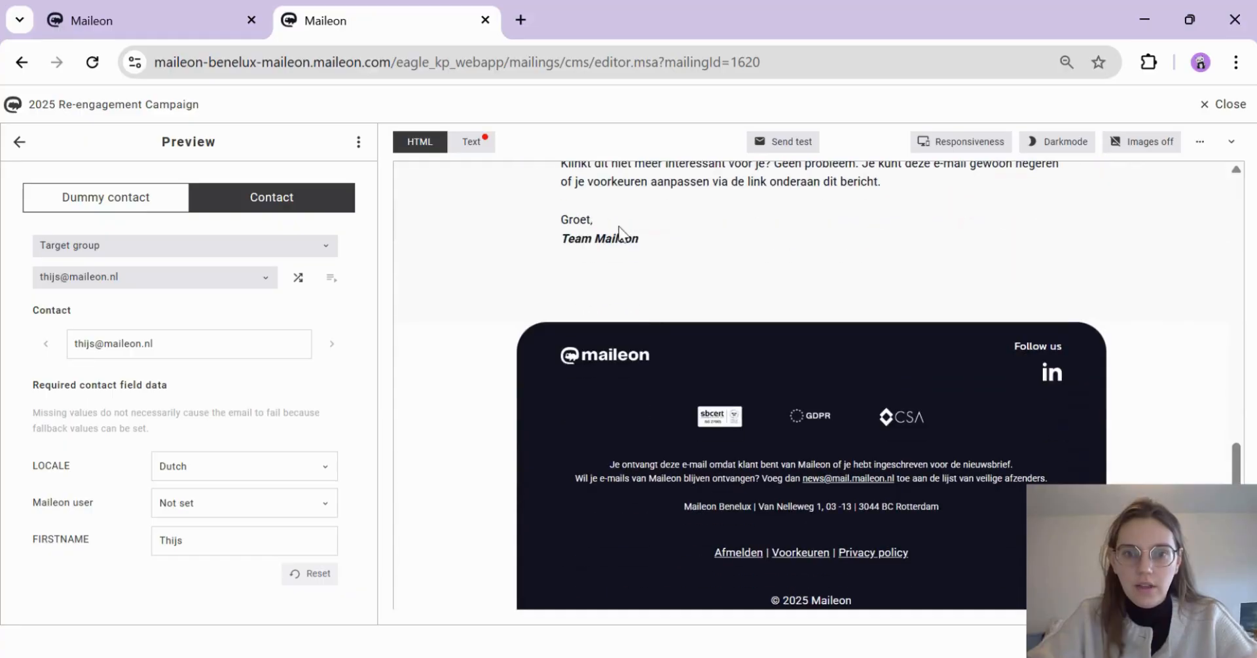
{"action": "scroll", "coordinate": [693, 281], "scroll_direction": "up", "scroll_amount": 1}
{"action": "scroll", "coordinate": [698, 290], "scroll_direction": "down", "scroll_amount": 4}
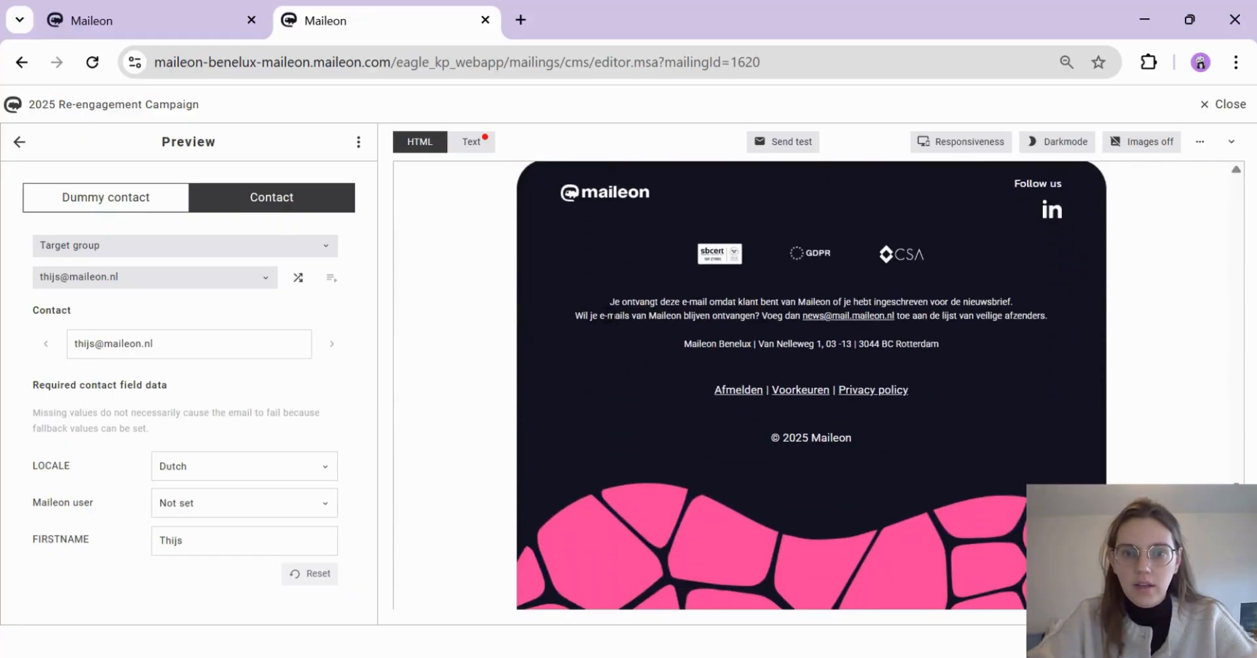
{"action": "scroll", "coordinate": [795, 393], "scroll_direction": "up", "scroll_amount": 8}
{"action": "scroll", "coordinate": [795, 395], "scroll_direction": "up", "scroll_amount": 8}
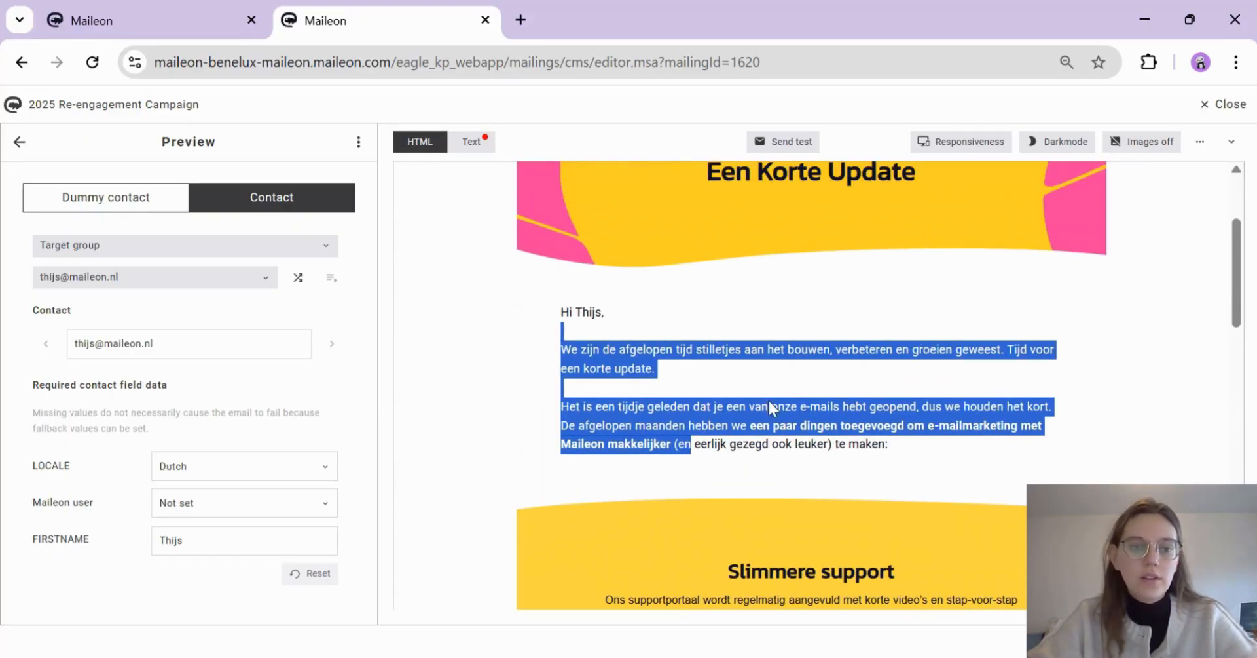
Step: Set the preview contact's LOCALE to English and look through the English version of the email
{"action": "left_click", "coordinate": [293, 460]}
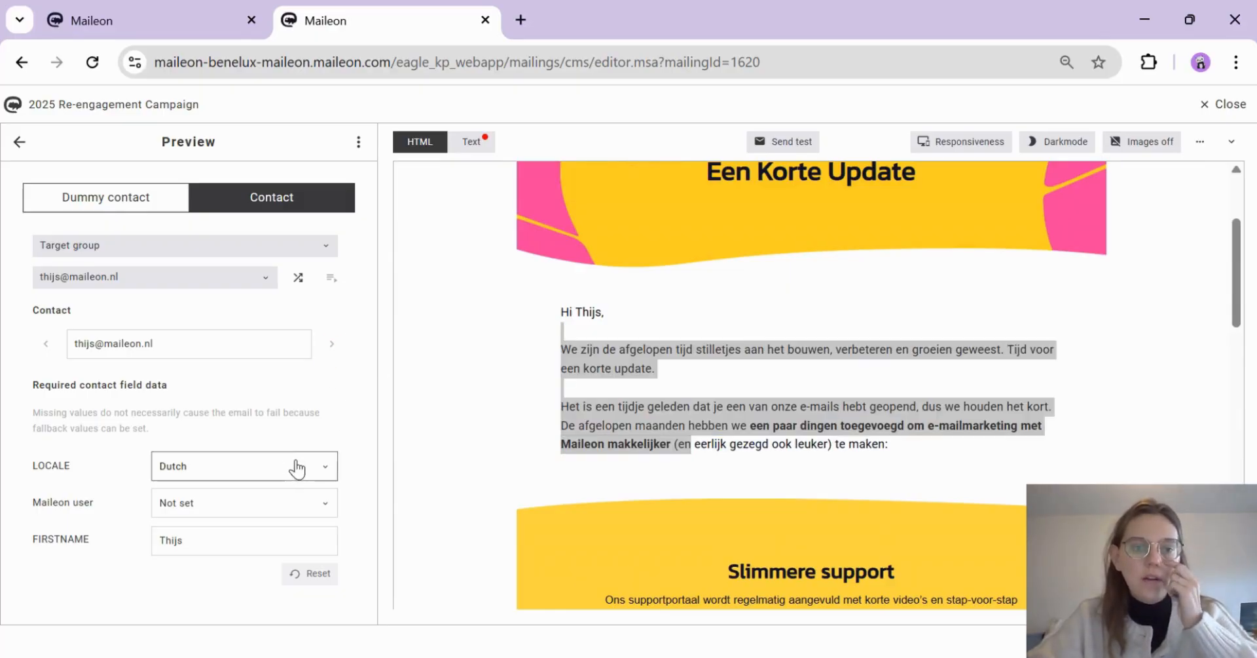
{"action": "scroll", "coordinate": [266, 435], "scroll_direction": "down", "scroll_amount": 1}
{"action": "scroll", "coordinate": [266, 434], "scroll_direction": "down", "scroll_amount": 3}
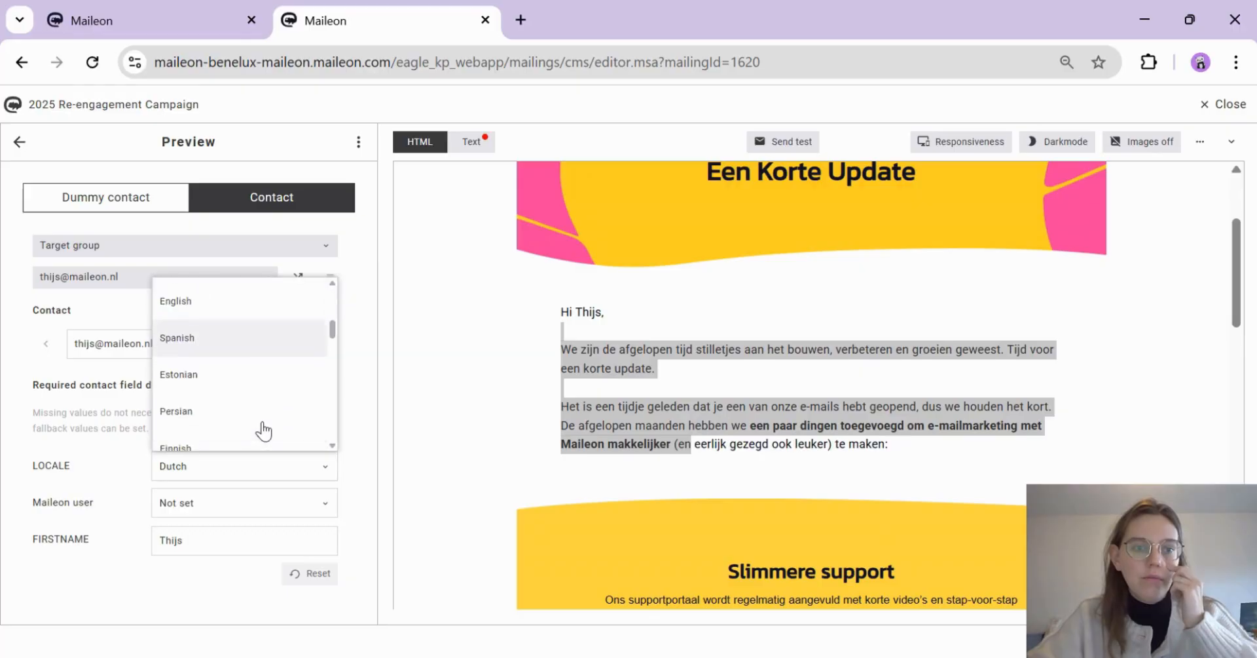
{"action": "scroll", "coordinate": [261, 429], "scroll_direction": "up", "scroll_amount": 2}
{"action": "left_click", "coordinate": [230, 398]}
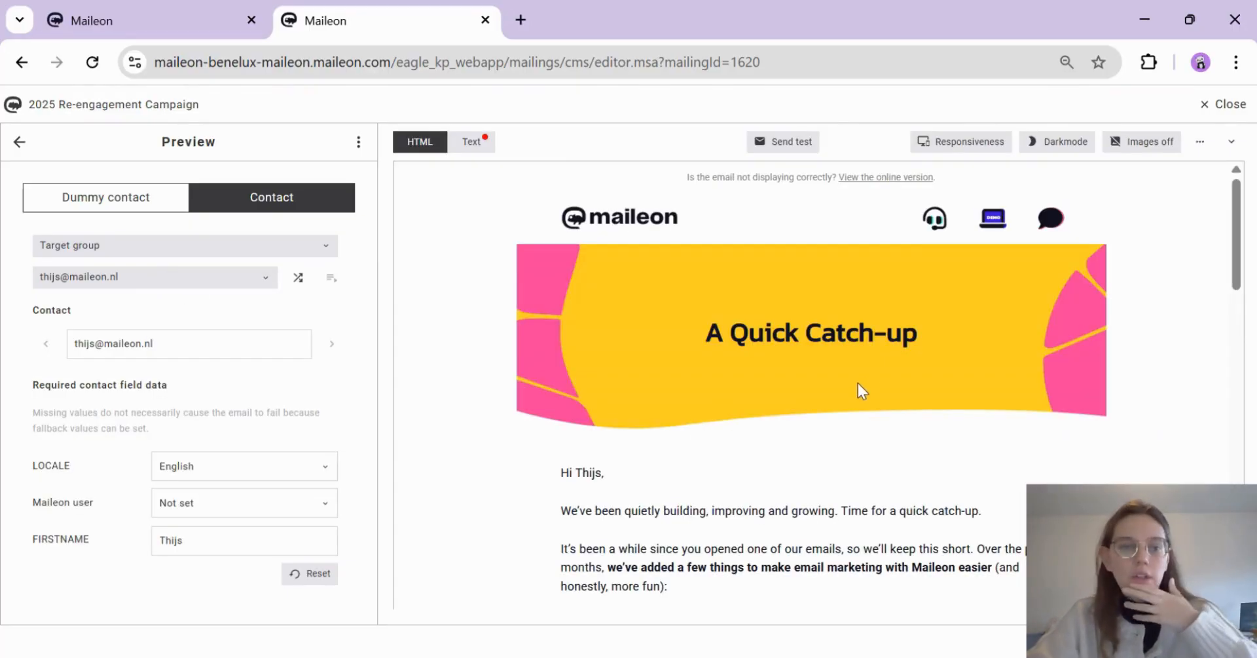
{"action": "scroll", "coordinate": [848, 398], "scroll_direction": "down", "scroll_amount": 5}
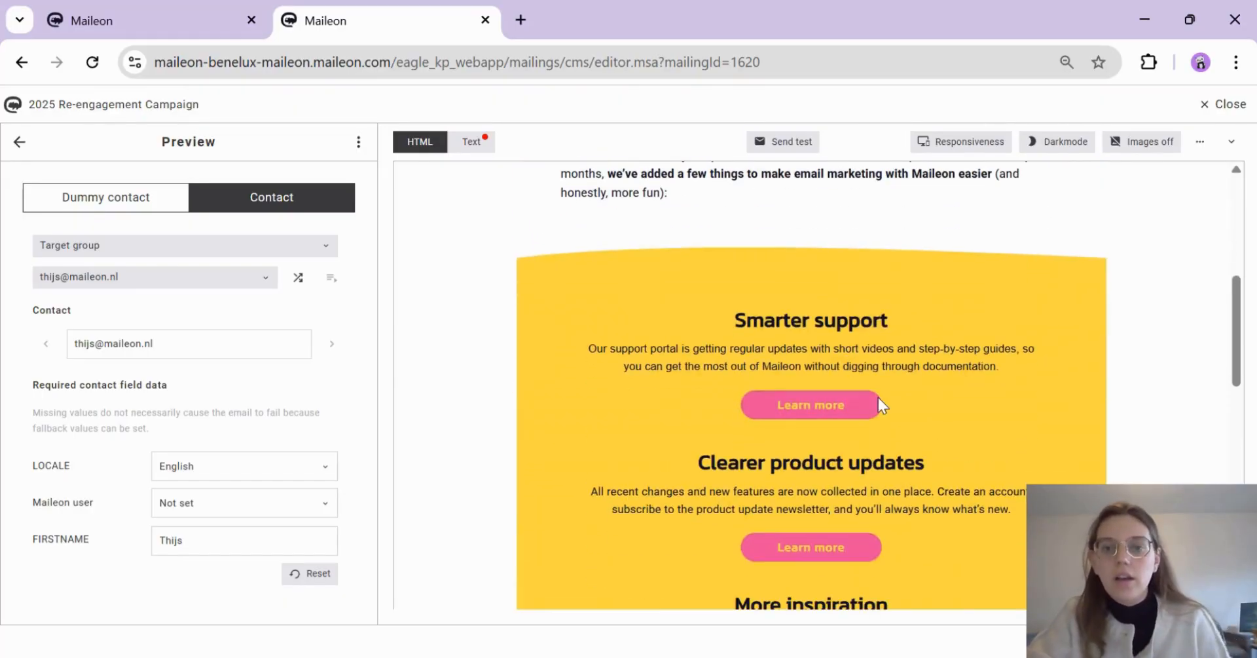
{"action": "scroll", "coordinate": [878, 397], "scroll_direction": "down", "scroll_amount": 8}
{"action": "scroll", "coordinate": [863, 416], "scroll_direction": "up", "scroll_amount": 10}
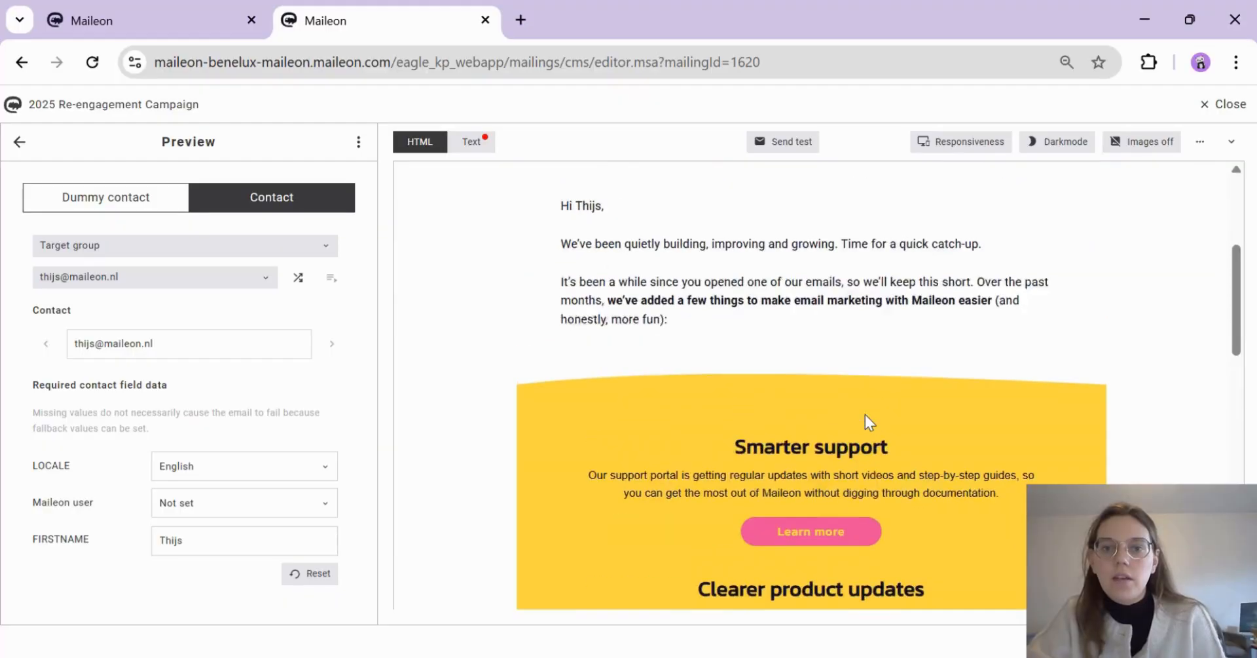
{"action": "scroll", "coordinate": [866, 415], "scroll_direction": "up", "scroll_amount": 4}
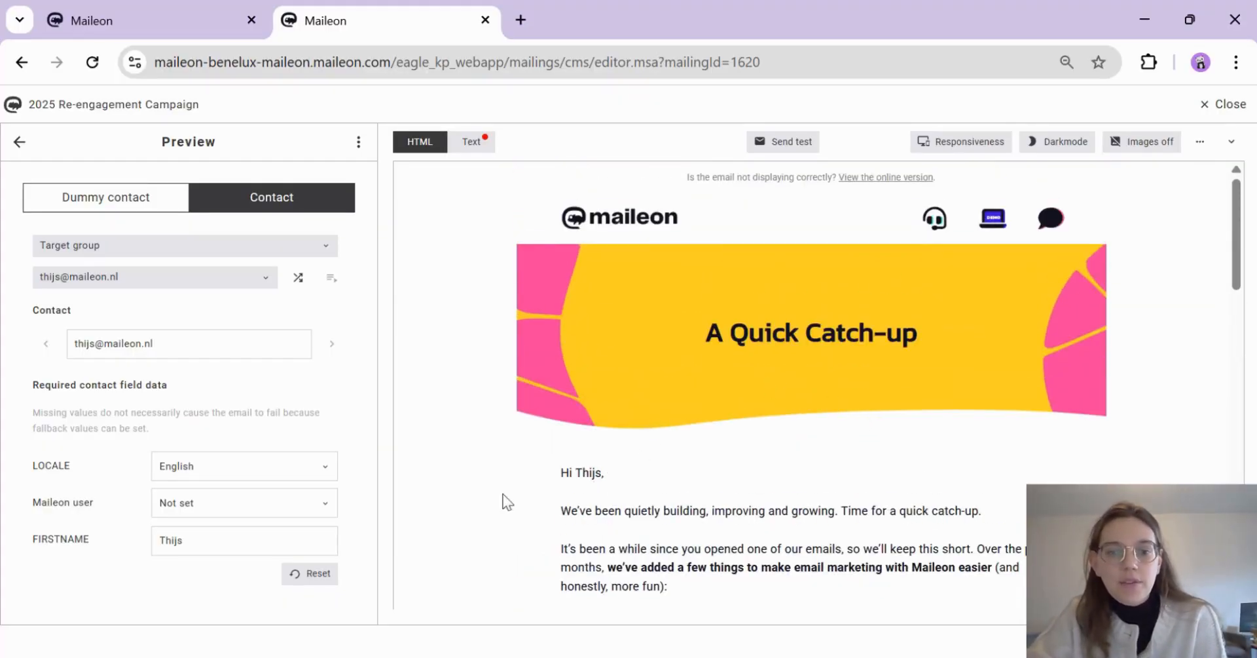
Step: Clear the preview contact's FIRSTNAME value to preview the English greeting without a first name
{"action": "left_click", "coordinate": [286, 533]}
{"action": "double_click", "coordinate": [281, 539]}
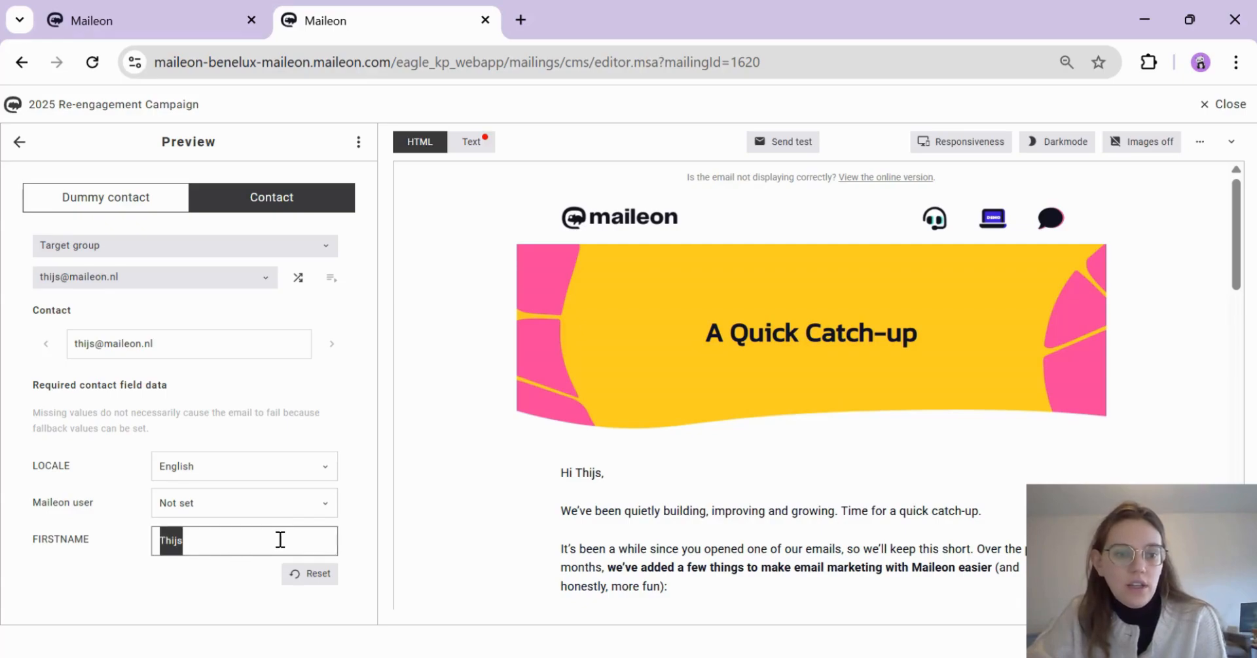
{"action": "key", "text": "BackSpace"}
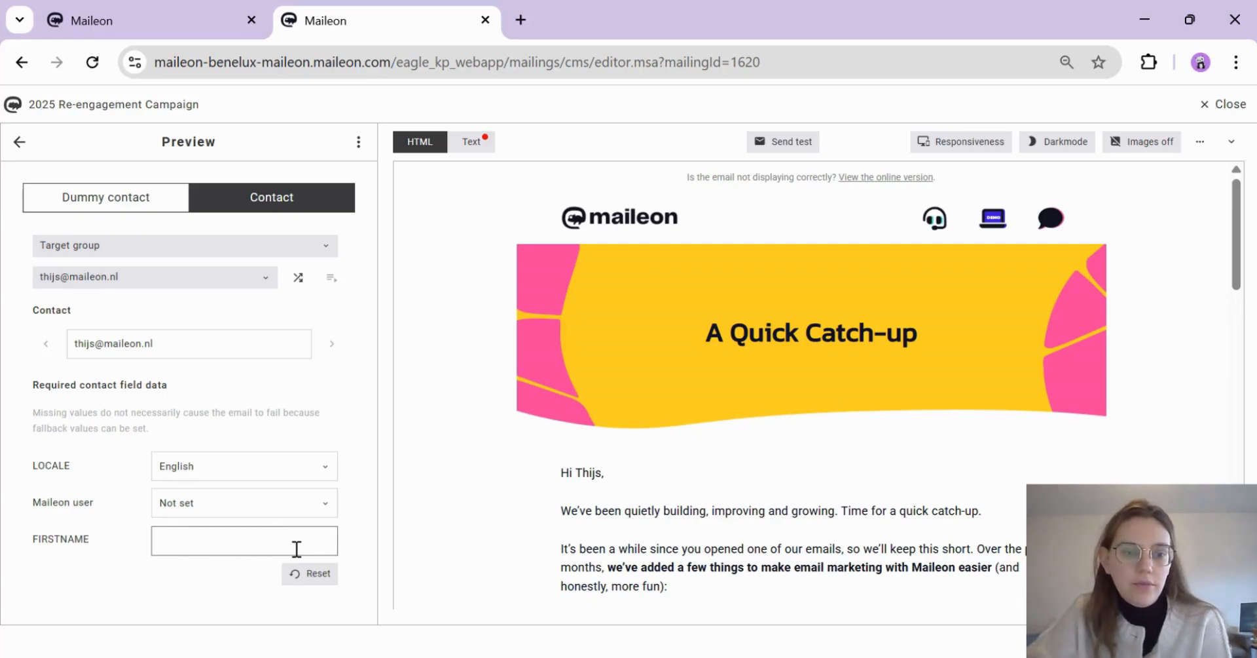
{"action": "left_click", "coordinate": [368, 521]}
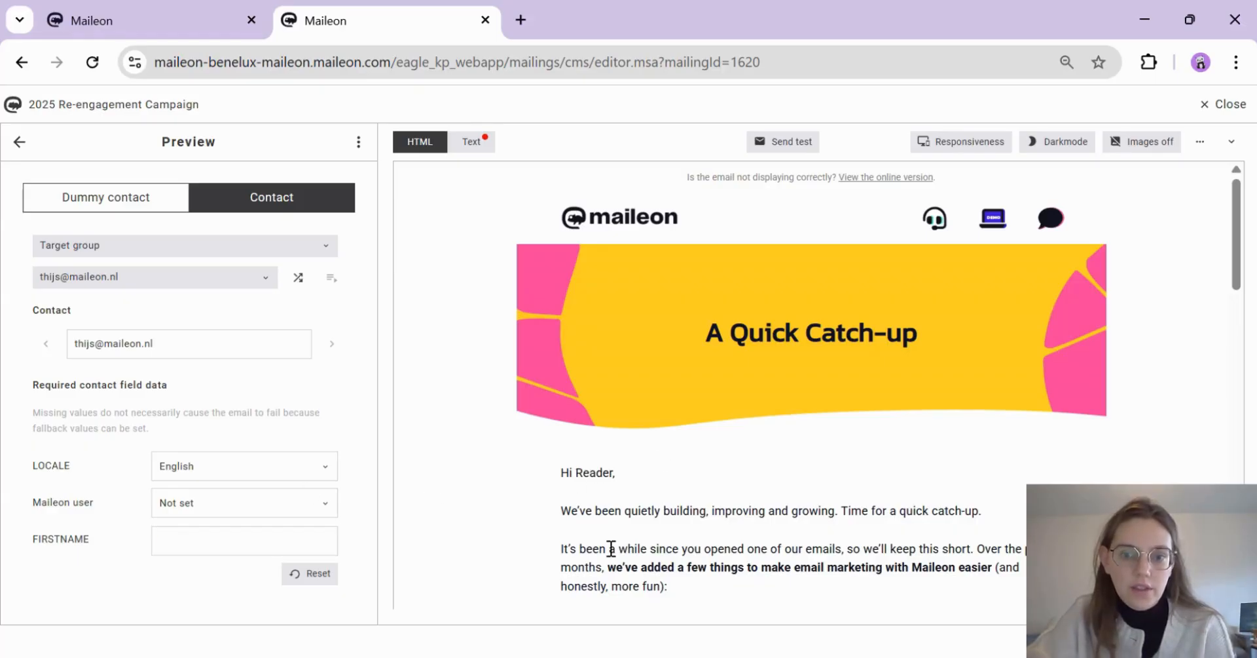
Step: Set the preview LOCALE to Dutch and check the greeting used when the first name is missing
{"action": "left_click", "coordinate": [258, 468]}
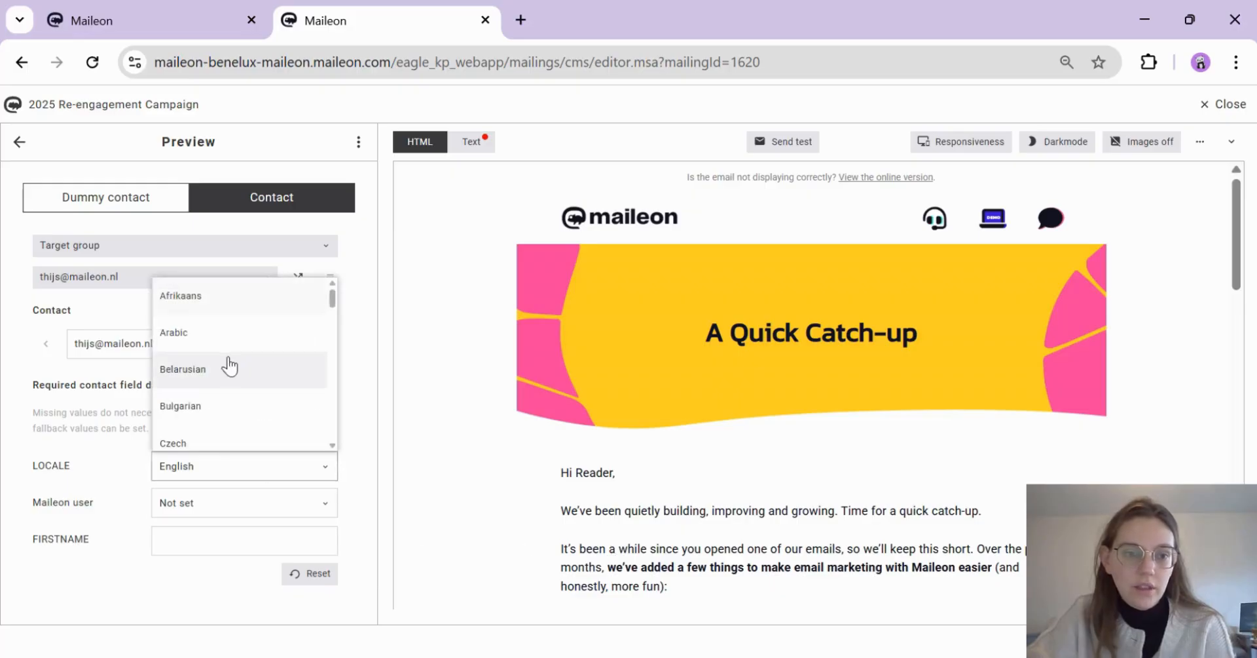
{"action": "scroll", "coordinate": [235, 364], "scroll_direction": "down", "scroll_amount": 7}
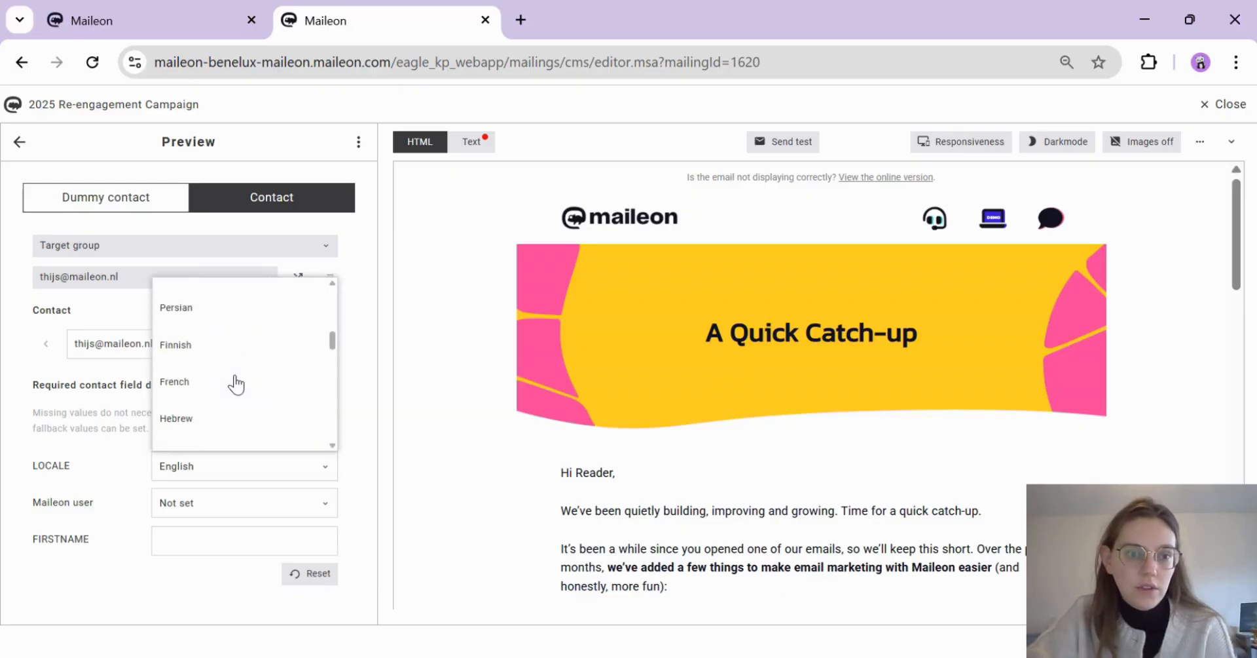
{"action": "scroll", "coordinate": [229, 377], "scroll_direction": "down", "scroll_amount": 5}
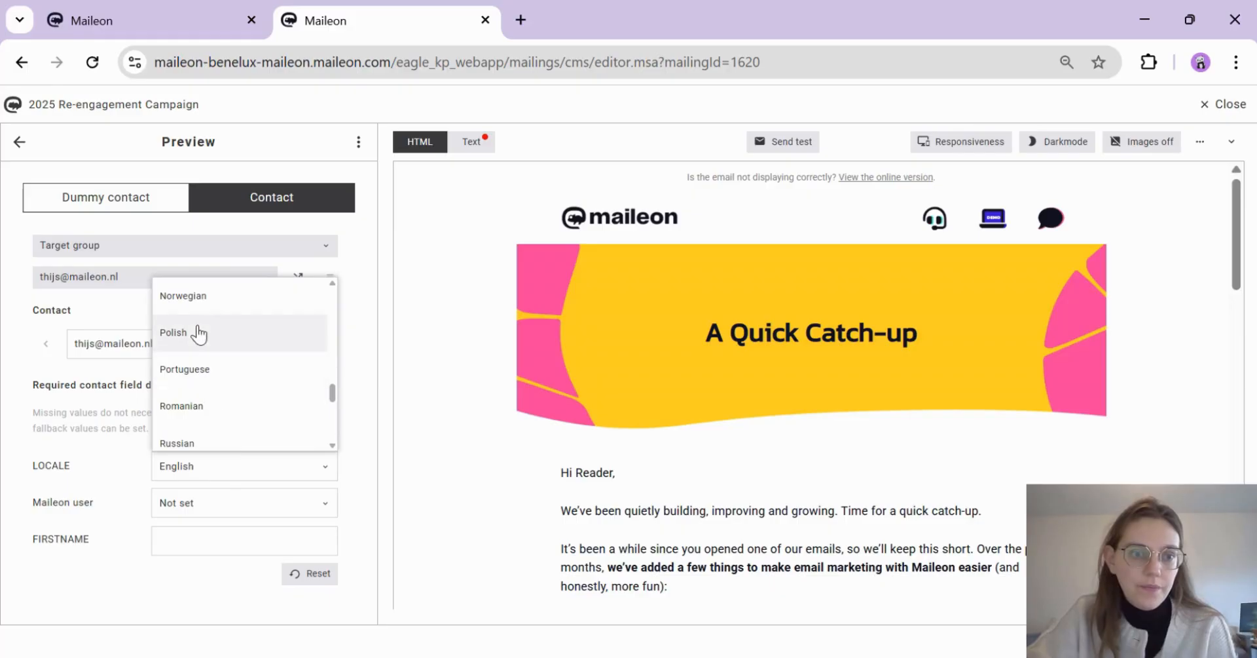
{"action": "scroll", "coordinate": [198, 350], "scroll_direction": "up", "scroll_amount": 3}
{"action": "left_click", "coordinate": [197, 364]}
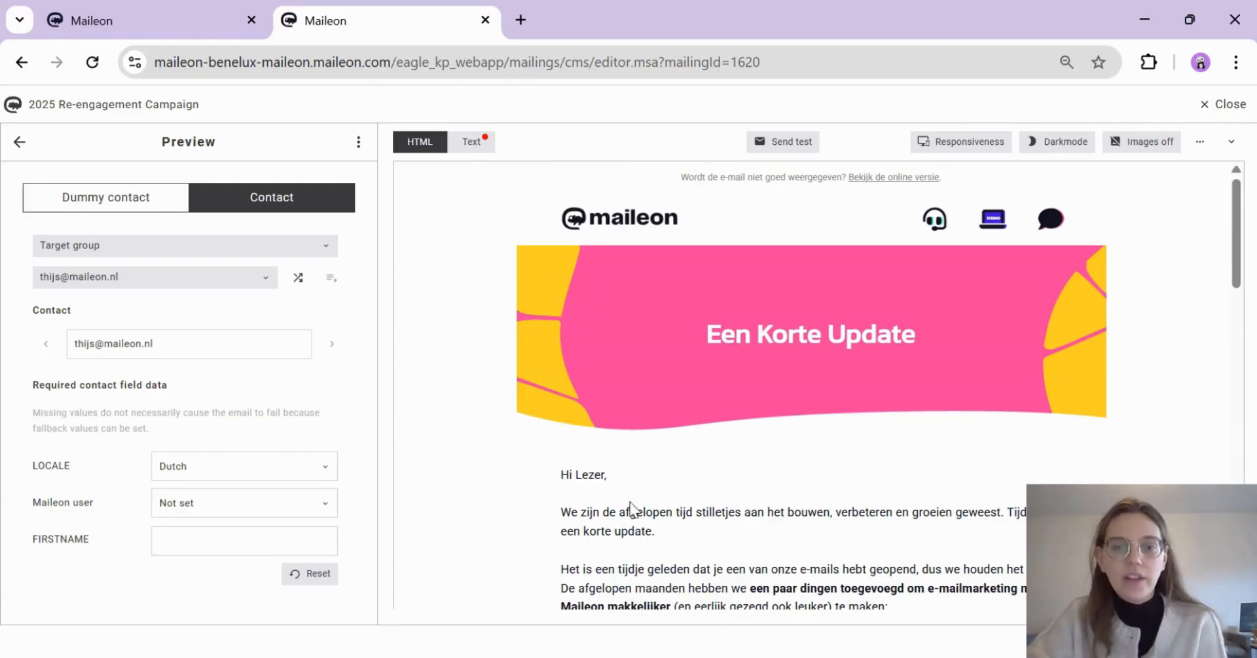
{"action": "double_click", "coordinate": [570, 475]}
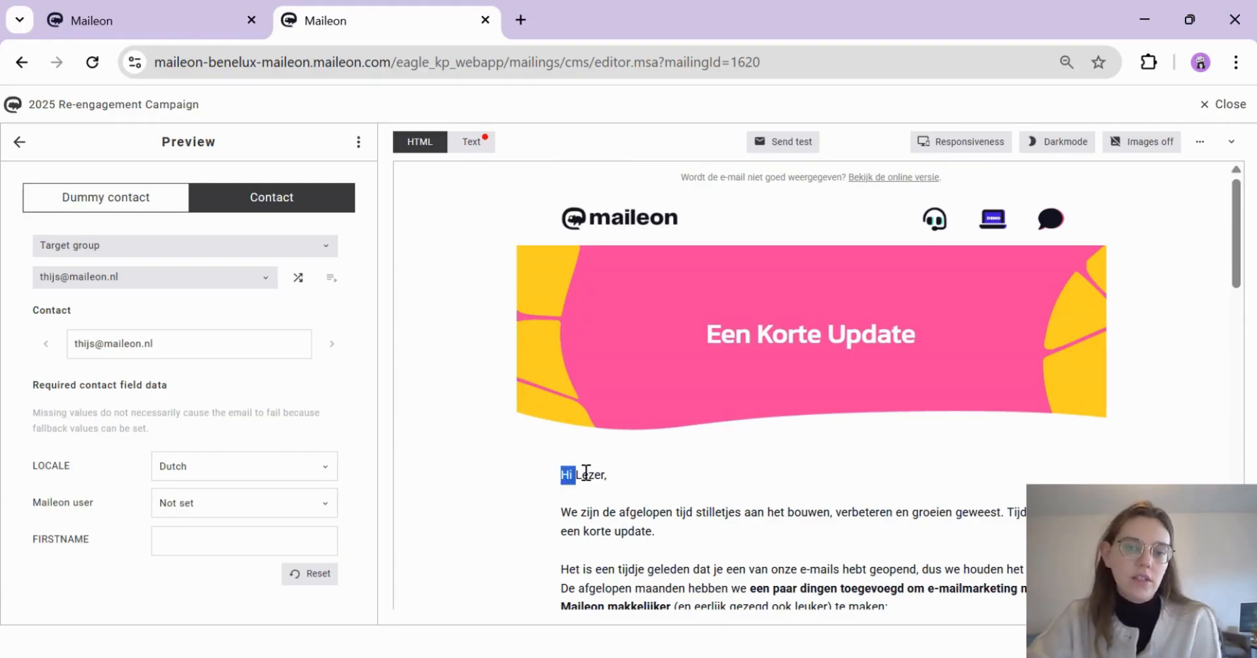
{"action": "left_click", "coordinate": [588, 472]}
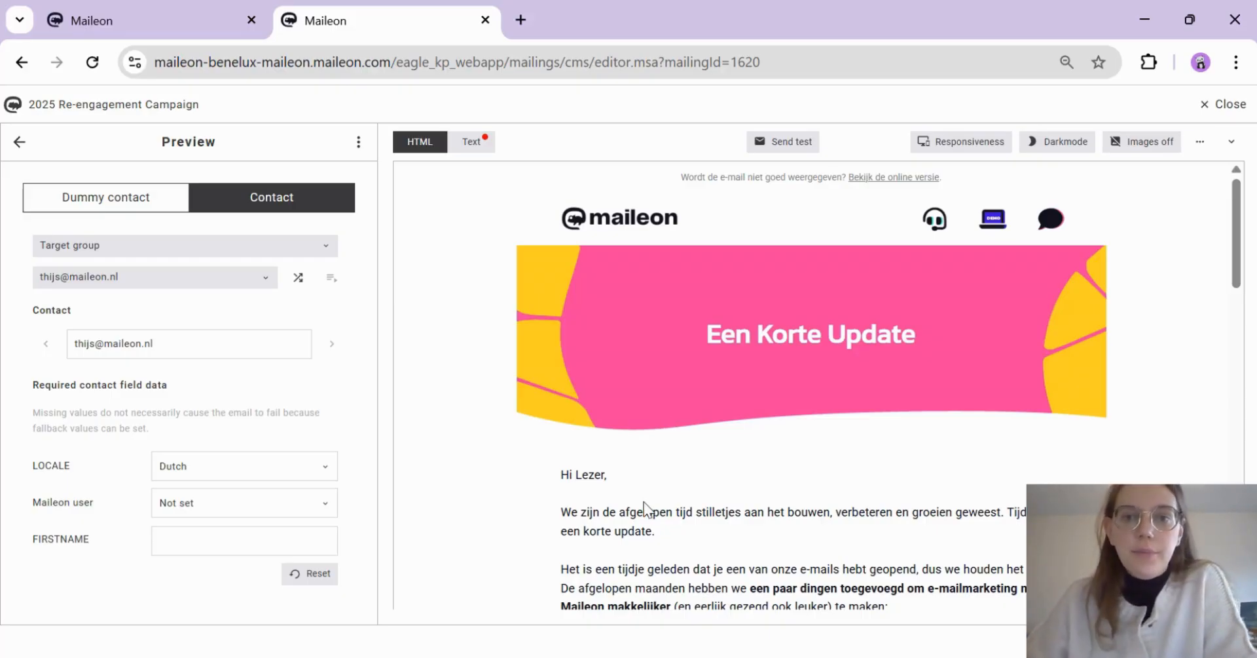
Step: Close the email editor and go to the Subject field in the campaign's basic settings
{"action": "left_click", "coordinate": [1231, 103]}
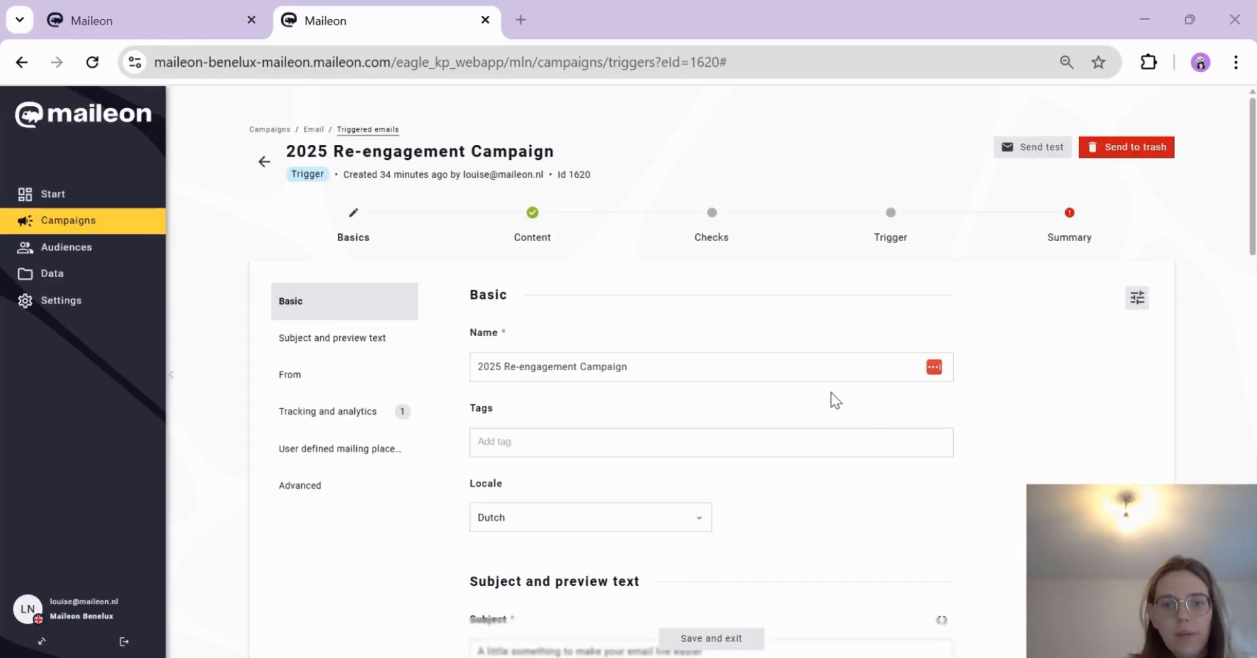
{"action": "scroll", "coordinate": [764, 438], "scroll_direction": "down", "scroll_amount": 3}
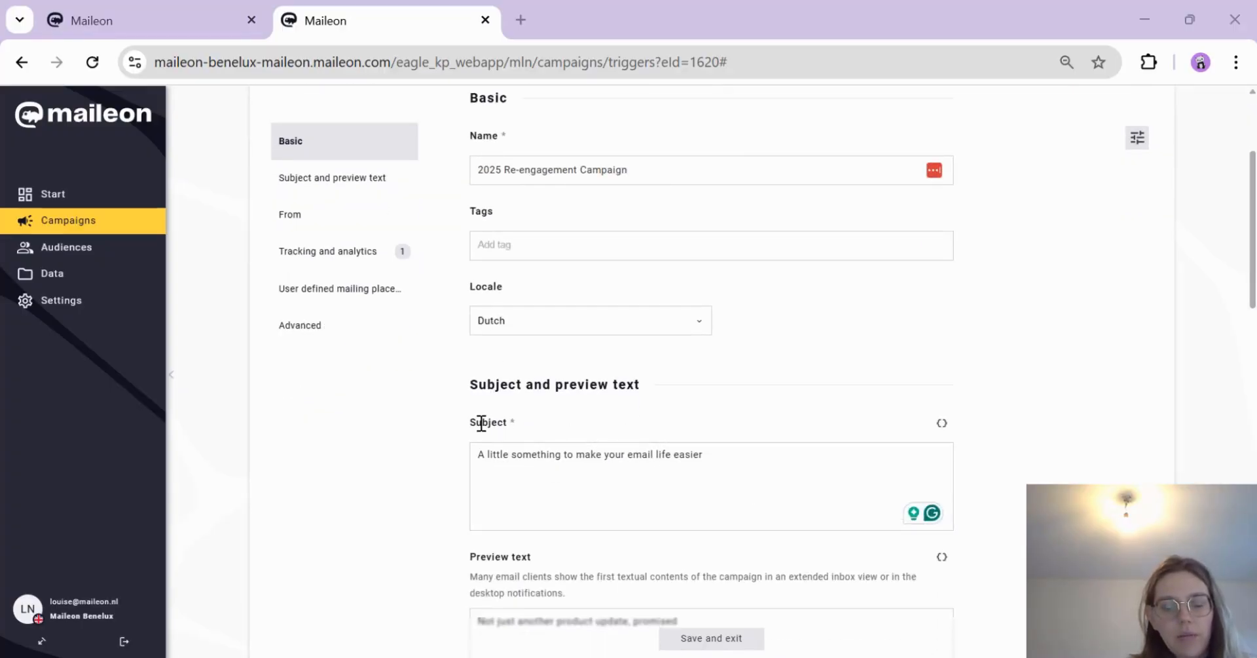
{"action": "left_click_drag", "start_coordinate": [482, 422], "coordinate": [549, 423]}
{"action": "left_click", "coordinate": [547, 454]}
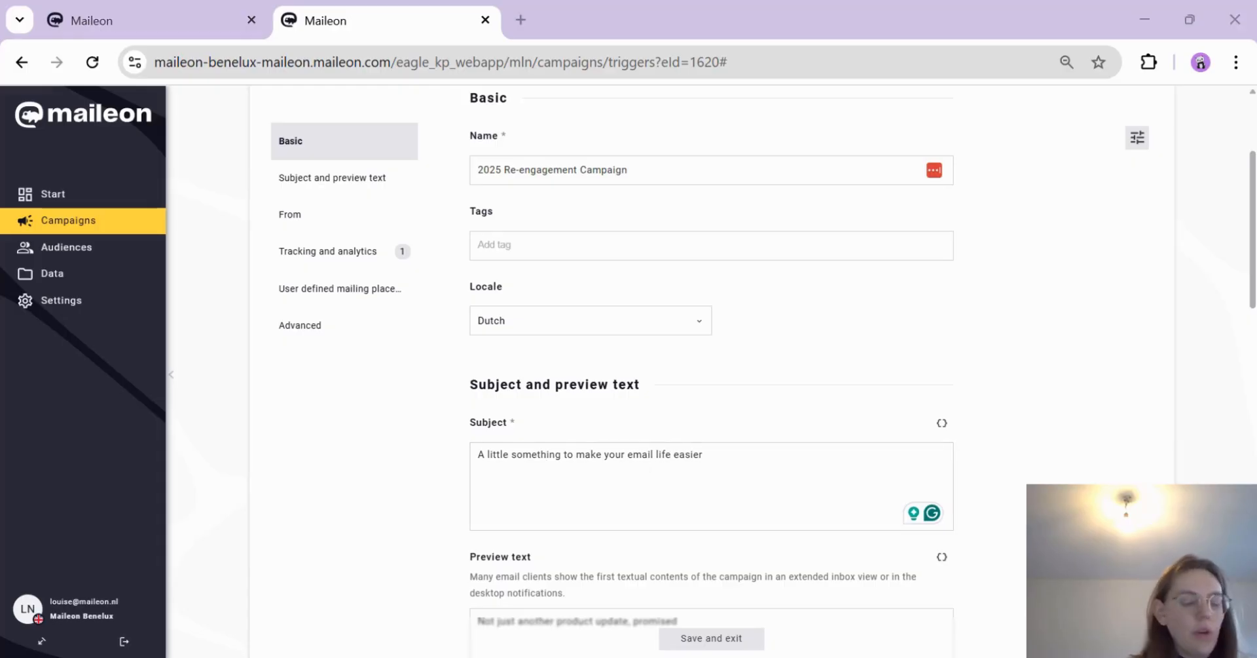
Step: Replace the Subject with the LOCALE-conditional text from the Word document, using "A little something to make your email life easier" or its Dutch counterpart
{"action": "key", "text": "alt+Tab"}
{"action": "left_click_drag", "start_coordinate": [642, 467], "coordinate": [334, 429]}
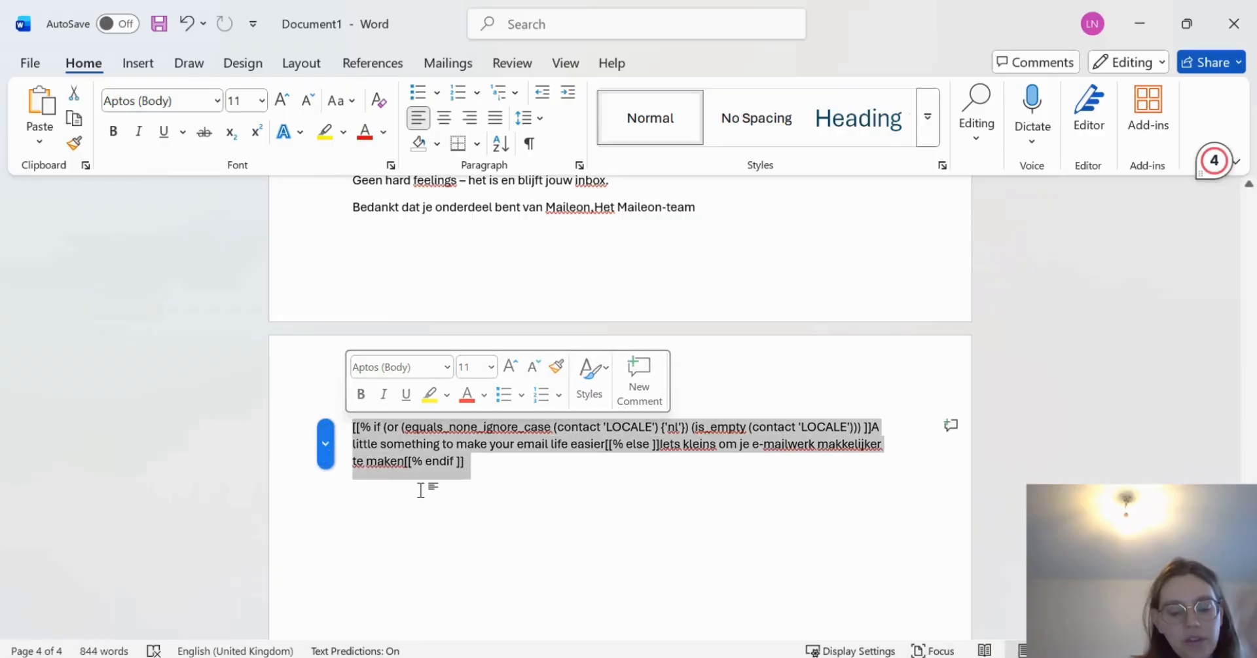
{"action": "left_click", "coordinate": [1140, 26]}
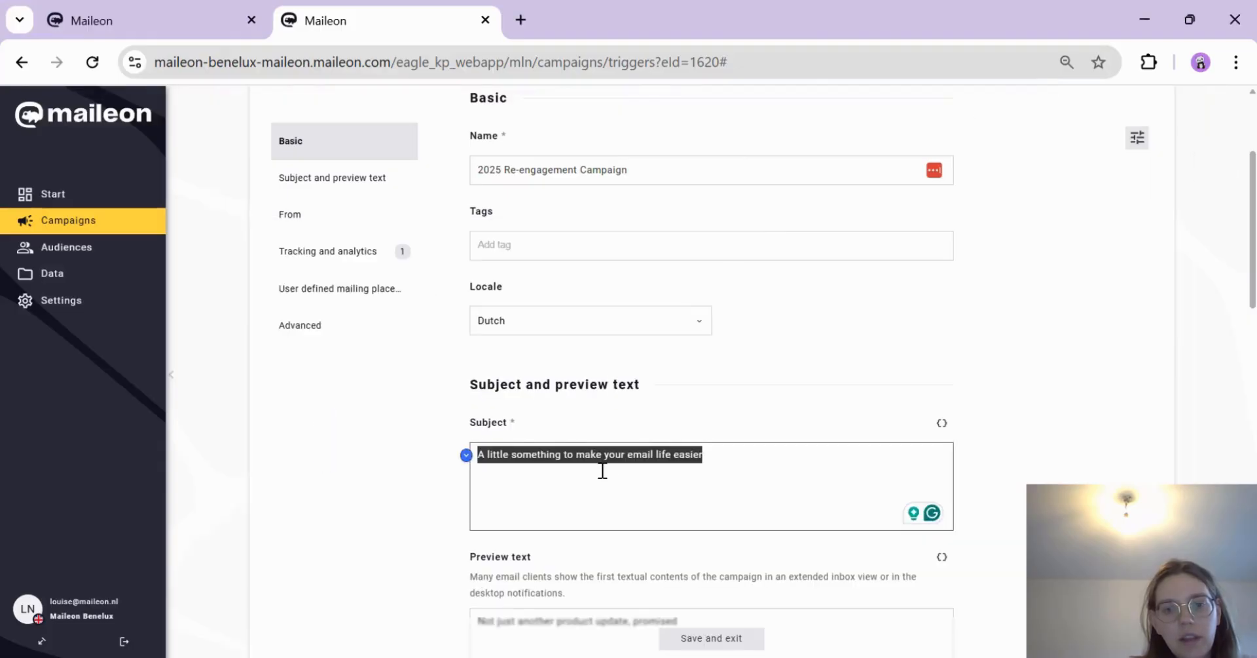
{"action": "type", "text": "[[% if (or (equals_none_ignore_case (contact 'LOCALE') {'nl'}) (is_empty (contact 'LOCALE'))) ]]A little something to make your email life easier[[% else ]]Iets kleins om je e-mailwerk makkelijker te maken[[% endif ]]"}
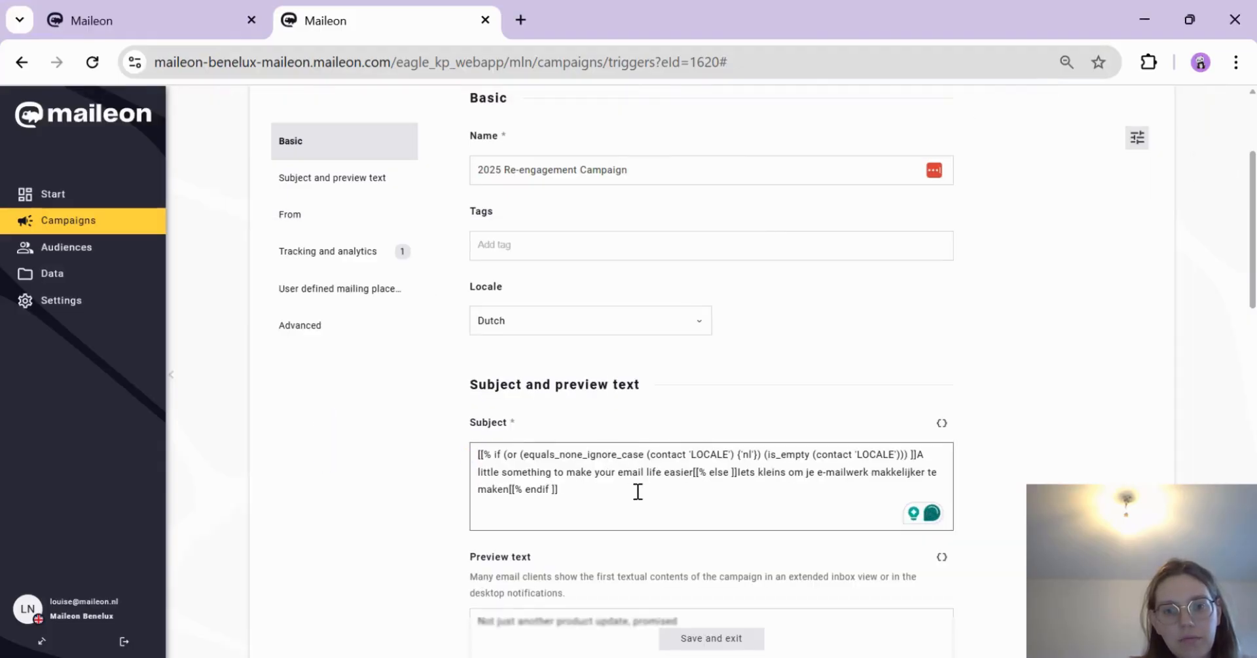
Step: Select the campaign's preview text, switch to the Word document and examine the English and Dutch preview lines
{"action": "scroll", "coordinate": [638, 492], "scroll_direction": "down", "scroll_amount": 2}
{"action": "triple_click", "coordinate": [659, 531]}
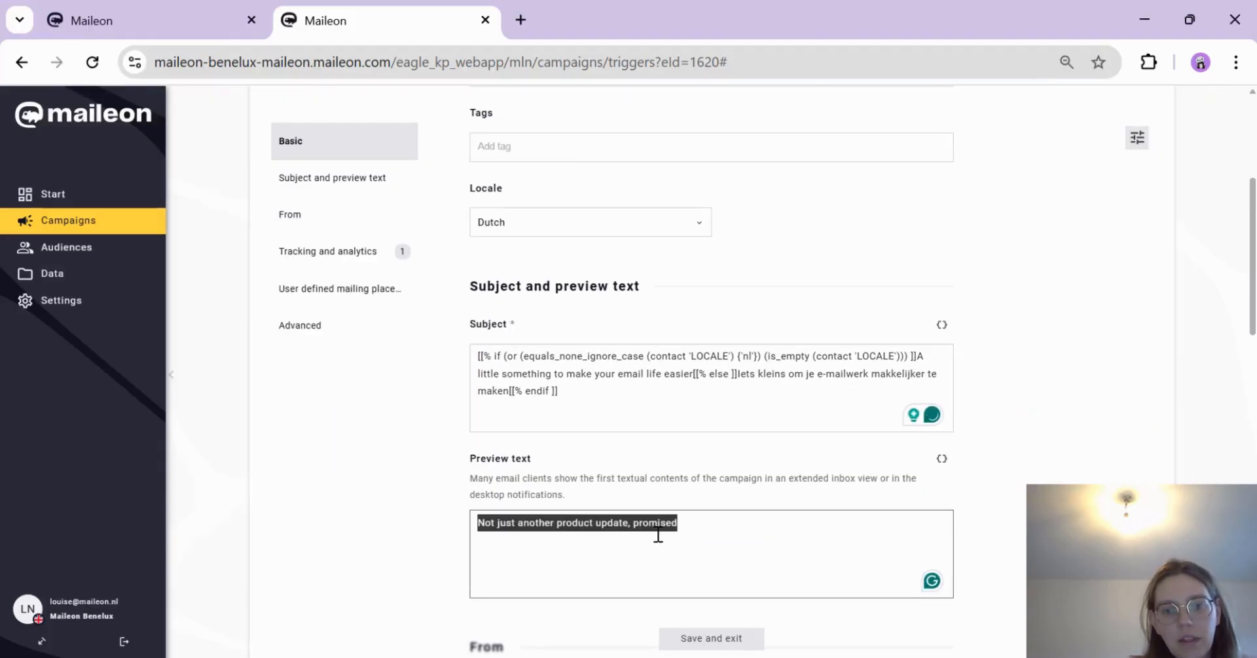
{"action": "left_click_drag", "start_coordinate": [721, 527], "coordinate": [441, 525]}
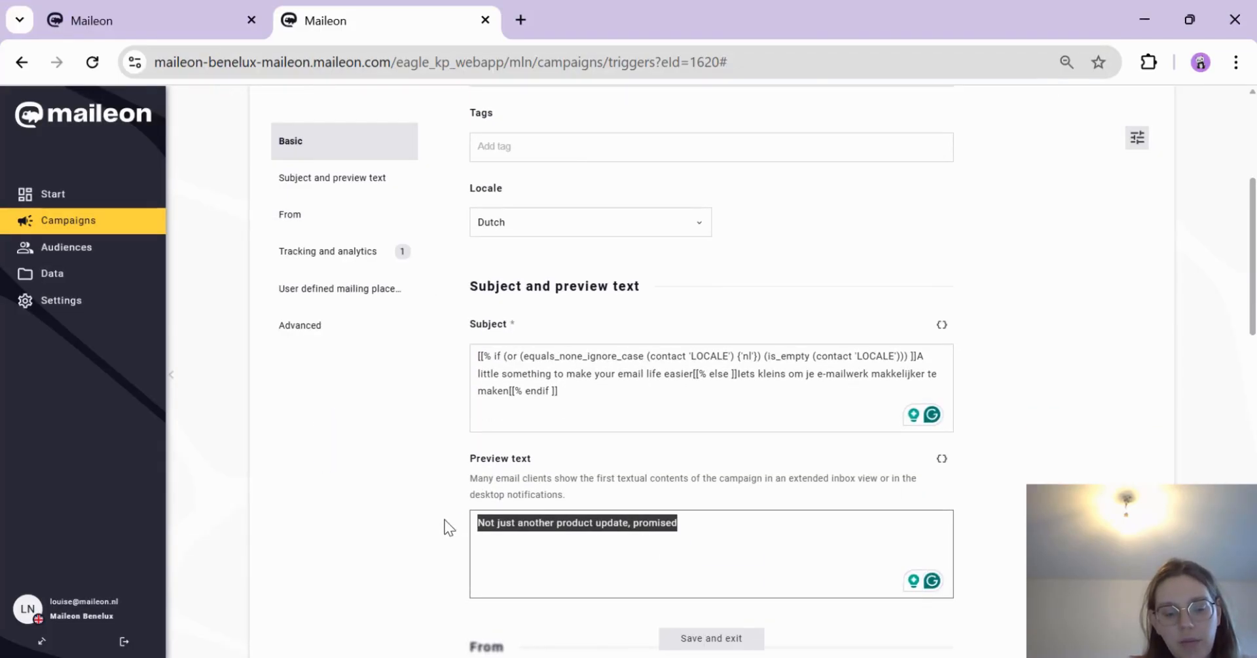
{"action": "left_click", "coordinate": [1145, 20]}
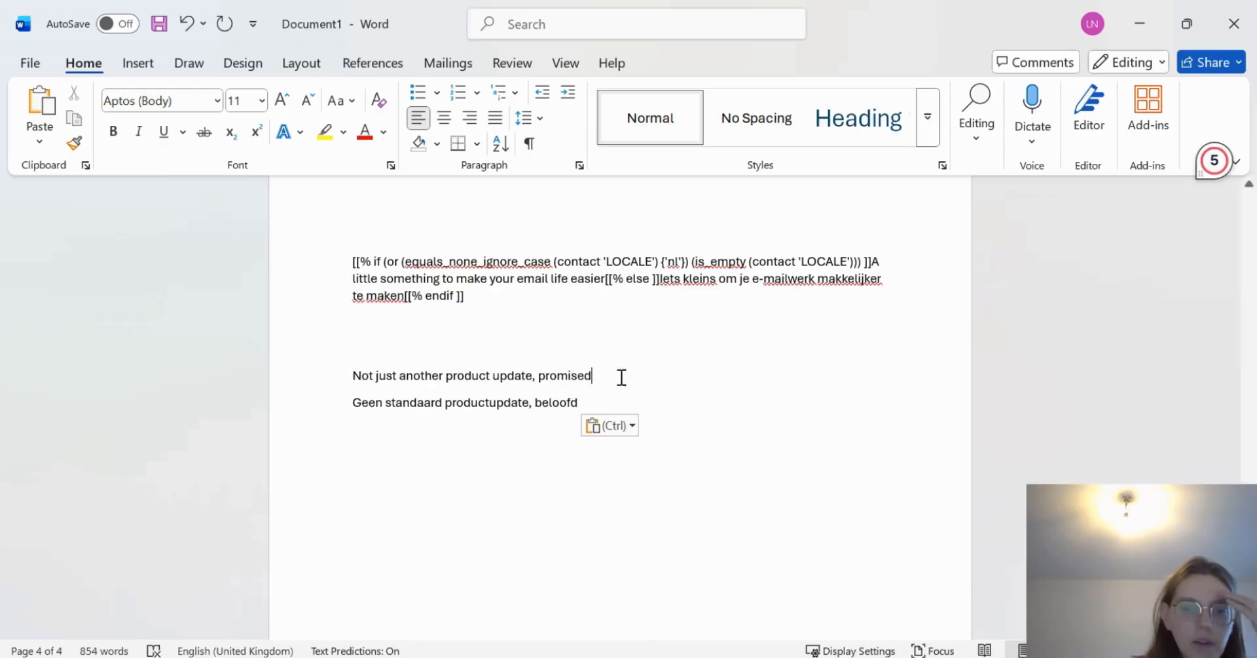
{"action": "left_click_drag", "start_coordinate": [622, 376], "coordinate": [331, 378]}
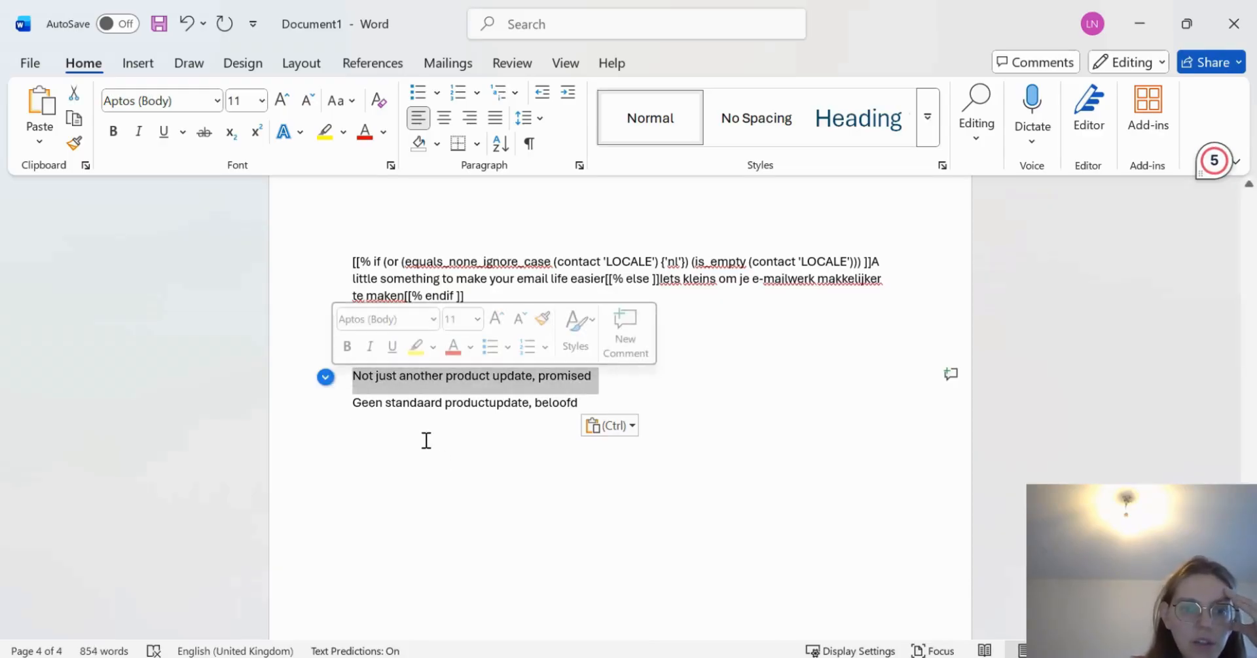
{"action": "left_click_drag", "start_coordinate": [598, 410], "coordinate": [348, 406]}
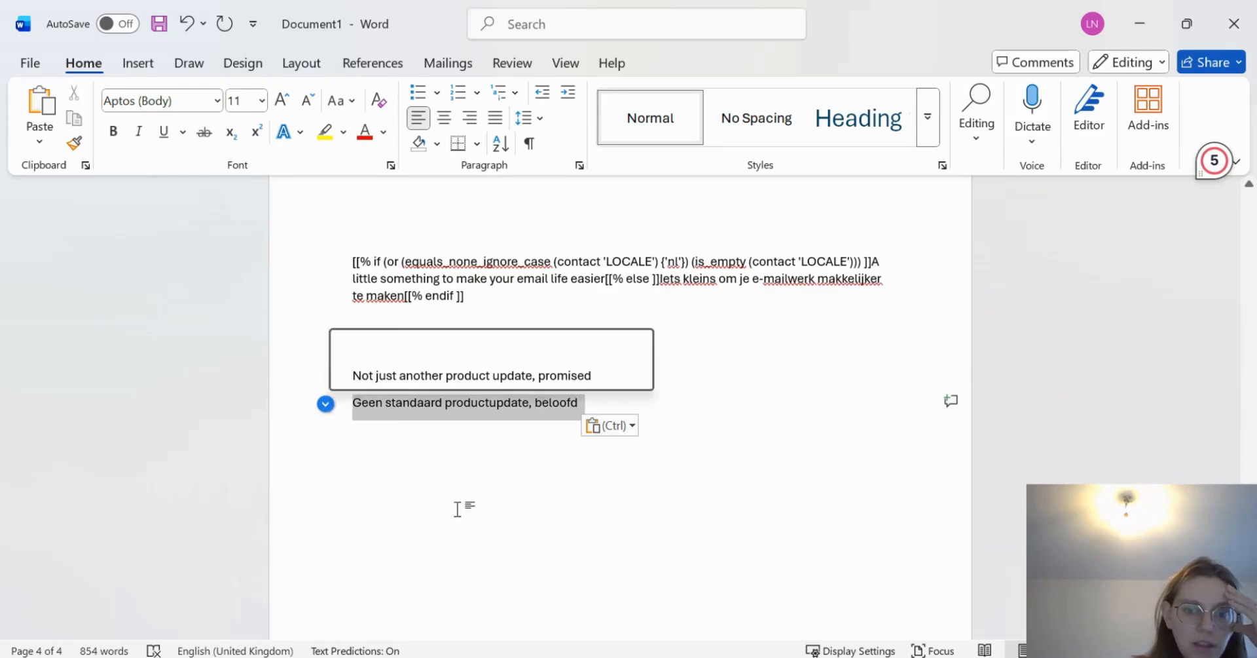
Step: Duplicate the LOCALE-conditional subject code onto the line below "Geen standaard productupdate, beloofd"
{"action": "left_click", "coordinate": [463, 440]}
{"action": "left_click", "coordinate": [483, 301]}
{"action": "triple_click", "coordinate": [483, 301]}
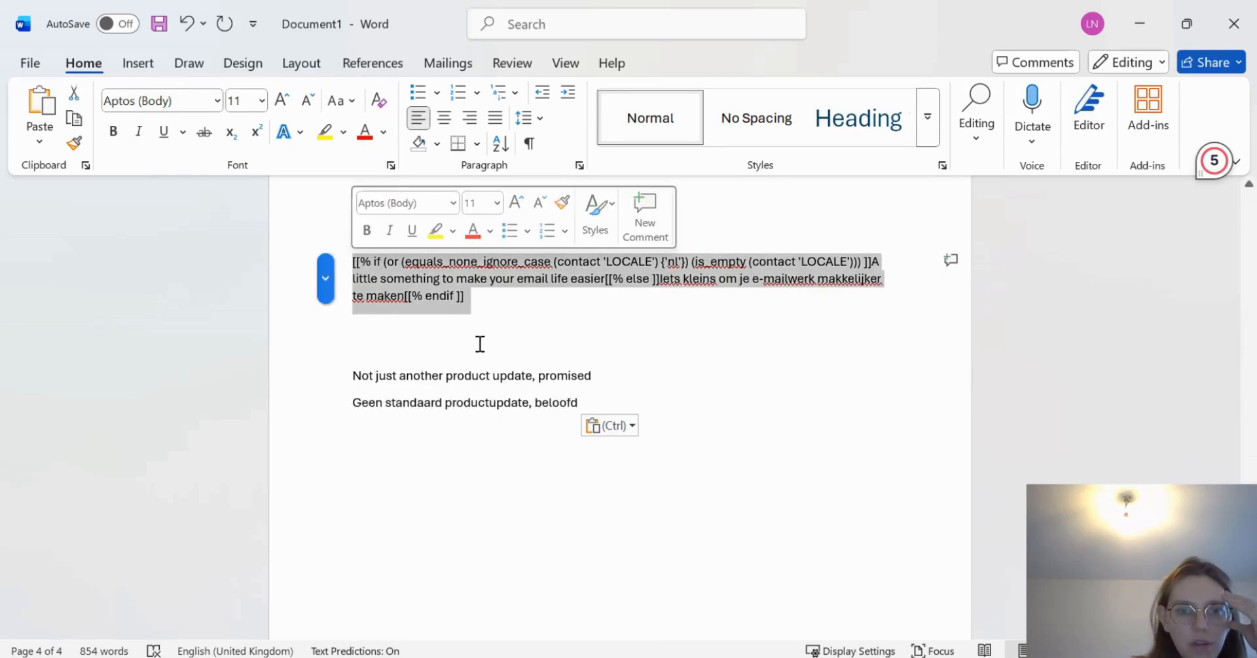
{"action": "key", "text": "ctrl+c"}
{"action": "left_click", "coordinate": [561, 434]}
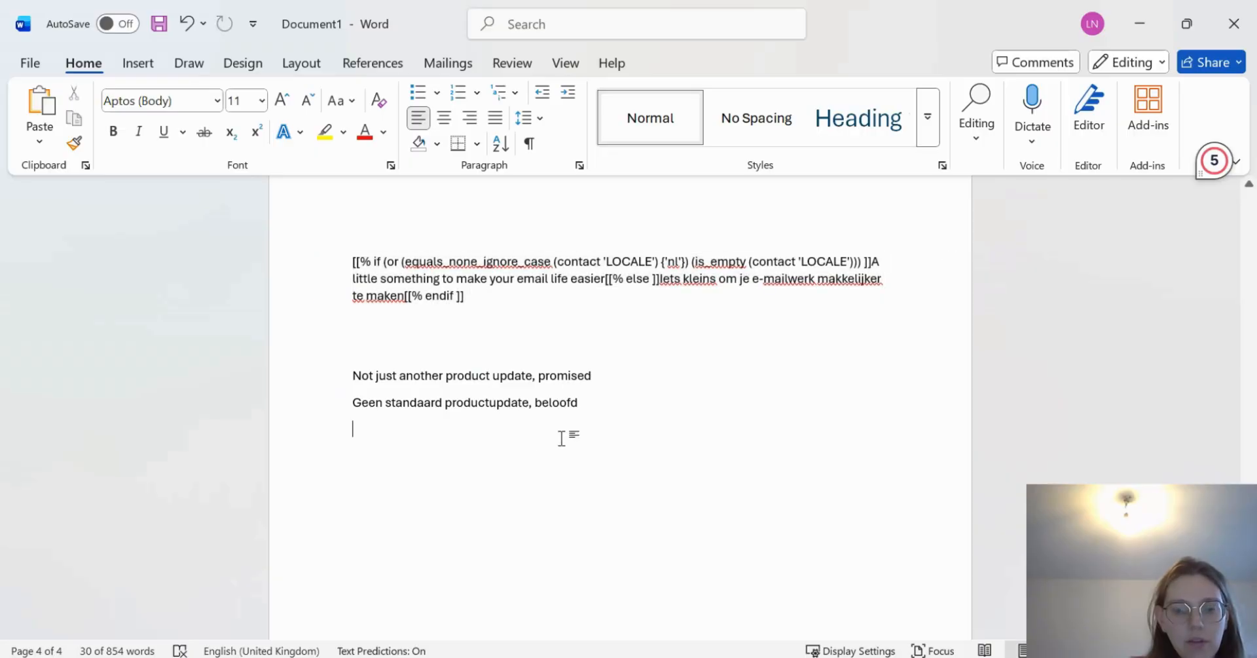
{"action": "key", "text": "ctrl+v"}
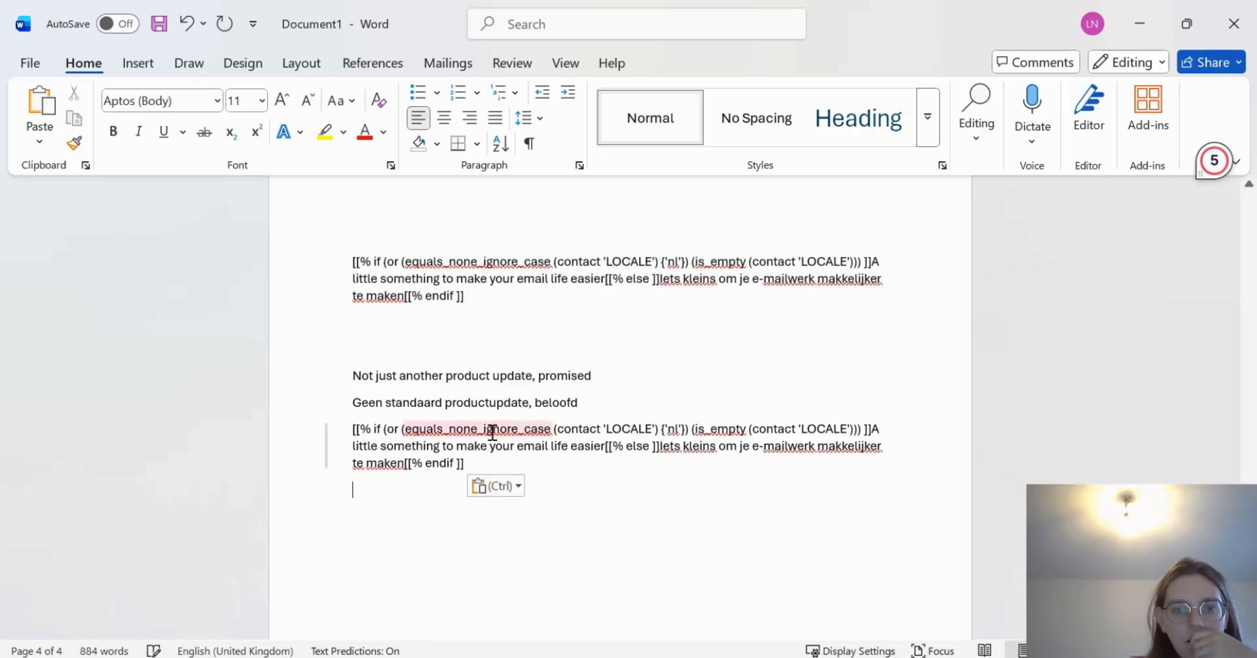
Step: Replace the English subject wording in the duplicated condition with "Not just another product update, promised"
{"action": "left_click_drag", "start_coordinate": [345, 375], "coordinate": [577, 379]}
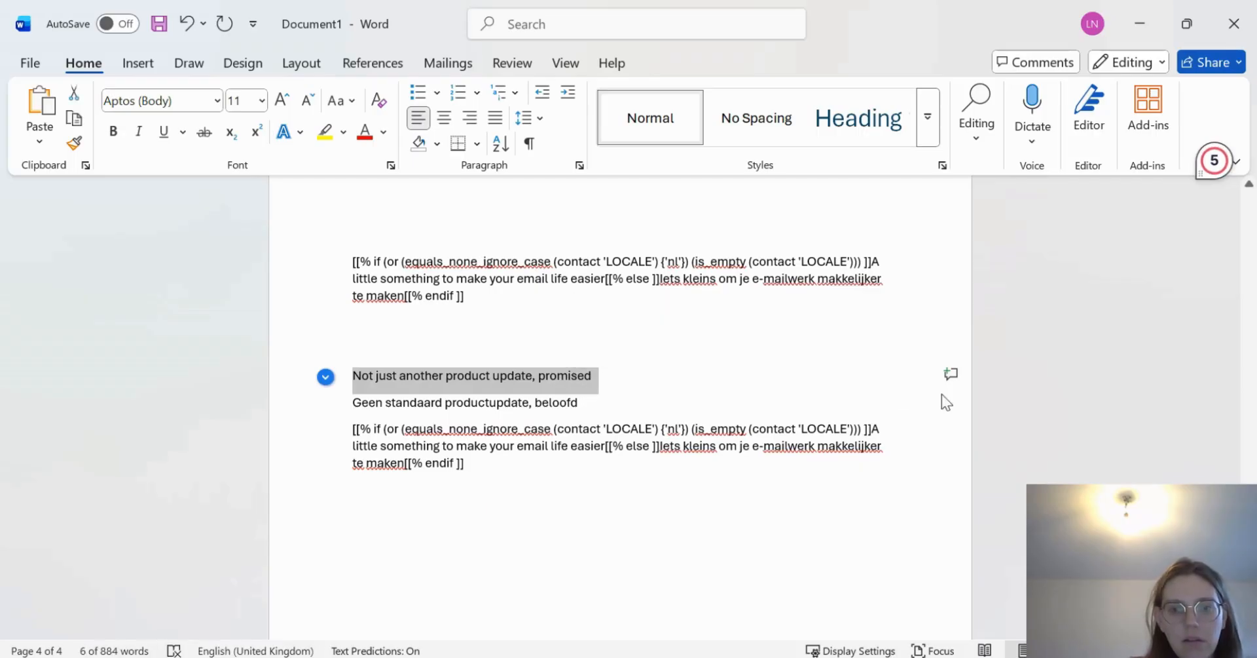
{"action": "left_click_drag", "start_coordinate": [875, 429], "coordinate": [597, 447]}
{"action": "key", "text": "ctrl+v"}
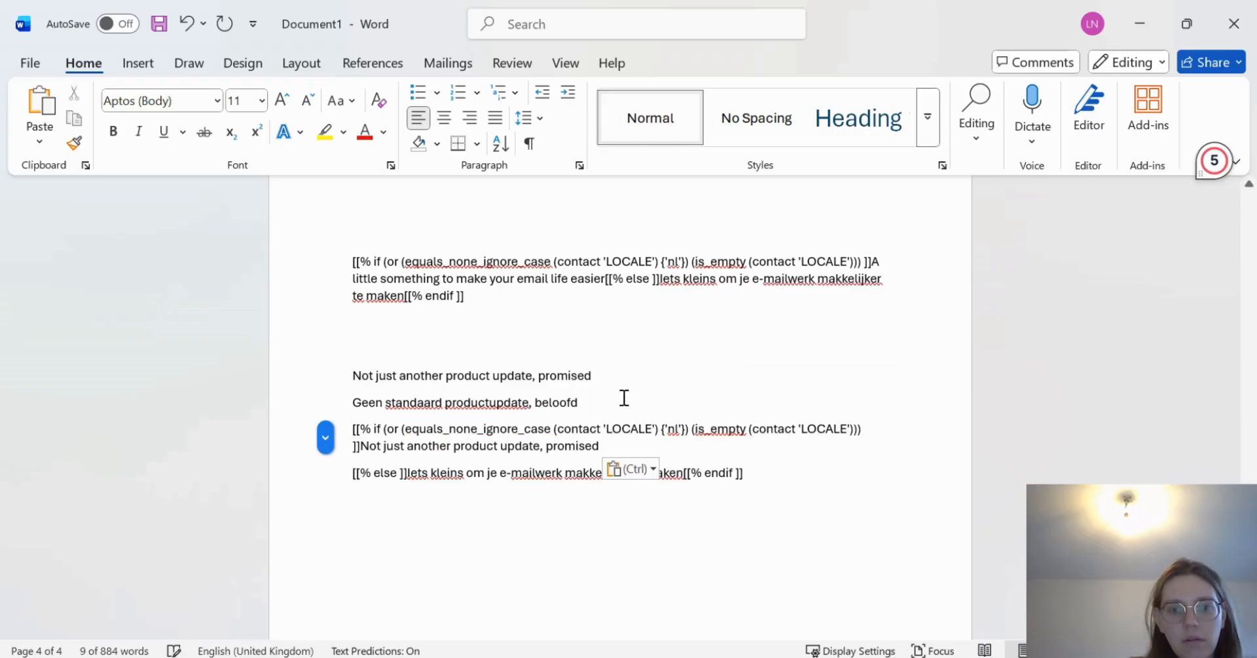
Step: Replace the Dutch wording in the duplicated condition with "Geen standaard productupdate, beloofd" and delete the two plain preview lines above it
{"action": "key", "text": "BackSpace"}
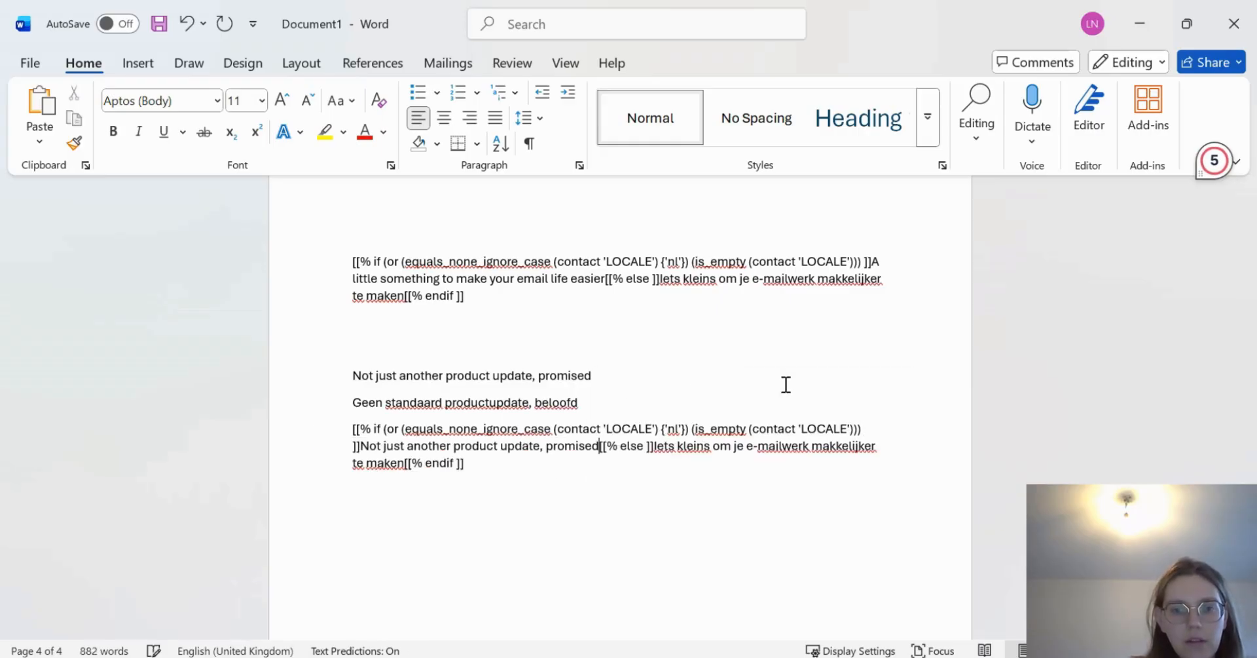
{"action": "left_click_drag", "start_coordinate": [353, 402], "coordinate": [584, 401]}
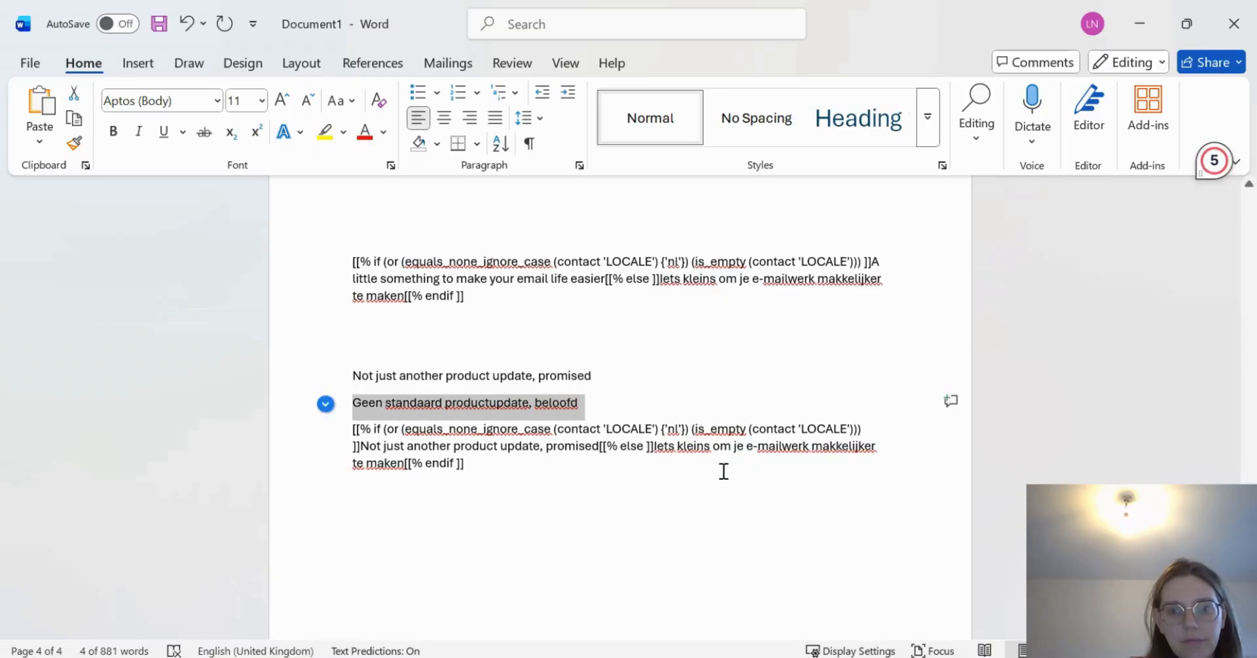
{"action": "left_click", "coordinate": [662, 453]}
{"action": "left_click_drag", "start_coordinate": [654, 446], "coordinate": [405, 469]}
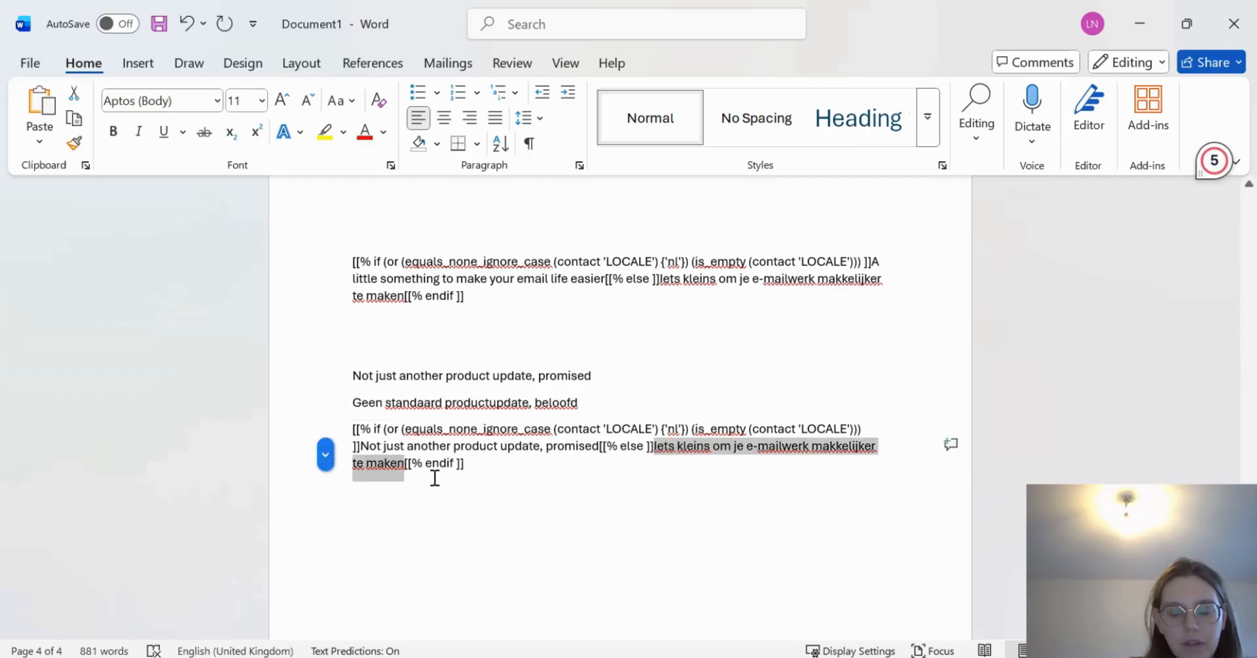
{"action": "key", "text": "ctrl+v"}
{"action": "key", "text": "BackSpace"}
{"action": "key", "text": "End"}
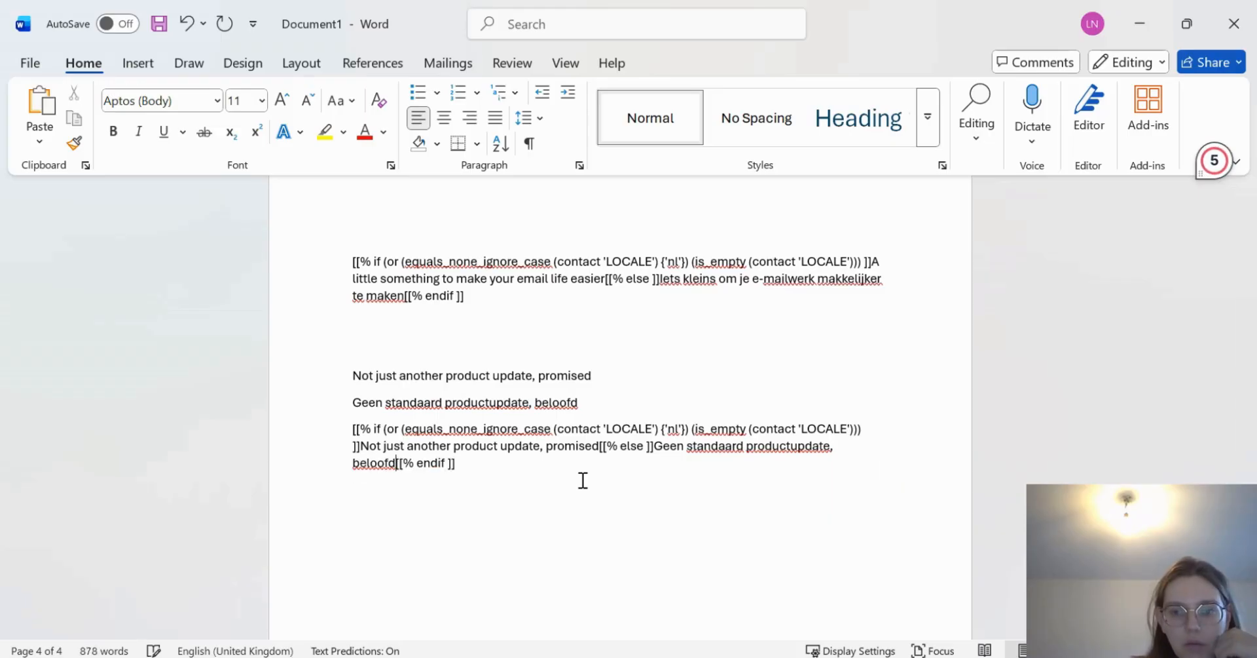
{"action": "left_click_drag", "start_coordinate": [589, 410], "coordinate": [359, 375]}
{"action": "key", "text": "Delete"}
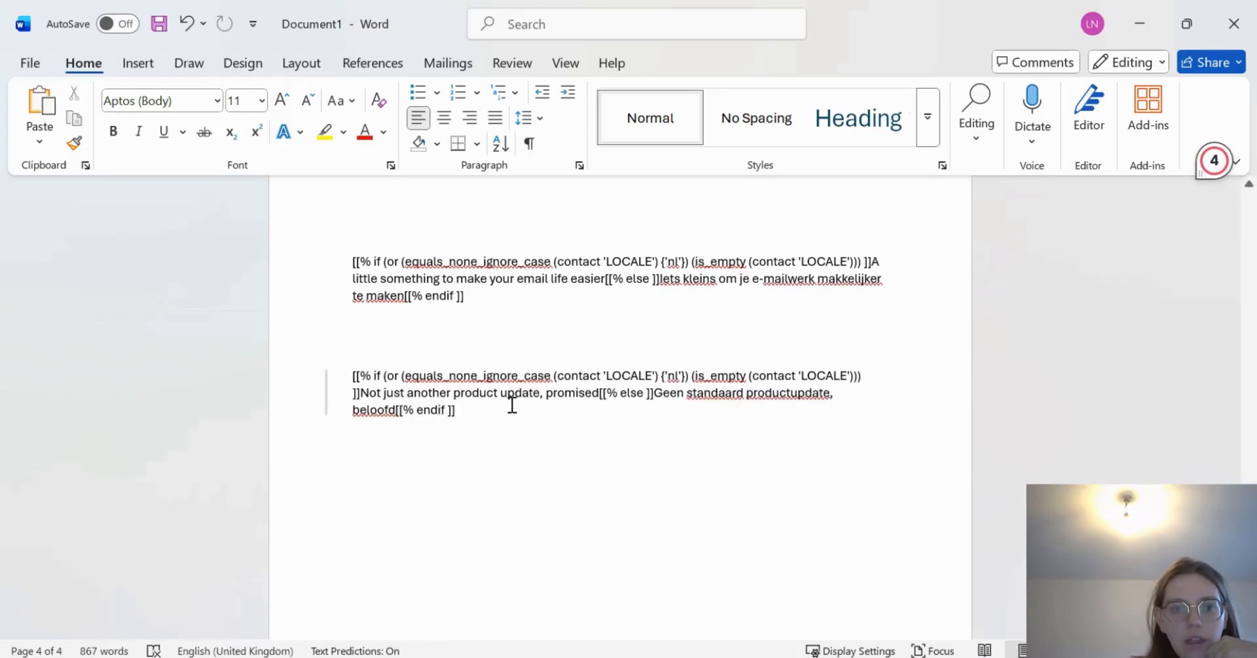
Step: Copy the finished LOCALE condition from Word and replace the Maileon campaign's Preview text with it
{"action": "left_click_drag", "start_coordinate": [509, 406], "coordinate": [353, 375]}
{"action": "key", "text": "ctrl+c"}
{"action": "key", "text": "alt+Tab"}
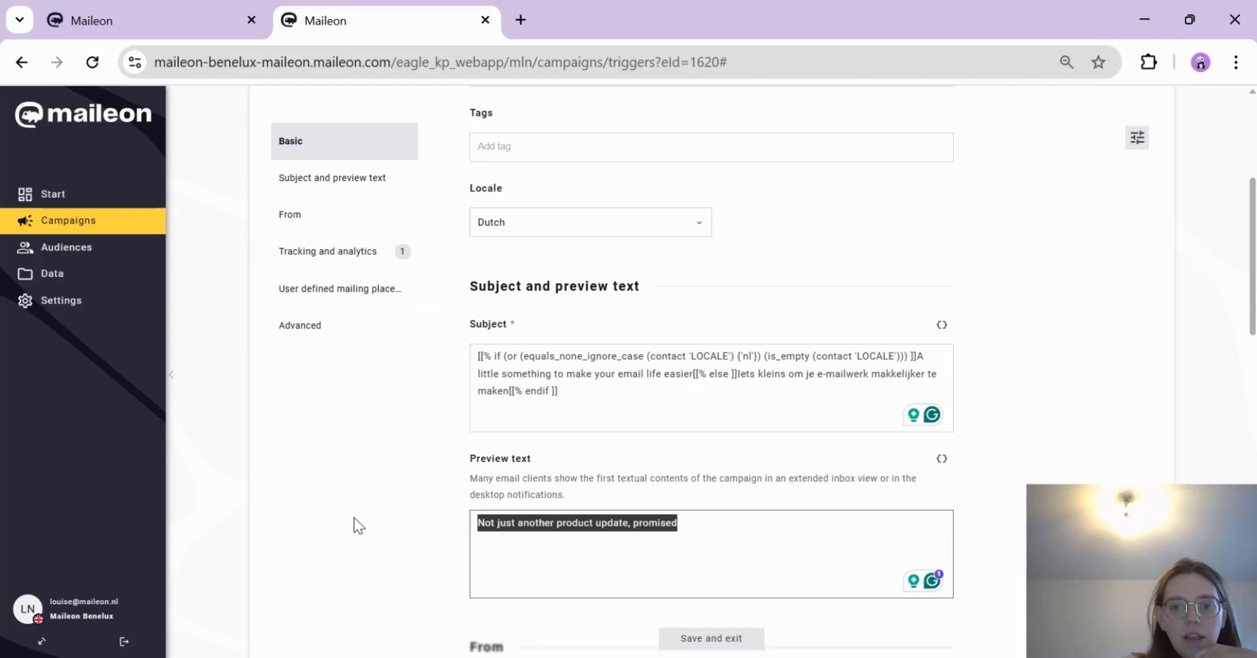
{"action": "key", "text": "ctrl+v"}
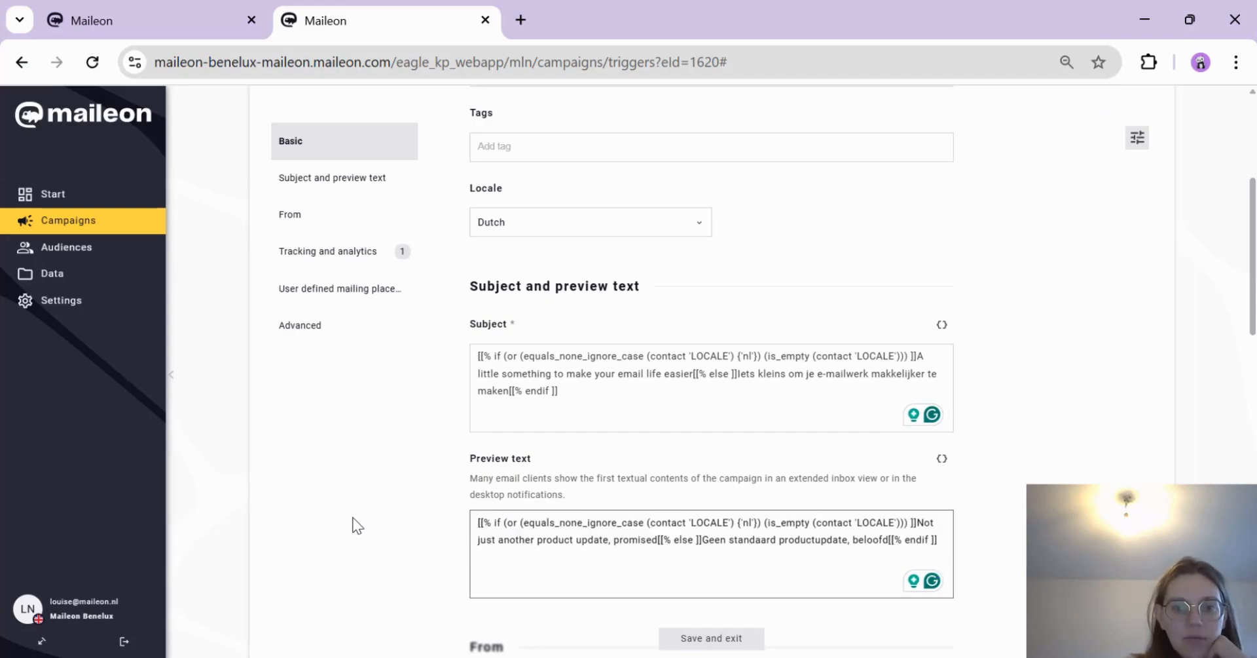
{"action": "left_click", "coordinate": [393, 419]}
{"action": "scroll", "coordinate": [393, 419], "scroll_direction": "down", "scroll_amount": 3}
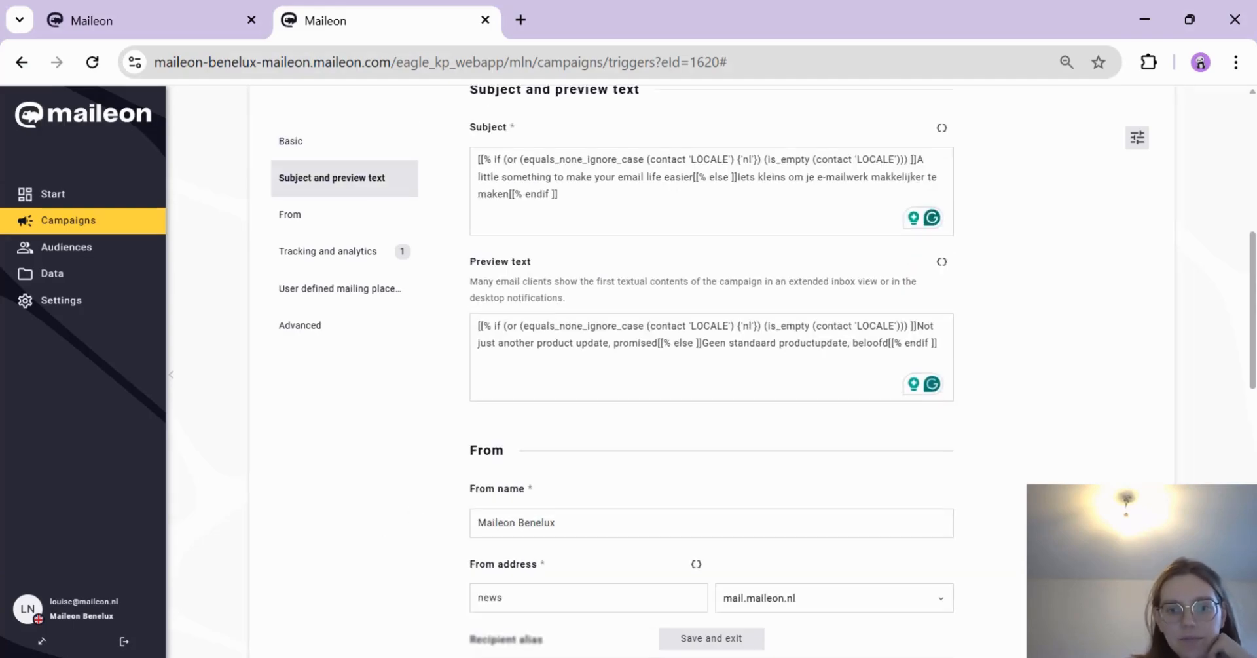
Step: Go to the campaign's content stage, open the email in the content editor and show its preview
{"action": "scroll", "coordinate": [393, 419], "scroll_direction": "up", "scroll_amount": 1}
{"action": "scroll", "coordinate": [711, 372], "scroll_direction": "up", "scroll_amount": 5}
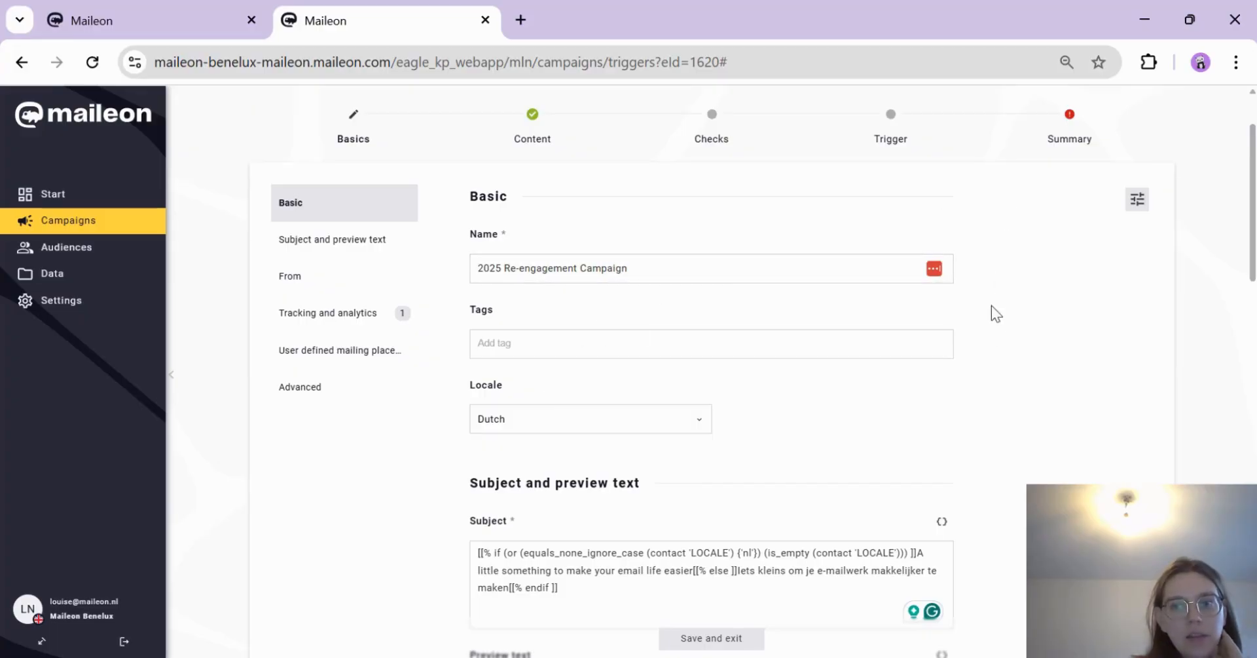
{"action": "scroll", "coordinate": [992, 321], "scroll_direction": "down", "scroll_amount": 3}
{"action": "scroll", "coordinate": [992, 335], "scroll_direction": "up", "scroll_amount": 4}
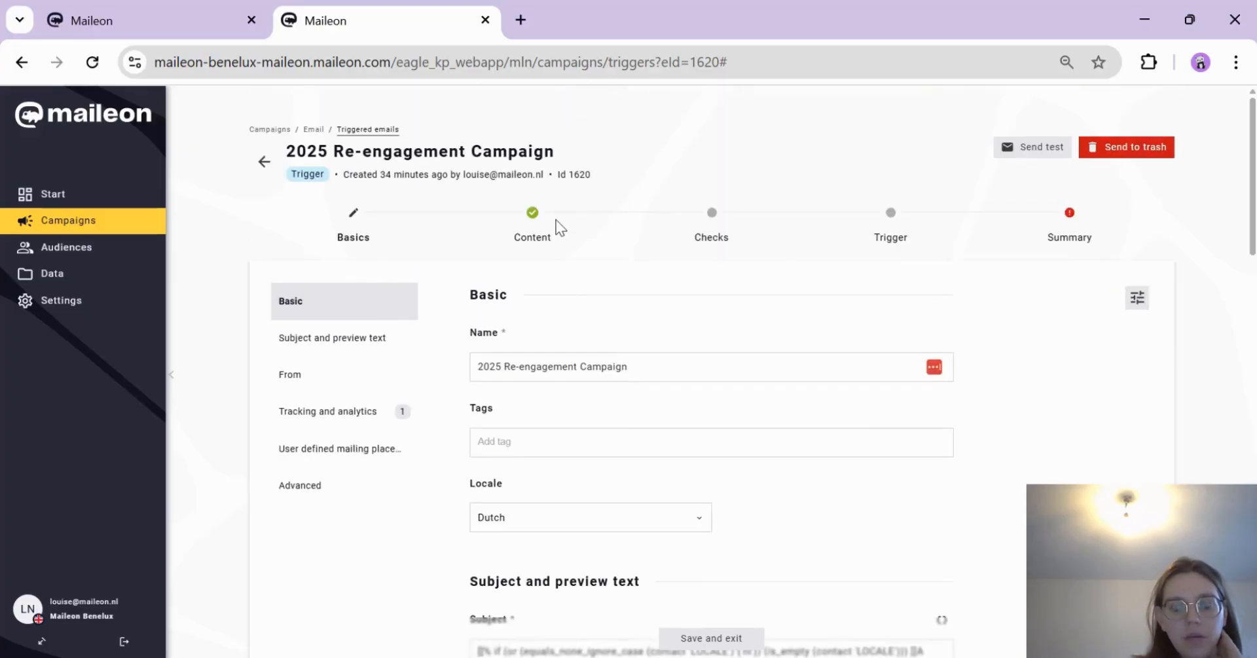
{"action": "left_click", "coordinate": [534, 219]}
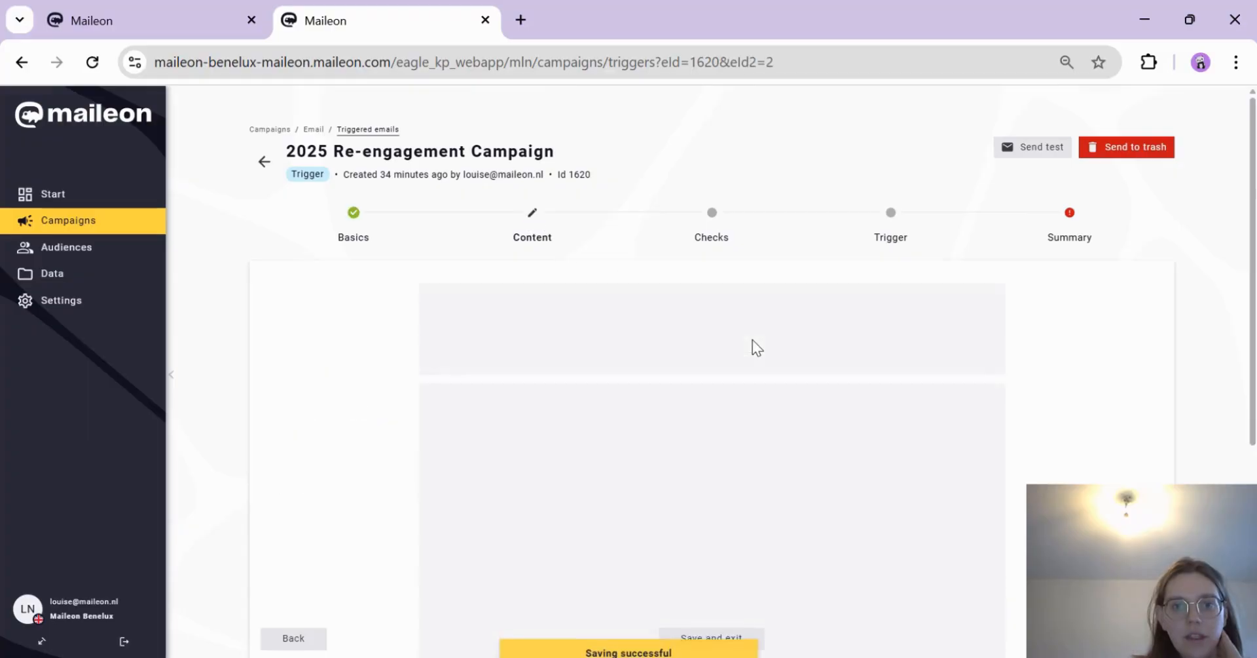
{"action": "scroll", "coordinate": [749, 340], "scroll_direction": "down", "scroll_amount": 5}
{"action": "scroll", "coordinate": [749, 334], "scroll_direction": "up", "scroll_amount": 5}
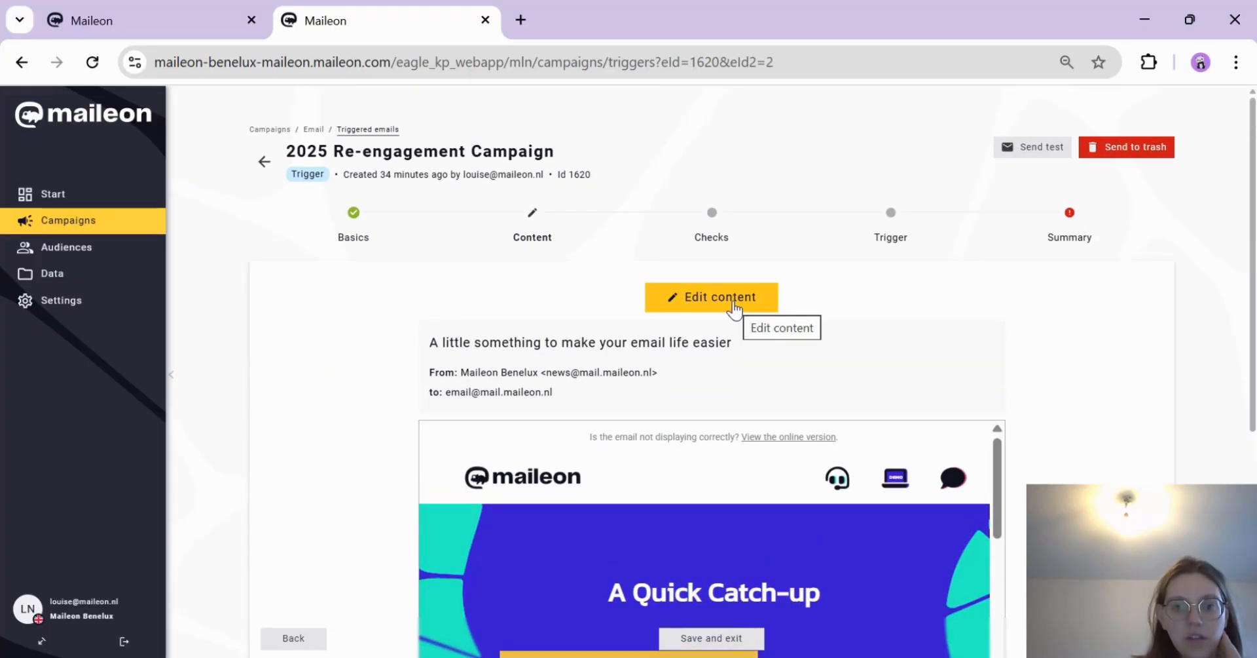
{"action": "left_click", "coordinate": [735, 306]}
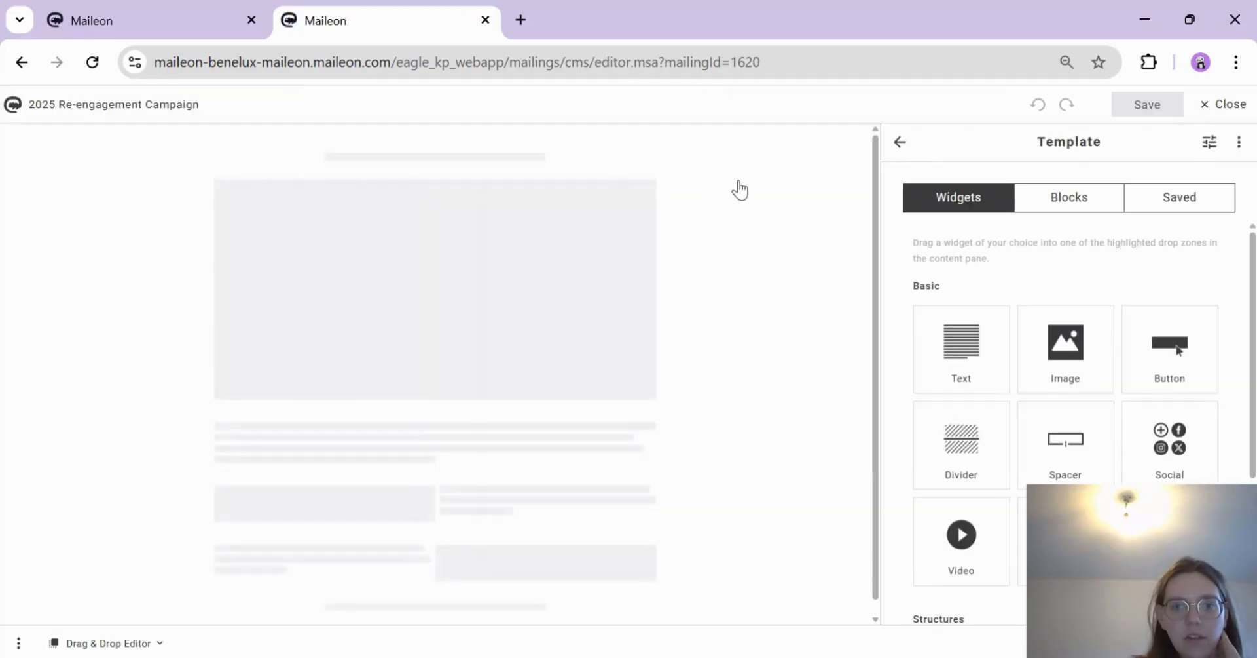
{"action": "left_click", "coordinate": [628, 111]}
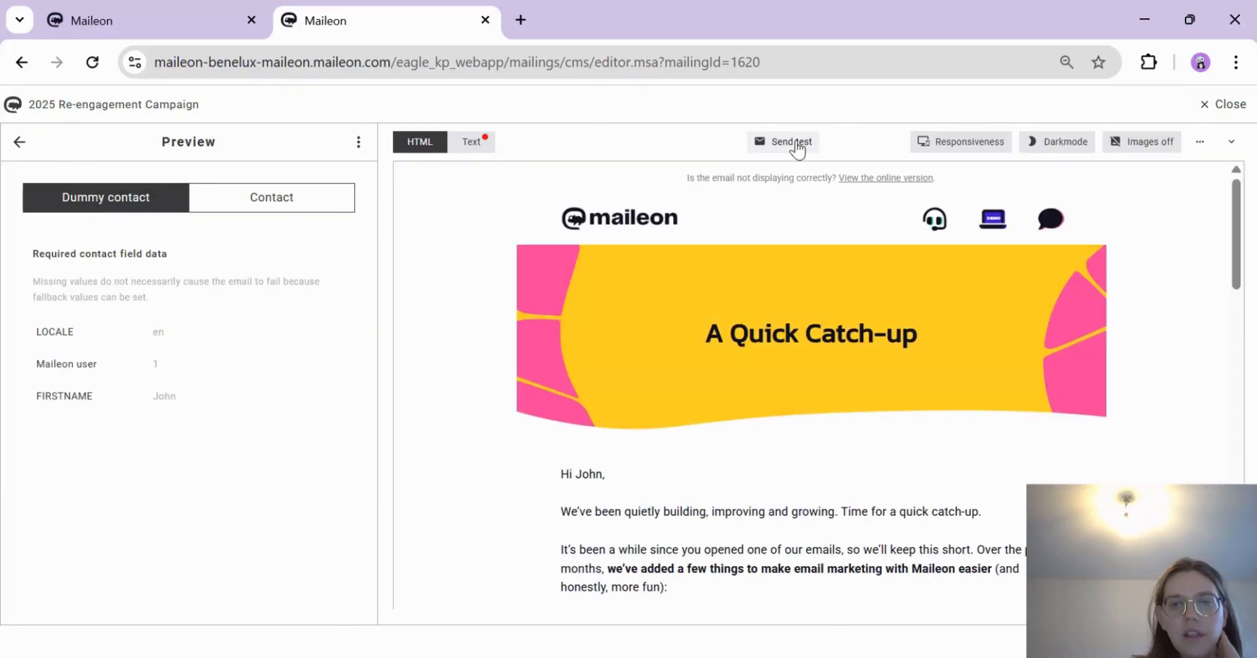
Step: Send a test mail of the previewed email to the prefilled recipient address
{"action": "left_click", "coordinate": [795, 142]}
{"action": "left_click", "coordinate": [546, 383]}
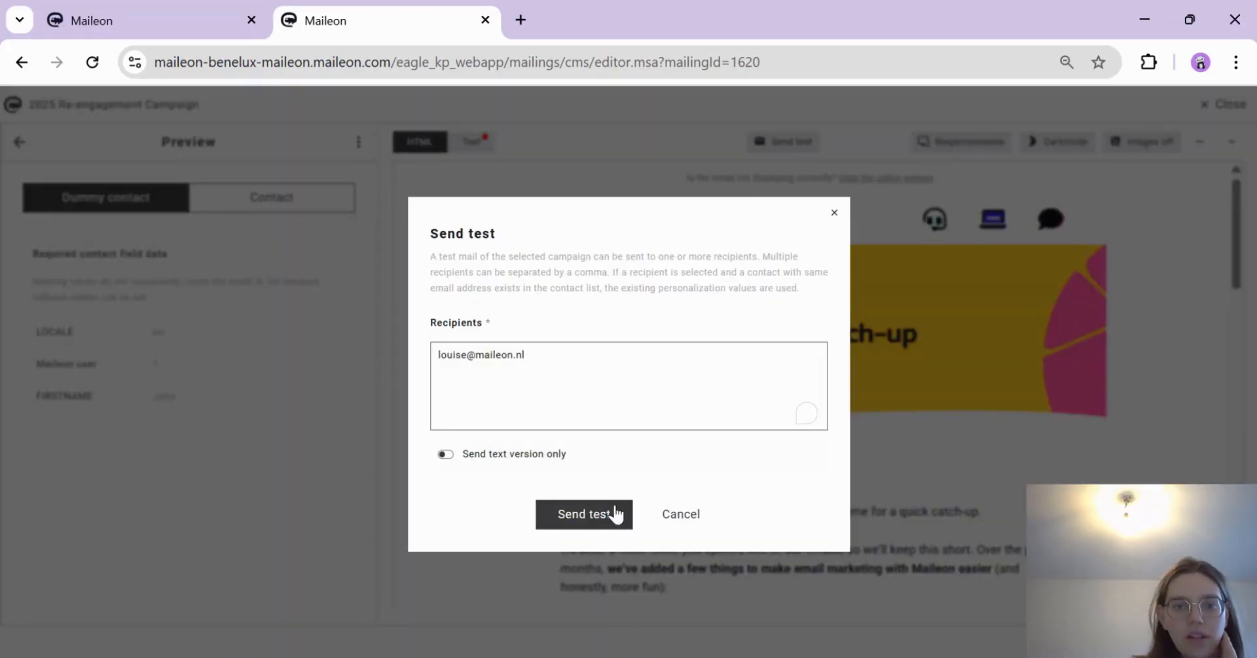
{"action": "left_click", "coordinate": [593, 514]}
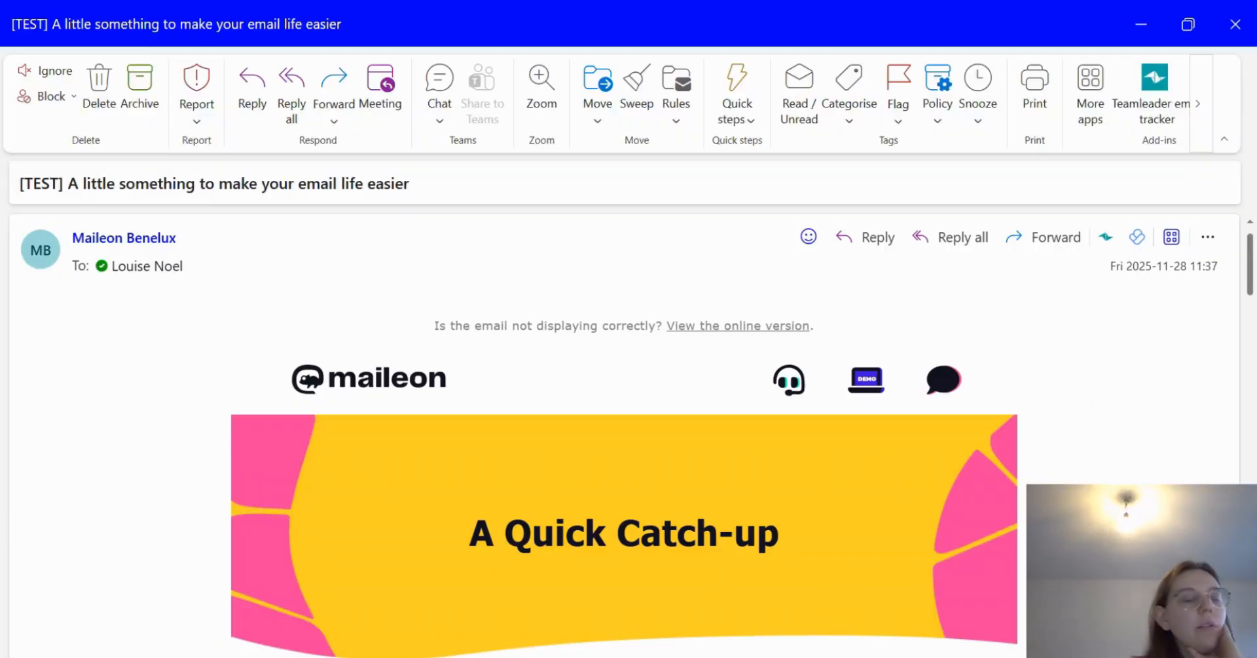
Step: Examine the header, greeting, intro text and subject line of the received test email
{"action": "scroll", "coordinate": [666, 435], "scroll_direction": "down", "scroll_amount": 3}
{"action": "scroll", "coordinate": [656, 445], "scroll_direction": "up", "scroll_amount": 3}
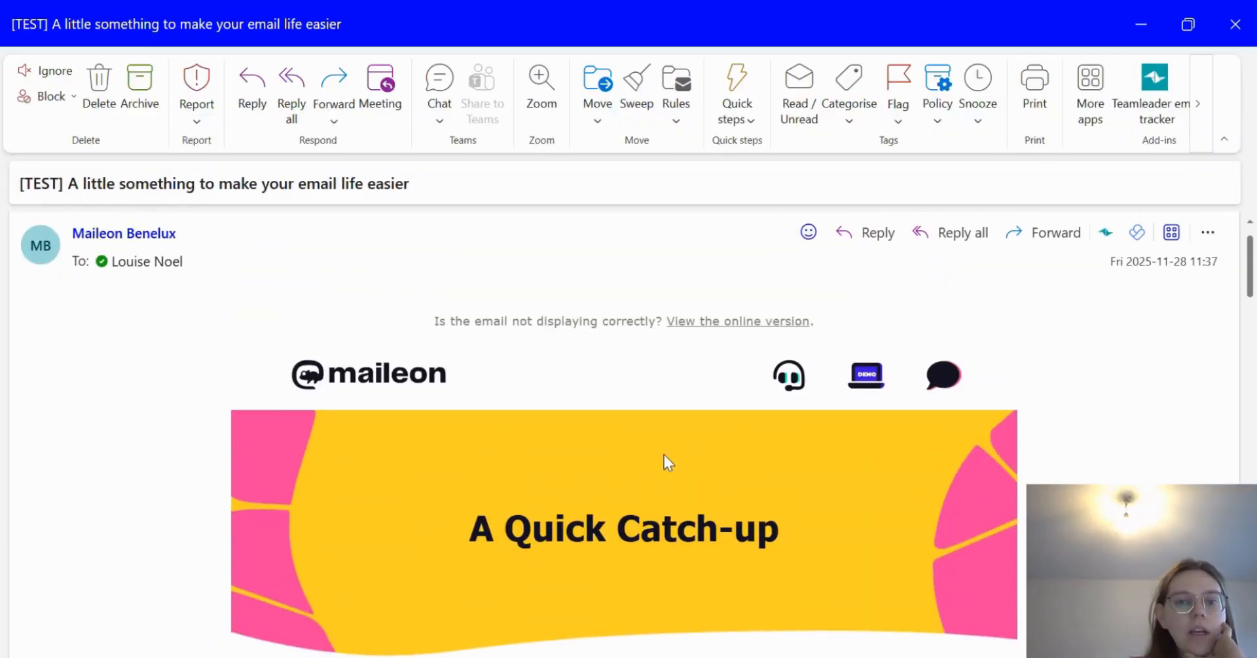
{"action": "scroll", "coordinate": [665, 454], "scroll_direction": "down", "scroll_amount": 2}
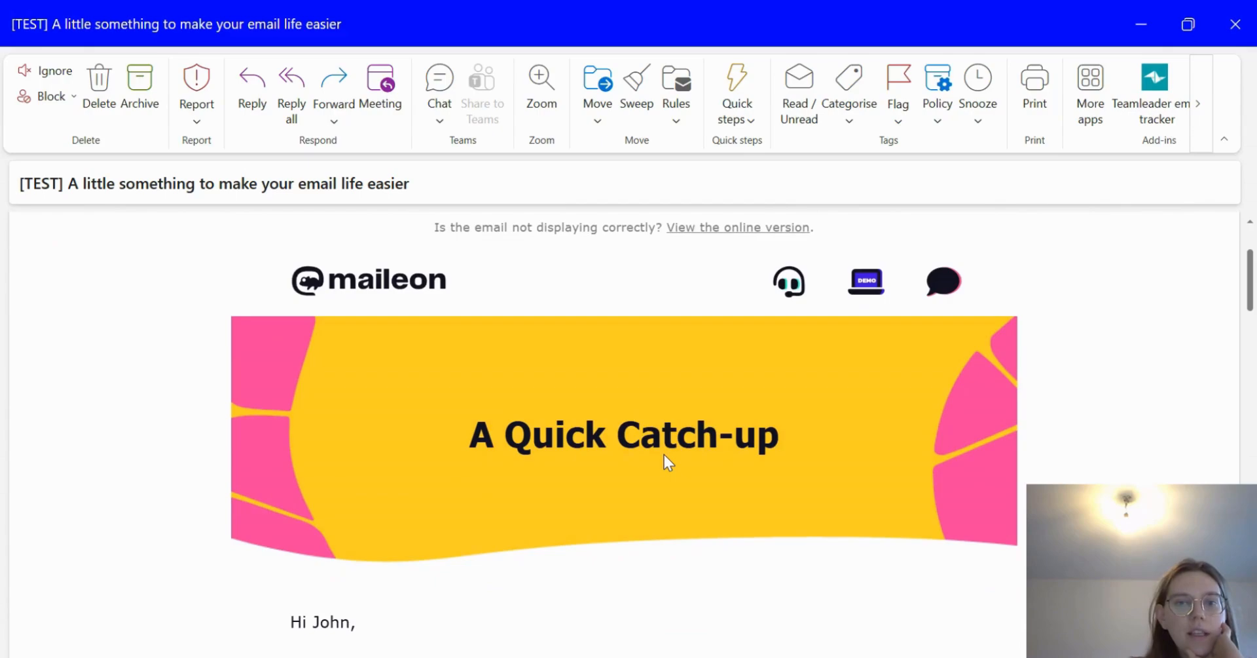
{"action": "scroll", "coordinate": [666, 458], "scroll_direction": "down", "scroll_amount": 3}
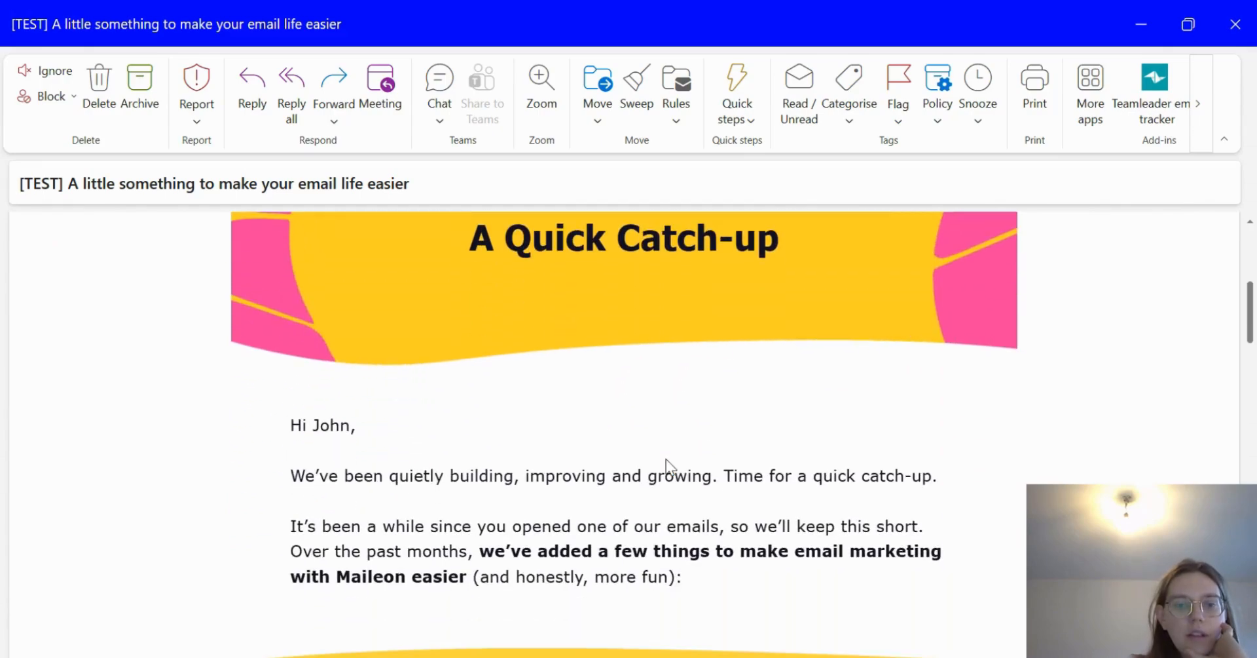
{"action": "left_click_drag", "start_coordinate": [340, 436], "coordinate": [453, 442]}
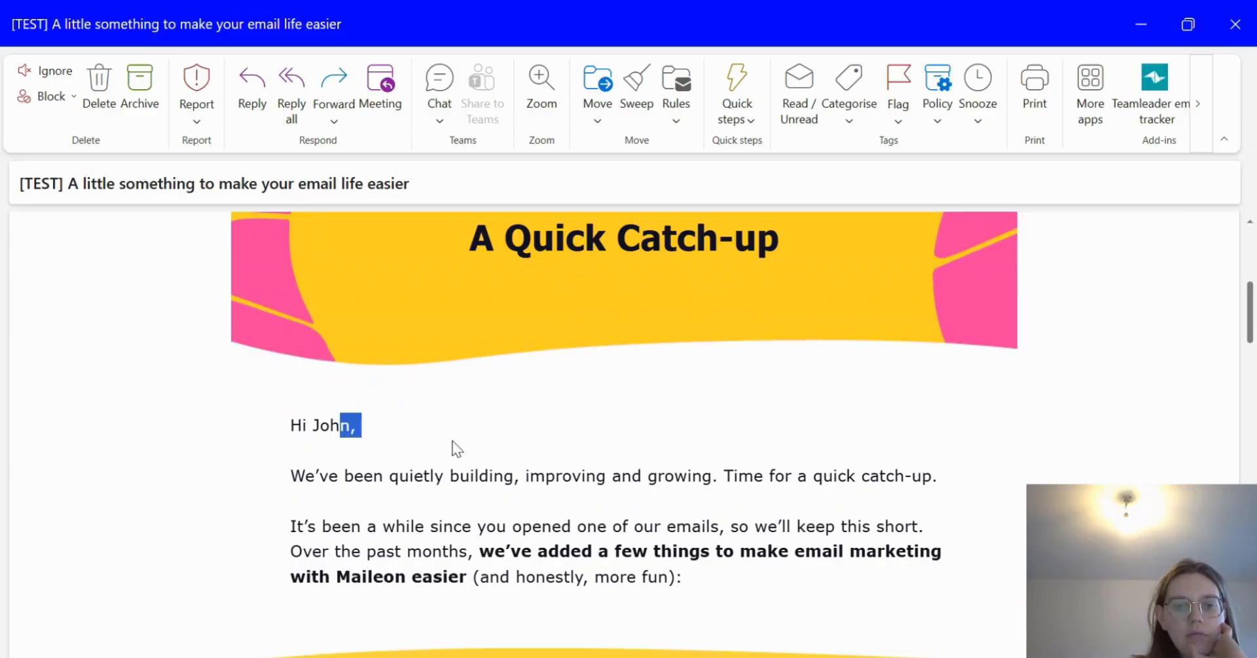
{"action": "left_click", "coordinate": [662, 287]}
{"action": "scroll", "coordinate": [640, 483], "scroll_direction": "down", "scroll_amount": 7}
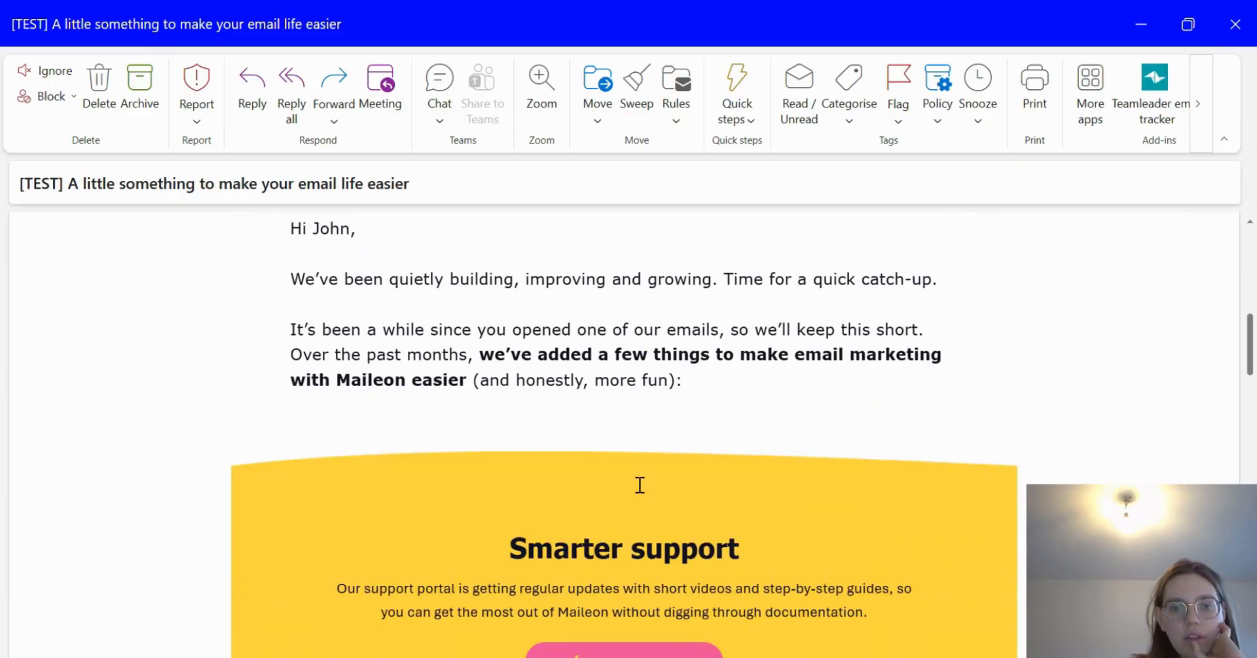
{"action": "scroll", "coordinate": [639, 484], "scroll_direction": "up", "scroll_amount": 10}
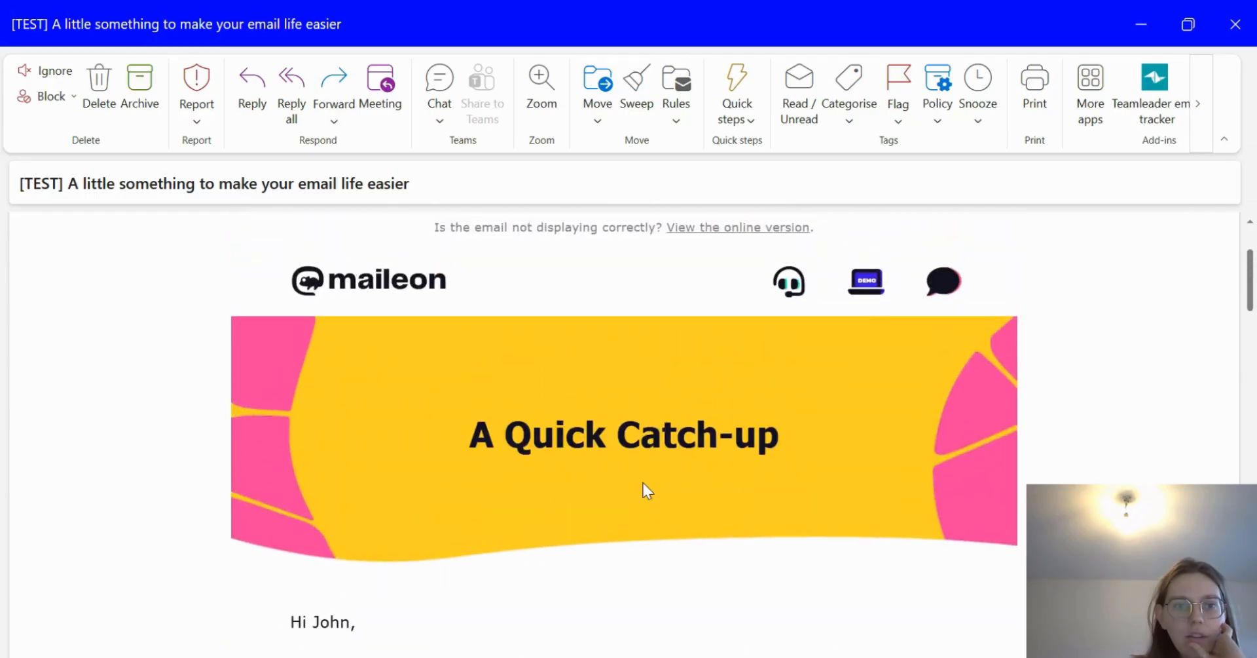
{"action": "double_click", "coordinate": [60, 184]}
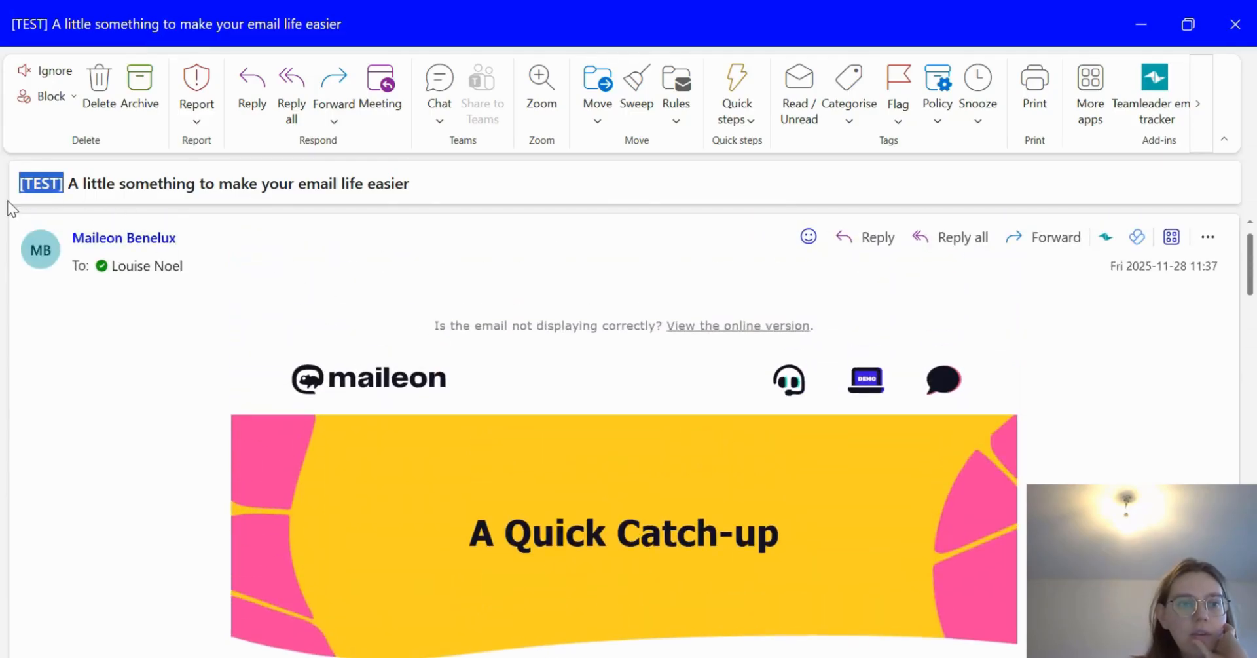
{"action": "left_click_drag", "start_coordinate": [79, 183], "coordinate": [418, 183]}
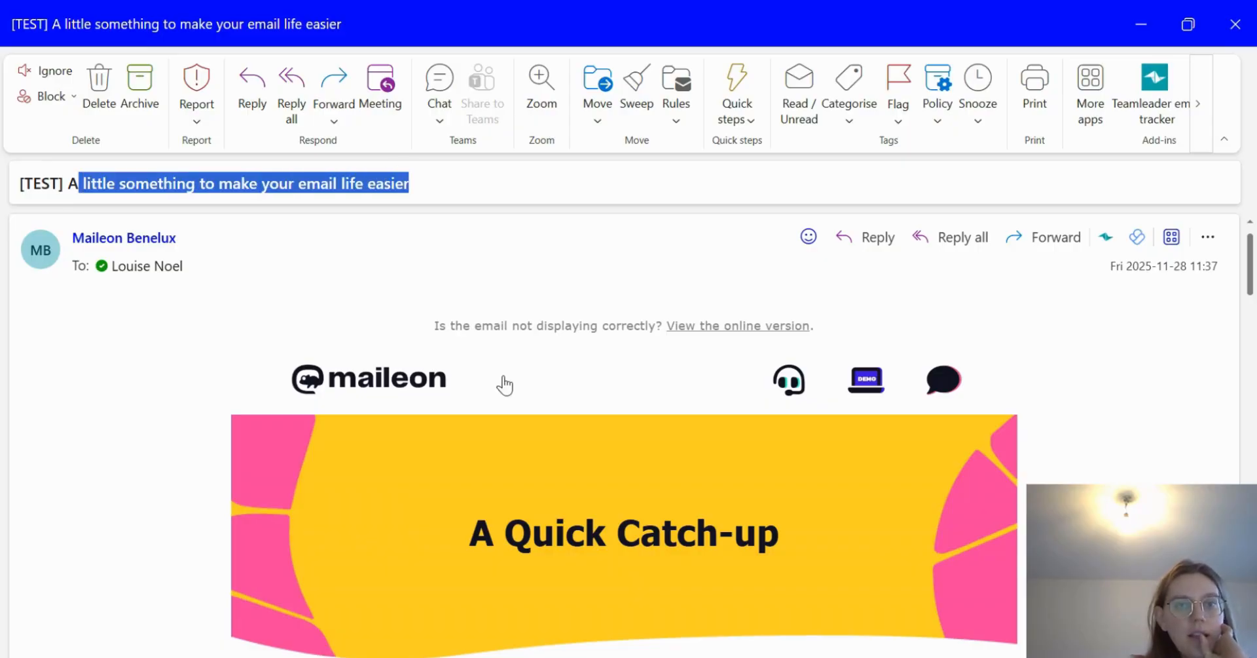
{"action": "left_click", "coordinate": [565, 406]}
Step: Examine the test email's content sections, closing text, footer and the link behind the "Smarter support" button
{"action": "scroll", "coordinate": [579, 415], "scroll_direction": "down", "scroll_amount": 7}
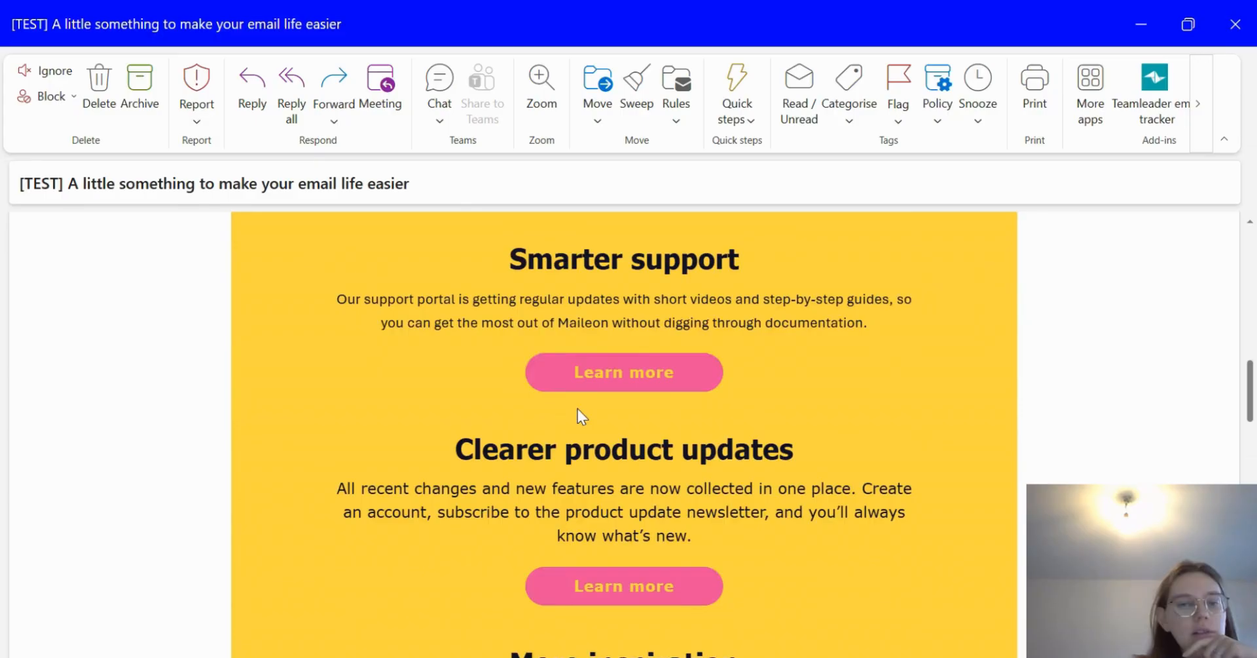
{"action": "scroll", "coordinate": [577, 408], "scroll_direction": "down", "scroll_amount": 10}
{"action": "scroll", "coordinate": [578, 408], "scroll_direction": "up", "scroll_amount": 1}
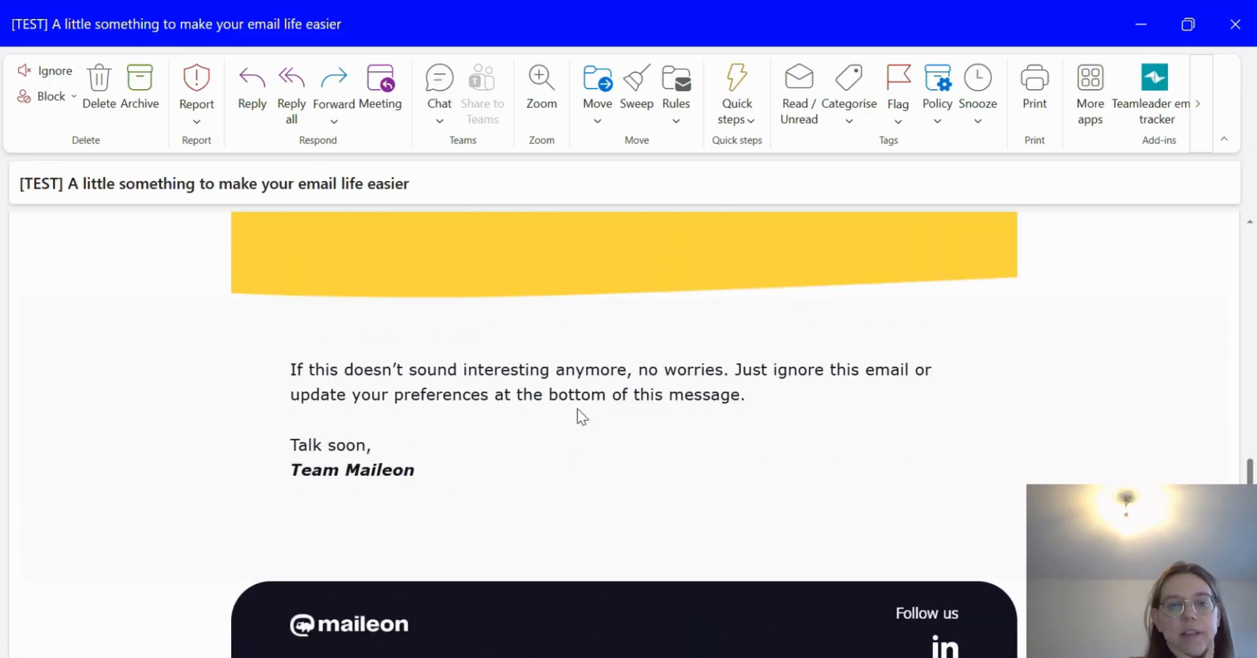
{"action": "scroll", "coordinate": [578, 408], "scroll_direction": "down", "scroll_amount": 3}
{"action": "scroll", "coordinate": [580, 415], "scroll_direction": "down", "scroll_amount": 4}
{"action": "scroll", "coordinate": [598, 410], "scroll_direction": "up", "scroll_amount": 14}
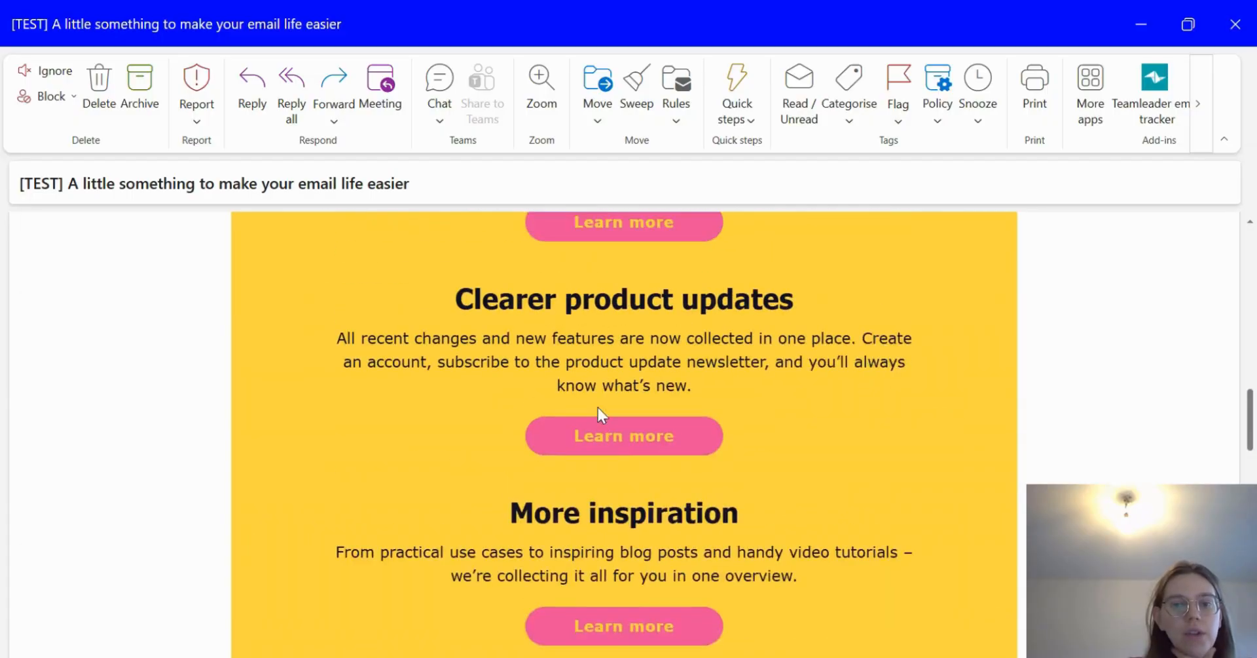
{"action": "mouse_move", "coordinate": [647, 464]}
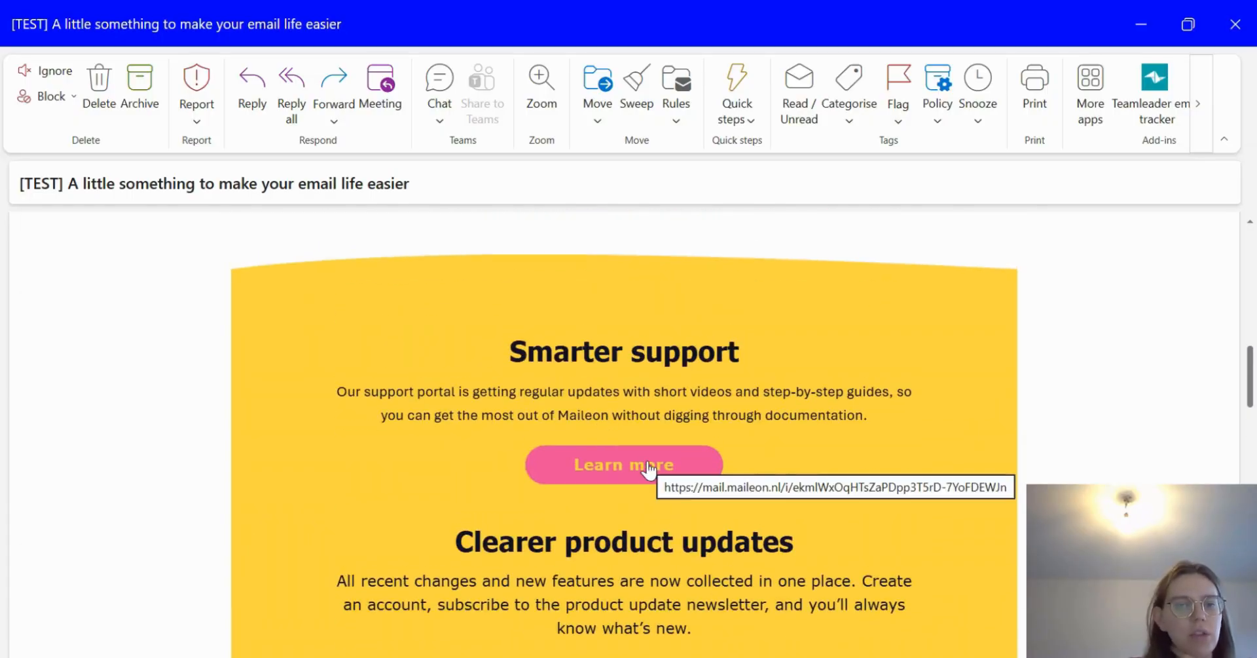
{"action": "scroll", "coordinate": [780, 528], "scroll_direction": "down", "scroll_amount": 3}
{"action": "scroll", "coordinate": [774, 522], "scroll_direction": "up", "scroll_amount": 3}
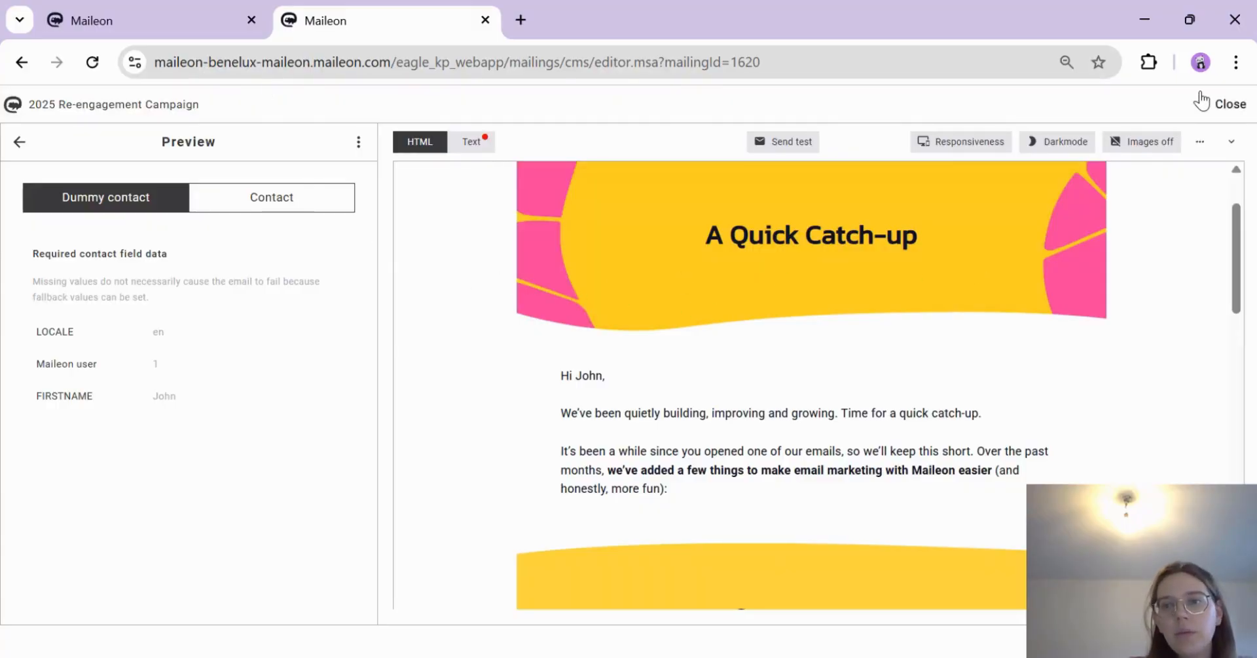
Step: Close the email preview and content editor, and move the campaign on to its checks stage
{"action": "left_click", "coordinate": [1220, 112]}
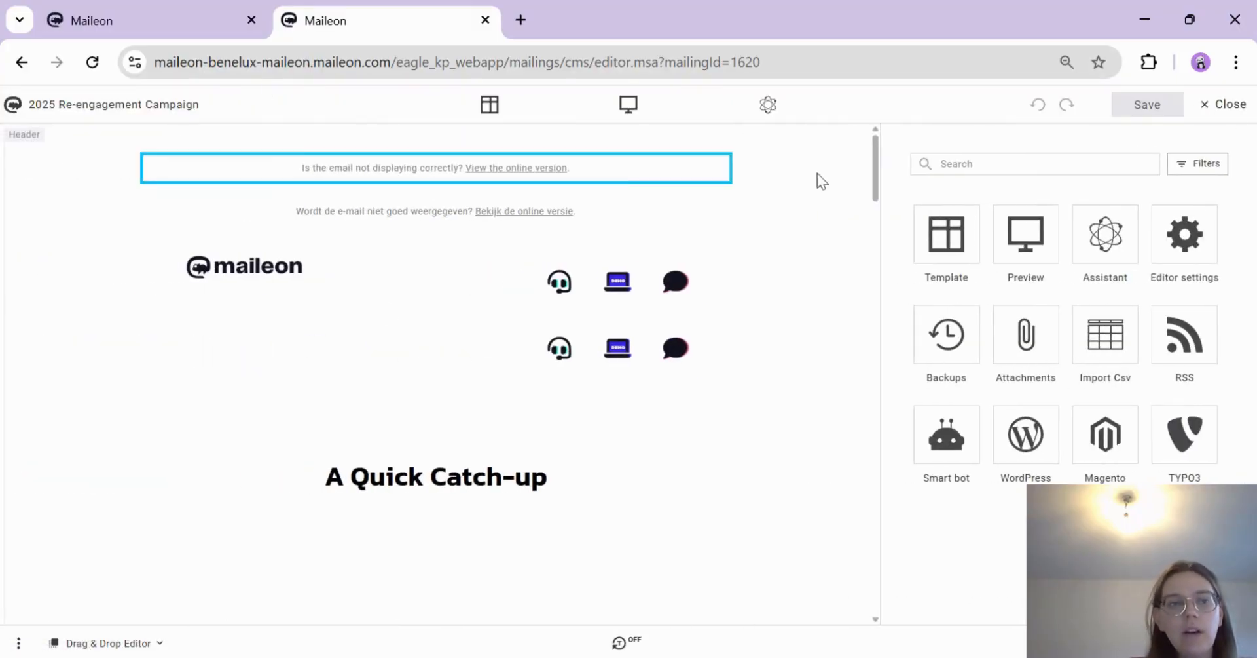
{"action": "left_click", "coordinate": [1230, 106]}
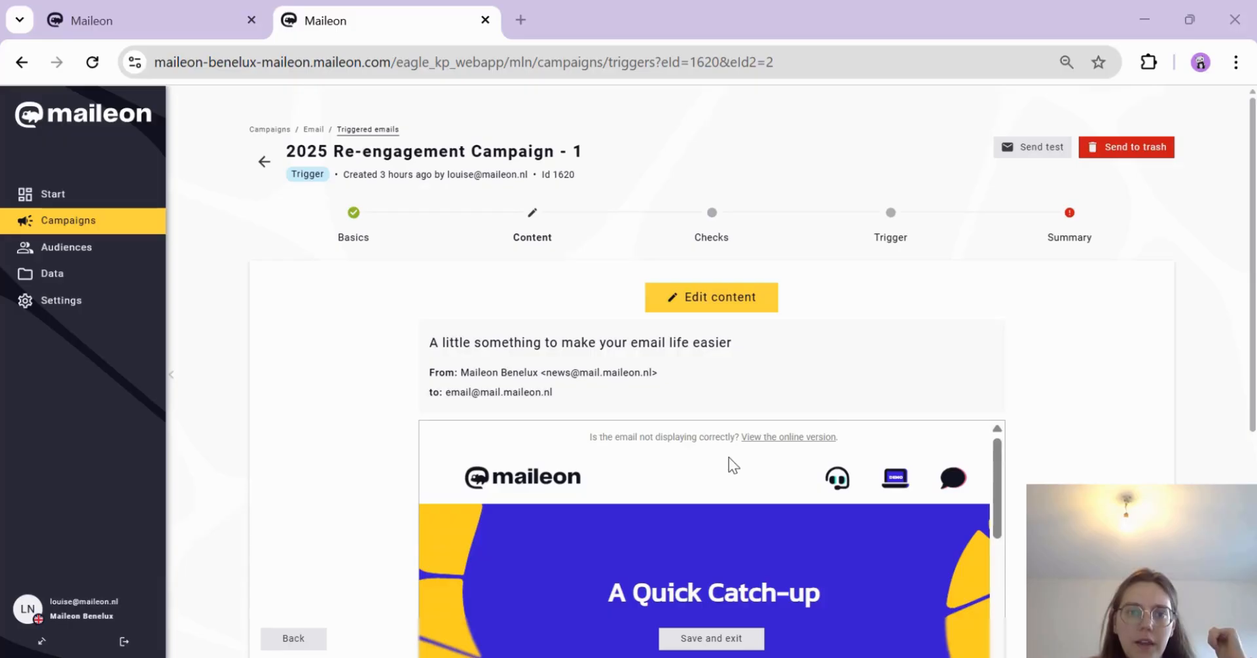
{"action": "scroll", "coordinate": [732, 464], "scroll_direction": "down", "scroll_amount": 15}
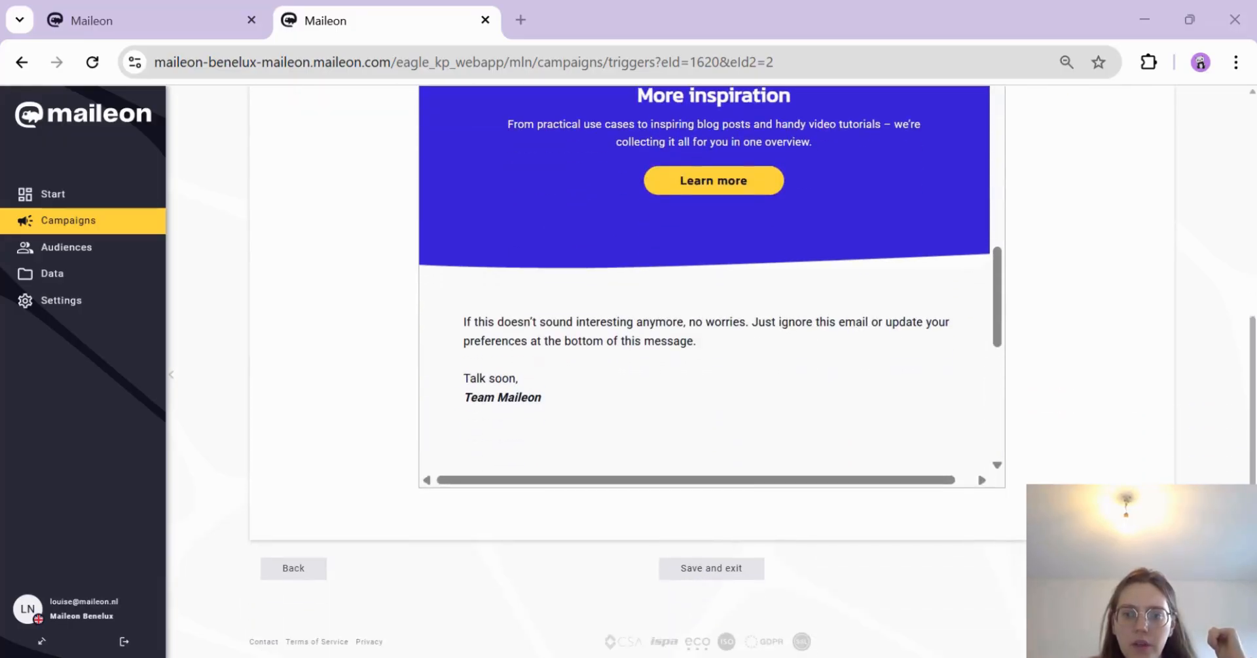
{"action": "left_click", "coordinate": [1126, 567]}
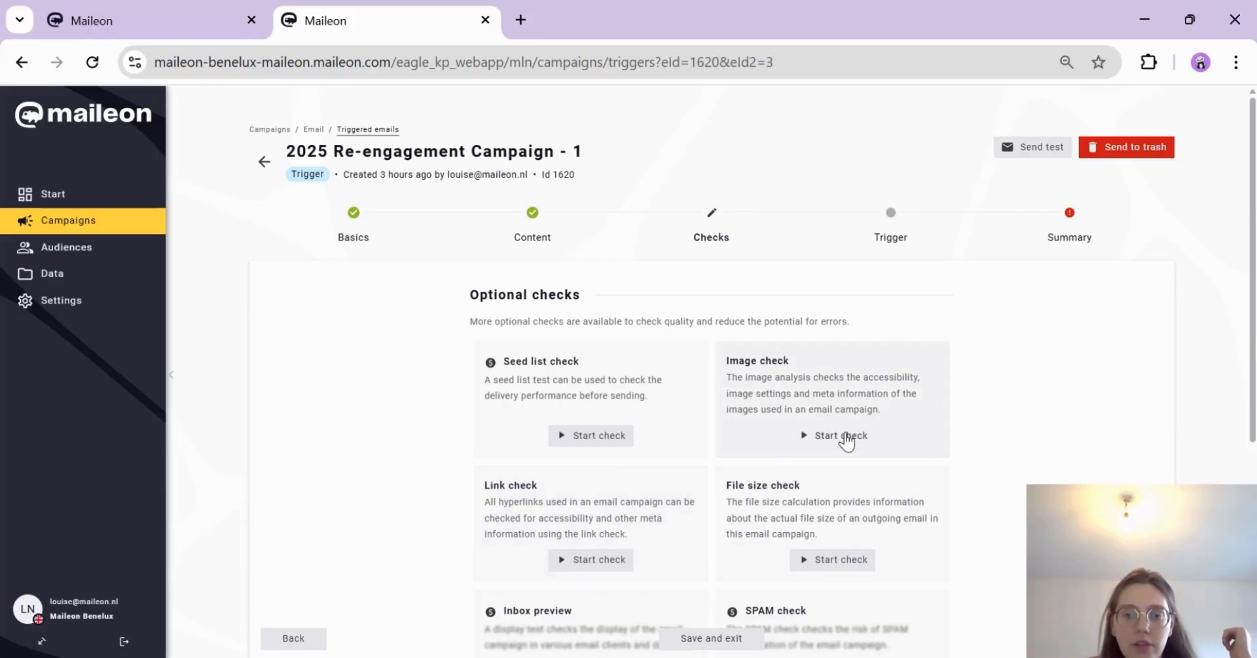
Step: Run the image check and the link check on the re-engagement campaign
{"action": "left_click", "coordinate": [845, 434]}
{"action": "scroll", "coordinate": [589, 517], "scroll_direction": "down", "scroll_amount": 2}
{"action": "left_click", "coordinate": [592, 509]}
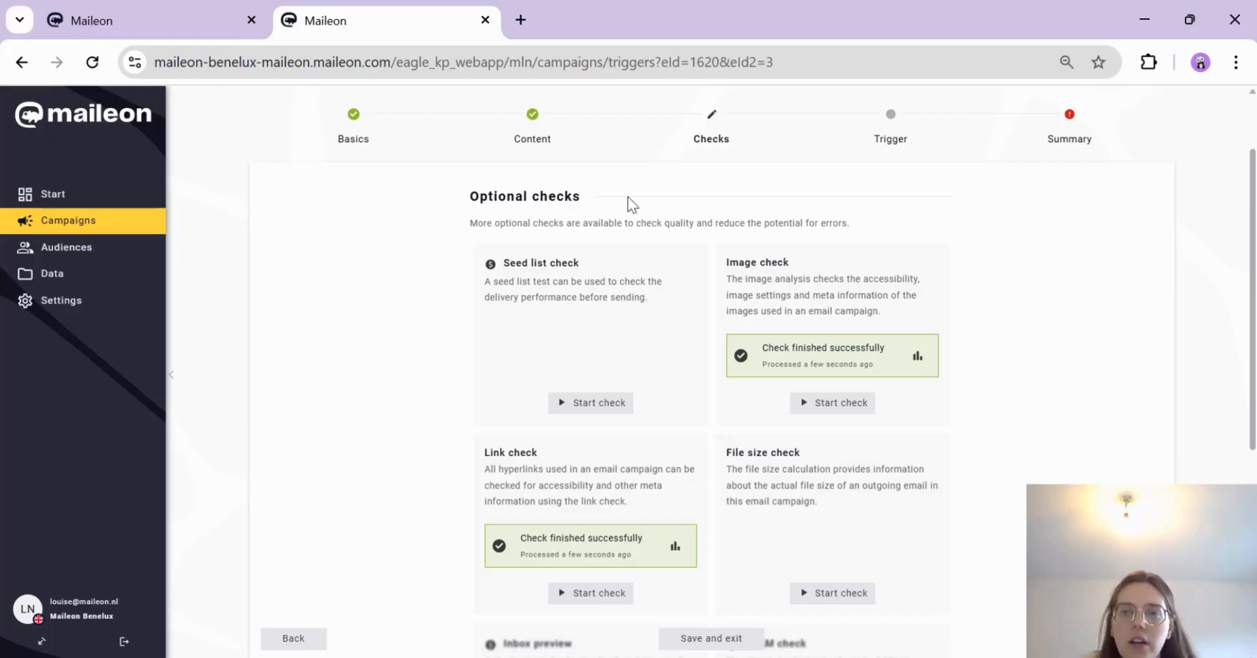
{"action": "scroll", "coordinate": [678, 403], "scroll_direction": "down", "scroll_amount": 3}
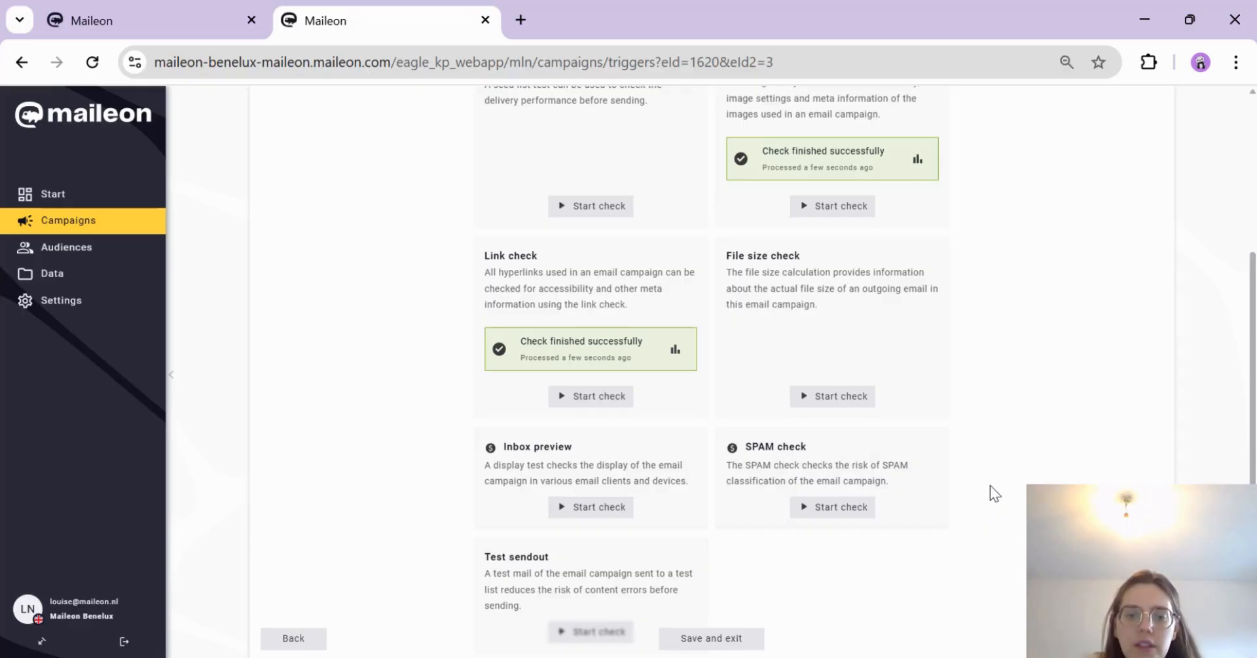
Step: Move the campaign on from its checks, keep Automation Trigger as the trigger type and continue to the summary
{"action": "scroll", "coordinate": [965, 430], "scroll_direction": "up", "scroll_amount": 5}
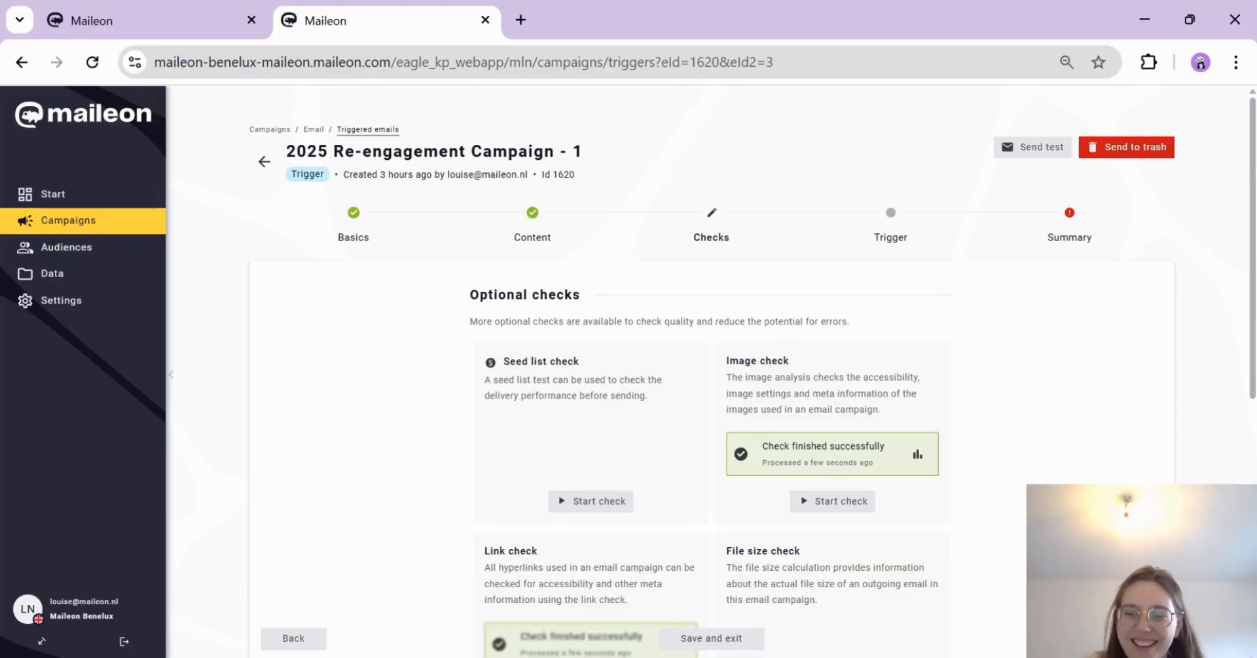
{"action": "left_click", "coordinate": [1131, 638]}
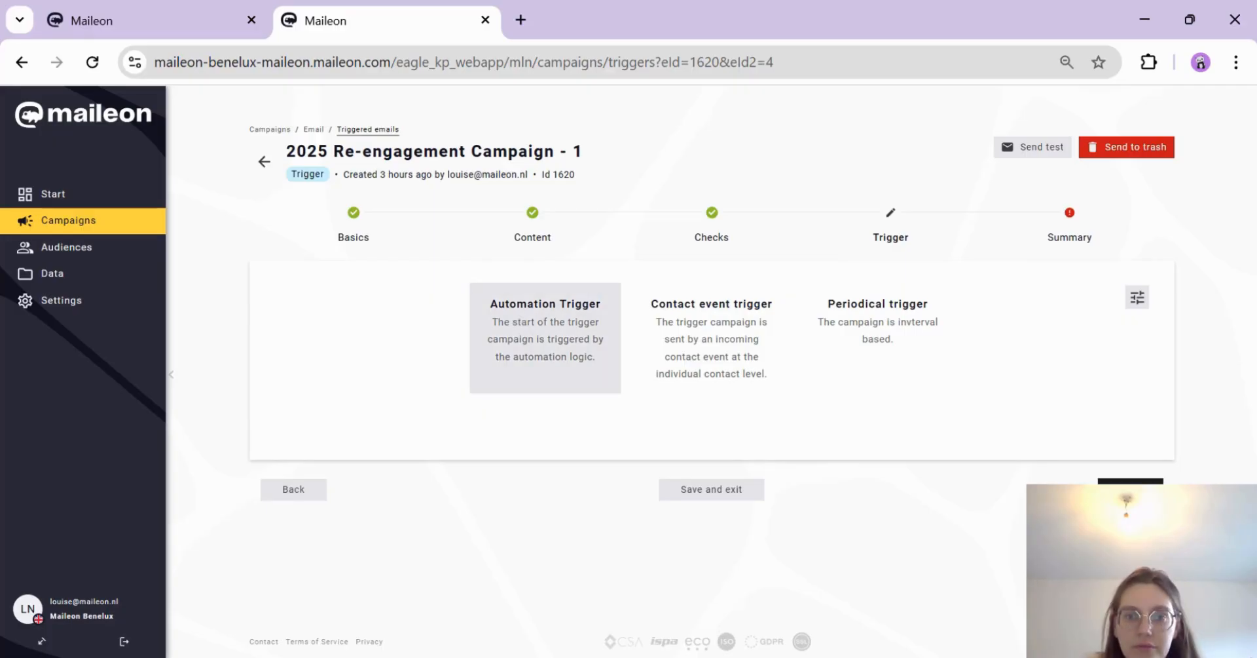
{"action": "left_click", "coordinate": [1131, 490]}
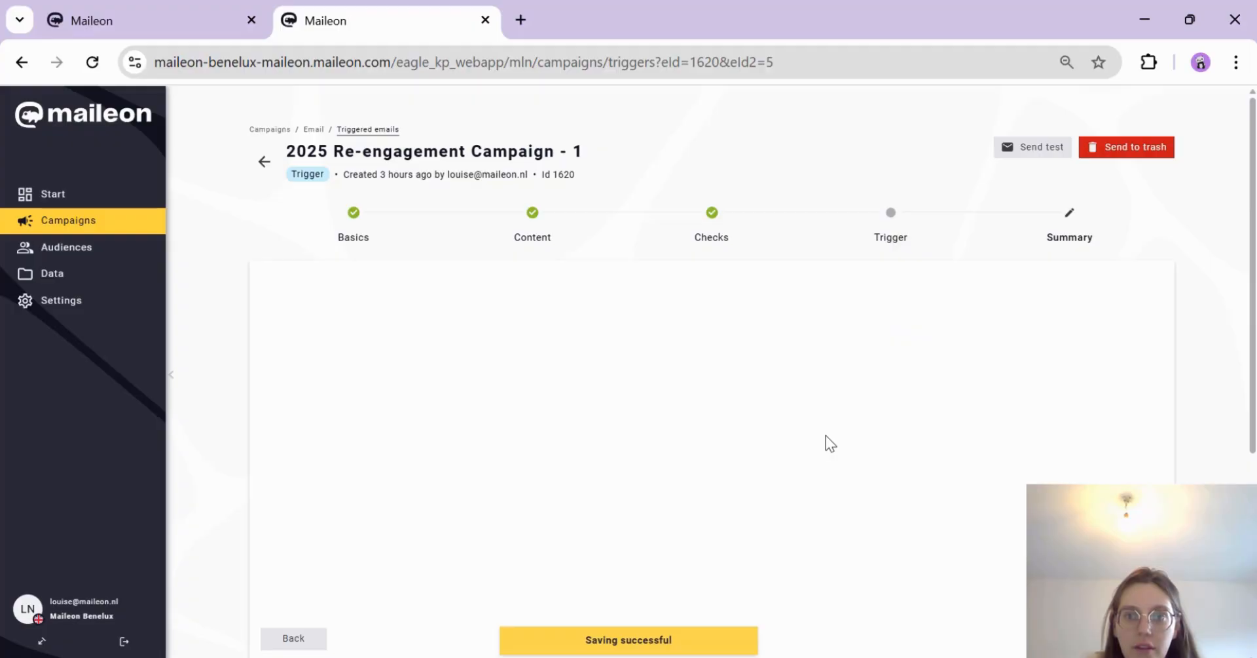
Step: Review the name, subject, sender, checks and trigger type in the campaign summary, and activate the trigger
{"action": "scroll", "coordinate": [1008, 466], "scroll_direction": "down", "scroll_amount": 2}
{"action": "scroll", "coordinate": [1005, 462], "scroll_direction": "down", "scroll_amount": 5}
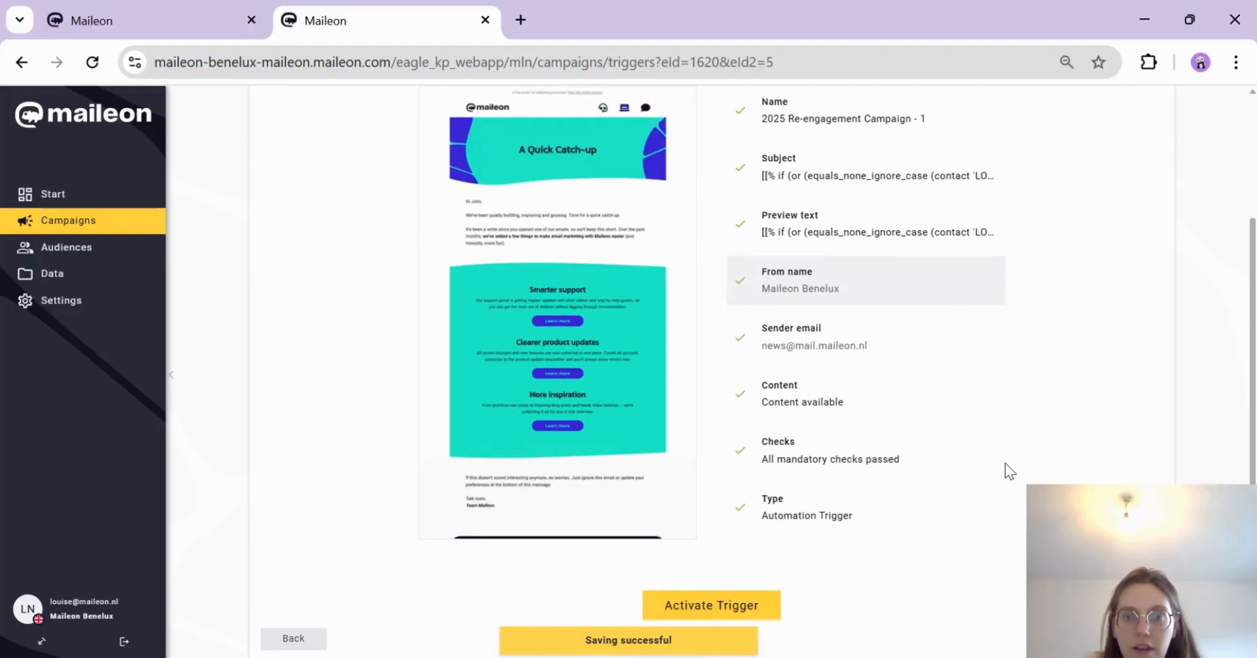
{"action": "scroll", "coordinate": [1005, 462], "scroll_direction": "up", "scroll_amount": 2}
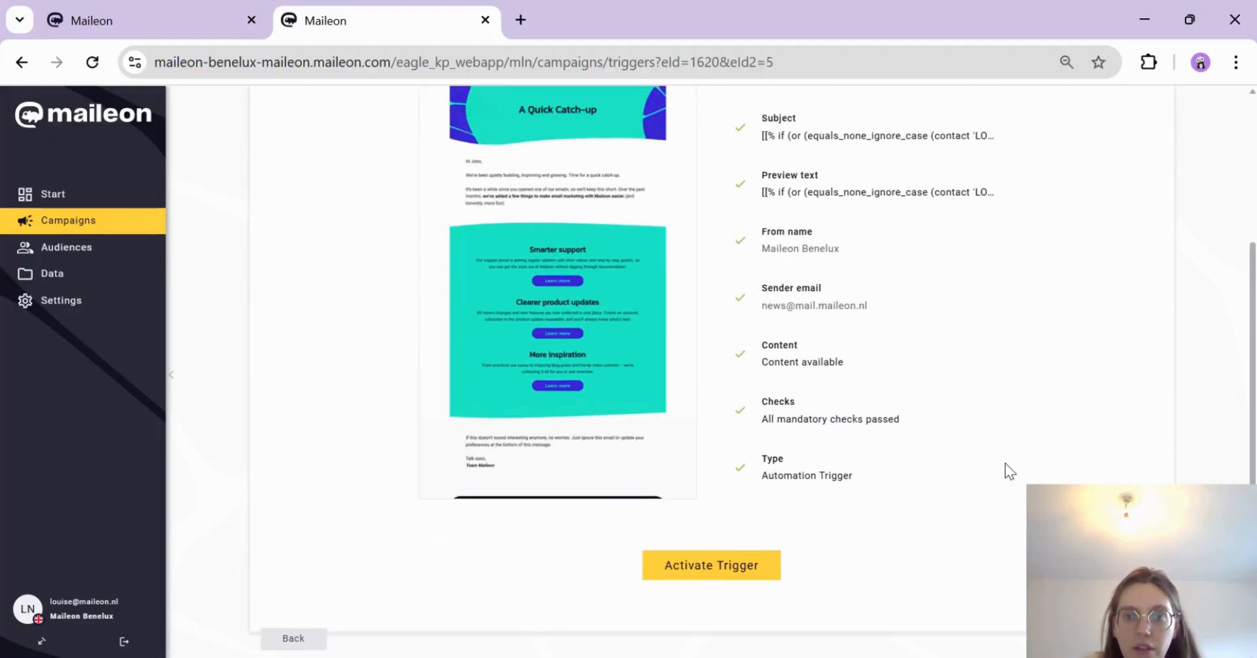
{"action": "scroll", "coordinate": [958, 541], "scroll_direction": "up", "scroll_amount": 5}
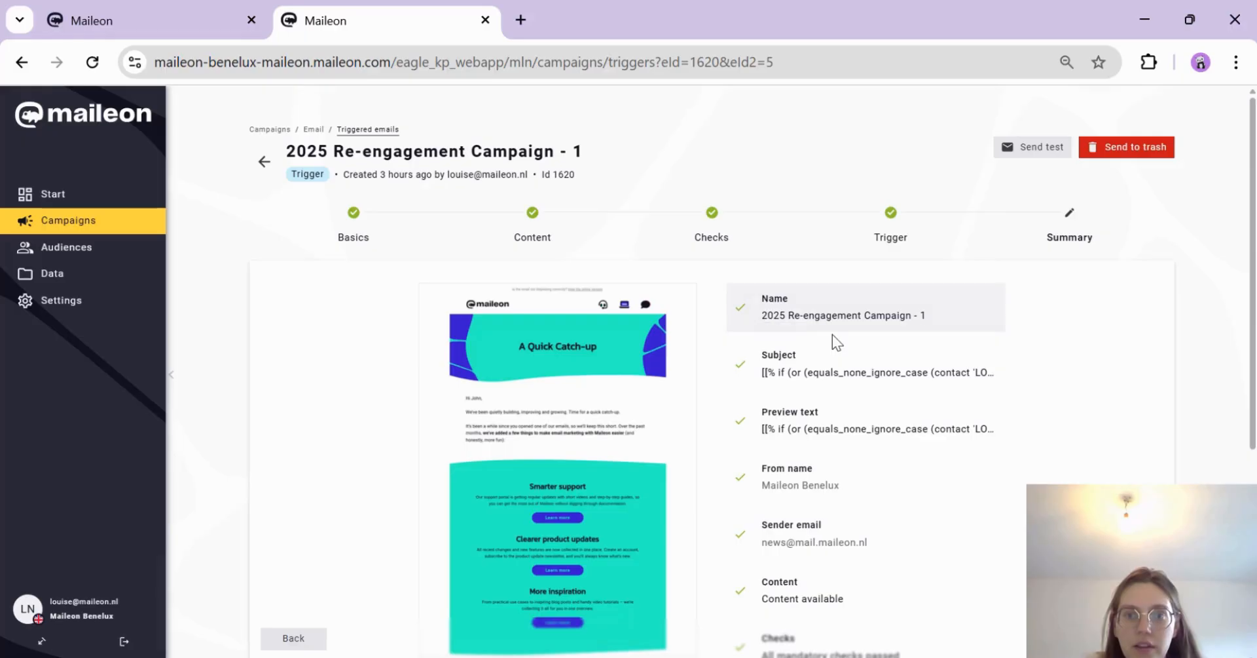
{"action": "scroll", "coordinate": [827, 430], "scroll_direction": "down", "scroll_amount": 2}
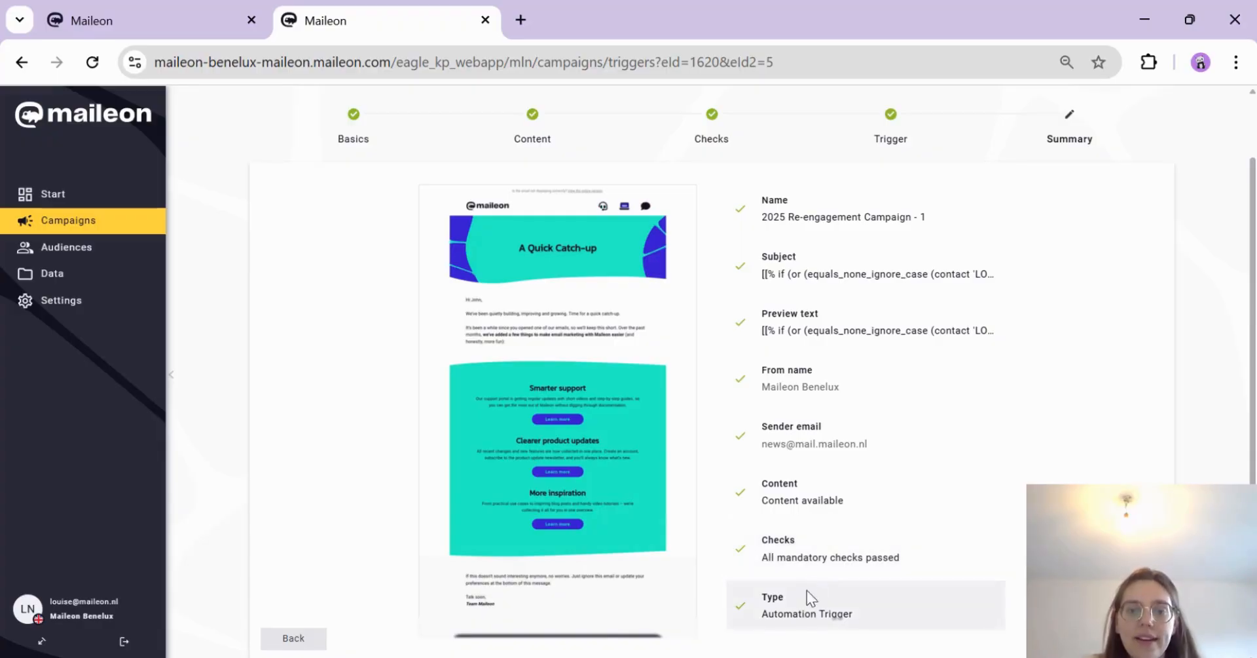
{"action": "scroll", "coordinate": [807, 590], "scroll_direction": "down", "scroll_amount": 2}
{"action": "left_click", "coordinate": [737, 612]}
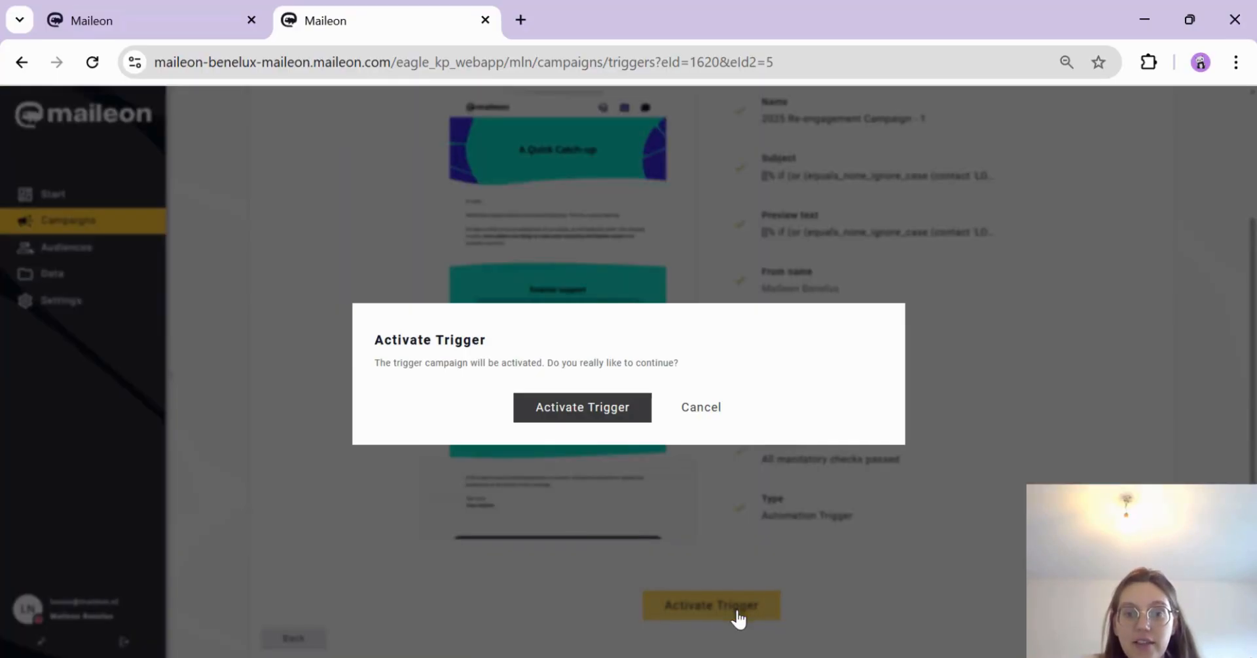
{"action": "left_click", "coordinate": [586, 419]}
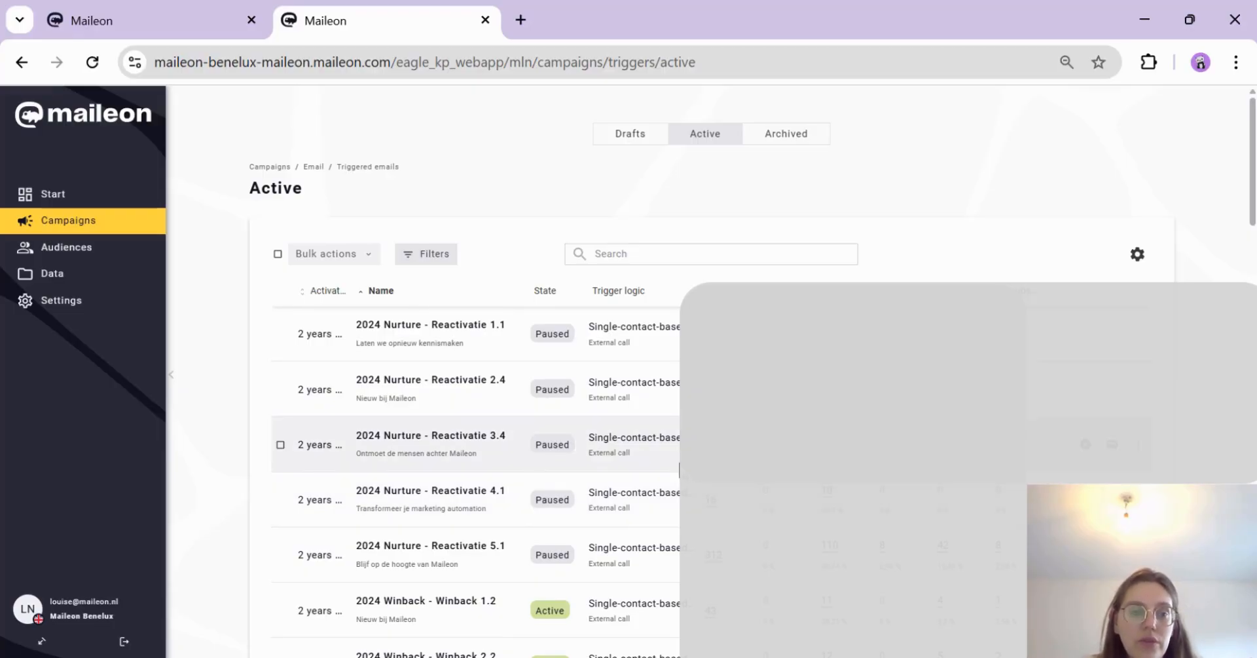
Step: Look through the list of active triggered emails for the 2025 Re-engagement Campaign
{"action": "scroll", "coordinate": [679, 469], "scroll_direction": "down", "scroll_amount": 5}
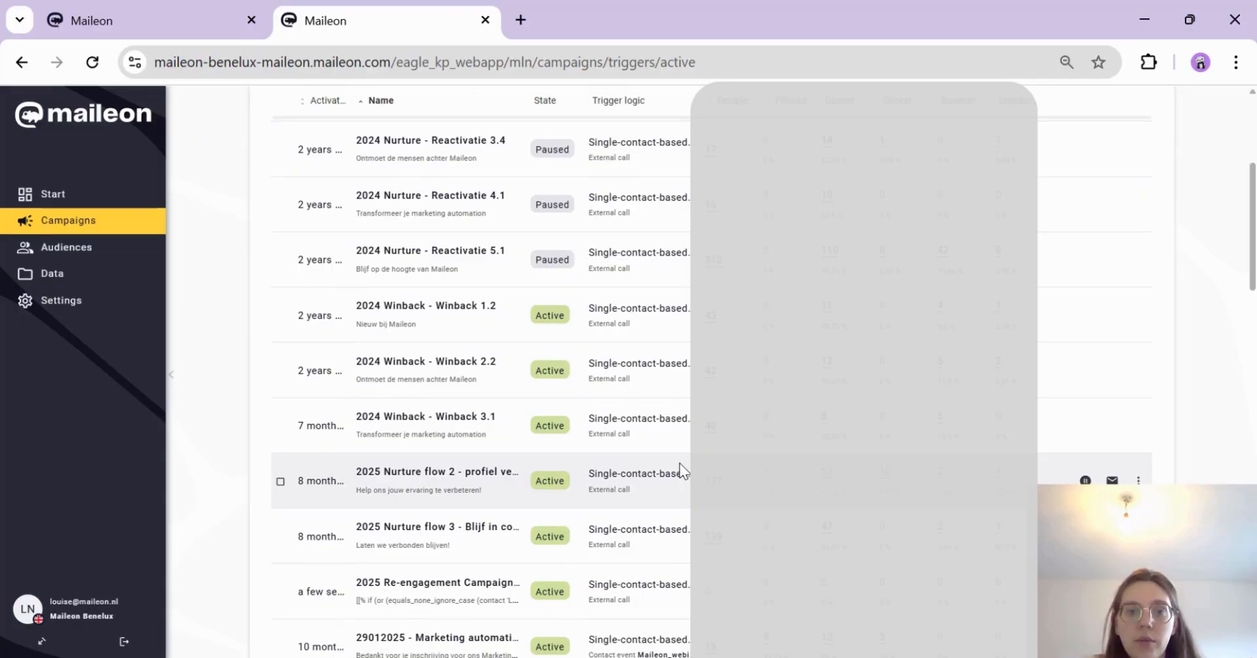
{"action": "scroll", "coordinate": [680, 462], "scroll_direction": "down", "scroll_amount": 5}
{"action": "scroll", "coordinate": [680, 462], "scroll_direction": "up", "scroll_amount": 10}
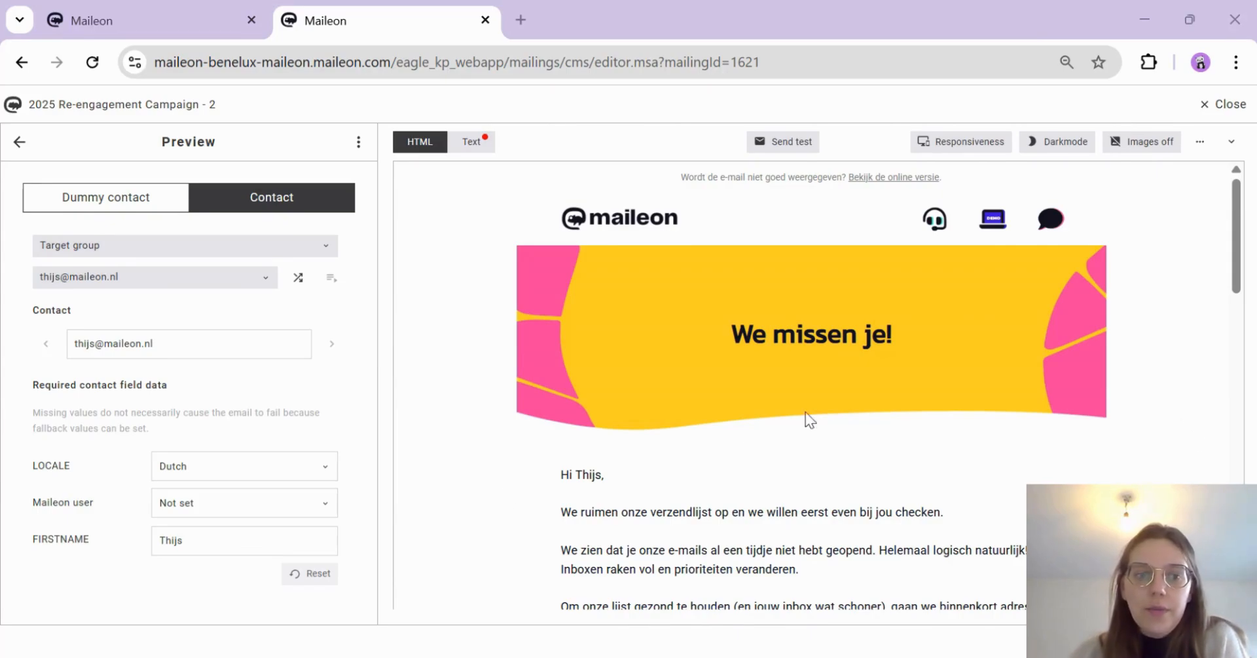
Step: Set the preview contact's LOCALE to English for the 2025 Re-engagement Campaign - 2 email
{"action": "left_click", "coordinate": [265, 467]}
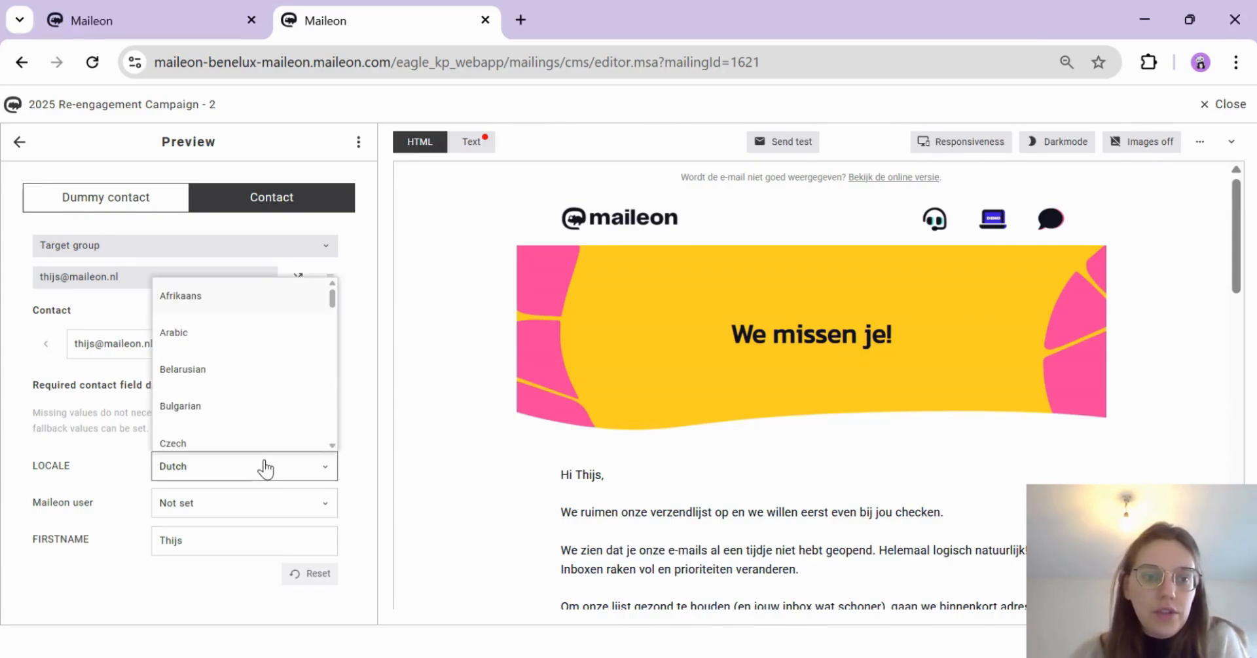
{"action": "scroll", "coordinate": [249, 414], "scroll_direction": "down", "scroll_amount": 2}
{"action": "scroll", "coordinate": [253, 414], "scroll_direction": "down", "scroll_amount": 2}
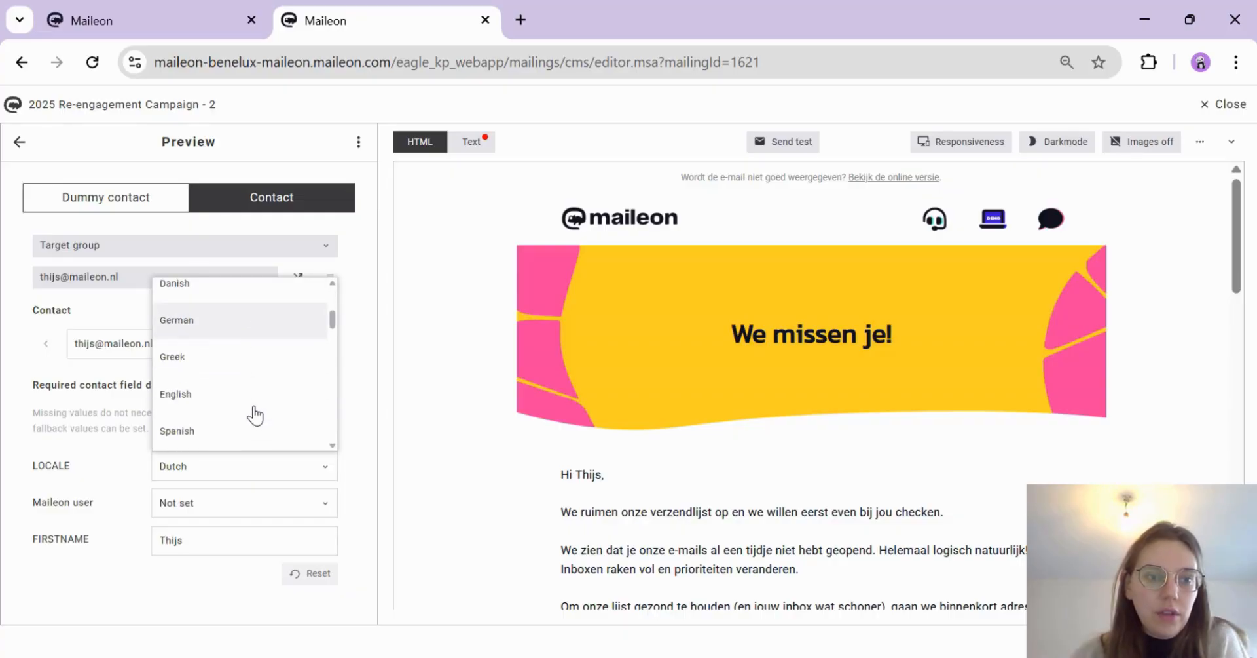
{"action": "left_click", "coordinate": [250, 394]}
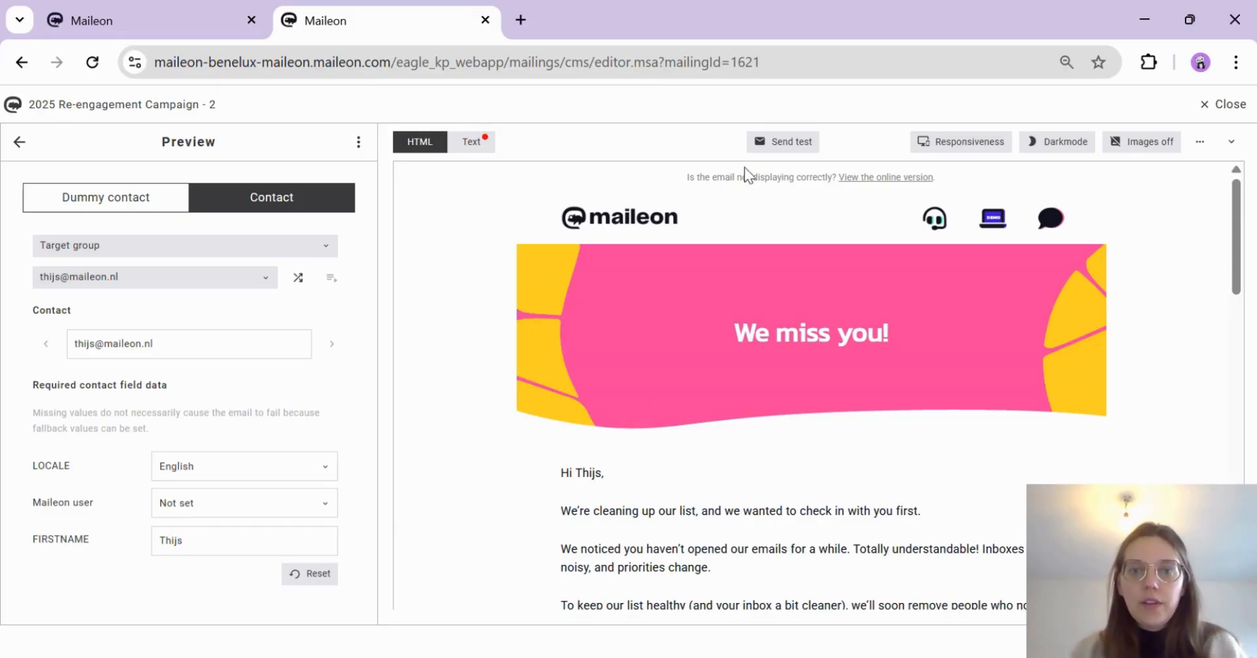
Step: Examine the English version's intro text, stay-on-the-list section, unsubscribe section and closing text in the preview
{"action": "scroll", "coordinate": [680, 509], "scroll_direction": "down", "scroll_amount": 5}
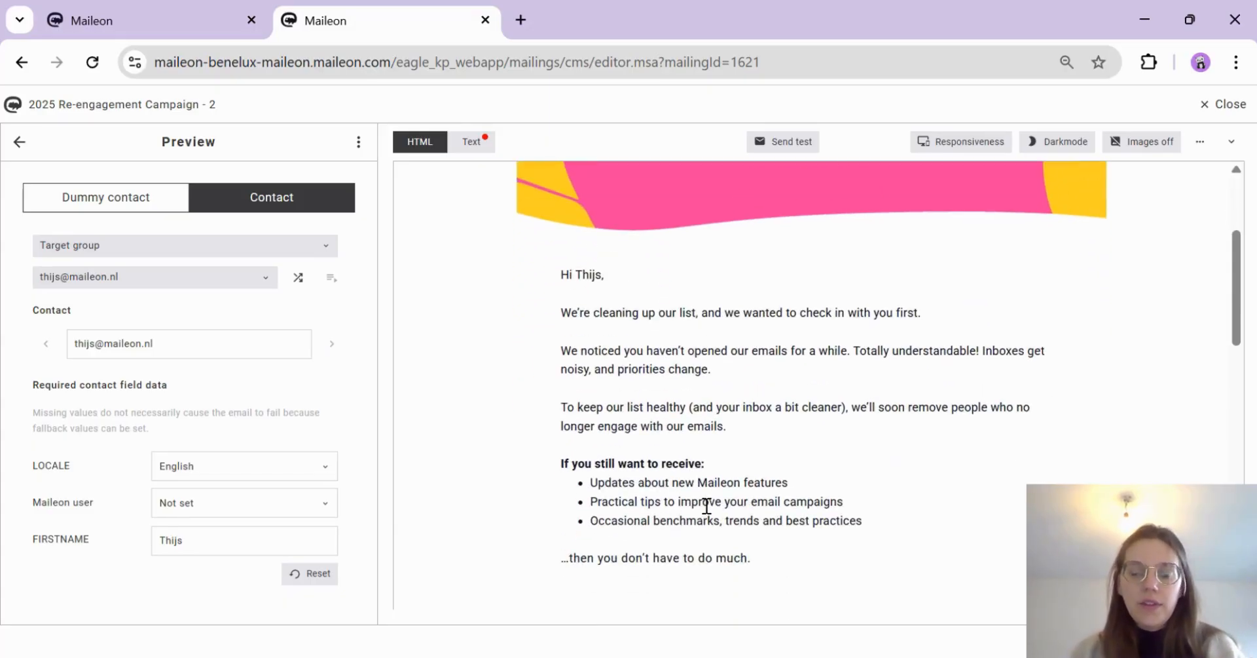
{"action": "scroll", "coordinate": [706, 505], "scroll_direction": "down", "scroll_amount": 3}
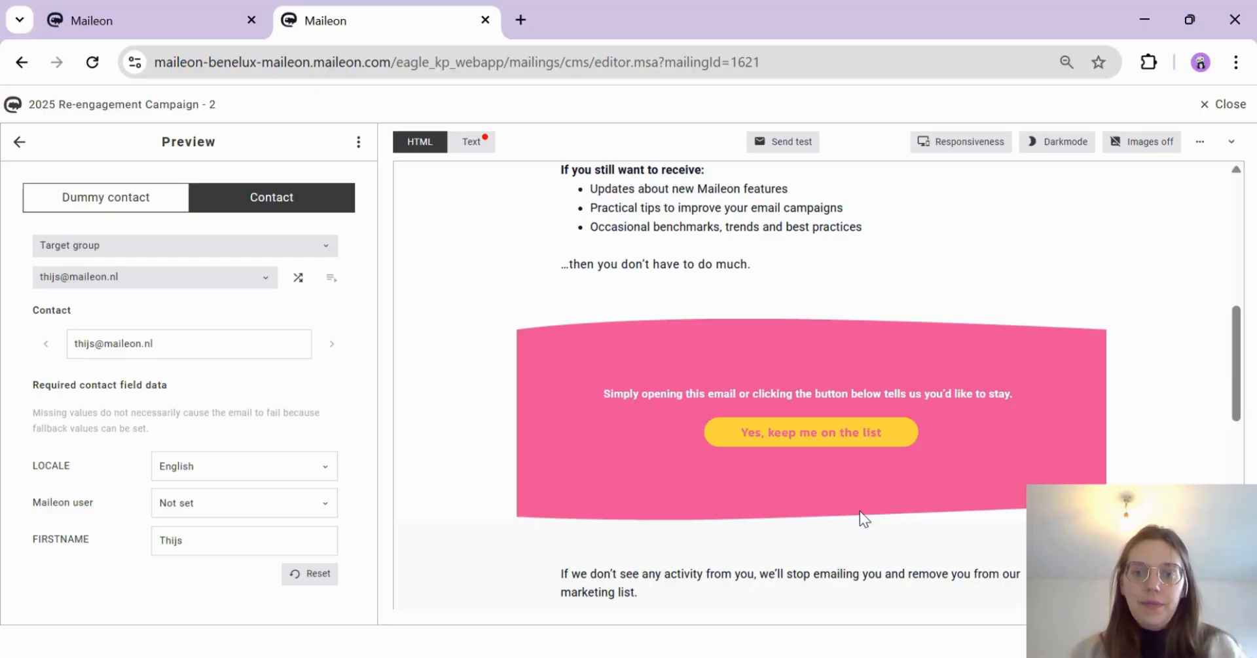
{"action": "scroll", "coordinate": [780, 467], "scroll_direction": "down", "scroll_amount": 3}
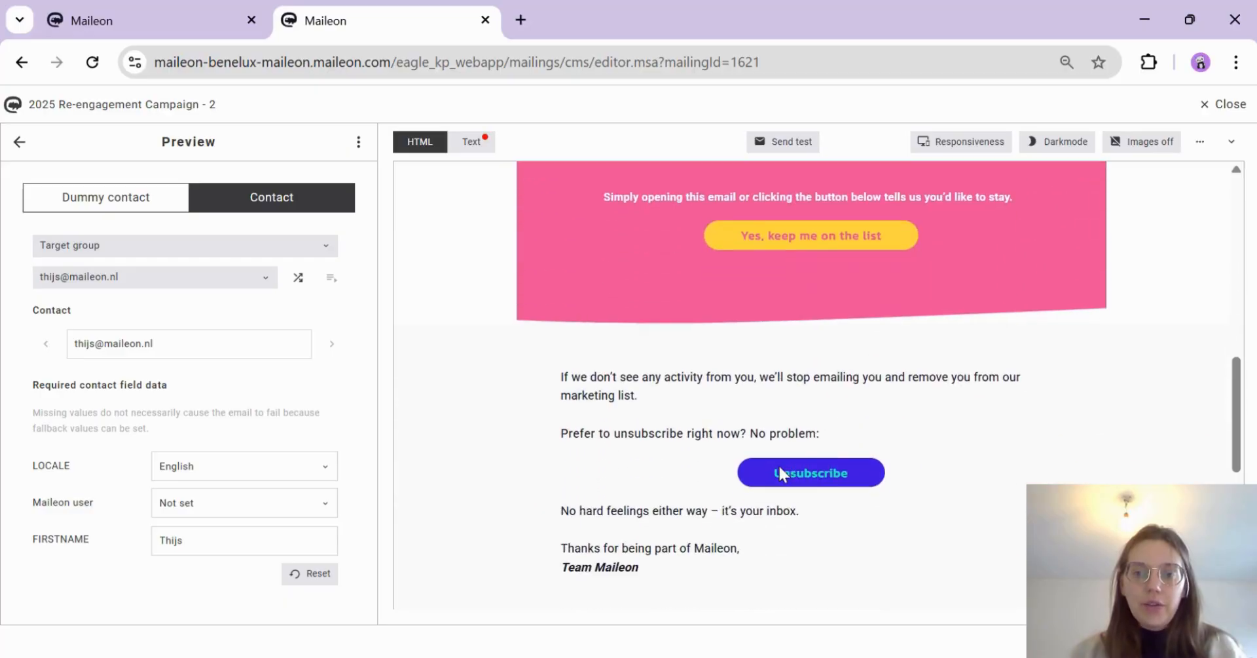
{"action": "scroll", "coordinate": [835, 485], "scroll_direction": "down", "scroll_amount": 1}
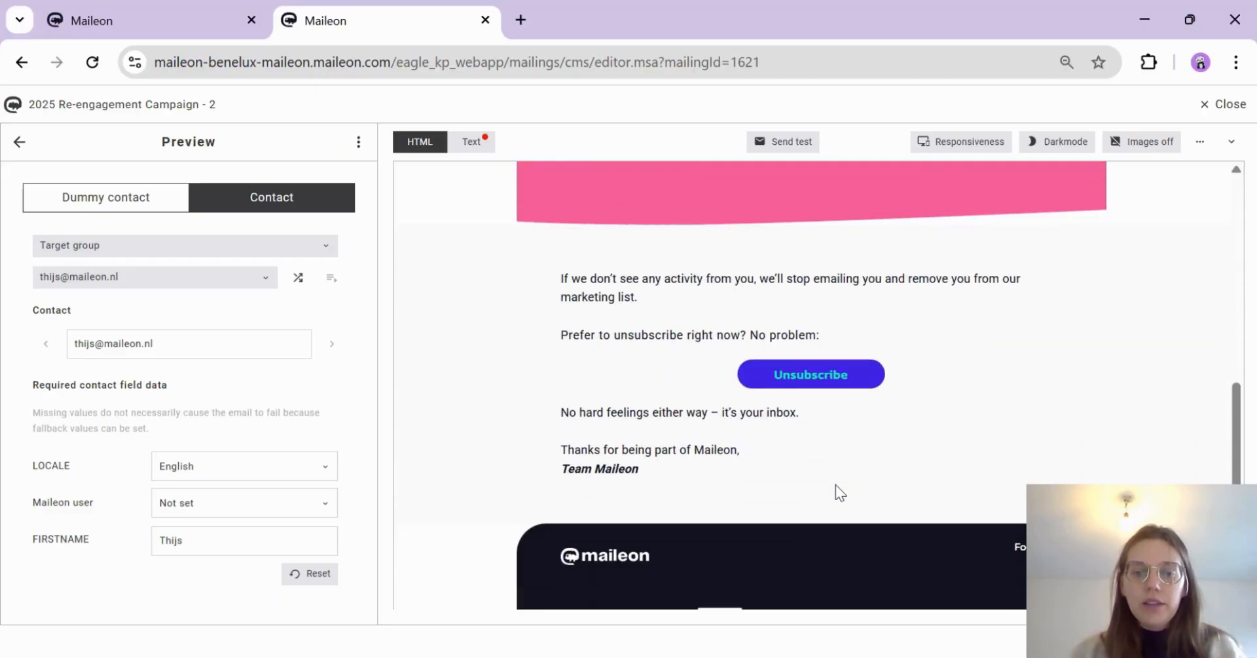
{"action": "scroll", "coordinate": [836, 484], "scroll_direction": "up", "scroll_amount": 5}
{"action": "scroll", "coordinate": [834, 484], "scroll_direction": "down", "scroll_amount": 3}
{"action": "scroll", "coordinate": [834, 490], "scroll_direction": "up", "scroll_amount": 4}
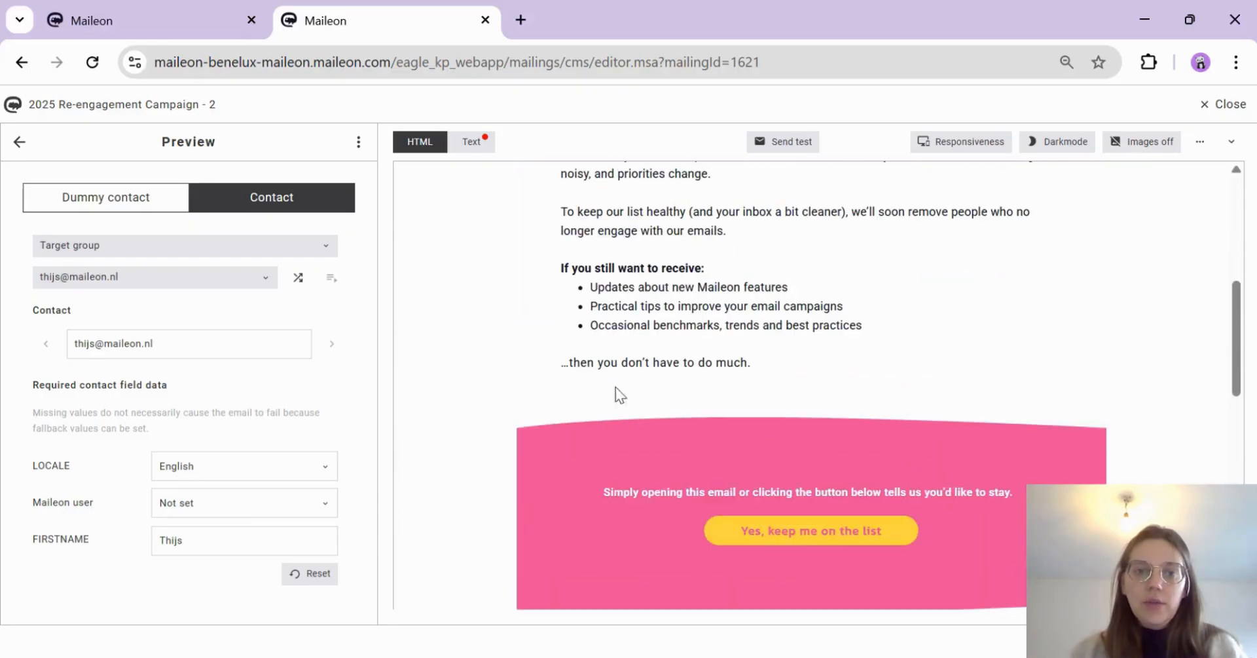
Step: Return from the preview to the email editor and examine the English and Dutch intro text blocks
{"action": "left_click", "coordinate": [19, 142]}
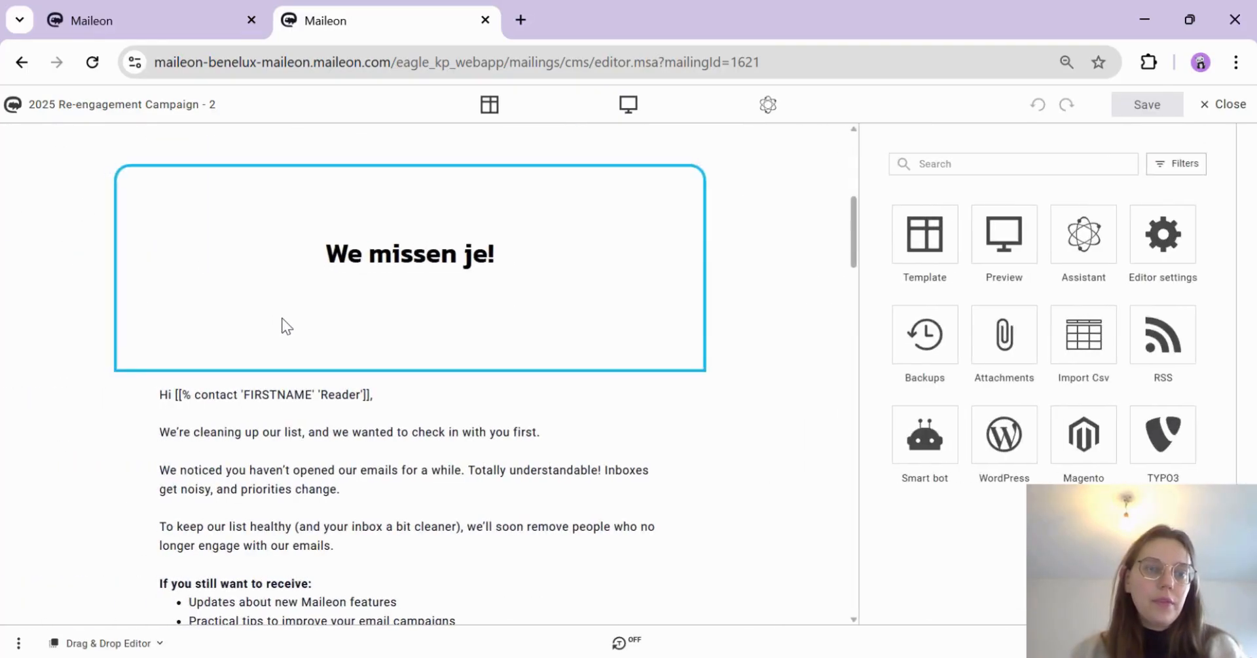
{"action": "scroll", "coordinate": [308, 338], "scroll_direction": "down", "scroll_amount": 3}
{"action": "scroll", "coordinate": [336, 340], "scroll_direction": "down", "scroll_amount": 3}
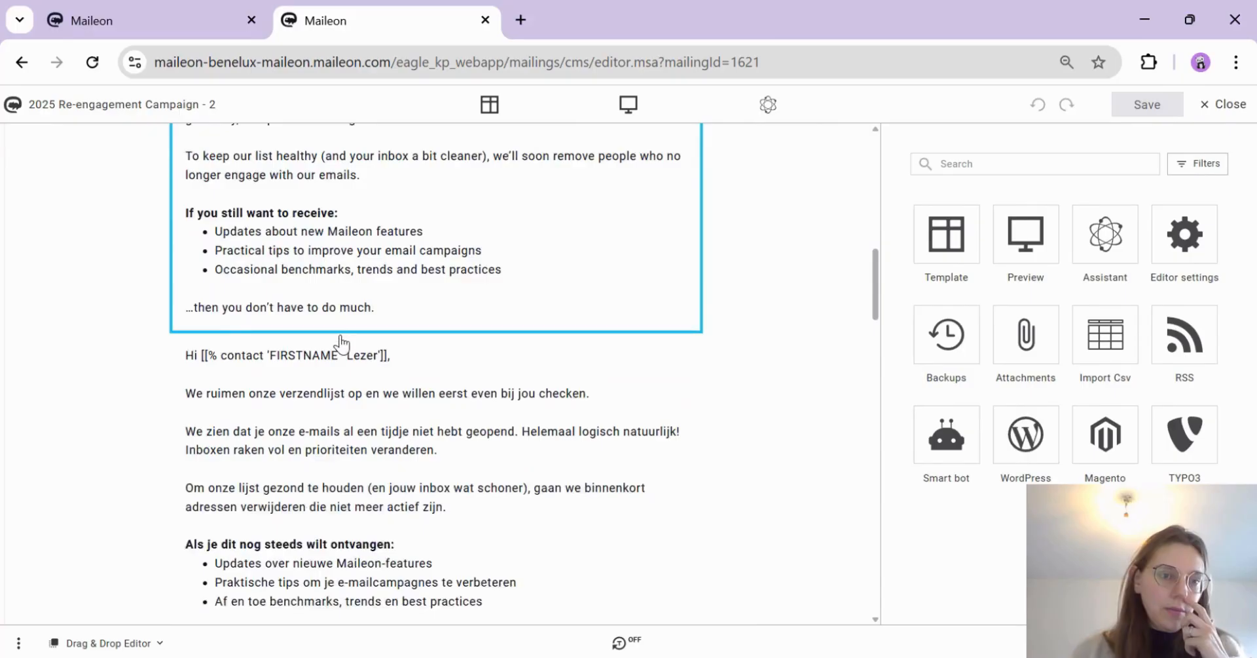
{"action": "scroll", "coordinate": [495, 518], "scroll_direction": "down", "scroll_amount": 3}
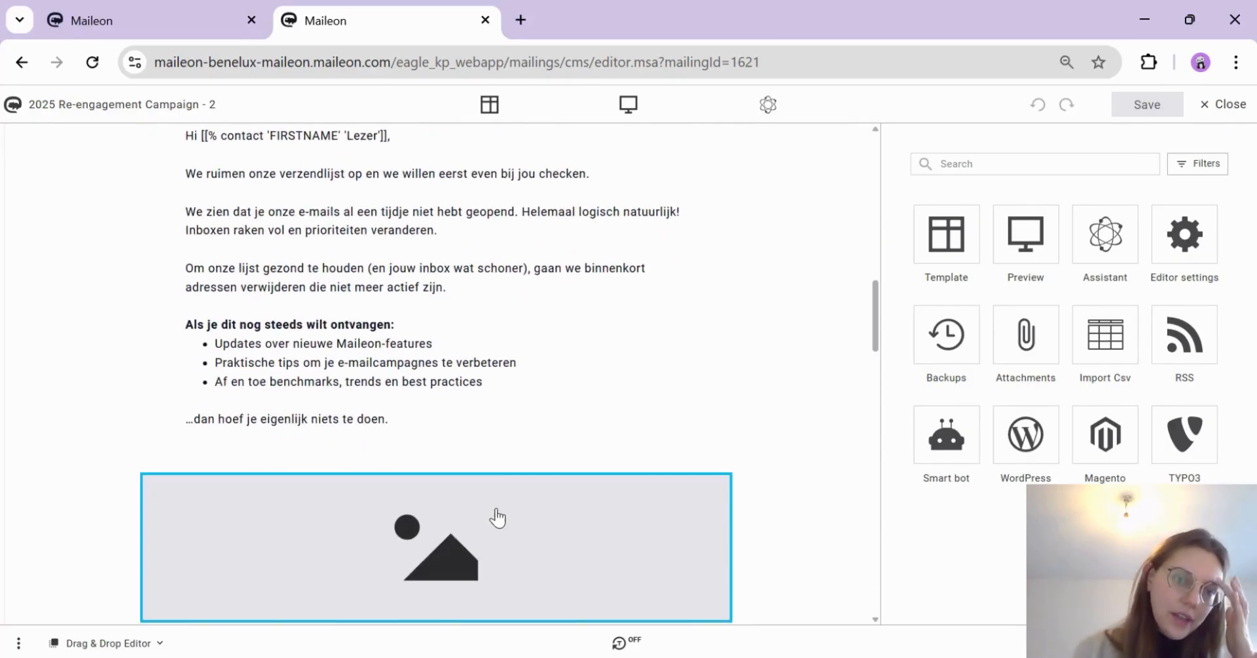
{"action": "left_click", "coordinate": [475, 300]}
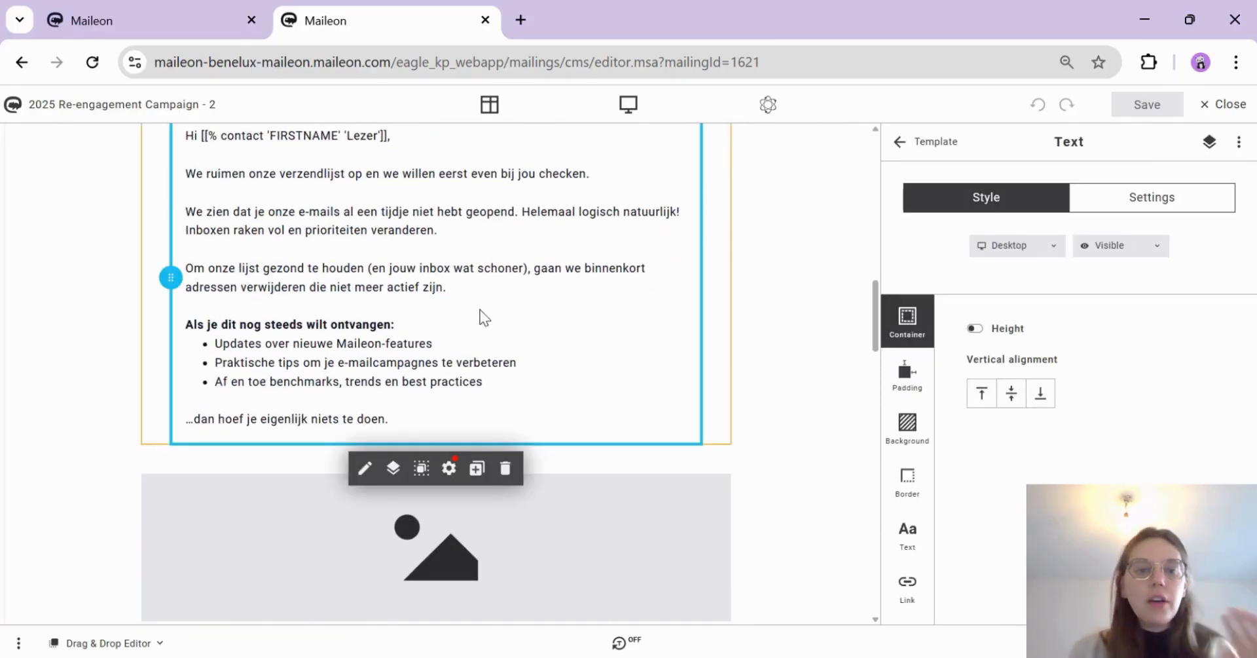
{"action": "scroll", "coordinate": [488, 401], "scroll_direction": "up", "scroll_amount": 4}
{"action": "scroll", "coordinate": [488, 401], "scroll_direction": "down", "scroll_amount": 6}
{"action": "scroll", "coordinate": [582, 440], "scroll_direction": "down", "scroll_amount": 5}
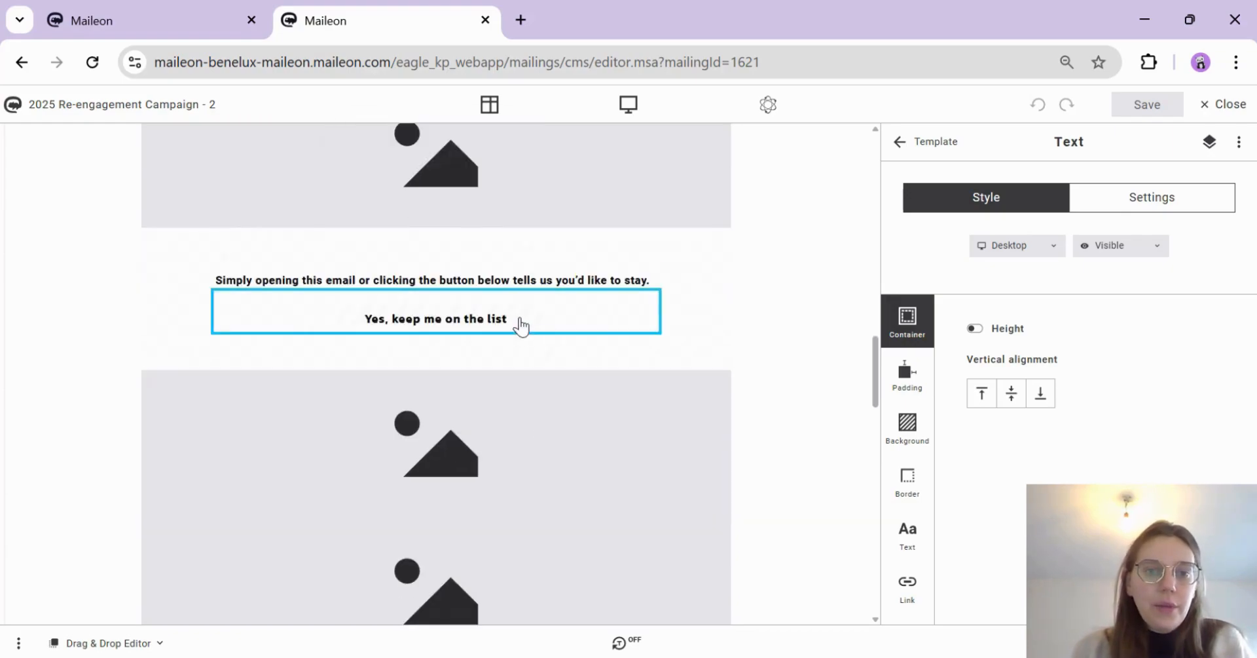
Step: Inspect the contact field change link with its success and error pages on the "Yes, keep me on the list" button, and save it
{"action": "left_click", "coordinate": [518, 325]}
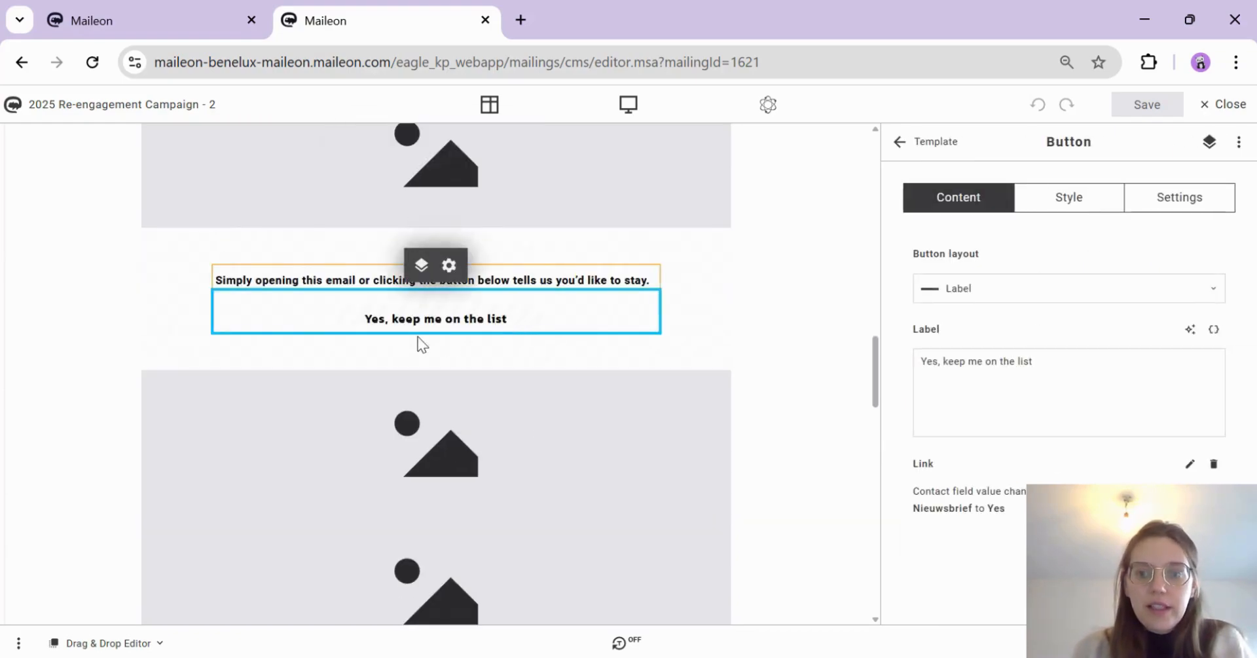
{"action": "left_click", "coordinate": [1189, 464]}
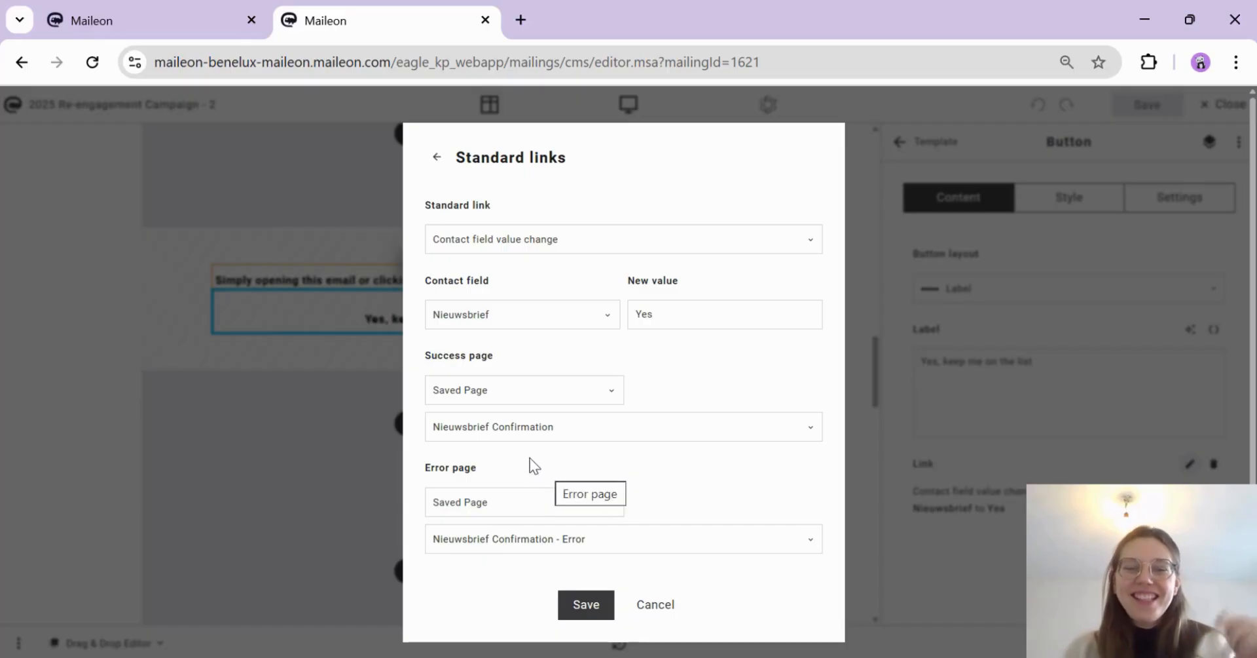
{"action": "left_click", "coordinate": [585, 607]}
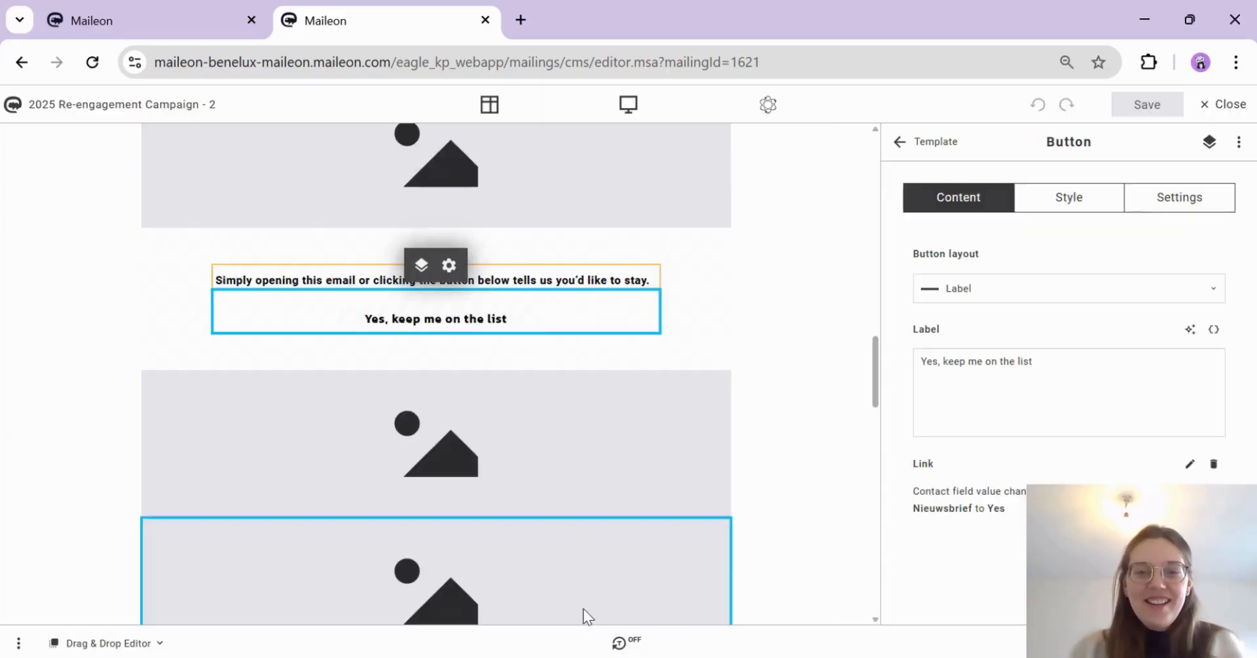
Step: Inspect and save the standard link behind the English "Unsubscribe" button, and look over the Dutch closing section
{"action": "scroll", "coordinate": [655, 511], "scroll_direction": "down", "scroll_amount": 3}
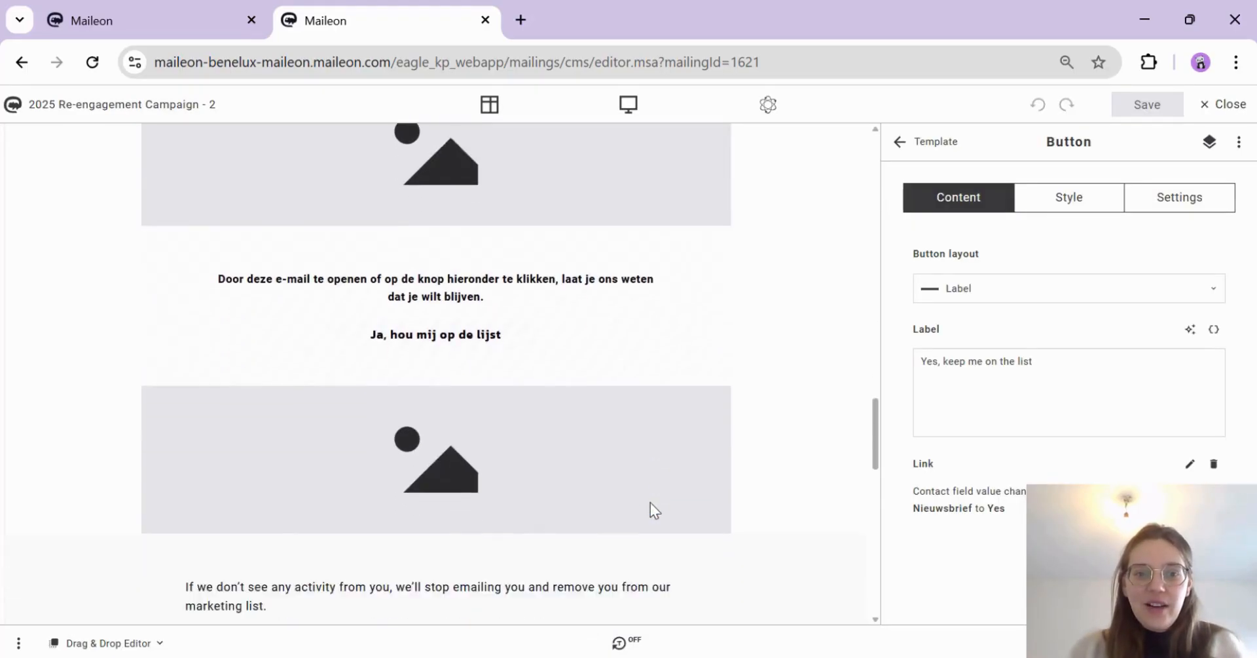
{"action": "scroll", "coordinate": [646, 499], "scroll_direction": "down", "scroll_amount": 3}
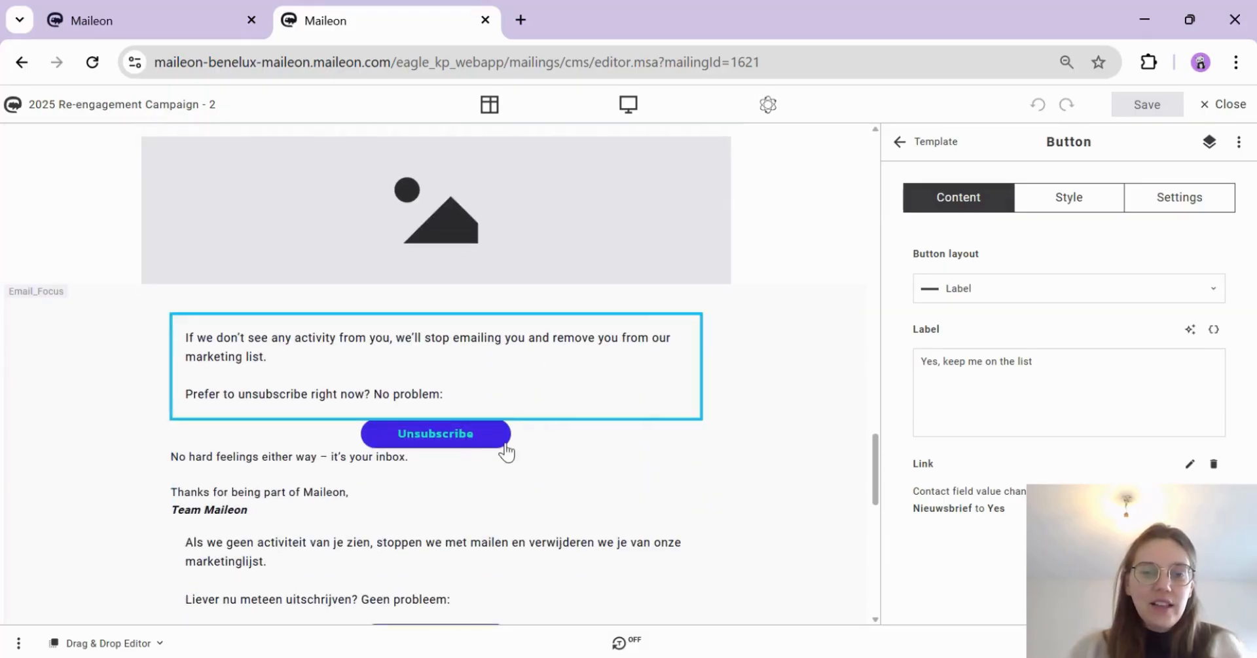
{"action": "left_click", "coordinate": [530, 443]}
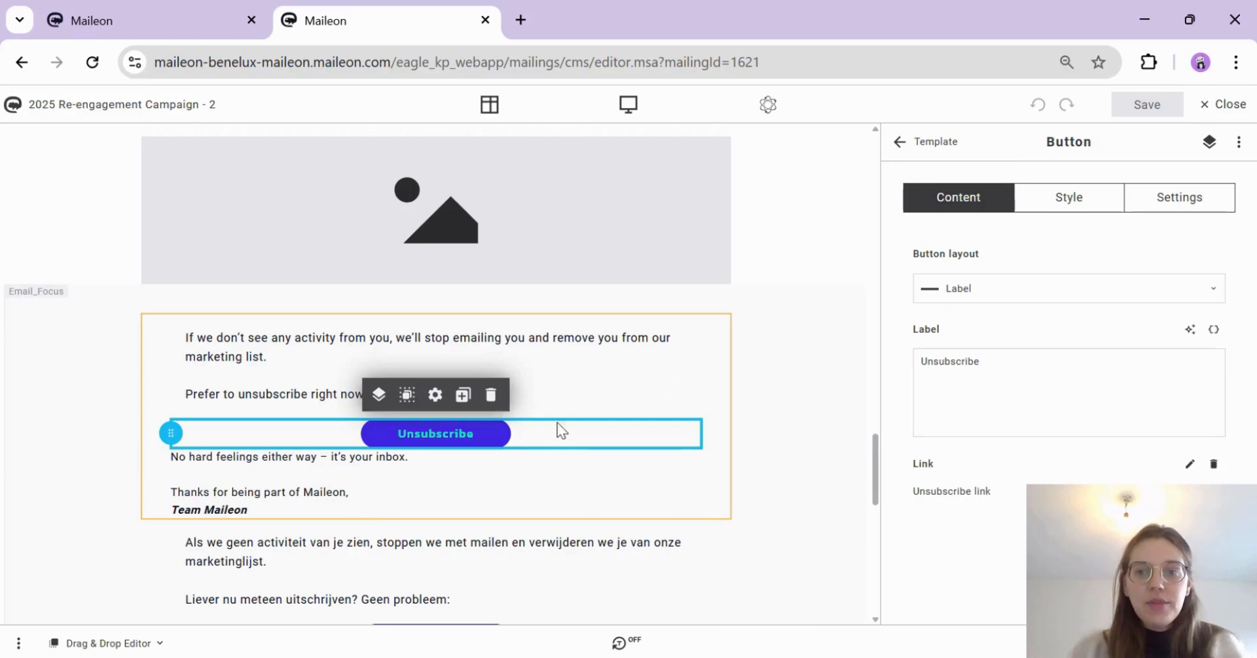
{"action": "left_click", "coordinate": [1200, 465]}
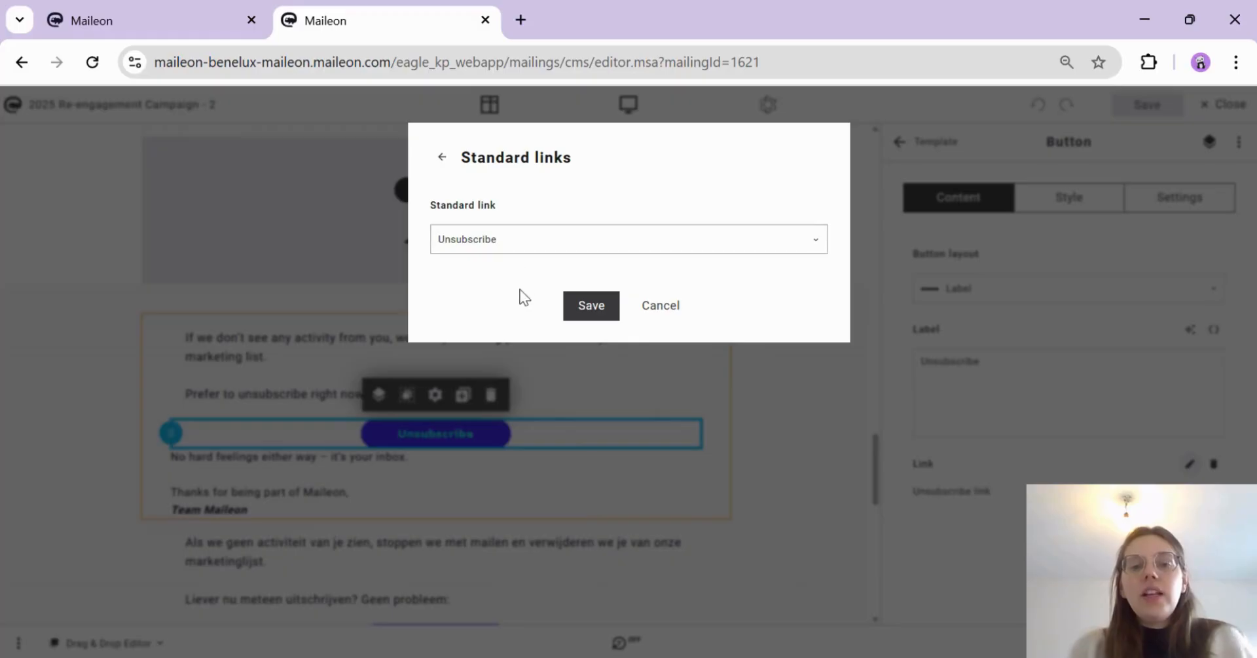
{"action": "left_click", "coordinate": [588, 320]}
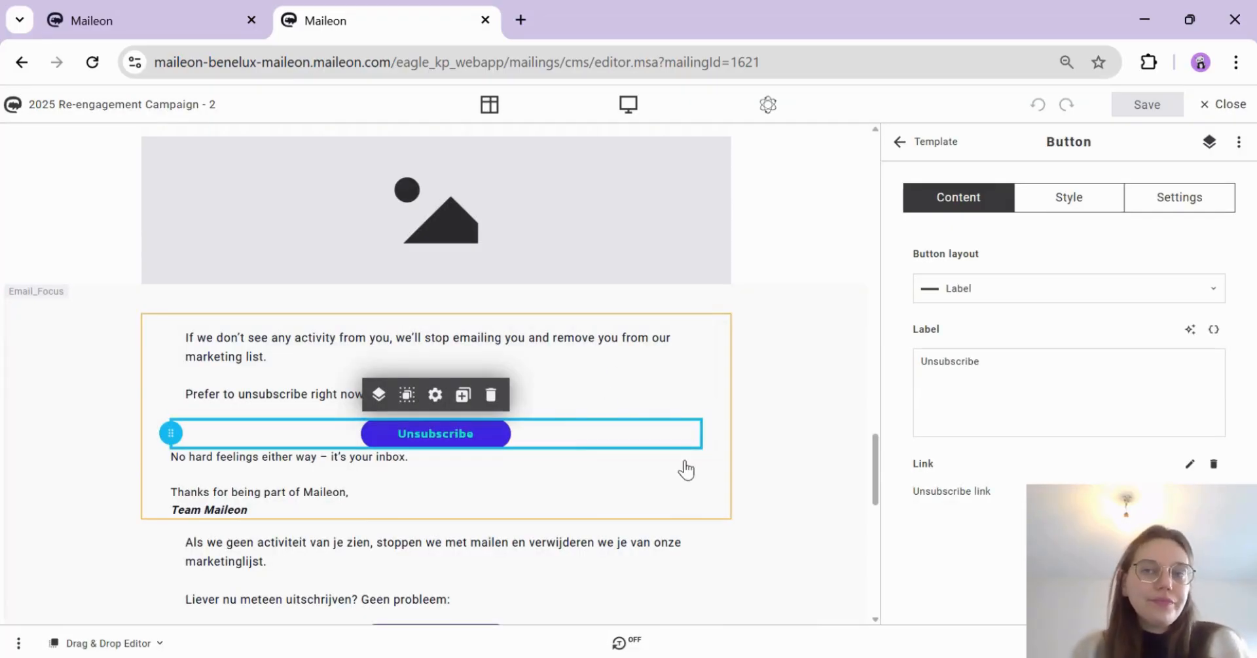
{"action": "scroll", "coordinate": [688, 475], "scroll_direction": "up", "scroll_amount": 2}
{"action": "scroll", "coordinate": [687, 475], "scroll_direction": "down", "scroll_amount": 3}
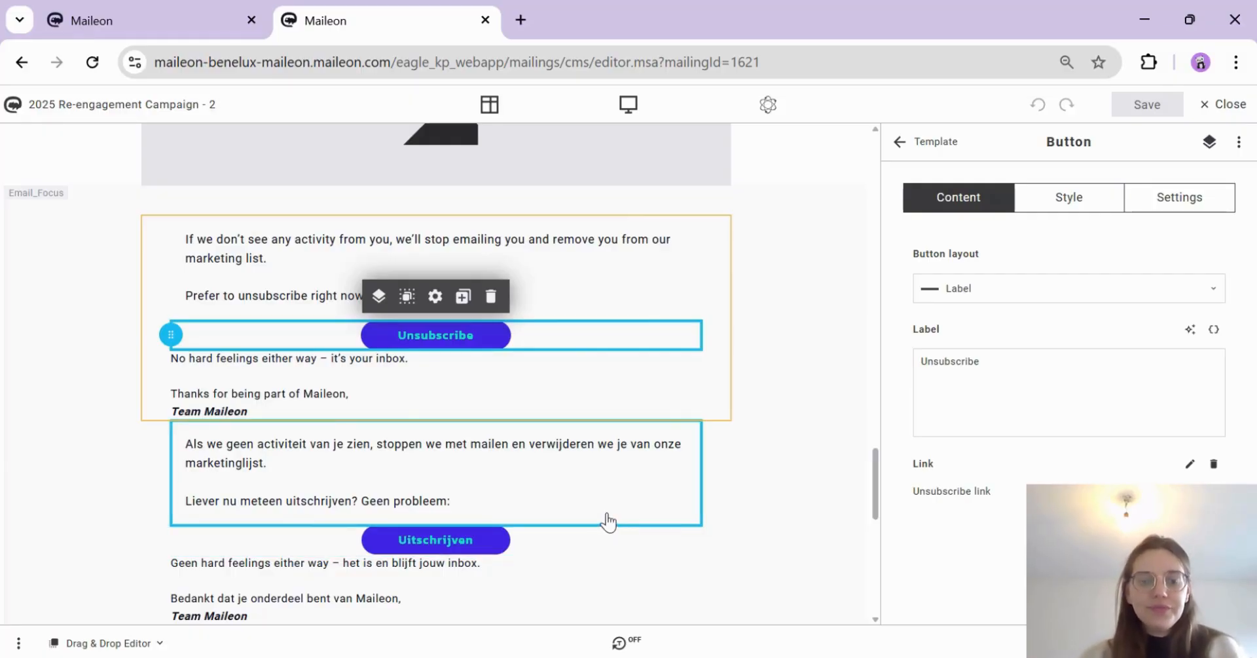
{"action": "scroll", "coordinate": [570, 531], "scroll_direction": "down", "scroll_amount": 2}
{"action": "scroll", "coordinate": [565, 530], "scroll_direction": "up", "scroll_amount": 4}
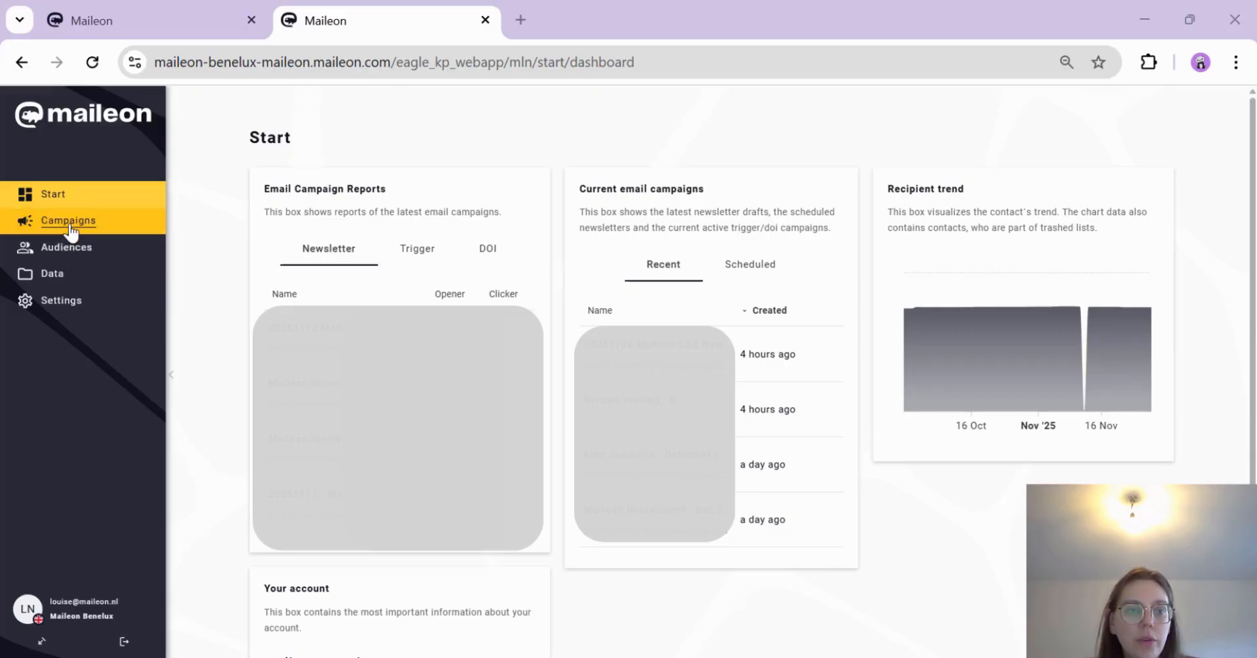
Step: Add a contact field named "re-engagement check" with the Boolean data type to the audience profile data and save it
{"action": "left_click", "coordinate": [61, 252]}
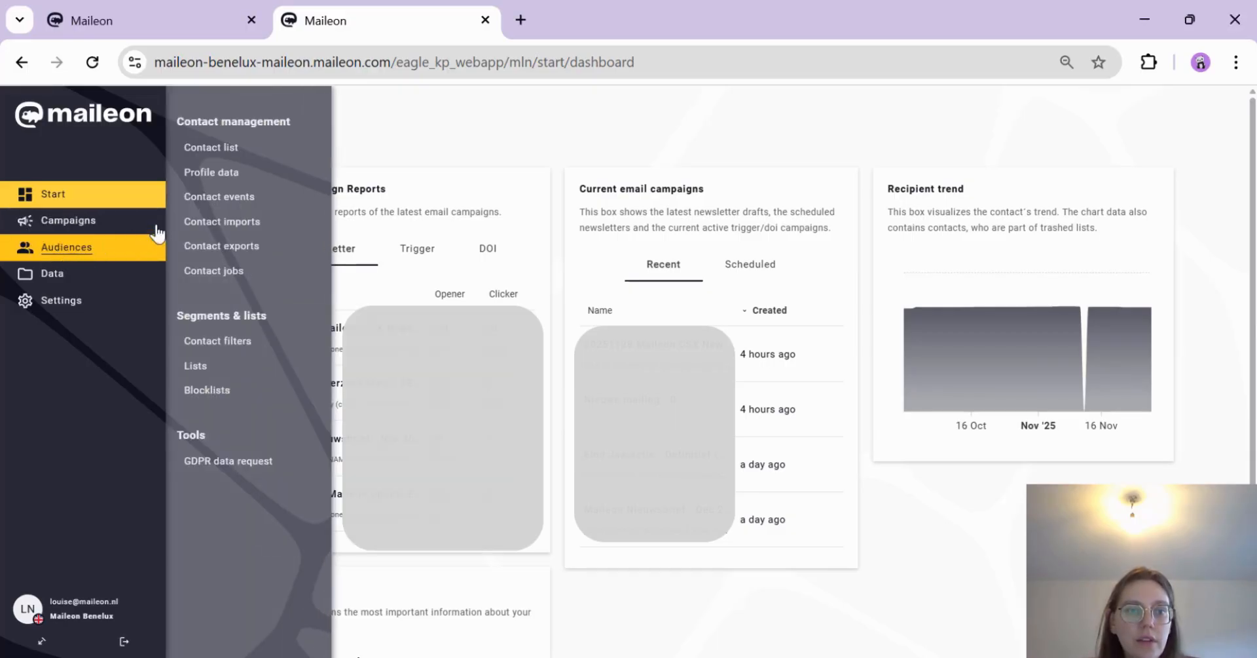
{"action": "left_click", "coordinate": [222, 175]}
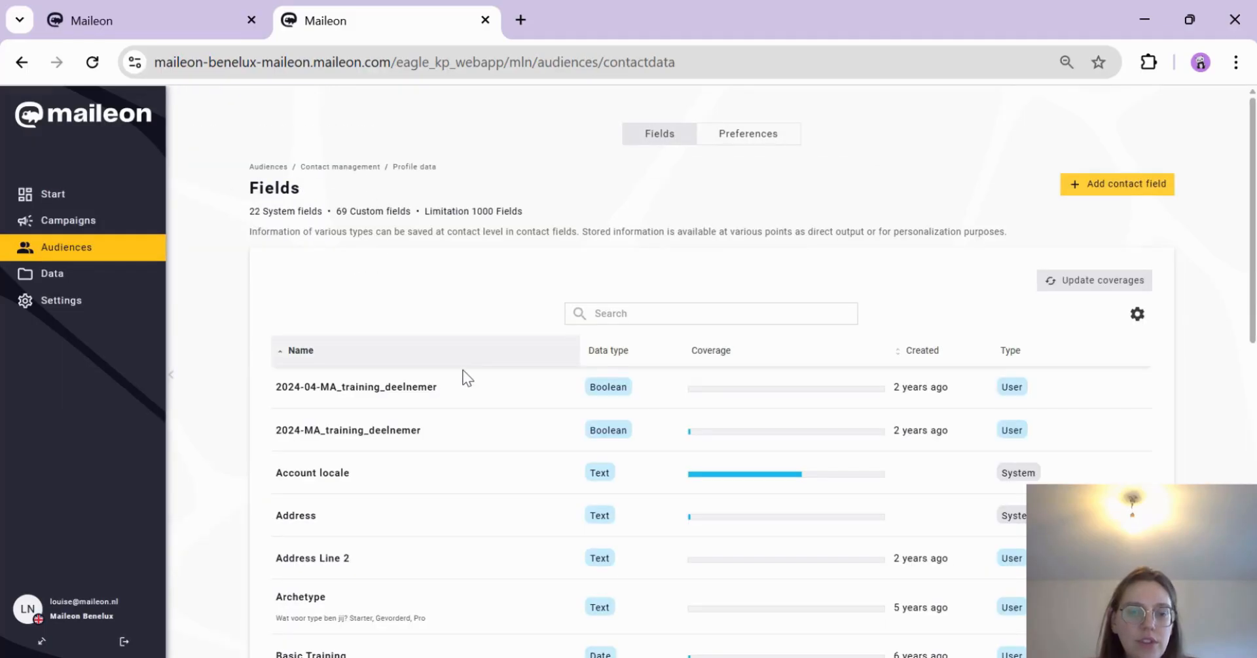
{"action": "left_click", "coordinate": [1136, 190]}
{"action": "left_click", "coordinate": [522, 258]}
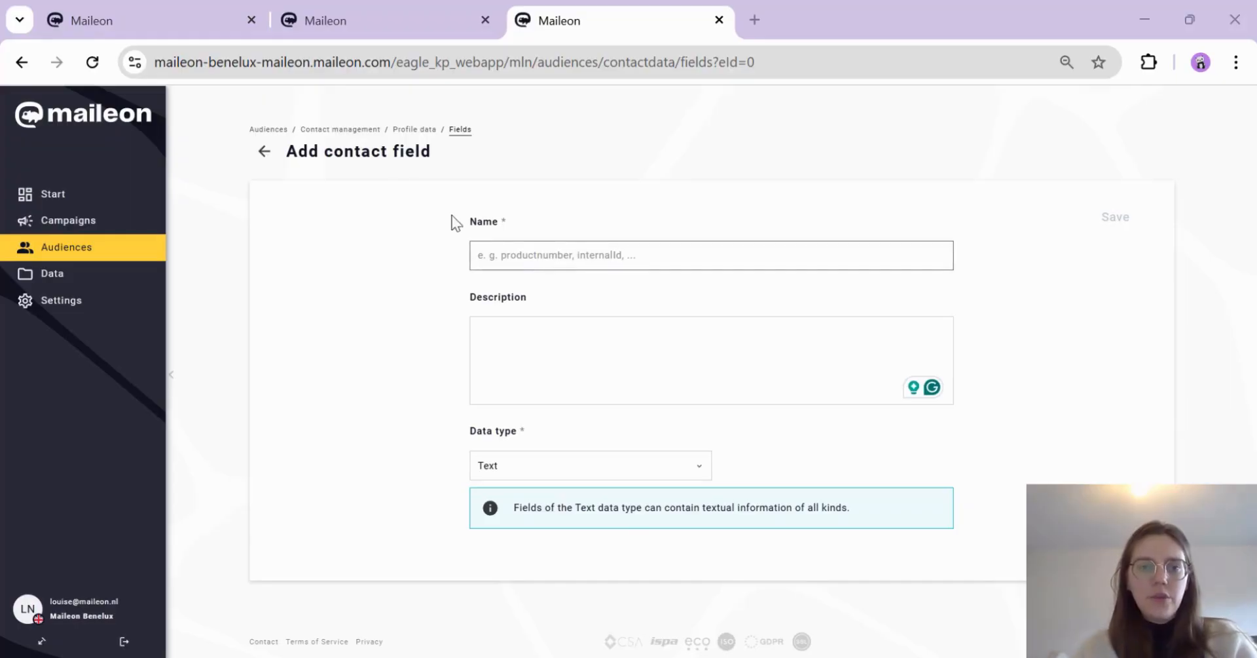
{"action": "left_click", "coordinate": [545, 268]}
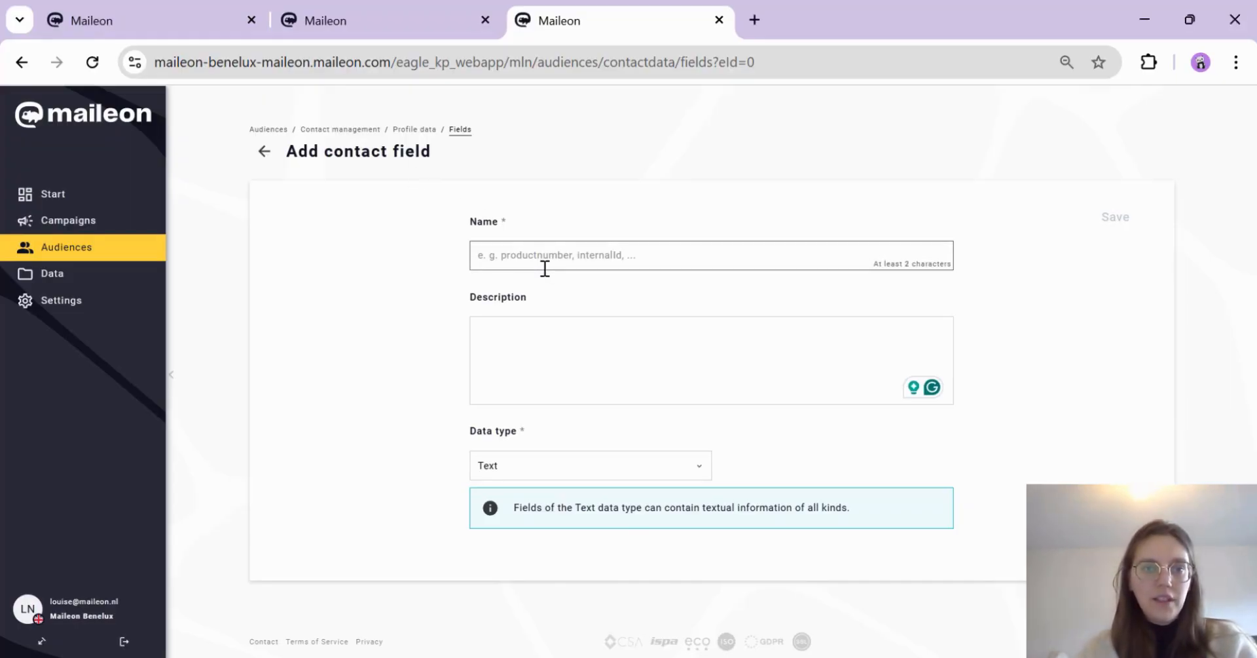
{"action": "type", "text": "re-engagement"}
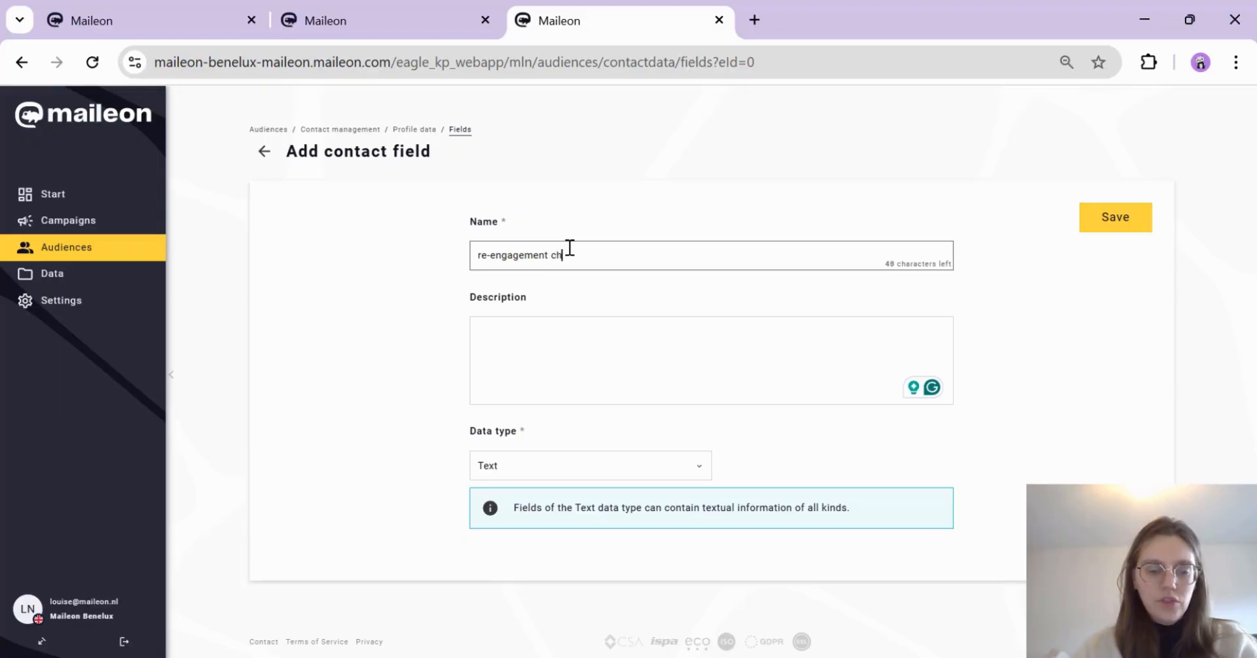
{"action": "left_click", "coordinate": [577, 477]}
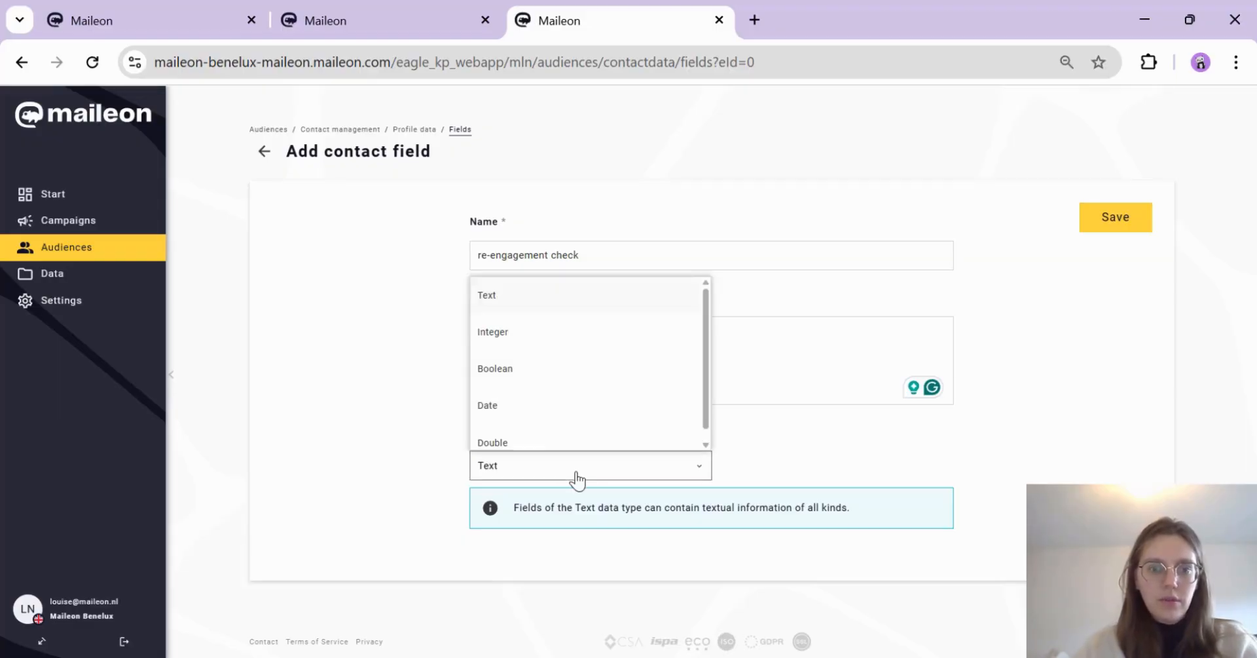
{"action": "left_click", "coordinate": [555, 376]}
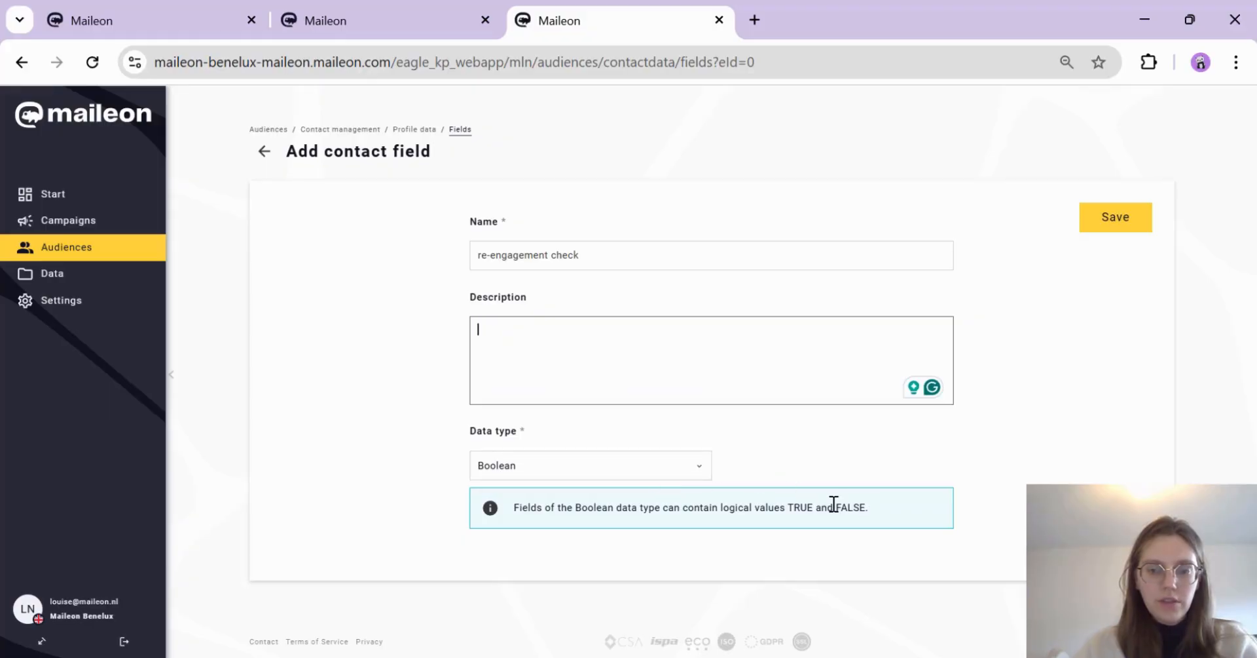
{"action": "left_click", "coordinate": [1116, 221]}
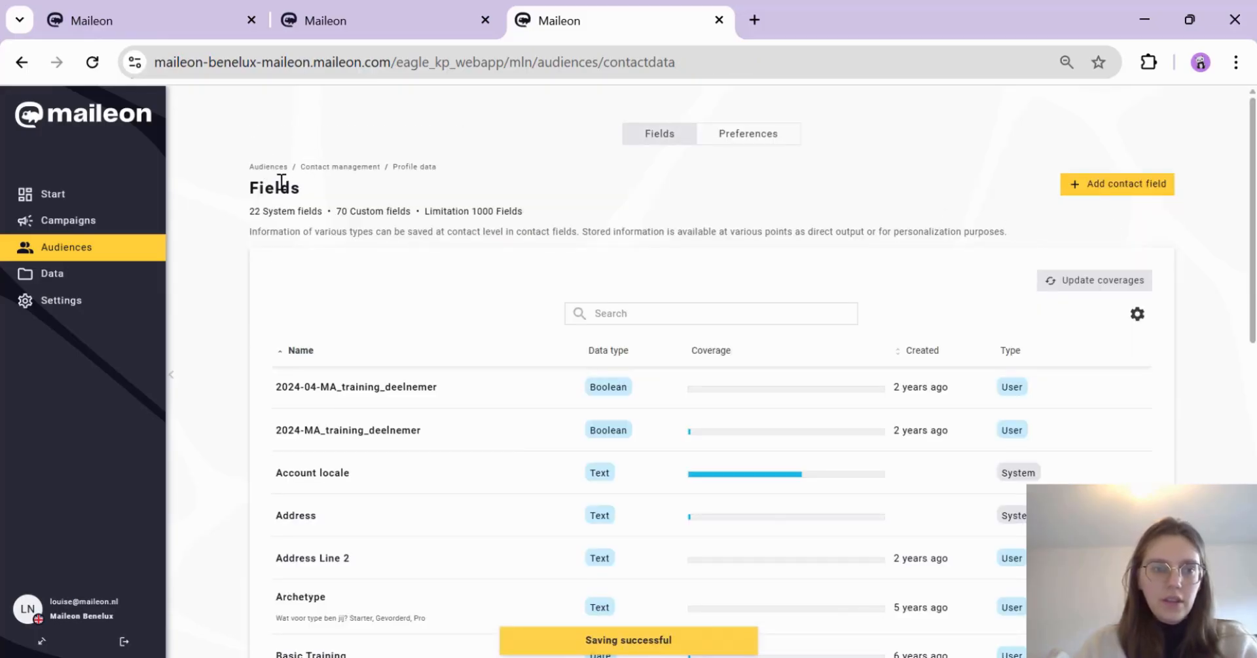
Step: Open the contact filter "User's who haven't opened in the last year" and add a new rule below the existing ones
{"action": "left_click", "coordinate": [74, 252]}
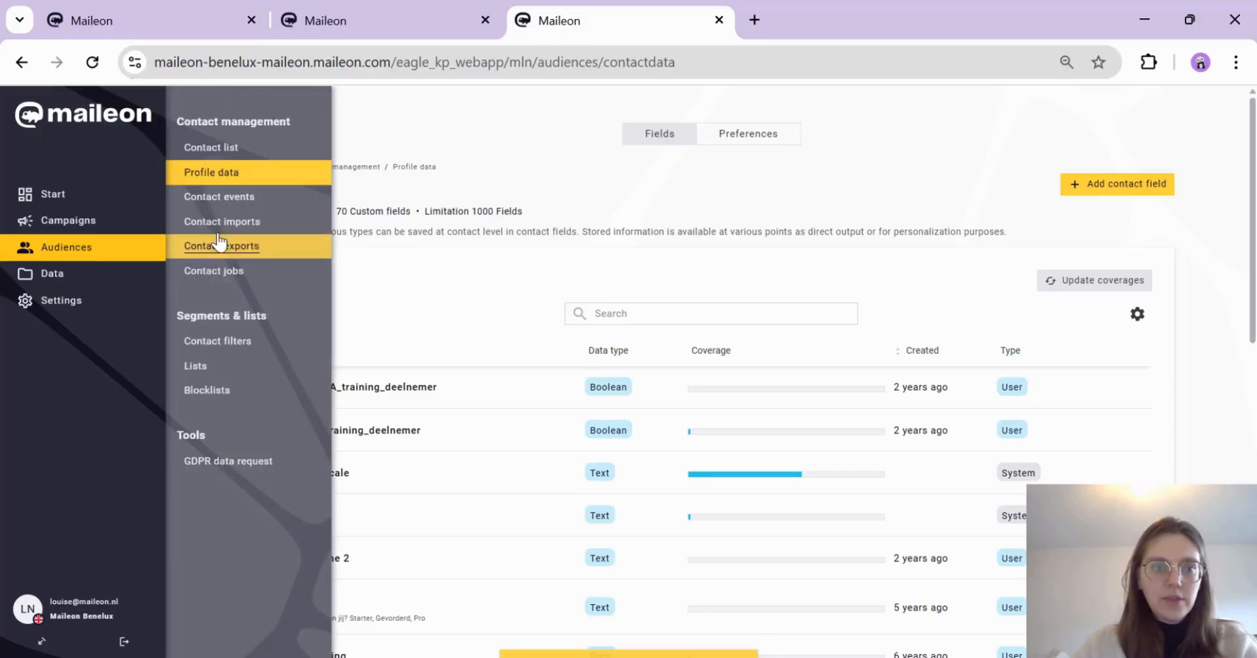
{"action": "left_click", "coordinate": [258, 340]}
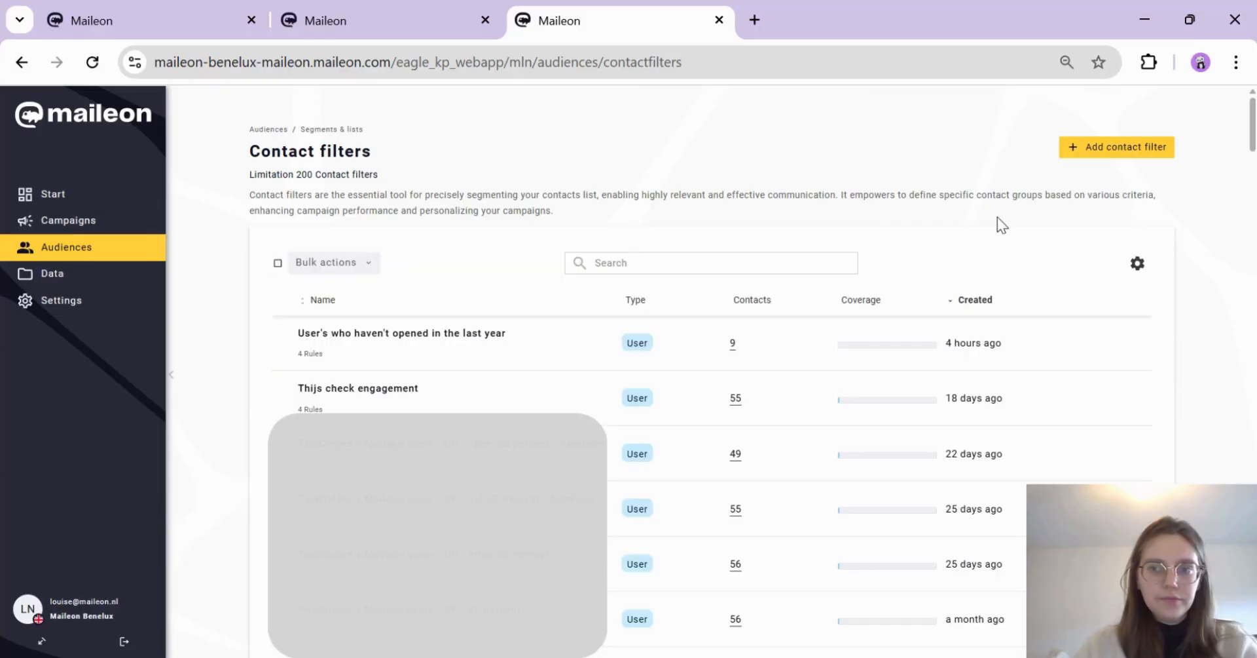
{"action": "left_click", "coordinate": [440, 340]}
{"action": "scroll", "coordinate": [729, 342], "scroll_direction": "down", "scroll_amount": 10}
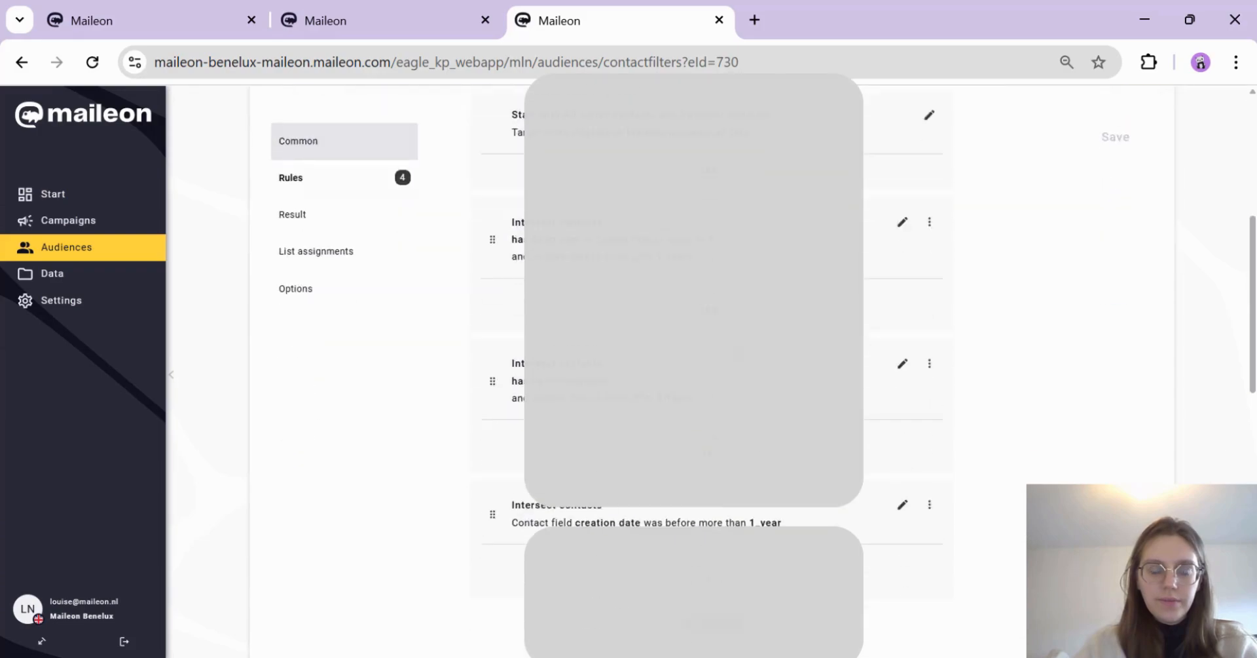
{"action": "scroll", "coordinate": [709, 282], "scroll_direction": "down", "scroll_amount": 1}
{"action": "left_click", "coordinate": [704, 321]}
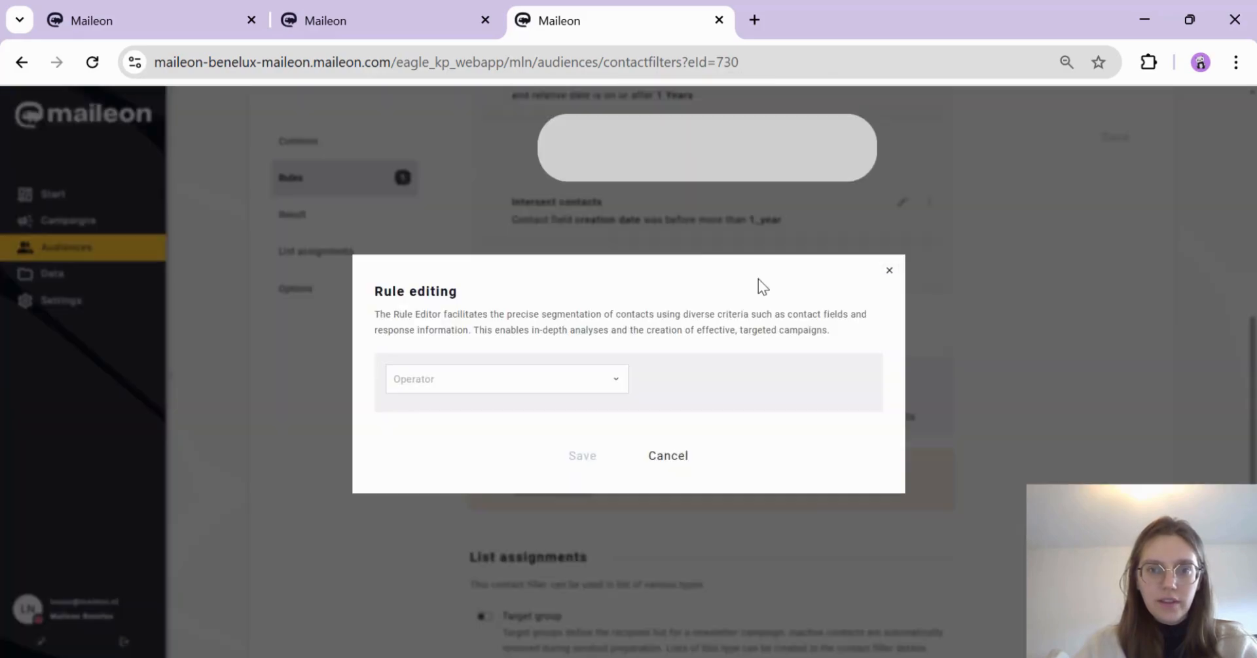
Step: Set the new rule to remove contacts based on contact field values
{"action": "left_click", "coordinate": [504, 378]}
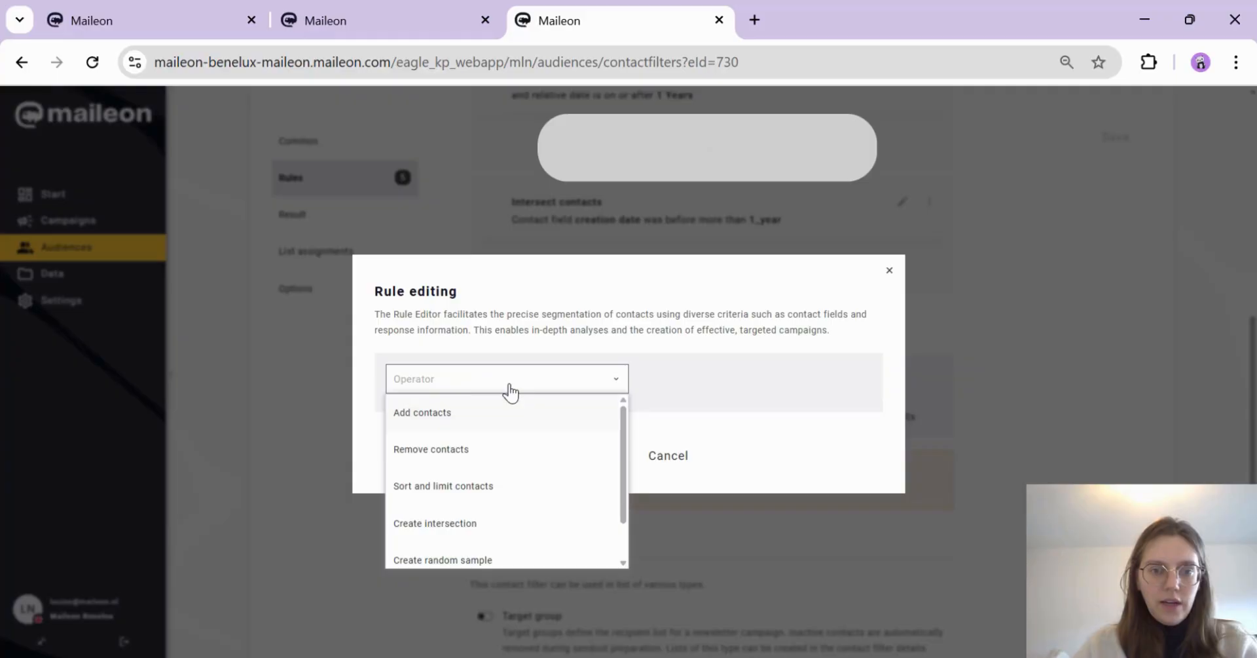
{"action": "scroll", "coordinate": [507, 434], "scroll_direction": "down", "scroll_amount": 1}
{"action": "scroll", "coordinate": [503, 442], "scroll_direction": "up", "scroll_amount": 1}
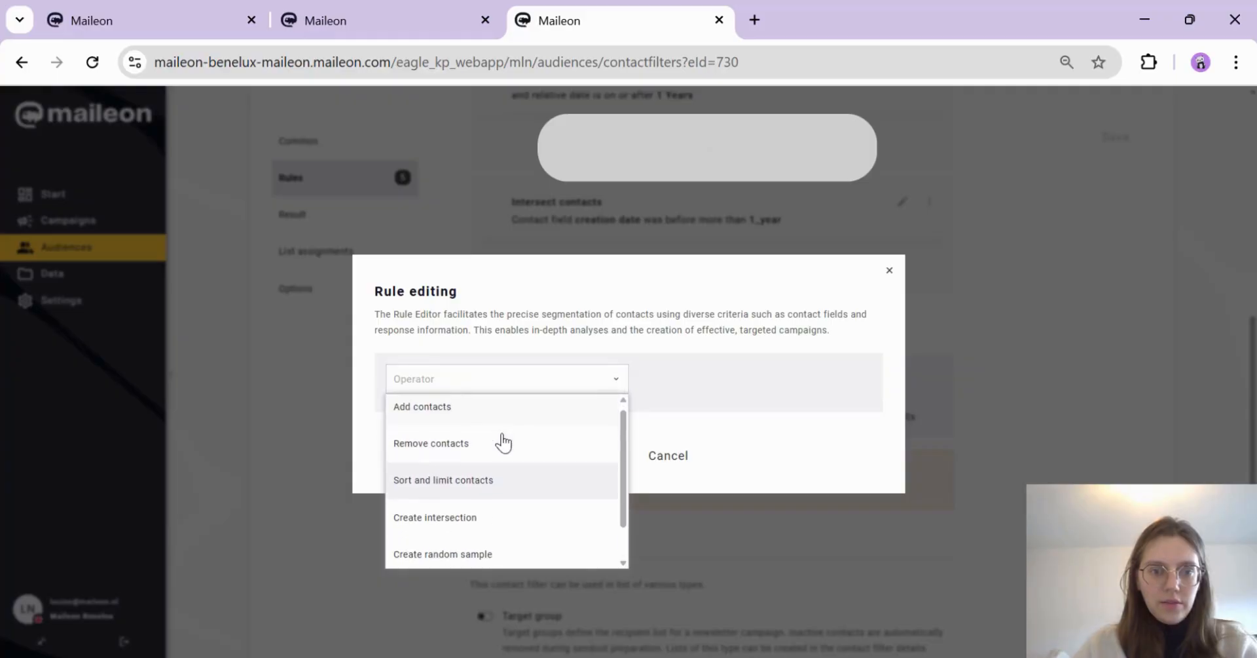
{"action": "left_click", "coordinate": [492, 442]}
{"action": "left_click", "coordinate": [486, 396]}
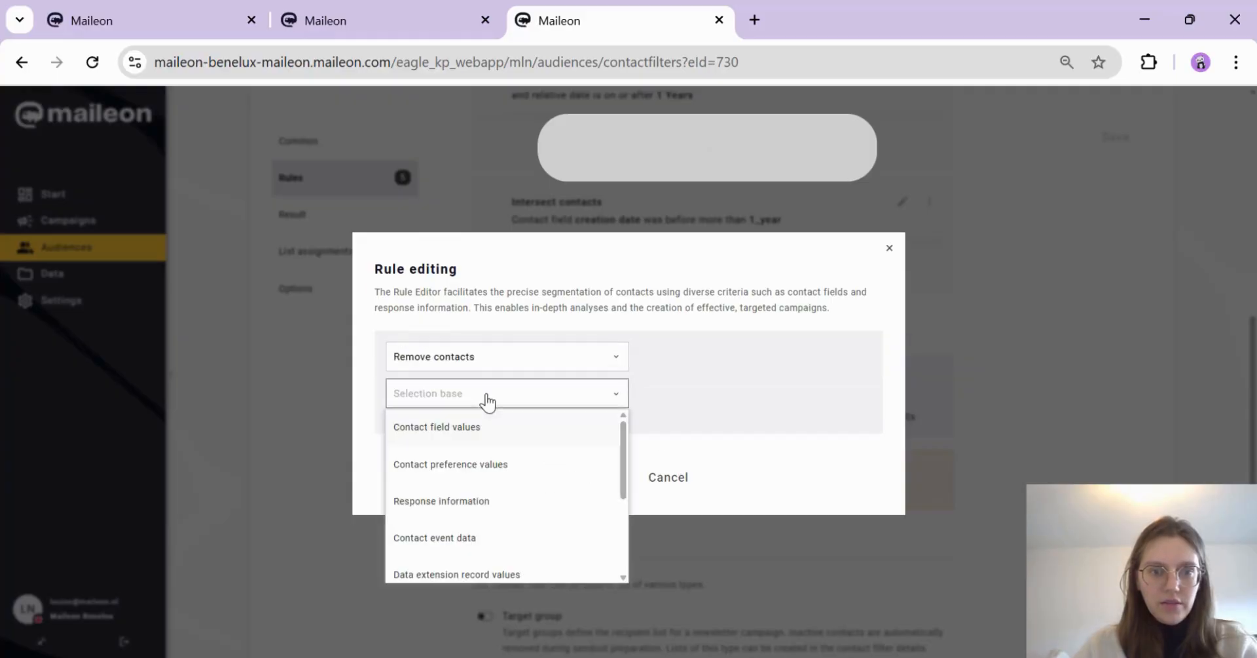
{"action": "left_click", "coordinate": [480, 433]}
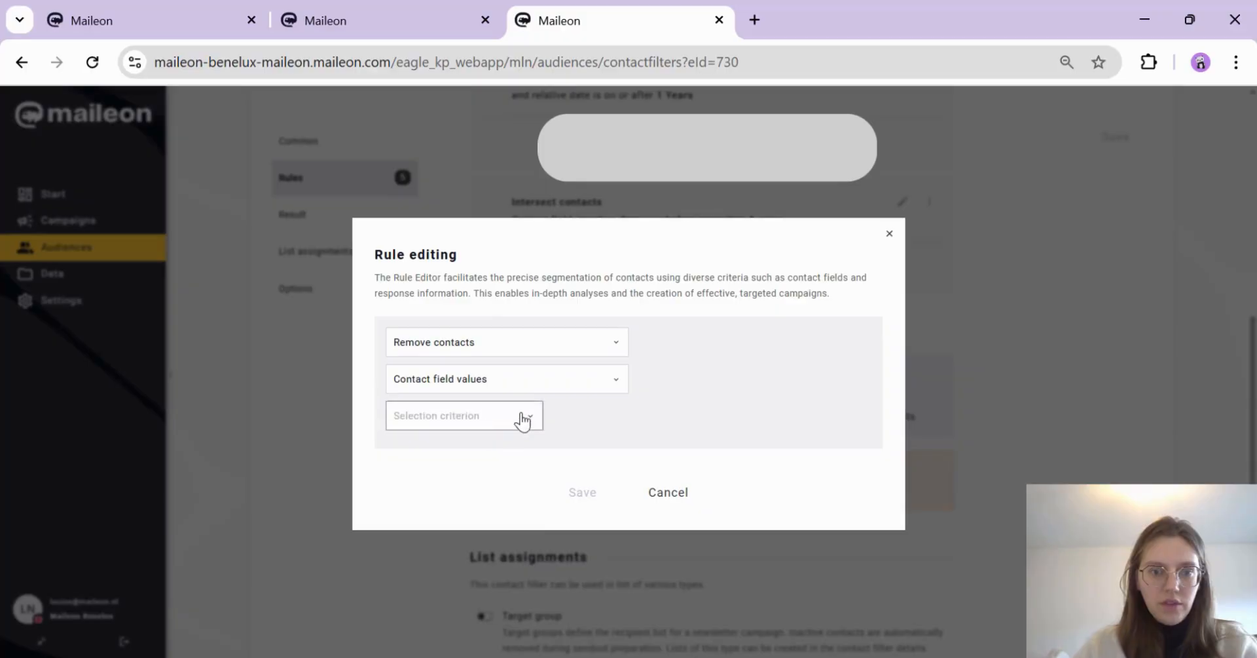
Step: Define the rule's condition as re-engagement check equals True and save the rule
{"action": "left_click", "coordinate": [493, 424]}
{"action": "left_click", "coordinate": [494, 450]}
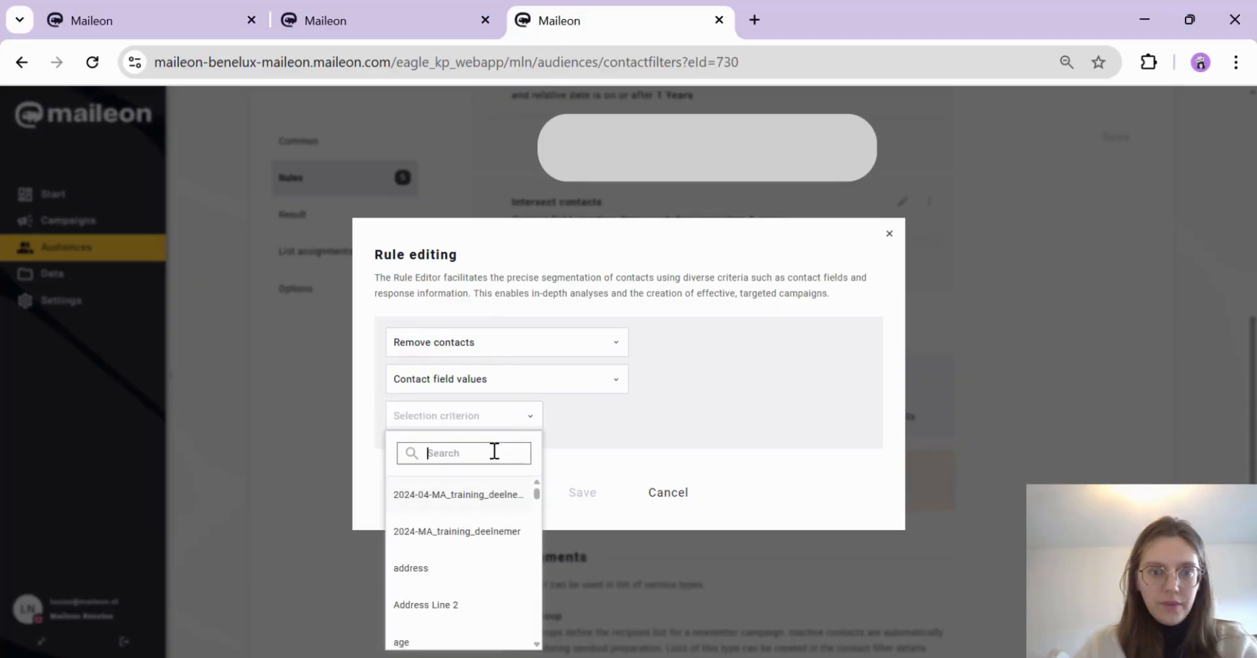
{"action": "type", "text": "re"}
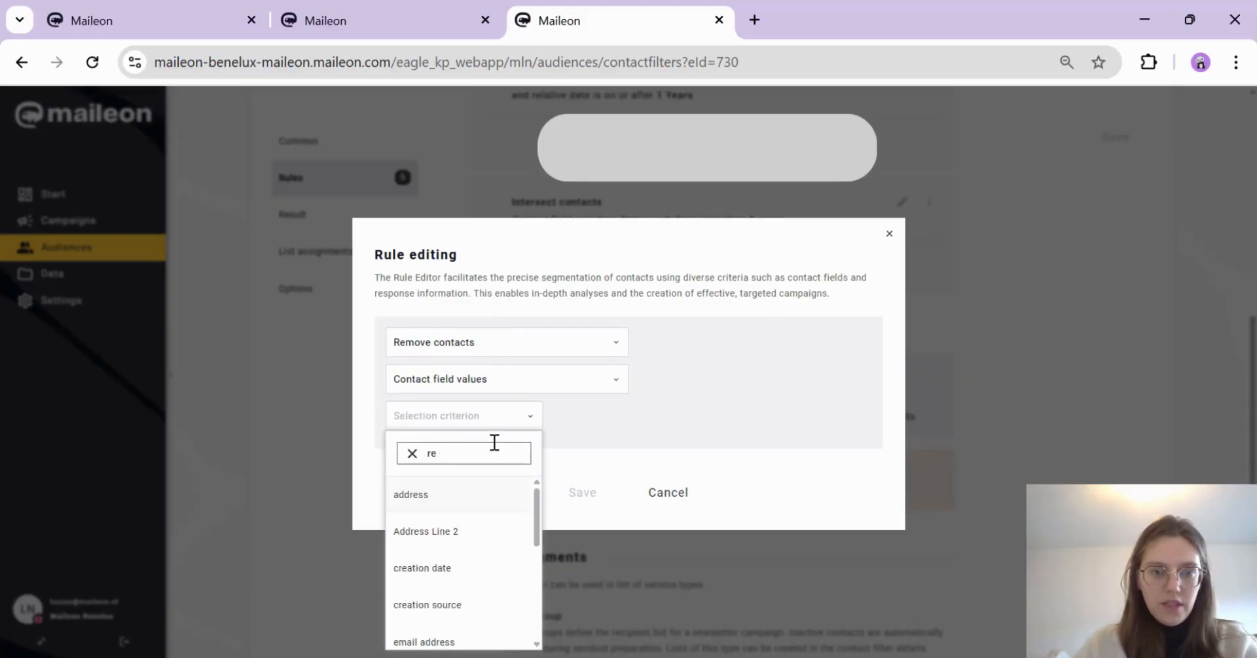
{"action": "type", "text": "-"}
{"action": "left_click", "coordinate": [480, 495]}
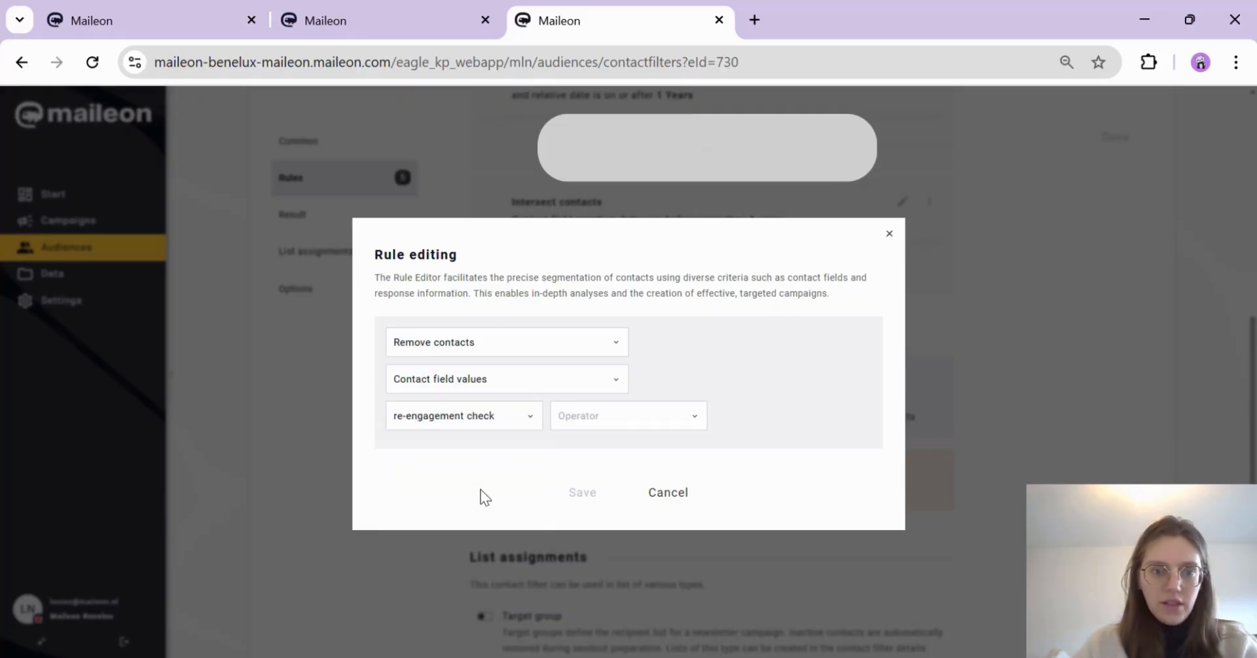
{"action": "left_click", "coordinate": [606, 426]}
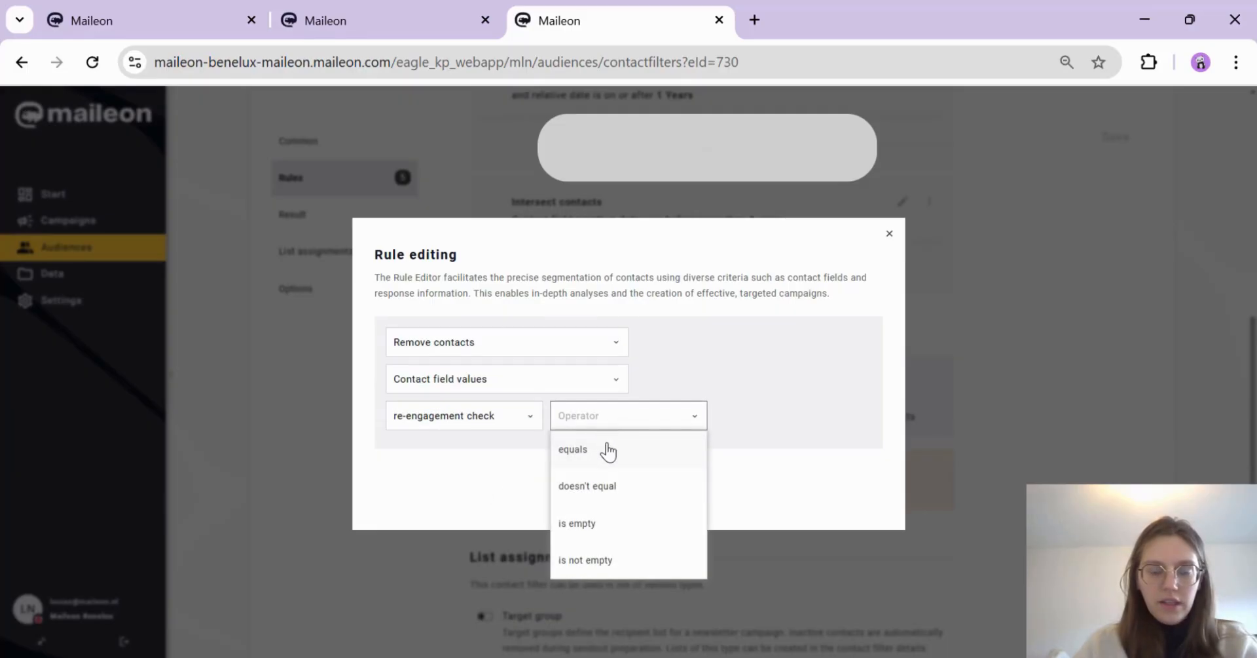
{"action": "left_click", "coordinate": [603, 448]}
{"action": "left_click", "coordinate": [769, 427]}
{"action": "left_click", "coordinate": [757, 452]}
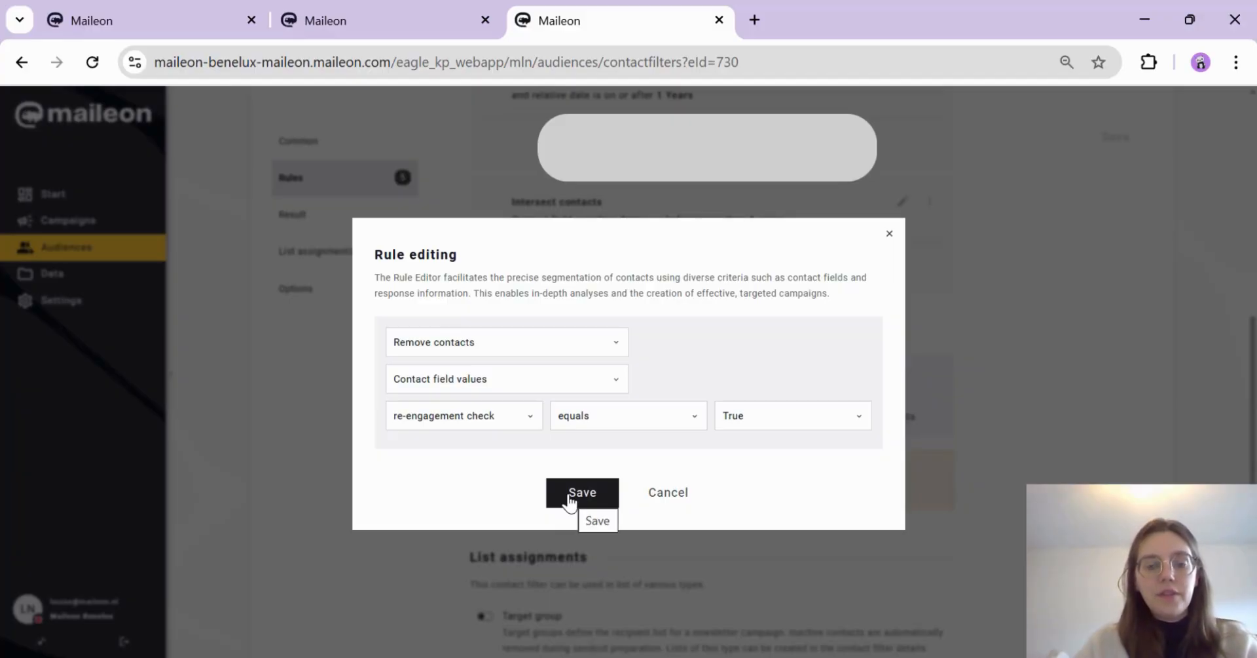
{"action": "left_click", "coordinate": [567, 496]}
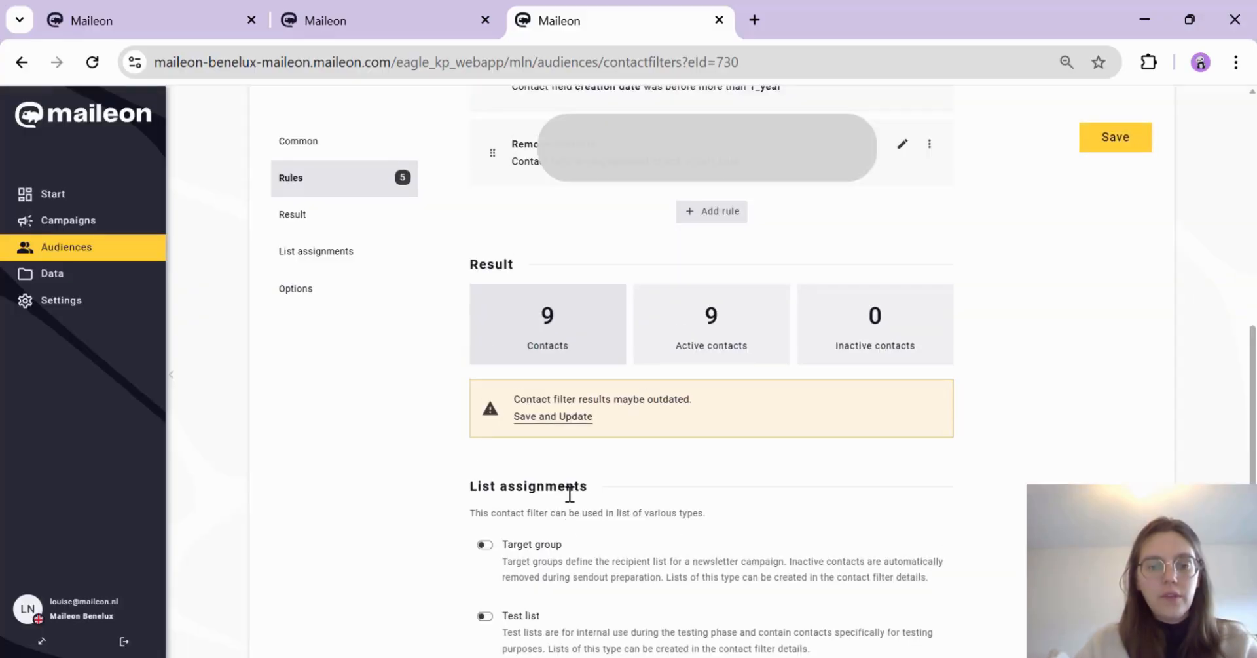
Step: Save the contact filter with its new rule and look over the updated rules and results
{"action": "left_click", "coordinate": [1120, 135]}
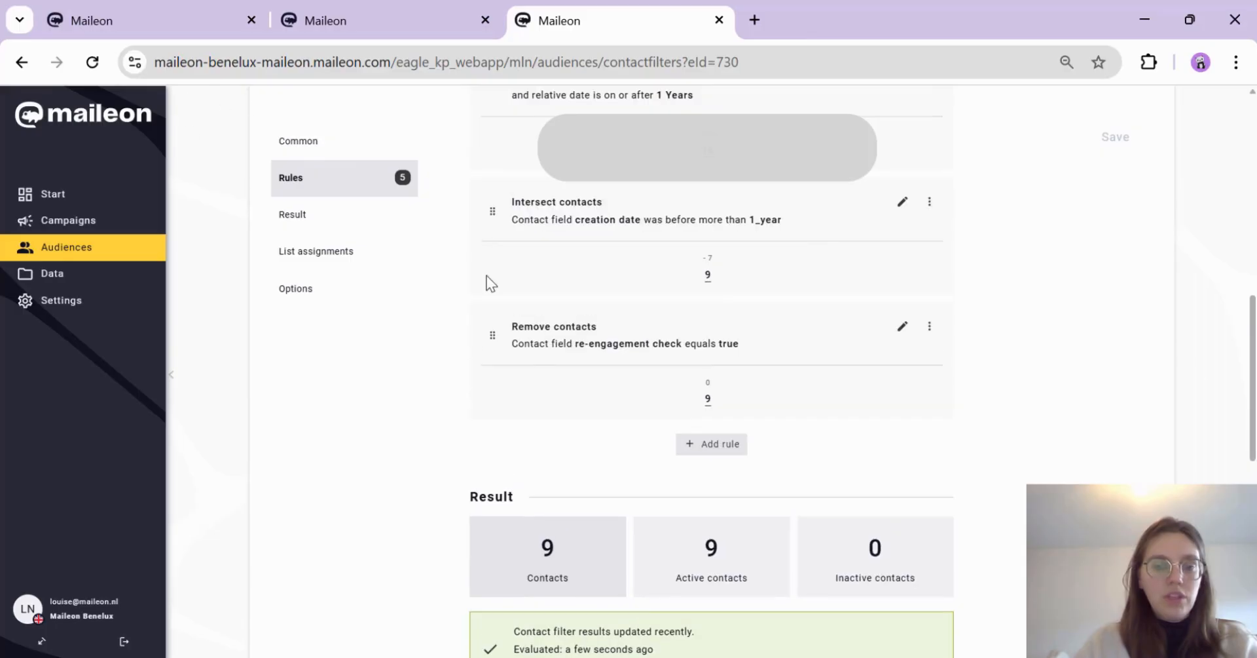
{"action": "scroll", "coordinate": [487, 278], "scroll_direction": "up", "scroll_amount": 2}
{"action": "scroll", "coordinate": [483, 275], "scroll_direction": "down", "scroll_amount": 3}
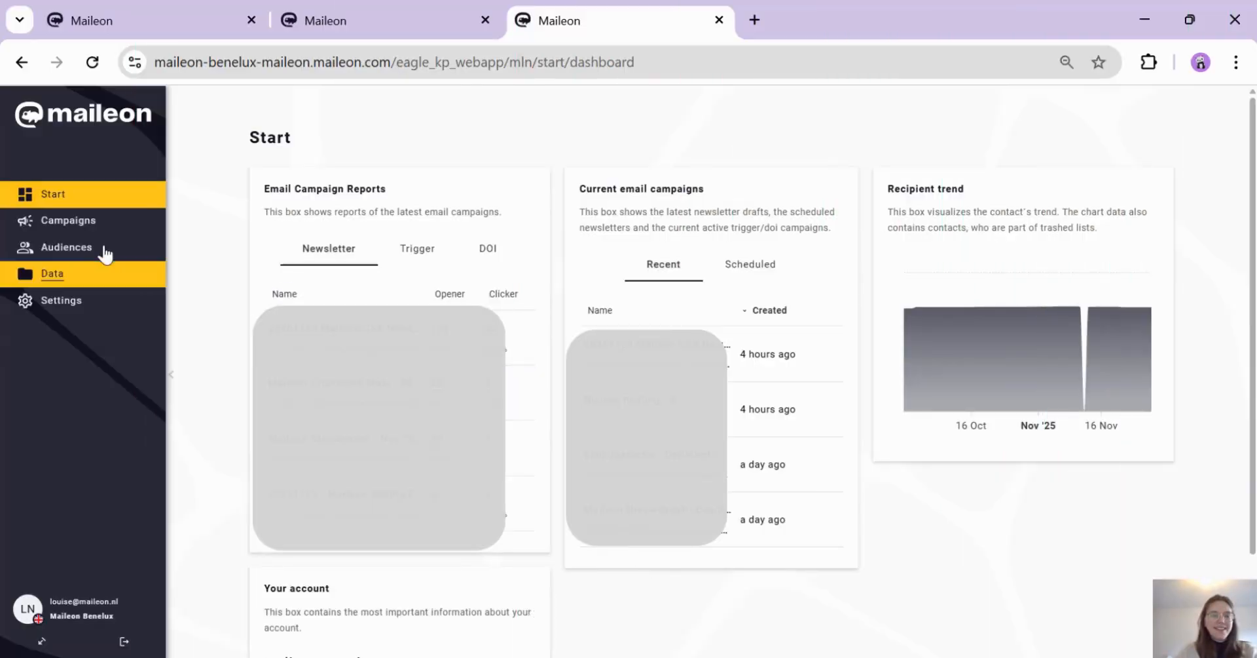
Step: Create a new automation named "Re-engagement flow 2025" and continue to the template choice
{"action": "left_click", "coordinate": [58, 224]}
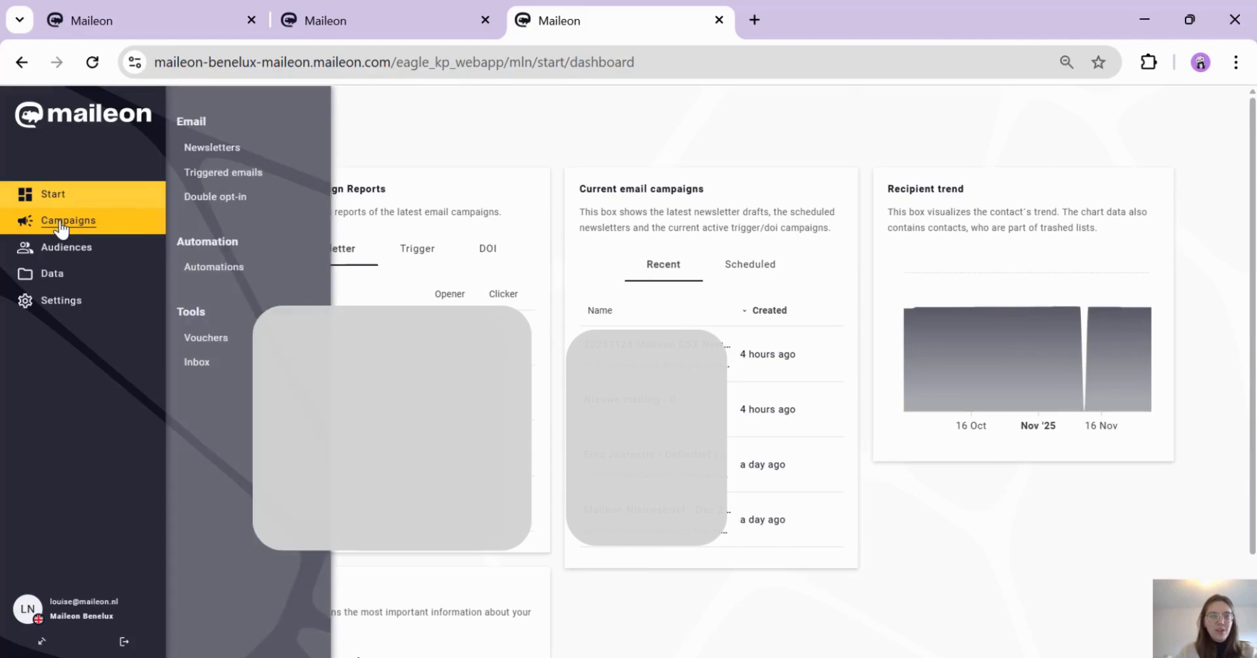
{"action": "left_click", "coordinate": [205, 266]}
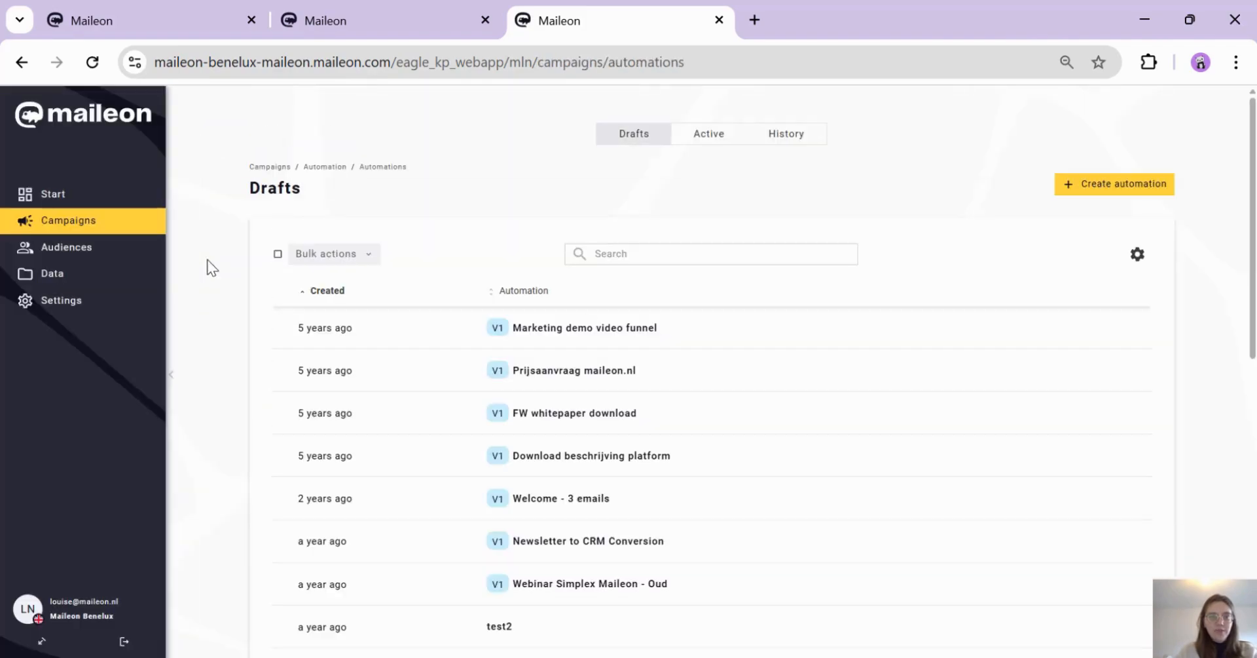
{"action": "left_click", "coordinate": [1125, 185]}
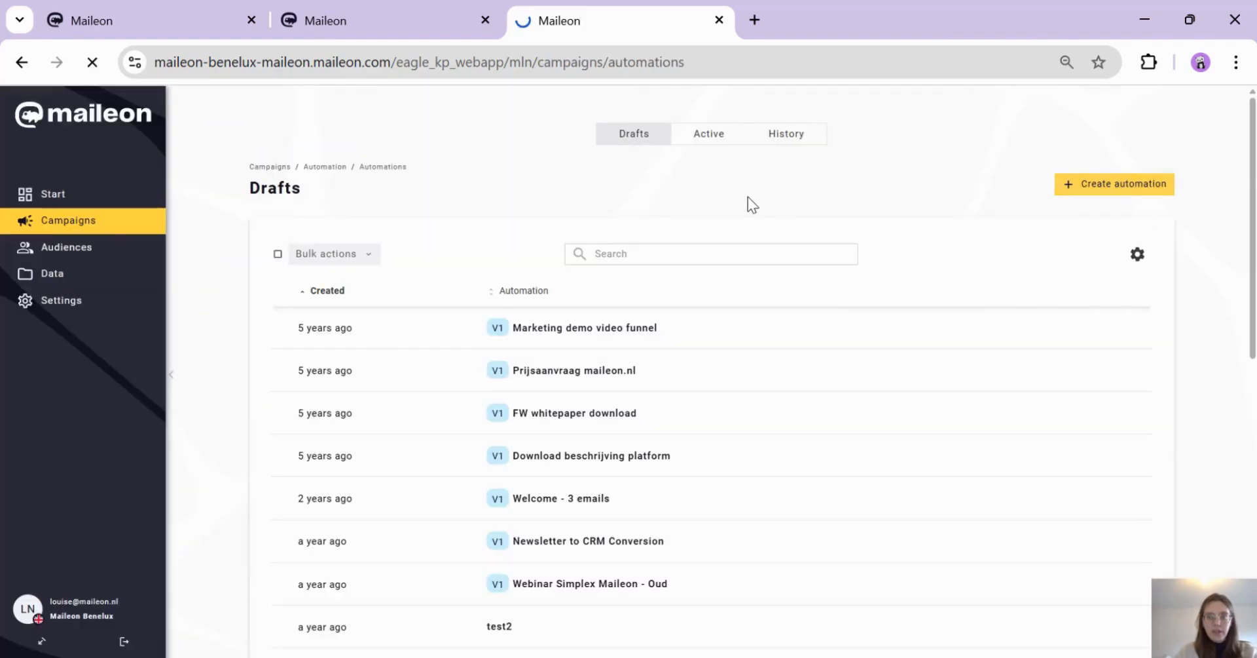
{"action": "left_click", "coordinate": [488, 378]}
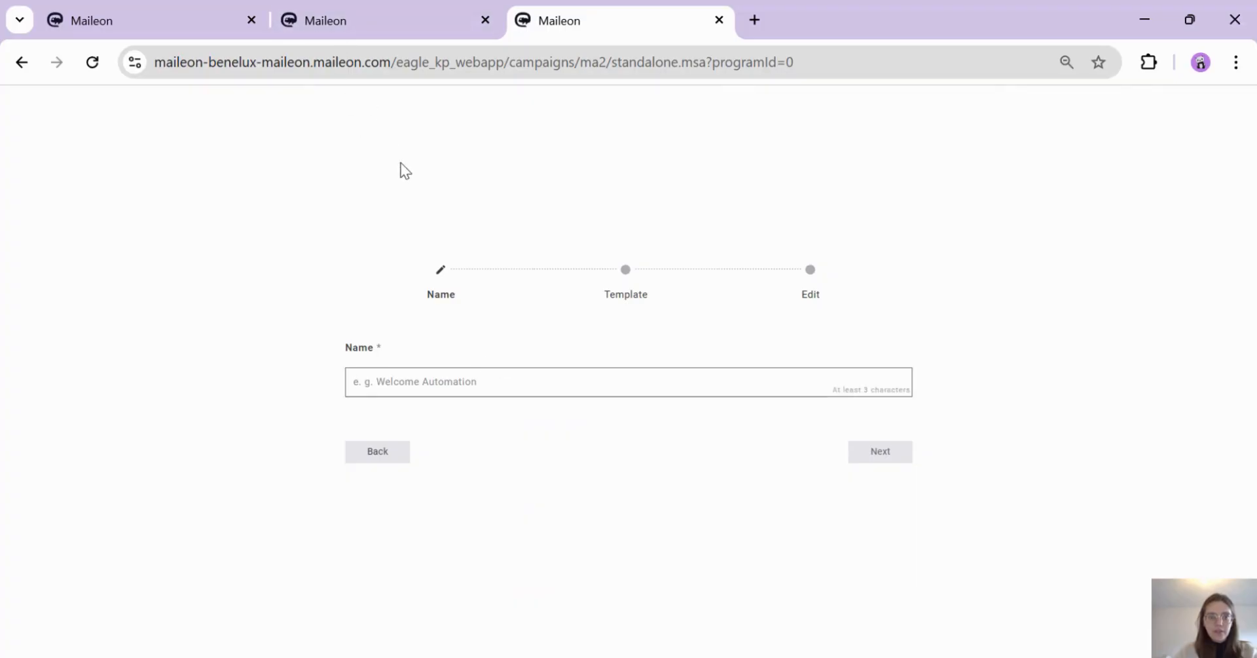
{"action": "type", "text": "Re-engagement flow 2025"}
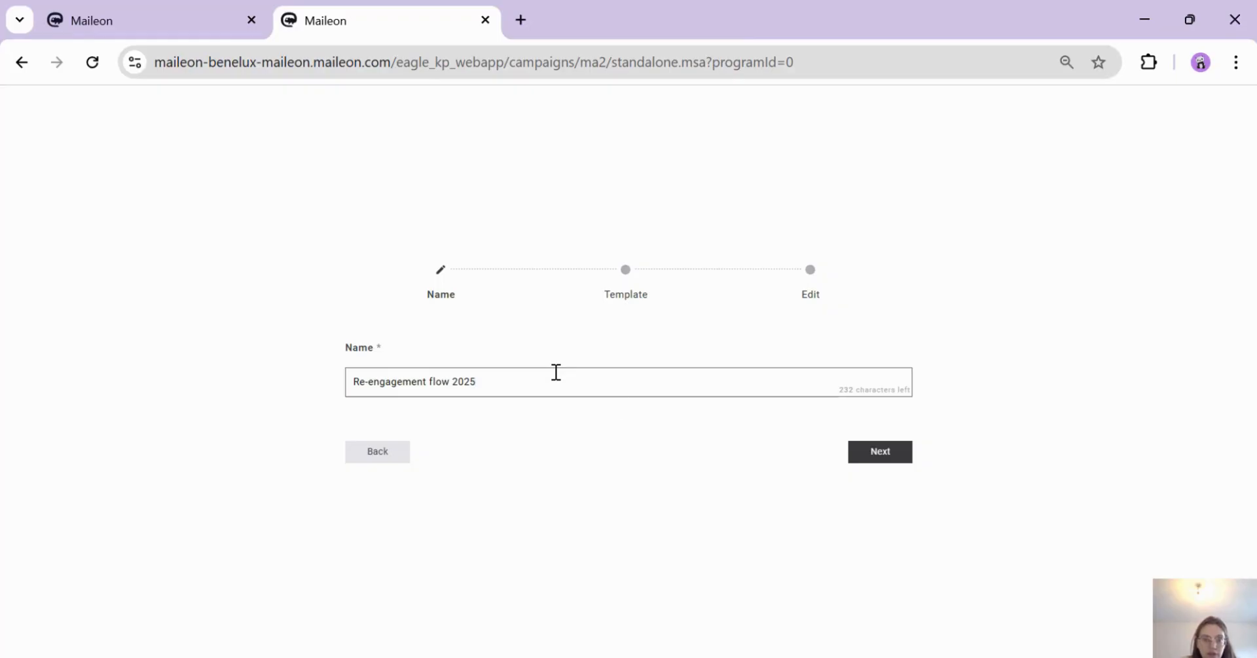
{"action": "left_click", "coordinate": [850, 450]}
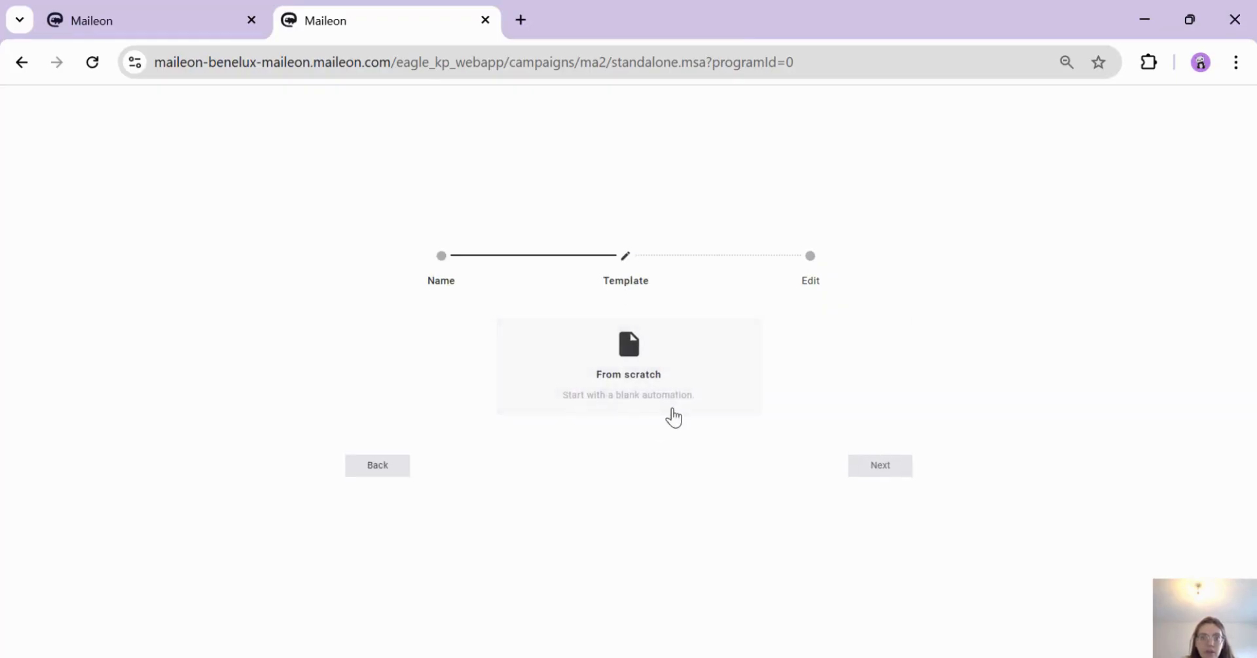
Step: Build the automation from scratch with Contact filter assignment as its starting trigger and create it
{"action": "left_click", "coordinate": [634, 368]}
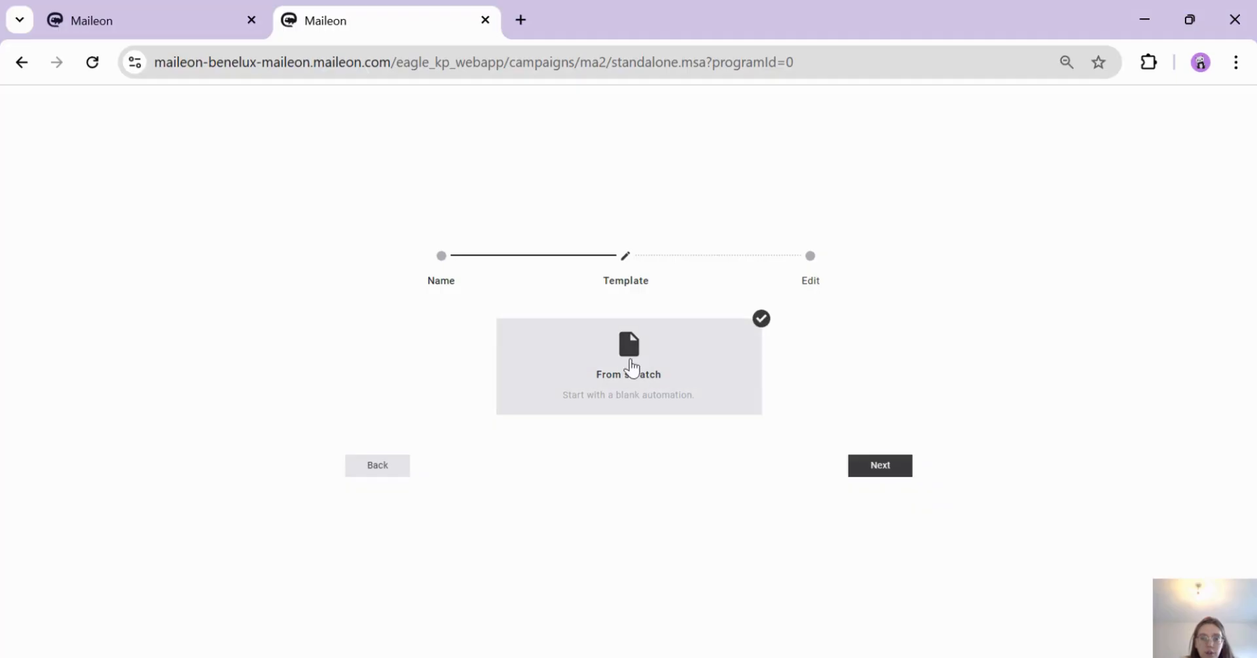
{"action": "left_click", "coordinate": [891, 469]}
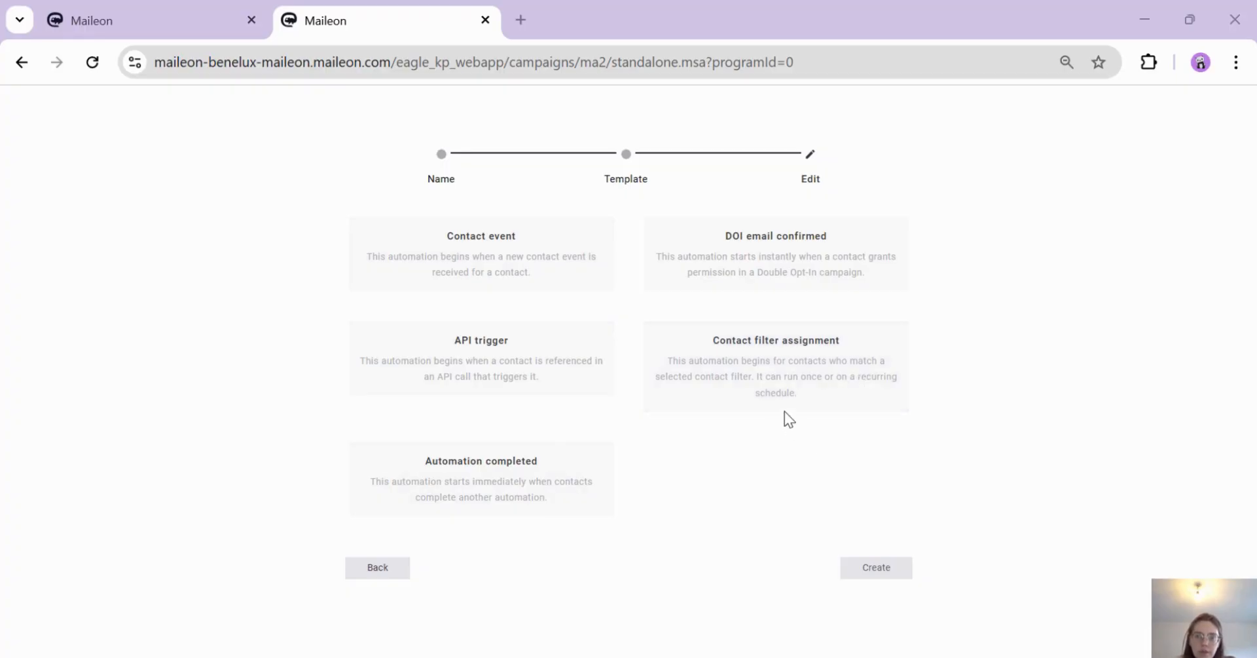
{"action": "left_click", "coordinate": [764, 385]}
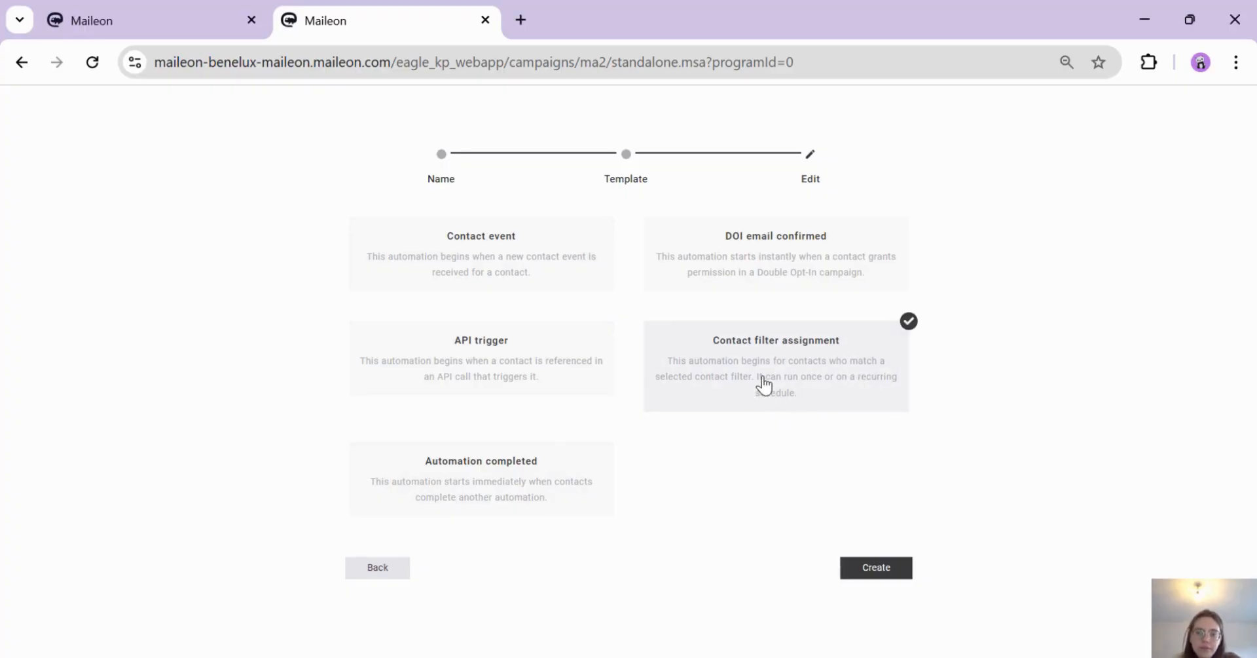
{"action": "left_click", "coordinate": [874, 567]}
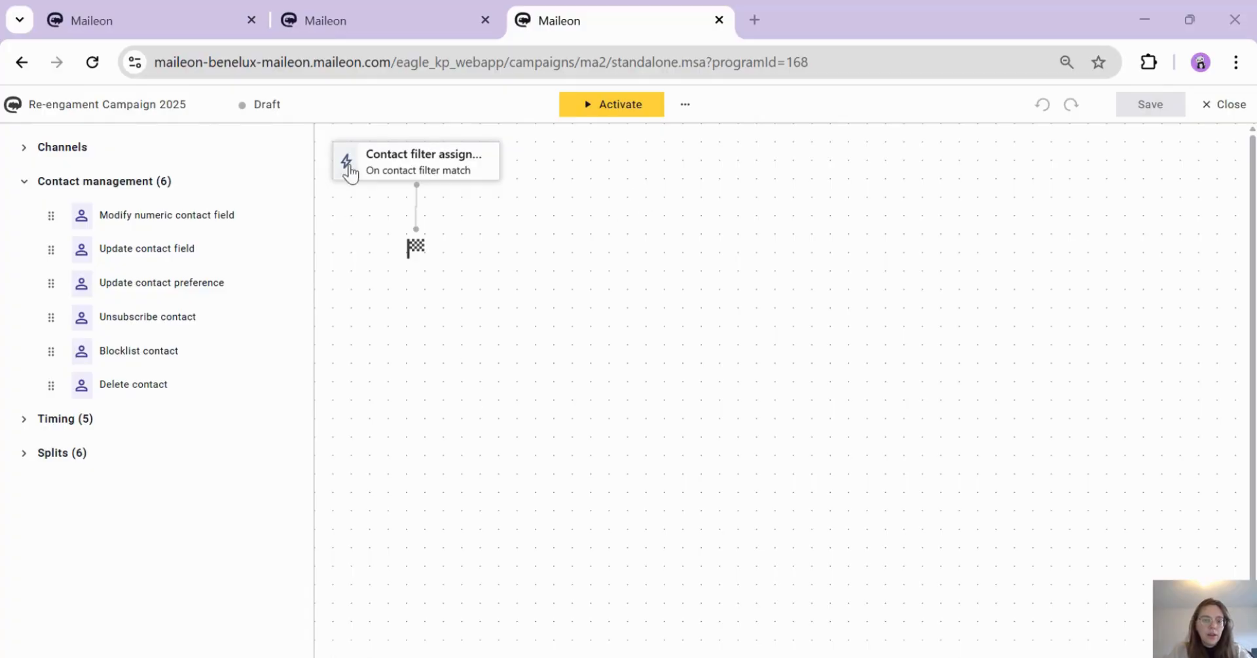
Step: Set the starting trigger's contact filter to "User's who haven't opened in the last year"
{"action": "left_click", "coordinate": [388, 167]}
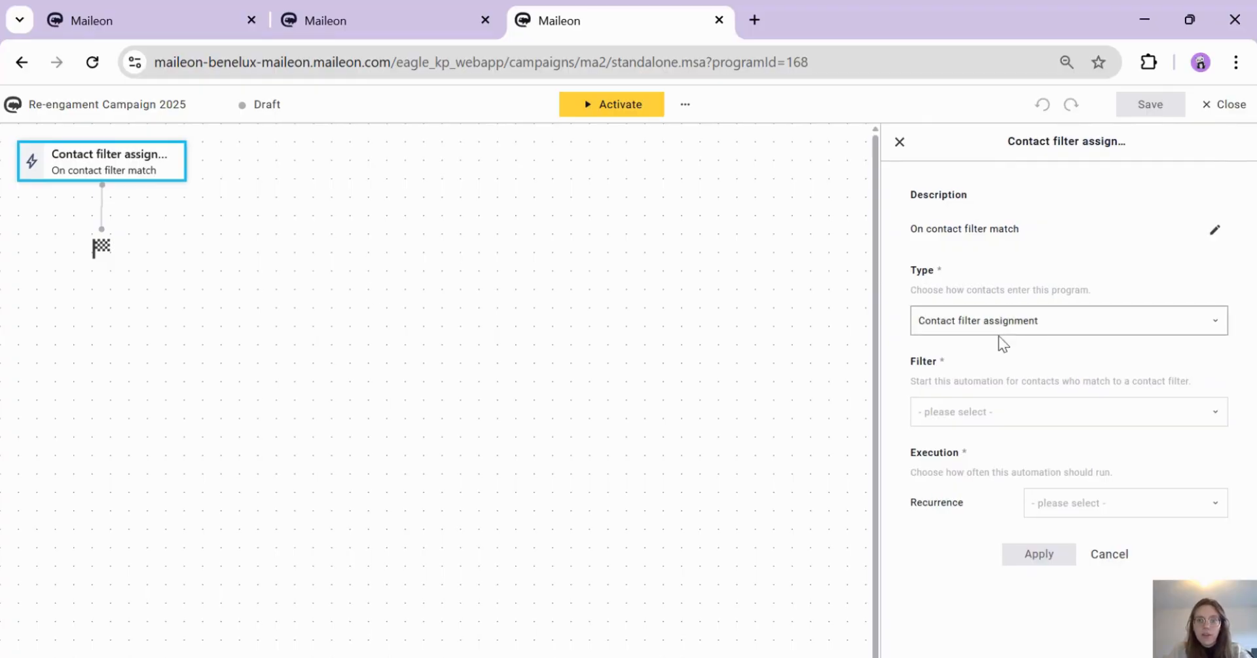
{"action": "left_click", "coordinate": [958, 413]}
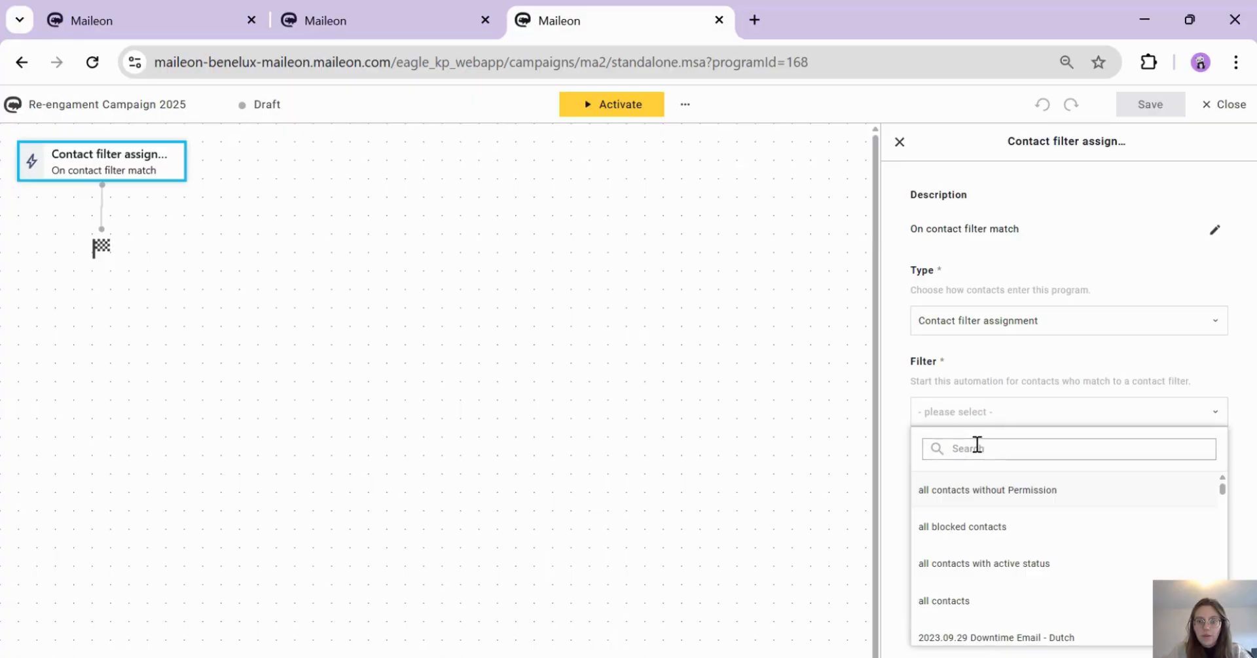
{"action": "left_click", "coordinate": [977, 445]}
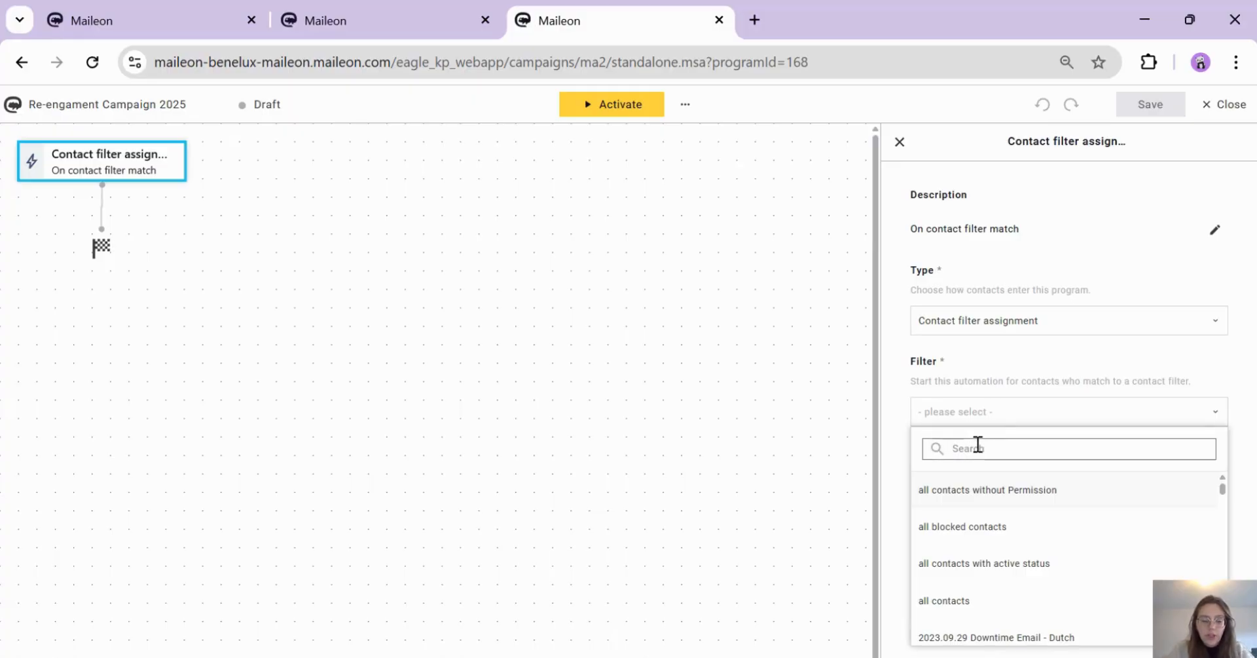
{"action": "type", "text": "user"}
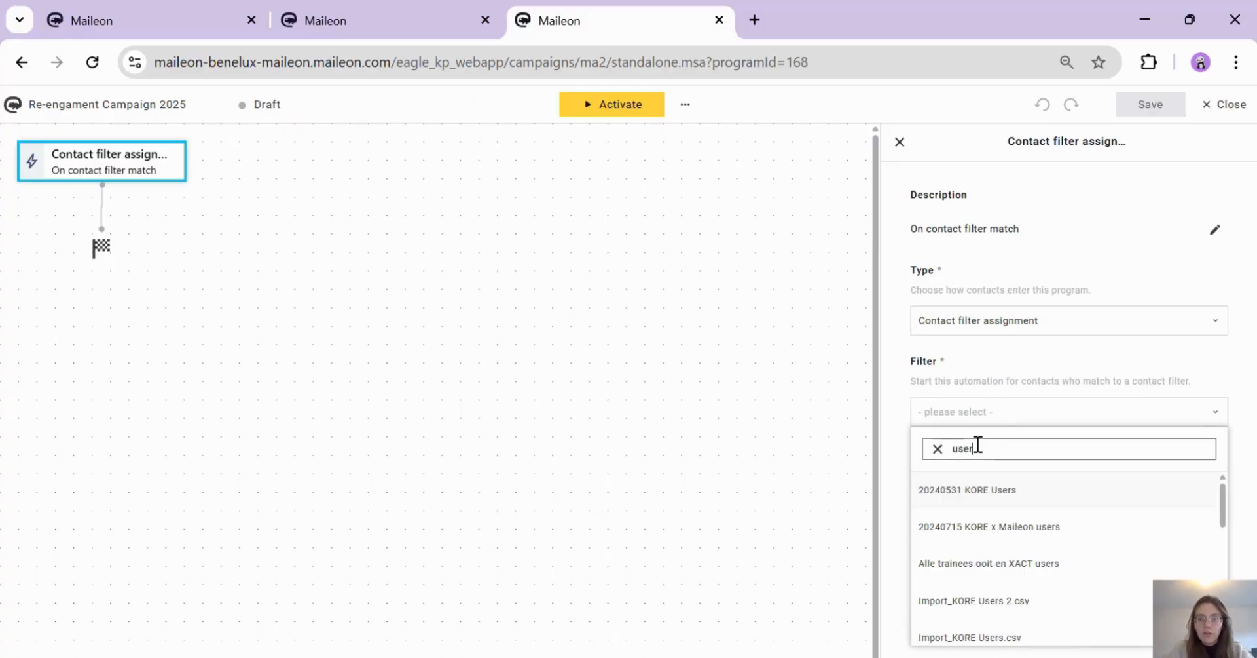
{"action": "scroll", "coordinate": [1040, 546], "scroll_direction": "down", "scroll_amount": 6}
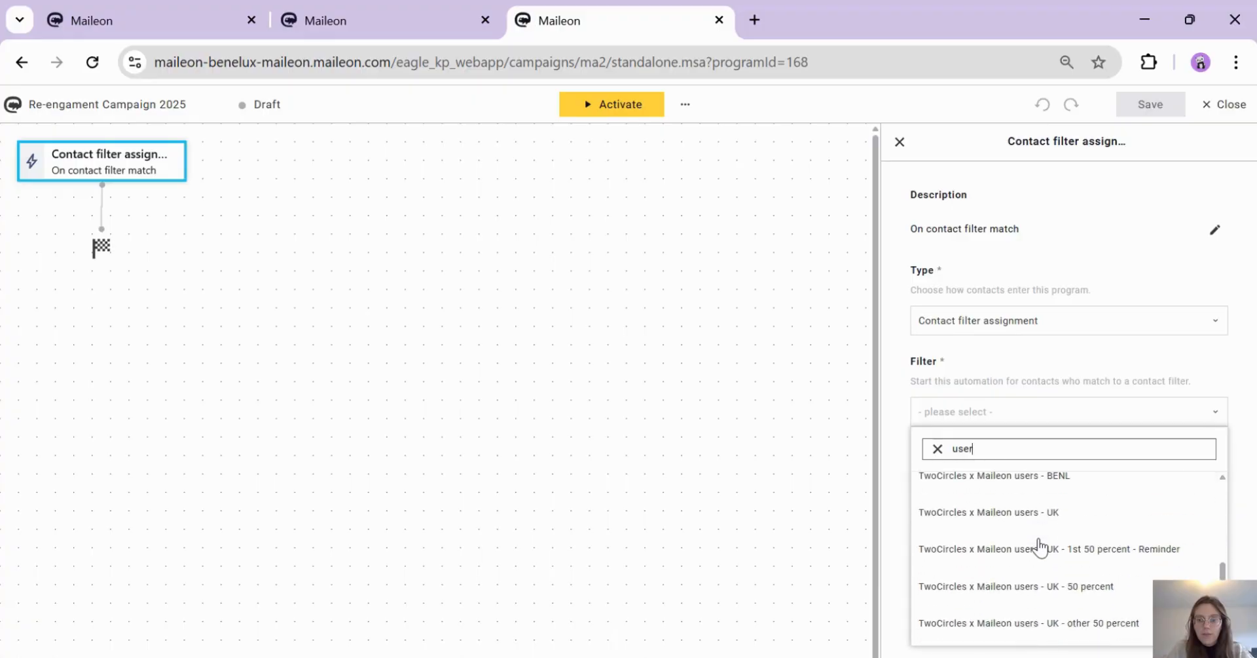
{"action": "left_click", "coordinate": [1033, 624]}
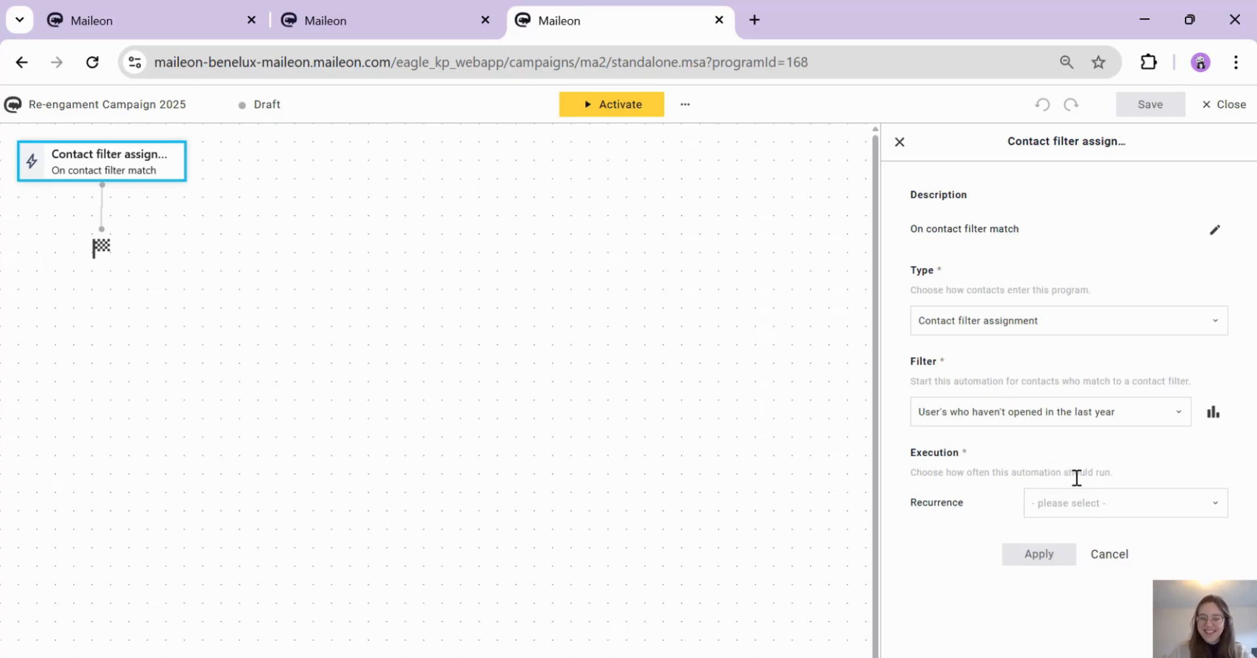
Step: Set the trigger's execution to recur every month on day 5
{"action": "left_click", "coordinate": [1091, 504]}
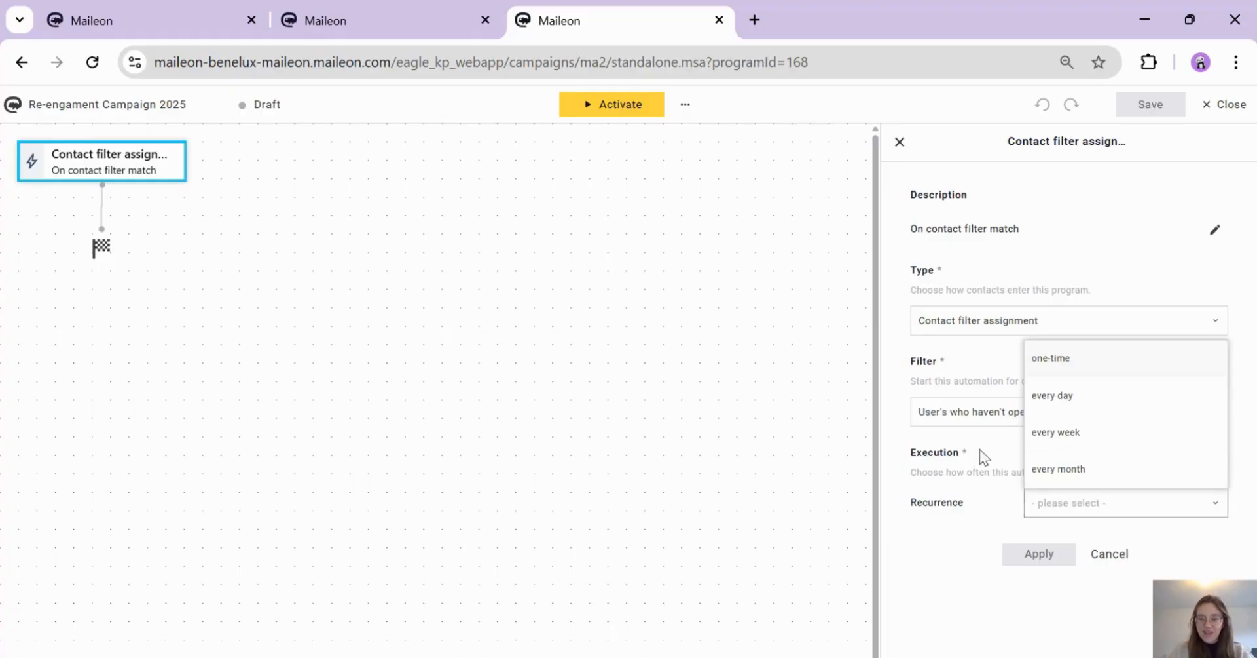
{"action": "left_click", "coordinate": [1059, 469]}
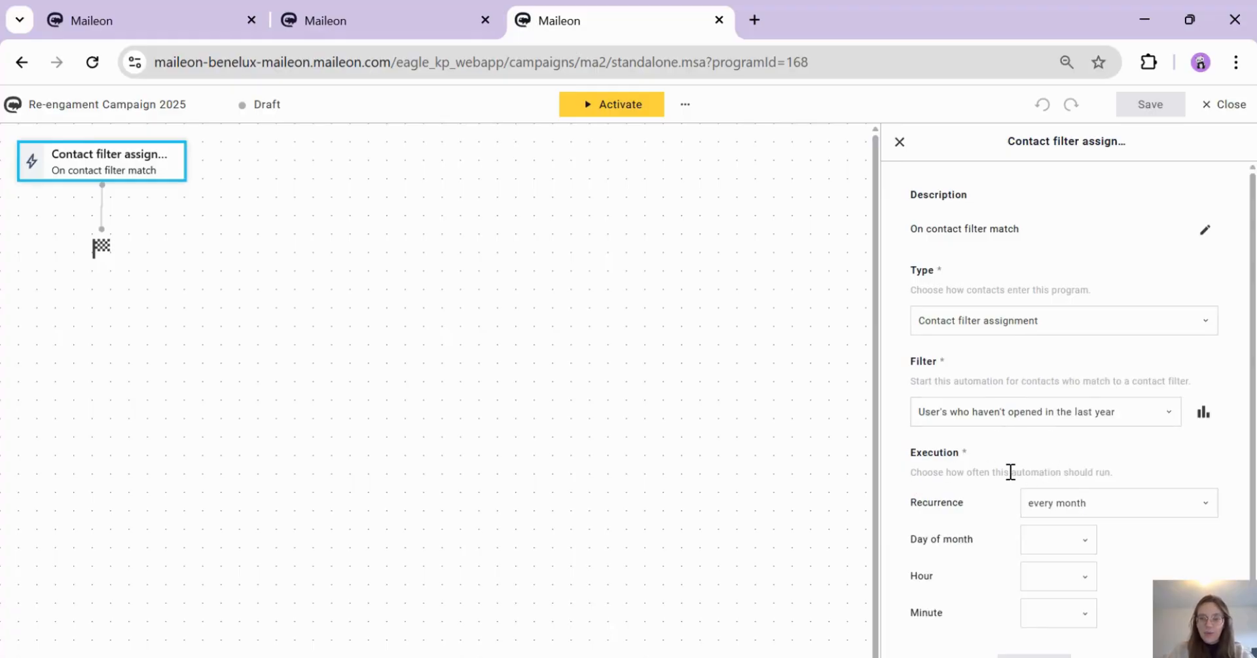
{"action": "scroll", "coordinate": [1012, 475], "scroll_direction": "down", "scroll_amount": 1}
{"action": "left_click", "coordinate": [1074, 507]}
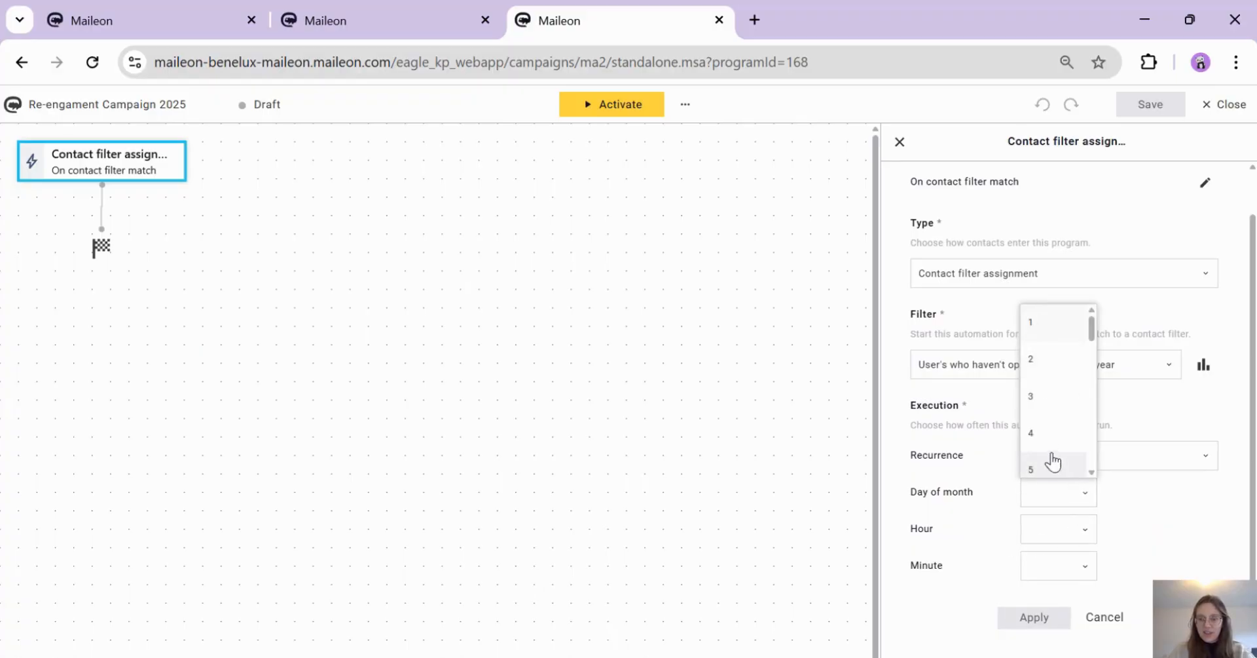
{"action": "left_click", "coordinate": [960, 466]}
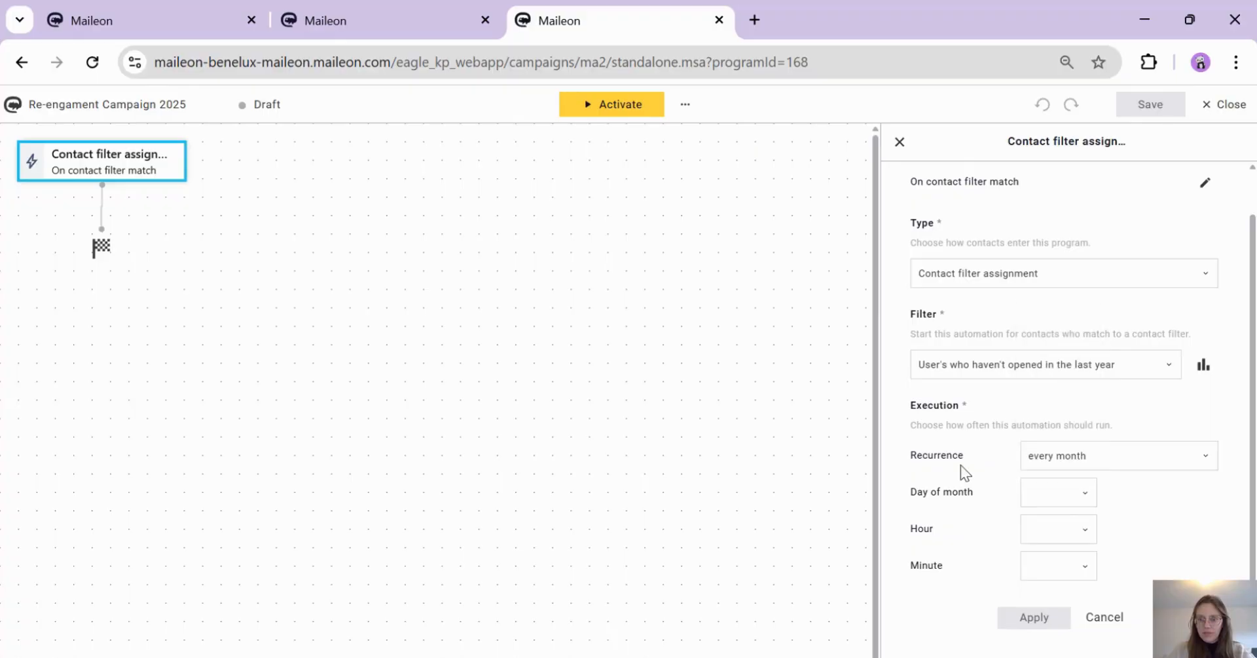
{"action": "left_click", "coordinate": [1037, 497]}
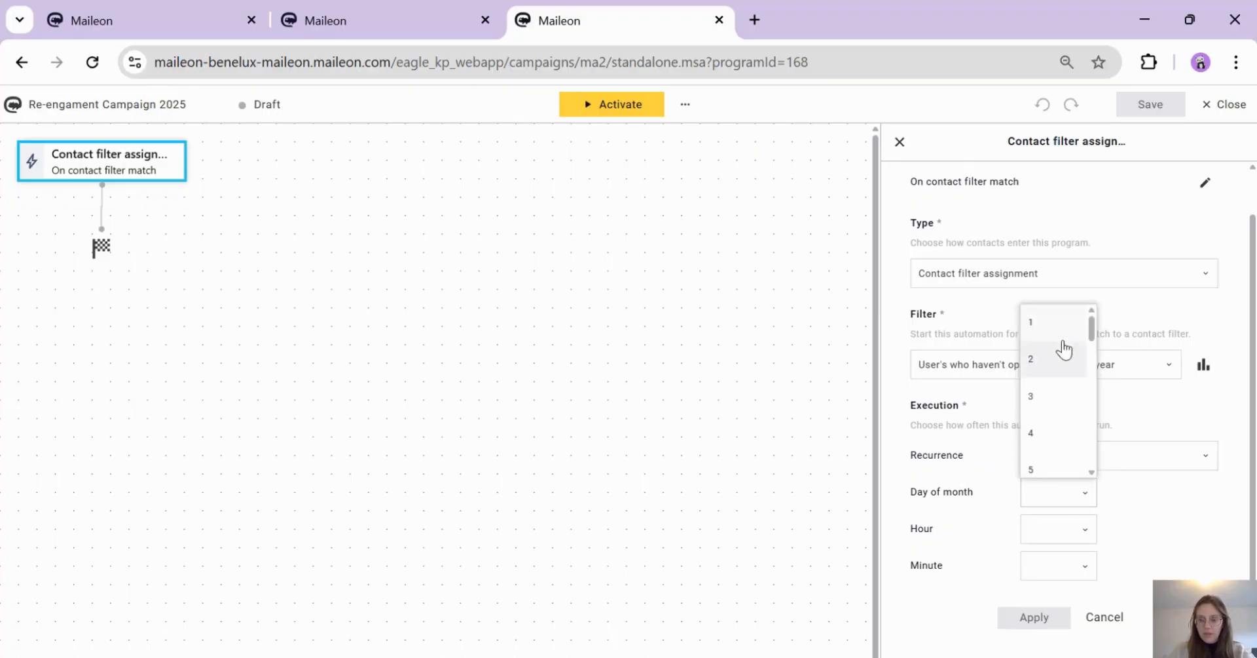
{"action": "scroll", "coordinate": [1053, 452], "scroll_direction": "down", "scroll_amount": 3}
{"action": "scroll", "coordinate": [1054, 452], "scroll_direction": "up", "scroll_amount": 2}
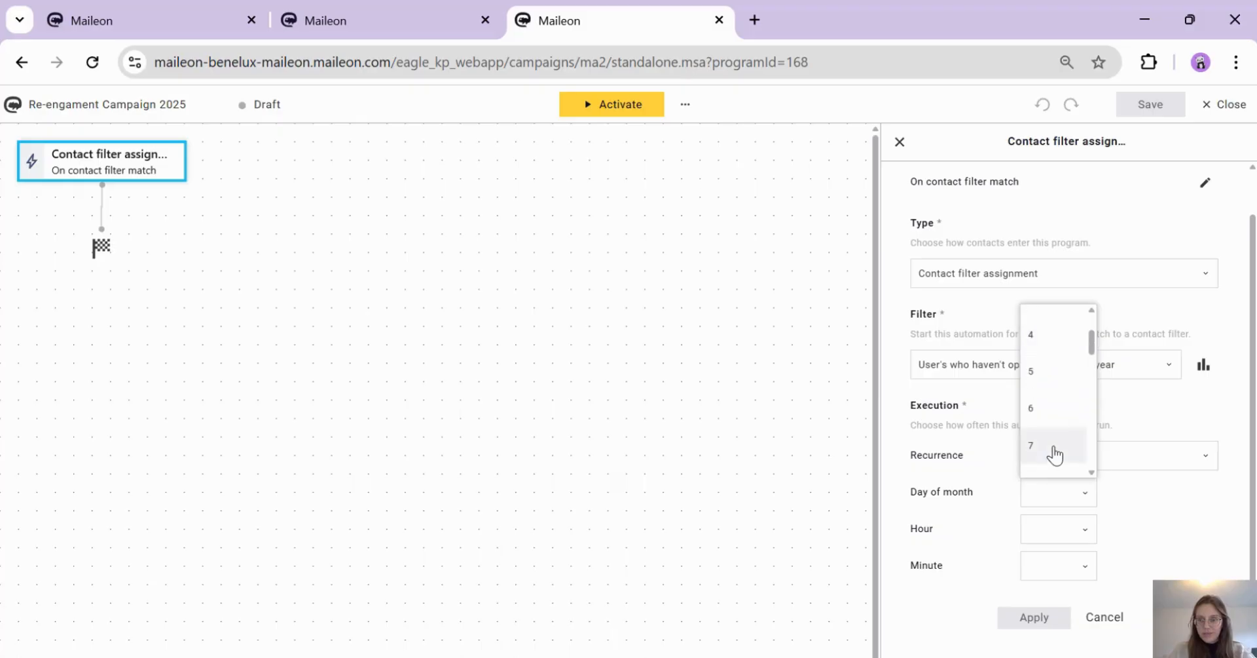
{"action": "left_click", "coordinate": [1040, 383]}
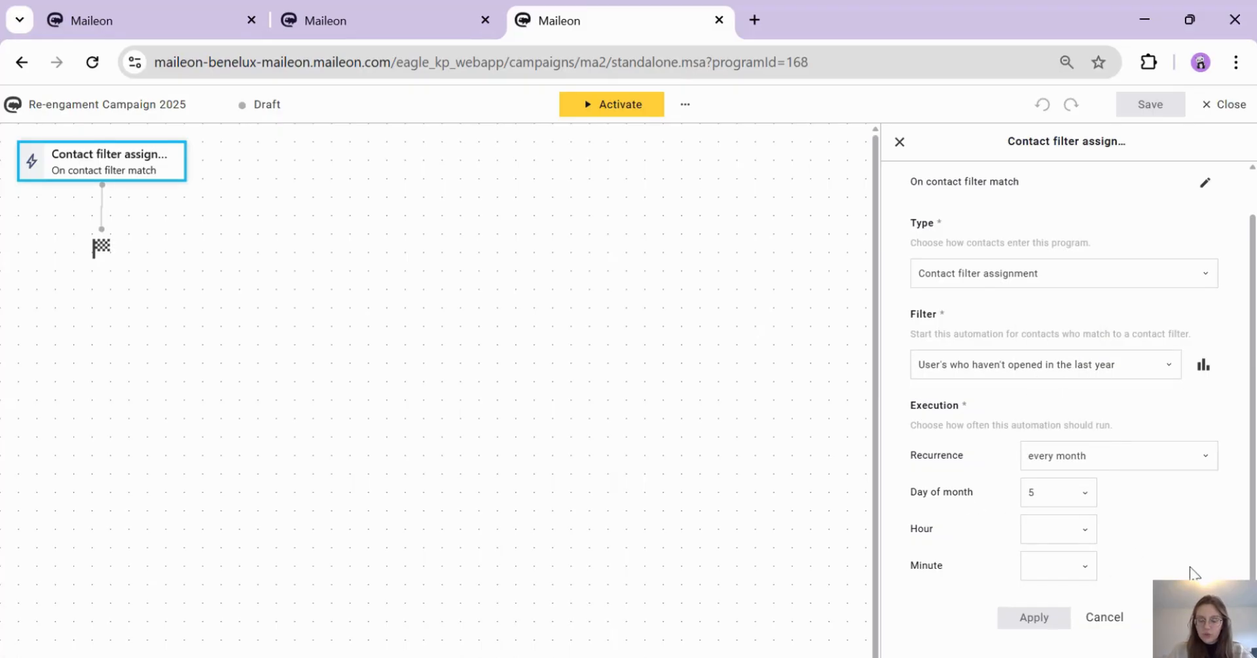
Step: Set the monthly execution time to hour 09 and minute 30 and apply the trigger settings
{"action": "left_click", "coordinate": [1066, 532]}
{"action": "scroll", "coordinate": [1080, 482], "scroll_direction": "down", "scroll_amount": 3}
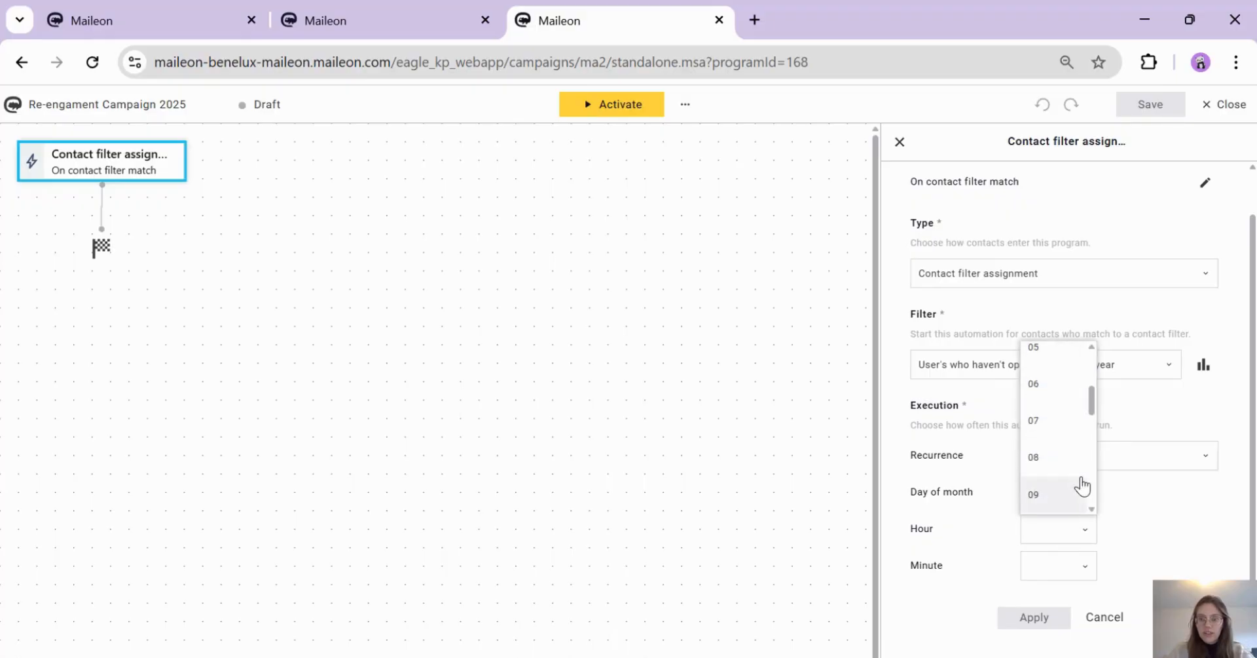
{"action": "left_click", "coordinate": [1055, 401]}
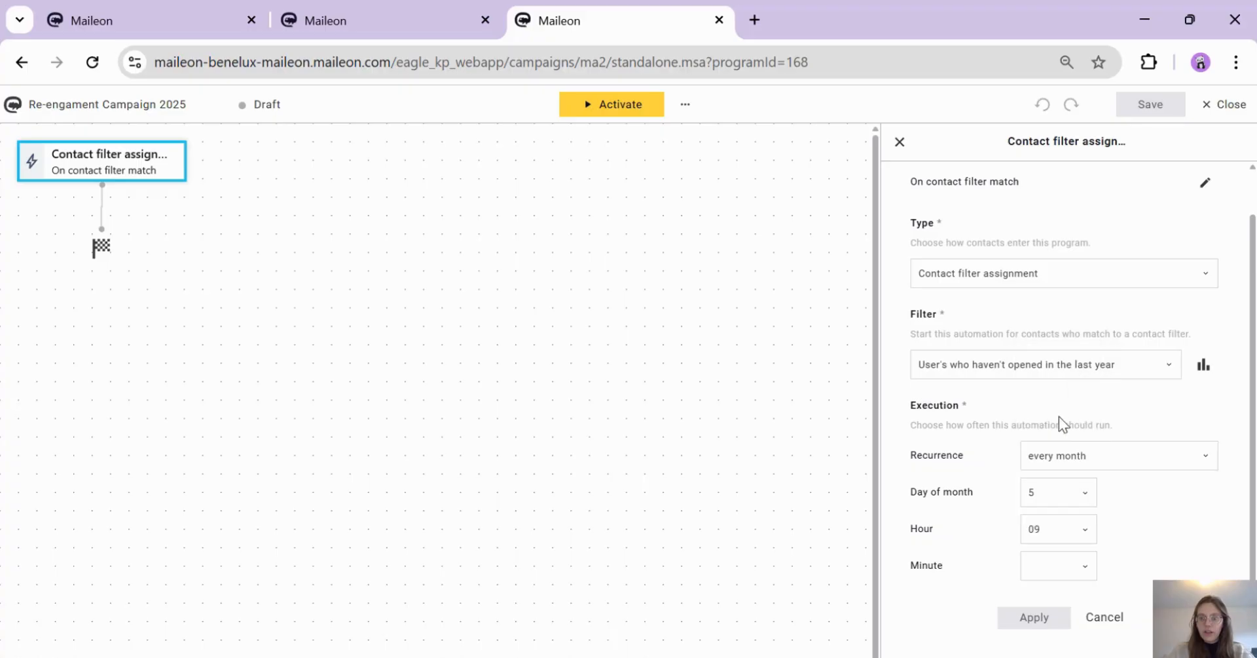
{"action": "left_click", "coordinate": [1078, 567]}
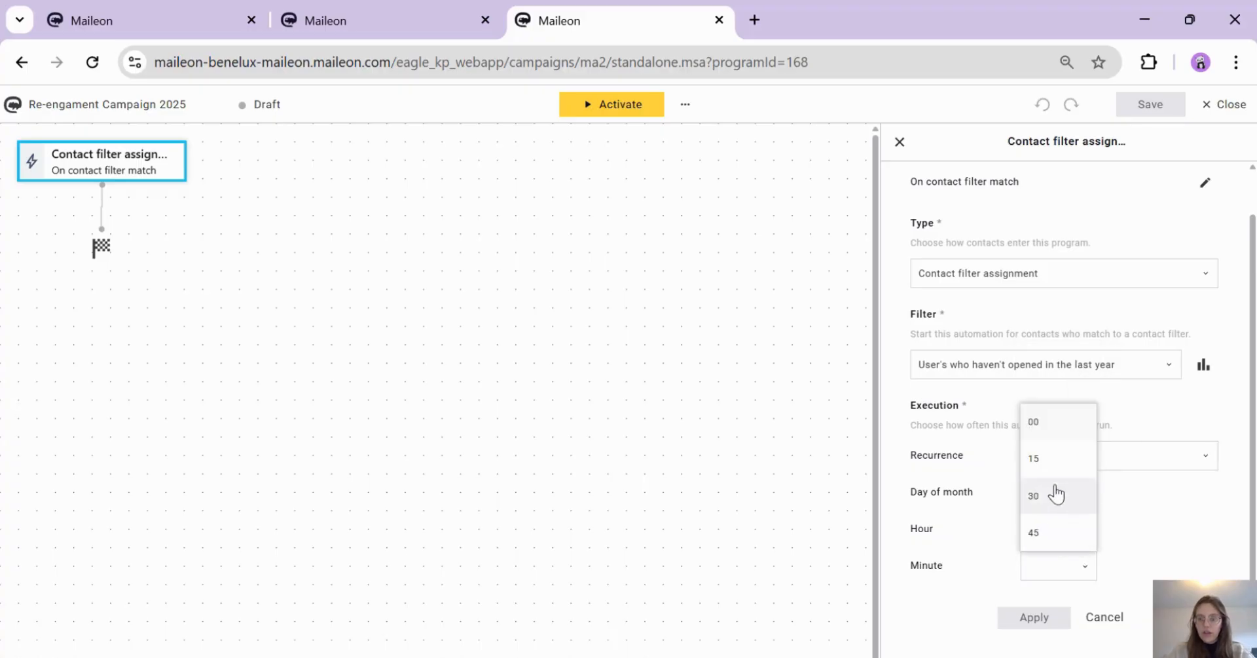
{"action": "left_click", "coordinate": [1041, 495]}
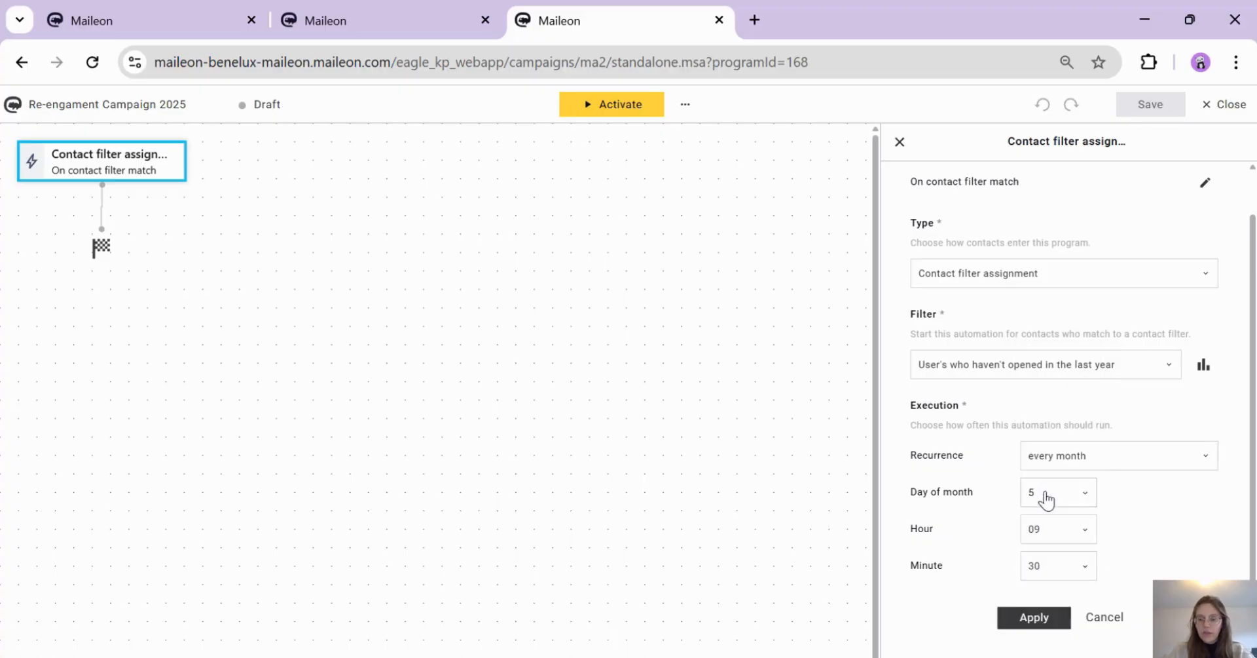
{"action": "left_click", "coordinate": [1026, 619]}
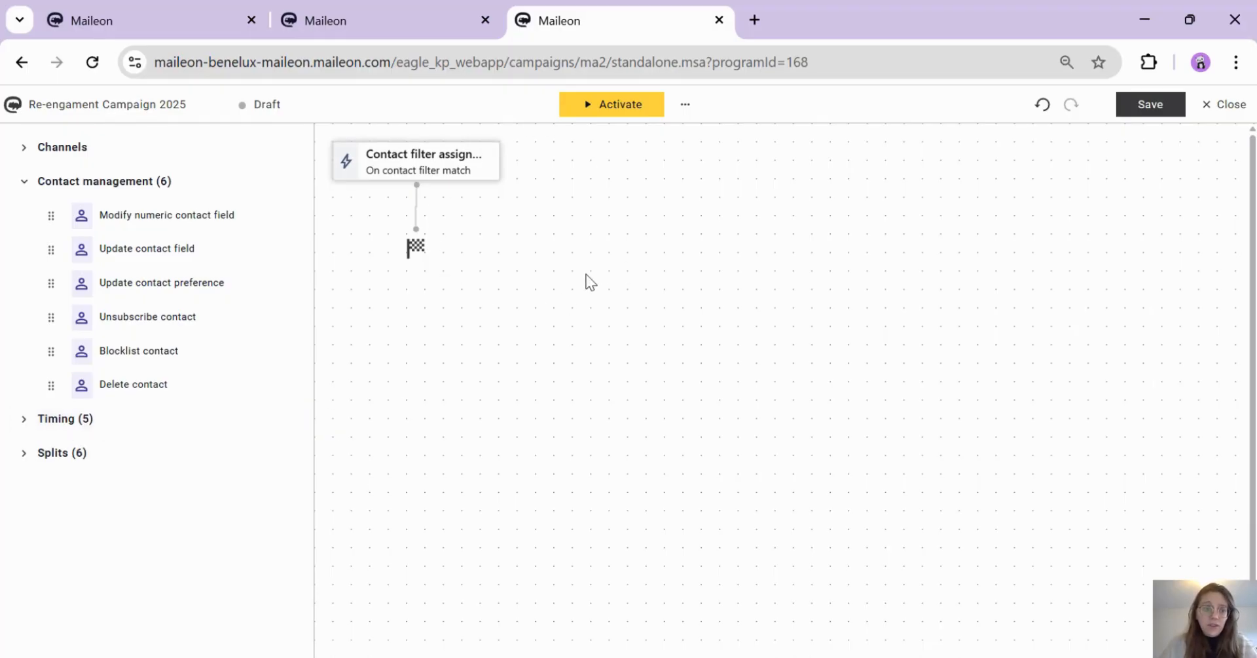
Step: Add an Update contact field element between the filter trigger and the end of the flow, and open its settings
{"action": "left_click", "coordinate": [65, 423]}
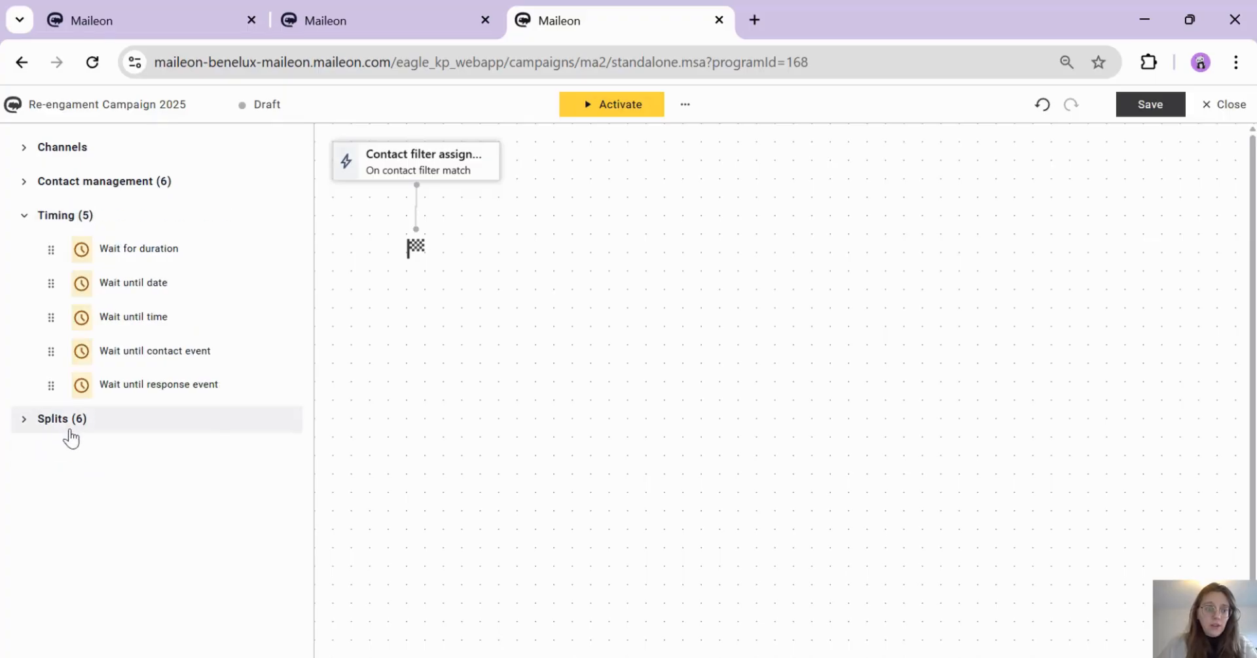
{"action": "left_click", "coordinate": [68, 423]}
{"action": "left_click", "coordinate": [78, 180]}
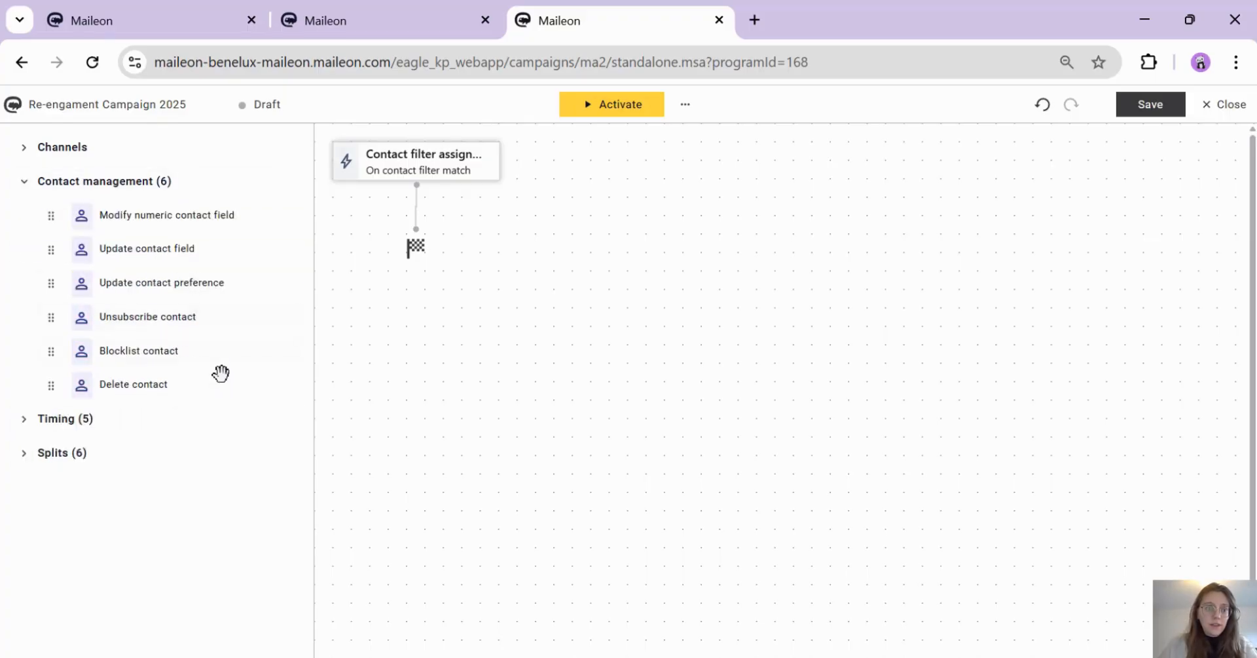
{"action": "left_click", "coordinate": [76, 155]}
{"action": "left_click", "coordinate": [99, 316]}
{"action": "left_click_drag", "start_coordinate": [177, 249], "coordinate": [415, 210]}
{"action": "left_click", "coordinate": [418, 262]}
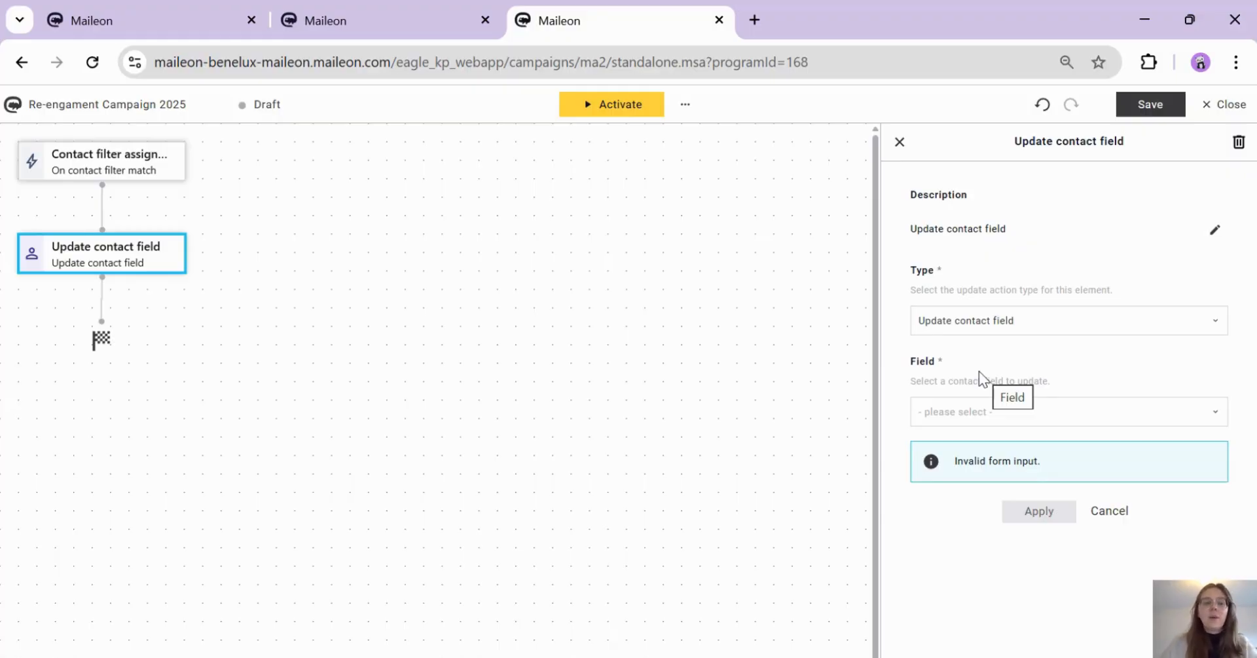
Step: Configure the element to update the re-engagement check field to True and apply the settings
{"action": "left_click", "coordinate": [941, 411]}
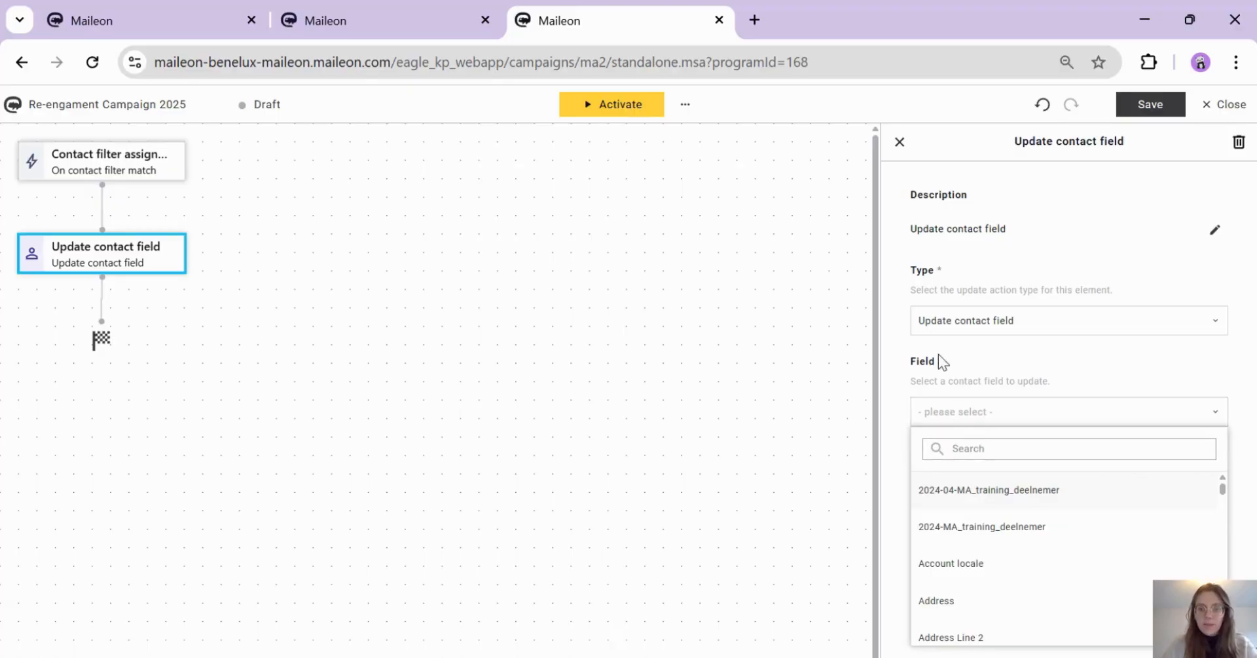
{"action": "left_click", "coordinate": [948, 412]}
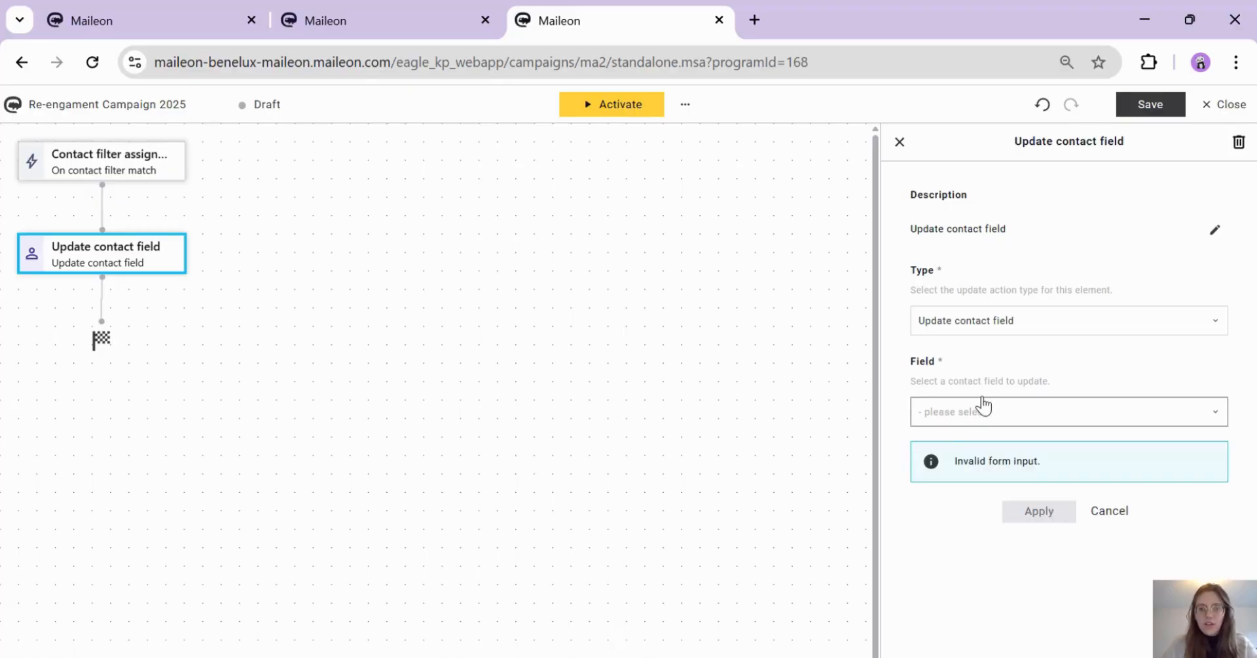
{"action": "left_click", "coordinate": [982, 419]}
{"action": "left_click", "coordinate": [980, 448]}
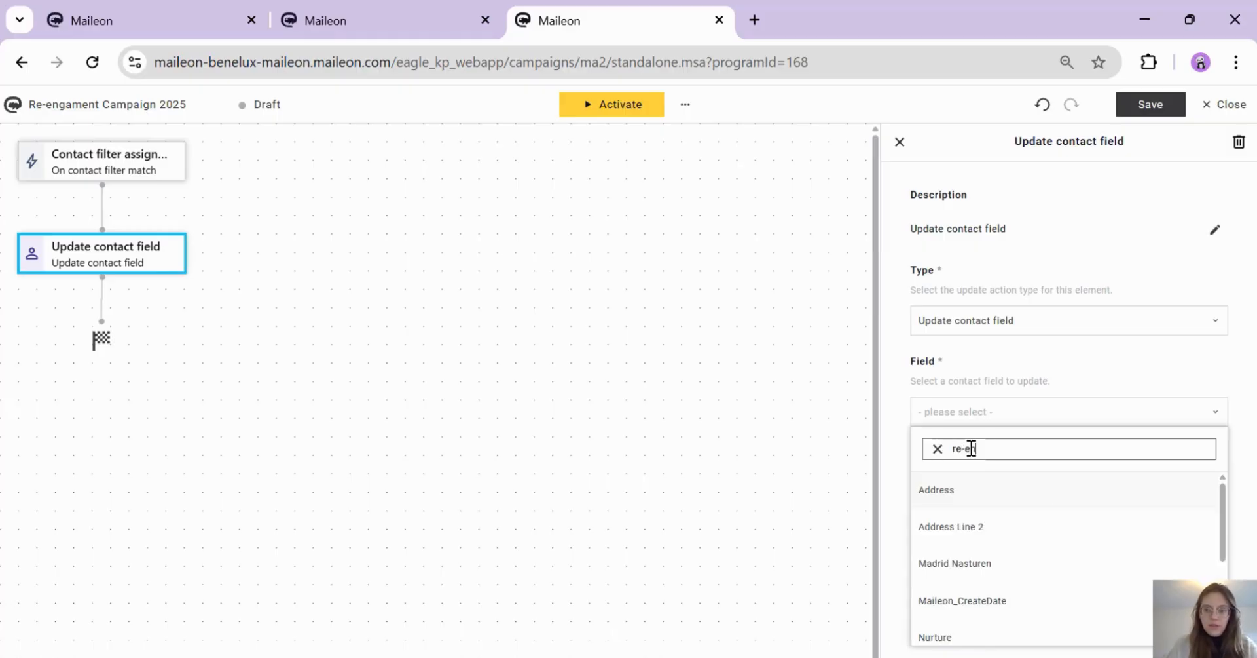
{"action": "left_click", "coordinate": [999, 492]}
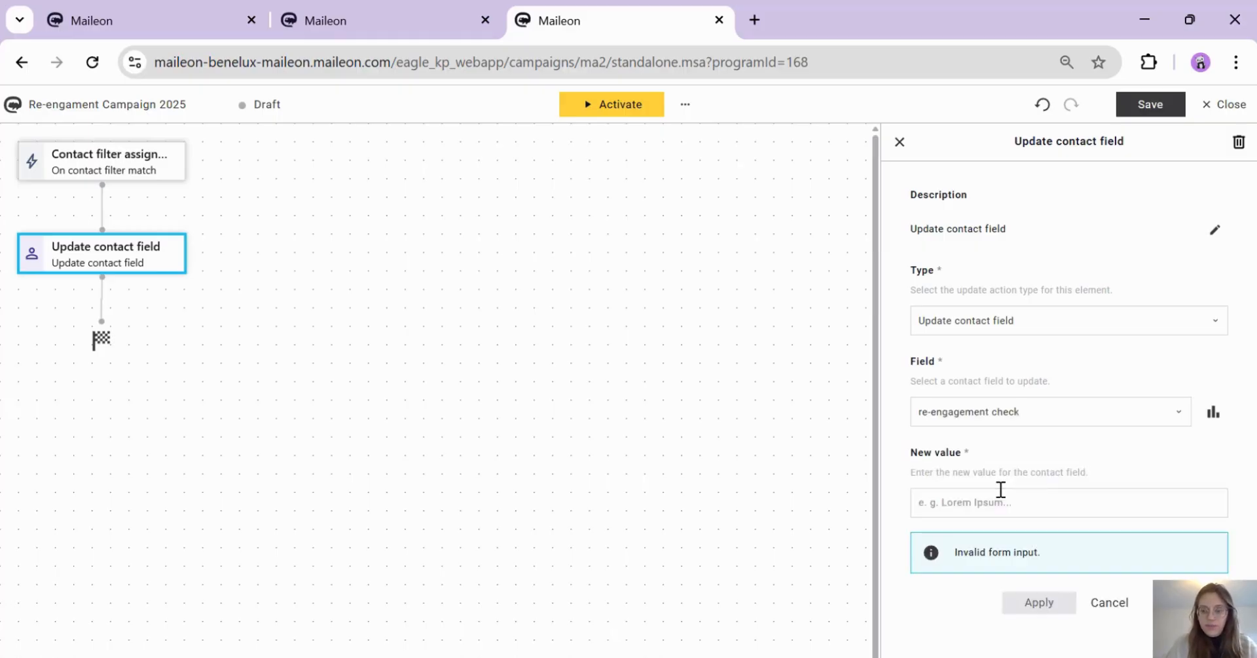
{"action": "left_click", "coordinate": [969, 504]}
{"action": "left_click", "coordinate": [984, 443]}
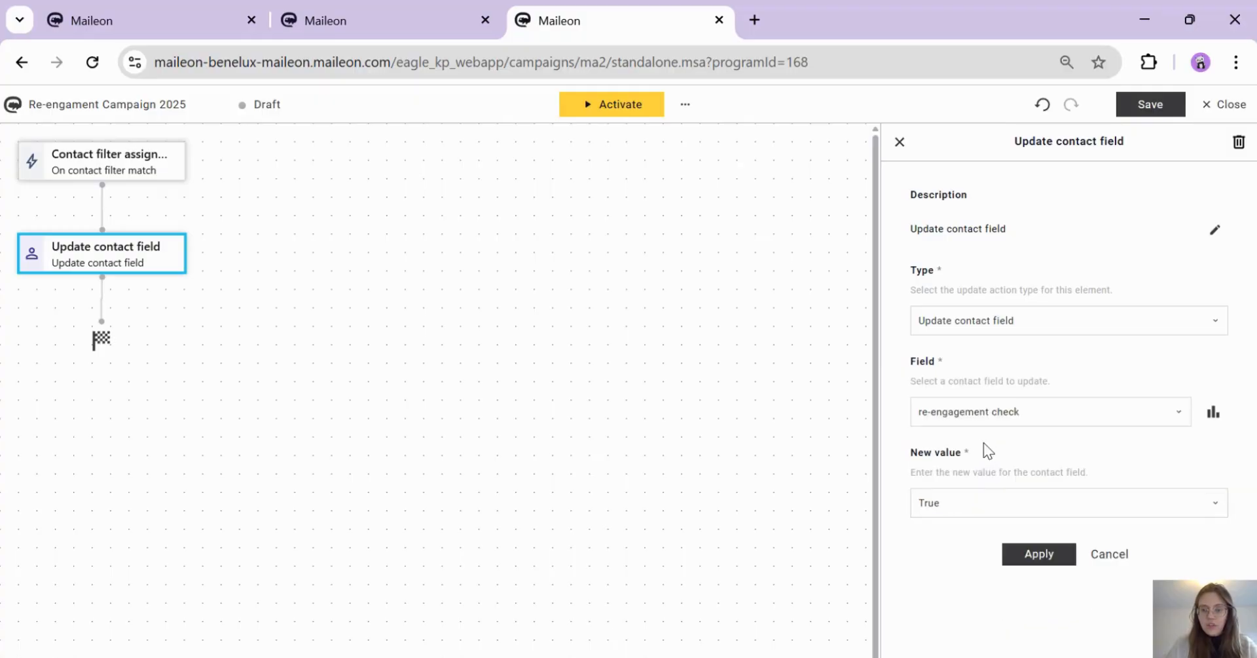
{"action": "left_click", "coordinate": [1038, 554]}
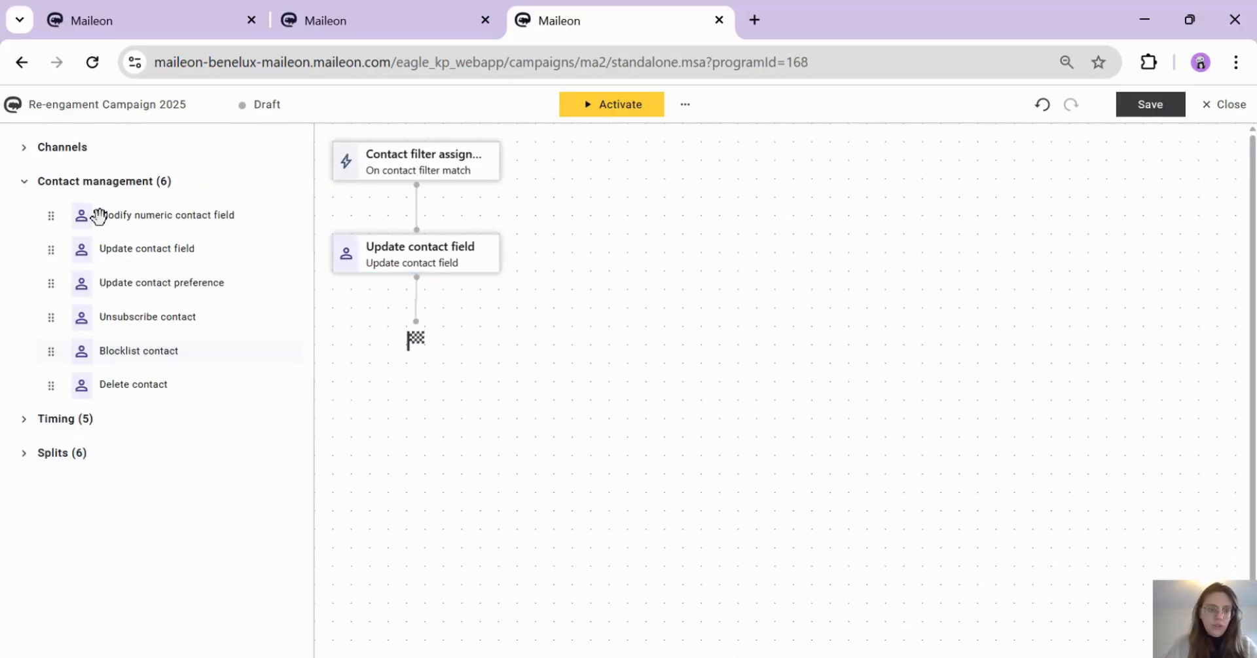
Step: Add an Email element after the contact field update and open its settings
{"action": "left_click", "coordinate": [104, 150]}
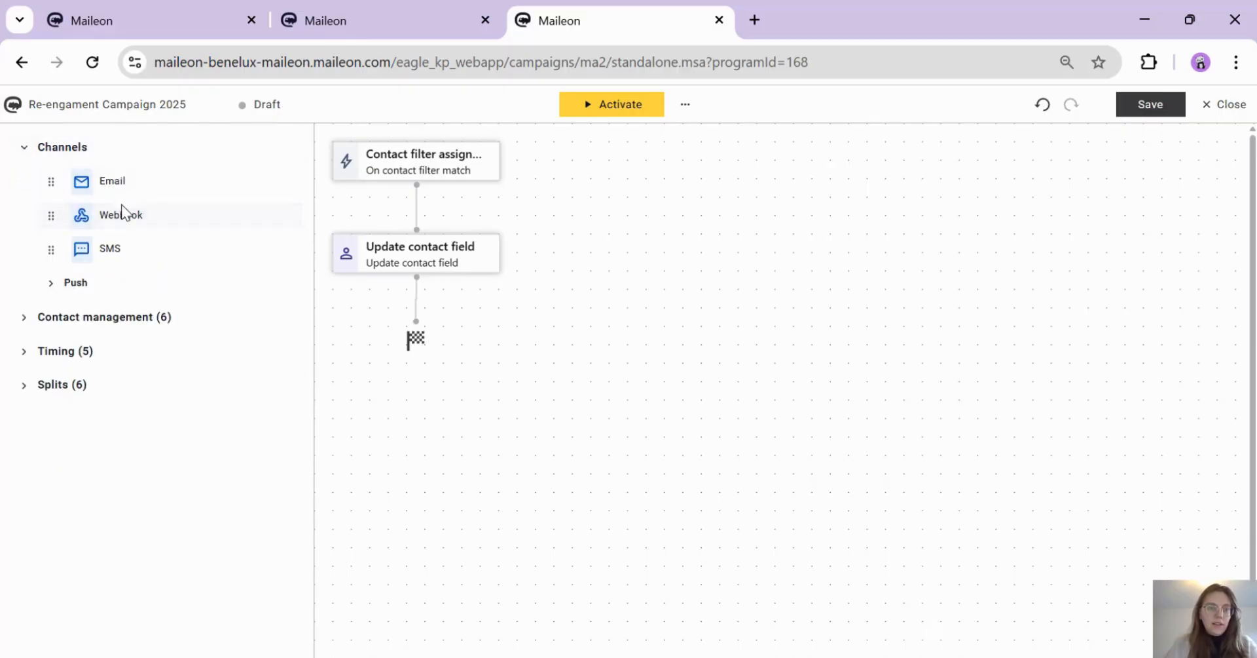
{"action": "left_click_drag", "start_coordinate": [110, 177], "coordinate": [416, 300]}
{"action": "left_click", "coordinate": [441, 360]}
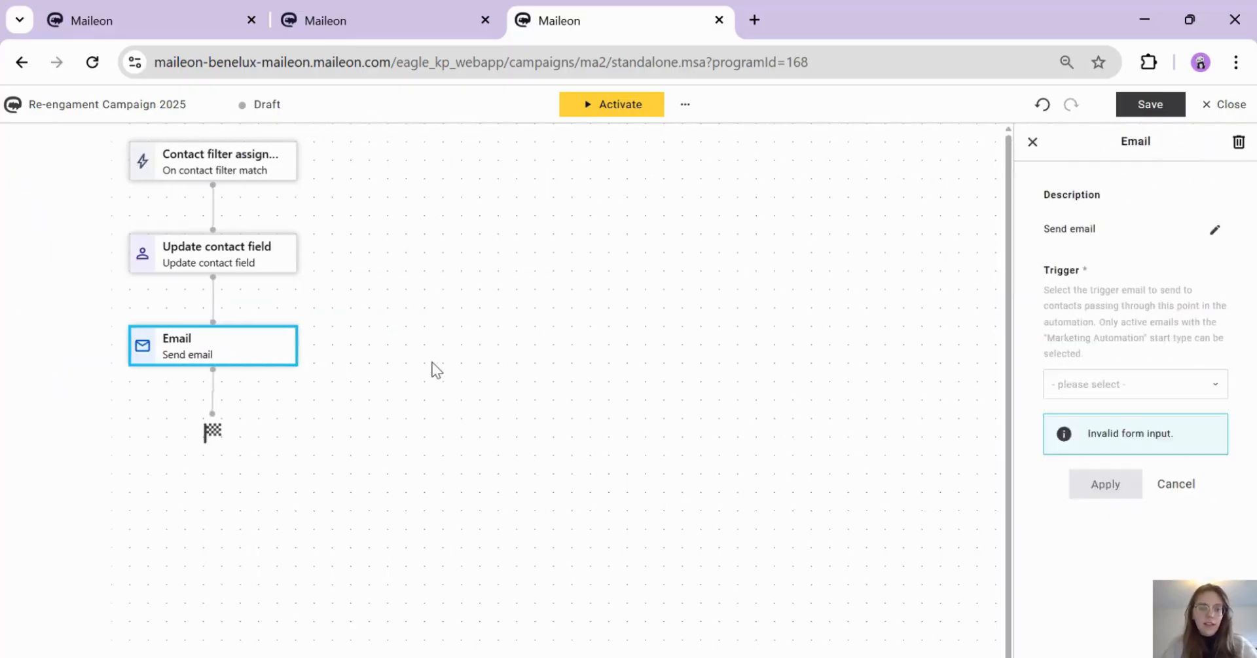
Step: Choose "2025 Re-engagement Campaign - 1" as the trigger email to send and apply it
{"action": "left_click", "coordinate": [951, 353]}
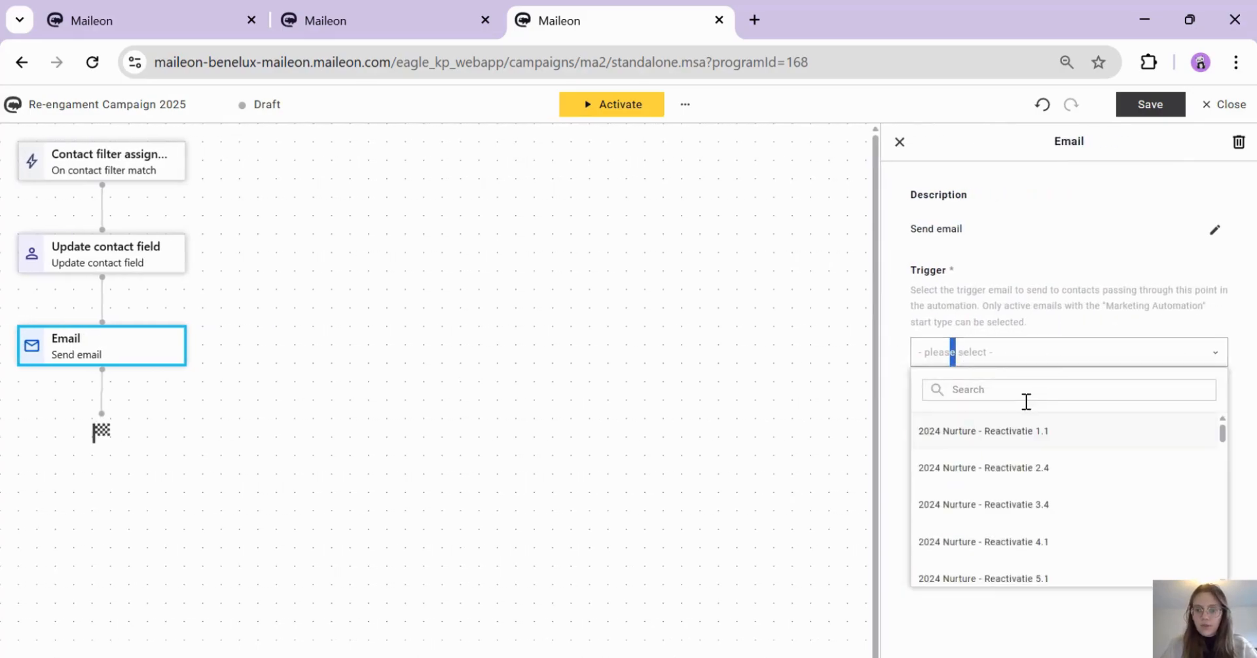
{"action": "type", "text": "20"}
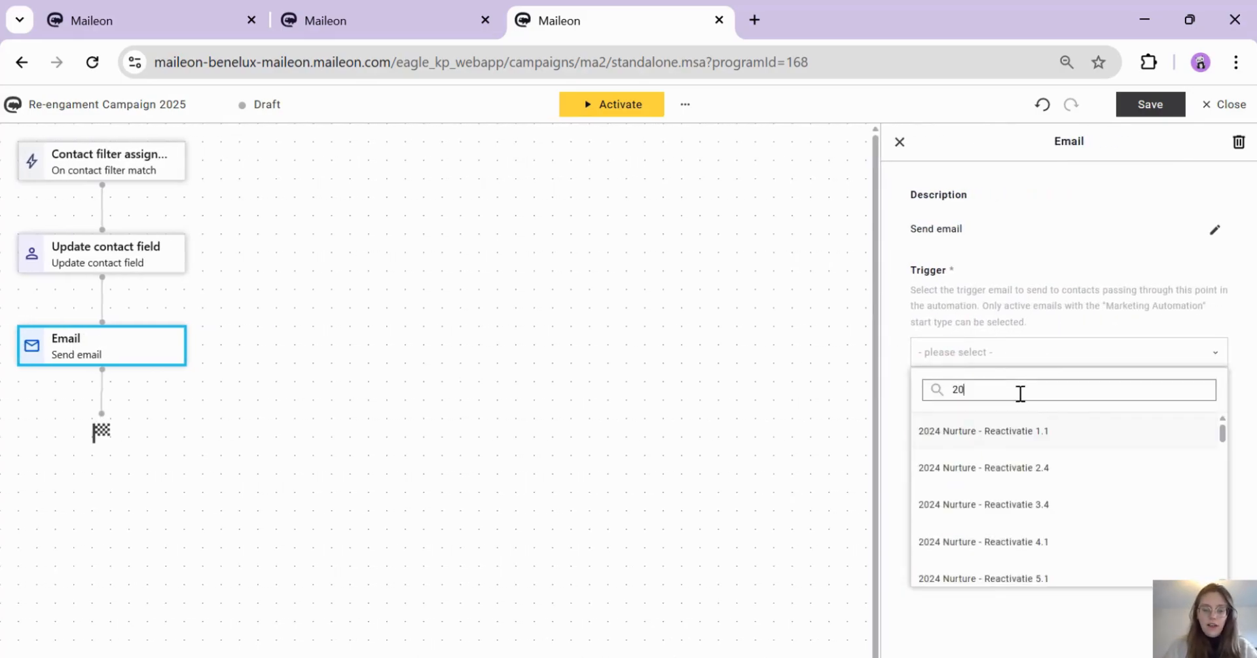
{"action": "type", "text": "25"}
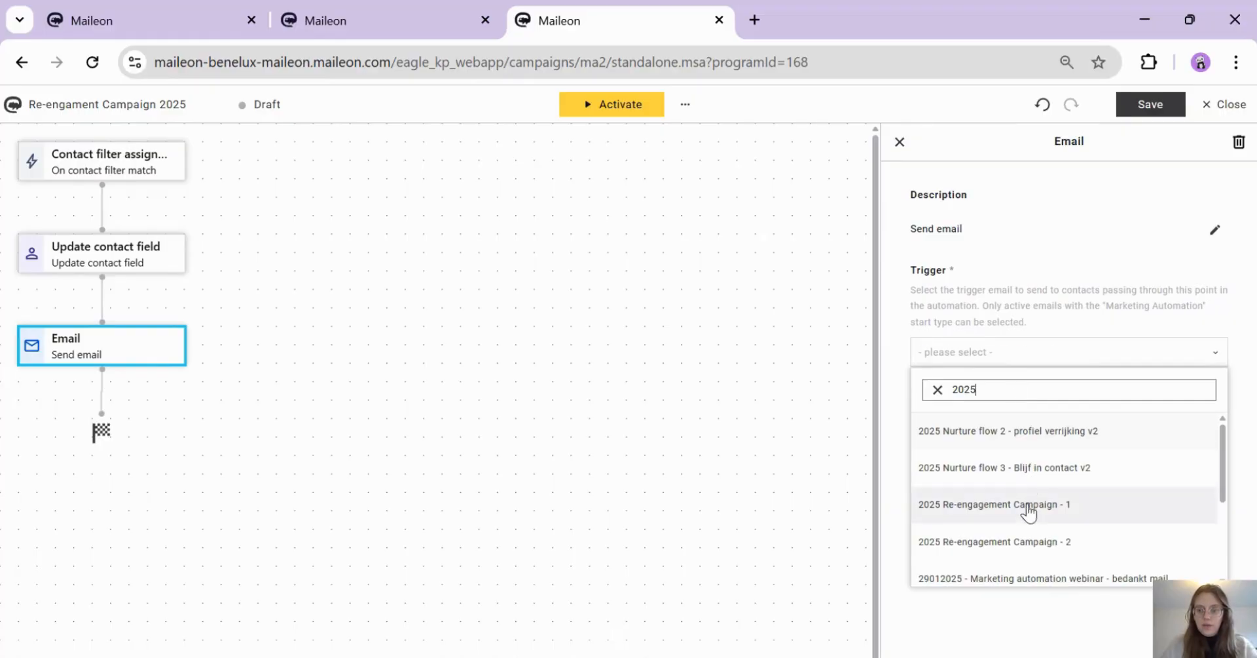
{"action": "left_click", "coordinate": [1028, 508]}
{"action": "left_click", "coordinate": [1035, 405]}
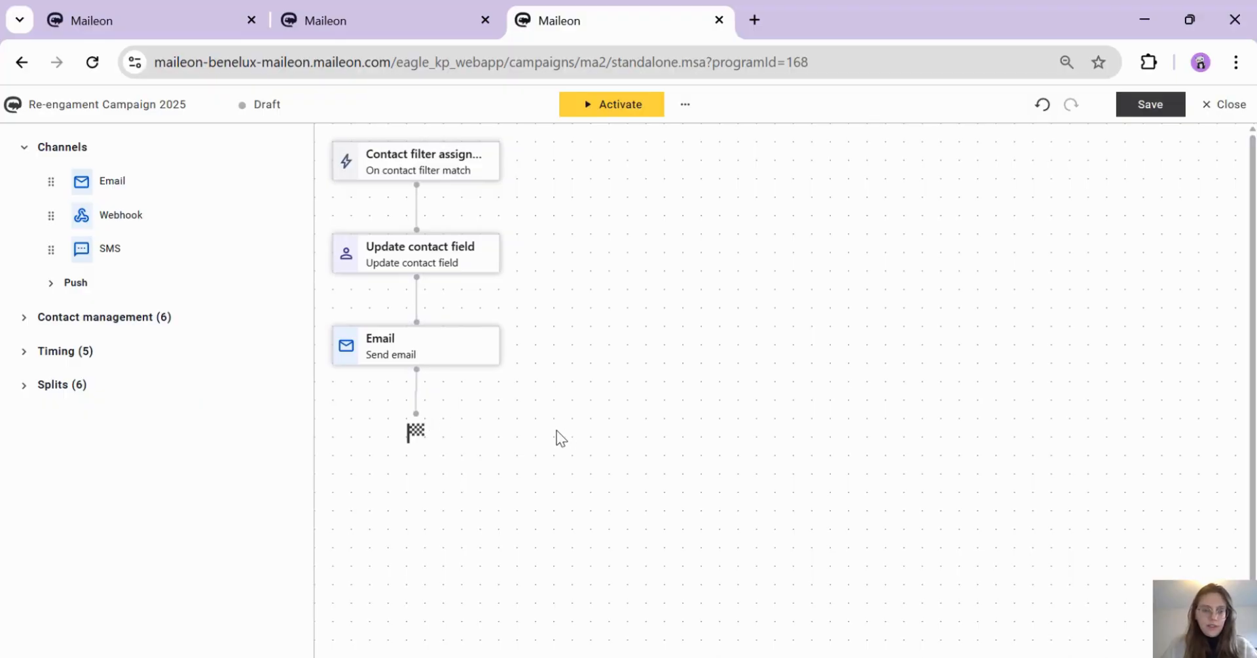
{"action": "left_click", "coordinate": [62, 318]}
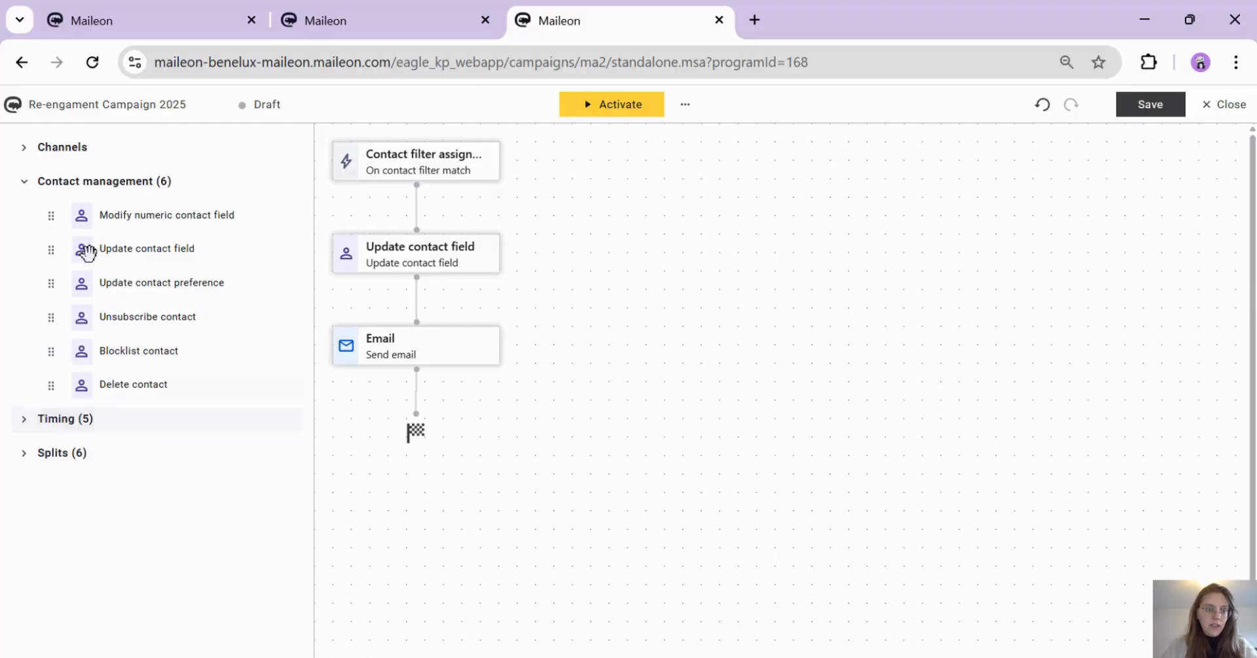
{"action": "left_click", "coordinate": [69, 148]}
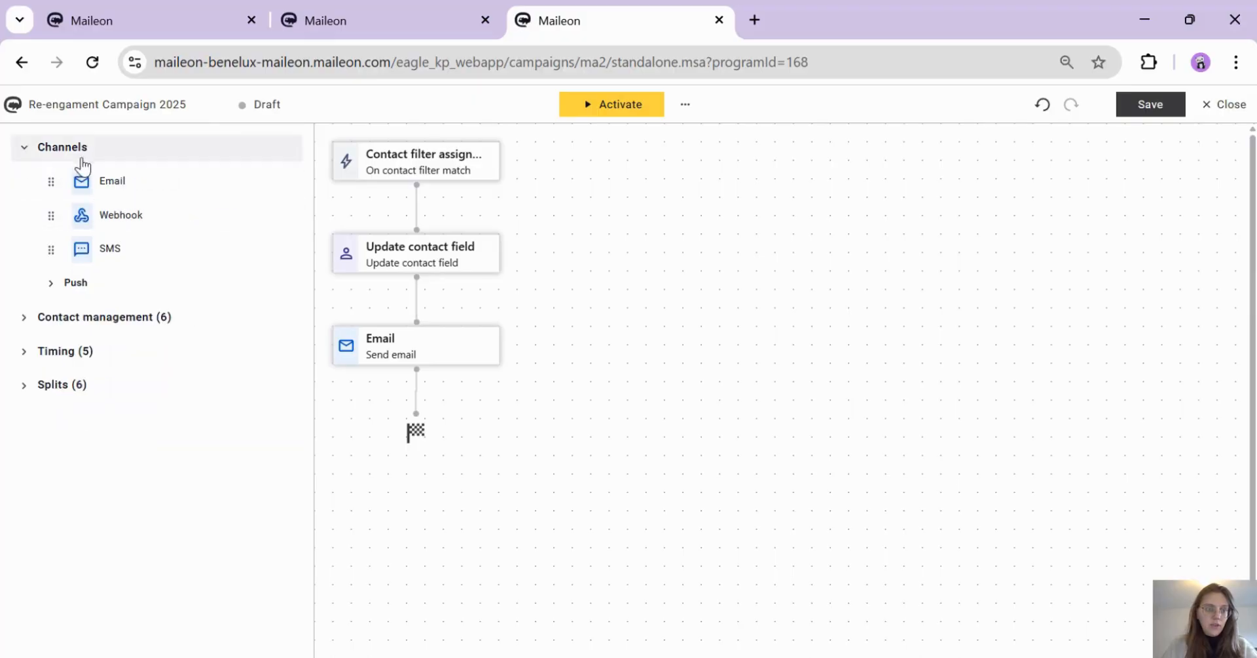
Step: Add a Wait until response event element after the Email element and open its settings
{"action": "left_click", "coordinate": [56, 352]}
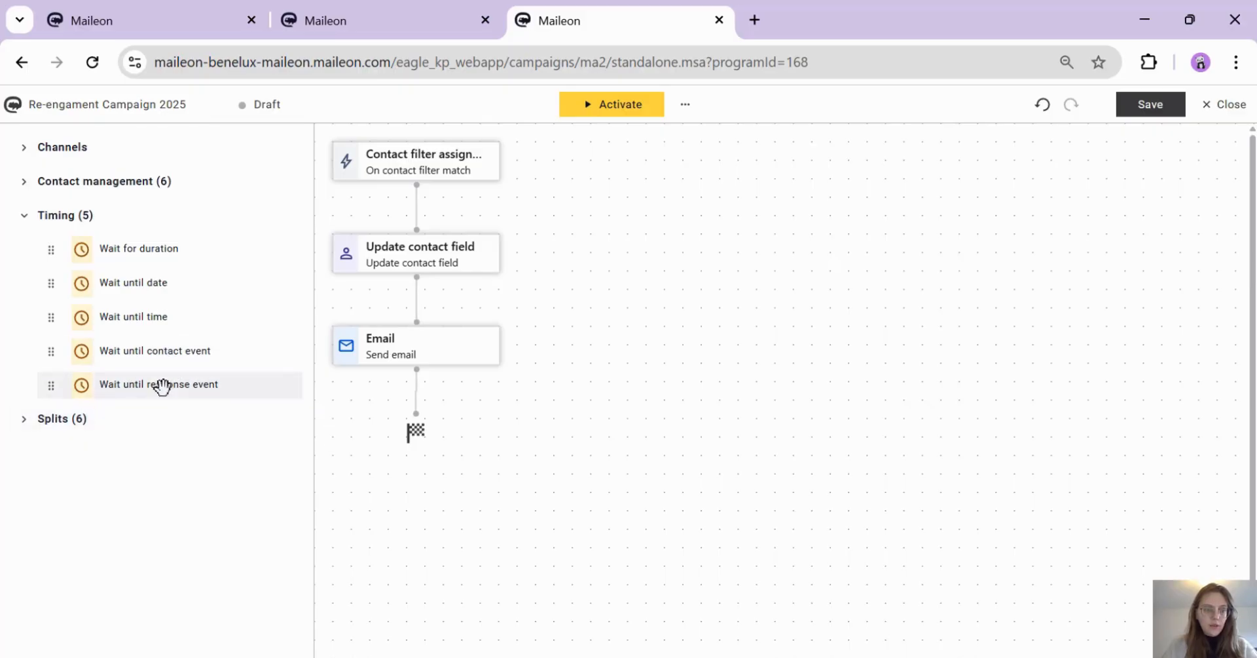
{"action": "left_click_drag", "start_coordinate": [160, 384], "coordinate": [419, 396]}
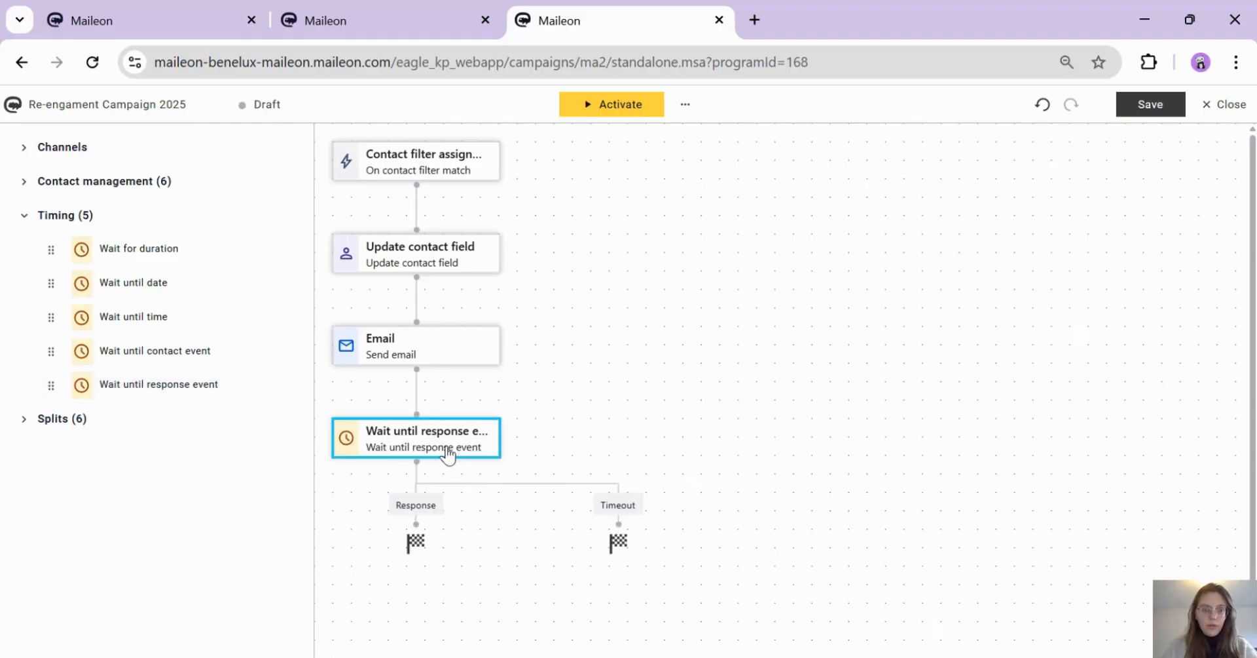
{"action": "left_click", "coordinate": [448, 448]}
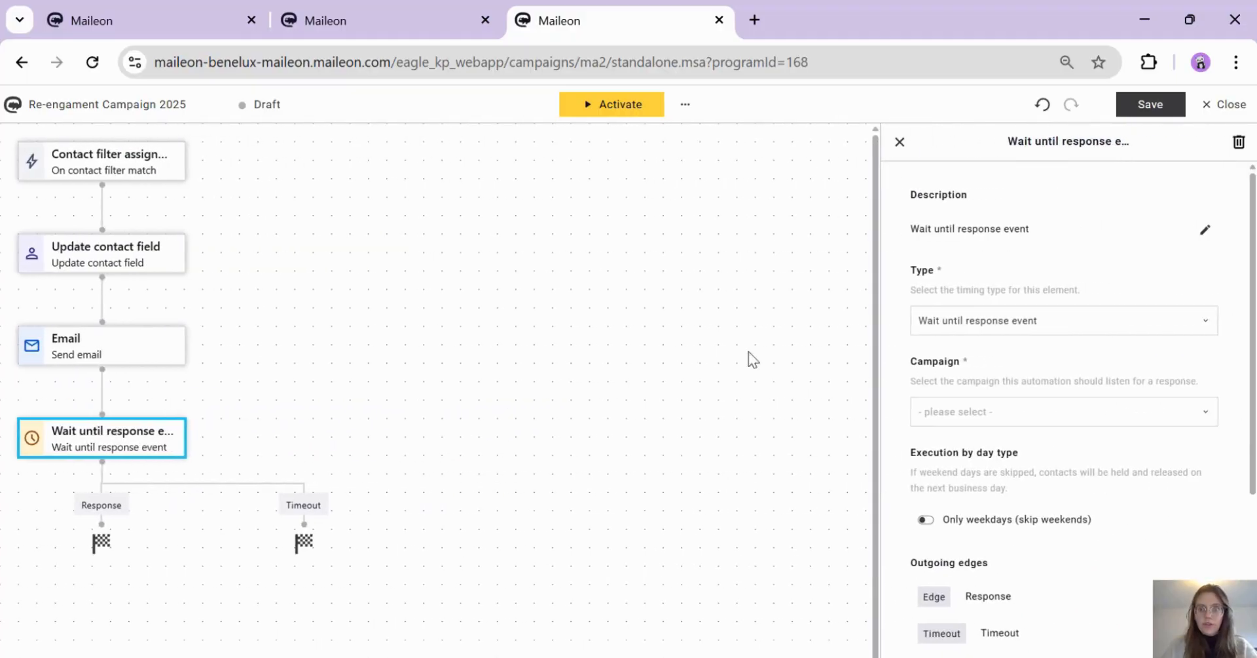
Step: Set the wait element to listen for the Open response event of the campaign "2025 Re-engagement Campaign - 1"
{"action": "left_click", "coordinate": [1044, 415]}
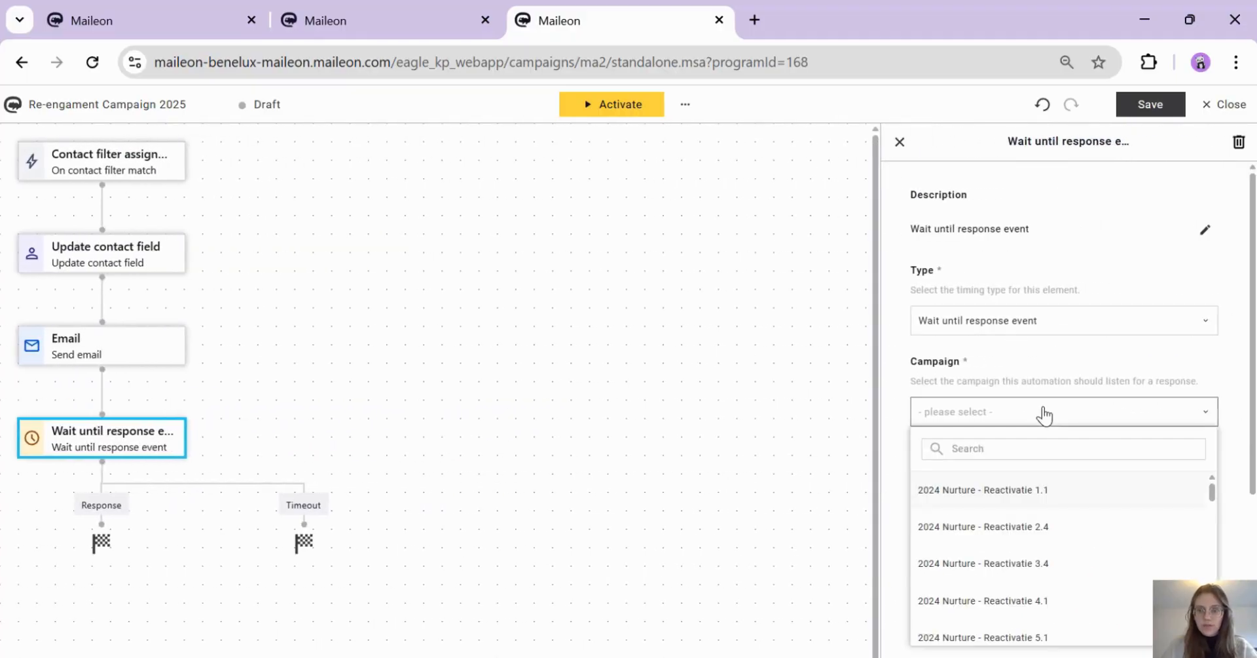
{"action": "left_click", "coordinate": [1020, 450]}
{"action": "type", "text": "2025"}
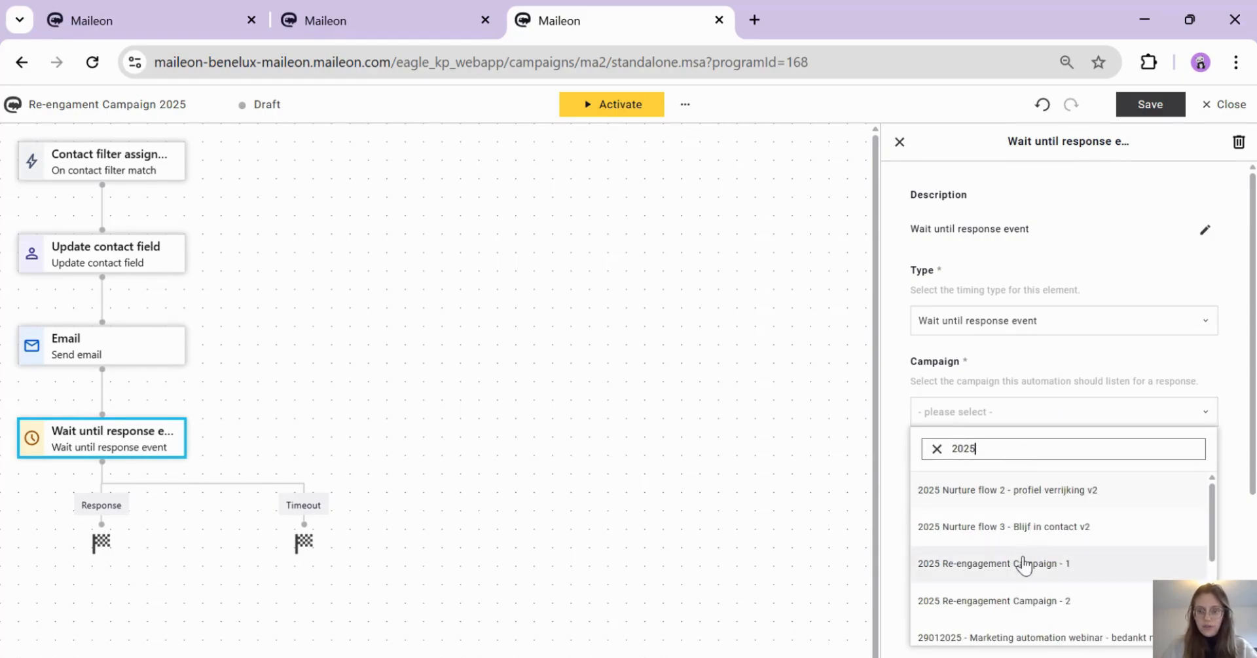
{"action": "left_click", "coordinate": [1024, 559]}
{"action": "left_click", "coordinate": [981, 504]}
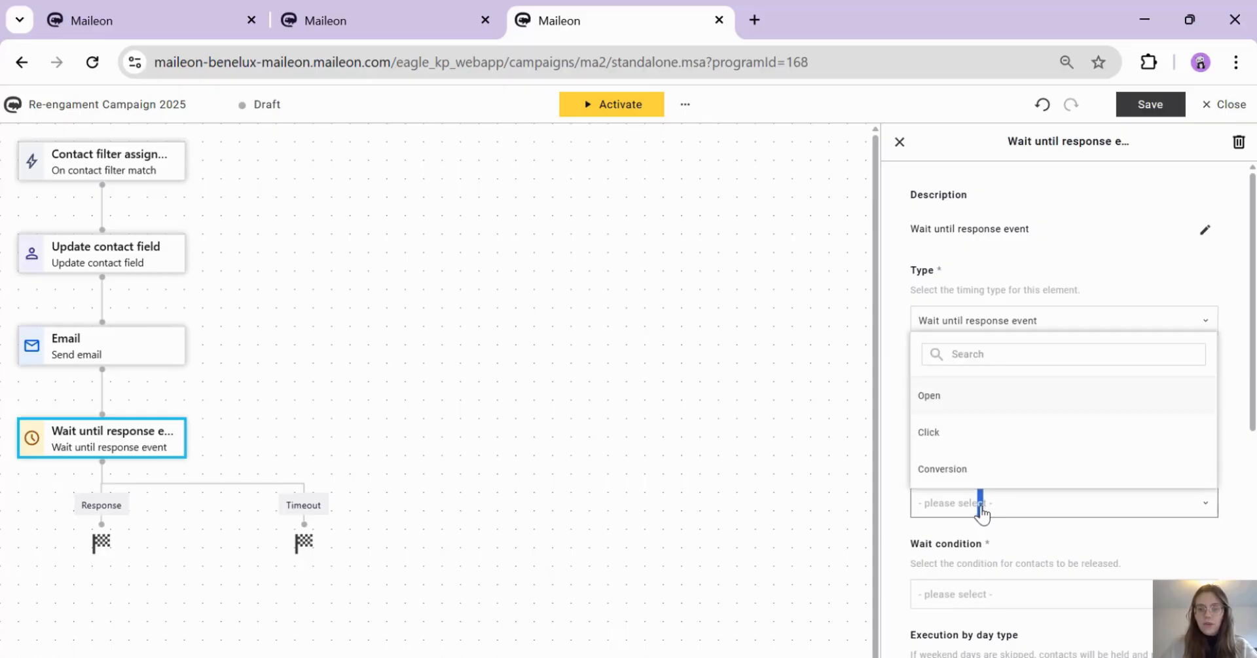
{"action": "left_click", "coordinate": [980, 399]}
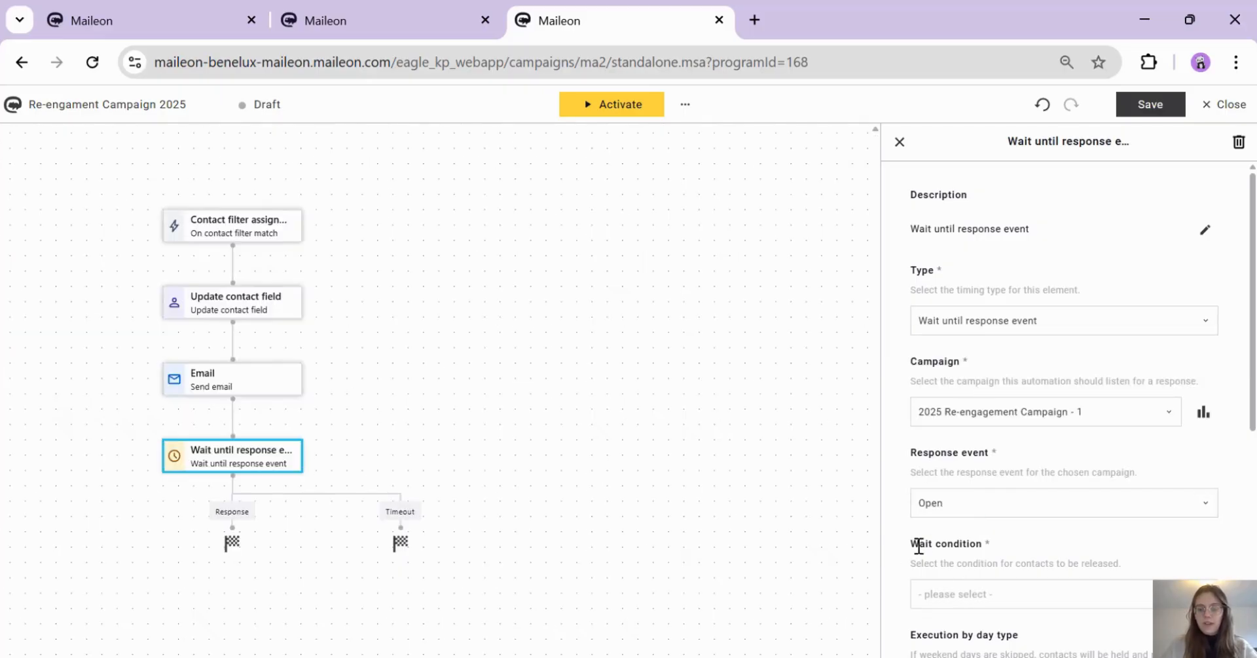
Step: Set the wait condition to For duration with a length of 1 week
{"action": "scroll", "coordinate": [689, 500], "scroll_direction": "up", "scroll_amount": 1}
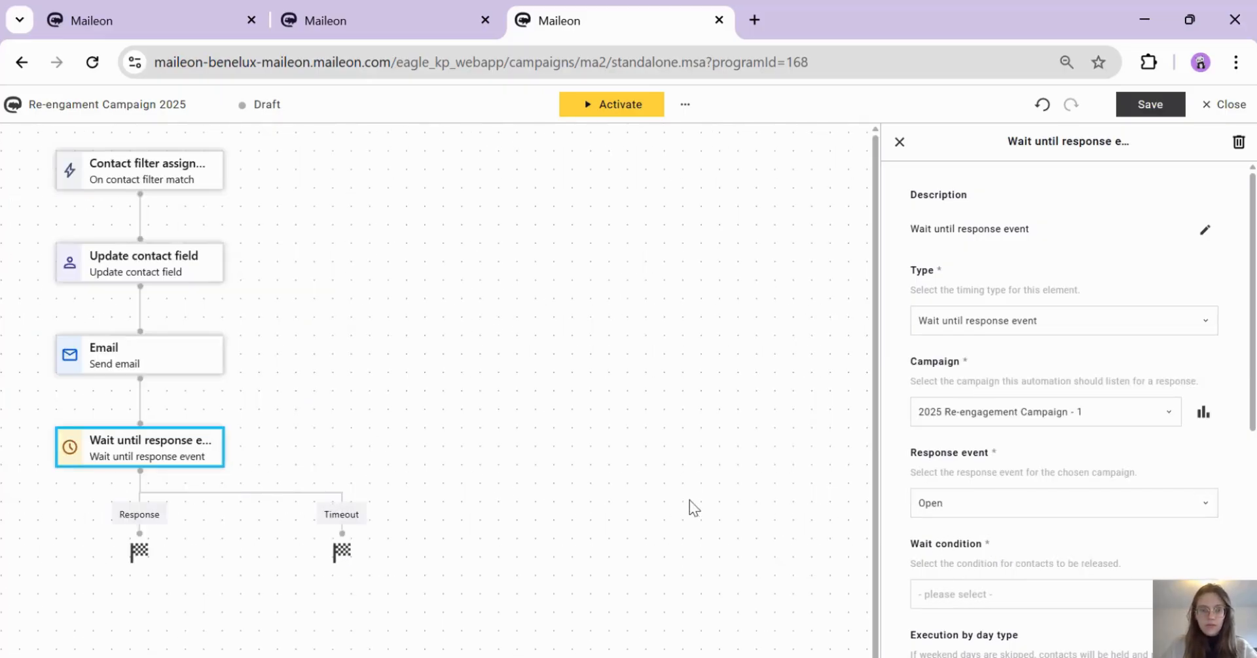
{"action": "scroll", "coordinate": [1165, 514], "scroll_direction": "down", "scroll_amount": 3}
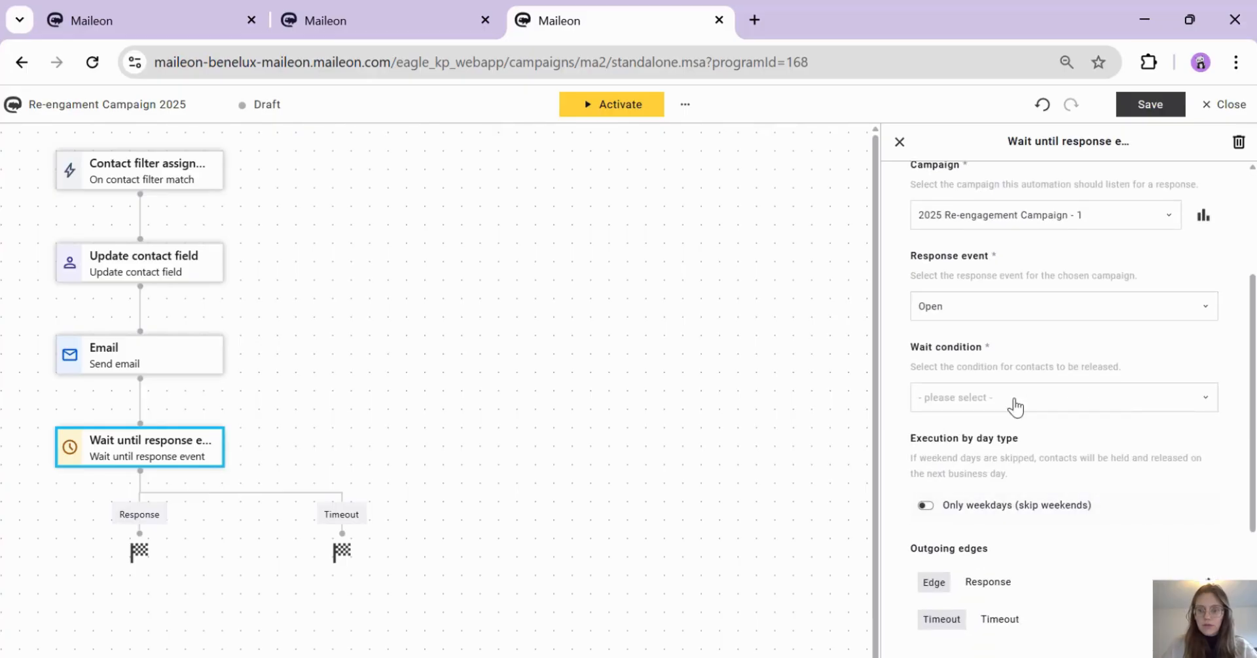
{"action": "left_click", "coordinate": [1013, 403]}
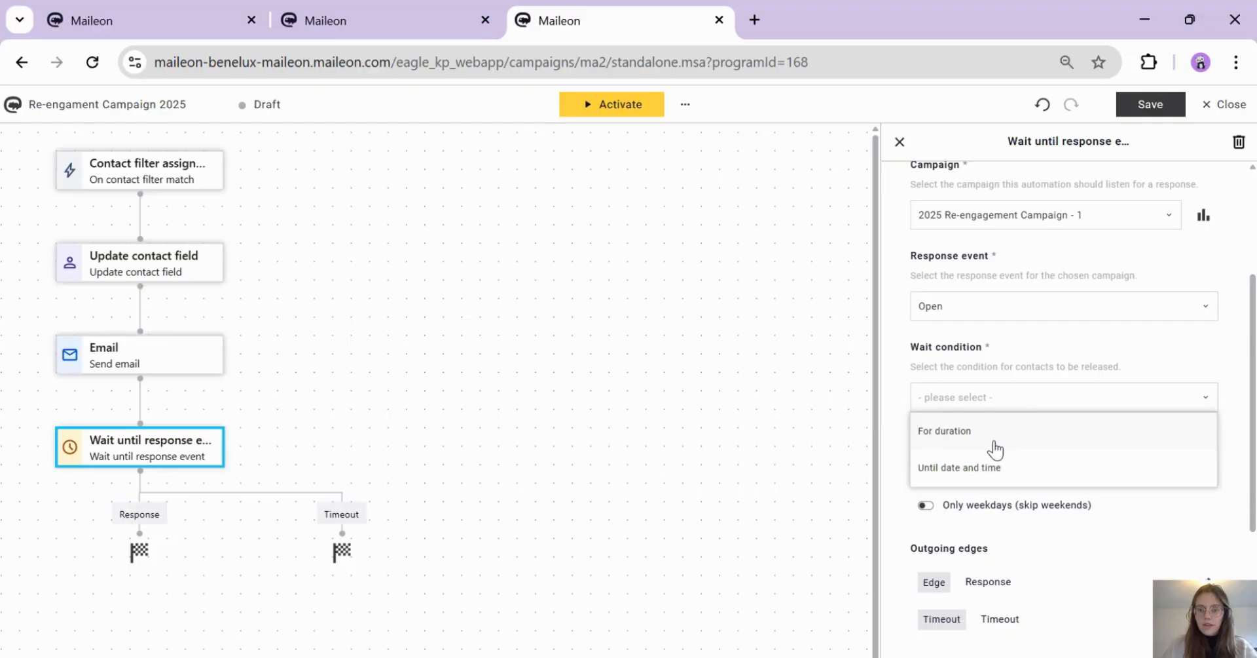
{"action": "left_click", "coordinate": [968, 433]}
{"action": "left_click", "coordinate": [968, 482]}
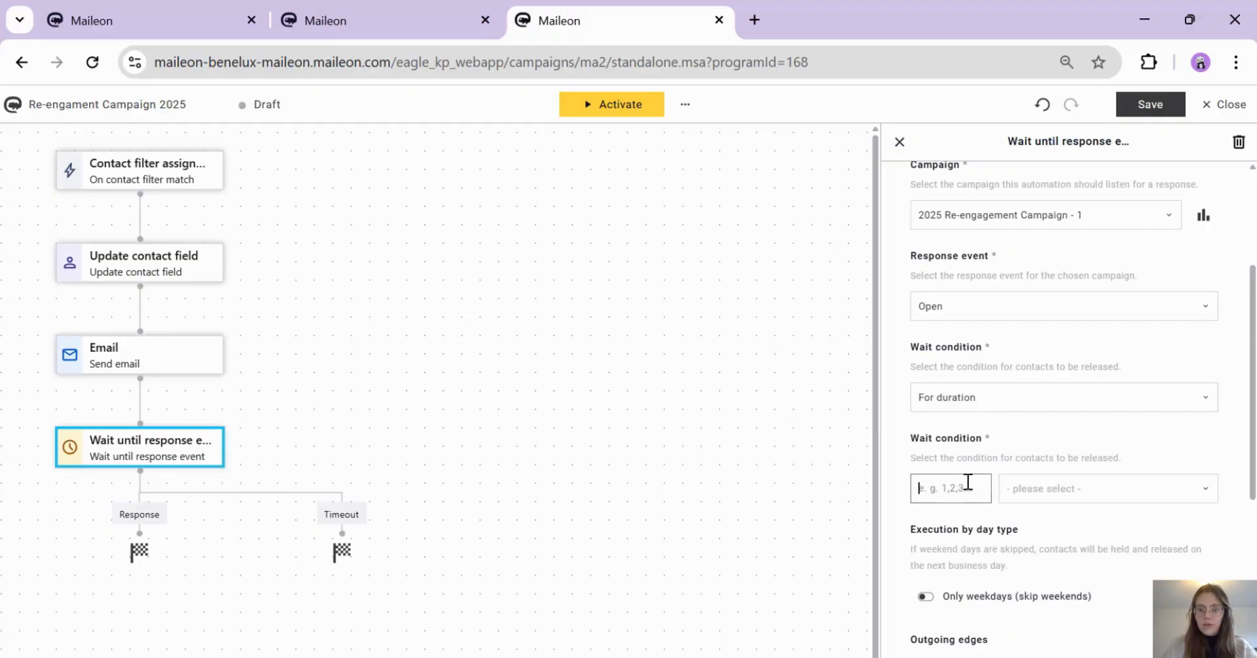
{"action": "type", "text": "1"}
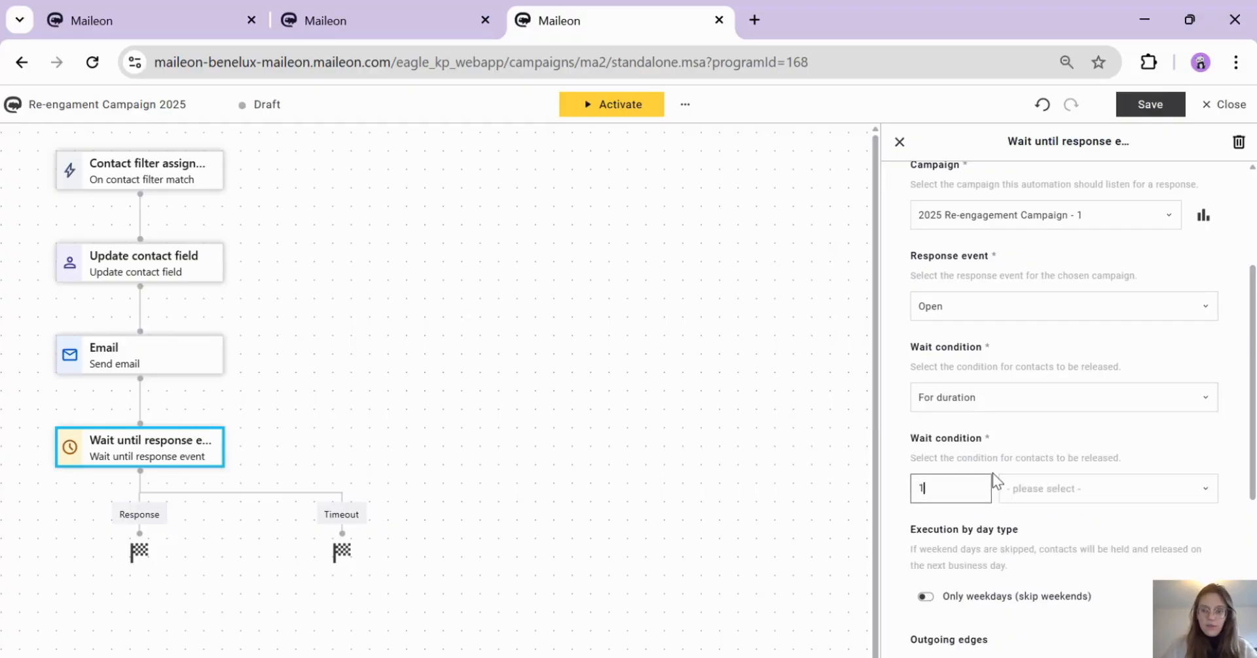
{"action": "left_click", "coordinate": [1057, 489]}
{"action": "left_click", "coordinate": [1031, 429]}
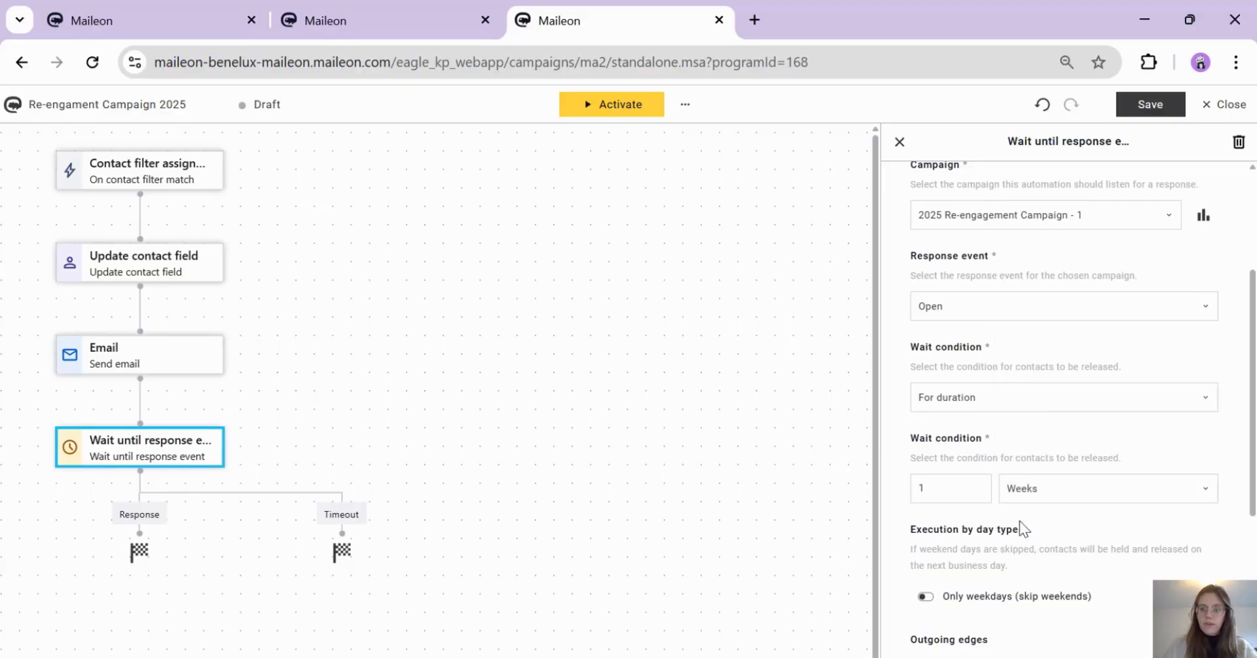
Step: Rename the wait element's Response outgoing edge as "End flow"
{"action": "scroll", "coordinate": [1020, 521], "scroll_direction": "down", "scroll_amount": 4}
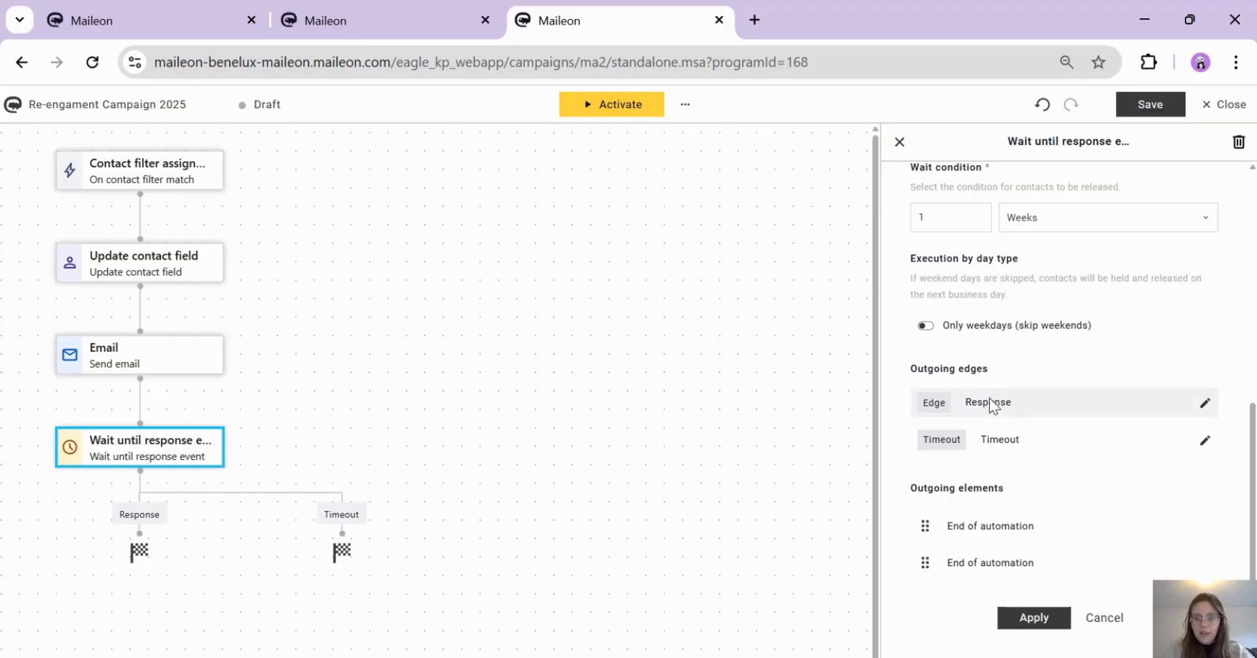
{"action": "left_click", "coordinate": [1205, 402]}
{"action": "double_click", "coordinate": [1046, 403]}
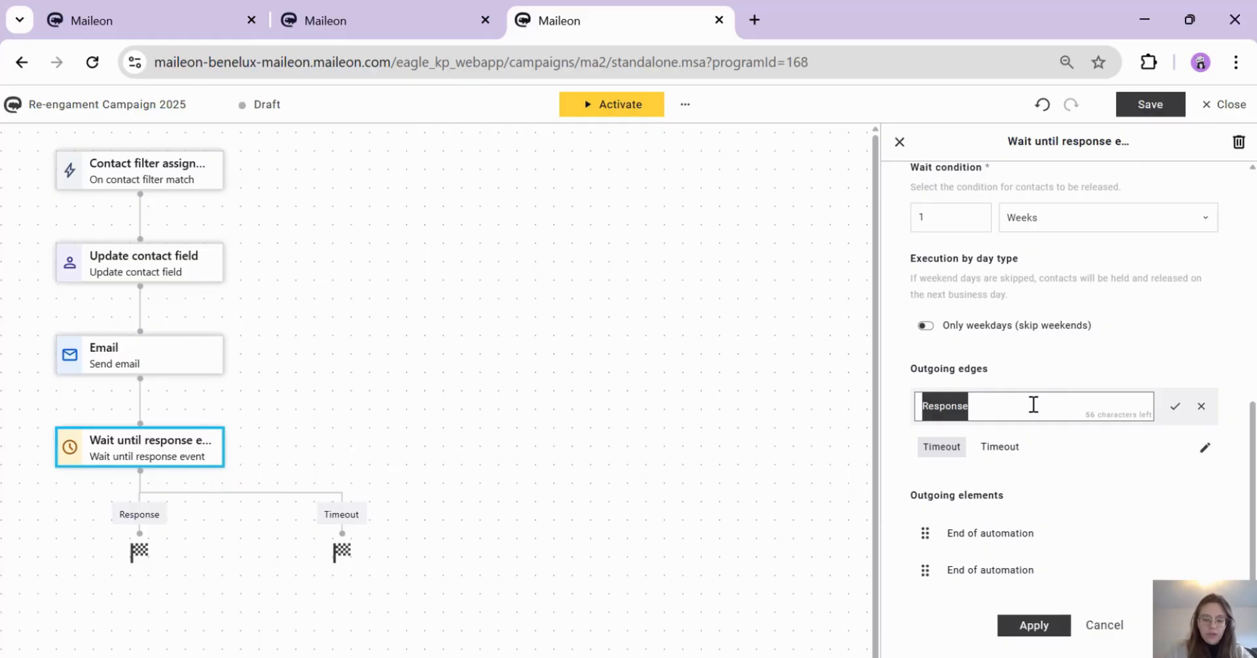
{"action": "type", "text": "End flow"}
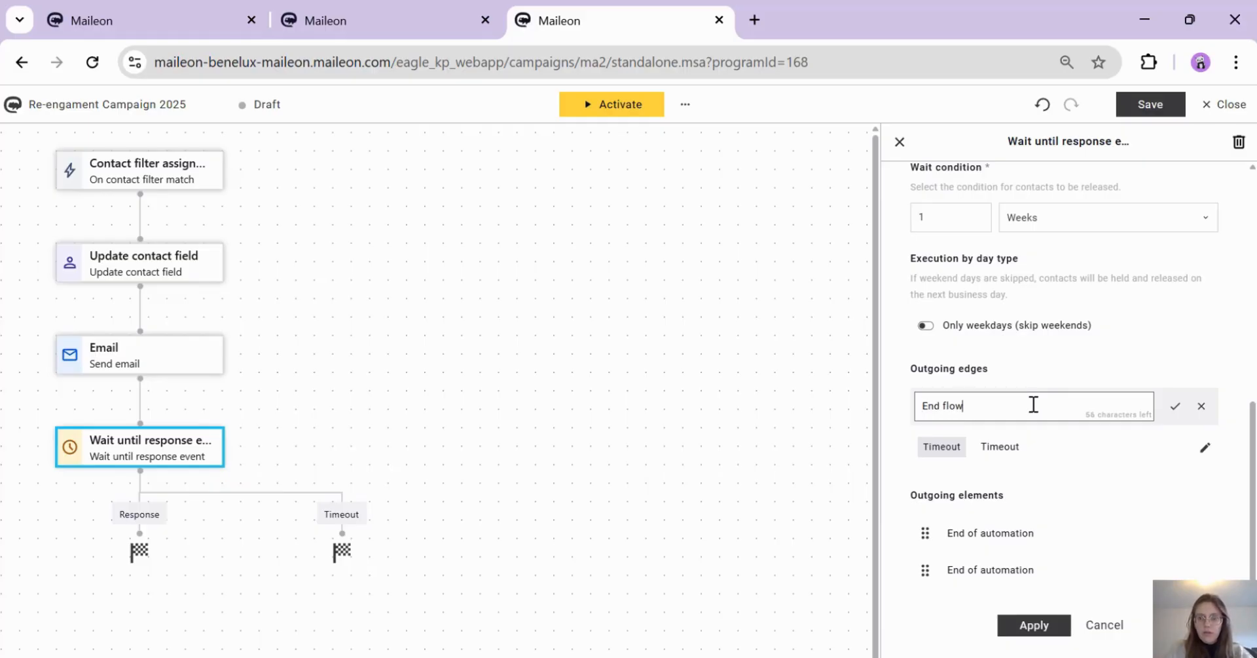
{"action": "left_click", "coordinate": [1069, 448]}
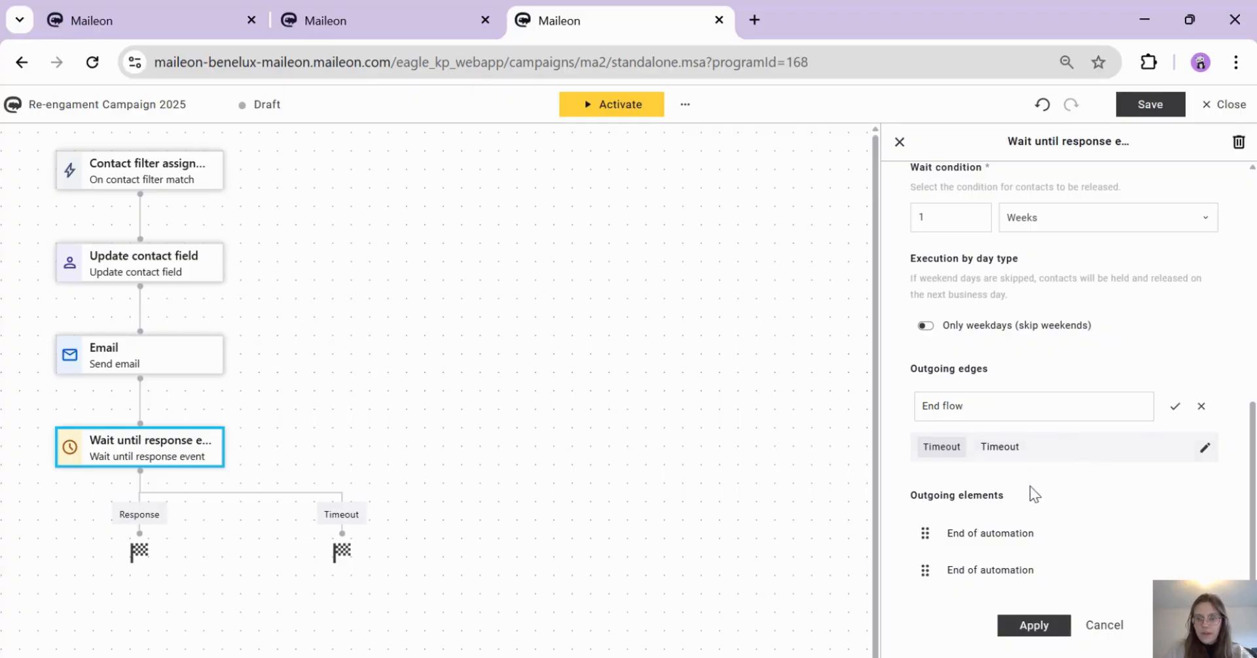
{"action": "left_click", "coordinate": [1209, 452]}
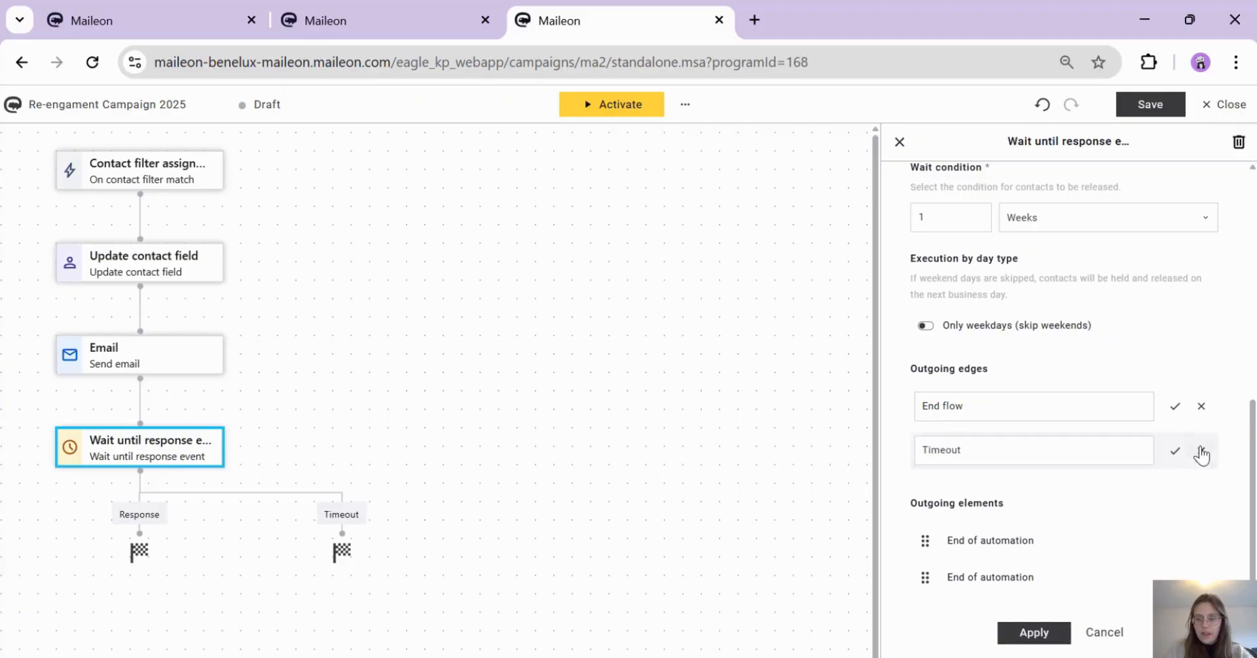
{"action": "left_click", "coordinate": [1176, 405]}
Step: Rename the Timeout outgoing edge as "Mail 2", then apply the wait settings and save the automation
{"action": "double_click", "coordinate": [1021, 442]}
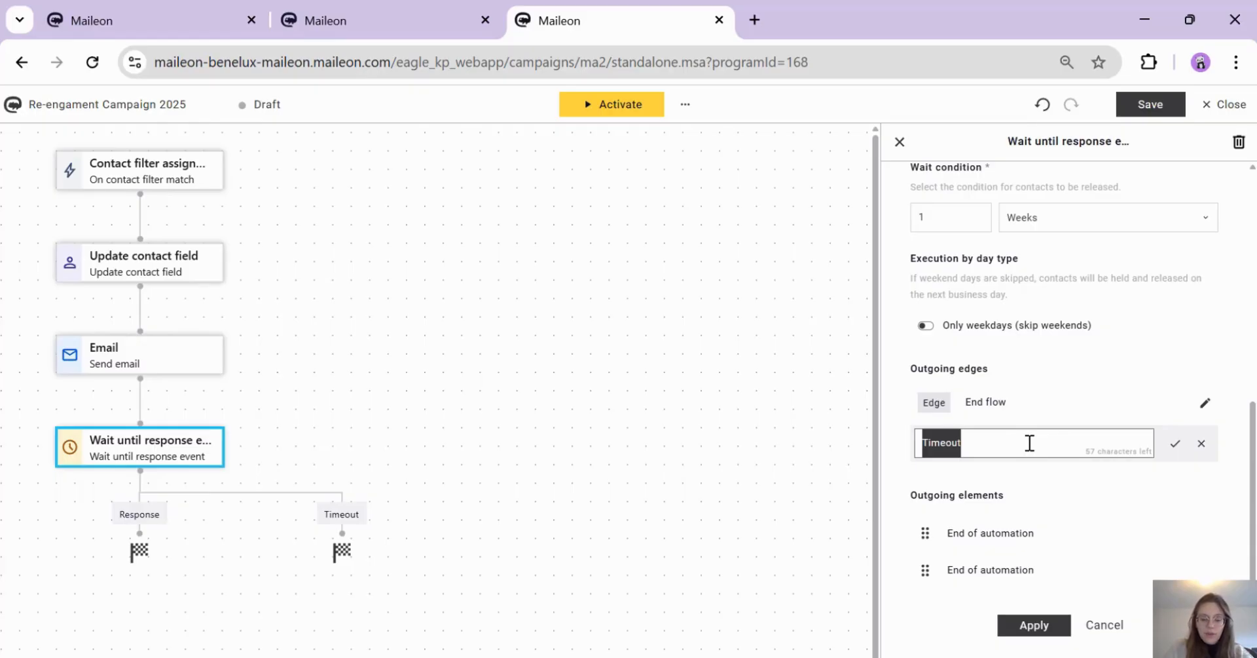
{"action": "type", "text": "Mail"}
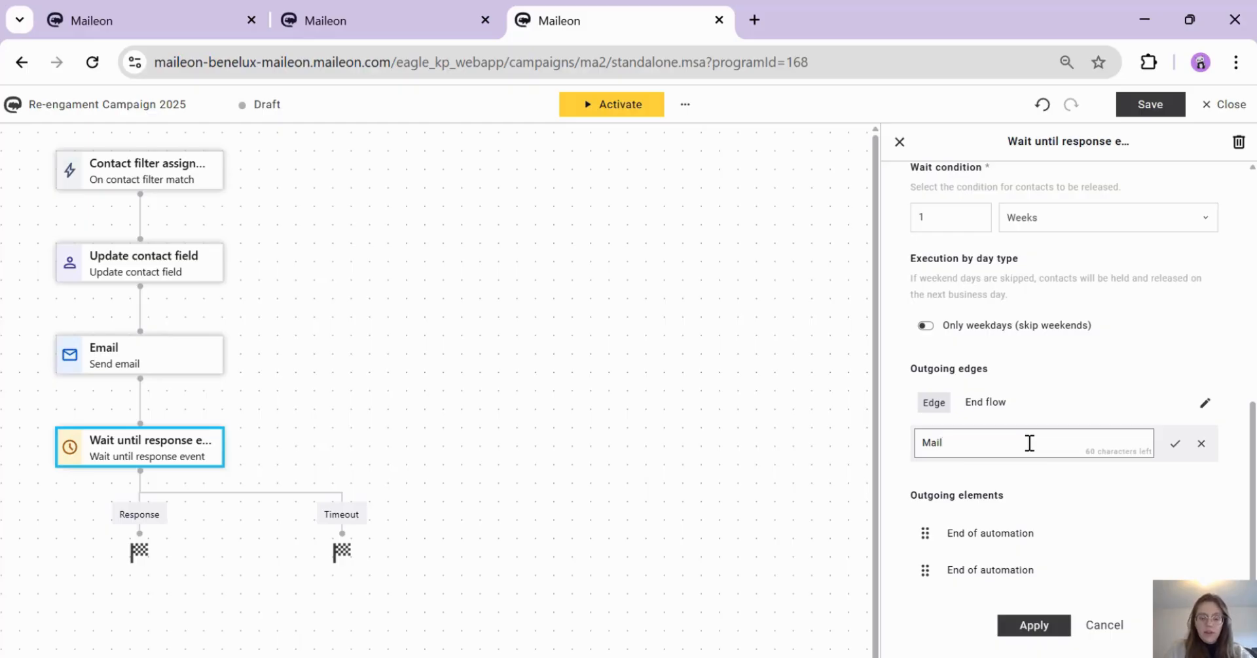
{"action": "type", "text": " 2"}
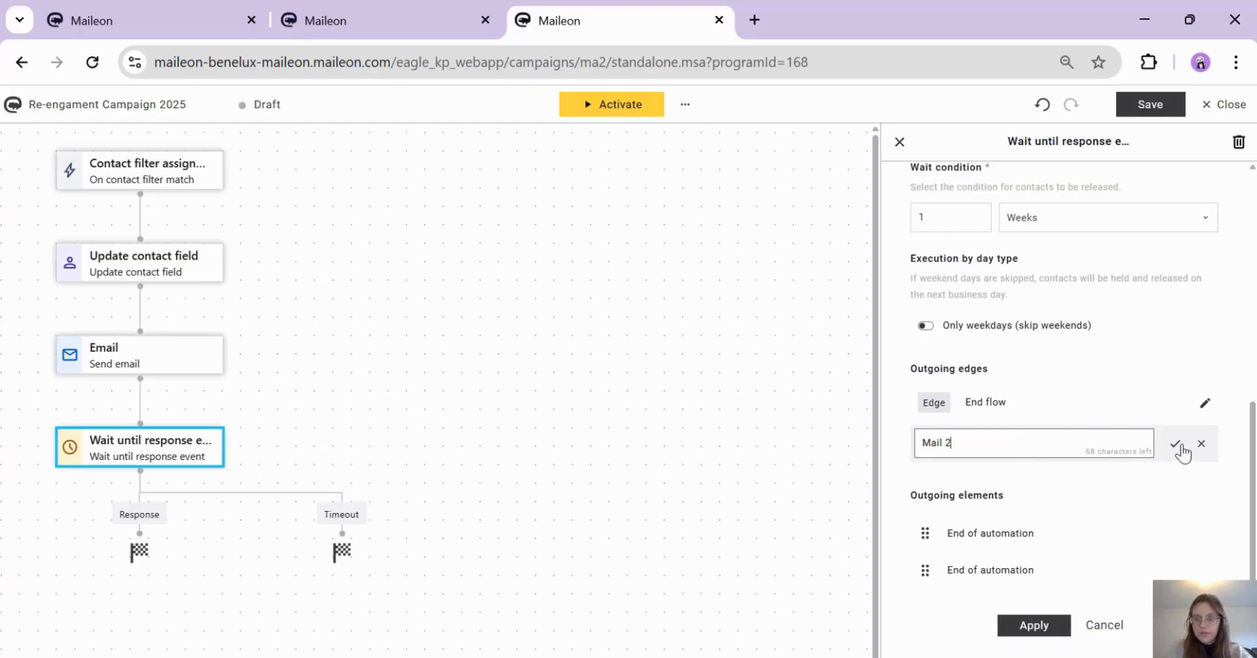
{"action": "left_click", "coordinate": [1175, 443]}
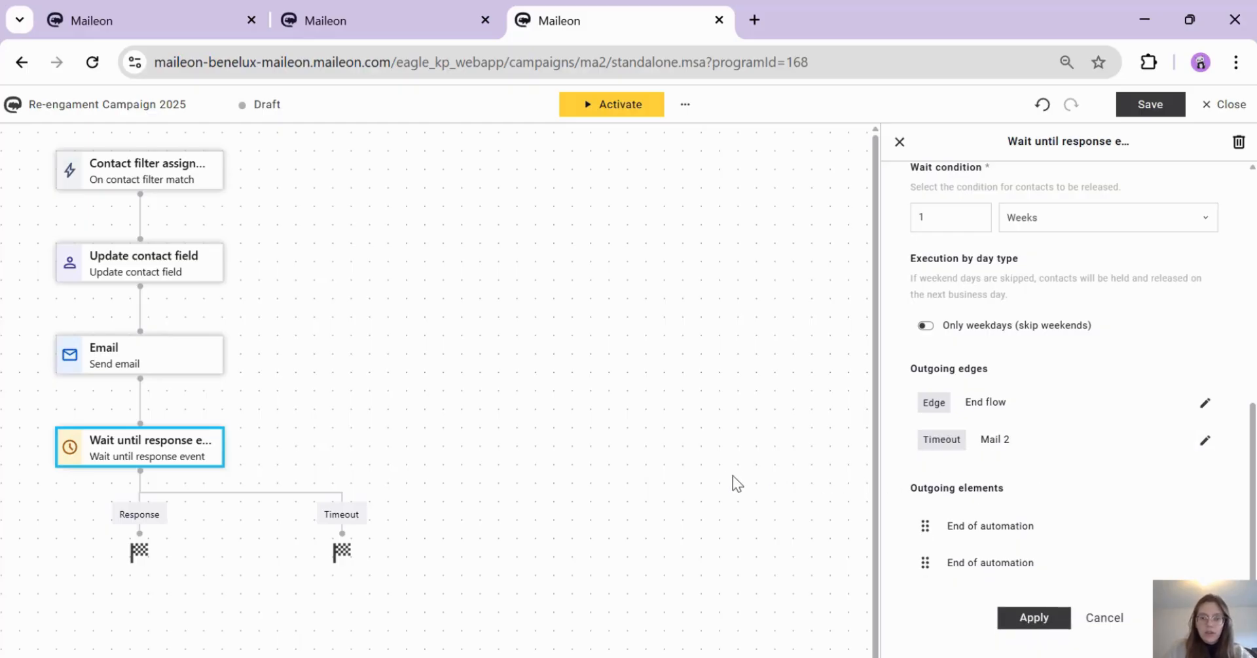
{"action": "left_click", "coordinate": [1033, 623]}
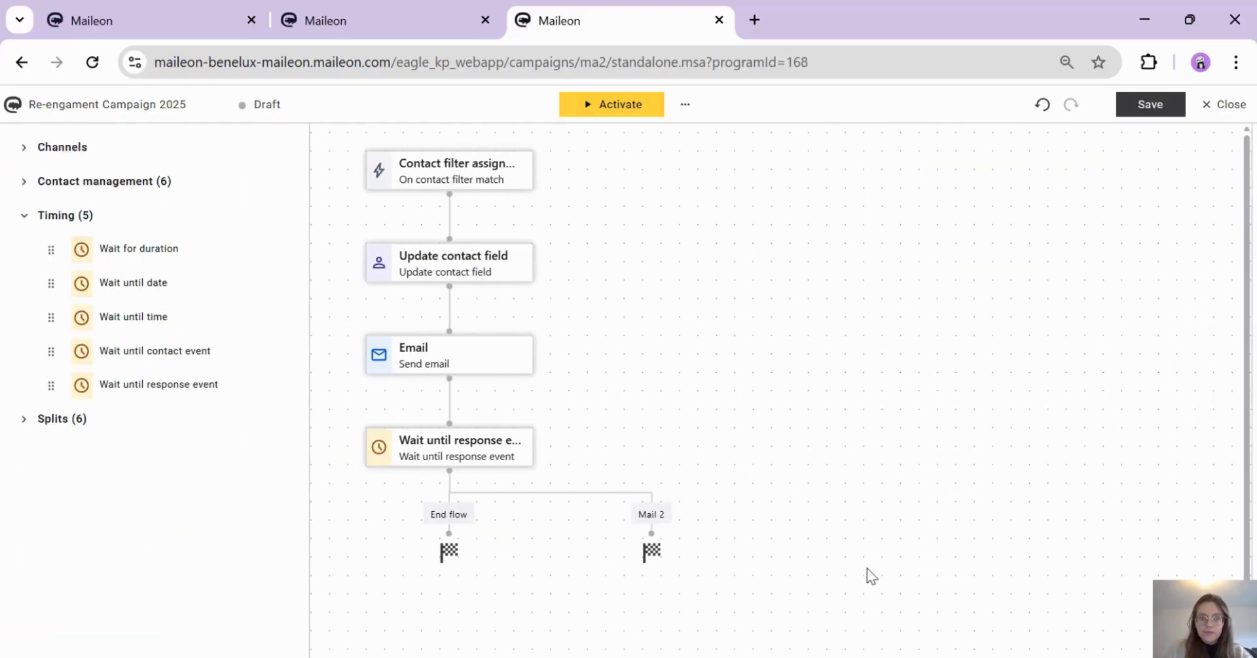
{"action": "left_click", "coordinate": [1121, 107]}
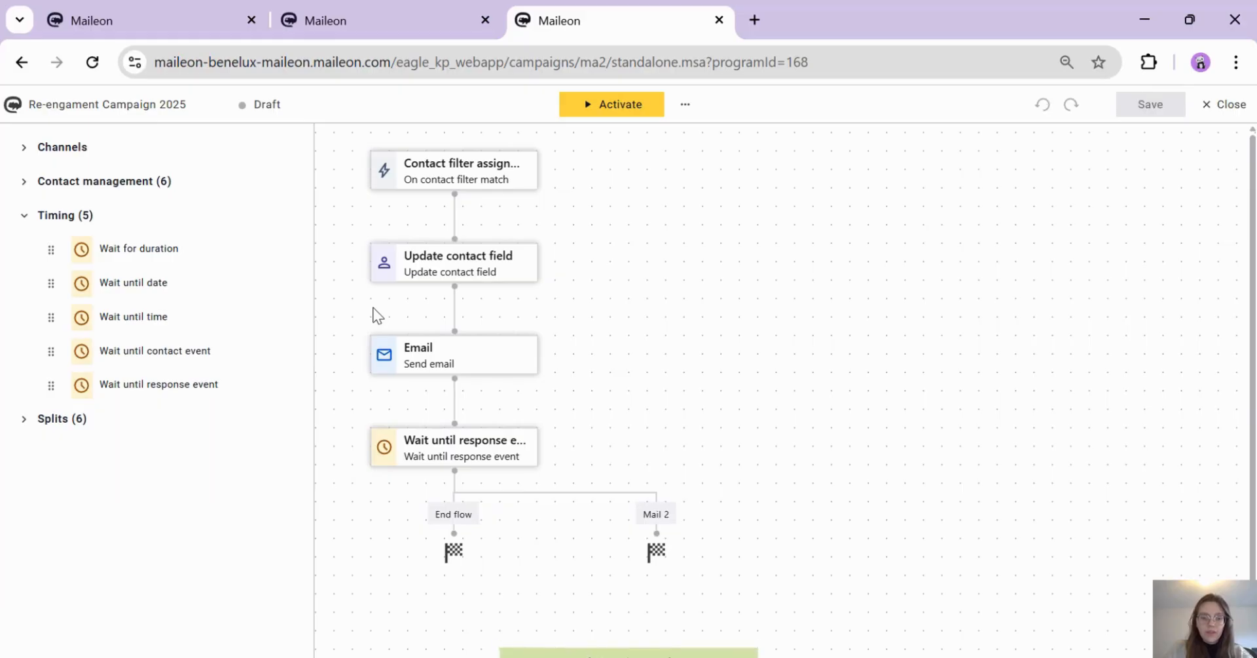
Step: Add an Email element on the "Mail 2" branch and open its settings
{"action": "left_click", "coordinate": [462, 349]}
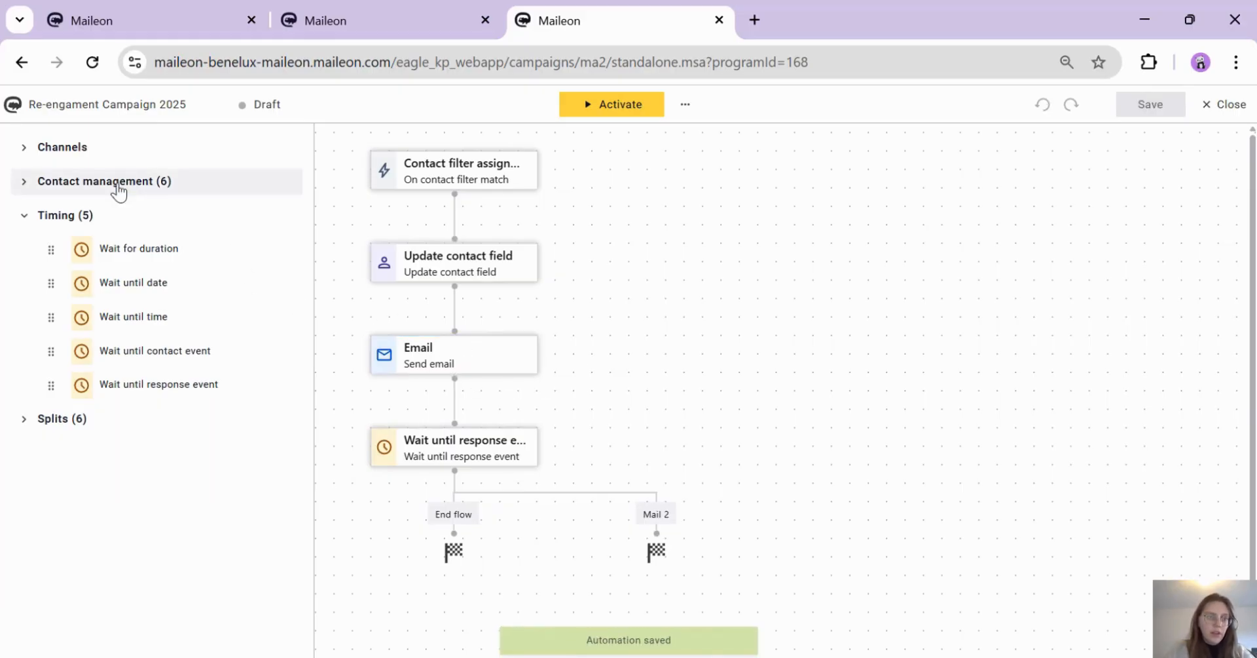
{"action": "left_click", "coordinate": [91, 150]}
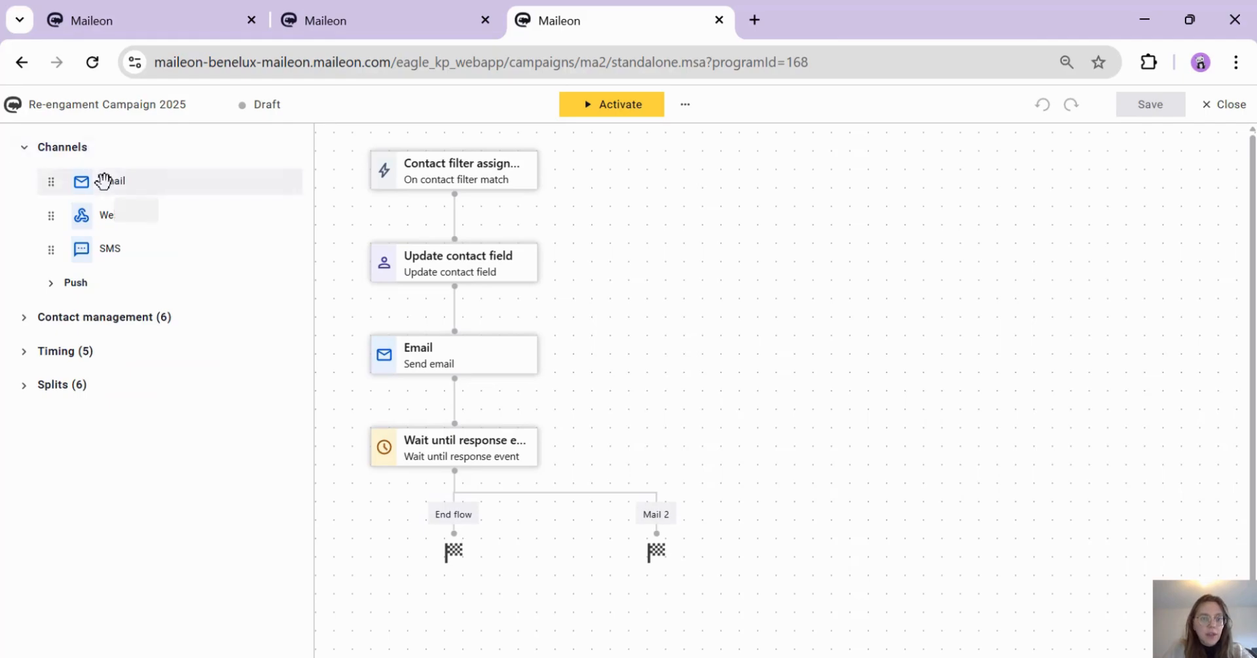
{"action": "left_click_drag", "start_coordinate": [103, 181], "coordinate": [657, 493]}
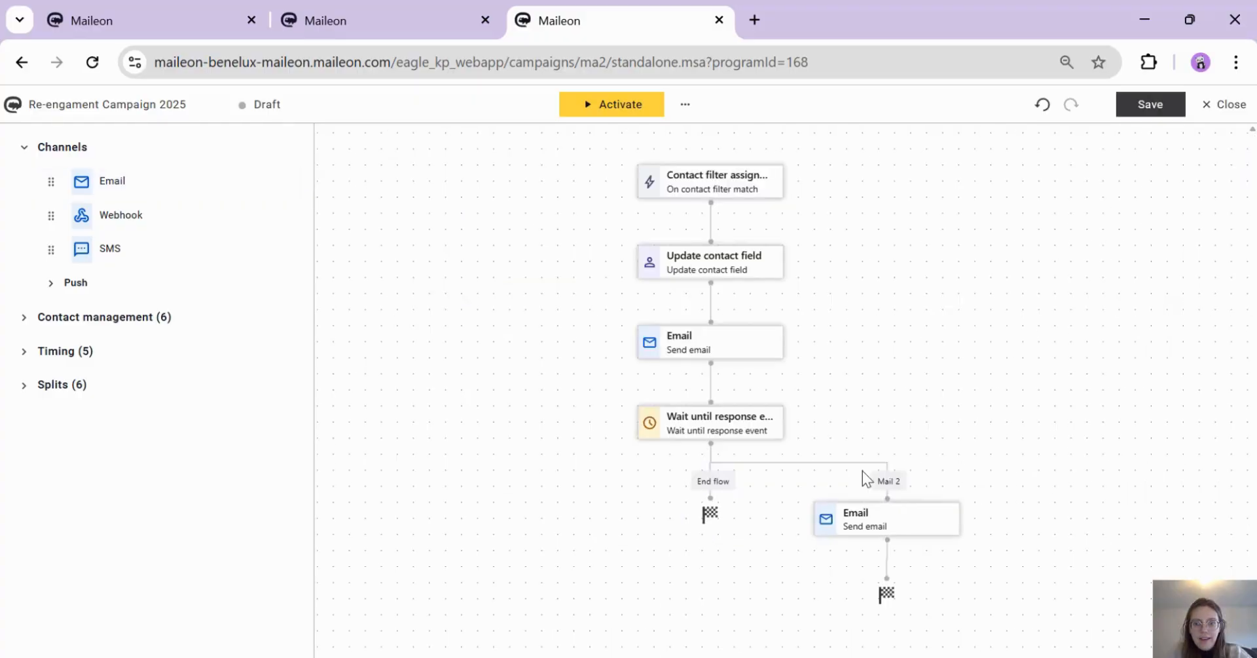
{"action": "left_click", "coordinate": [891, 515]}
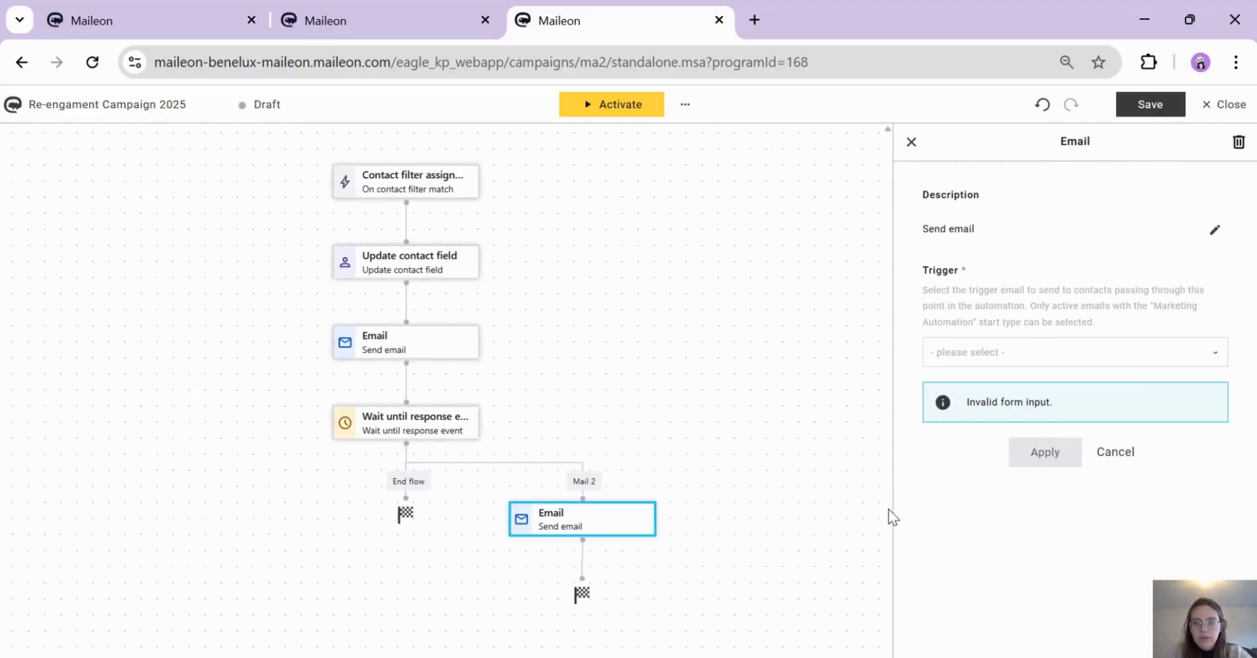
Step: Choose "2025 Re-engagement Campaign - 2" as the trigger email for the "Mail 2" branch and apply it
{"action": "double_click", "coordinate": [973, 354]}
{"action": "left_click", "coordinate": [972, 358]}
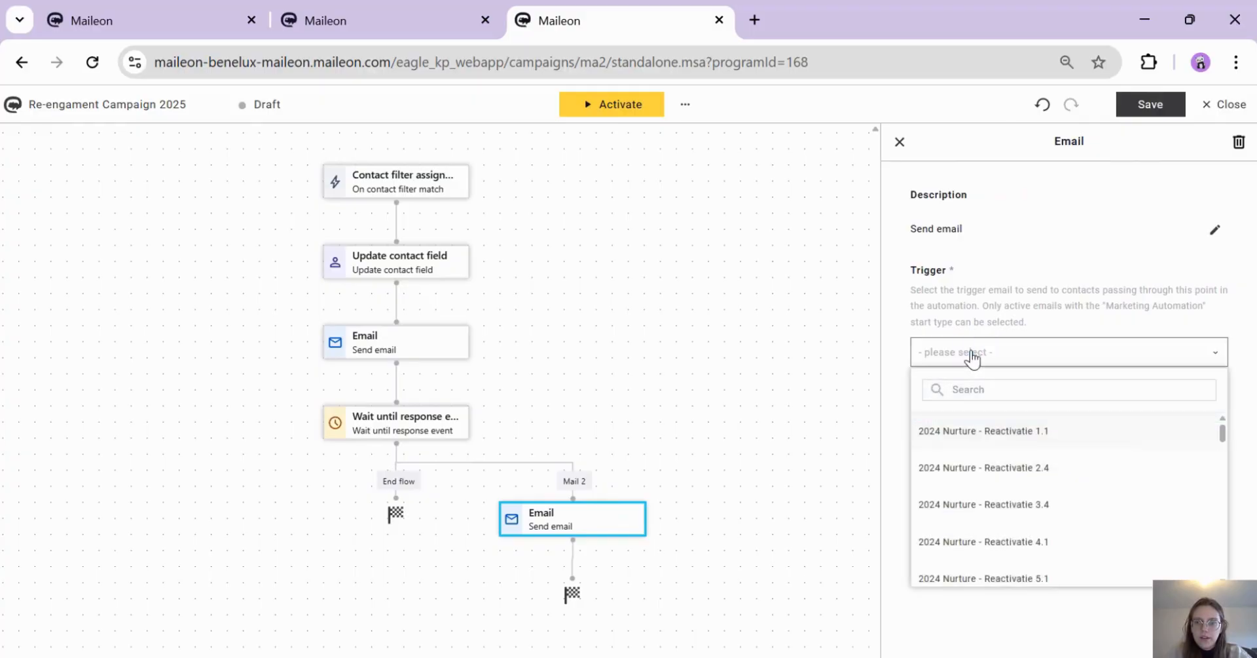
{"action": "left_click", "coordinate": [970, 388]}
{"action": "type", "text": "202"}
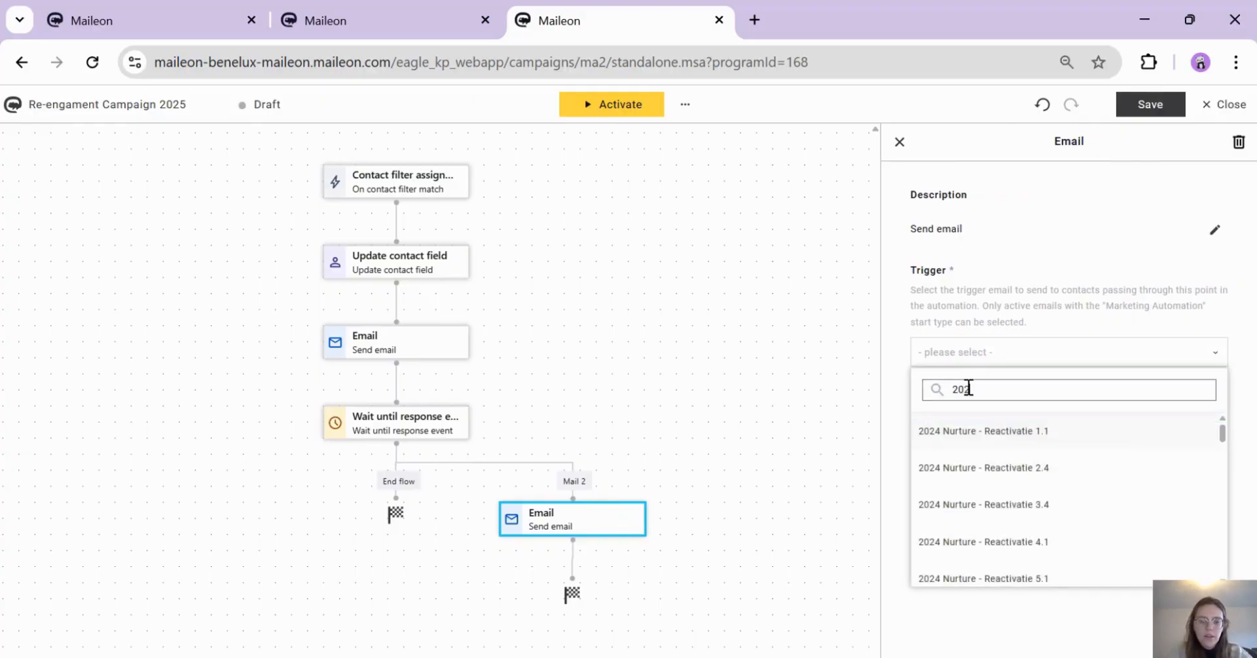
{"action": "type", "text": "5"}
{"action": "left_click", "coordinate": [992, 541]}
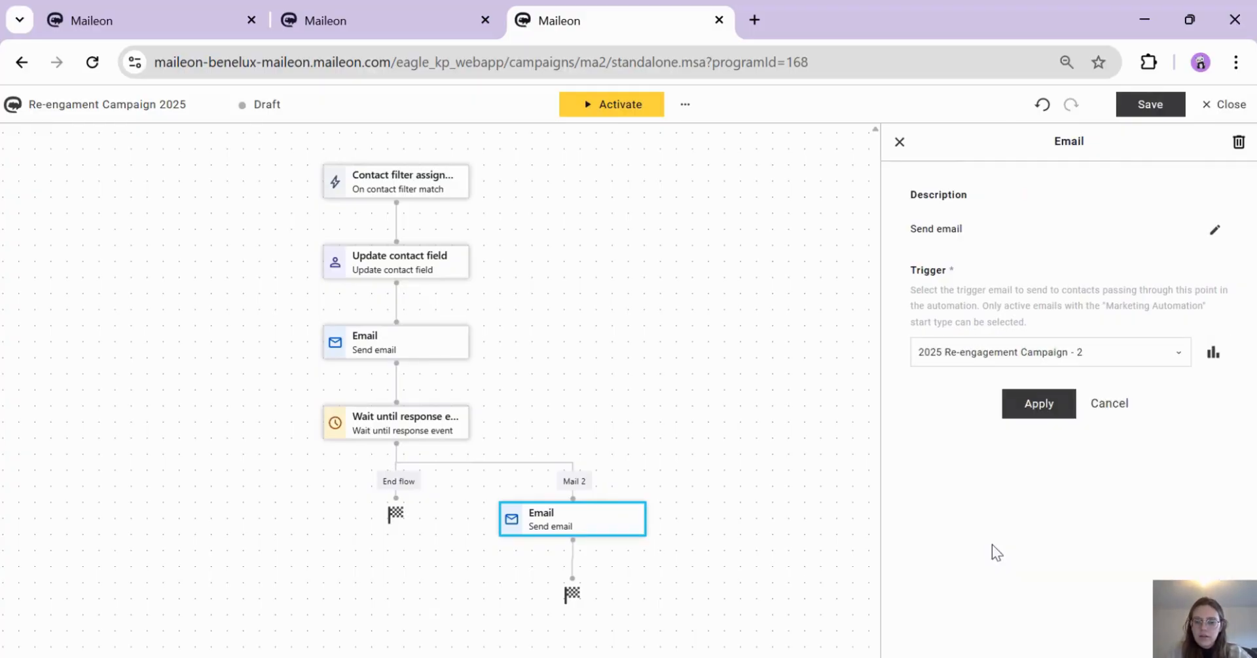
{"action": "left_click", "coordinate": [1039, 402]}
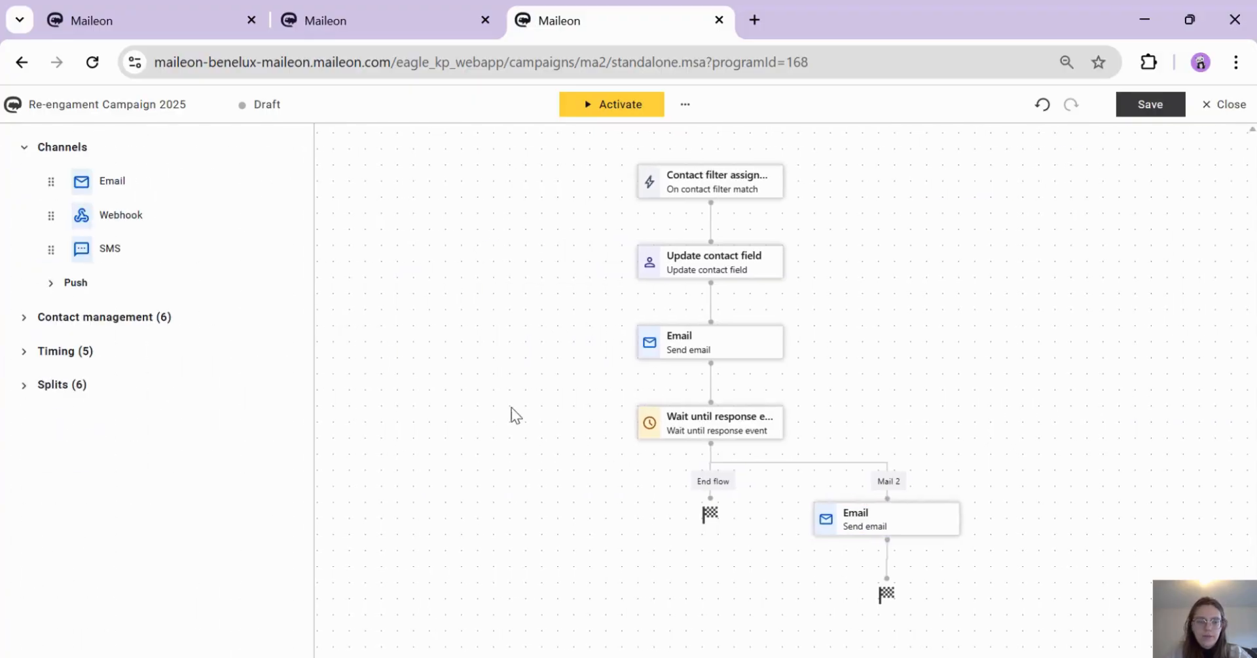
Step: Add a Wait until response event element after the Email element on the "Mail 2" branch
{"action": "left_click", "coordinate": [92, 317]}
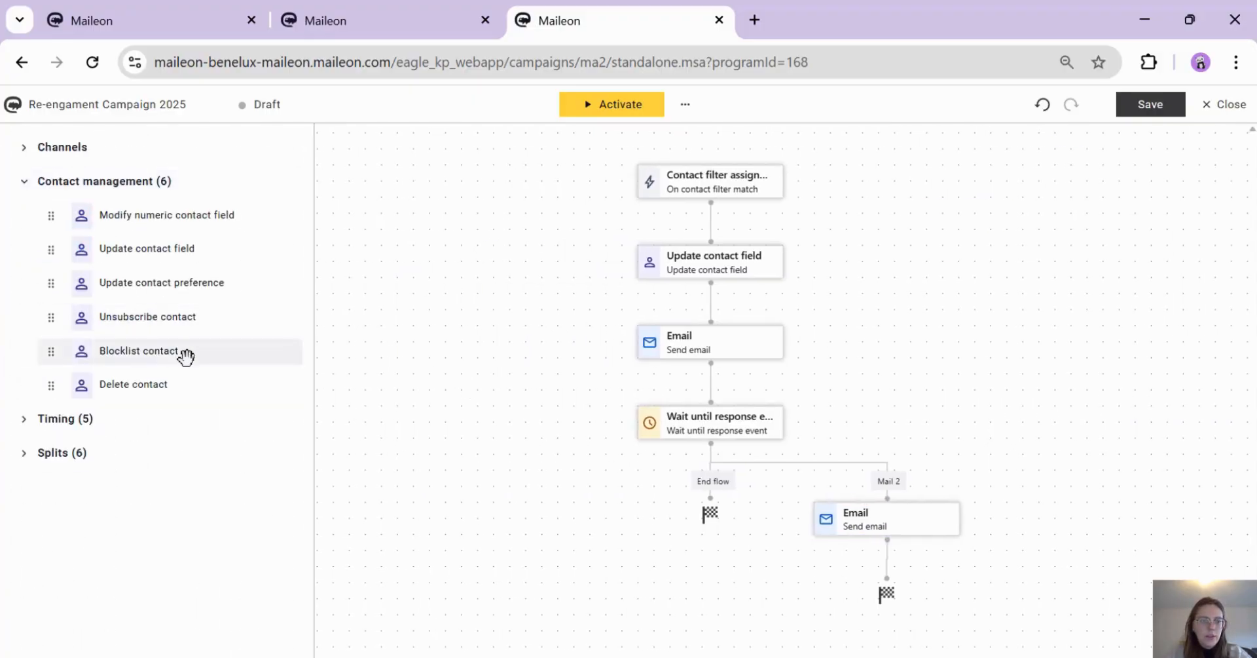
{"action": "left_click", "coordinate": [66, 420]}
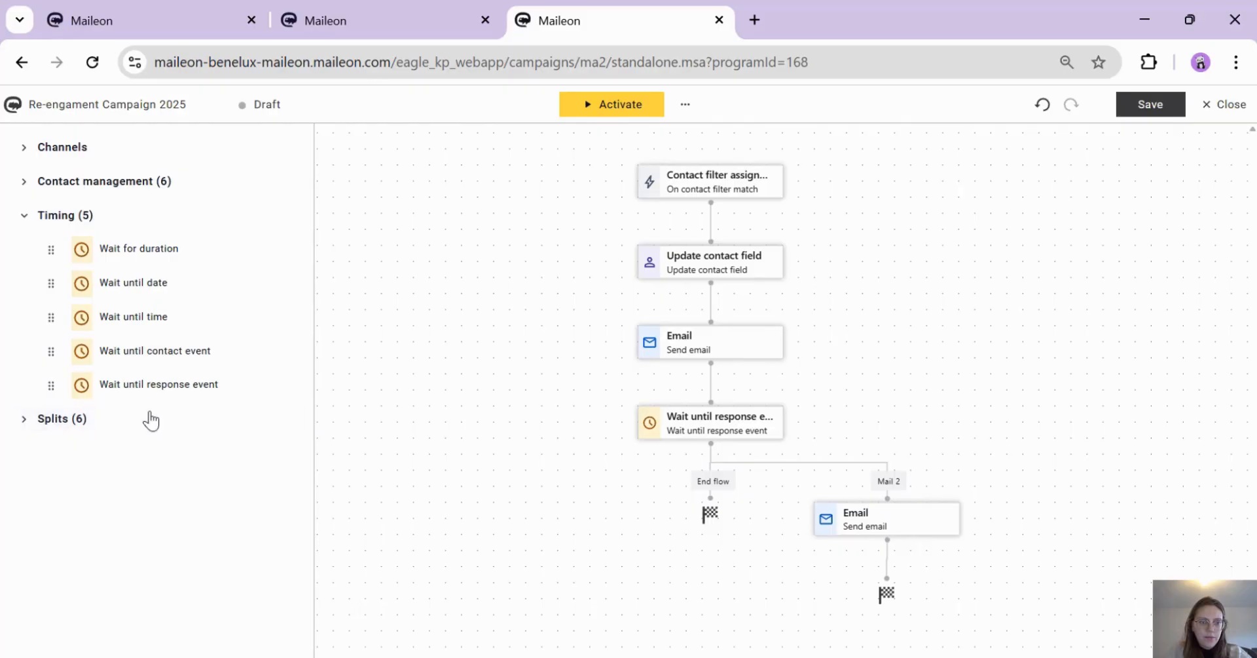
{"action": "left_click_drag", "start_coordinate": [175, 383], "coordinate": [889, 560]}
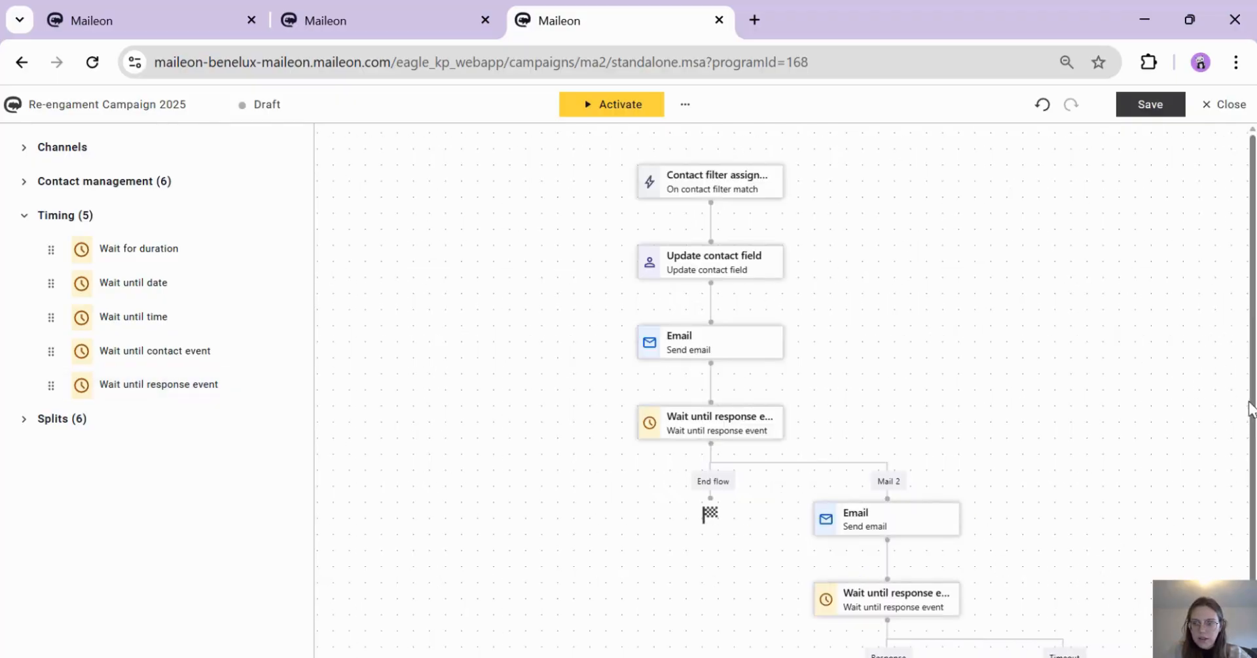
Step: Open the second Wait until response event element and choose "2025 Re-engagement Campaign - 2" as its campaign
{"action": "left_click", "coordinate": [901, 597]}
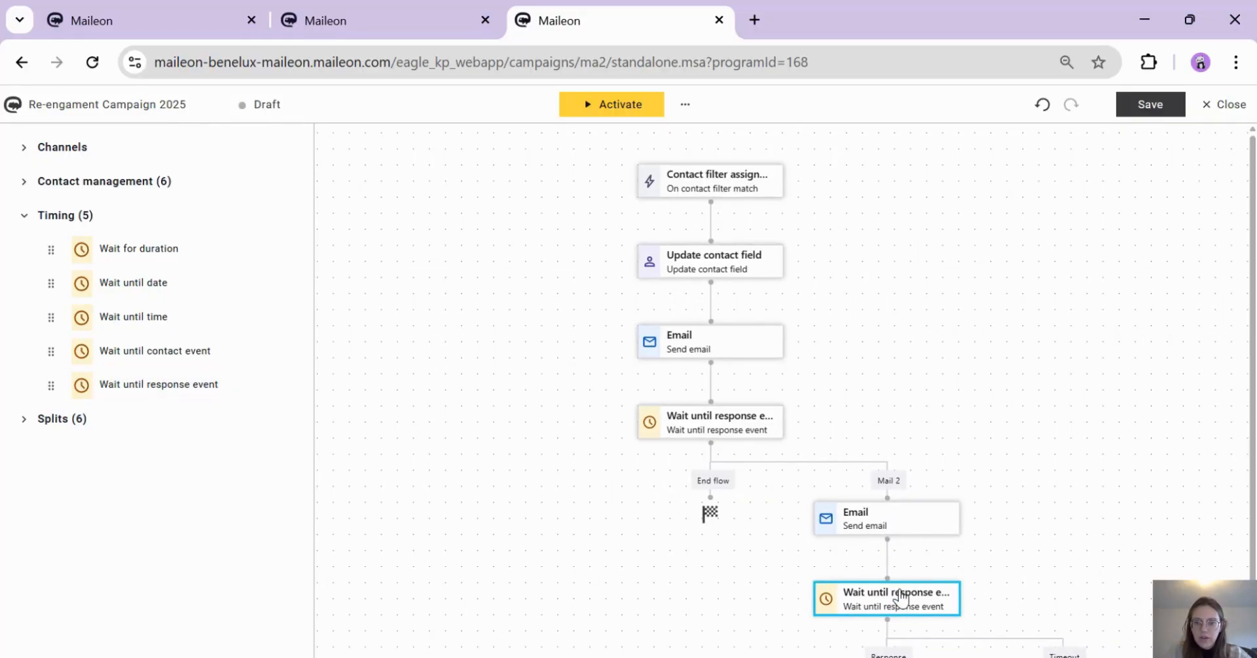
{"action": "left_click", "coordinate": [912, 600]}
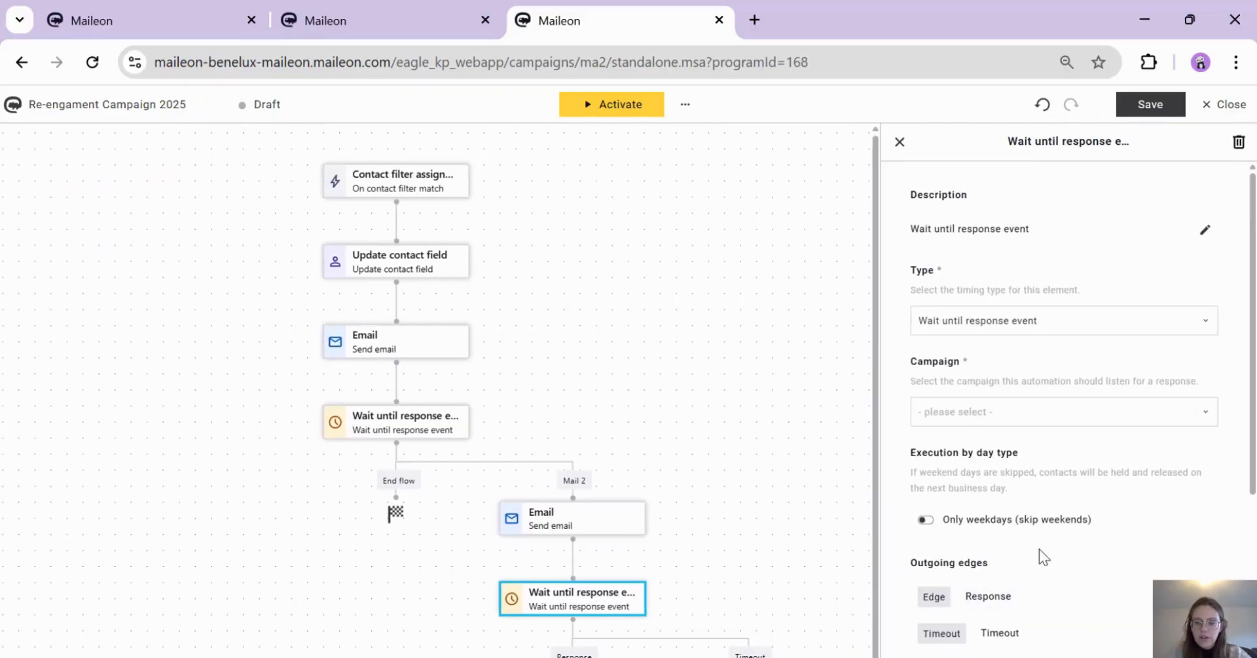
{"action": "left_click", "coordinate": [990, 420]}
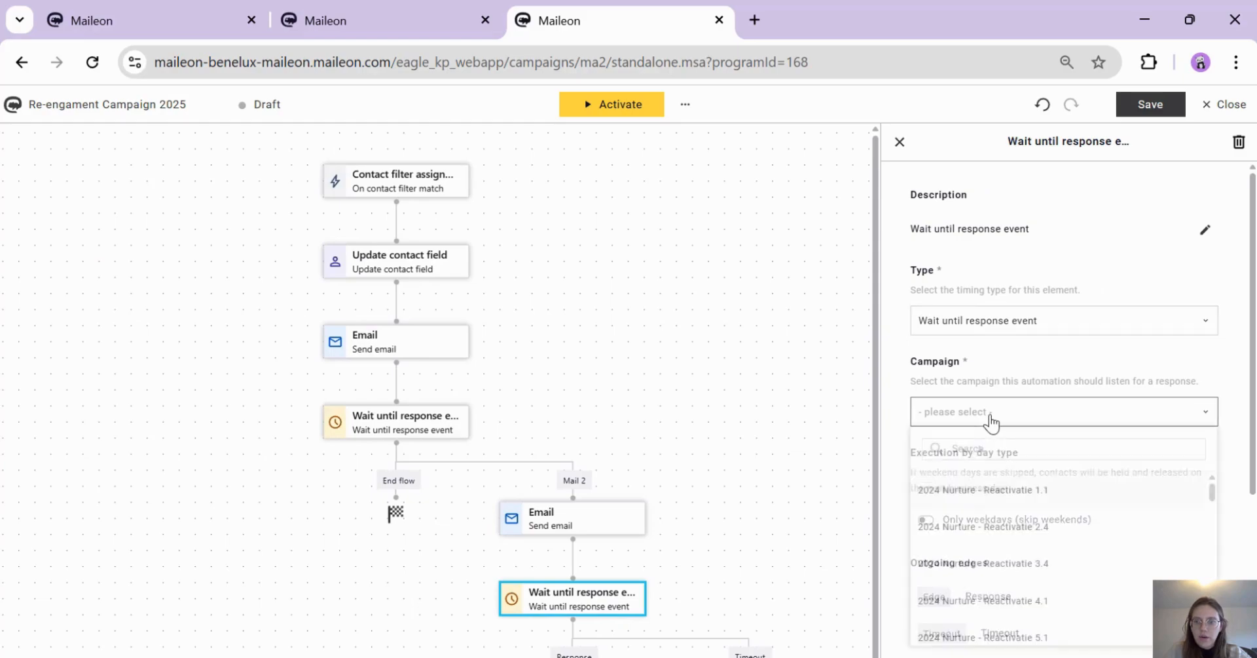
{"action": "left_click", "coordinate": [984, 447]}
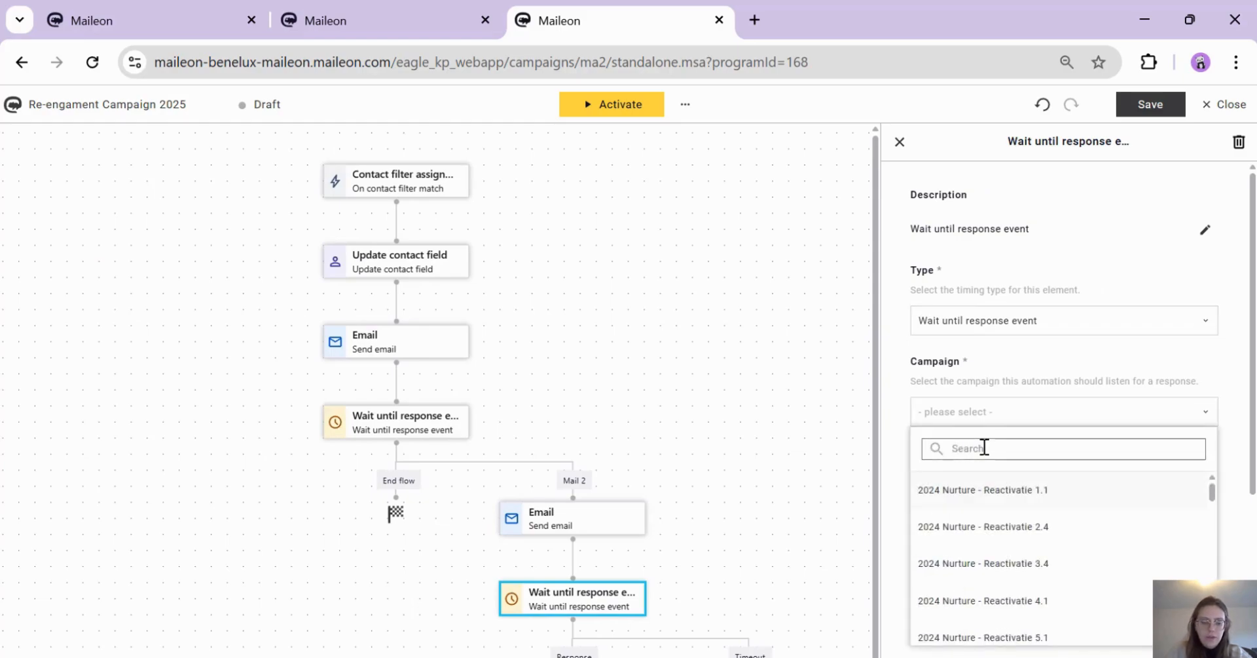
{"action": "type", "text": "2025"}
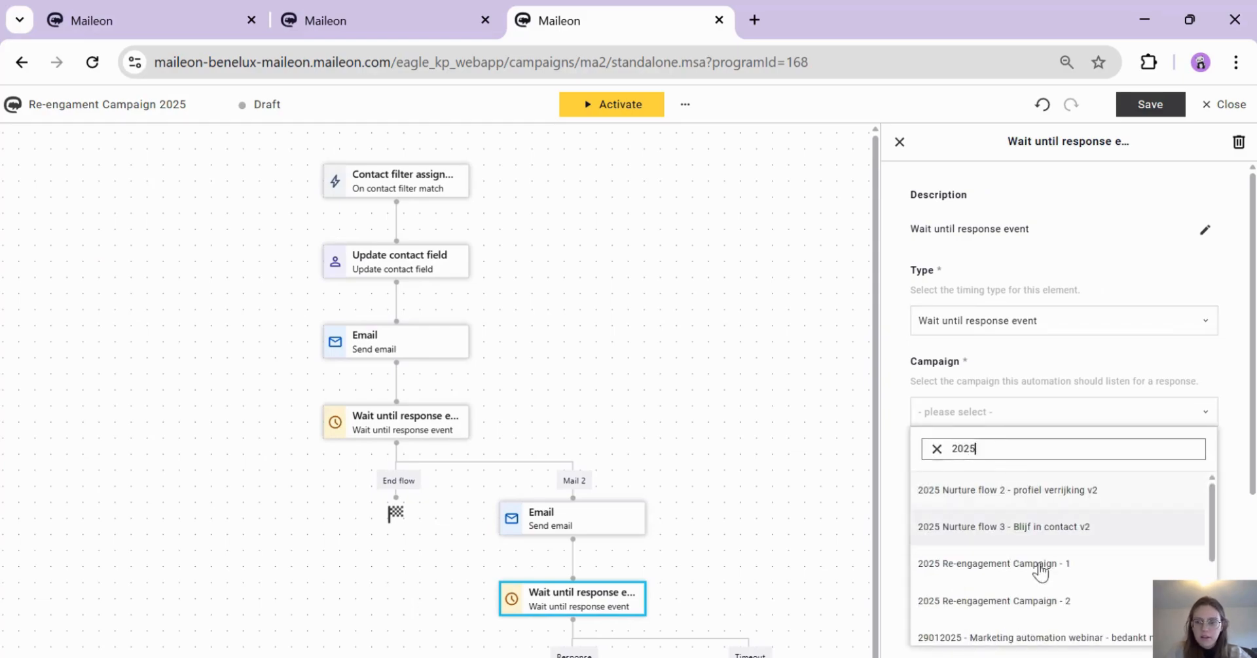
{"action": "left_click", "coordinate": [1042, 598]}
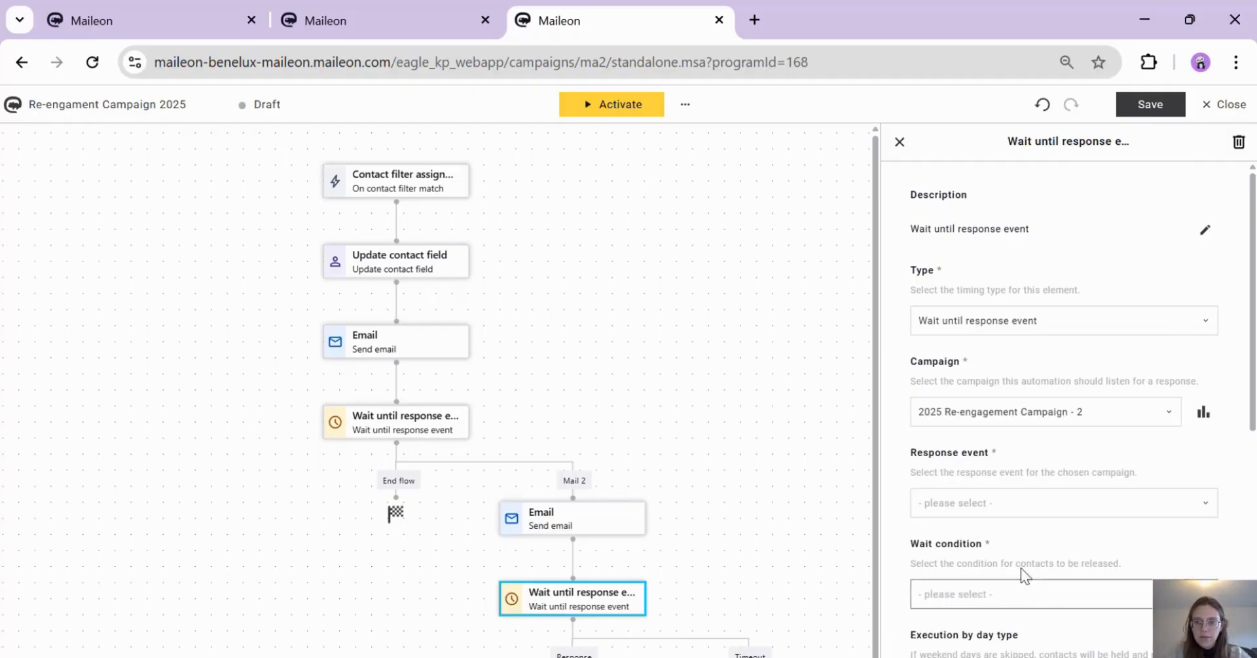
Step: Set the wait element's response event to Open and its wait condition to a duration of 1 week
{"action": "left_click", "coordinate": [986, 507]}
{"action": "left_click", "coordinate": [943, 395]}
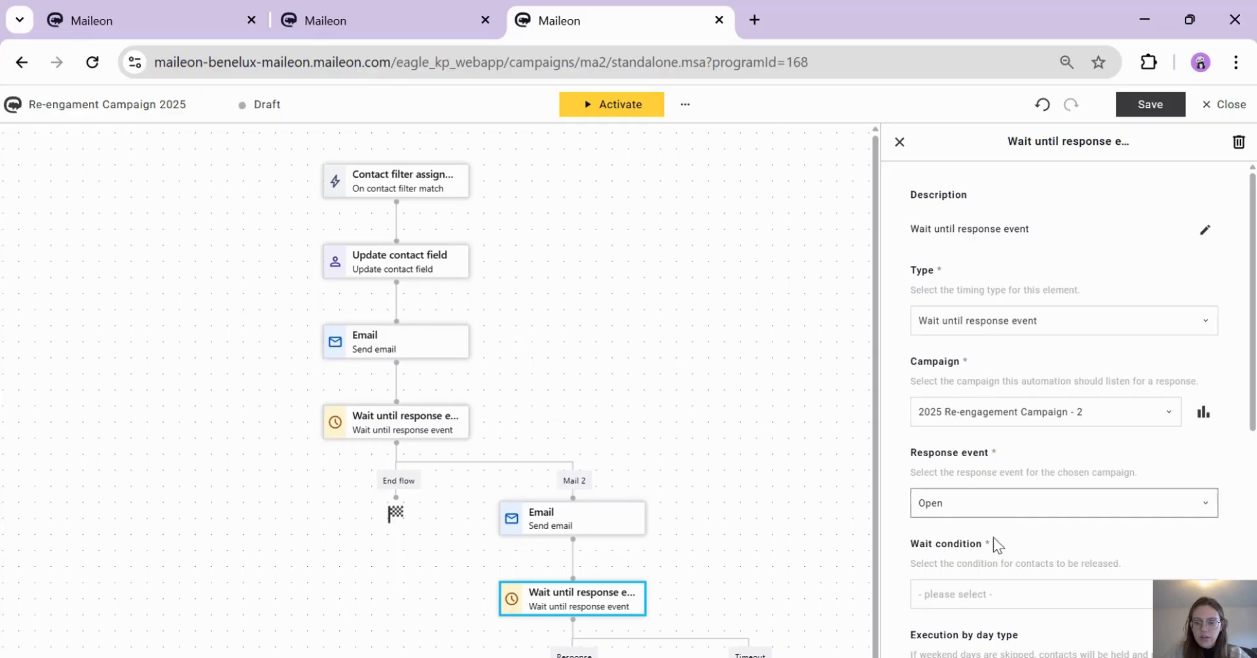
{"action": "scroll", "coordinate": [995, 546], "scroll_direction": "down", "scroll_amount": 1}
{"action": "left_click", "coordinate": [980, 494]}
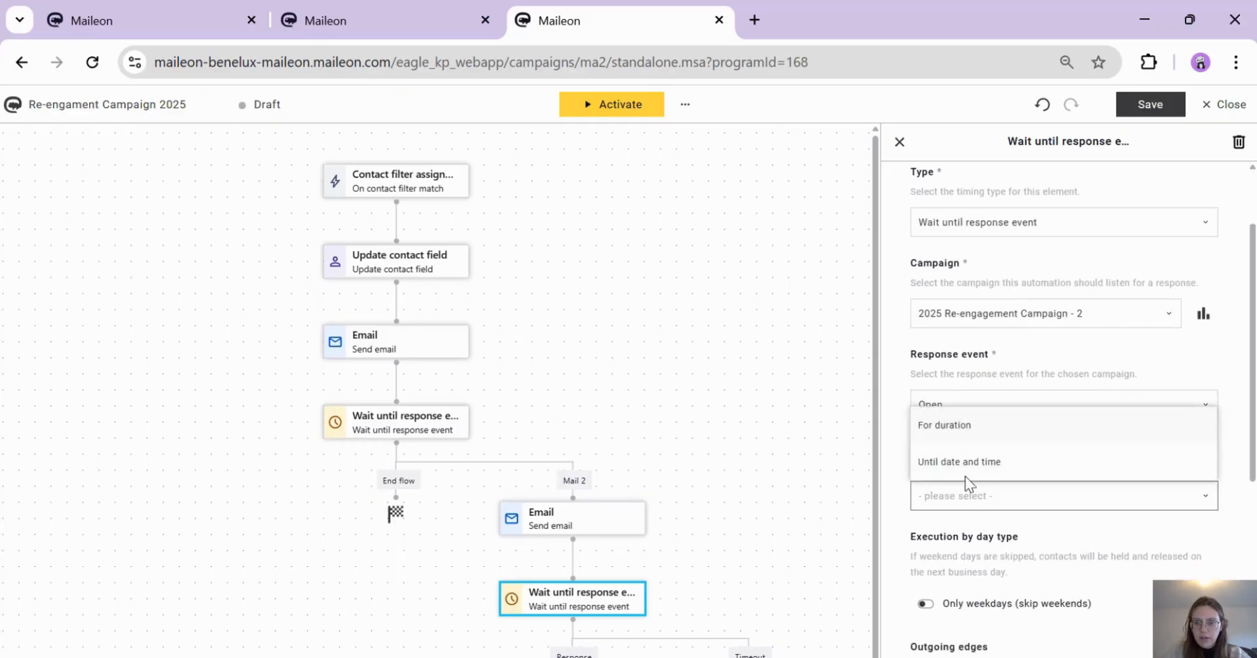
{"action": "left_click", "coordinate": [949, 429]}
{"action": "left_click", "coordinate": [965, 591]}
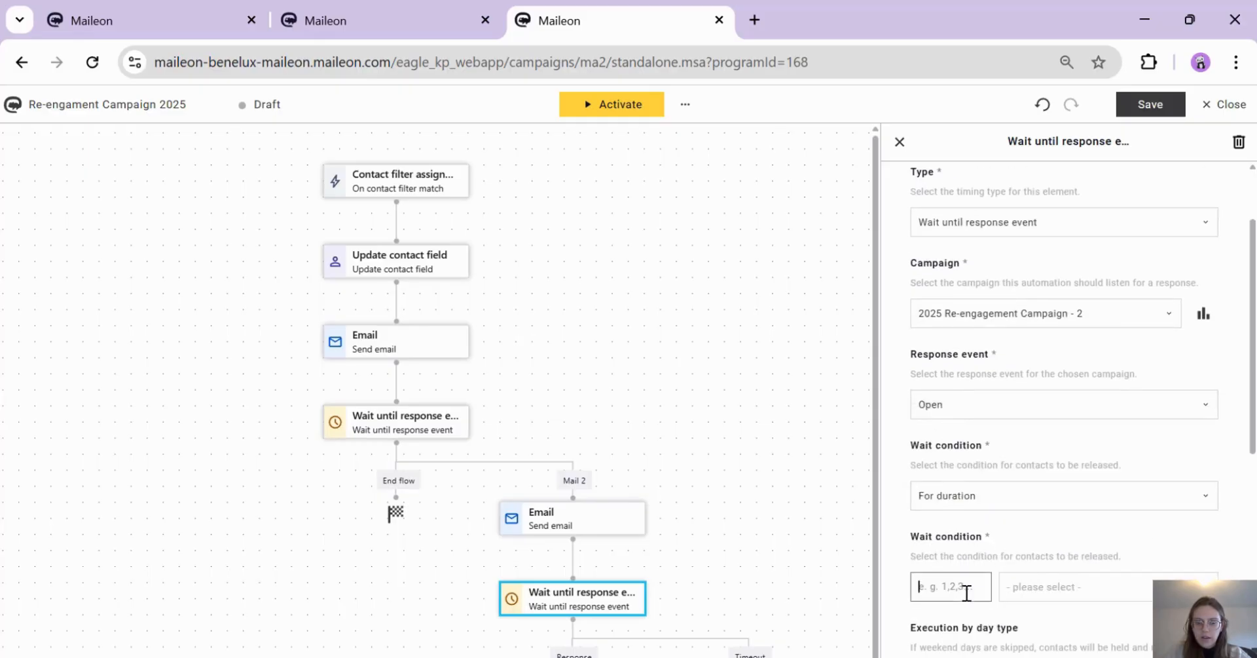
{"action": "type", "text": "1"}
{"action": "left_click", "coordinate": [1047, 586]}
{"action": "left_click", "coordinate": [1054, 522]}
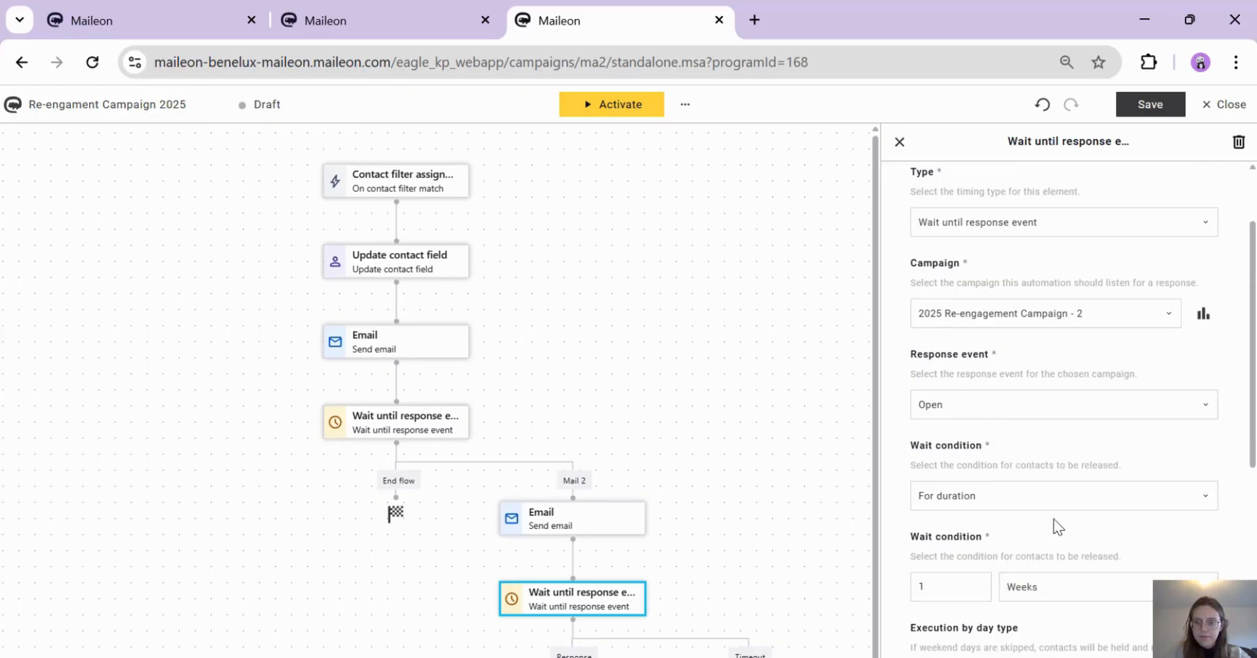
Step: Rename the Response outgoing edge of the second wait element as "End Flow"
{"action": "scroll", "coordinate": [1018, 592], "scroll_direction": "down", "scroll_amount": 5}
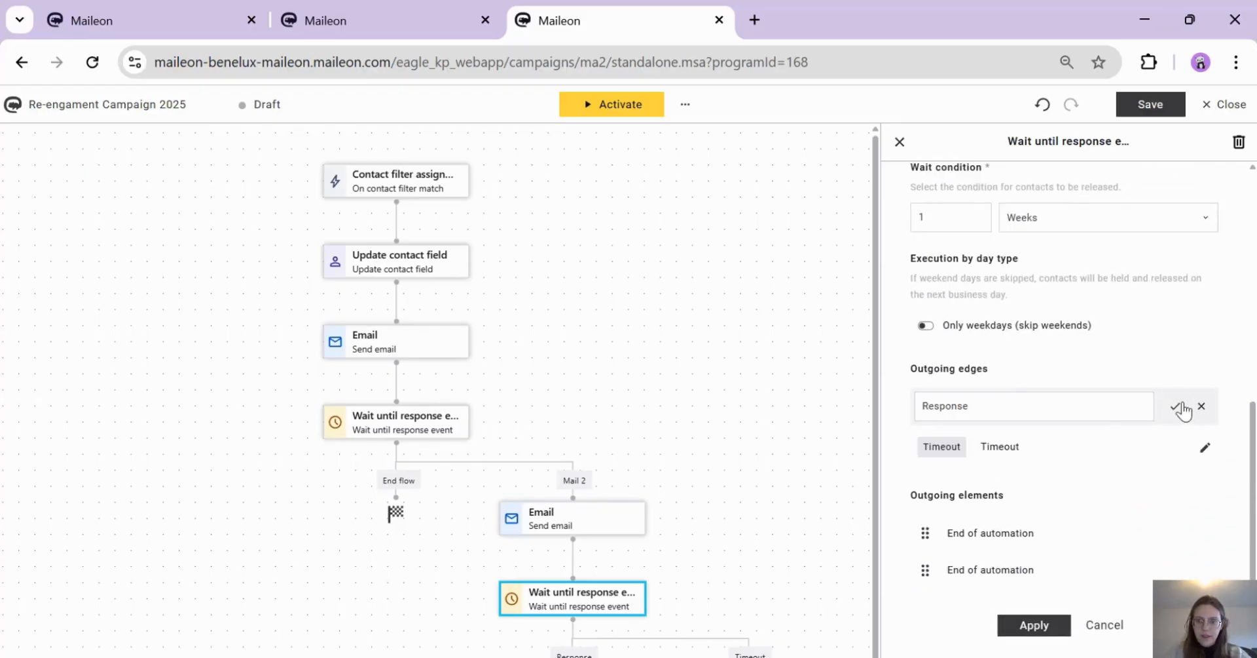
{"action": "double_click", "coordinate": [1012, 400]}
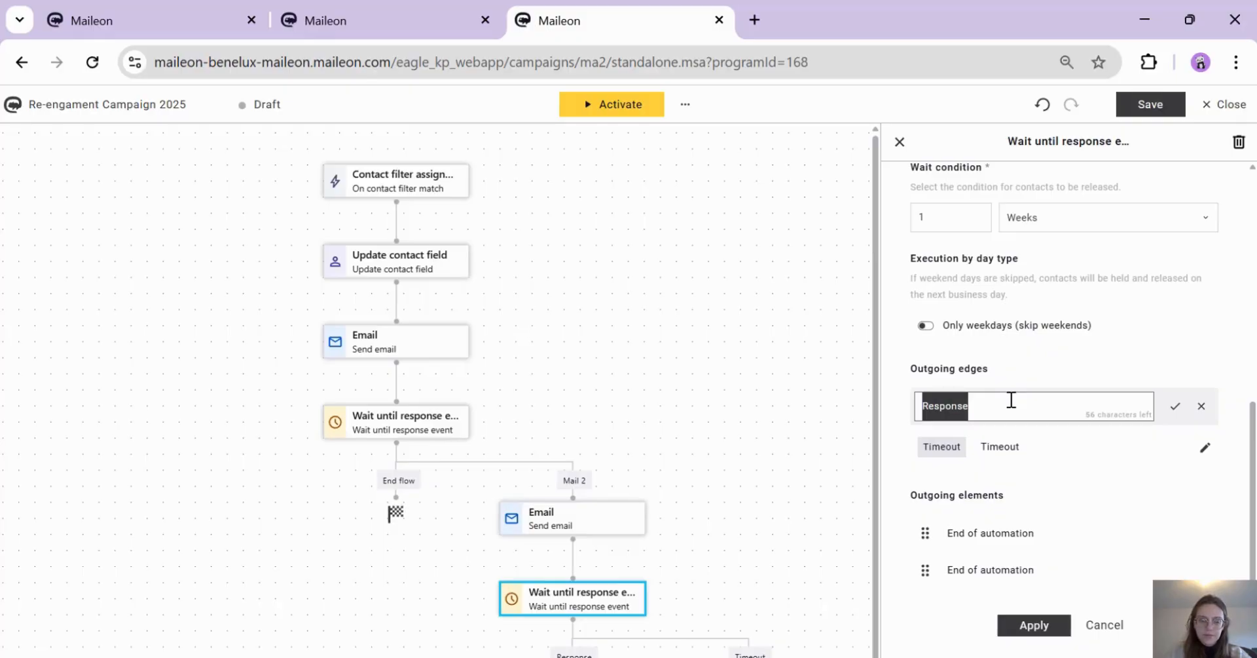
{"action": "type", "text": "End "}
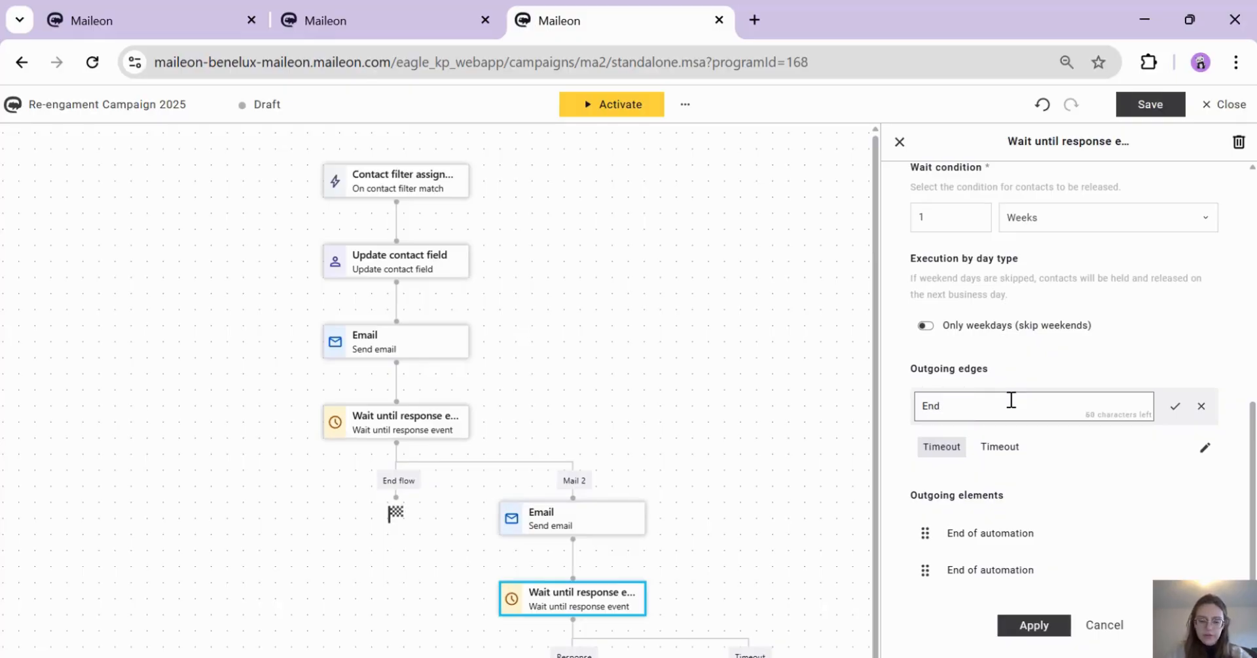
{"action": "type", "text": "Flow"}
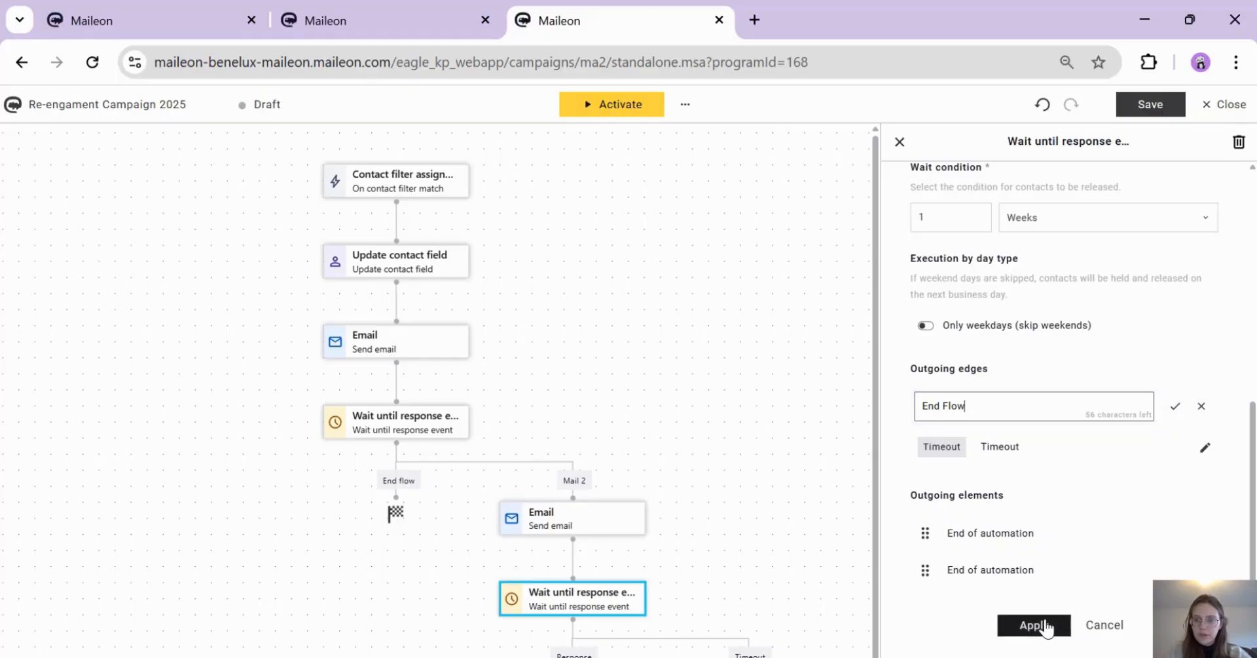
{"action": "left_click", "coordinate": [1175, 405]}
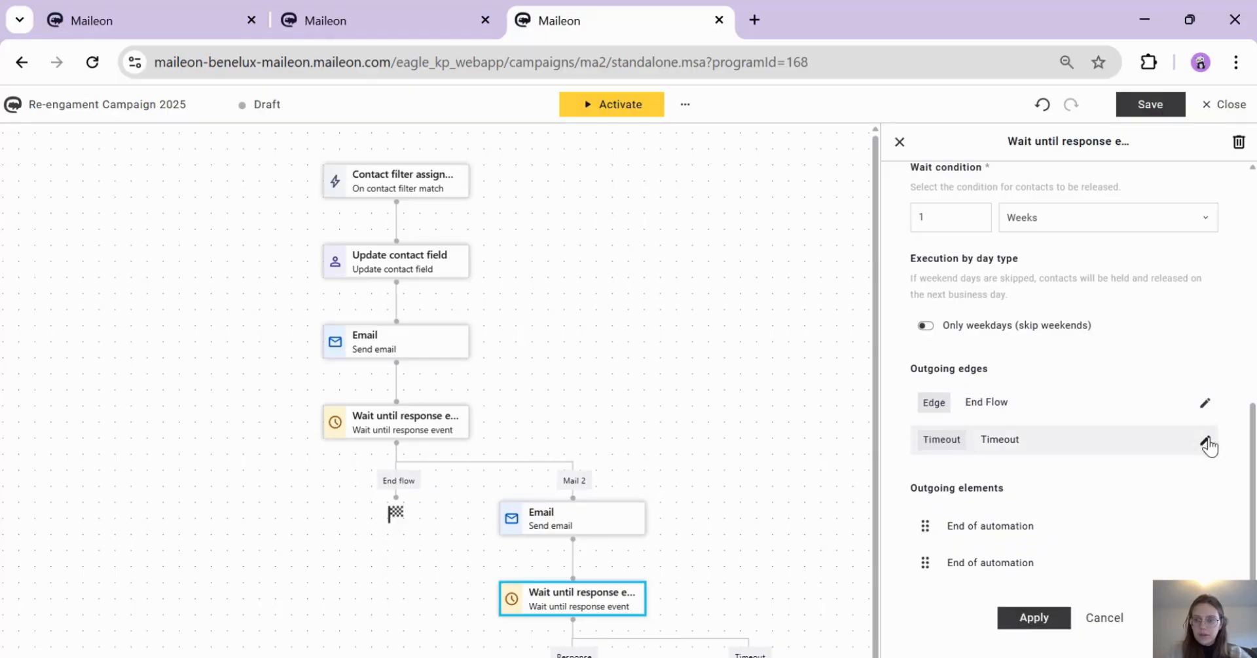
Step: Rename the Timeout outgoing edge as "Delete contact" and close the wait element's settings without applying them
{"action": "left_click", "coordinate": [1207, 444]}
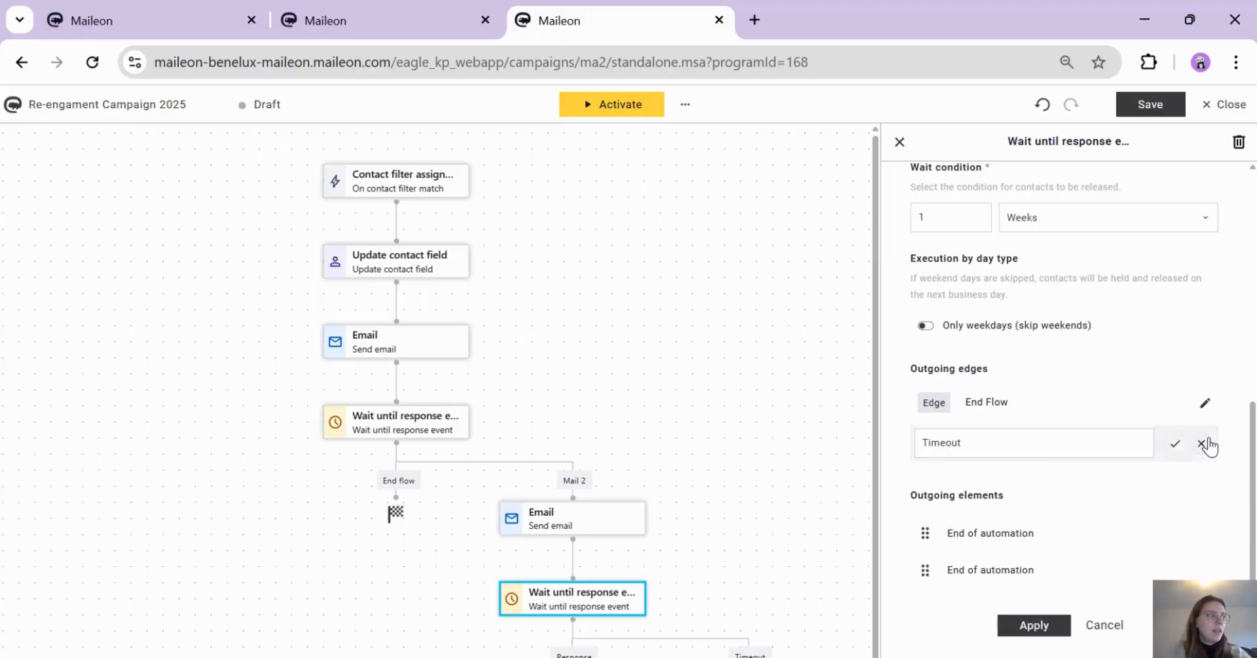
{"action": "double_click", "coordinate": [991, 442]}
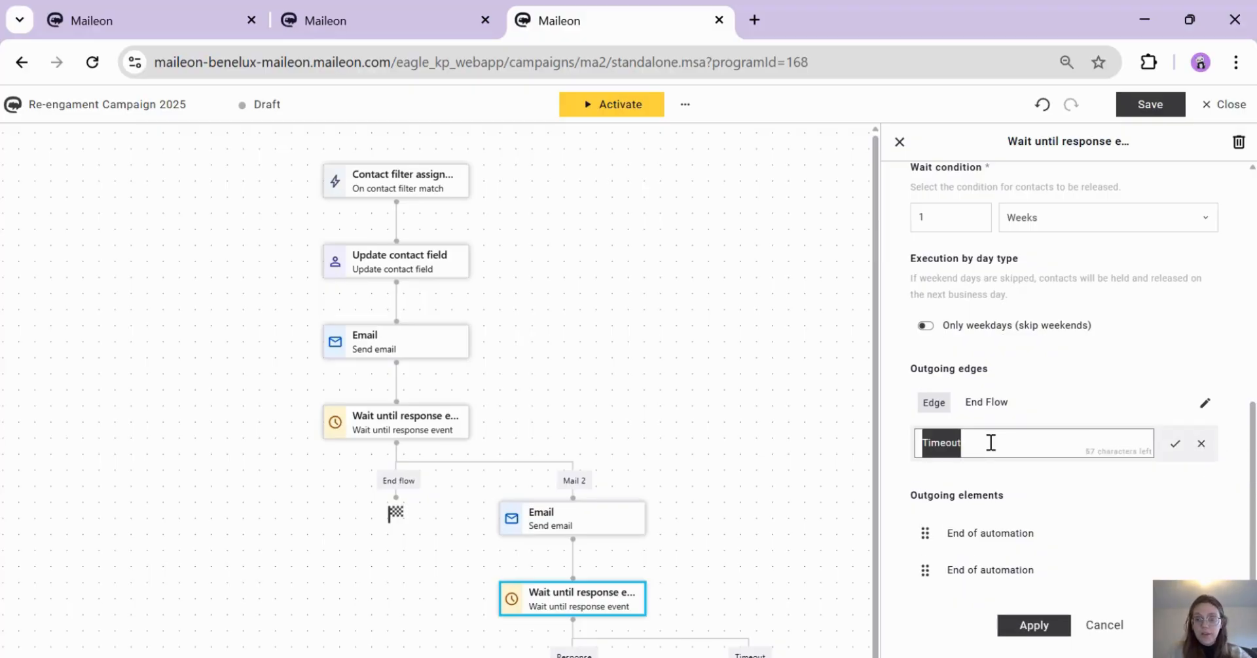
{"action": "type", "text": "Delet"}
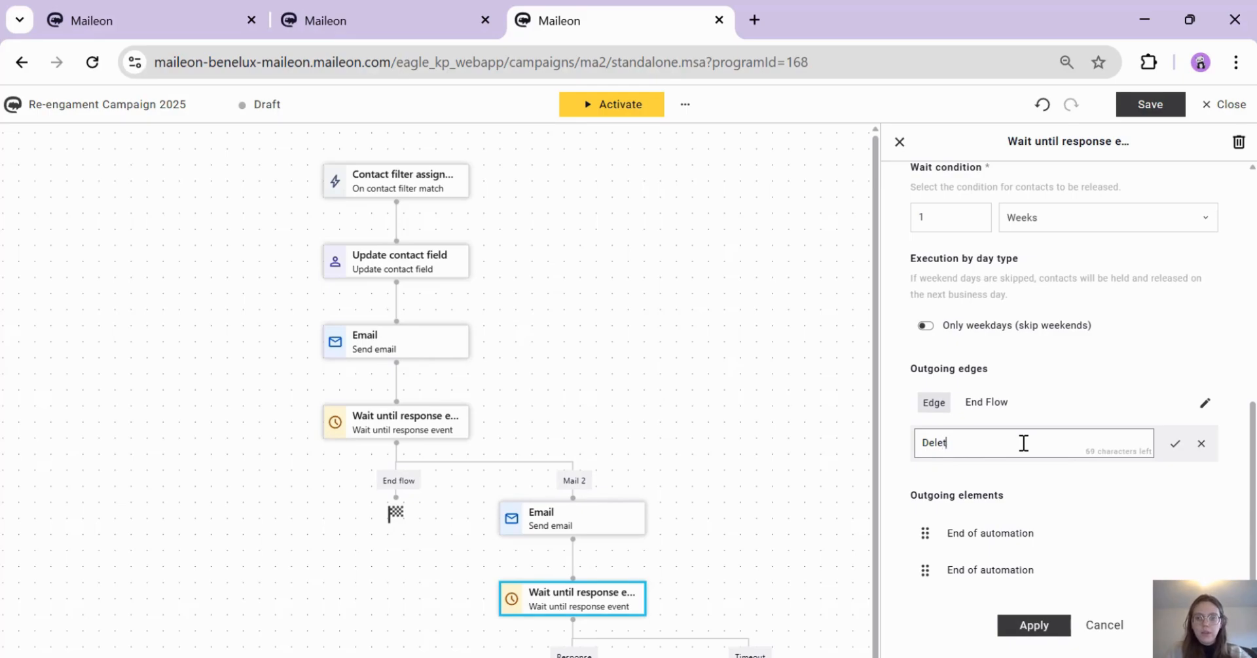
{"action": "type", "text": "e cont"}
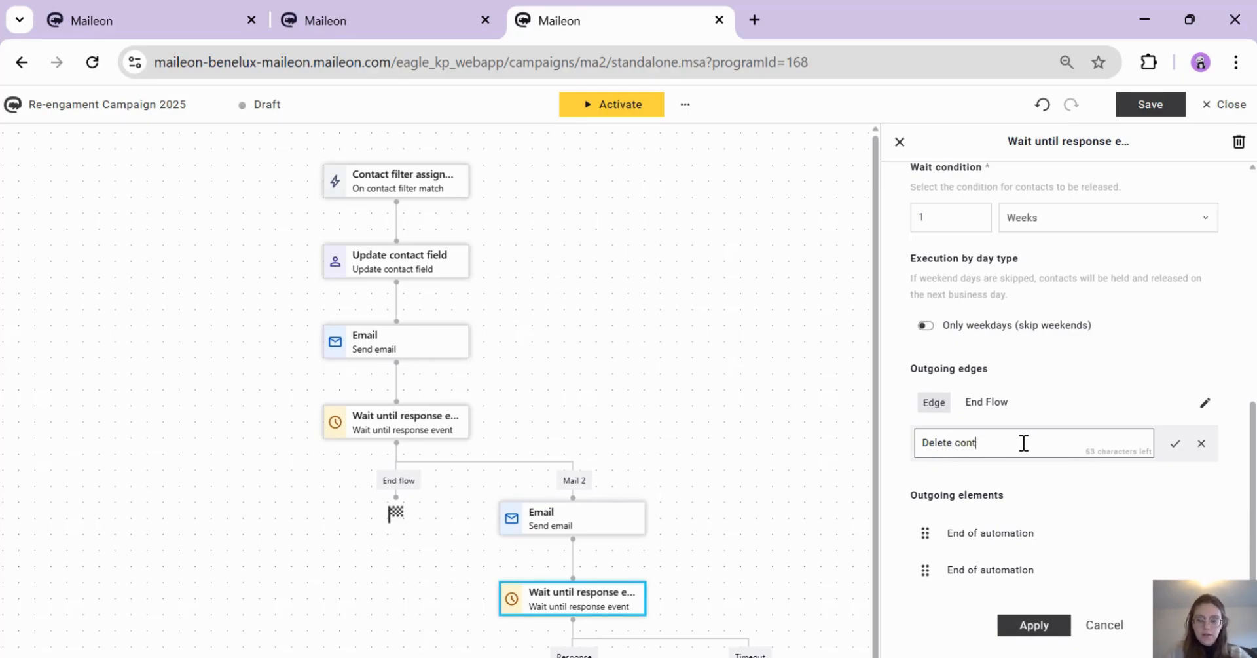
{"action": "type", "text": "act"}
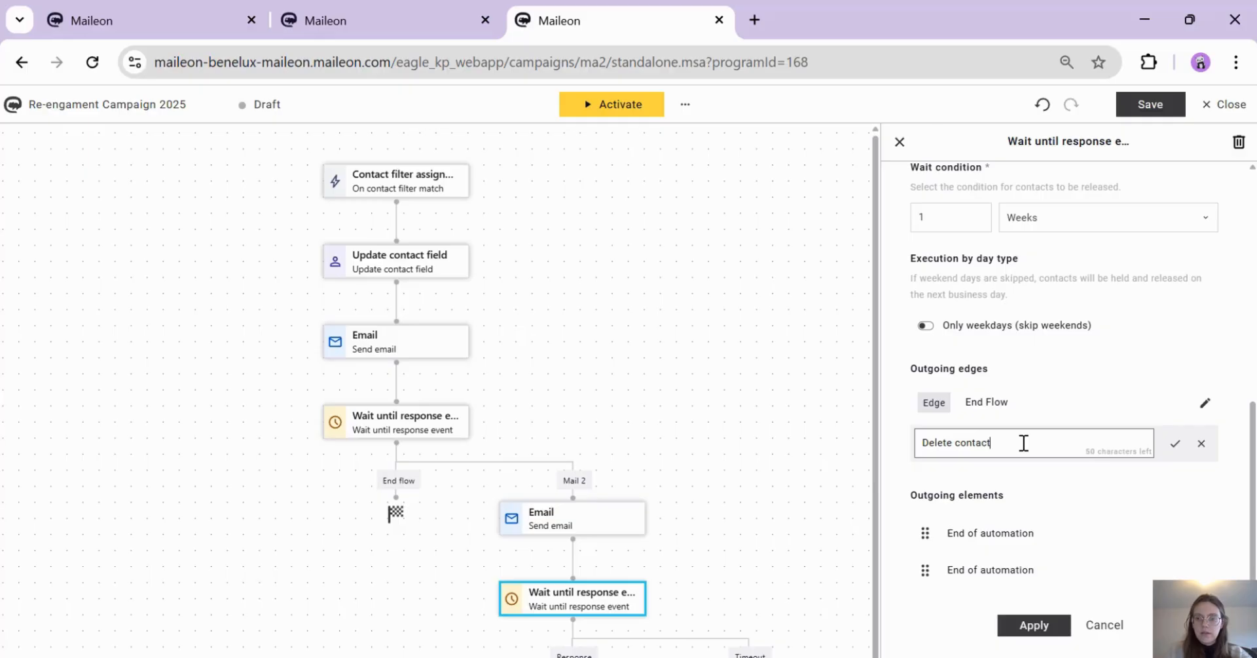
{"action": "left_click", "coordinate": [1175, 446]}
{"action": "left_click", "coordinate": [674, 449]}
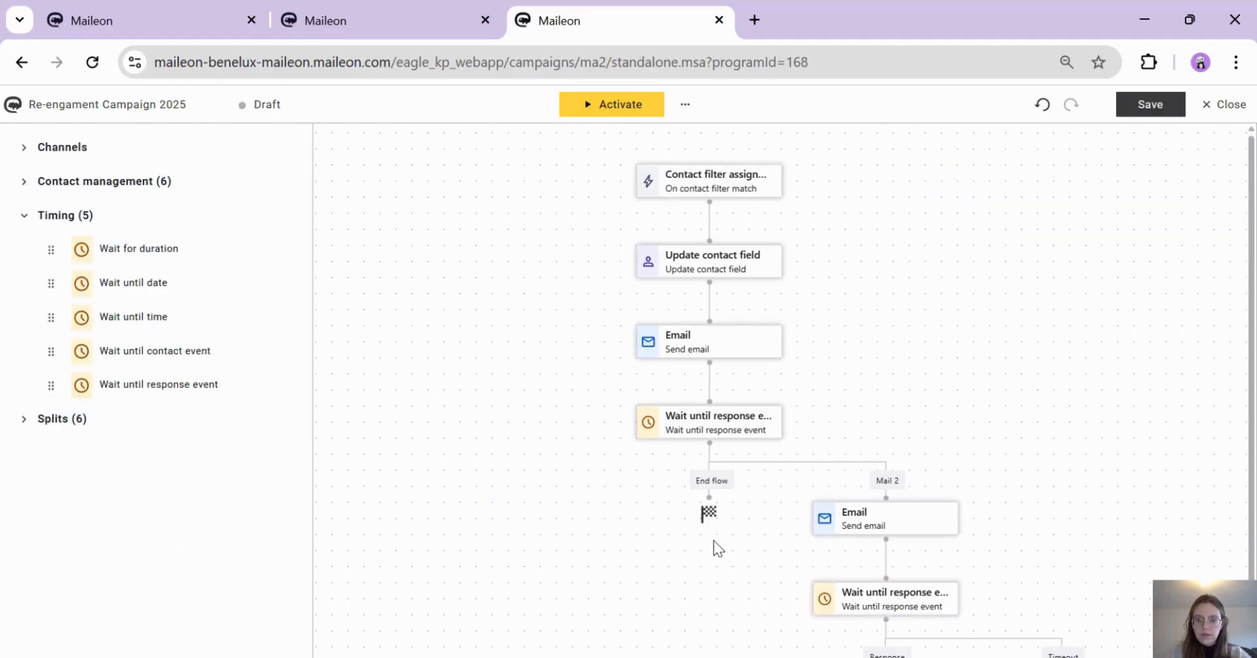
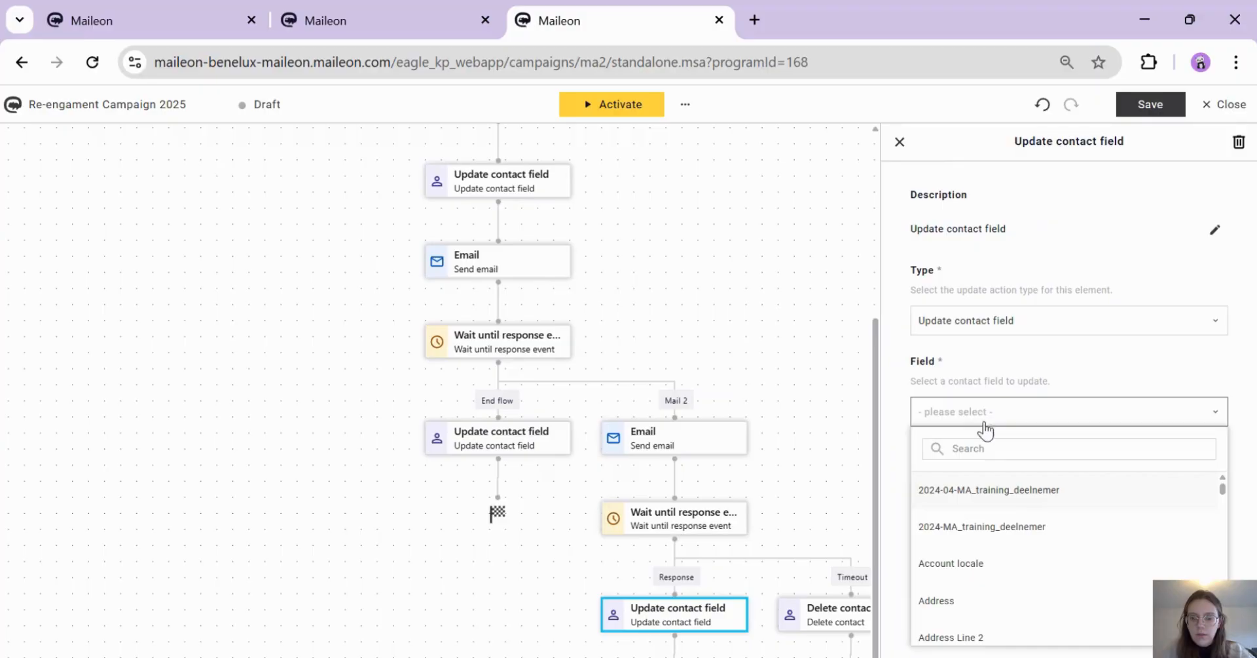
Step: Configure the Update contact field element on the Response branch to set "re-engagement check" to False and apply it
{"action": "left_click", "coordinate": [983, 447]}
{"action": "type", "text": "re-e"}
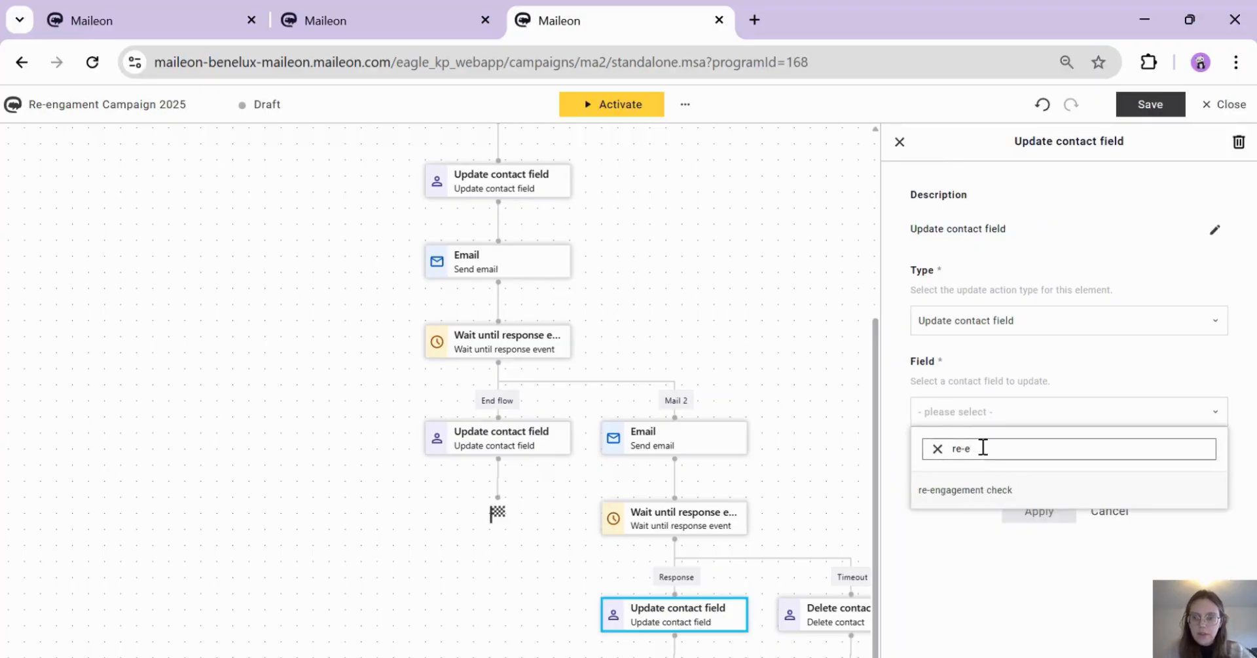
{"action": "left_click", "coordinate": [1006, 489]}
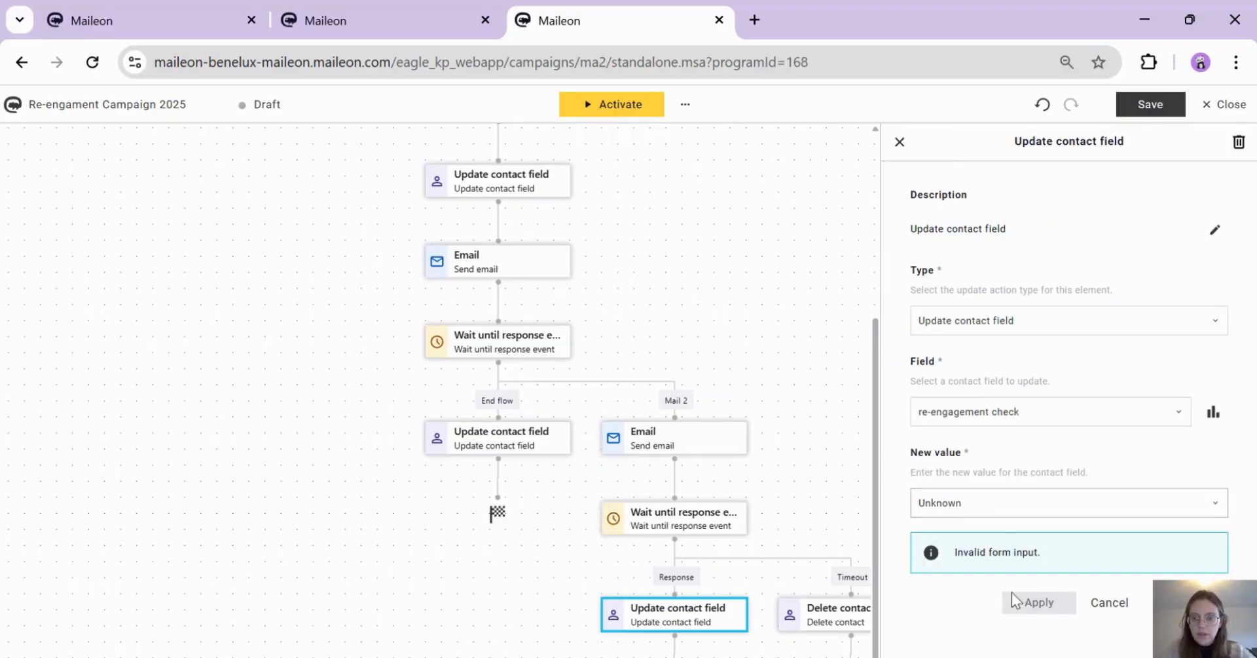
{"action": "left_click", "coordinate": [977, 506]}
{"action": "left_click", "coordinate": [961, 463]}
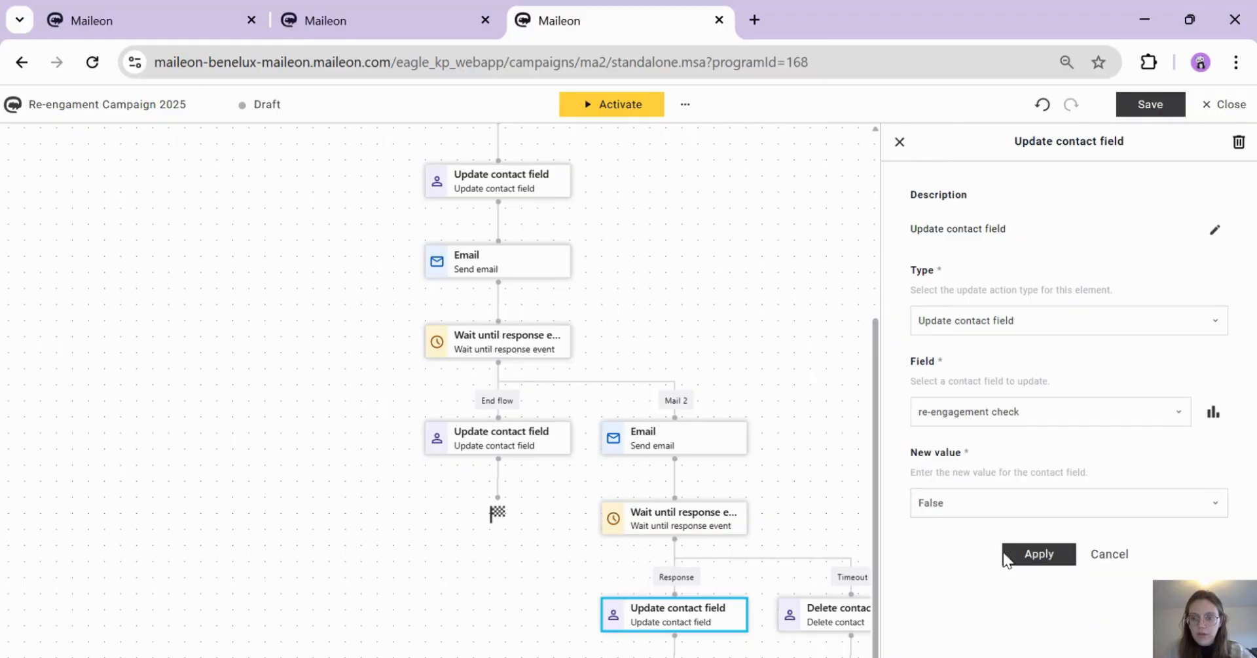
{"action": "left_click", "coordinate": [1031, 555]}
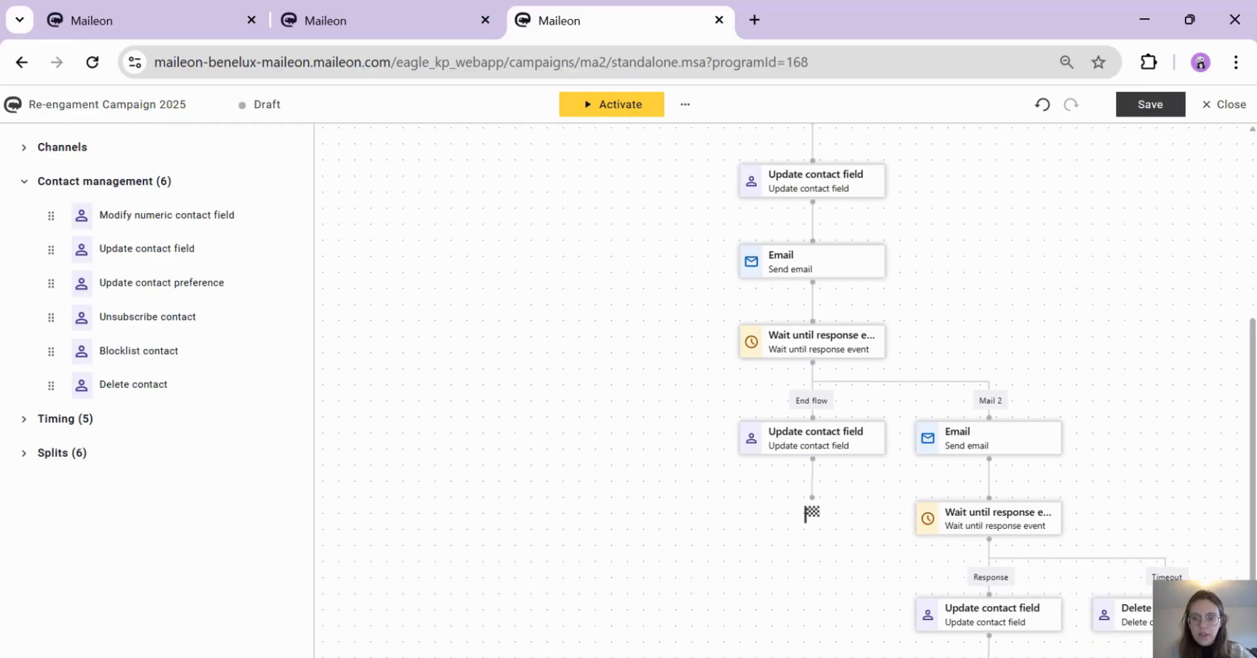
Step: Look over the complete automation flow and save the automation
{"action": "scroll", "coordinate": [1141, 425], "scroll_direction": "up", "scroll_amount": 3}
{"action": "scroll", "coordinate": [1141, 425], "scroll_direction": "down", "scroll_amount": 3}
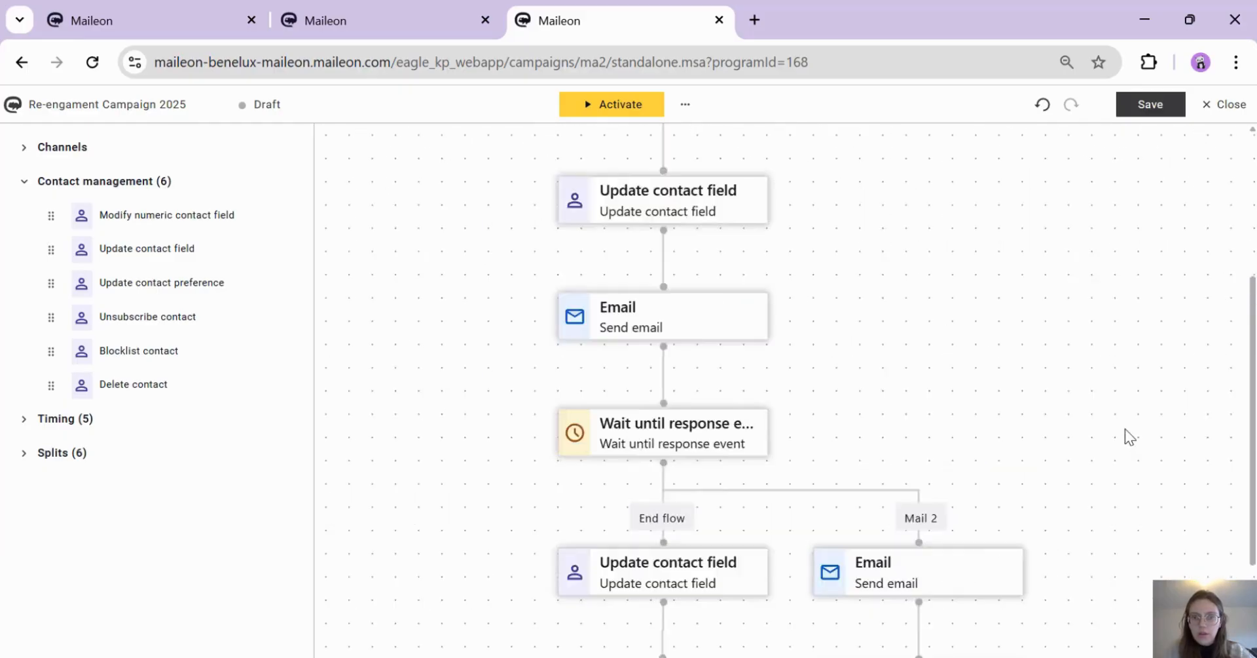
{"action": "scroll", "coordinate": [1254, 488], "scroll_direction": "up", "scroll_amount": 3}
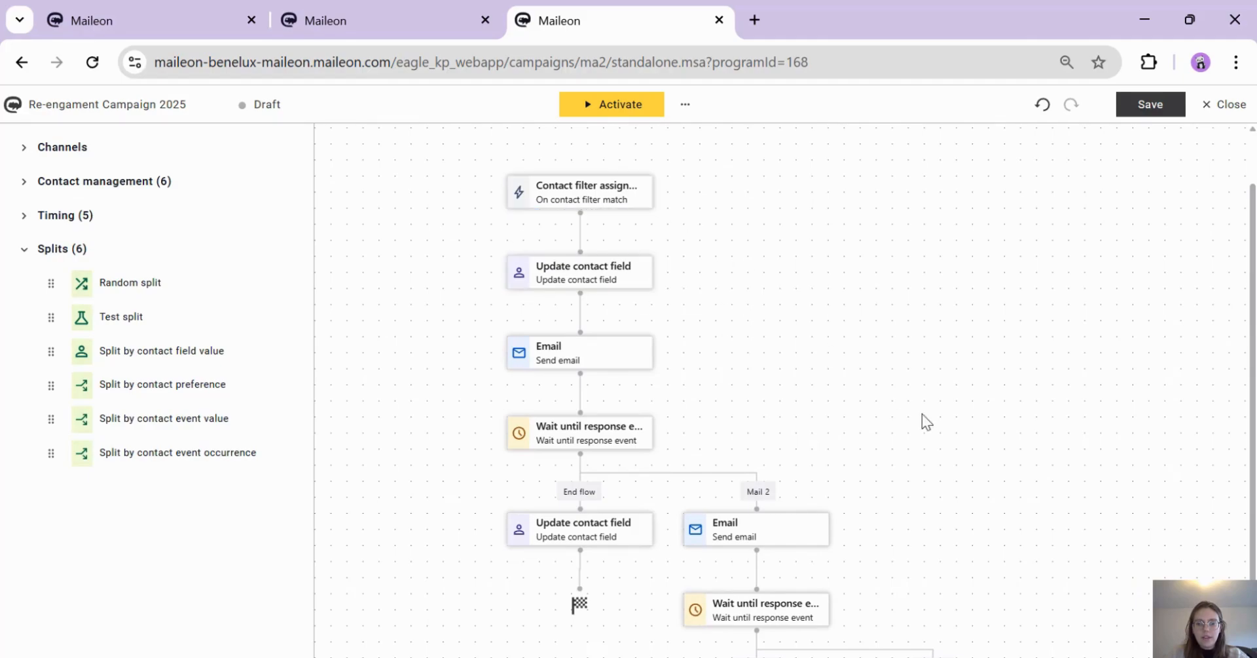
{"action": "scroll", "coordinate": [924, 421], "scroll_direction": "down", "scroll_amount": 3}
{"action": "scroll", "coordinate": [923, 421], "scroll_direction": "right", "scroll_amount": 3}
{"action": "left_click_drag", "start_coordinate": [819, 230], "coordinate": [797, 342]}
{"action": "left_click", "coordinate": [1145, 105]}
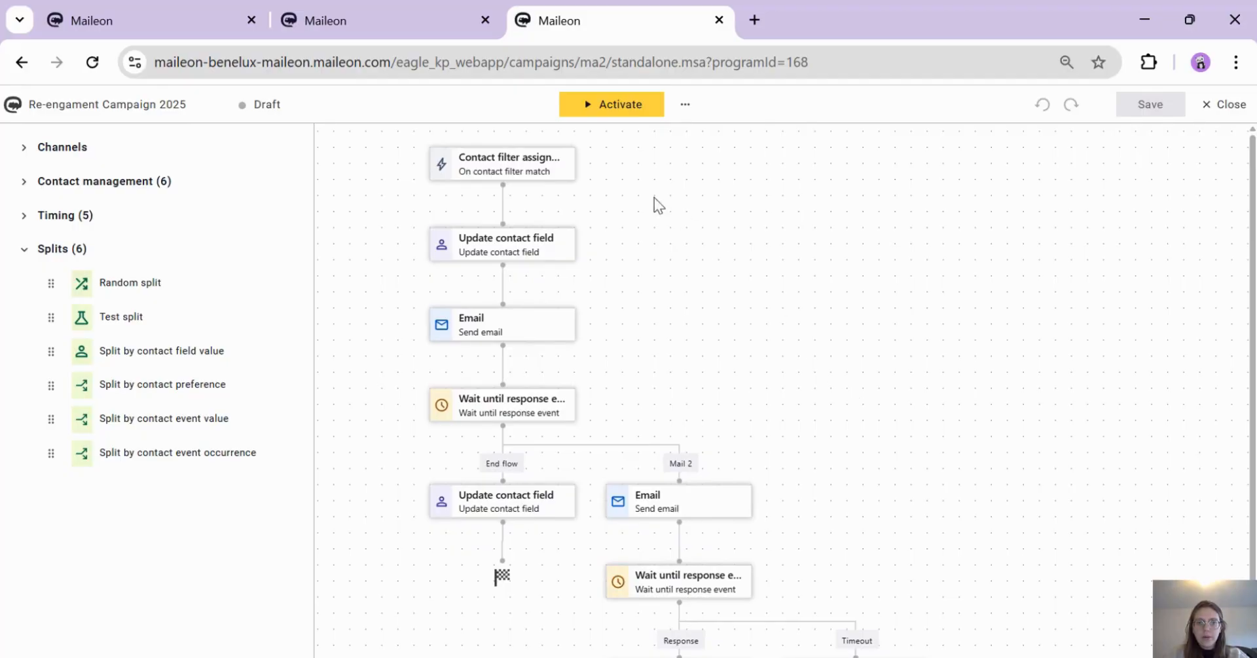
Step: Review the settings of the contact filter trigger and the first Update contact field element
{"action": "left_click", "coordinate": [509, 164]}
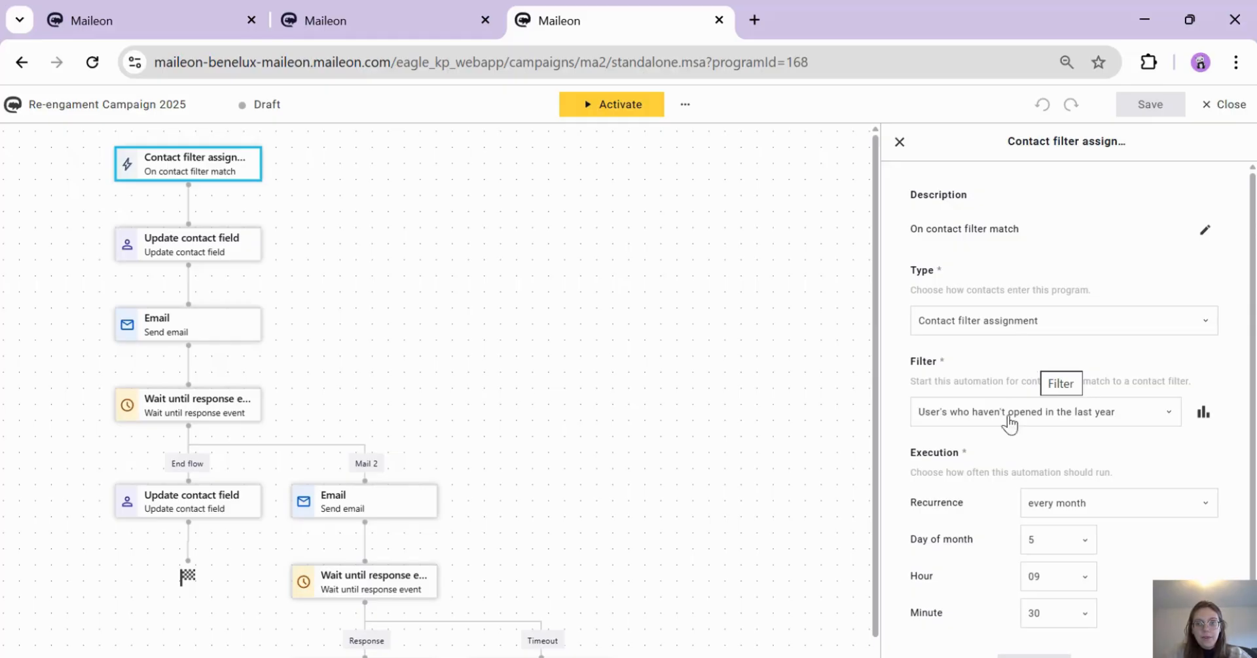
{"action": "scroll", "coordinate": [979, 461], "scroll_direction": "down", "scroll_amount": 1}
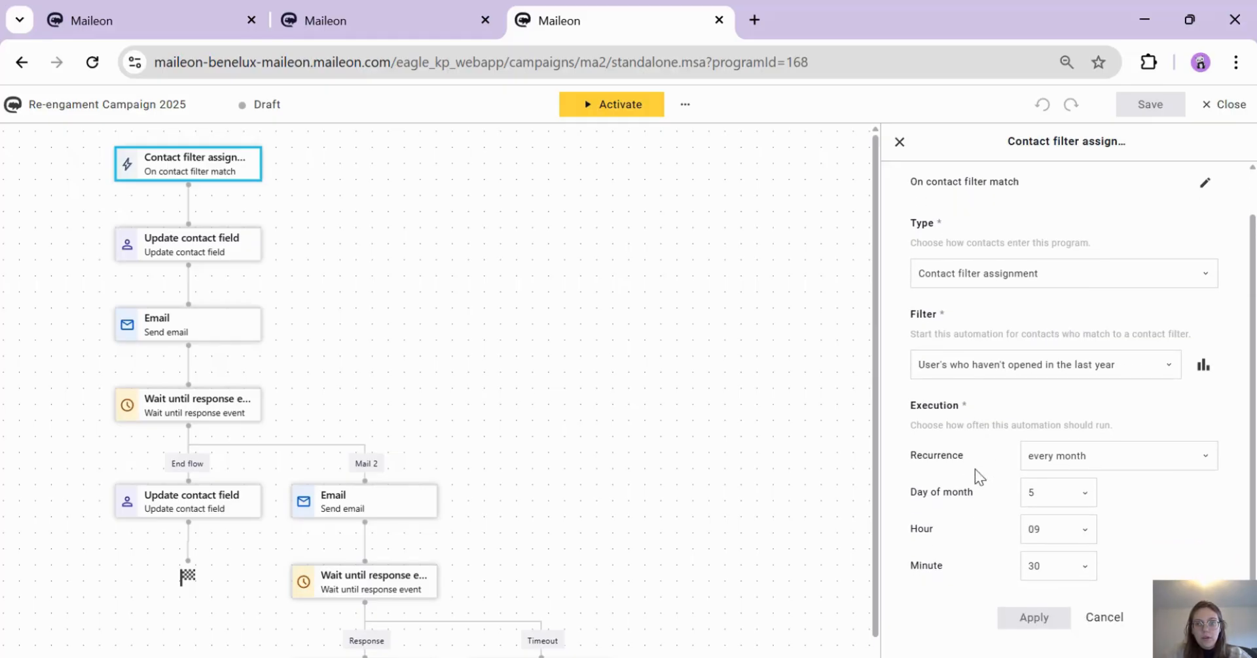
{"action": "left_click", "coordinate": [197, 259]}
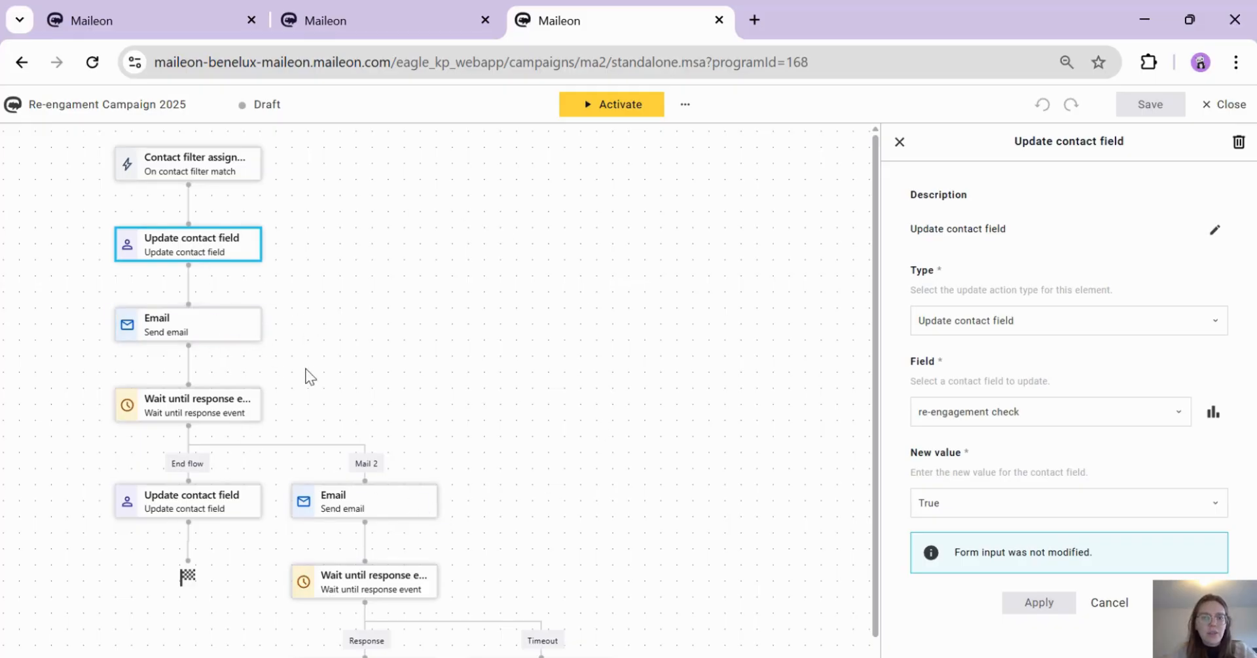
{"action": "scroll", "coordinate": [578, 532], "scroll_direction": "down", "scroll_amount": 1}
{"action": "scroll", "coordinate": [577, 532], "scroll_direction": "up", "scroll_amount": 1}
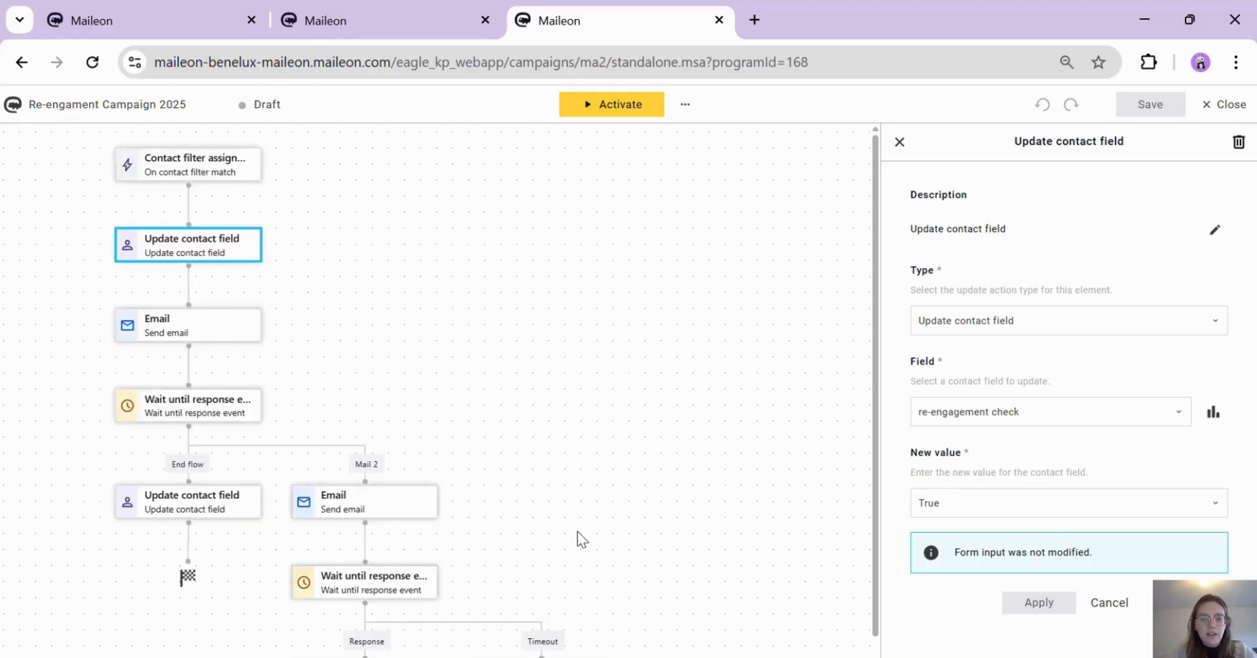
{"action": "left_click_drag", "start_coordinate": [878, 364], "coordinate": [882, 419]}
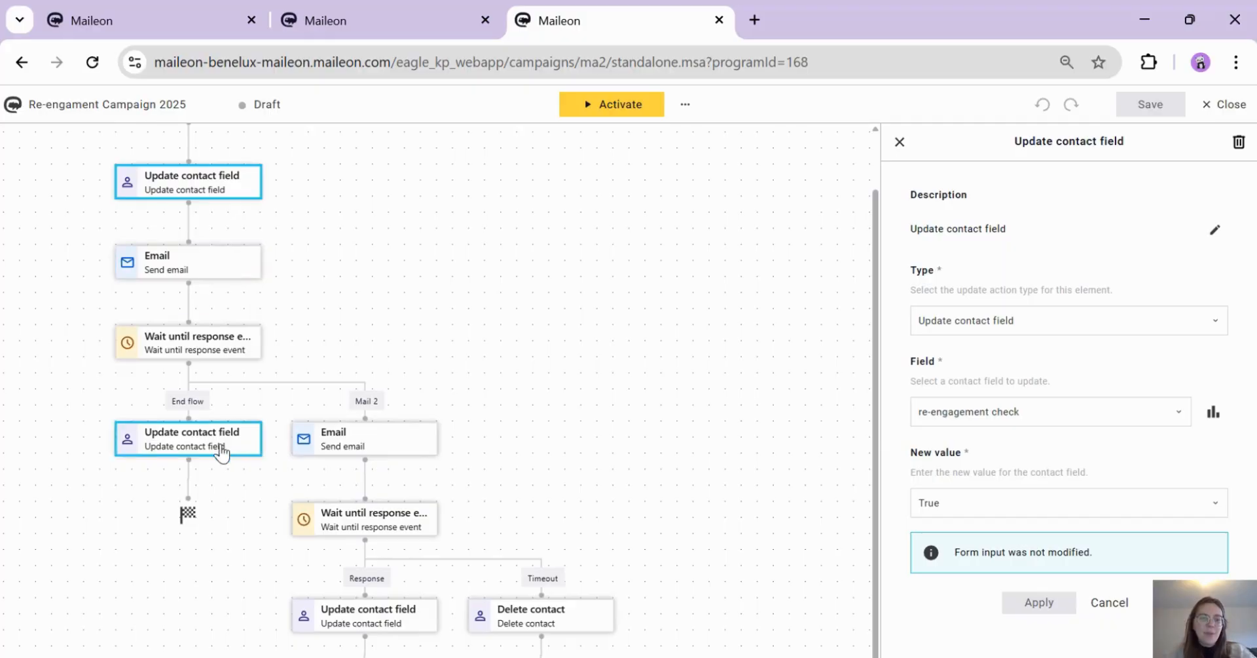
Step: Check the first email and wait elements, the End flow field update and the Mail 2 email's settings
{"action": "left_click", "coordinate": [200, 274]}
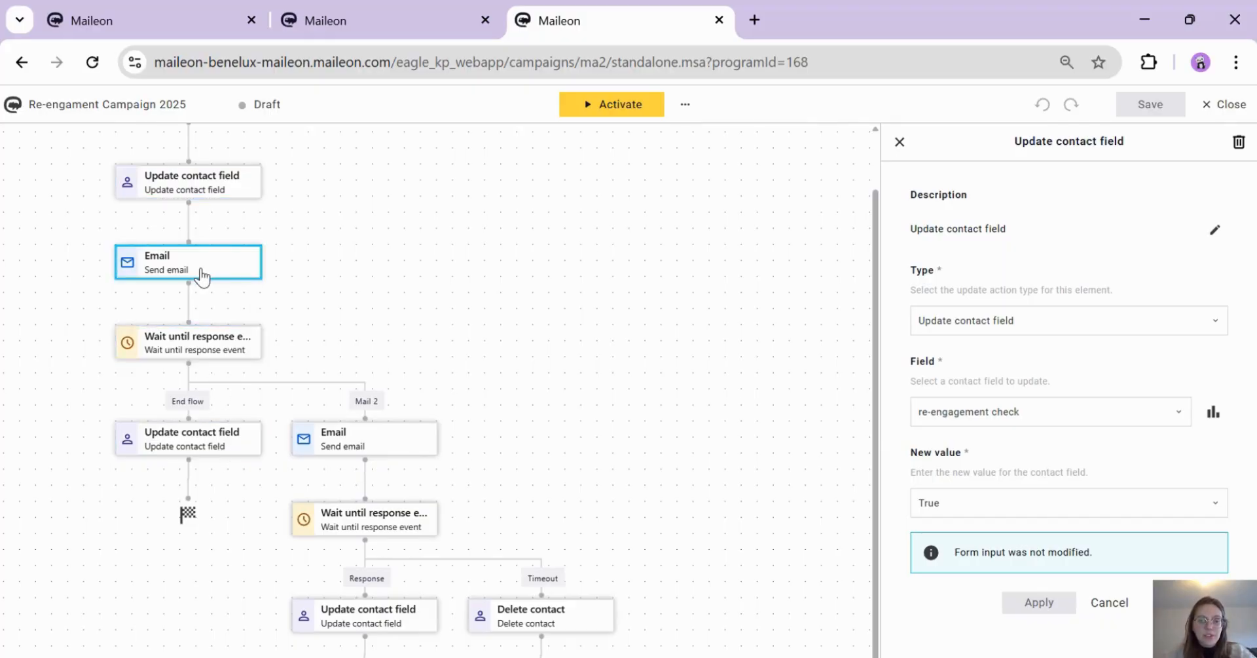
{"action": "left_click", "coordinate": [226, 345]}
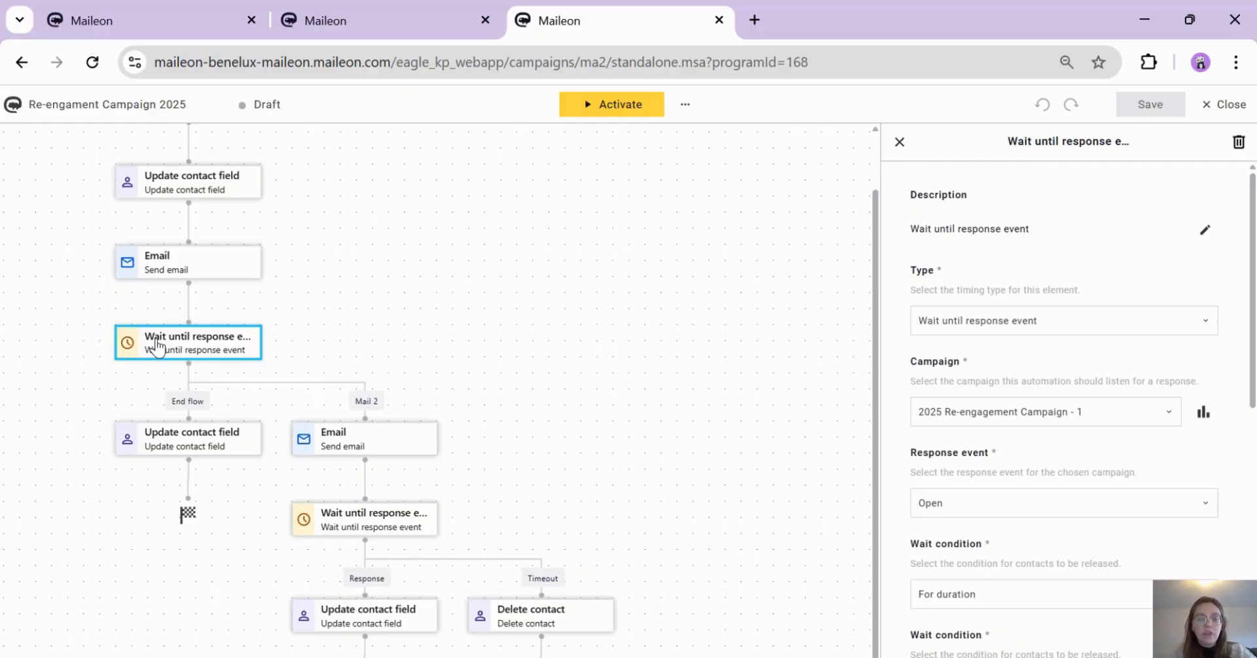
{"action": "left_click", "coordinate": [187, 445]}
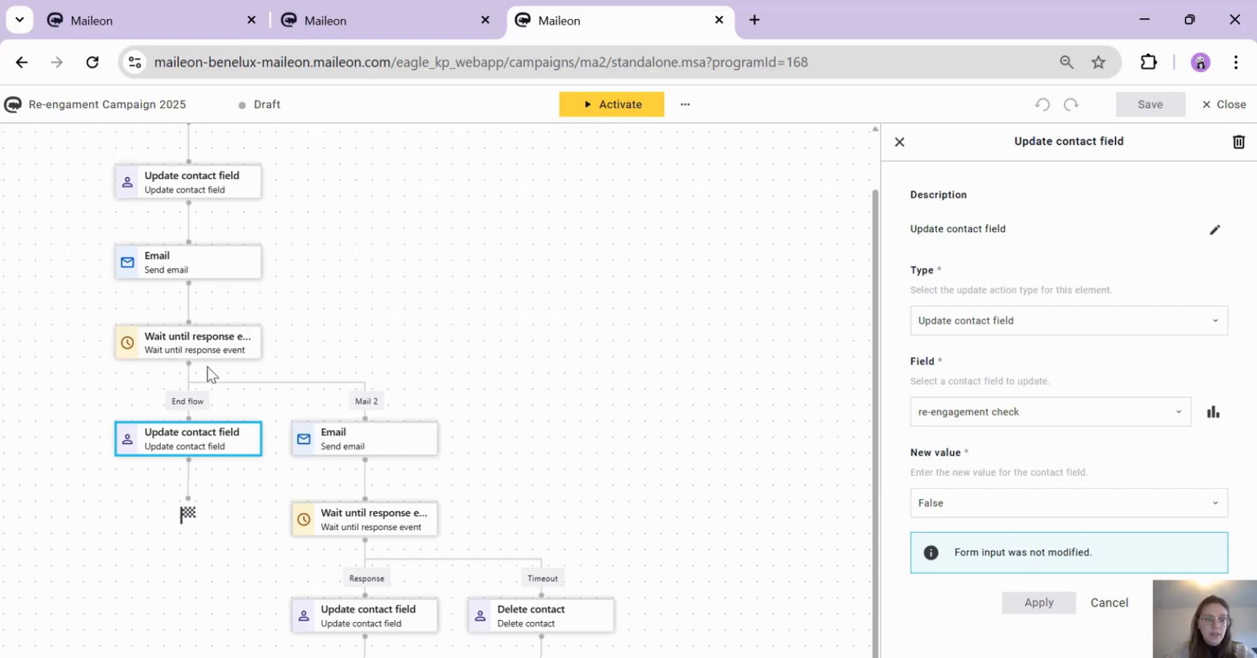
{"action": "left_click", "coordinate": [190, 345]}
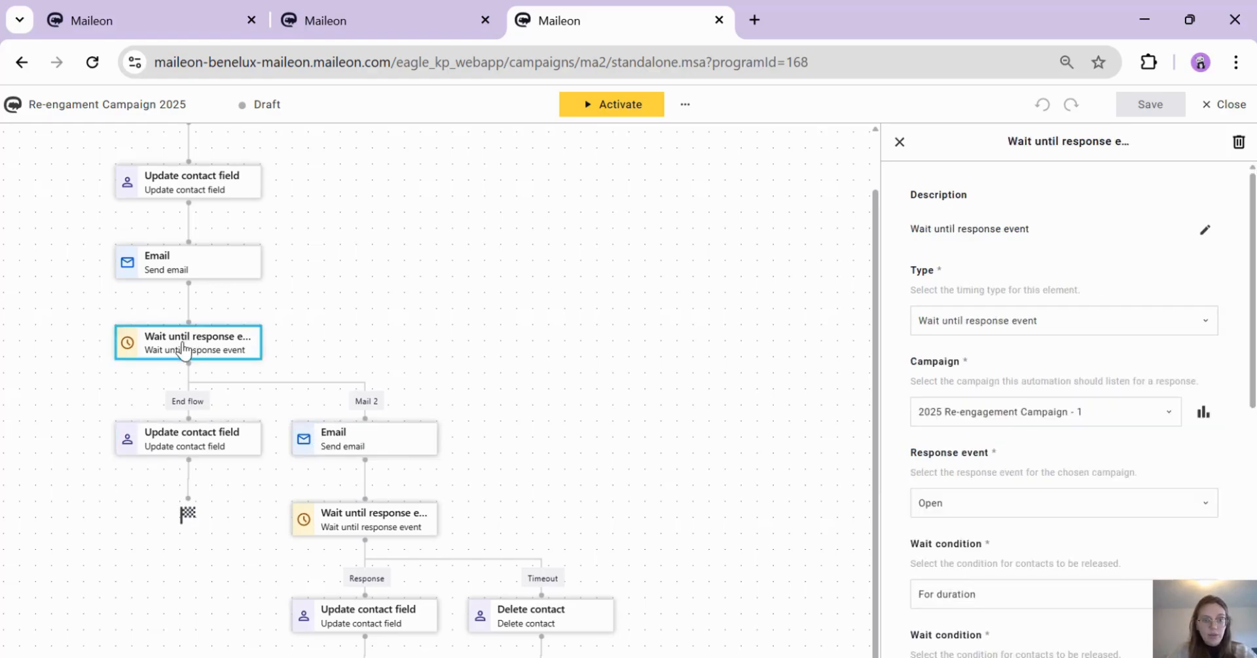
{"action": "left_click", "coordinate": [368, 439]}
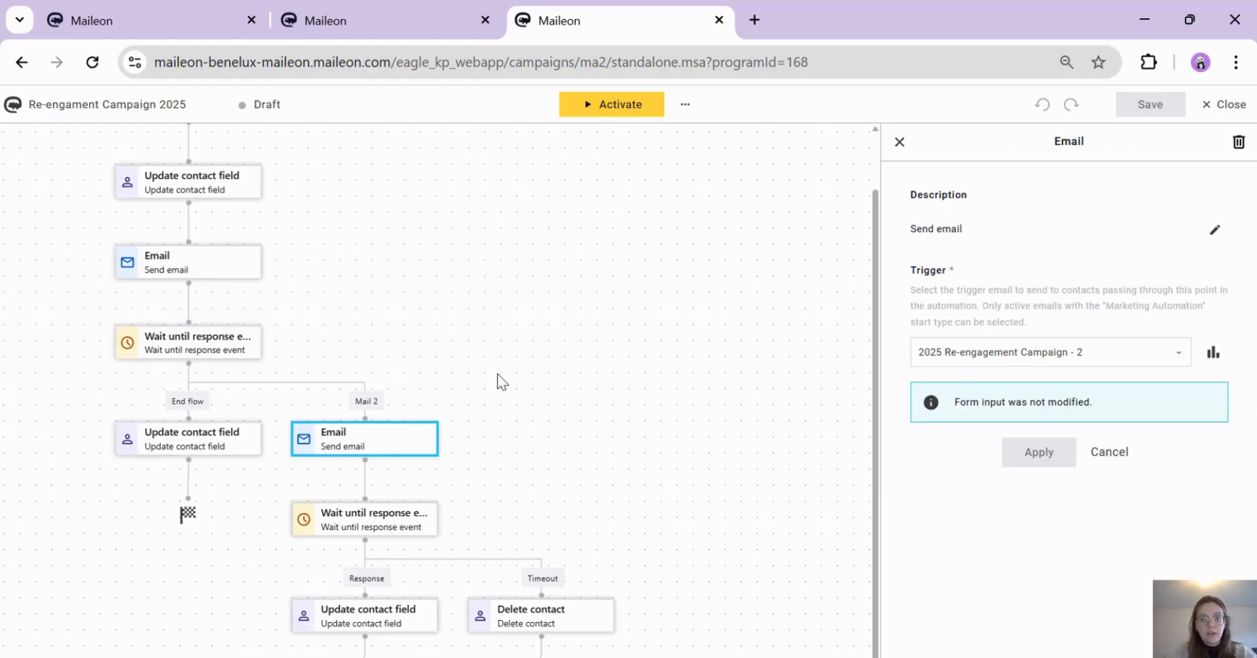
{"action": "scroll", "coordinate": [503, 375], "scroll_direction": "up", "scroll_amount": 1}
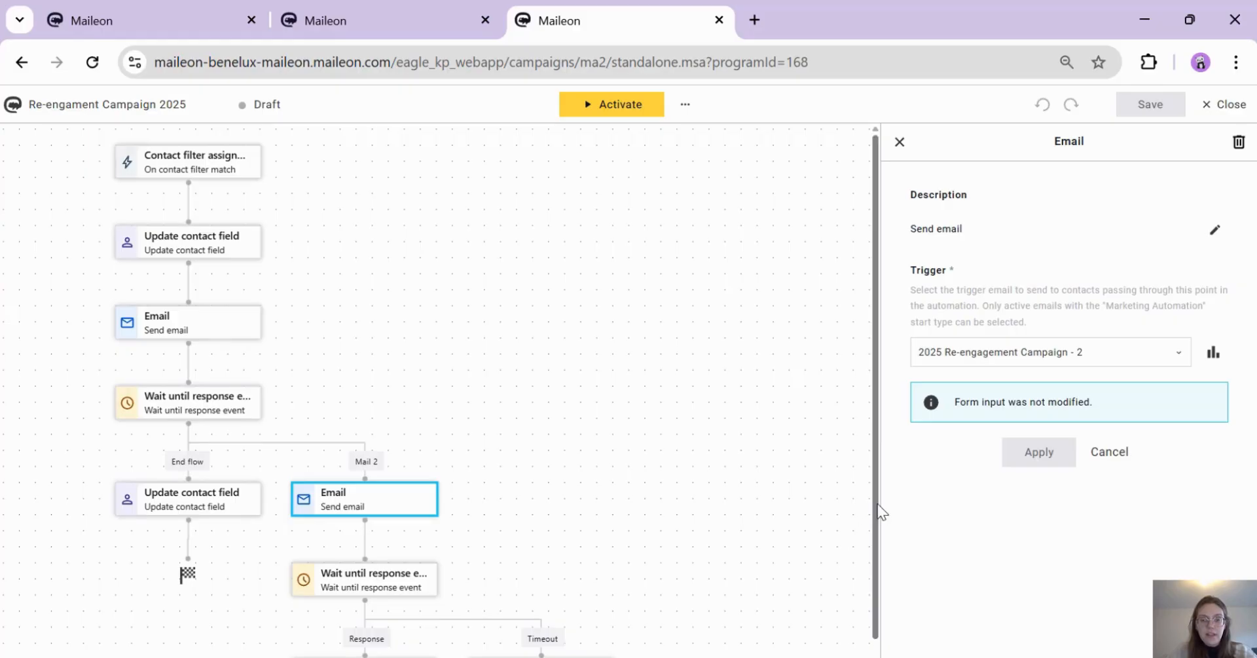
{"action": "scroll", "coordinate": [877, 530], "scroll_direction": "down", "scroll_amount": 1}
Step: Set the second wait element to listen for the Open response on "2025 Re-engagement Campaign - 2"
{"action": "left_click", "coordinate": [423, 530]}
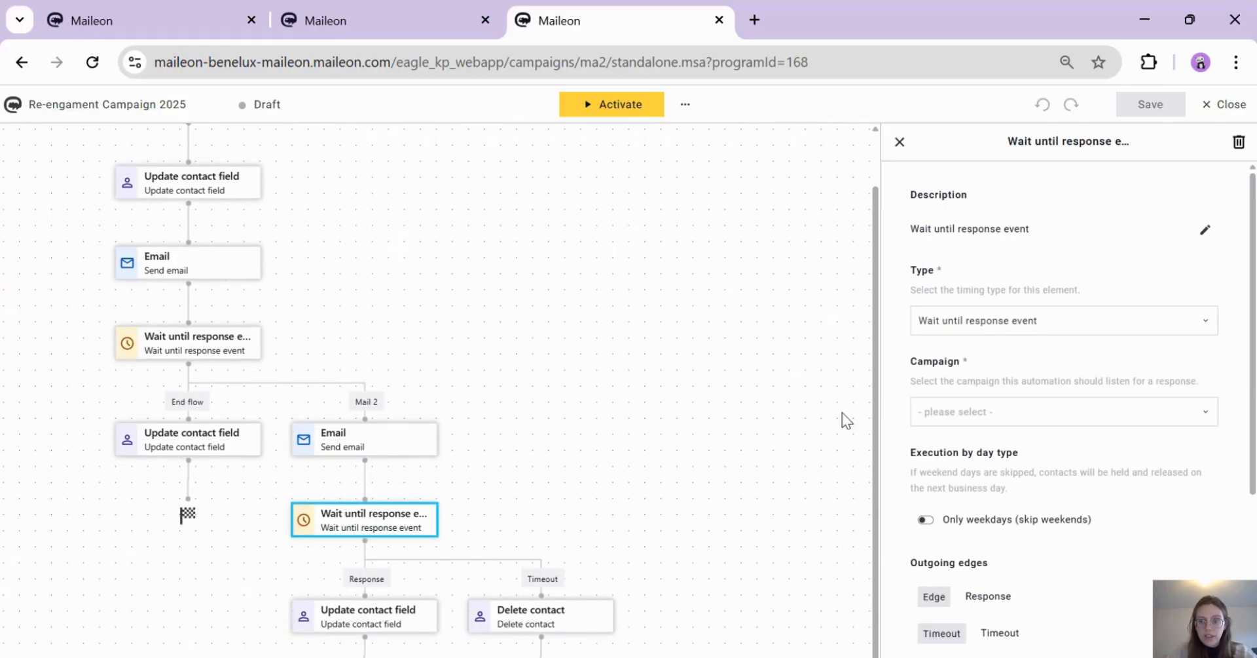
{"action": "left_click", "coordinate": [971, 412]}
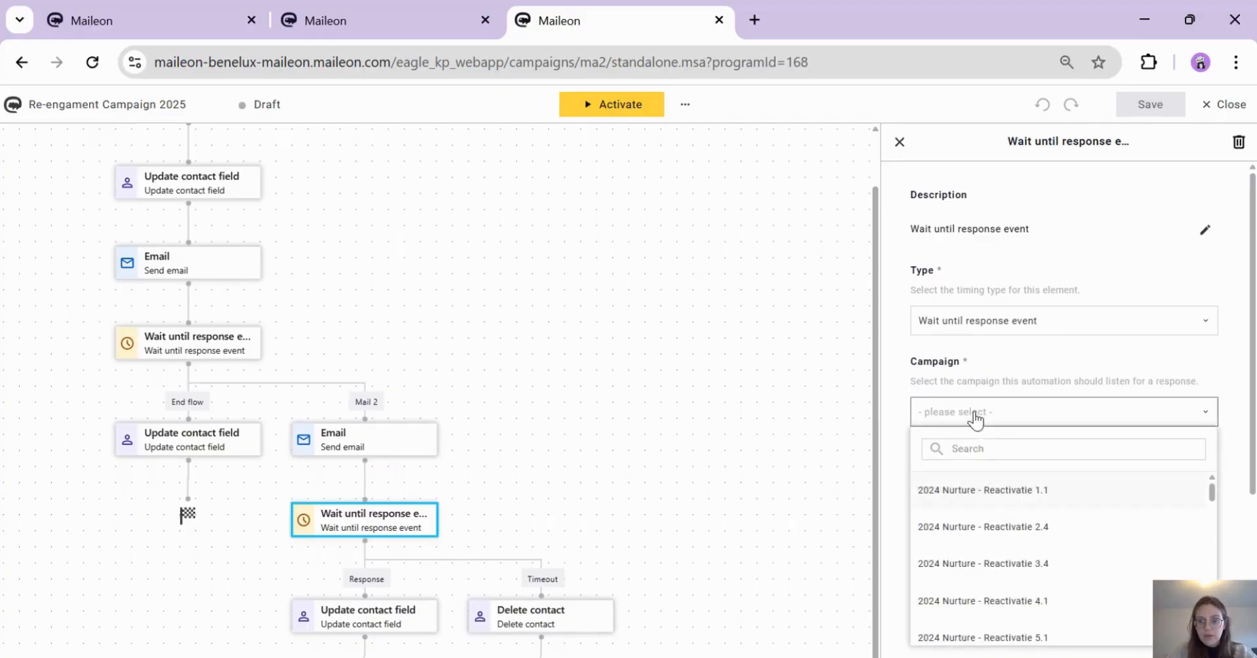
{"action": "left_click", "coordinate": [974, 443]}
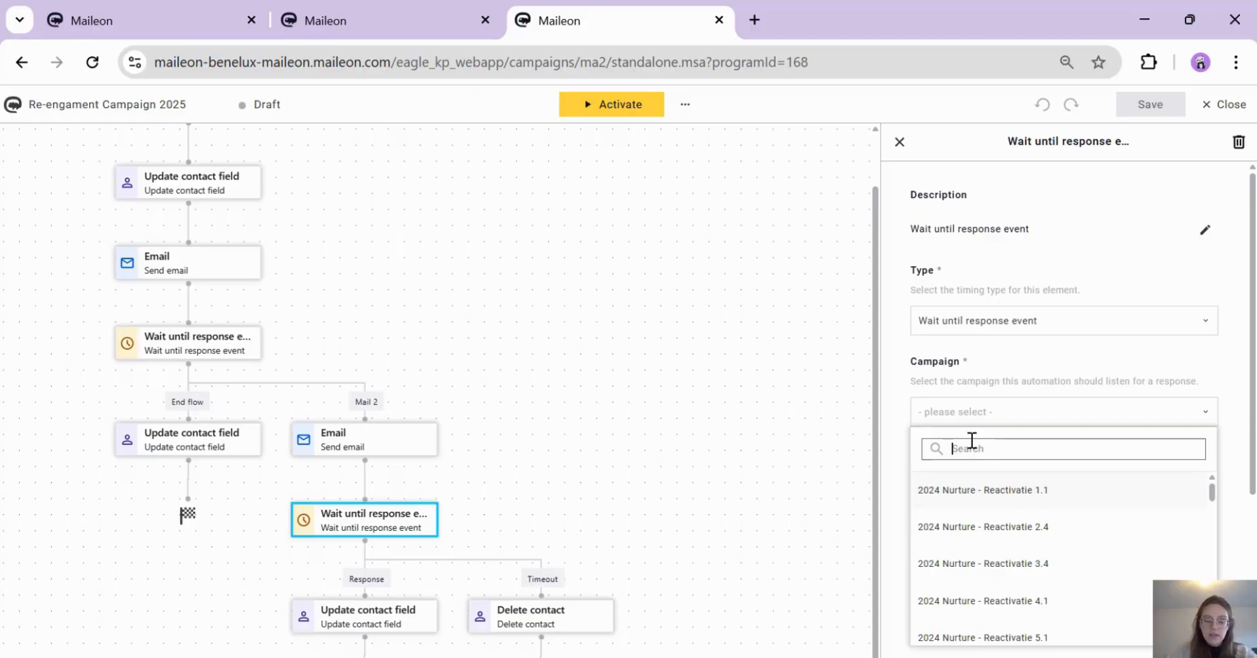
{"action": "type", "text": "2025"}
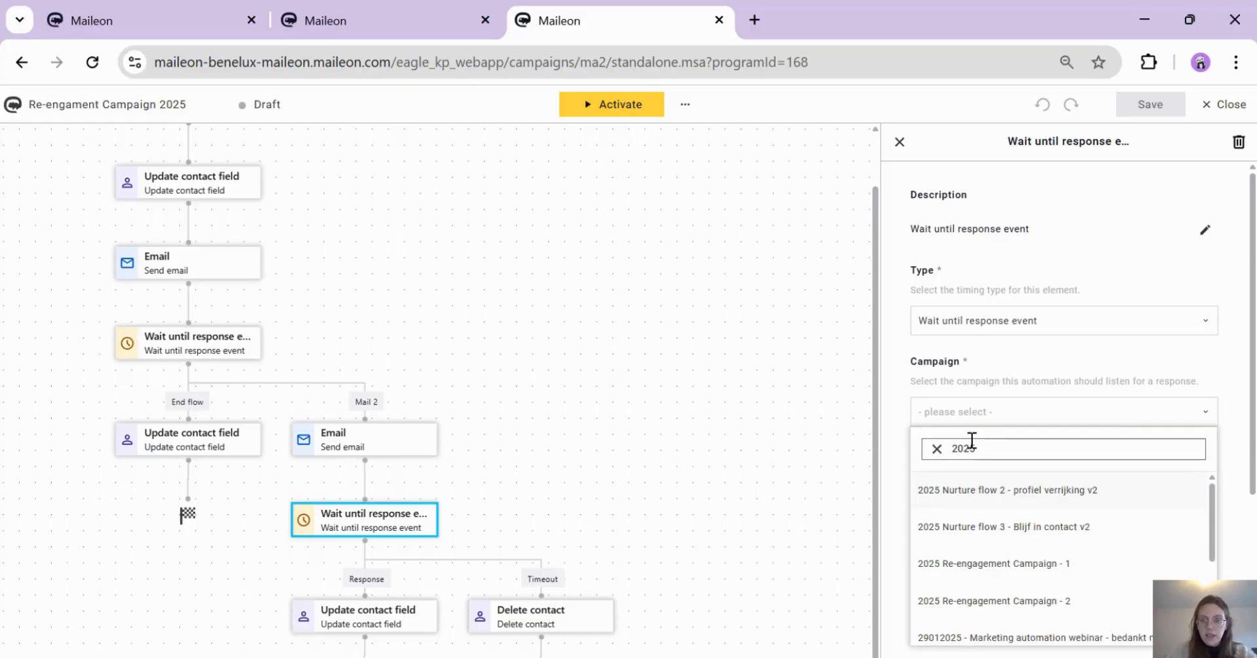
{"action": "left_click", "coordinate": [1030, 599]}
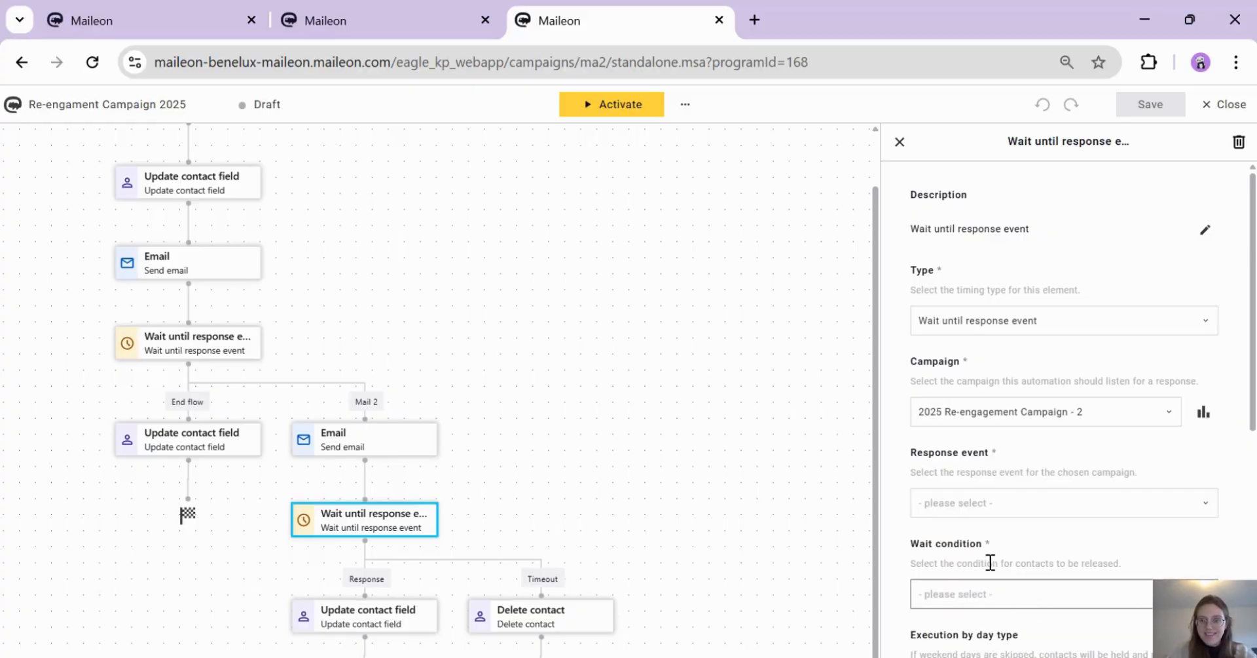
{"action": "left_click", "coordinate": [987, 508]}
{"action": "left_click", "coordinate": [943, 396]}
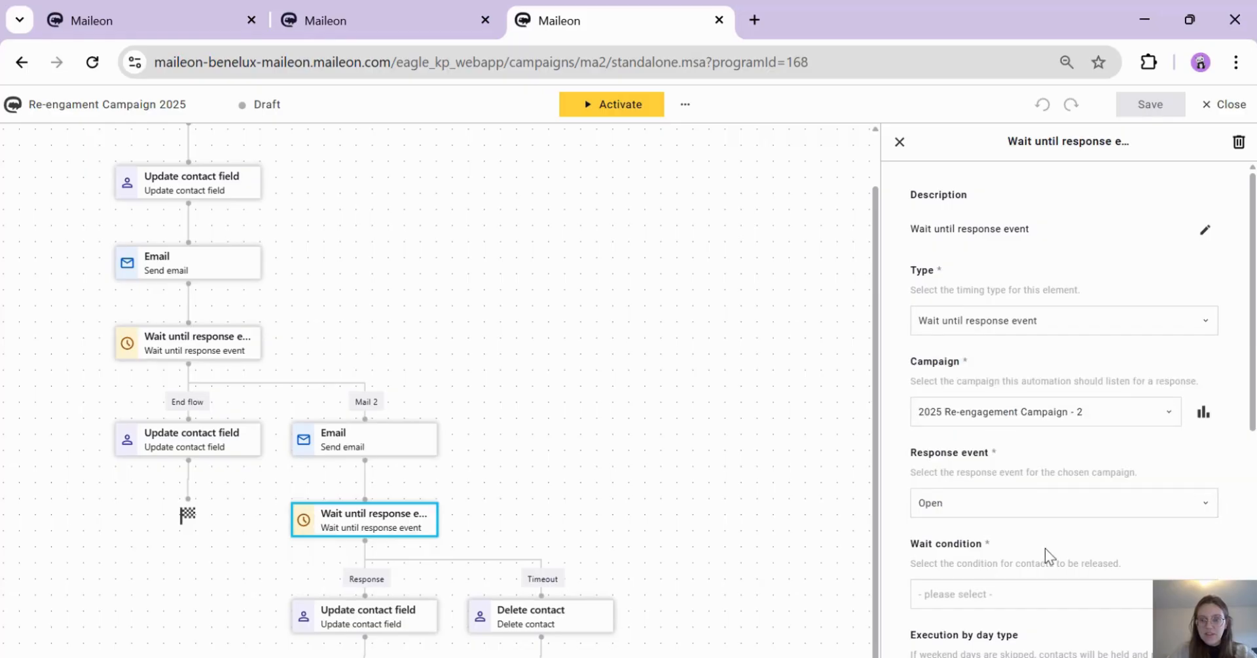
Step: Set the second wait element's wait condition to a duration of 1 week
{"action": "scroll", "coordinate": [1045, 548], "scroll_direction": "down", "scroll_amount": 2}
{"action": "left_click", "coordinate": [1005, 503]}
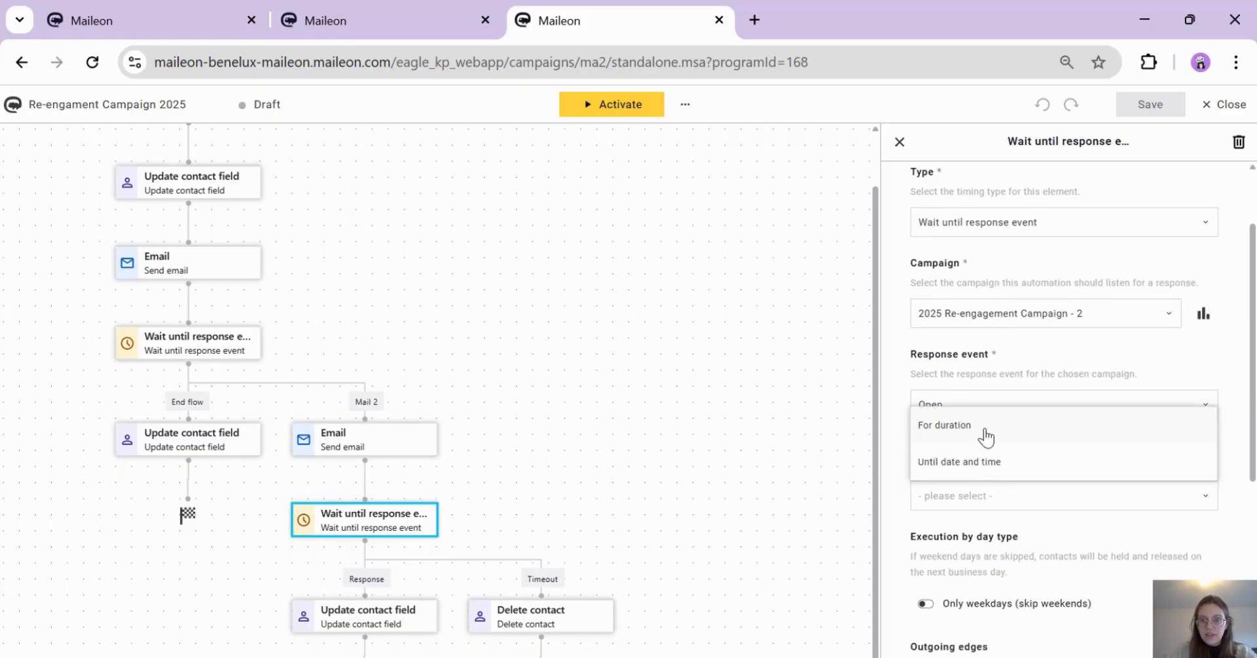
{"action": "left_click", "coordinate": [985, 427]}
{"action": "scroll", "coordinate": [1009, 524], "scroll_direction": "down", "scroll_amount": 2}
{"action": "left_click", "coordinate": [943, 494]}
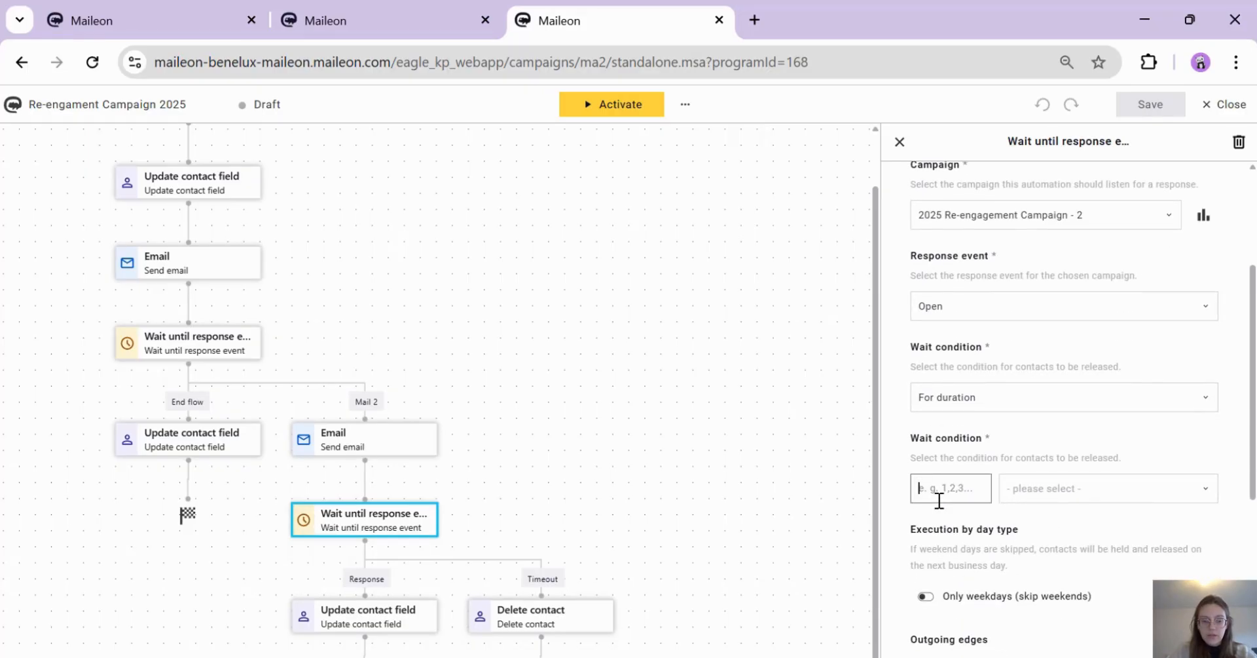
{"action": "type", "text": "1"}
{"action": "left_click", "coordinate": [1039, 492]}
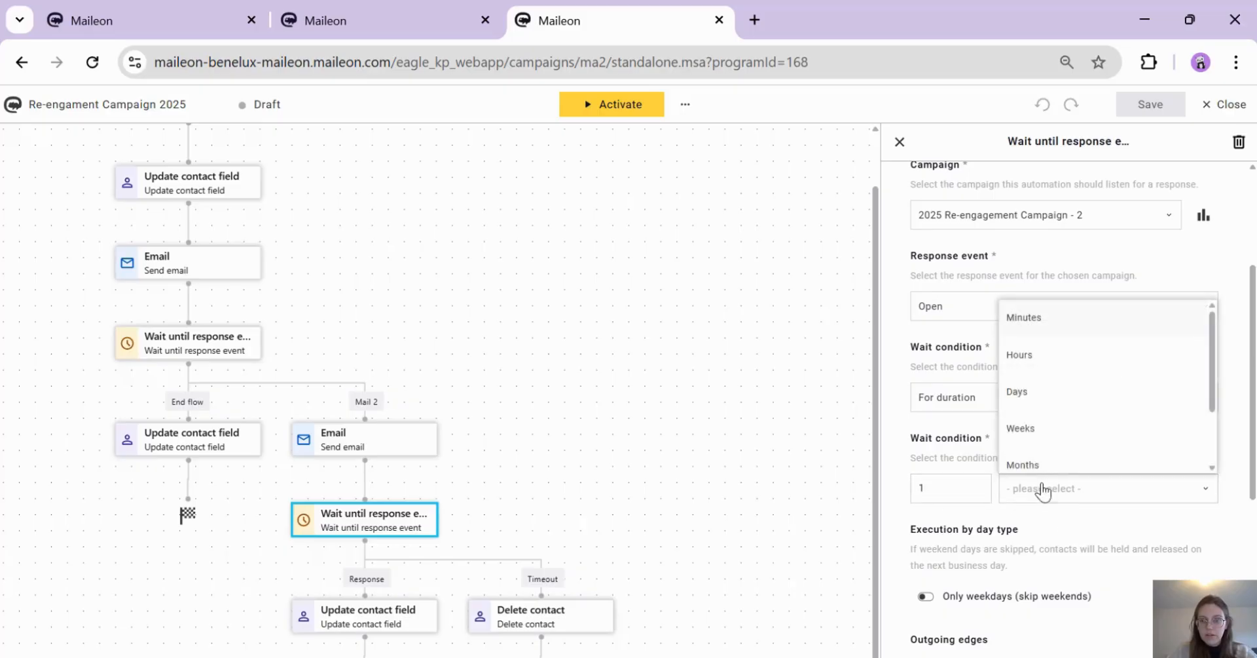
{"action": "left_click", "coordinate": [1037, 434]}
Step: Rename the second wait element's Response outgoing edge as "End flow"
{"action": "scroll", "coordinate": [1008, 552], "scroll_direction": "down", "scroll_amount": 2}
{"action": "scroll", "coordinate": [1008, 552], "scroll_direction": "down", "scroll_amount": 1}
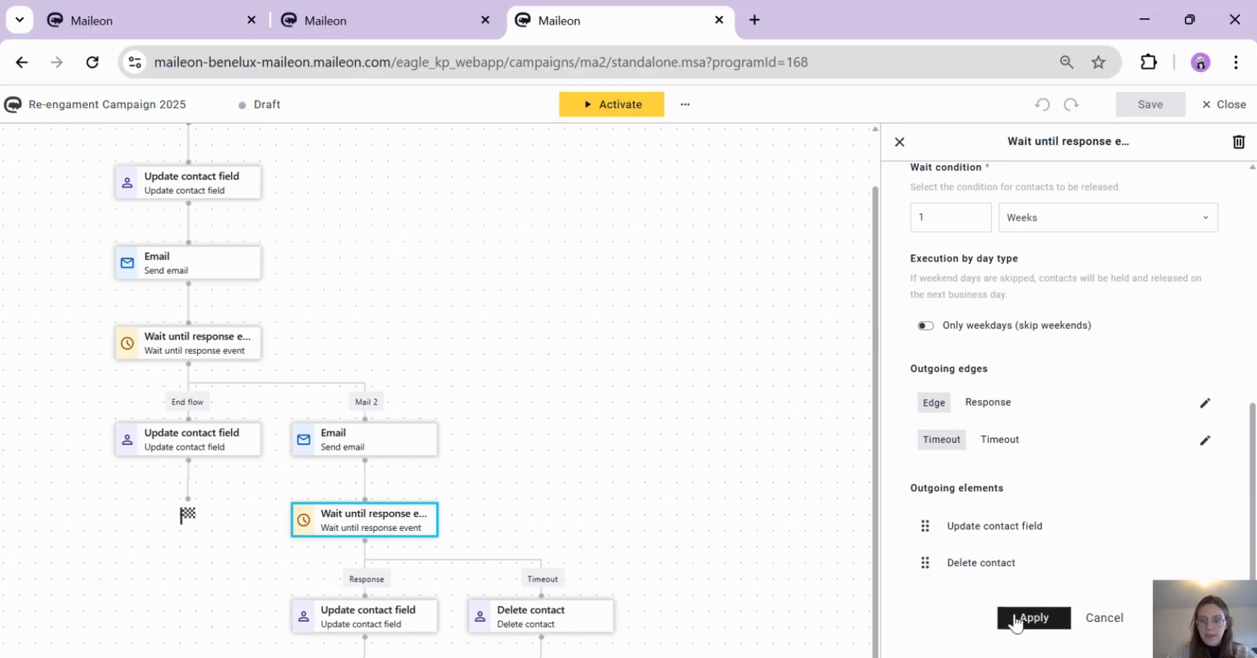
{"action": "left_click", "coordinate": [1212, 403]}
{"action": "double_click", "coordinate": [1058, 410]}
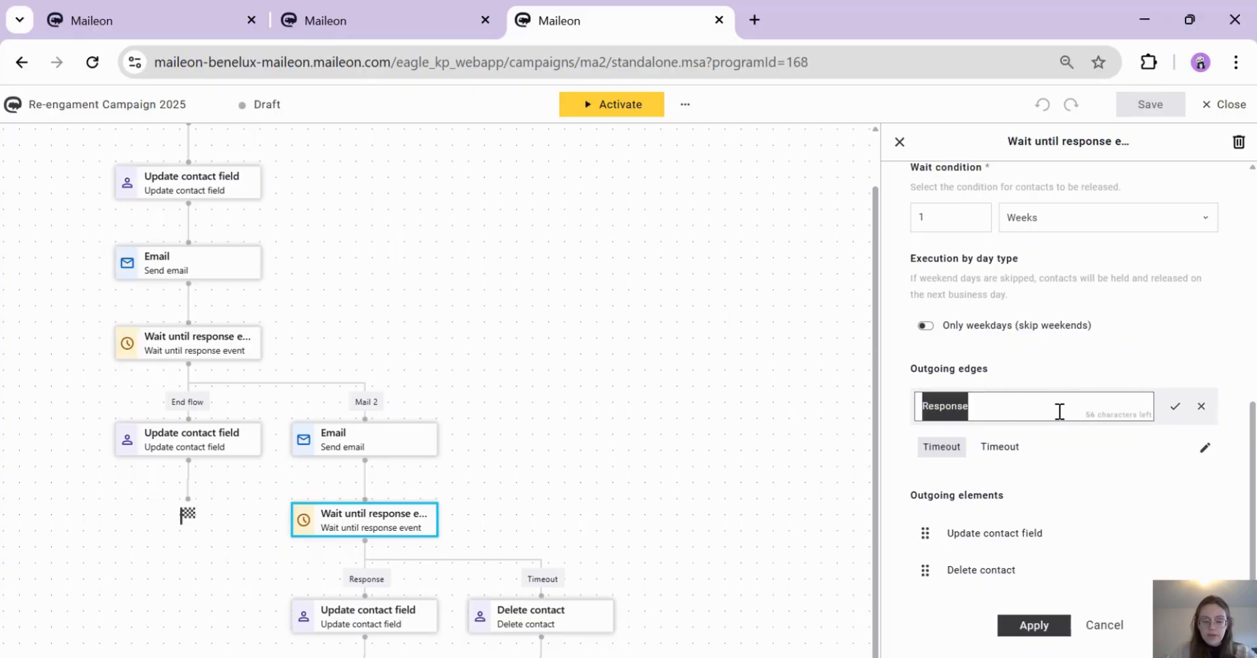
{"action": "type", "text": "End"}
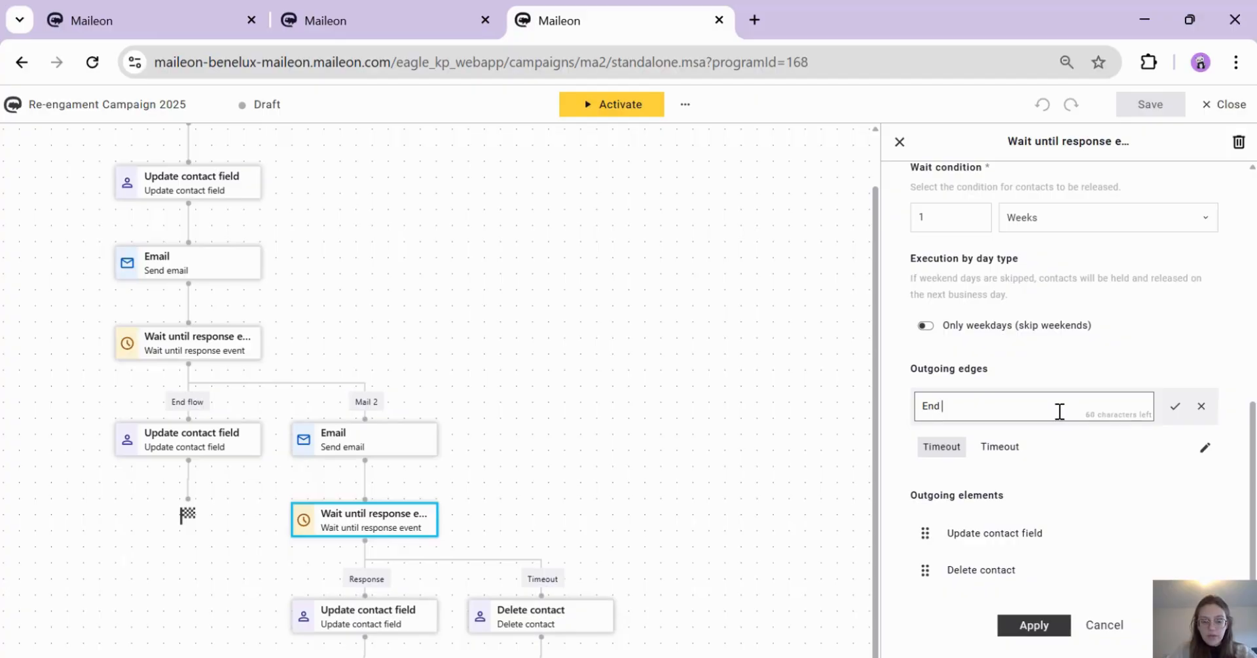
{"action": "type", "text": " flow"}
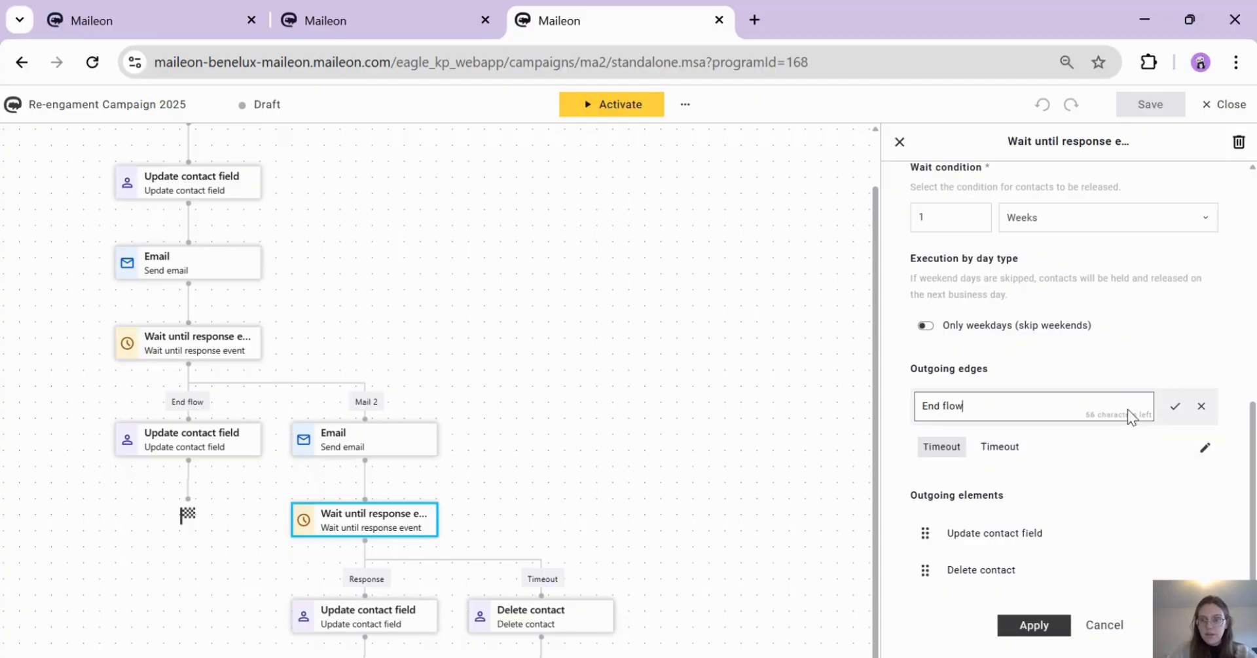
{"action": "left_click", "coordinate": [1177, 407]}
Step: Rename the second wait element's Timeout outgoing edge as "Delete contact" and apply the element's settings
{"action": "left_click", "coordinate": [1205, 445]}
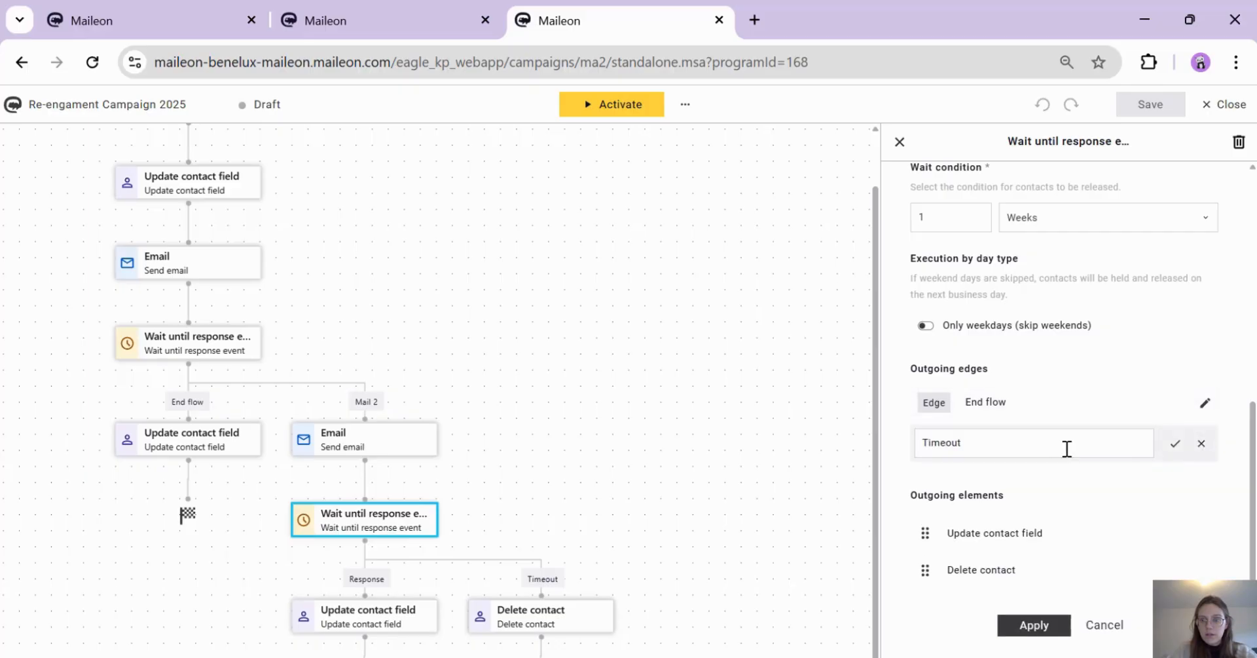
{"action": "key", "text": "ctrl+a"}
{"action": "type", "text": "De"}
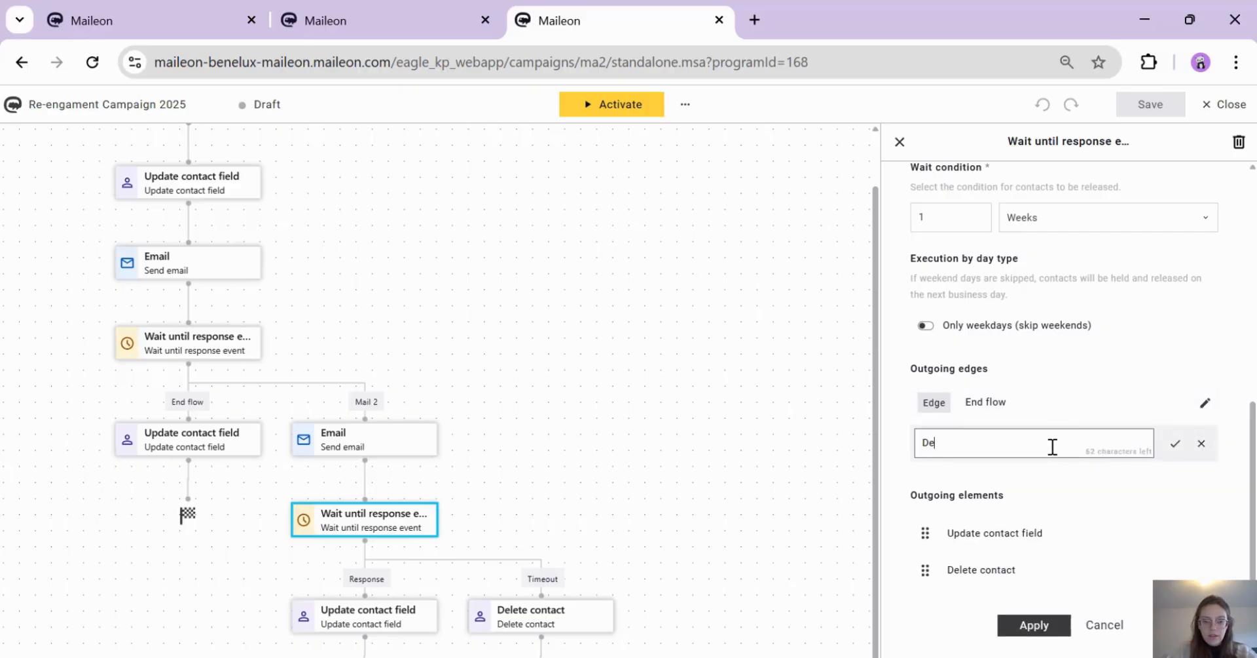
{"action": "type", "text": "lete cont"}
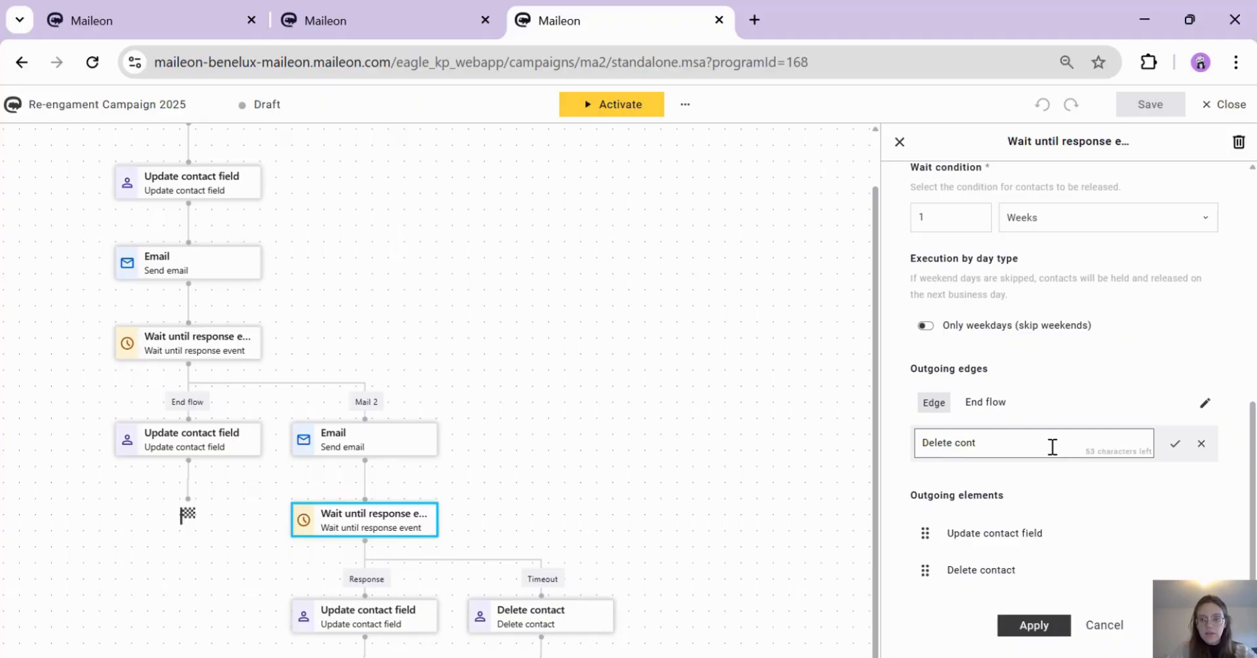
{"action": "type", "text": "act"}
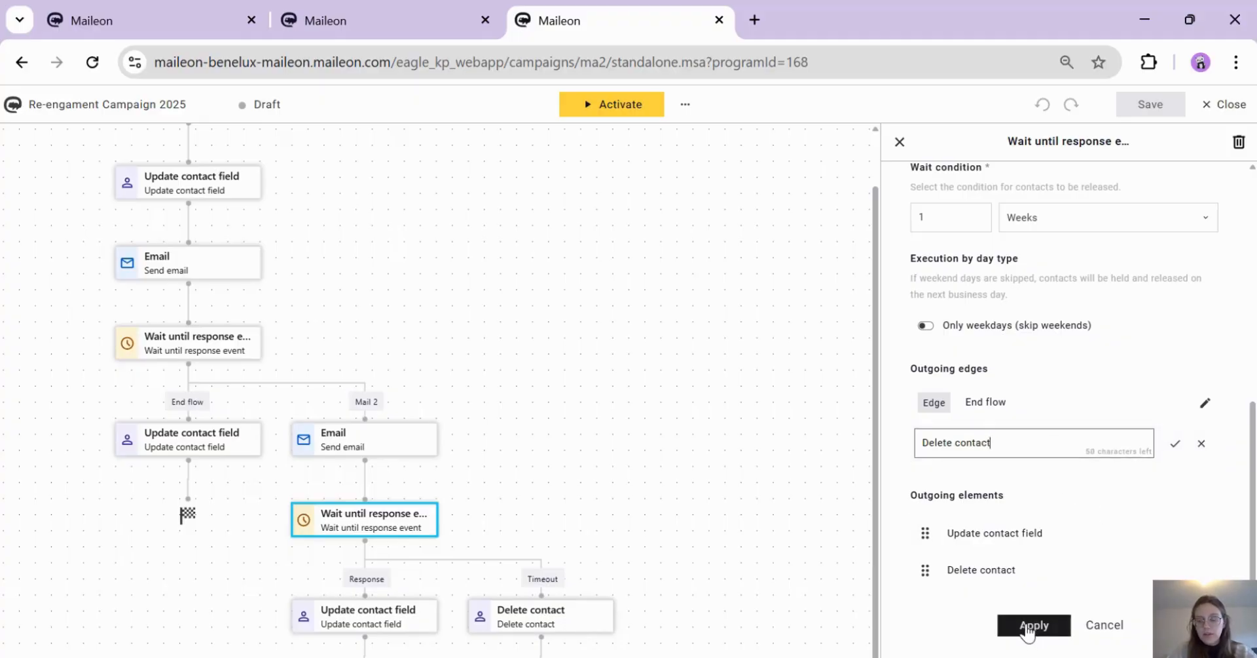
{"action": "left_click", "coordinate": [1175, 444]}
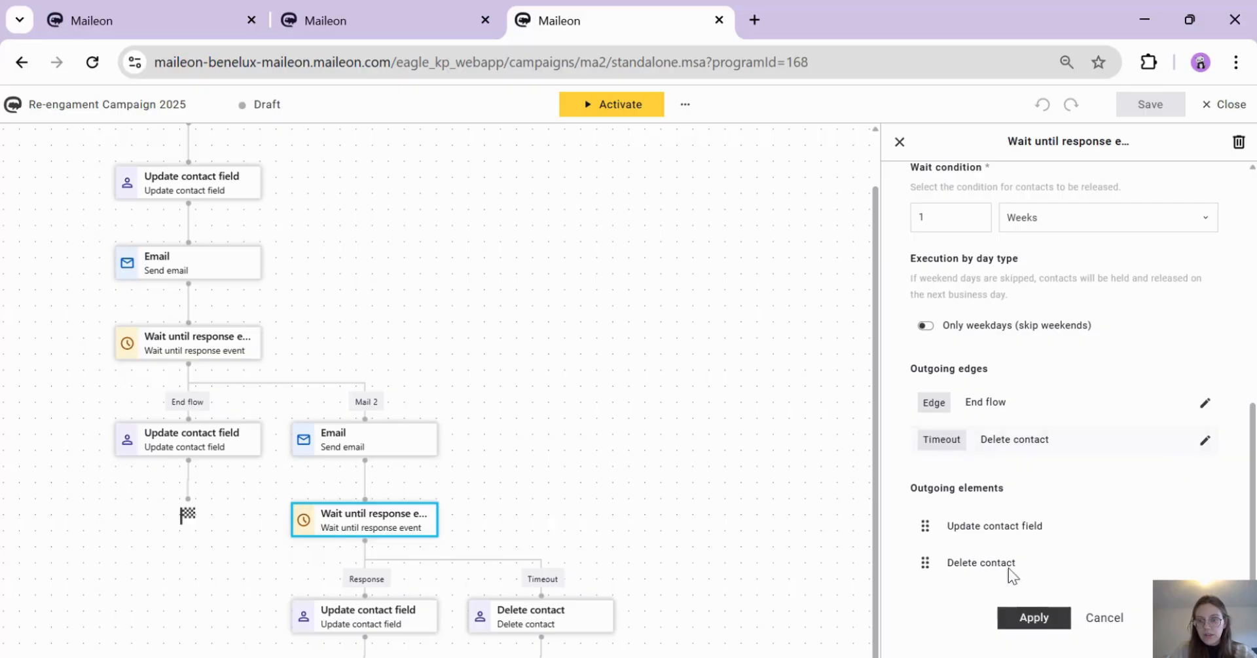
{"action": "left_click", "coordinate": [1034, 617]}
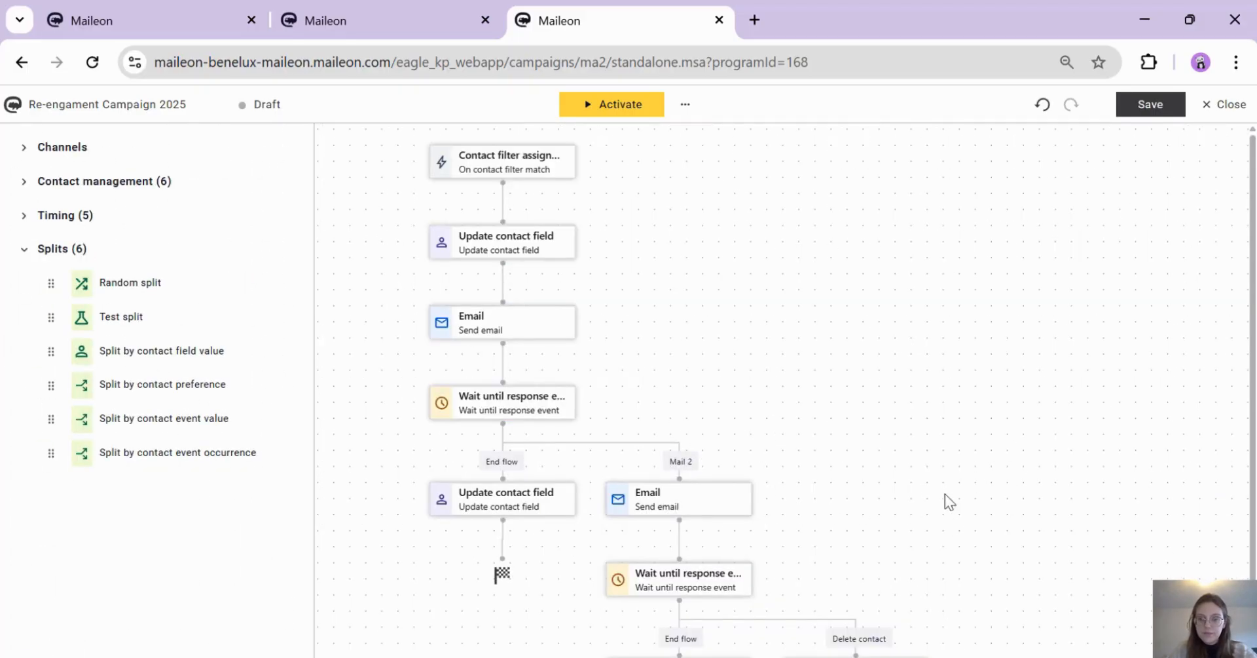
Step: Check the settings of the Update contact field and Delete contact elements after the second wait
{"action": "left_click_drag", "start_coordinate": [945, 494], "coordinate": [909, 289]}
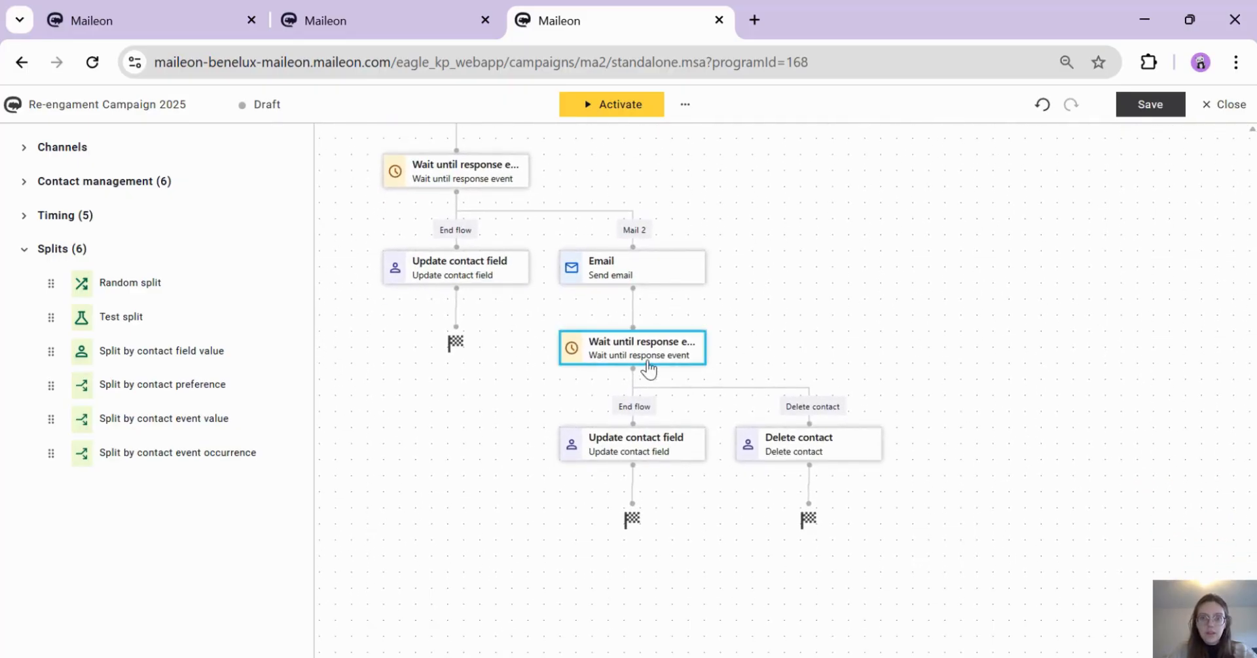
{"action": "left_click", "coordinate": [616, 458]}
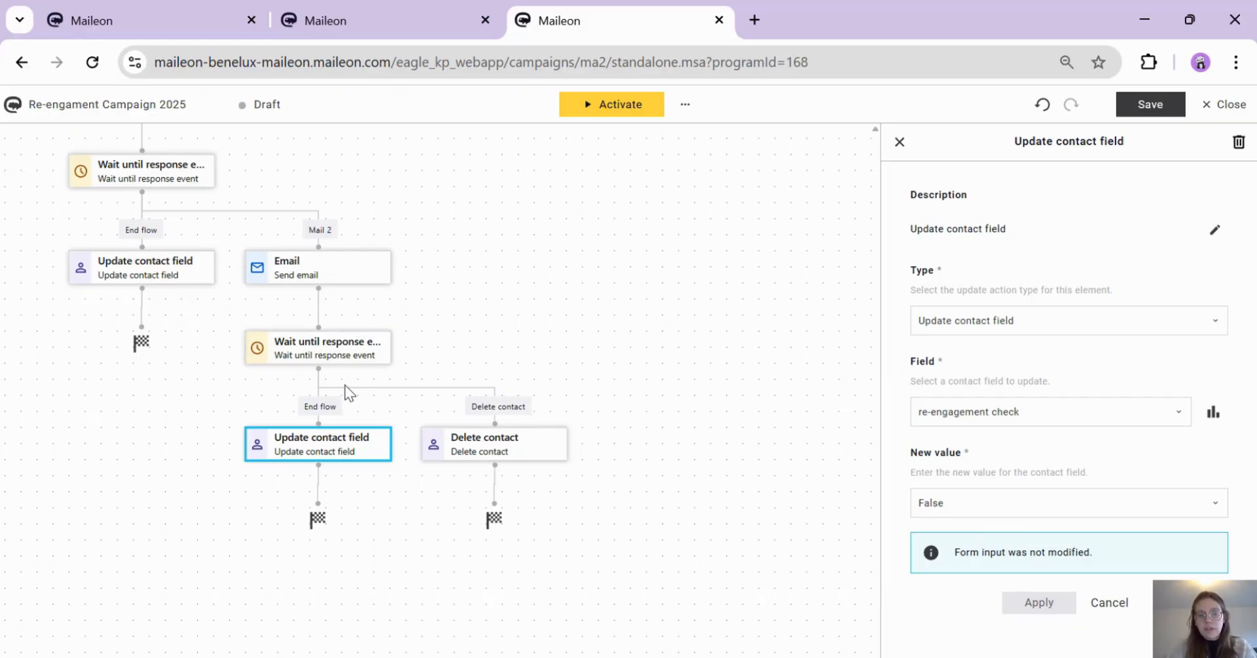
{"action": "left_click", "coordinate": [504, 459]}
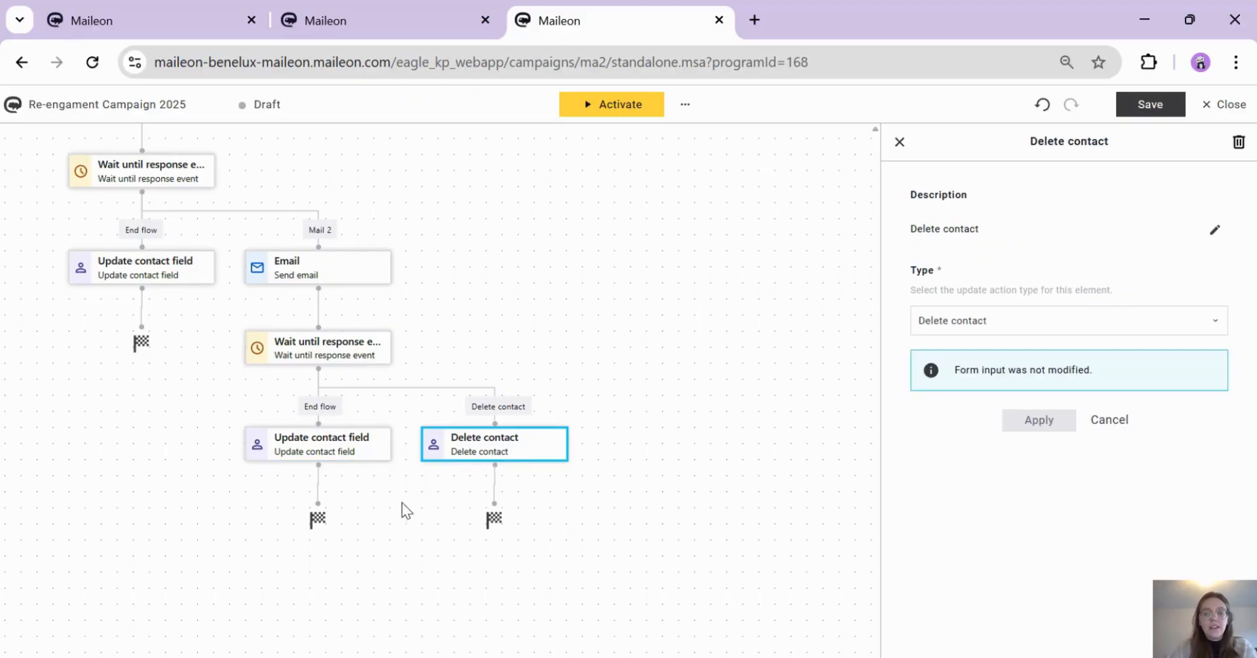
{"action": "left_click", "coordinate": [688, 351]}
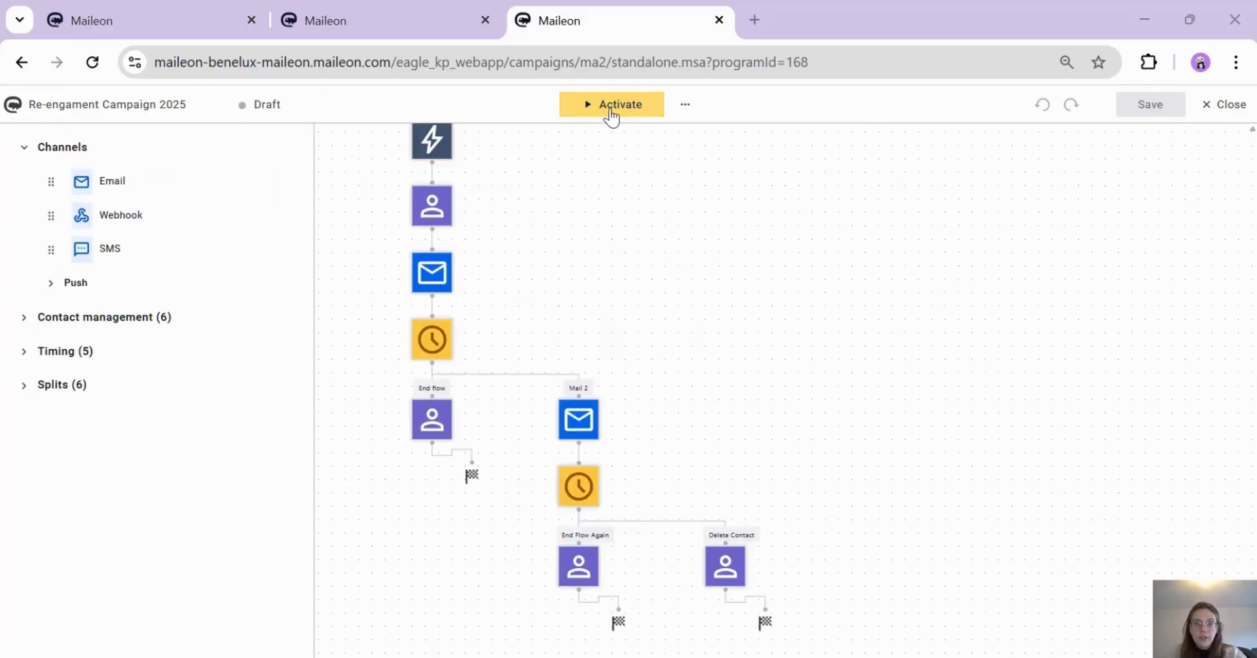
Step: Activate the automation immediately and look over the active flow
{"action": "left_click", "coordinate": [611, 115]}
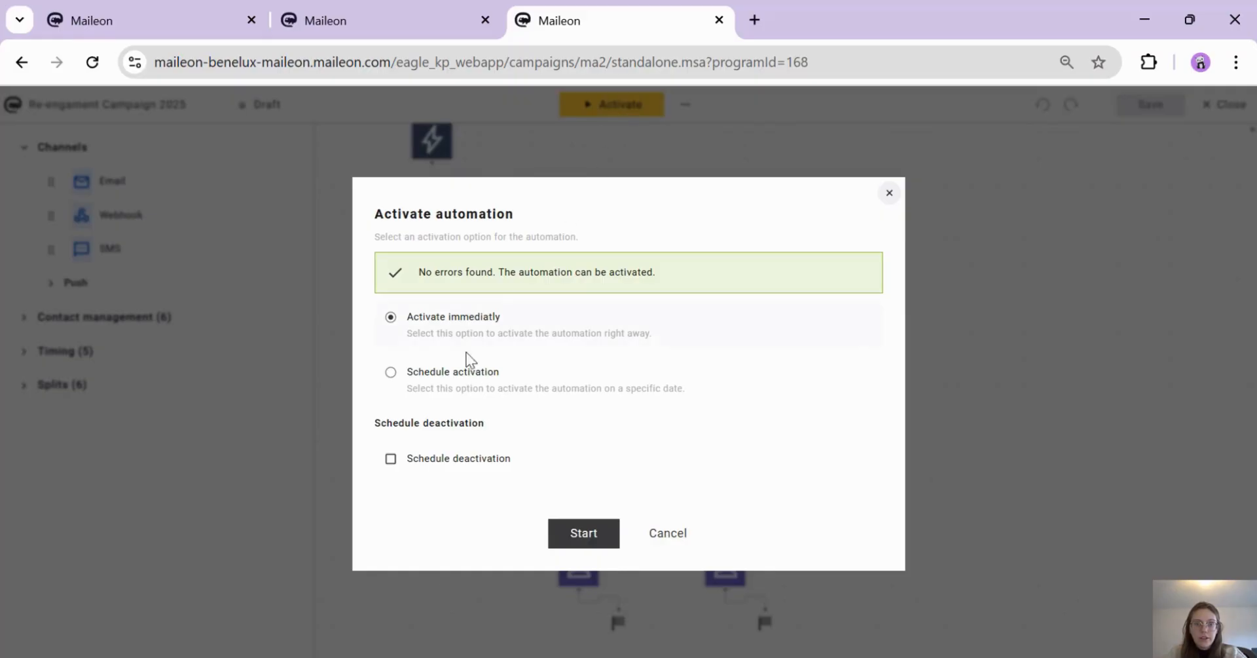
{"action": "left_click", "coordinate": [571, 542]}
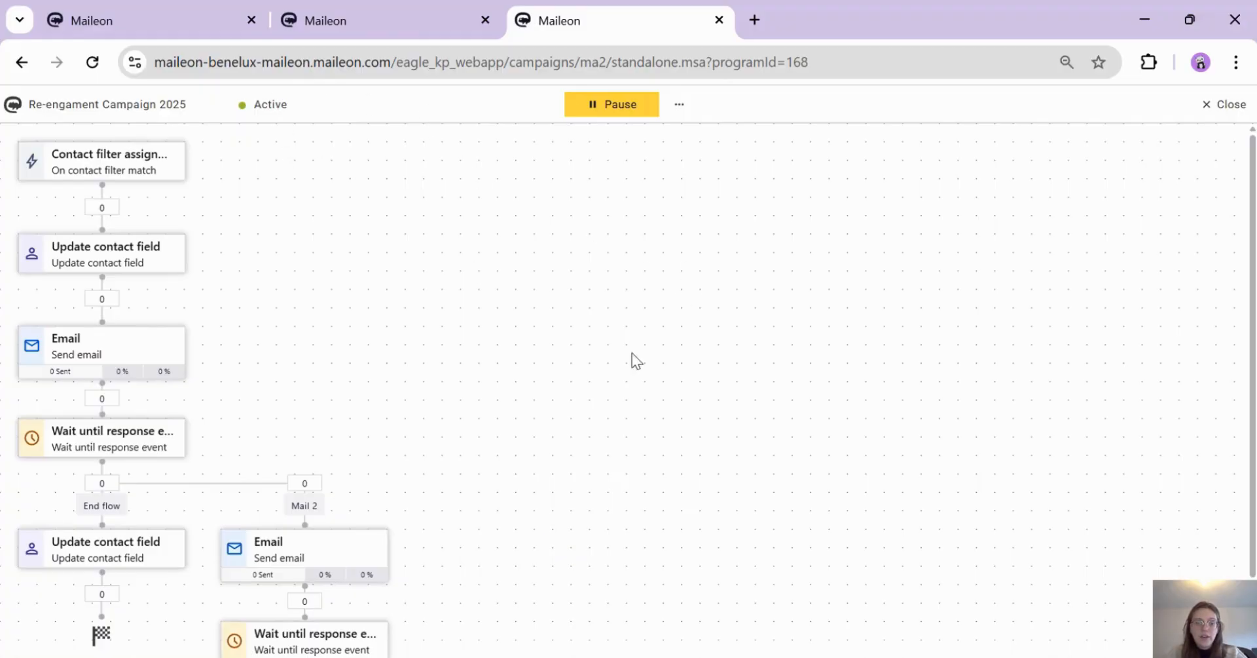
{"action": "scroll", "coordinate": [530, 497], "scroll_direction": "down", "scroll_amount": 2}
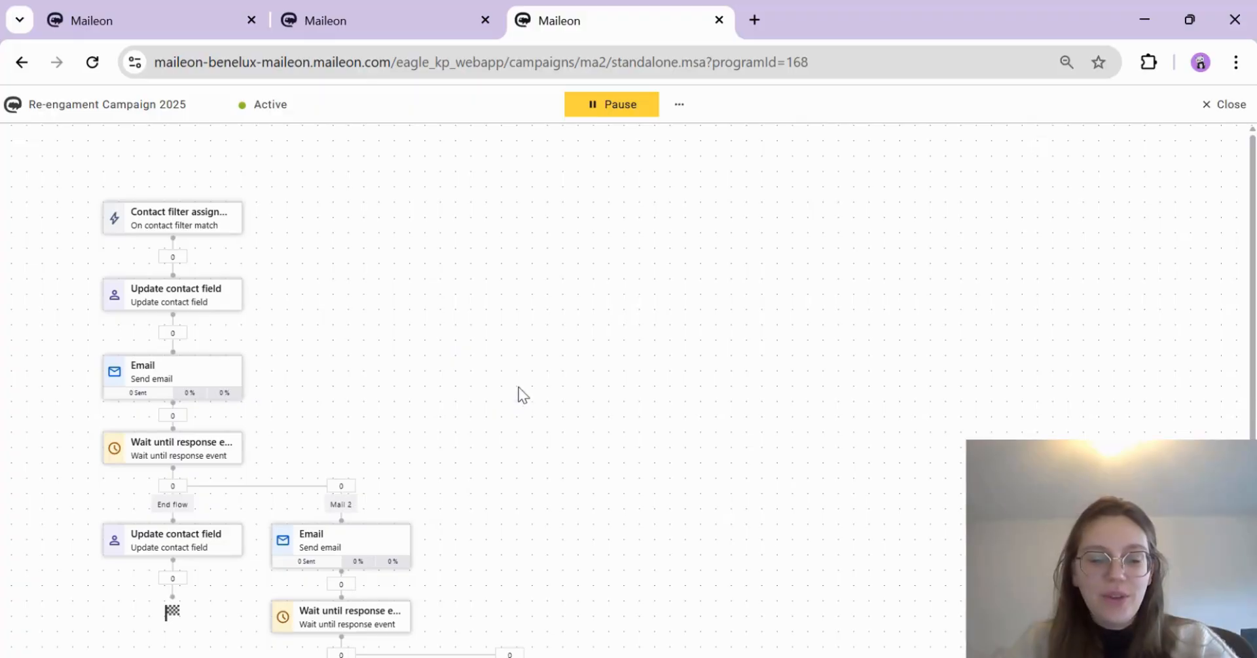
{"action": "scroll", "coordinate": [638, 406], "scroll_direction": "down", "scroll_amount": 5}
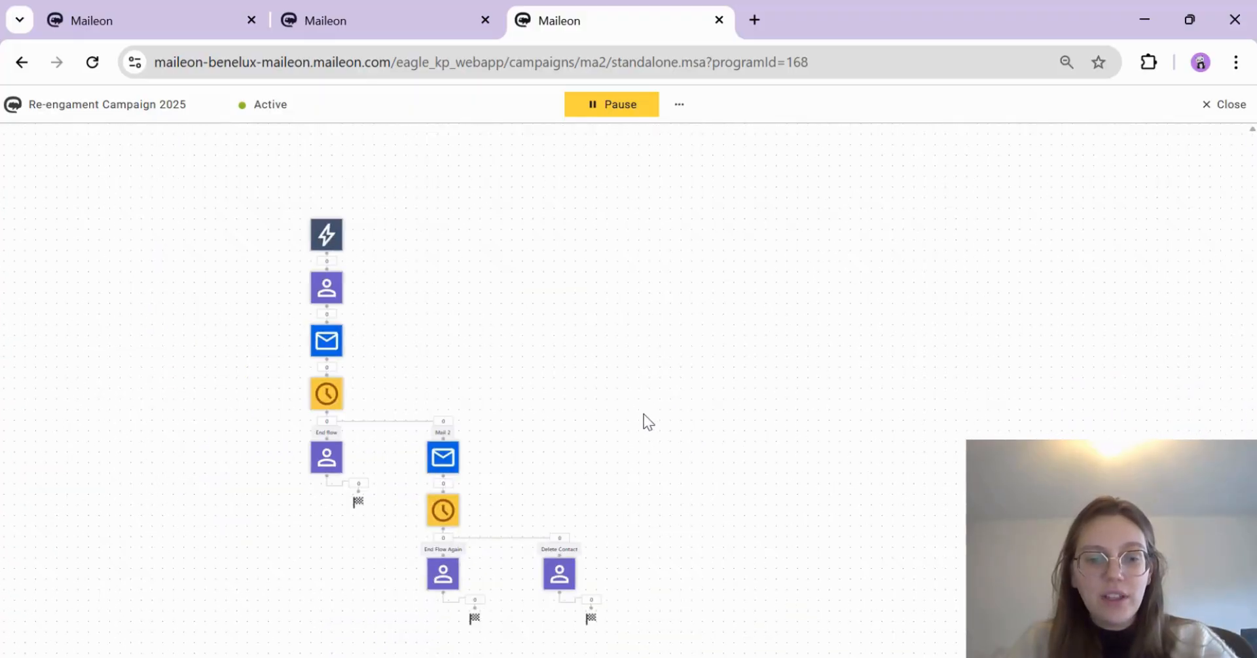